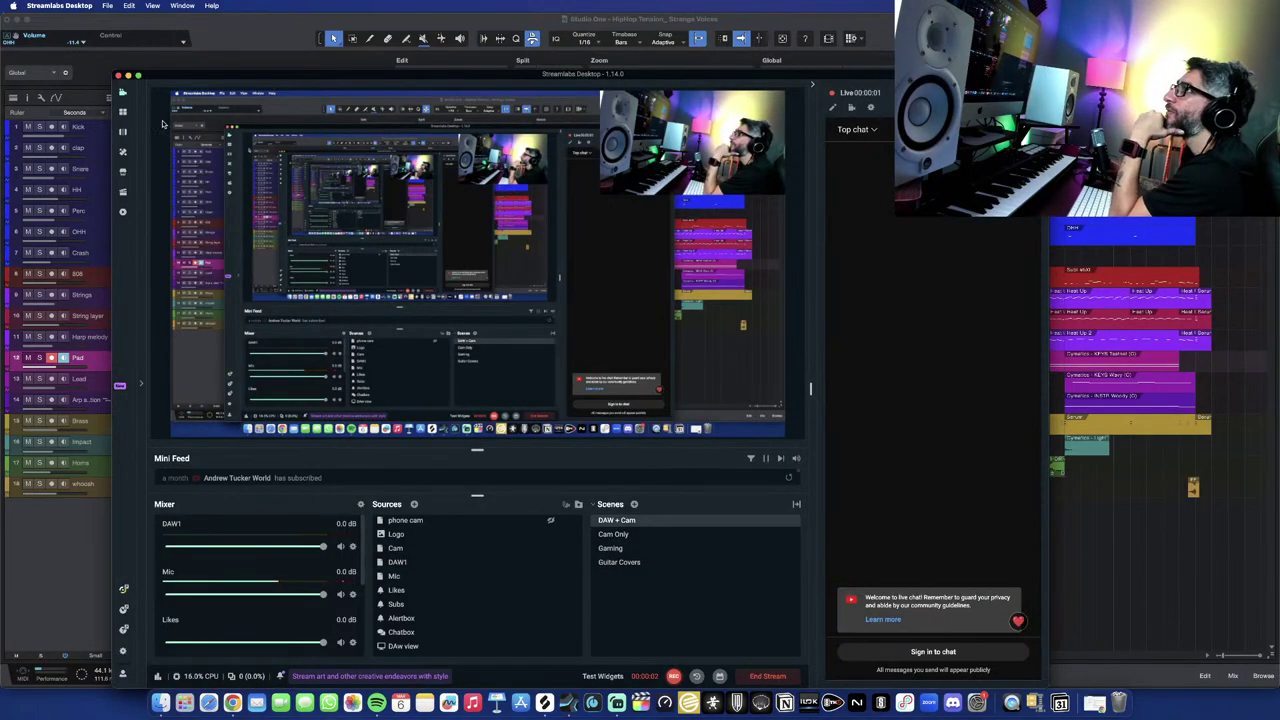
Minimize Streamlabs Desktop to reveal the Hiphop Session_Strange Voices project in Studio One.
click(128, 77)
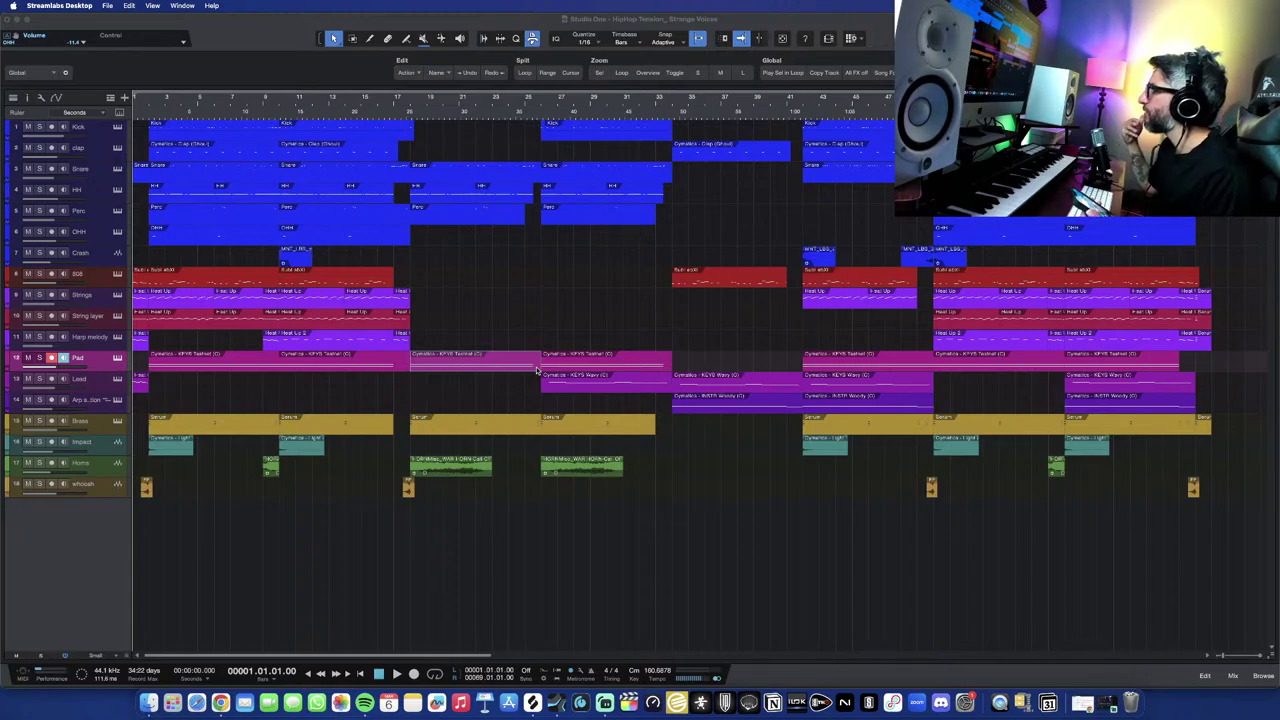
key(F2)
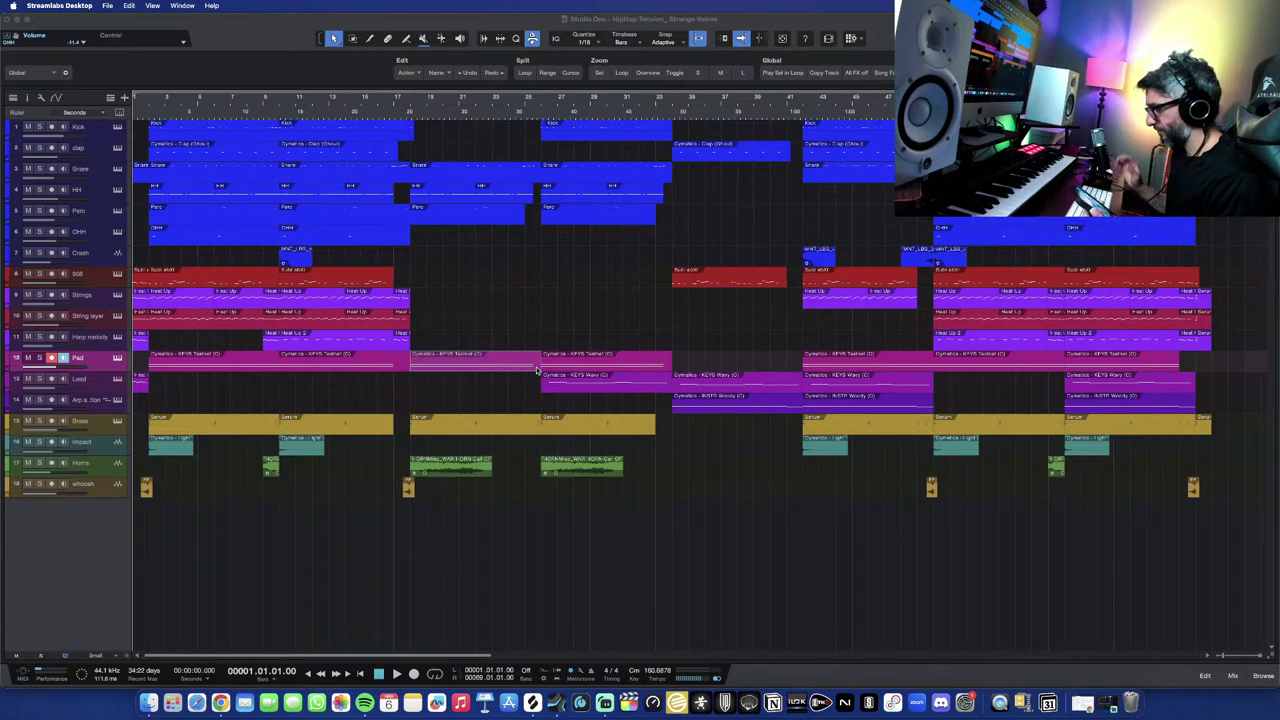
Play the 18-track Strange Voices arrangement from bar 1 to past bar 67.
key(space)
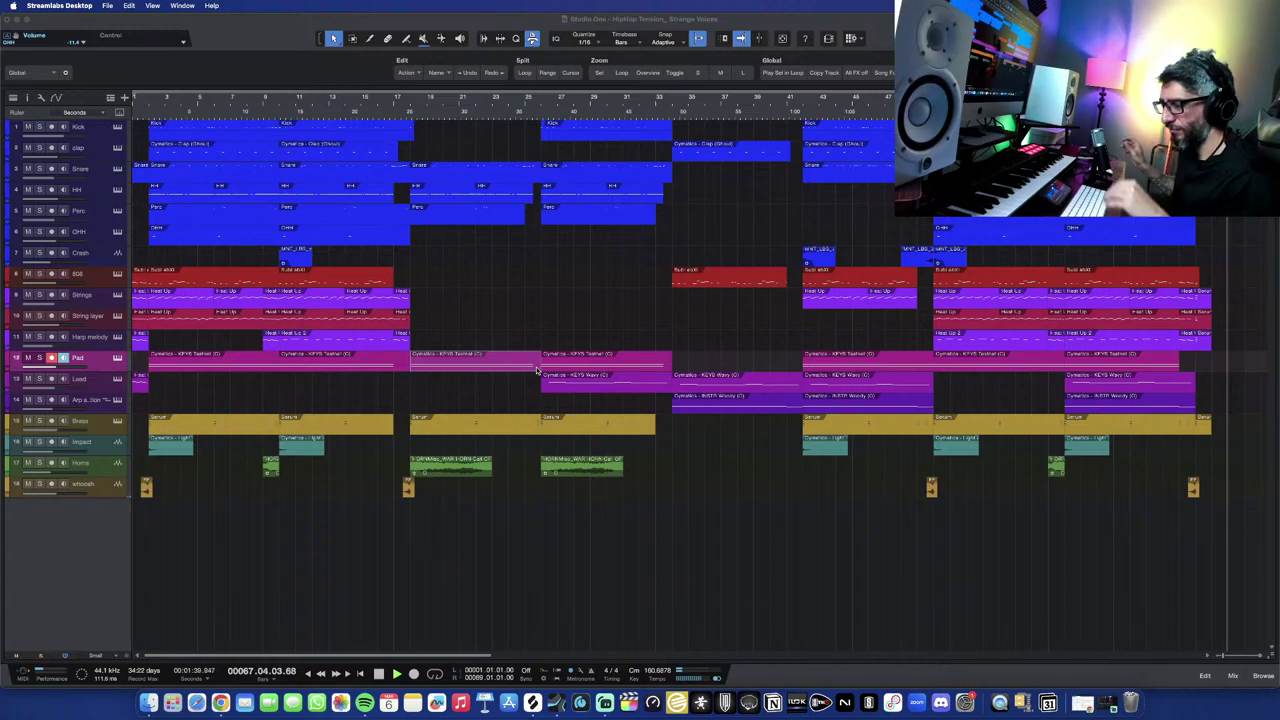
Stop playback back at bar 1 and try different track heights and timeline zoom levels.
key(space)
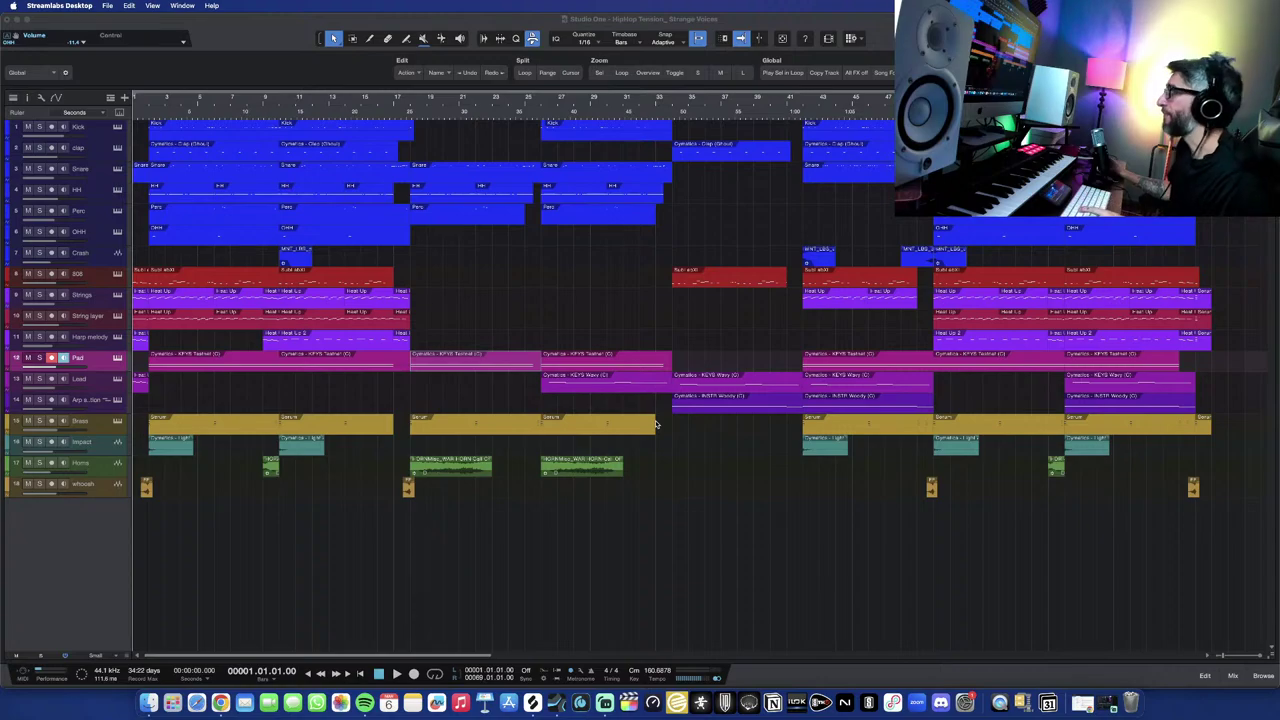
key(shift+e)
key(w)
key(w)
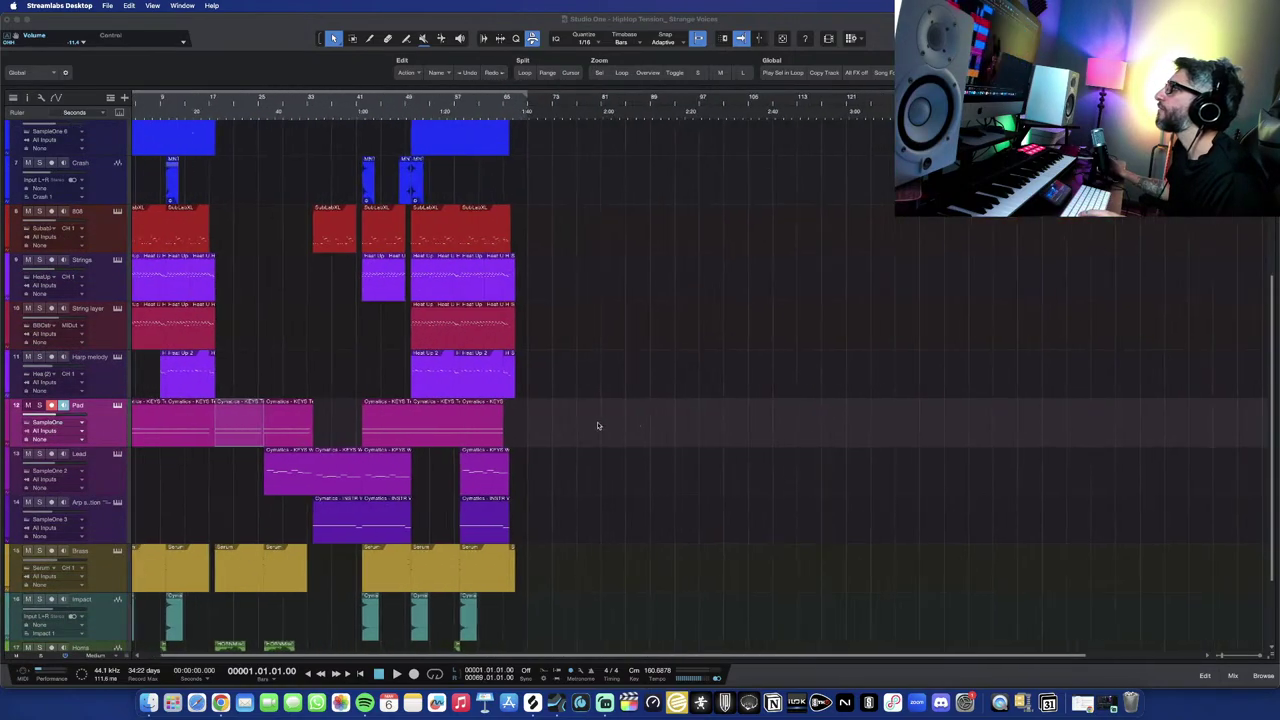
key(w)
key(shift+w)
key(shift+w)
key(shift+e)
key(shift+e)
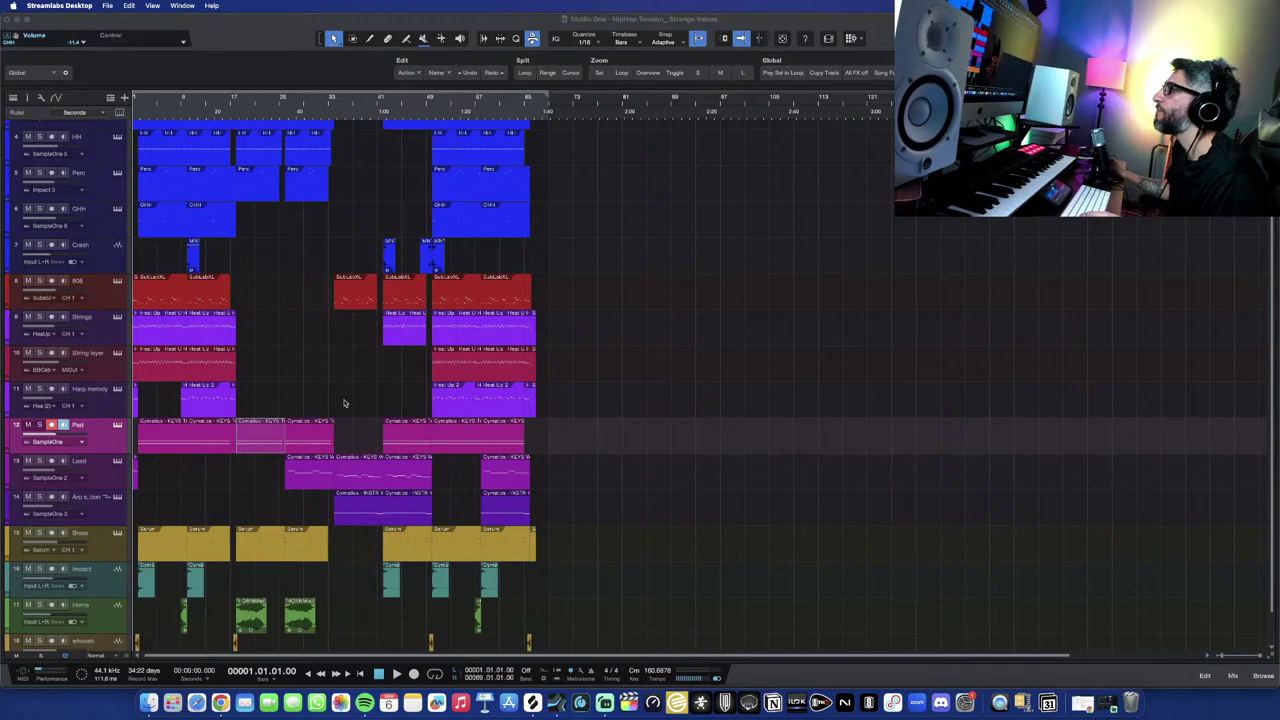
key(e)
key(e)
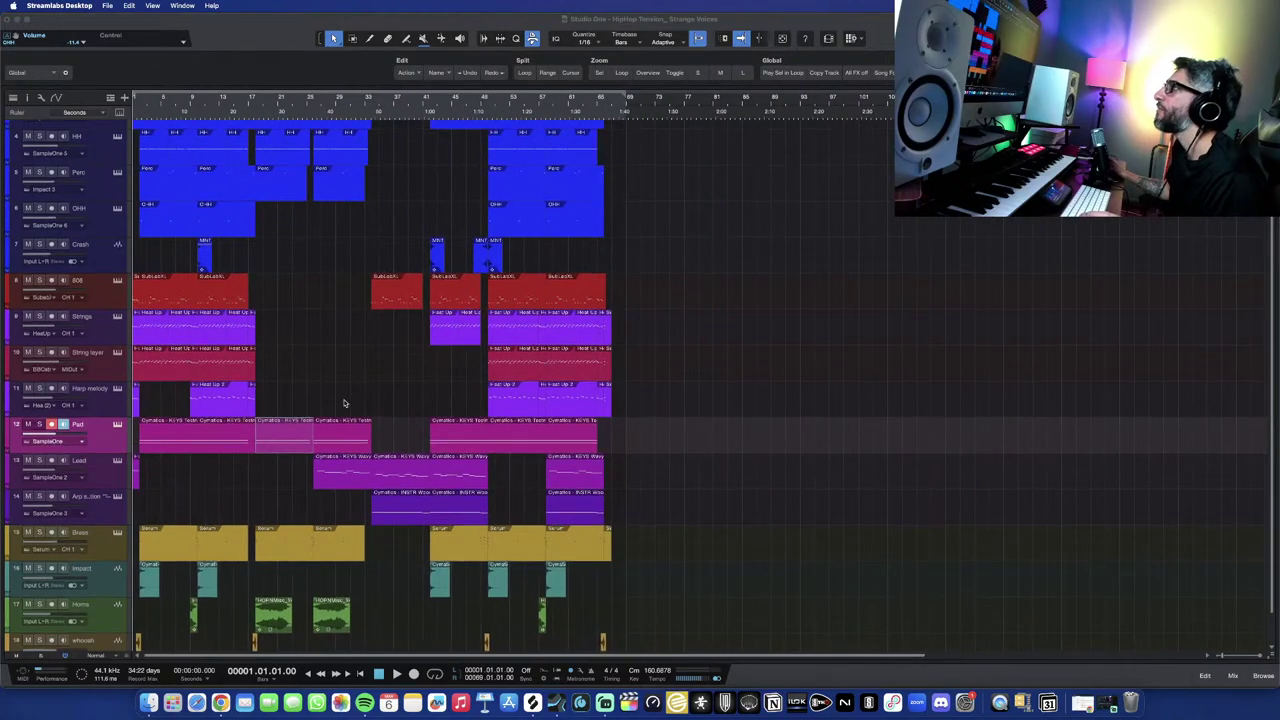
scroll(343, 403, up, 3)
Zoom in close on the drum clips, then fit all tracks, Perc through Impact, into view.
key(shift+e)
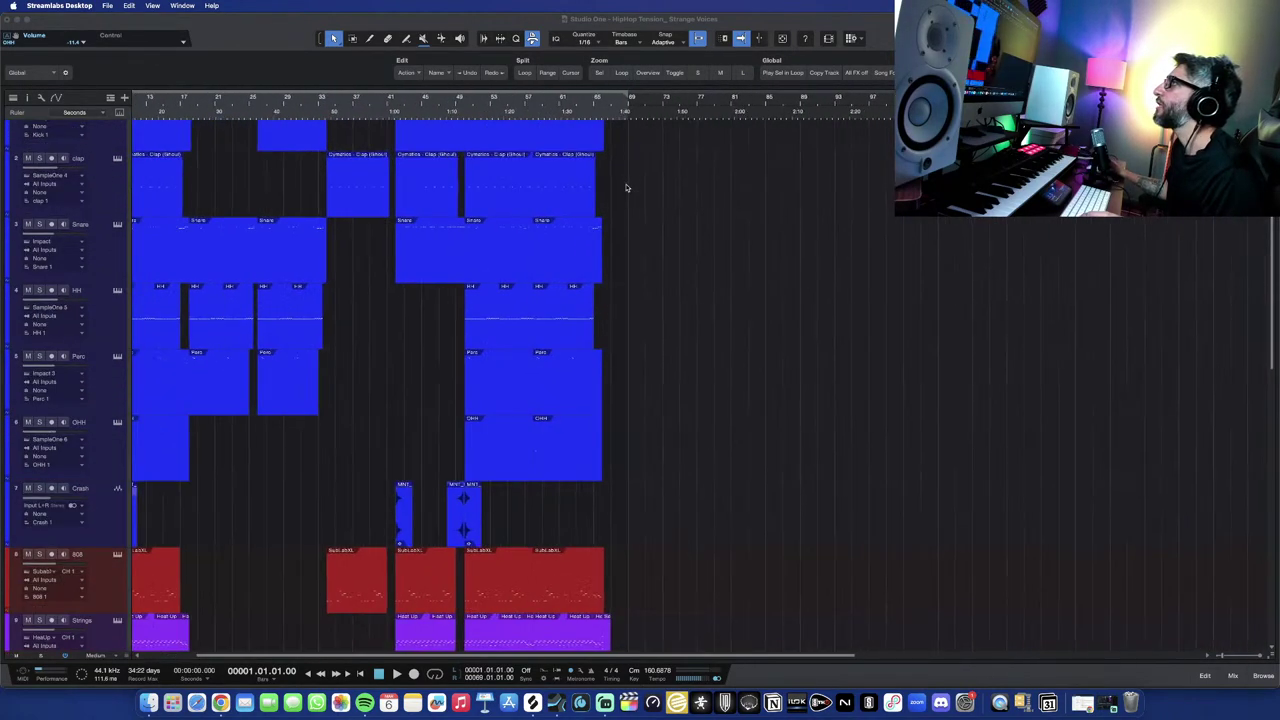
key(e)
key(e)
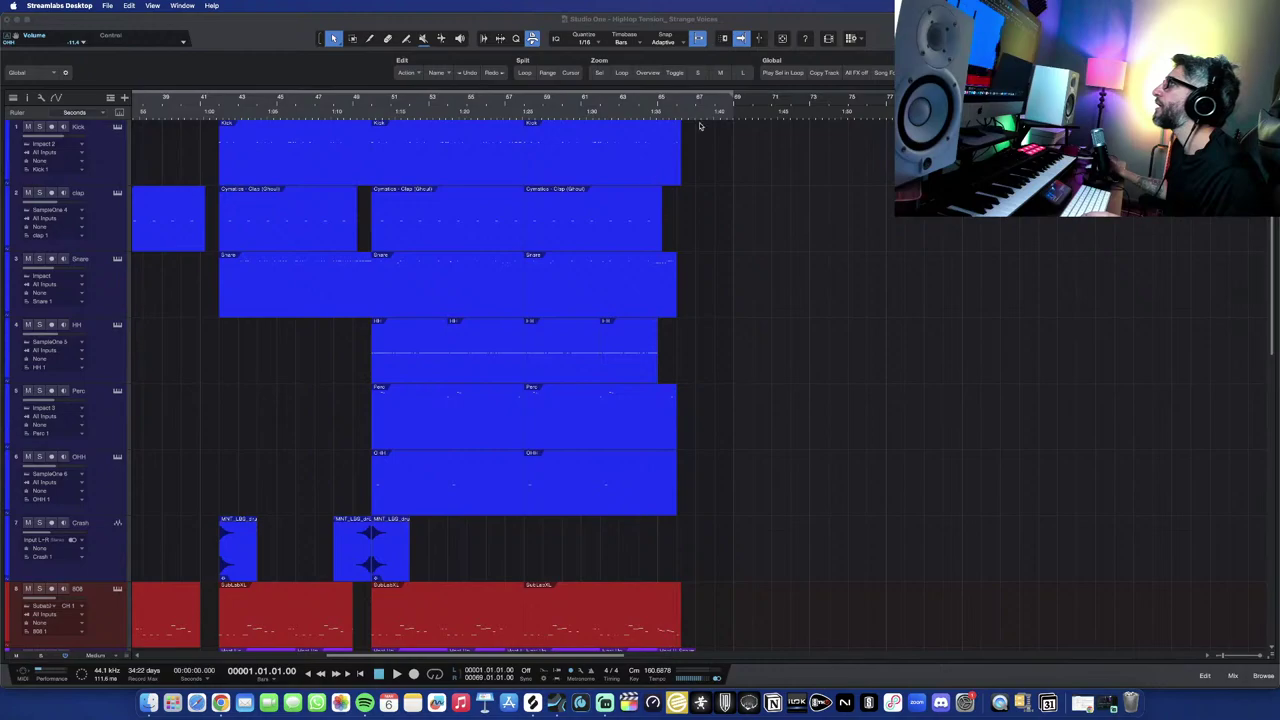
key(e)
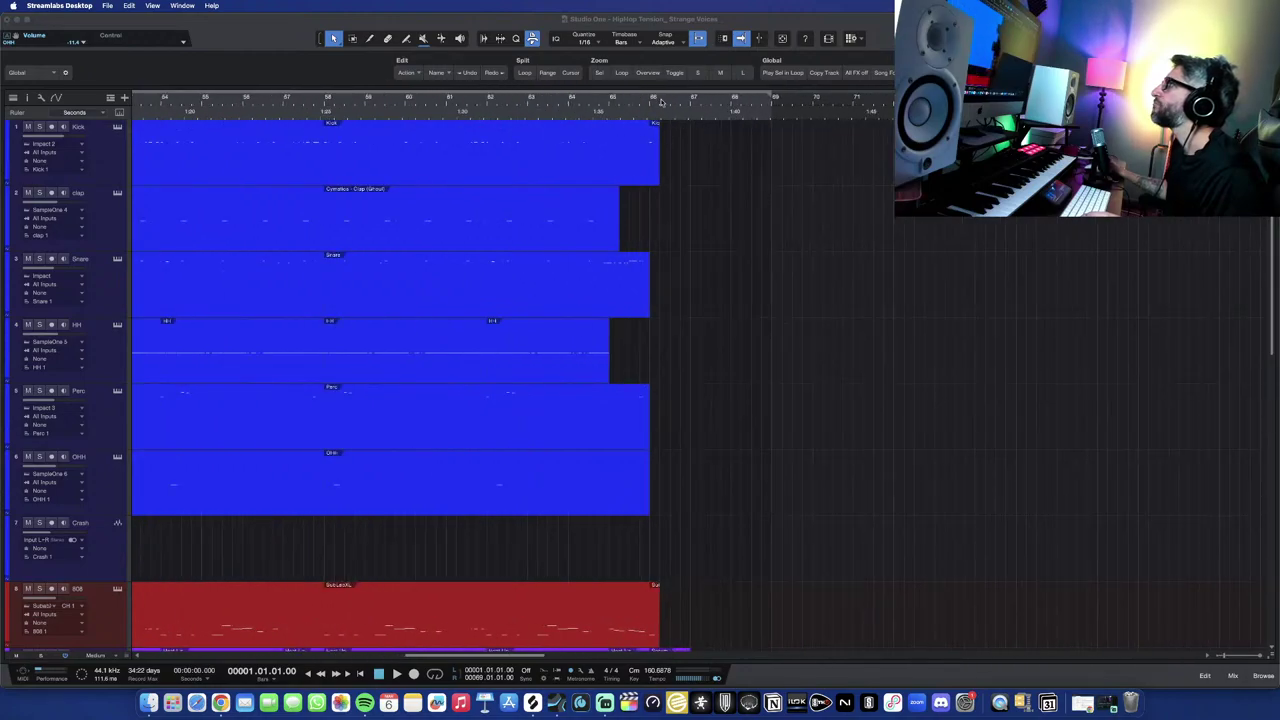
key(w)
key(w)
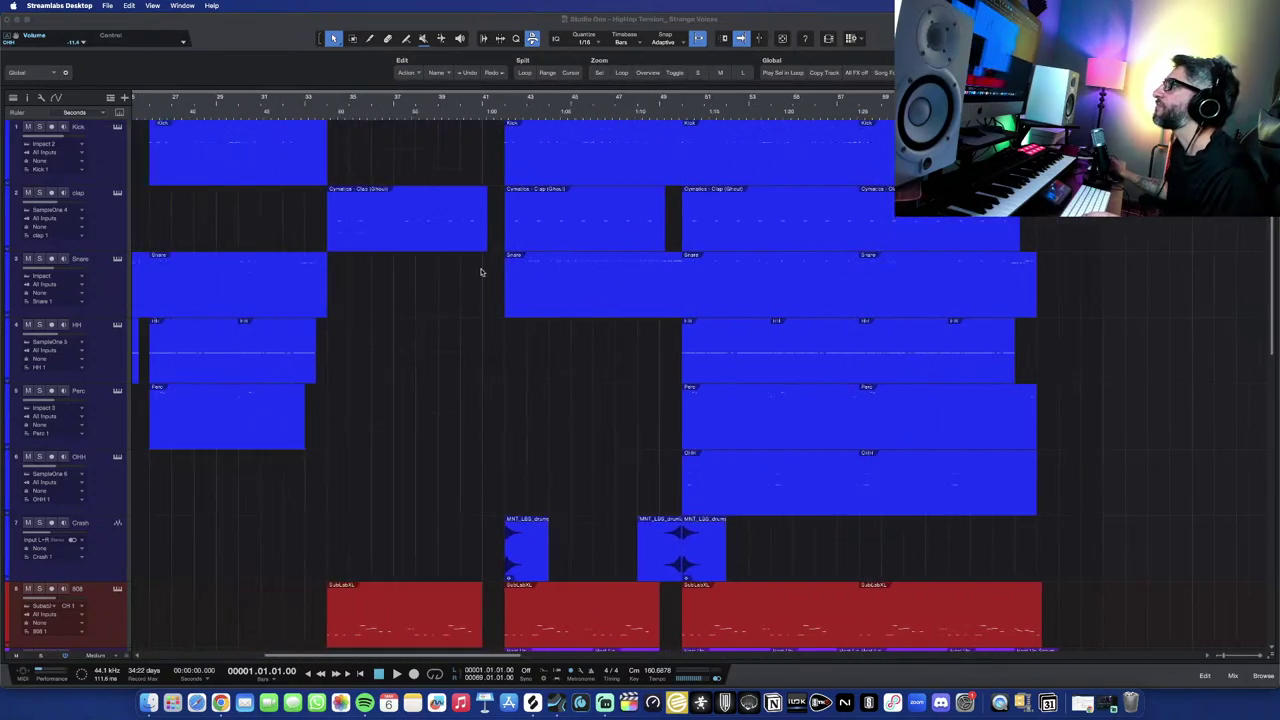
key(shift+w)
key(w)
key(w)
key(e)
key(shift+w)
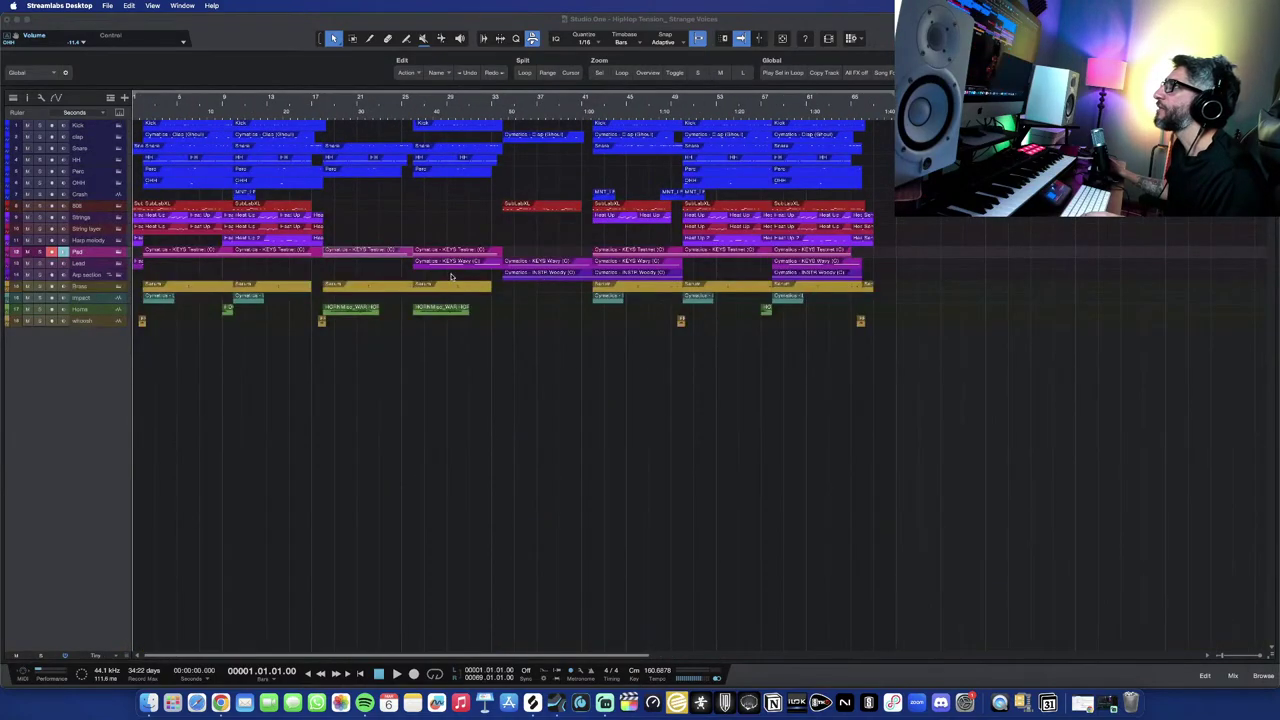
key(shift+e)
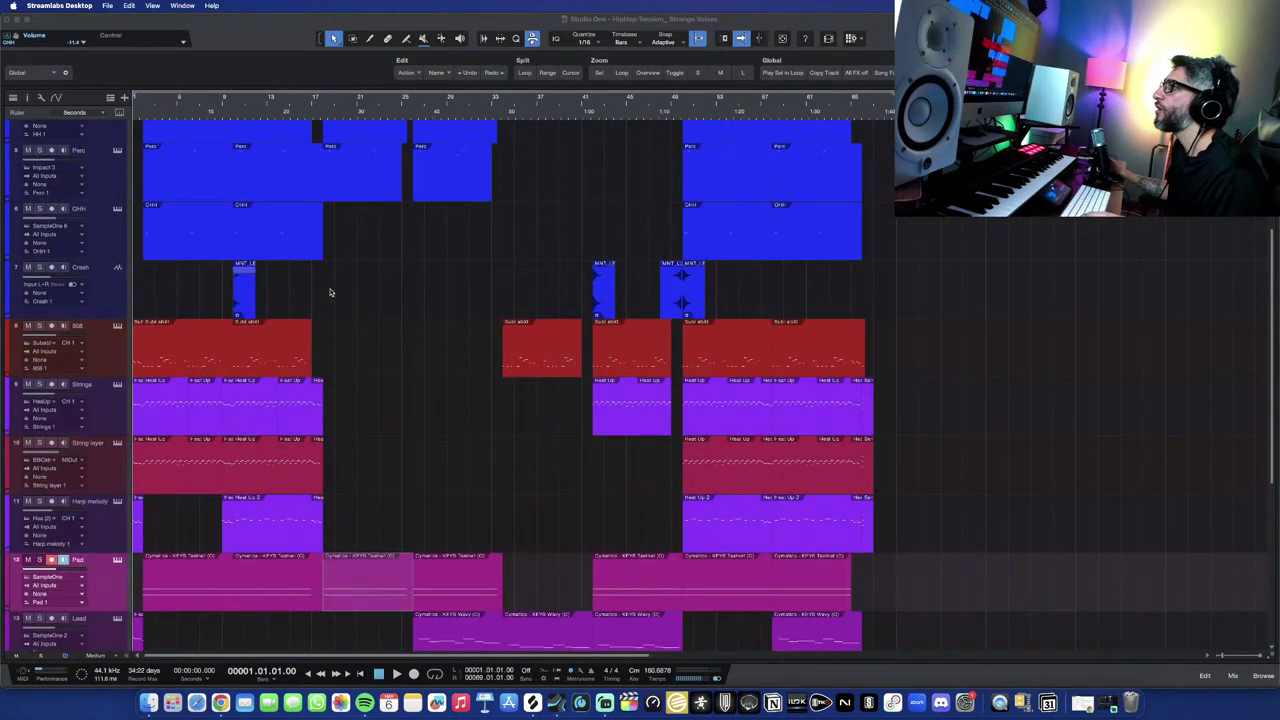
key(shift+w)
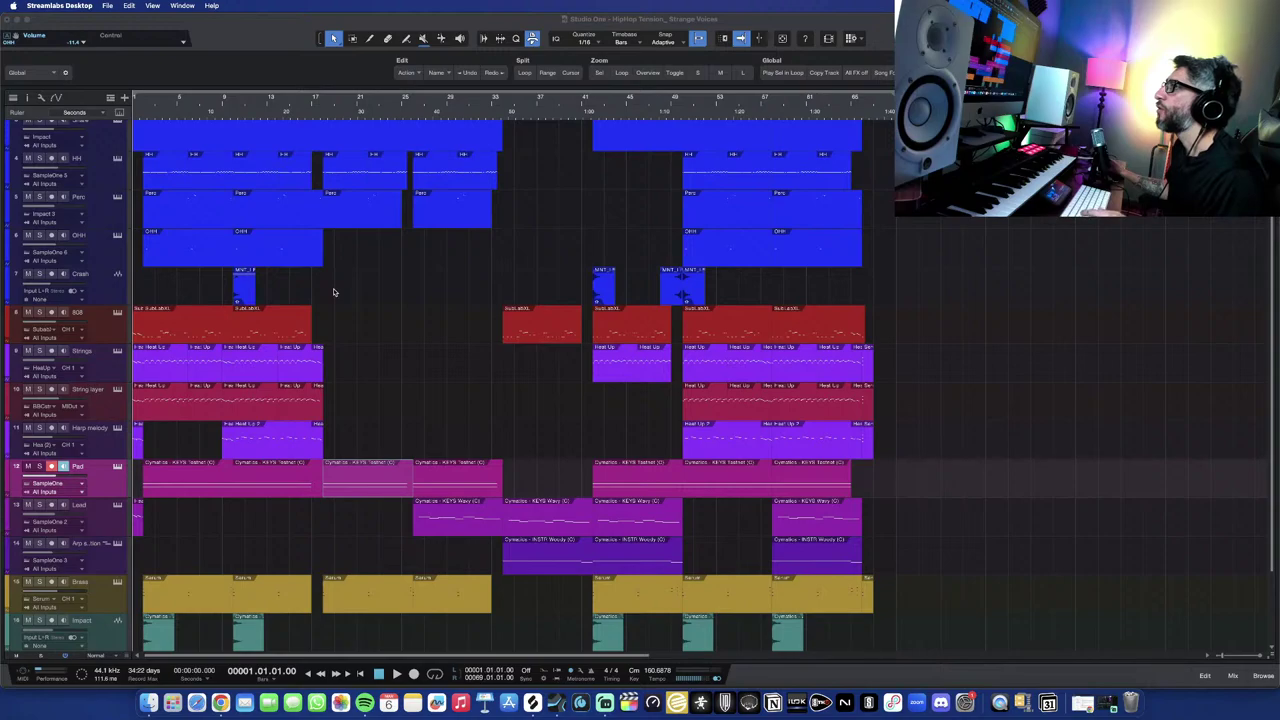
Bring Studio One to the front and solo the Pad track.
click(555, 385)
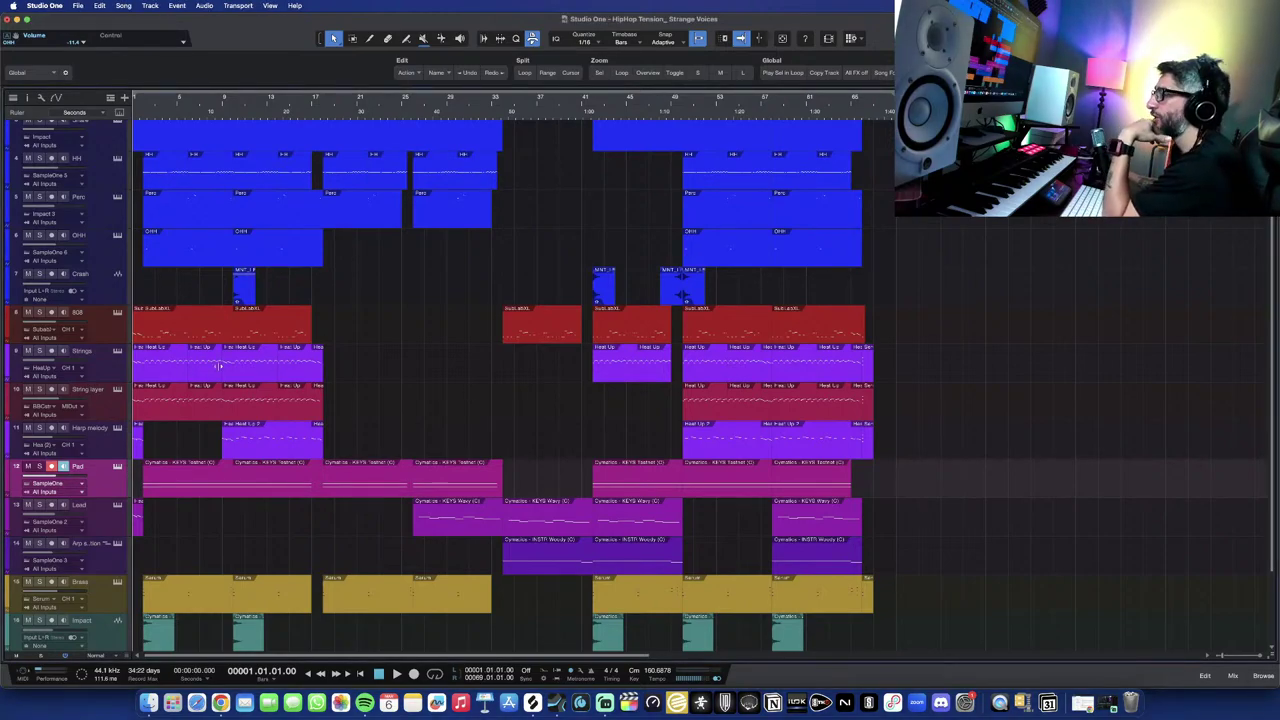
scroll(210, 372, down, 1)
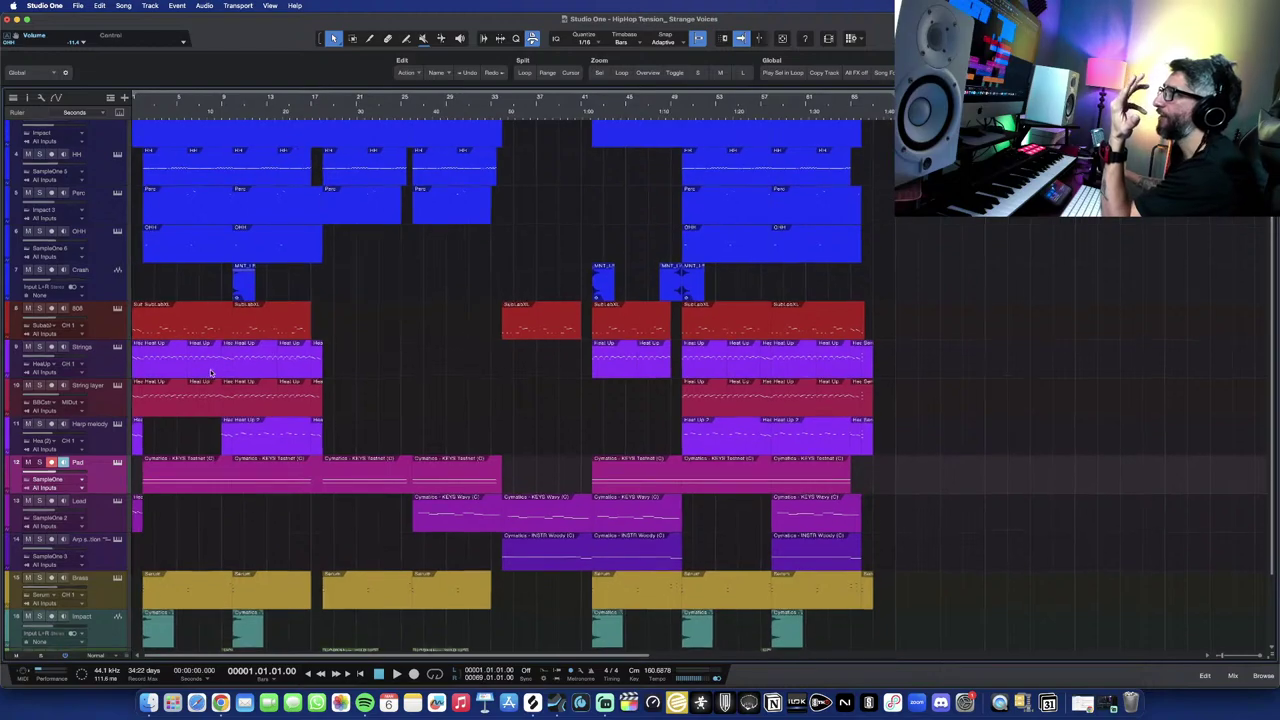
click(40, 463)
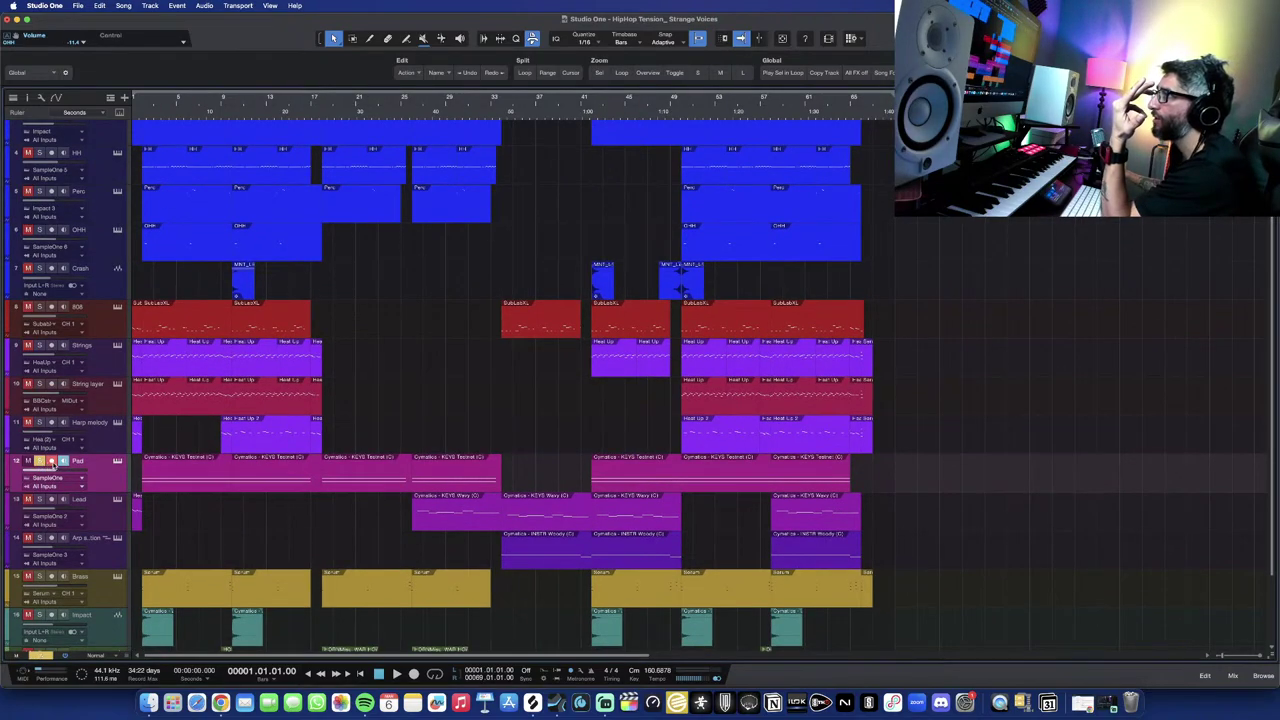
Open the Pad's SampleOne XT with the KEYS Testnet (C) sample and enable monitoring.
click(117, 462)
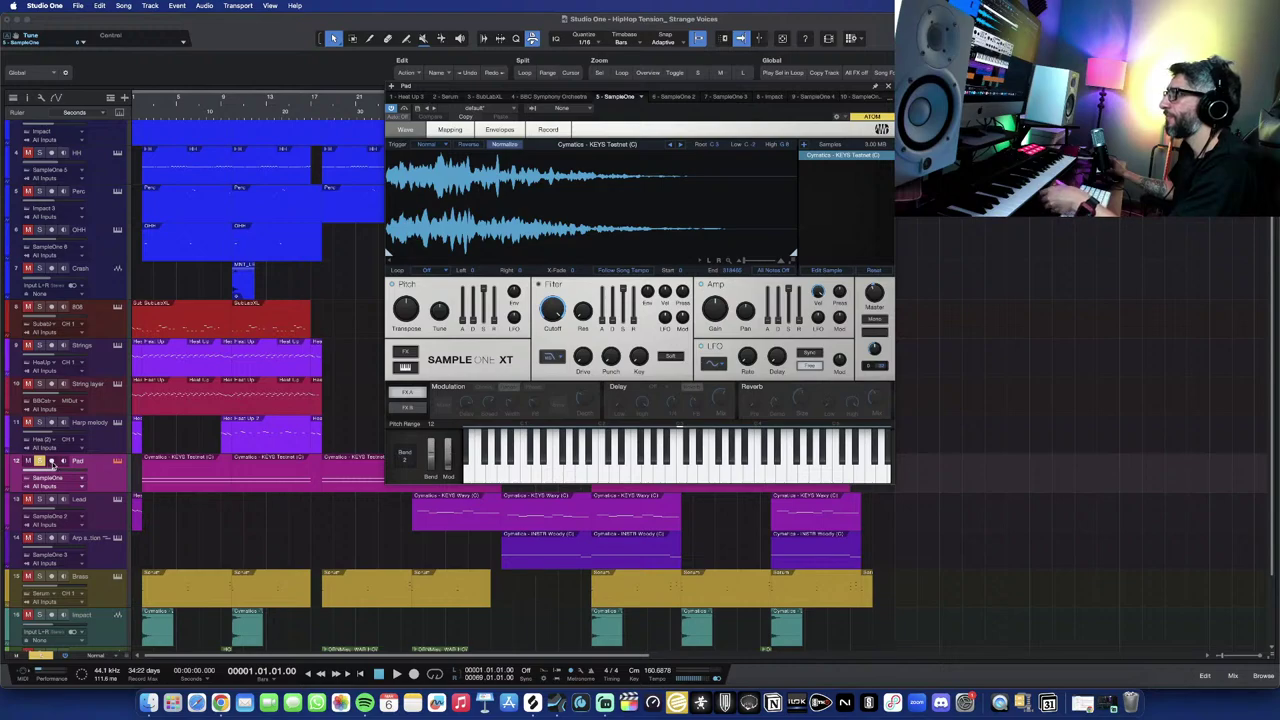
click(62, 461)
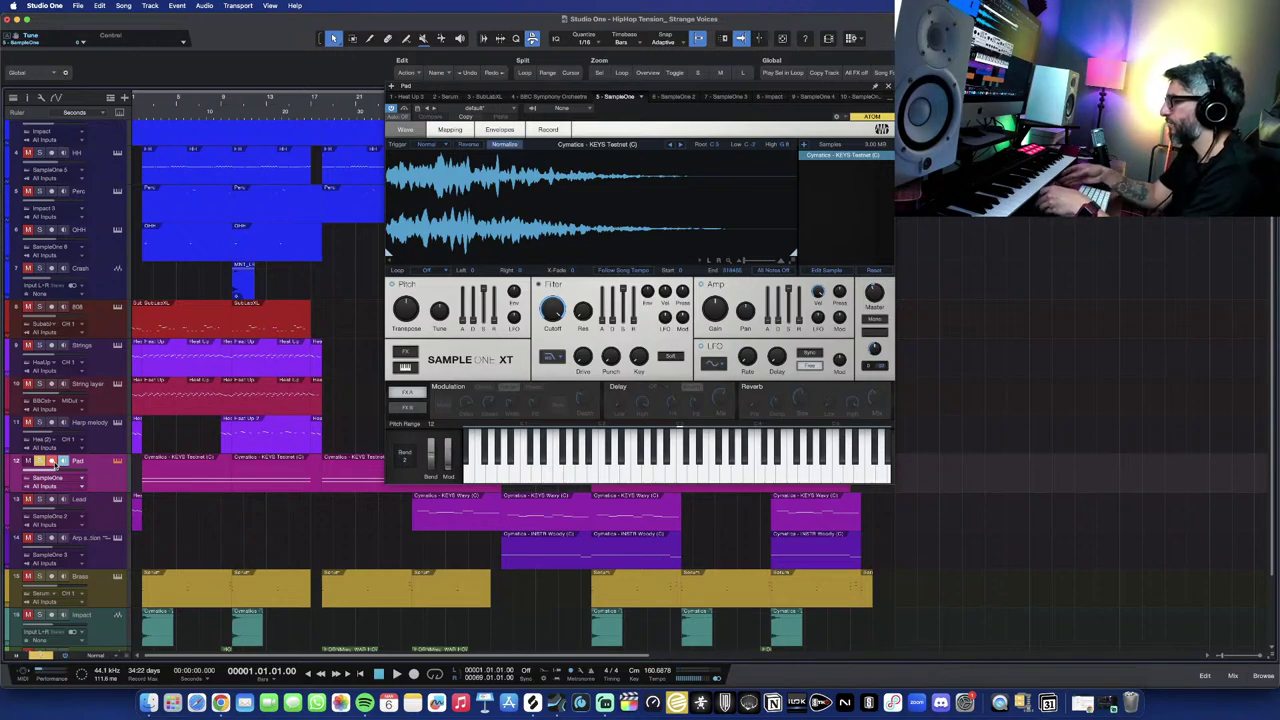
scroll(55, 466, down, 3)
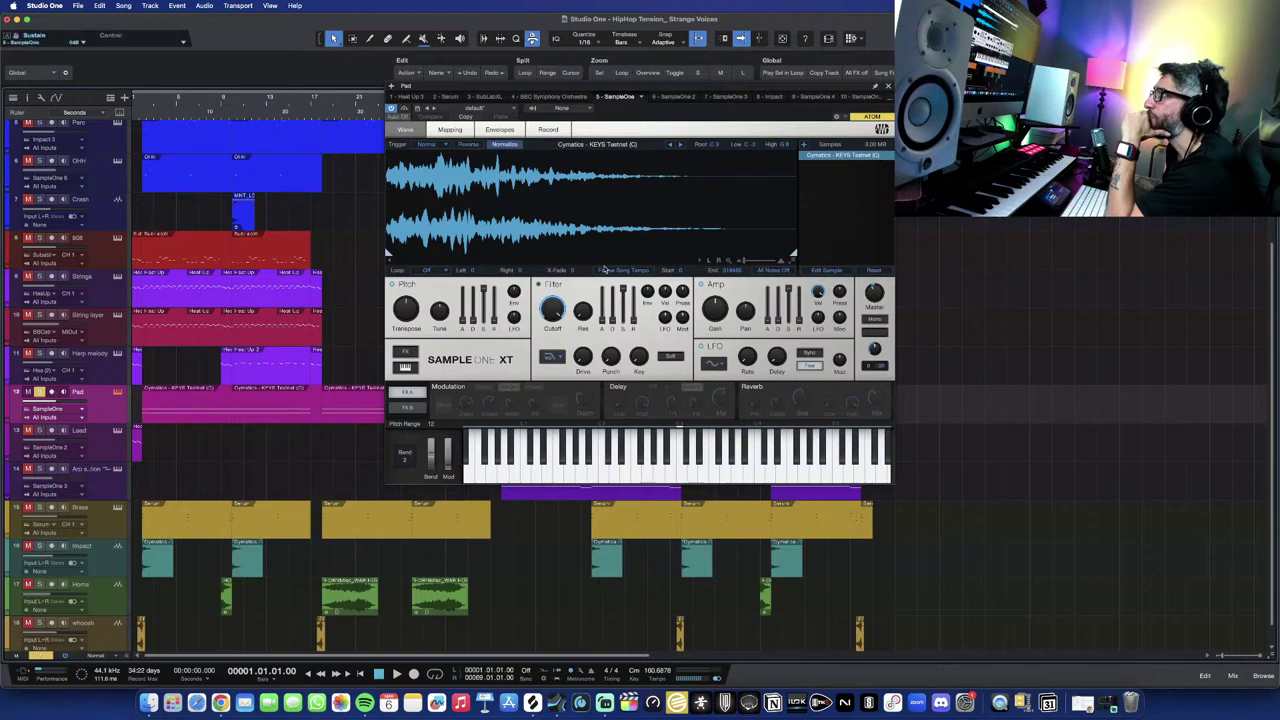
Play the Pad part's sustained notes from bar 2 in the editor, then show the Console.
click(889, 86)
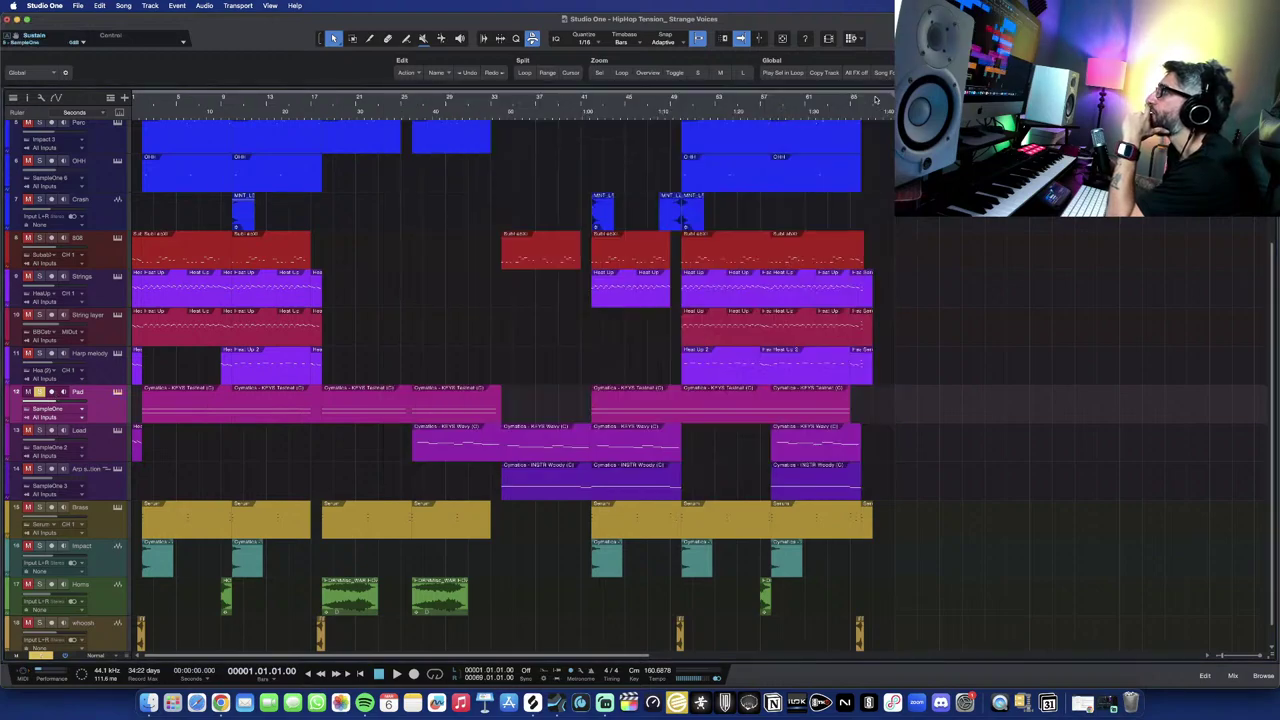
double_click(243, 392)
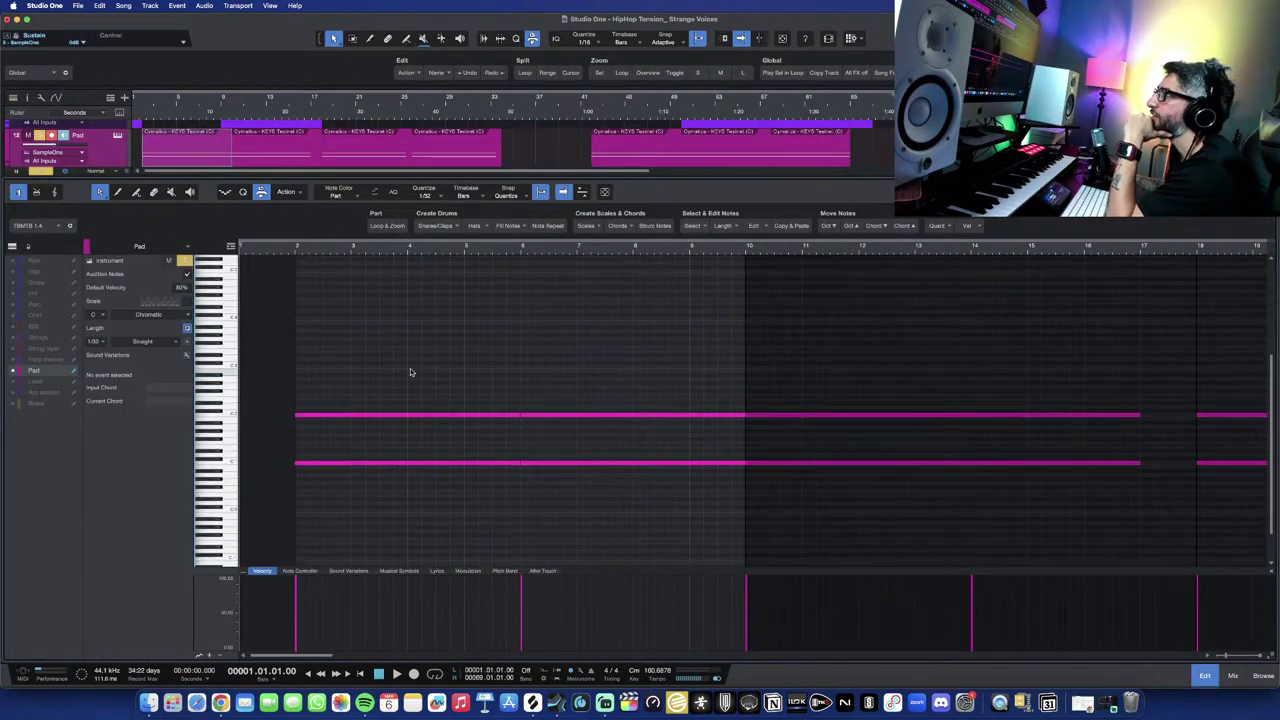
key(l)
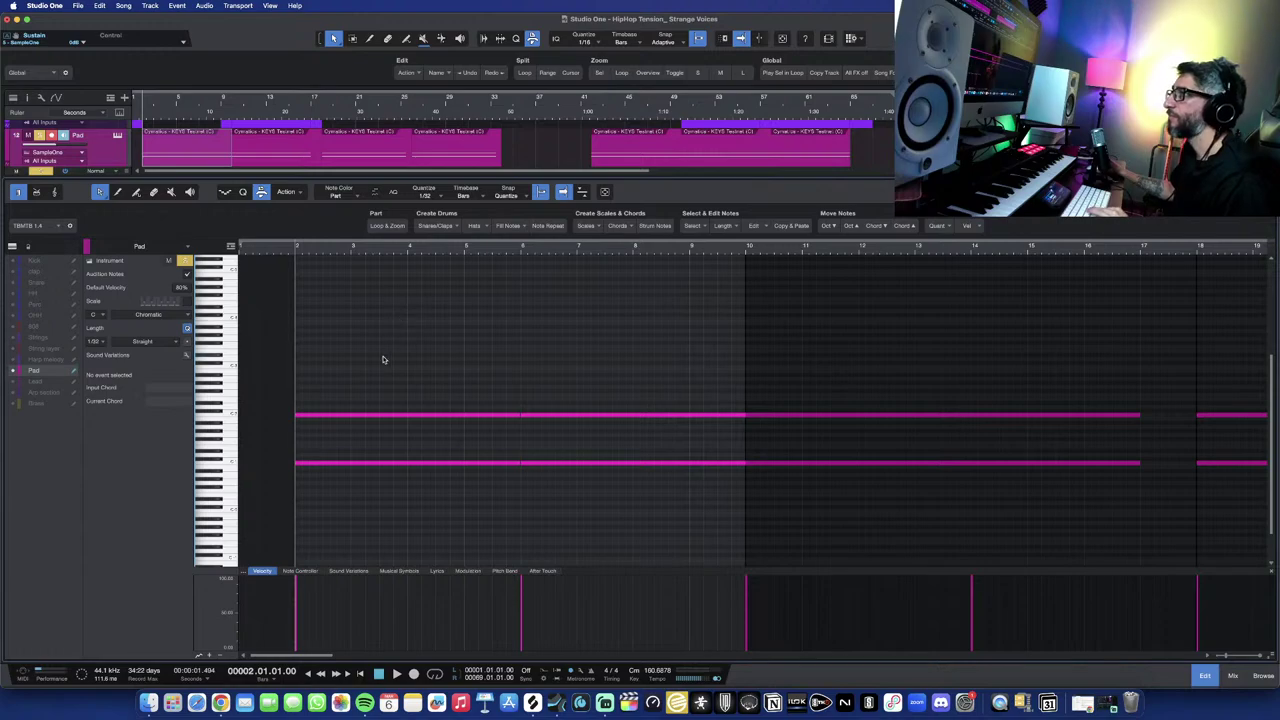
key(space)
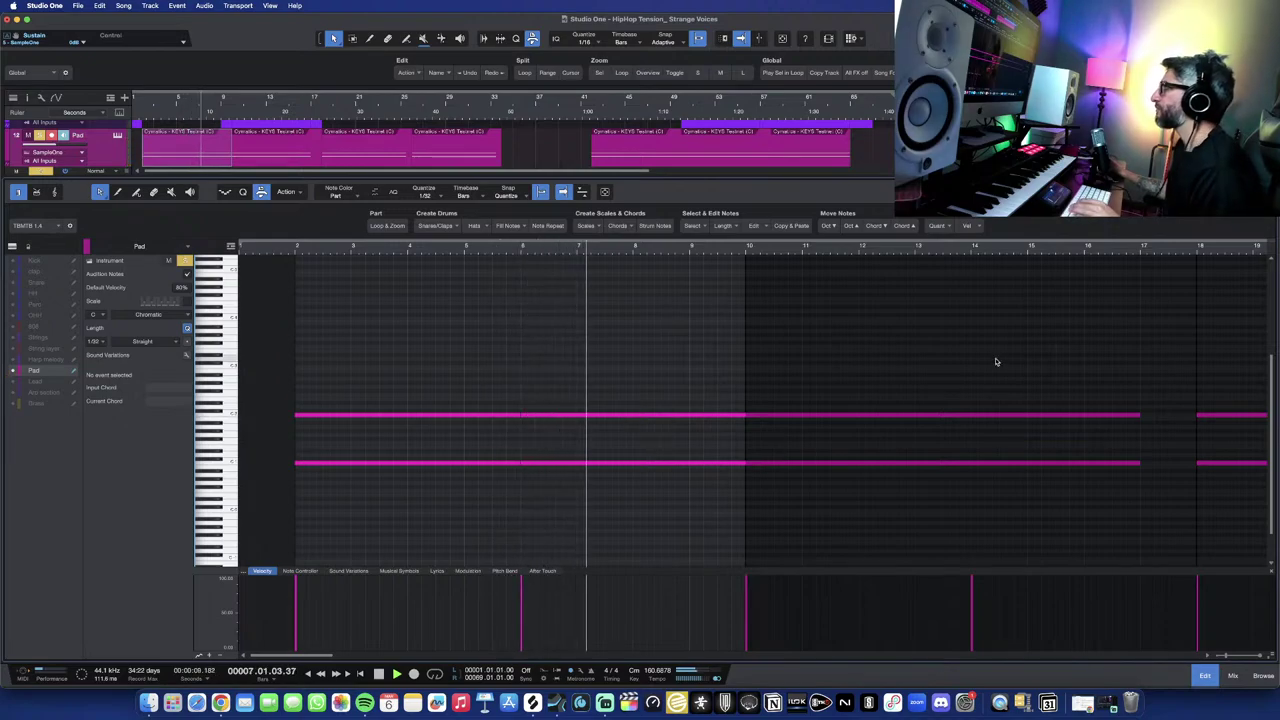
key(F2)
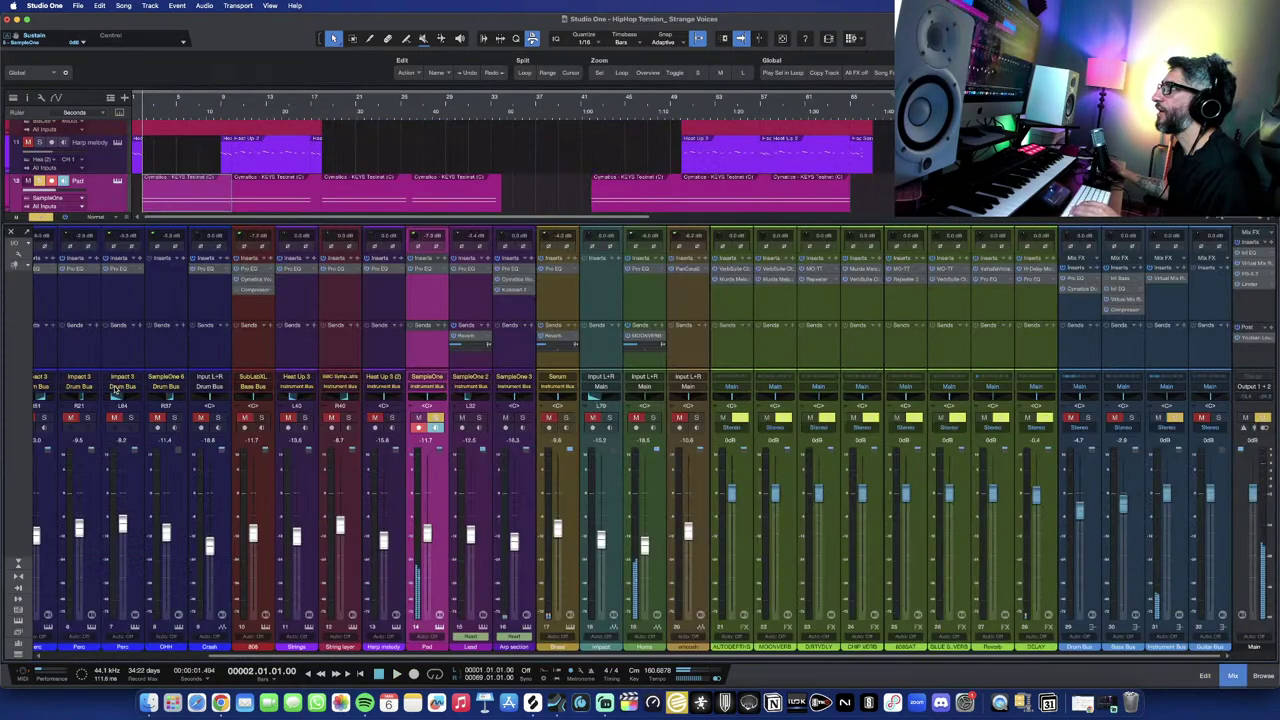
key(F3)
Inspect the Pad channel's Pro EQ³ curve, close the Console, and reopen the Pad's SampleOne XT.
click(426, 270)
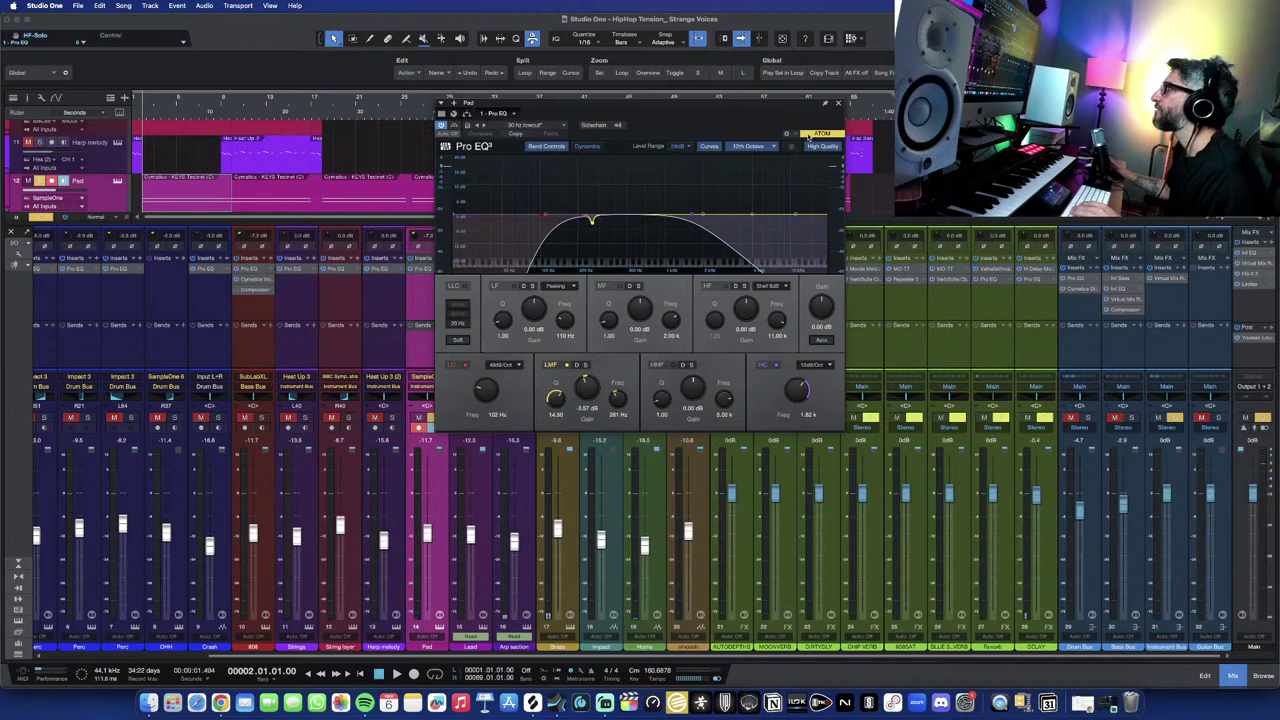
click(839, 104)
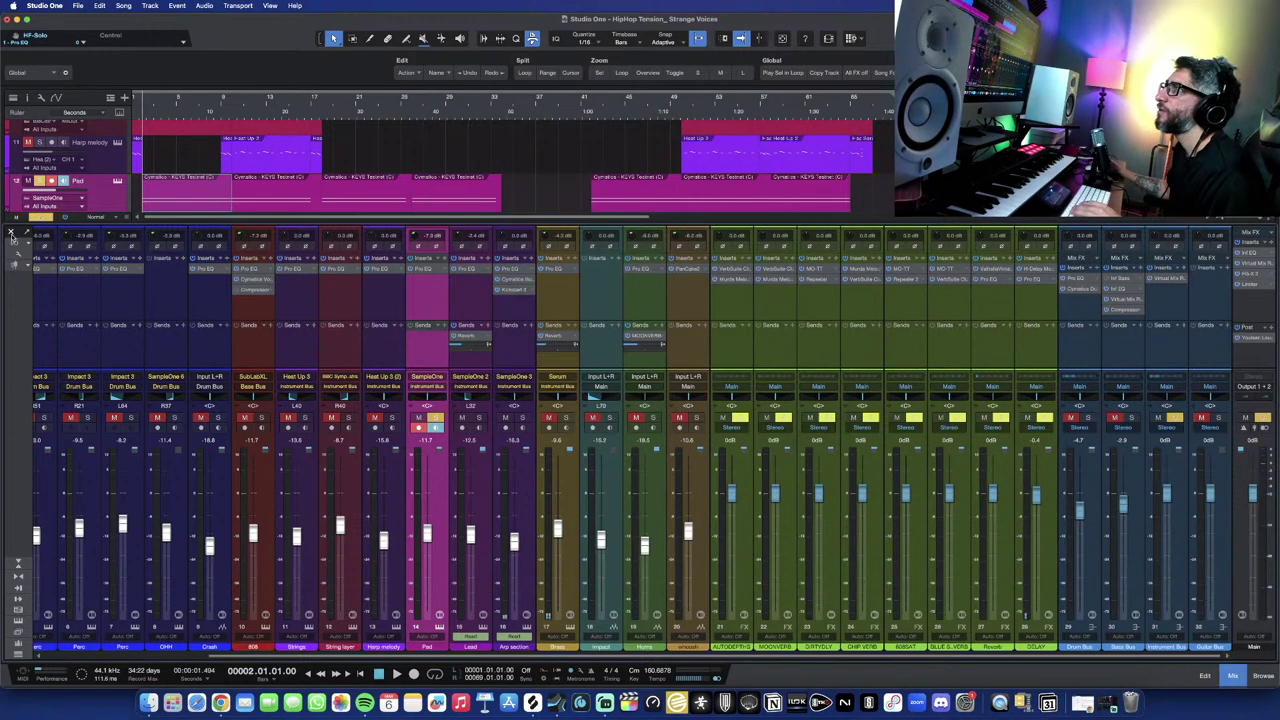
click(12, 234)
click(103, 387)
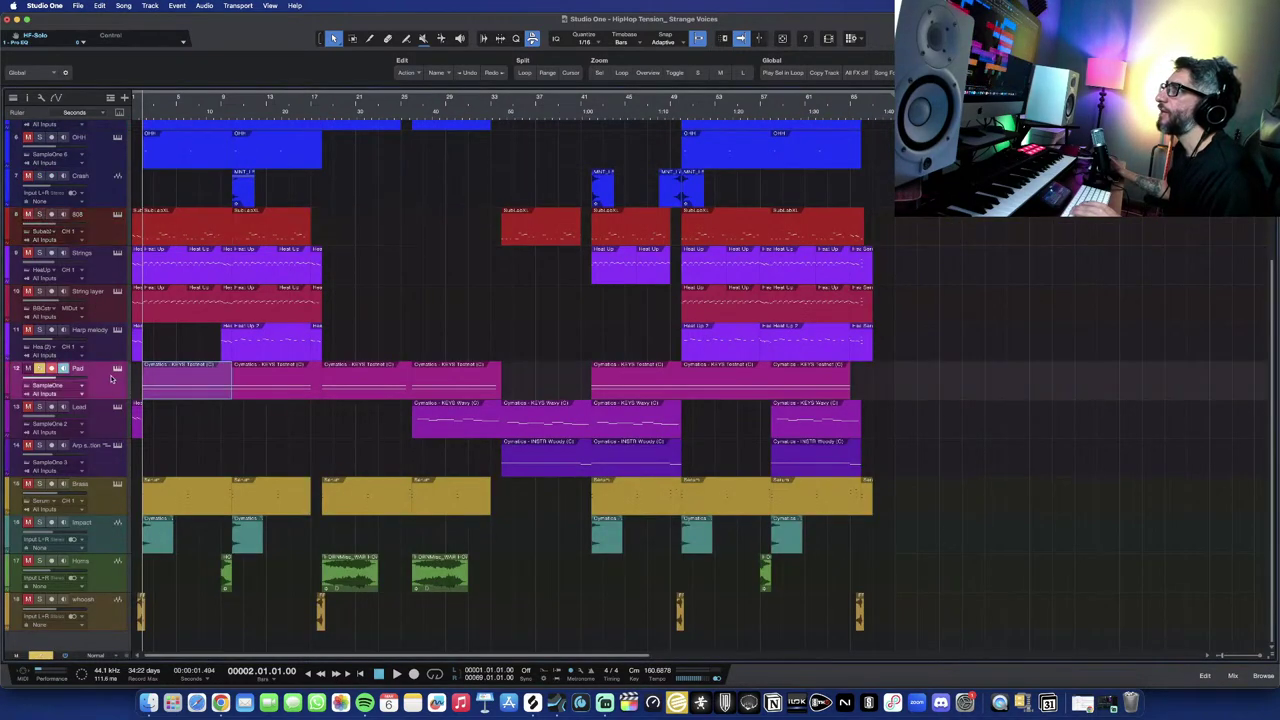
click(117, 368)
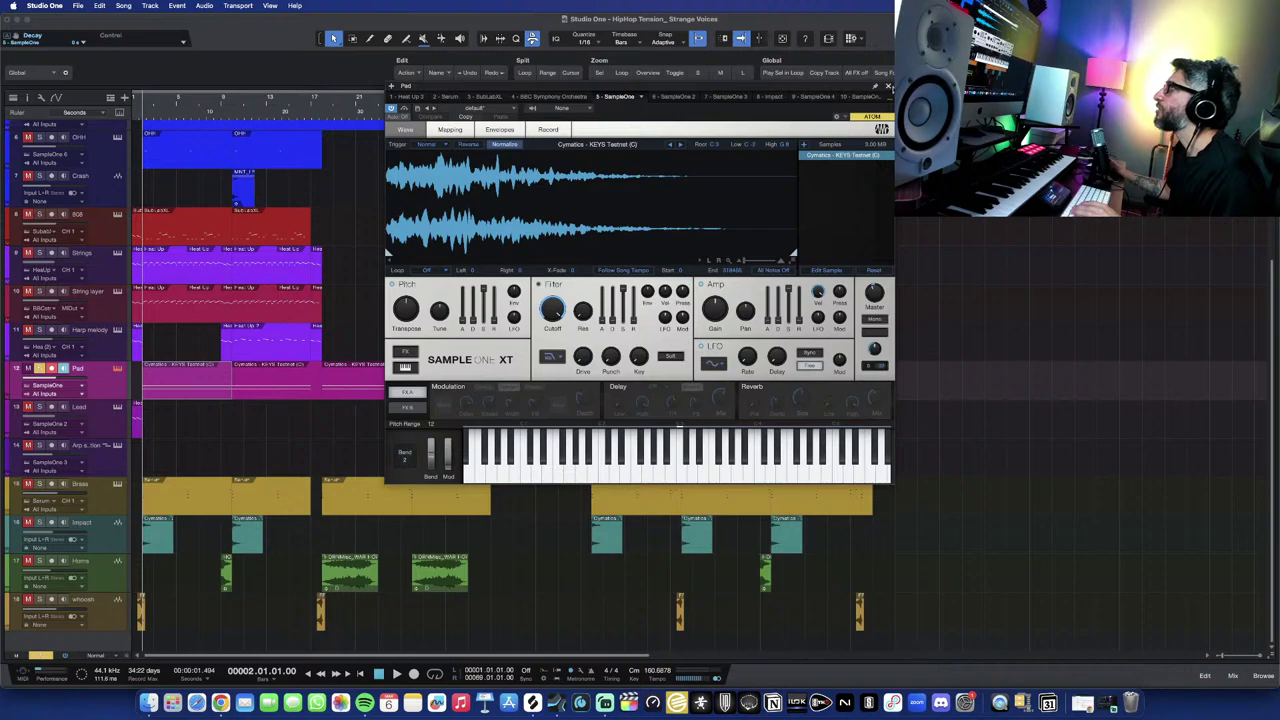
Close the sampler and play the cue from bar 34 through bar 41, stopping back at bar 34.
click(888, 87)
scroll(196, 385, up, 2)
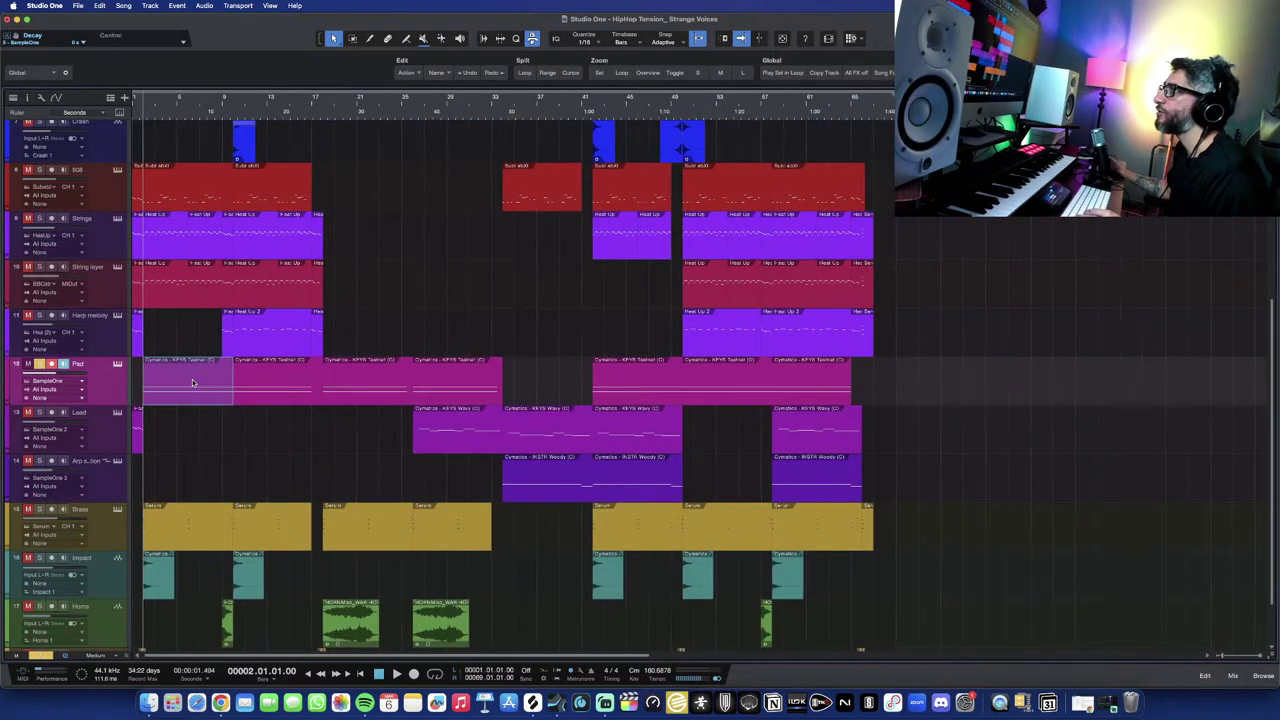
scroll(200, 377, up, 2)
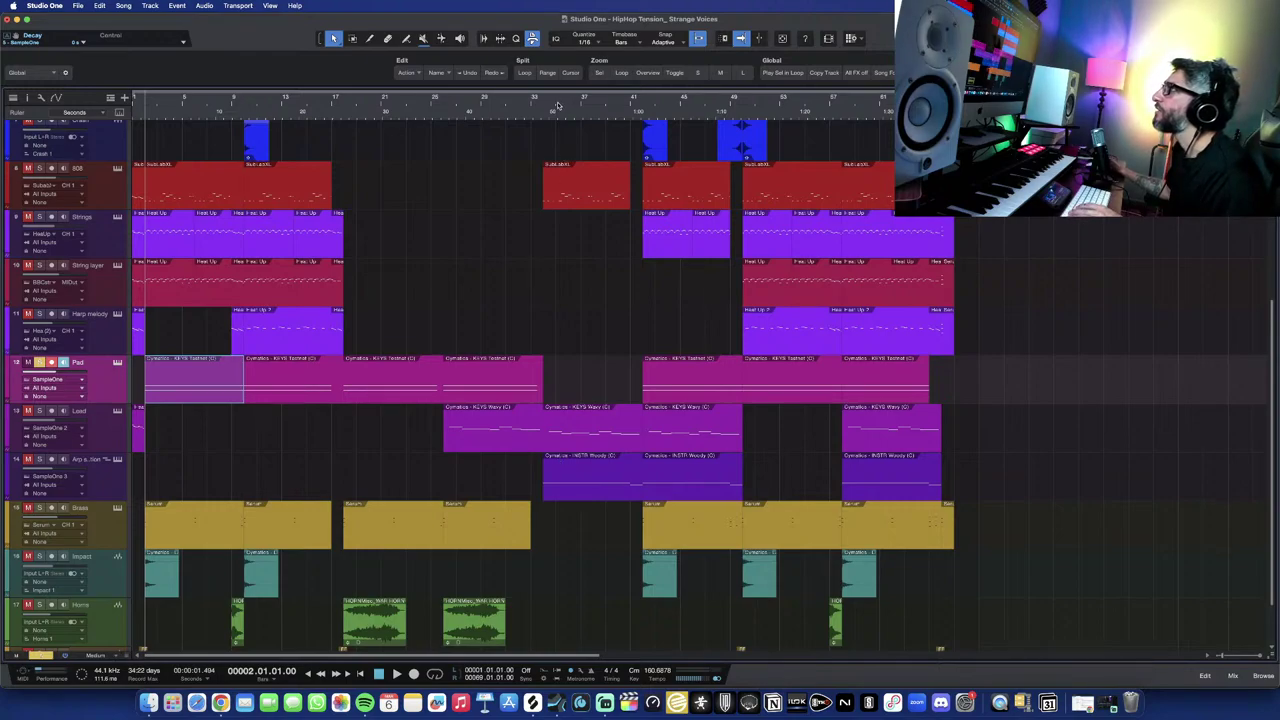
drag(557, 106, 550, 106)
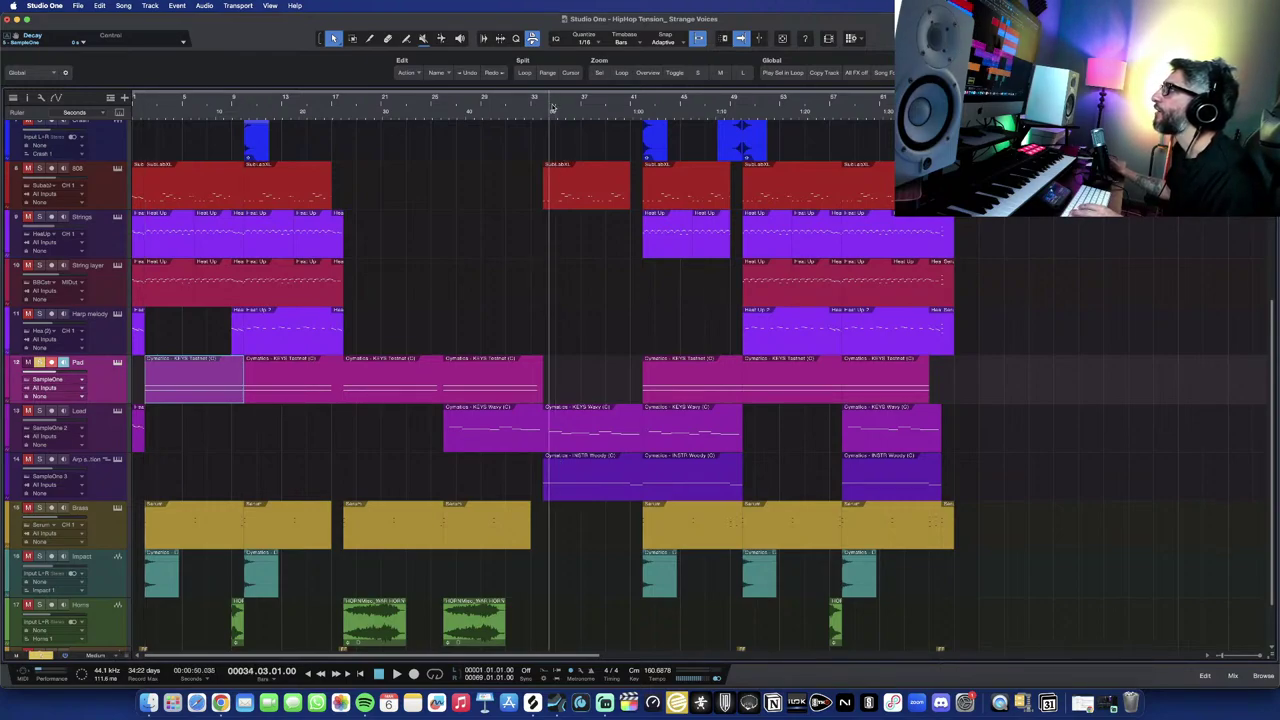
scroll(566, 120, up, 3)
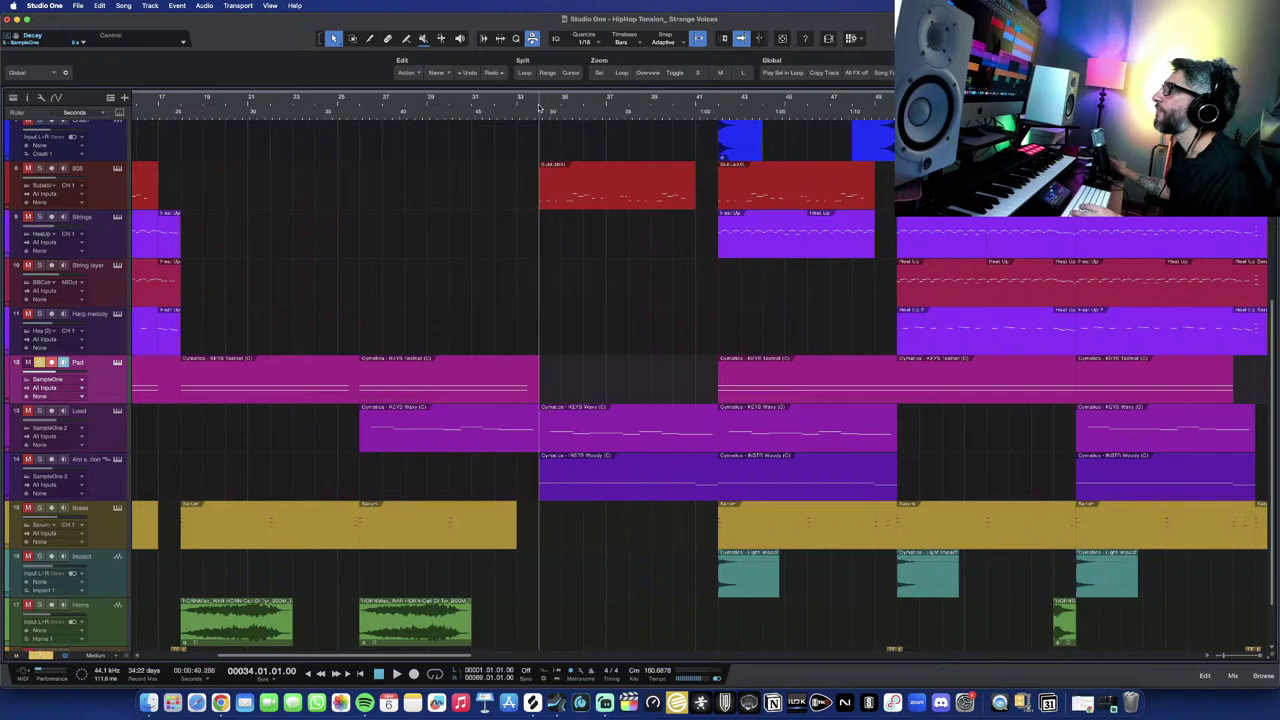
scroll(590, 489, down, 5)
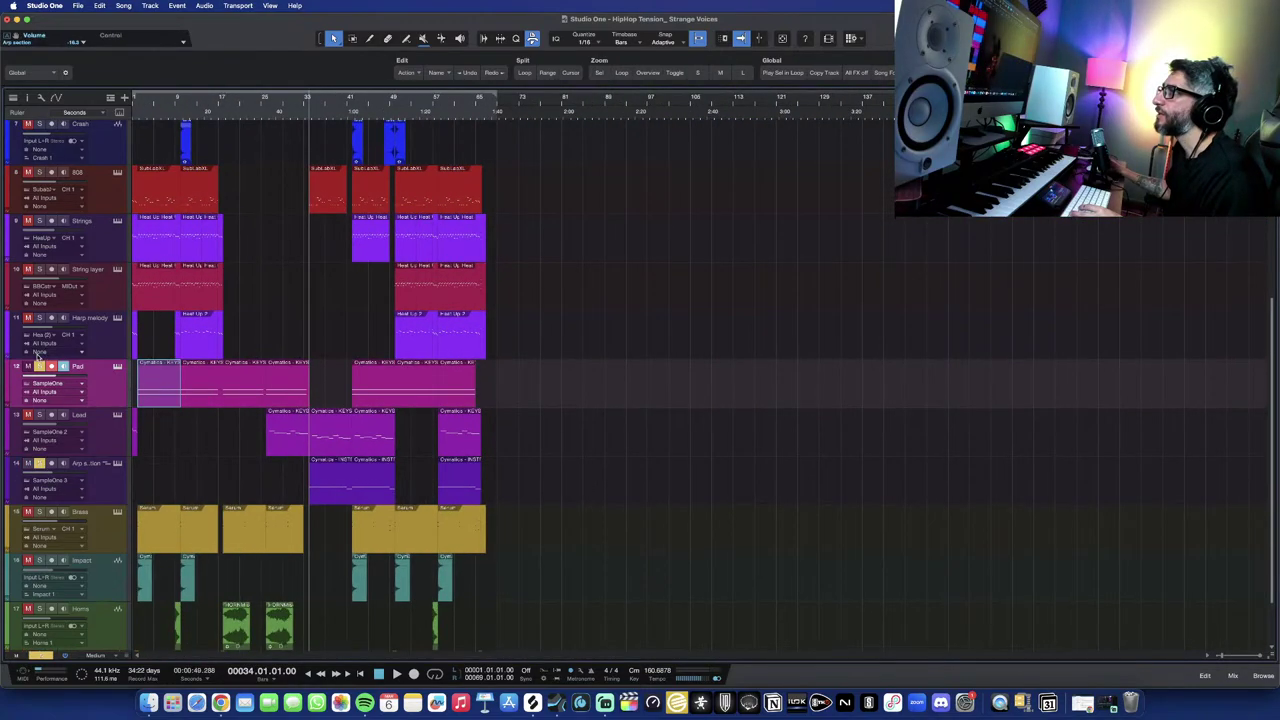
key(space)
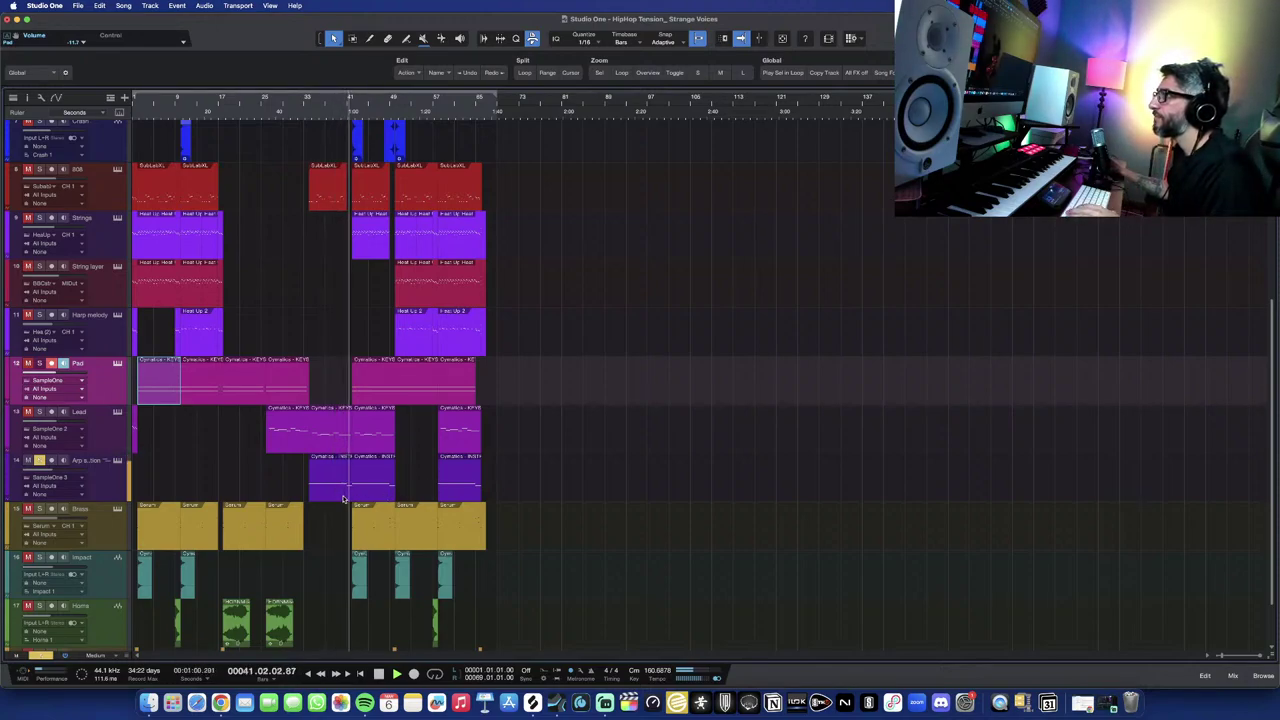
key(space)
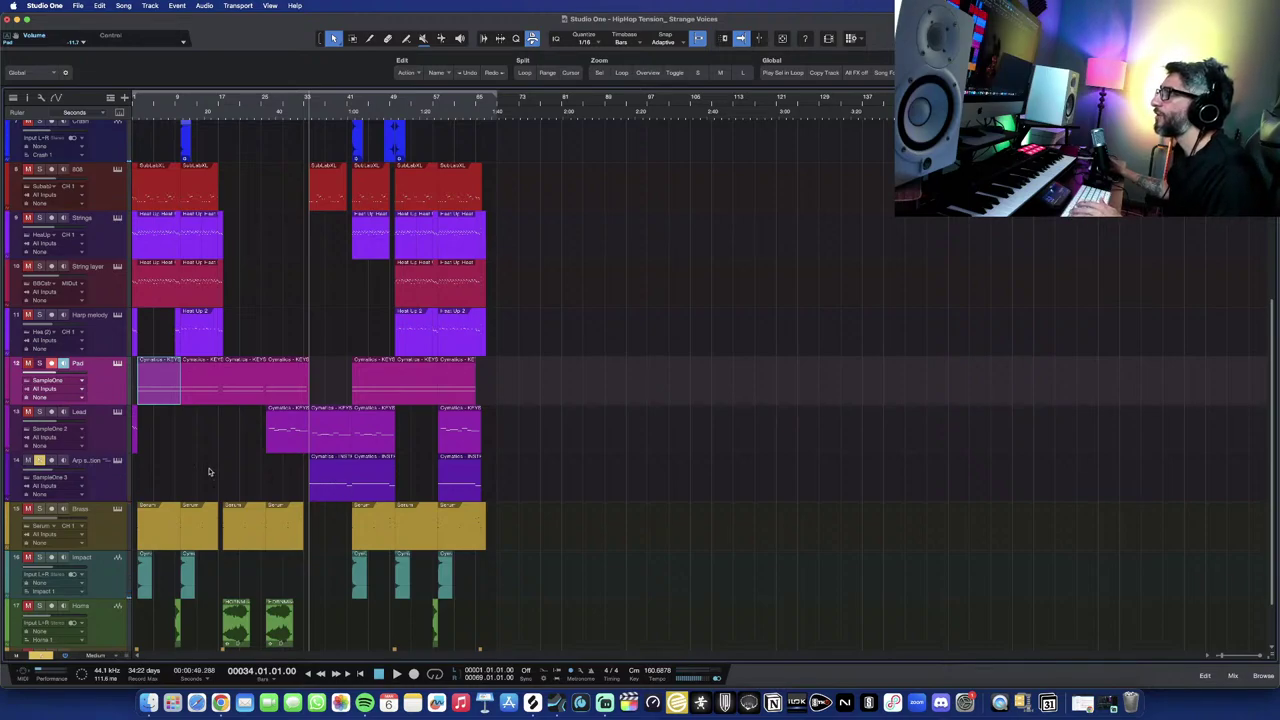
Open the Arp section's SampleOne XT with INSTR Woody (C) and show the Browser beside it.
click(117, 461)
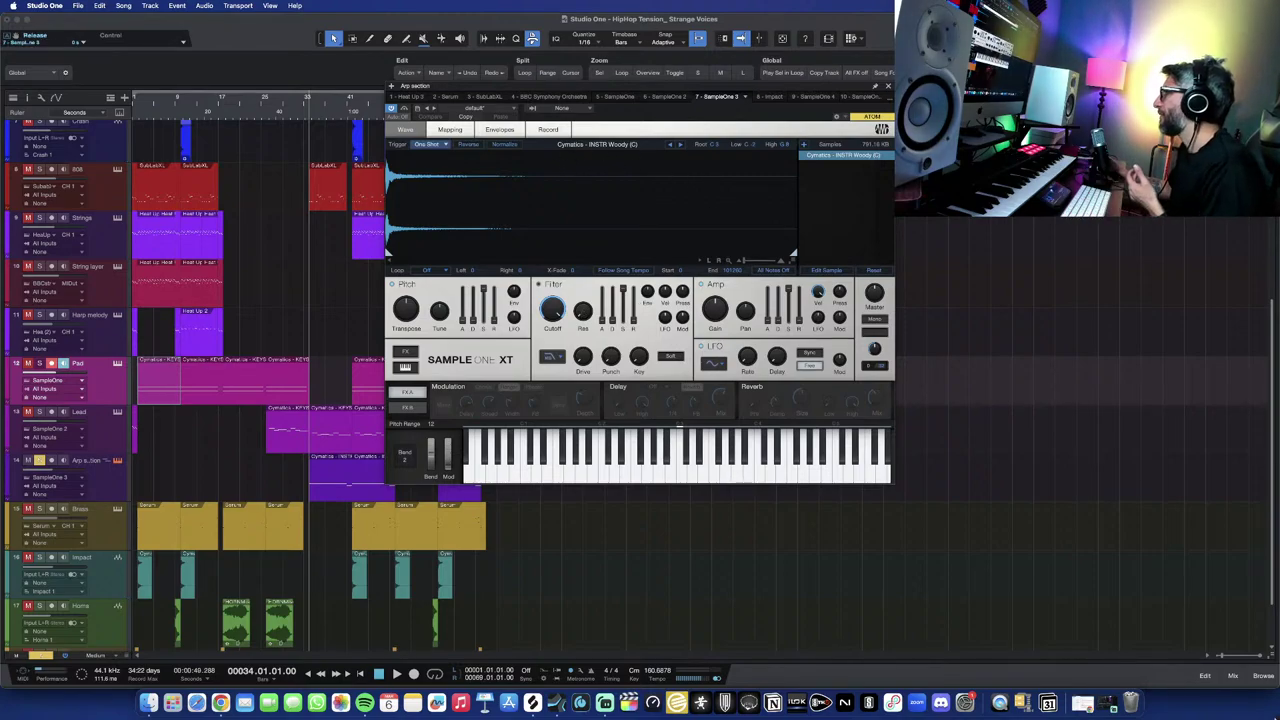
click(1262, 677)
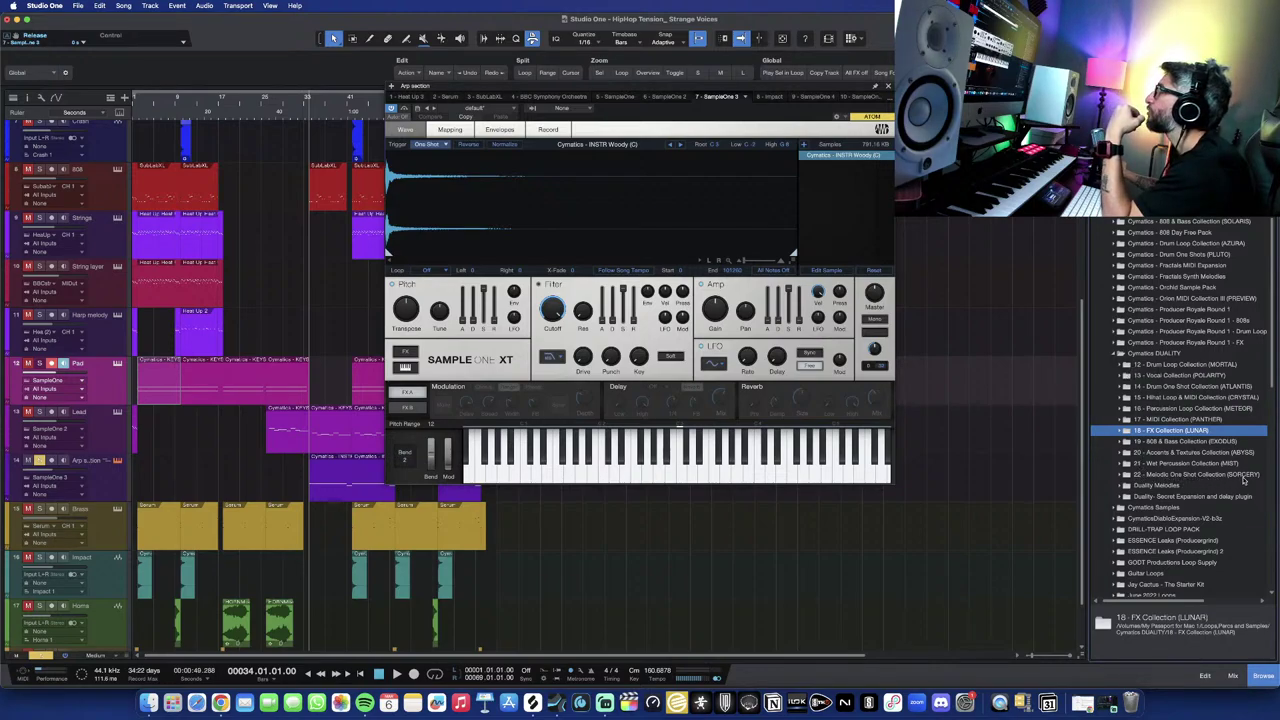
Expand the 22 - Melodic One Shot Collection (SORCERY) folder and scroll through its one-shot files.
click(1121, 475)
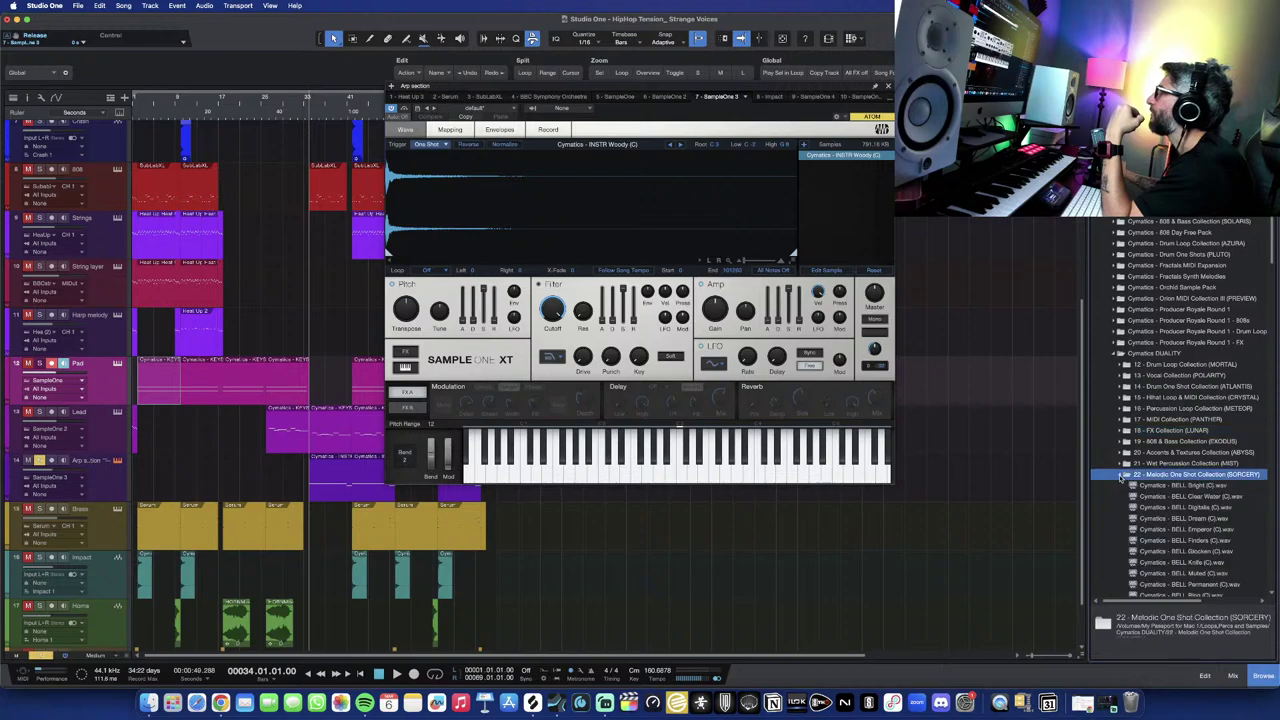
scroll(1155, 494, down, 20)
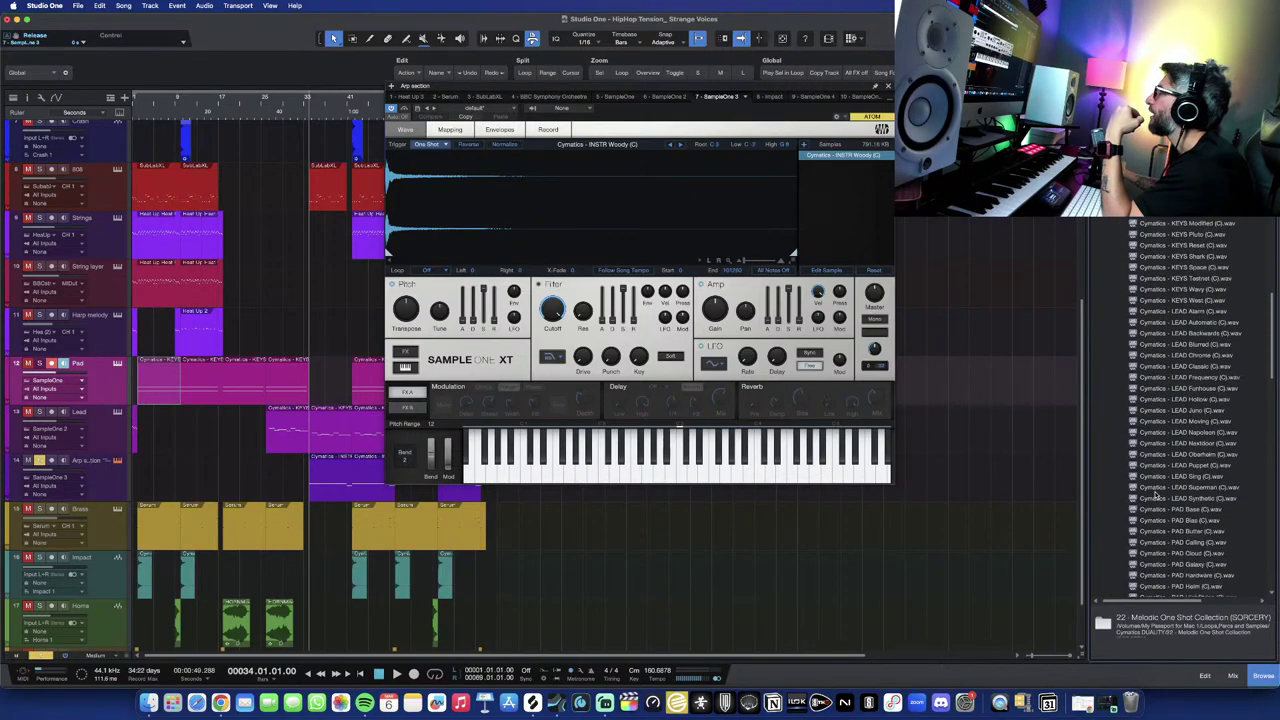
scroll(1156, 495, up, 10)
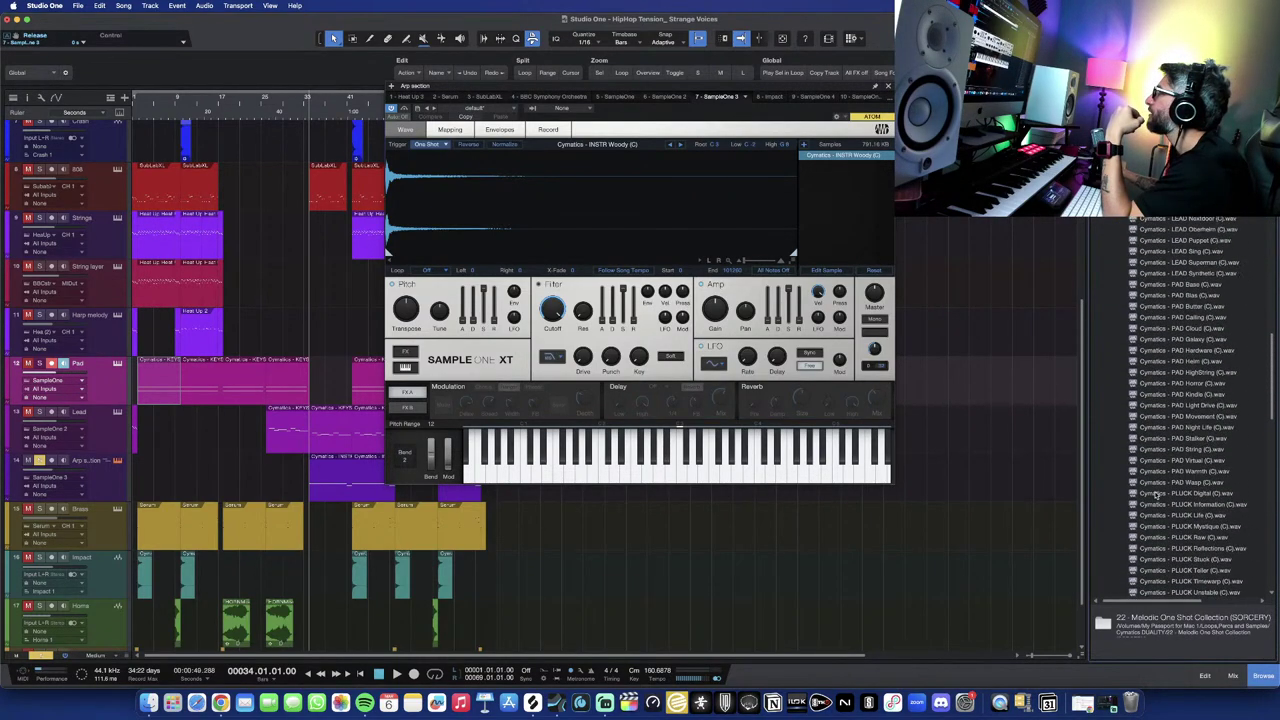
scroll(1155, 494, up, 8)
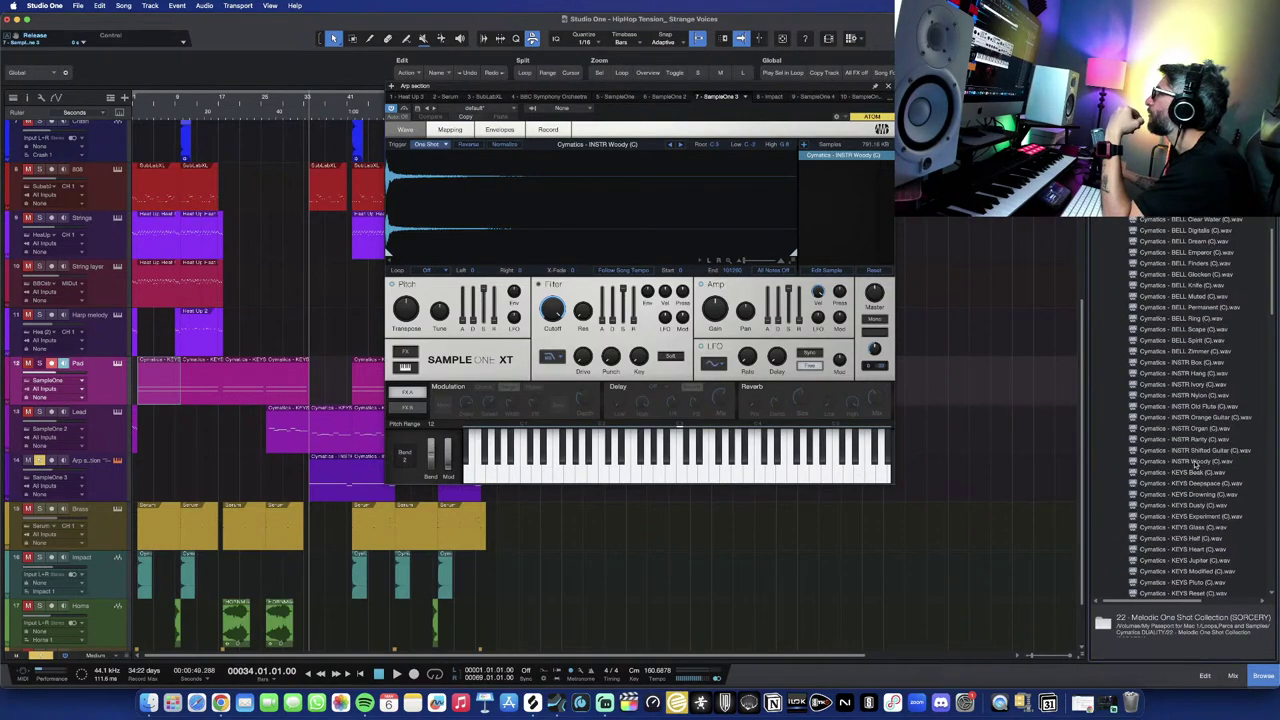
Select Cymatics - INSTR Woody (C).wav, move the sampler window aside, then close it.
click(1195, 462)
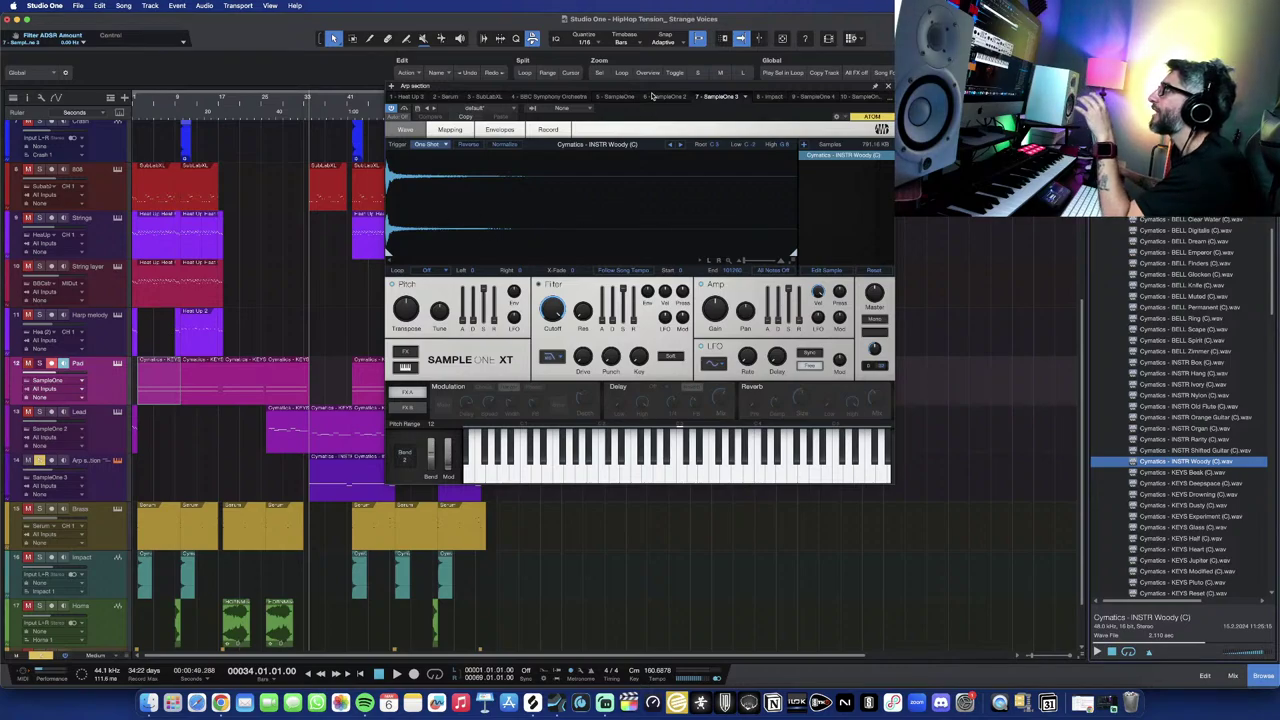
drag(652, 96, 702, 140)
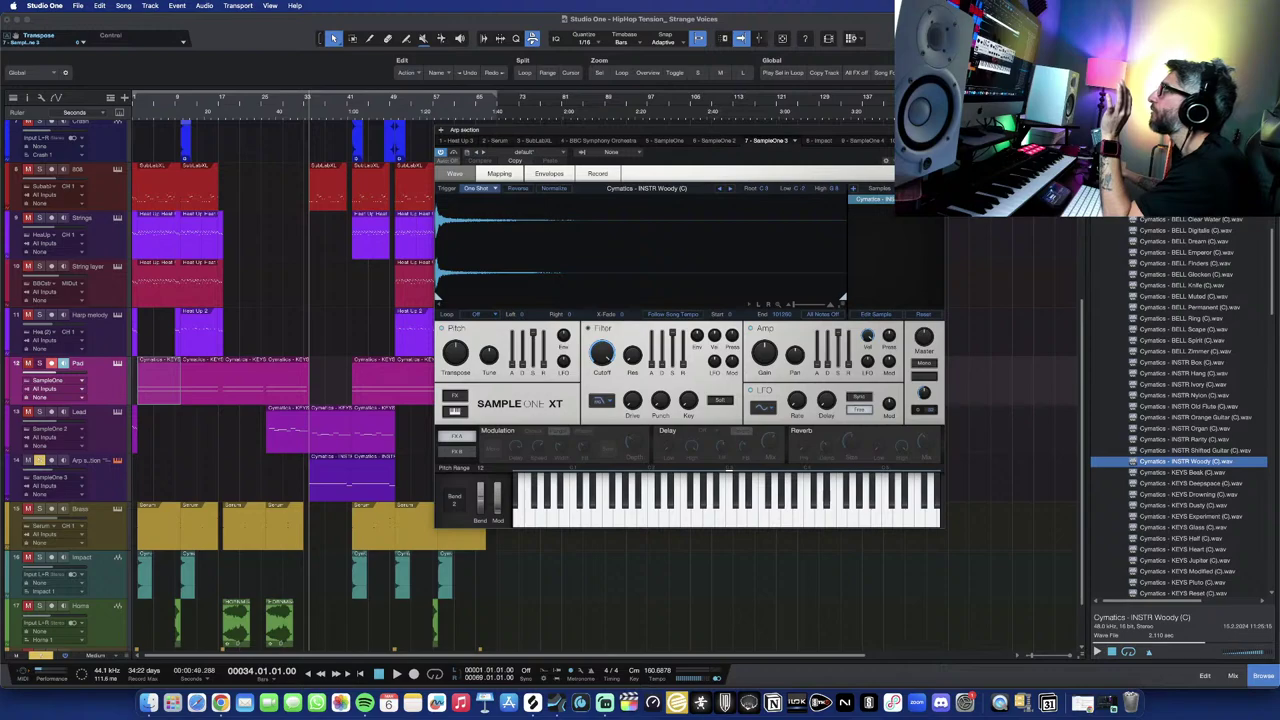
key(super+w)
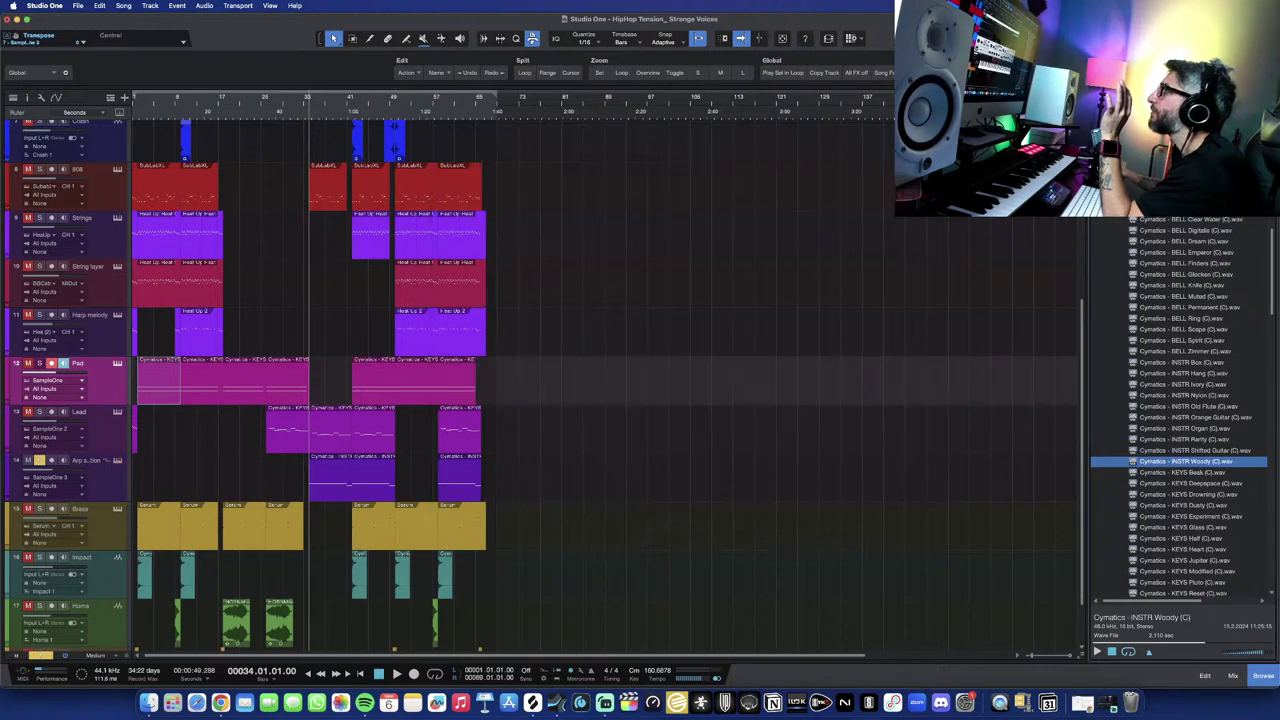
Open the Arp section's arpeggiator, switch it off to compare, then close it.
click(104, 462)
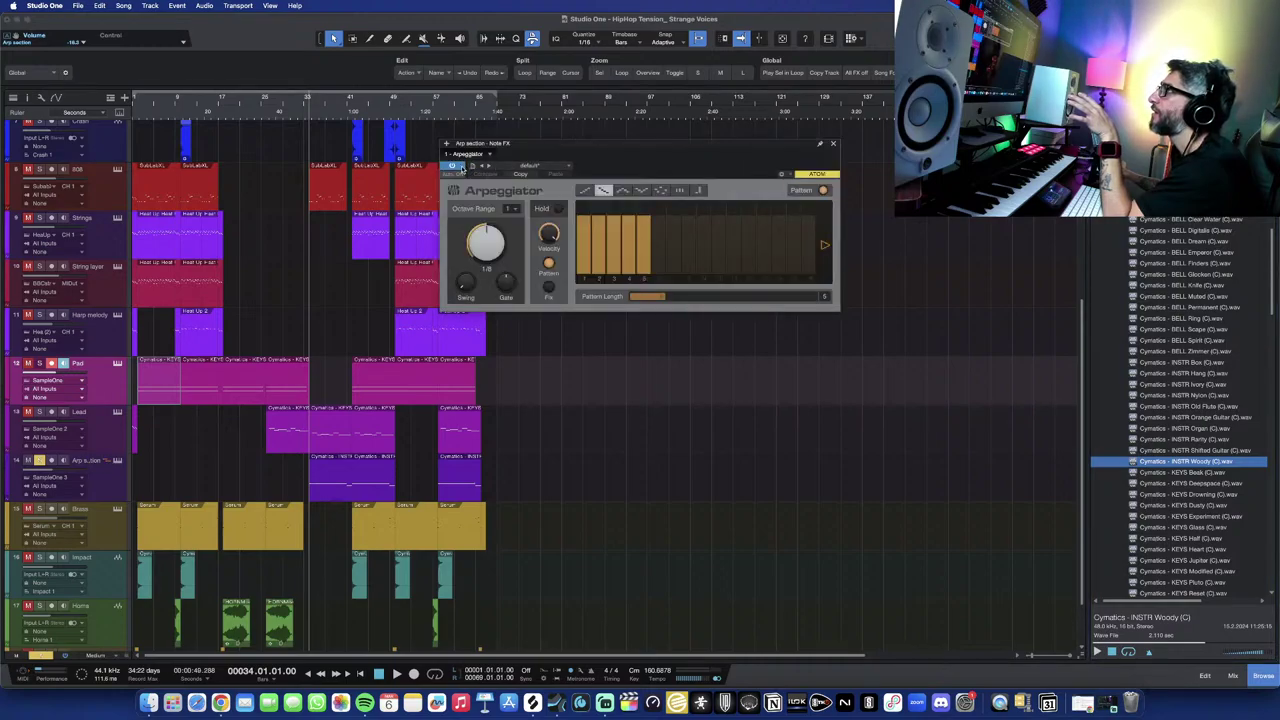
click(452, 165)
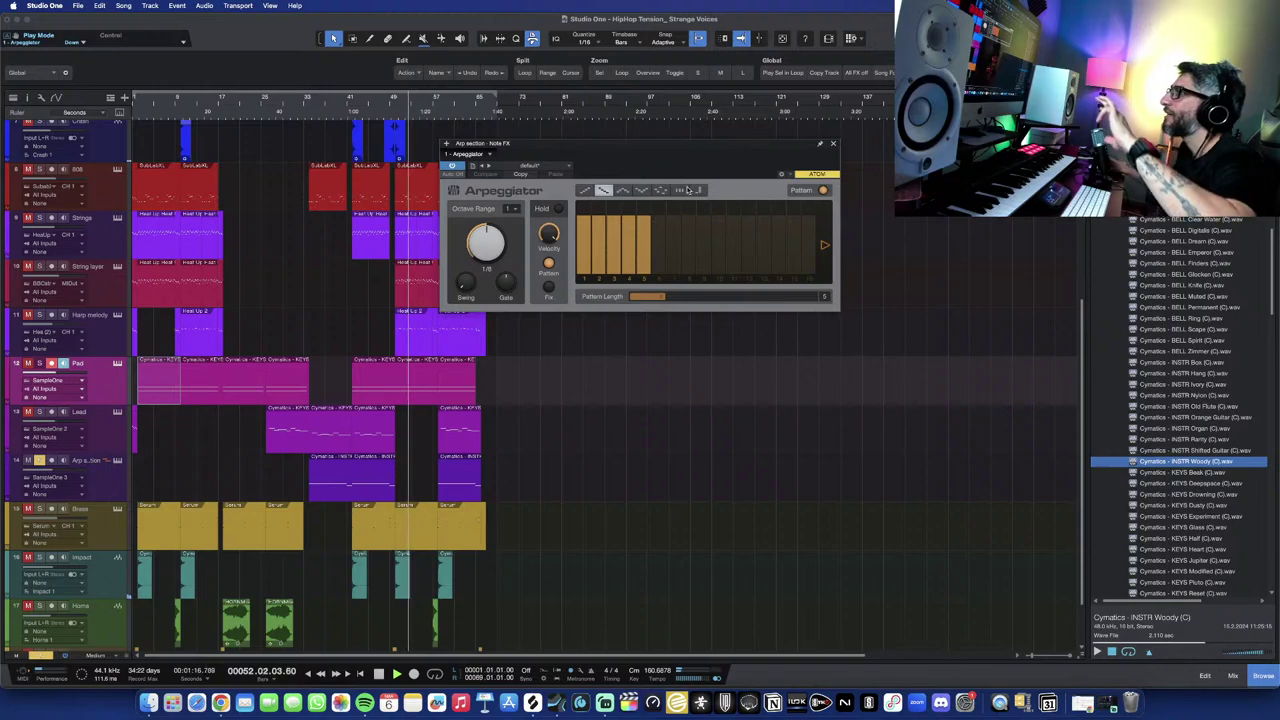
click(833, 145)
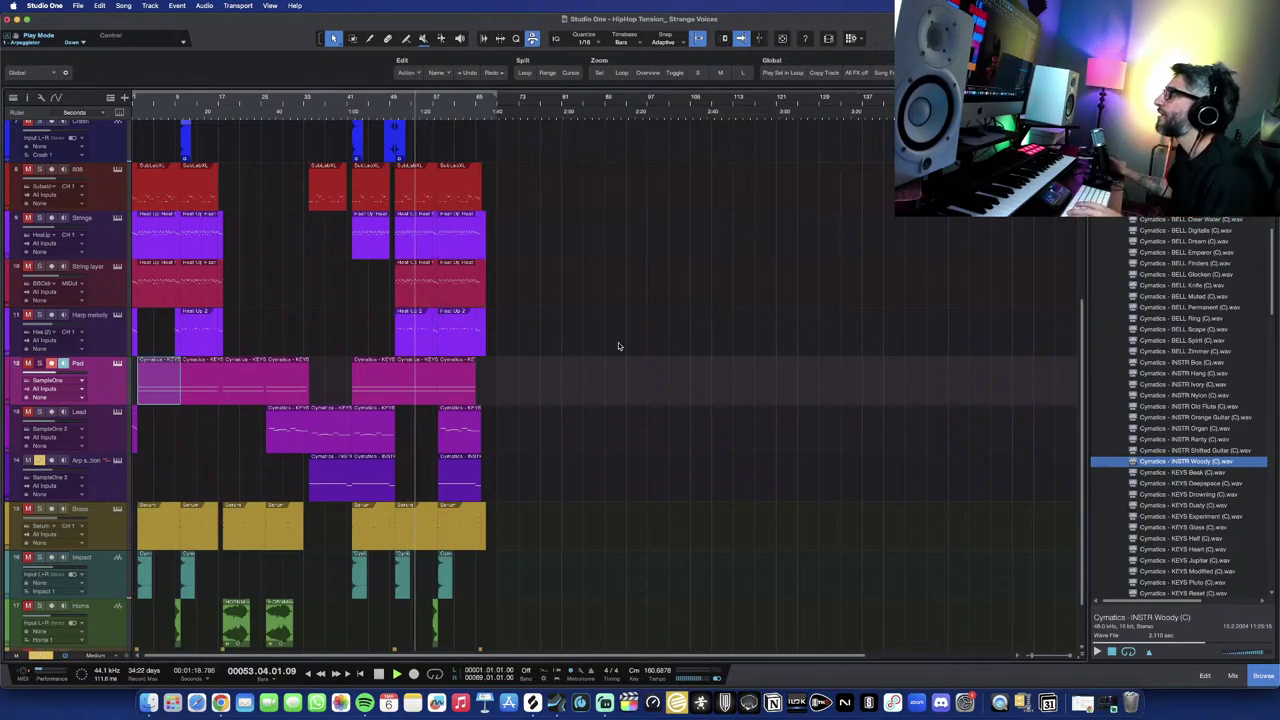
Stop playback, select the Arp section track and show the mix console with F3.
key(space)
click(113, 477)
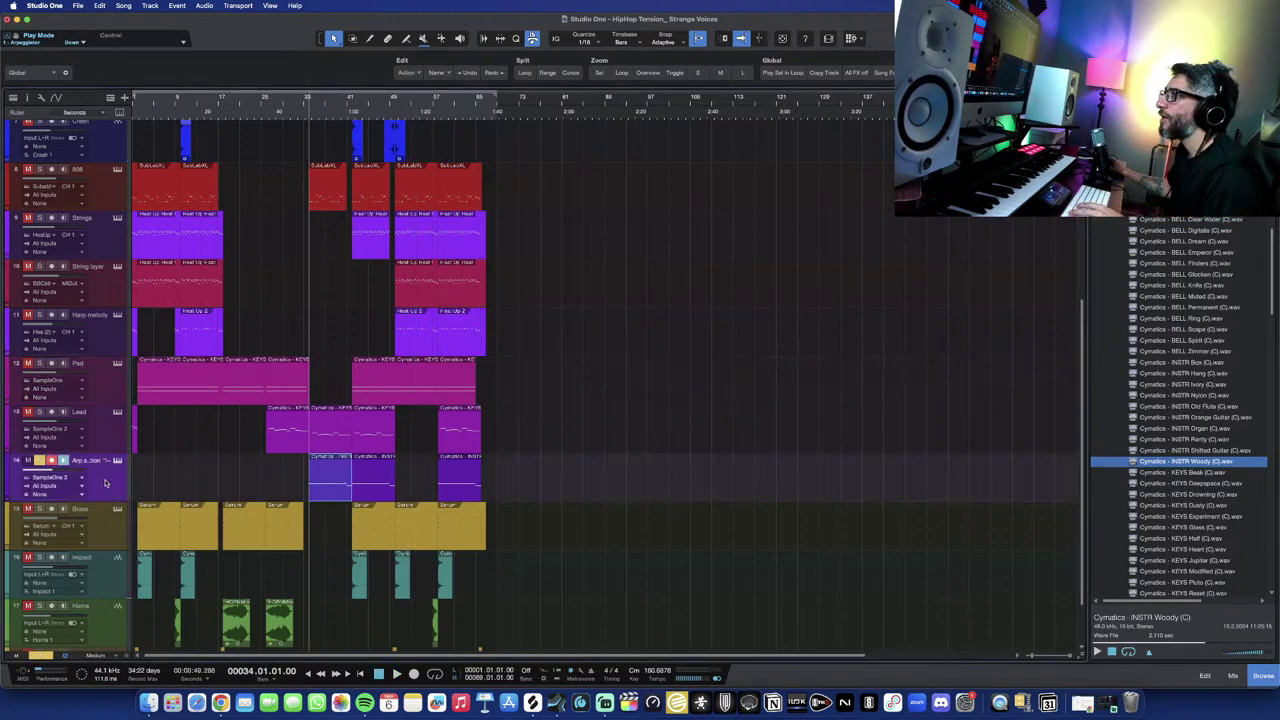
key(F3)
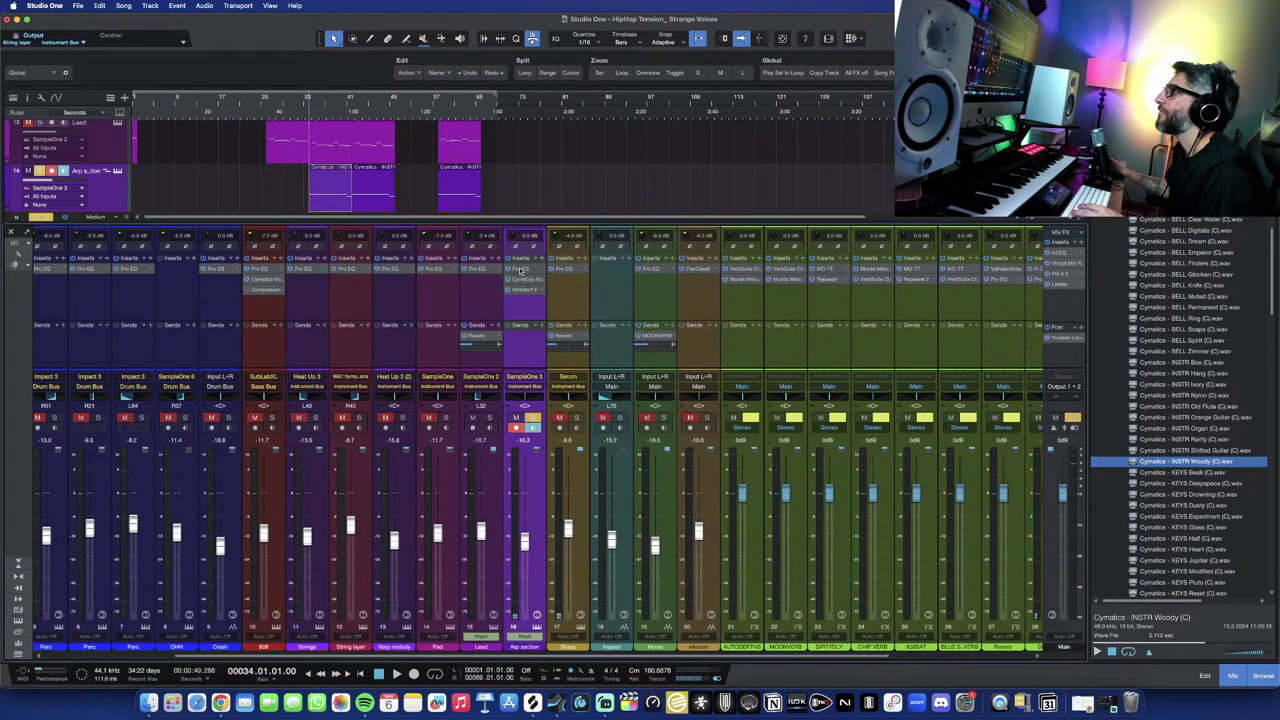
click(520, 270)
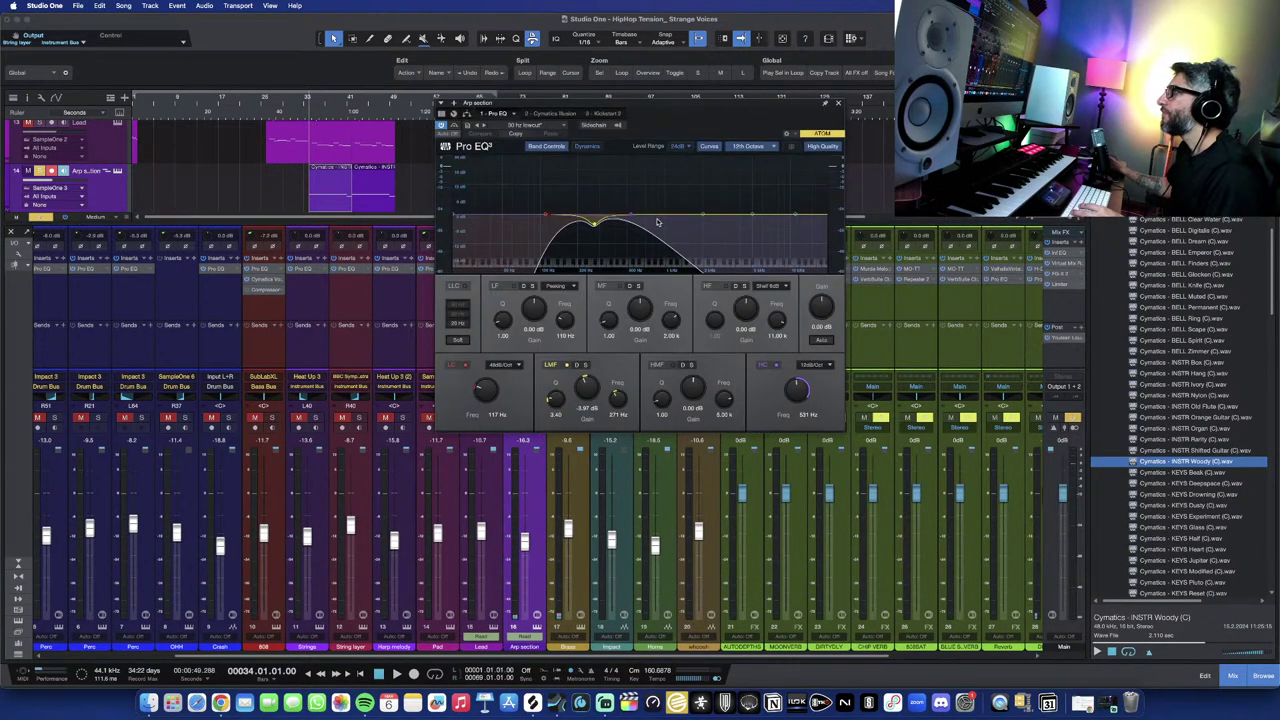
click(838, 104)
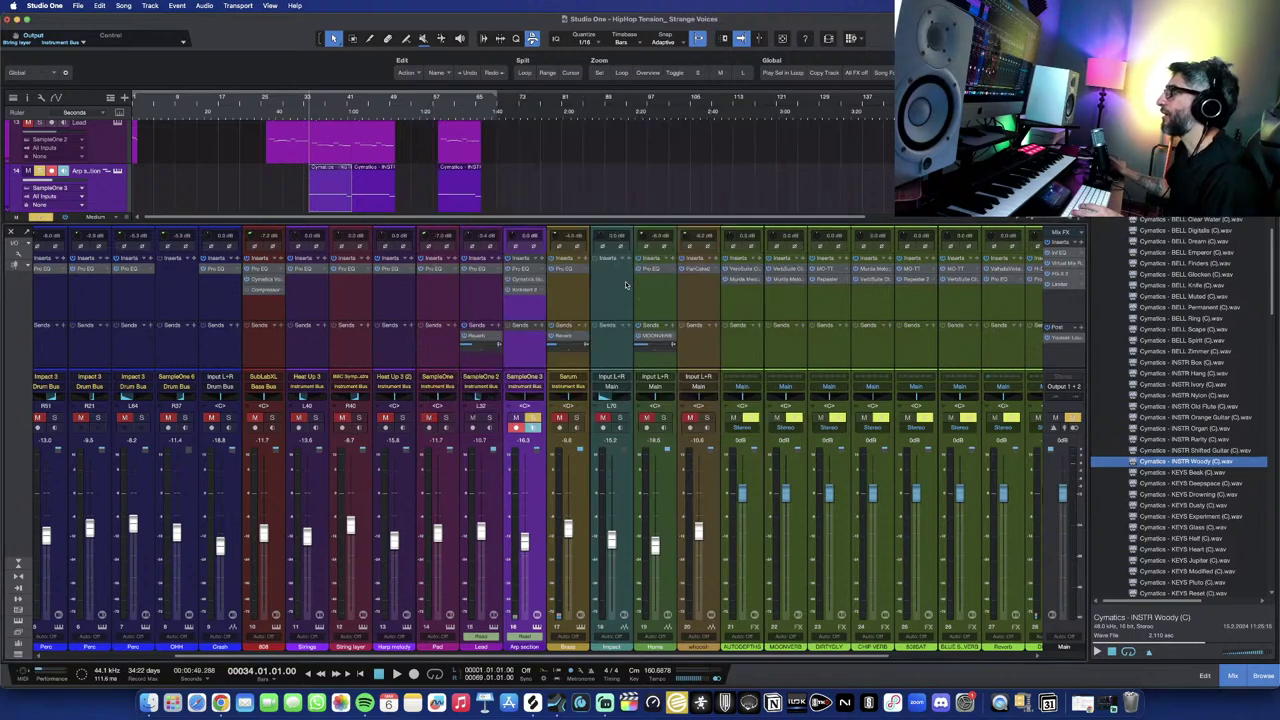
Open the Arp channel's Cymatics Illusion insert, then switch to Kickstart 2 (94% mix, 1/4 rate).
click(542, 287)
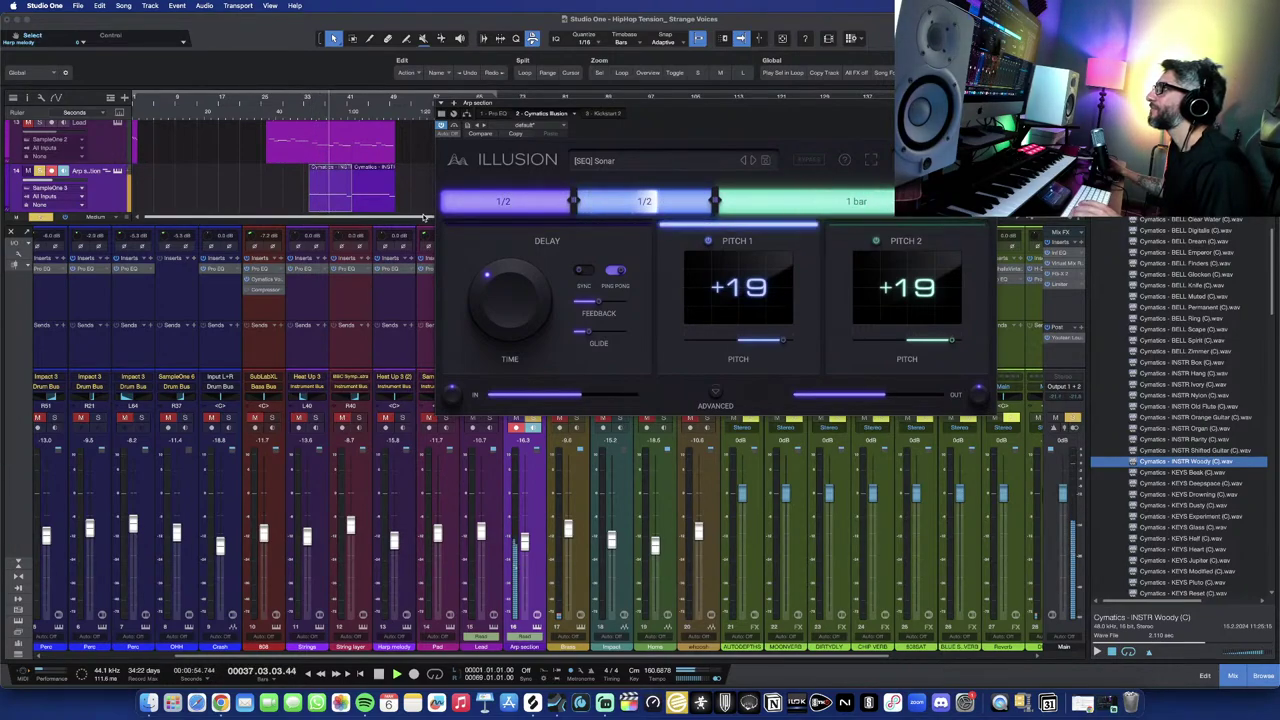
click(601, 114)
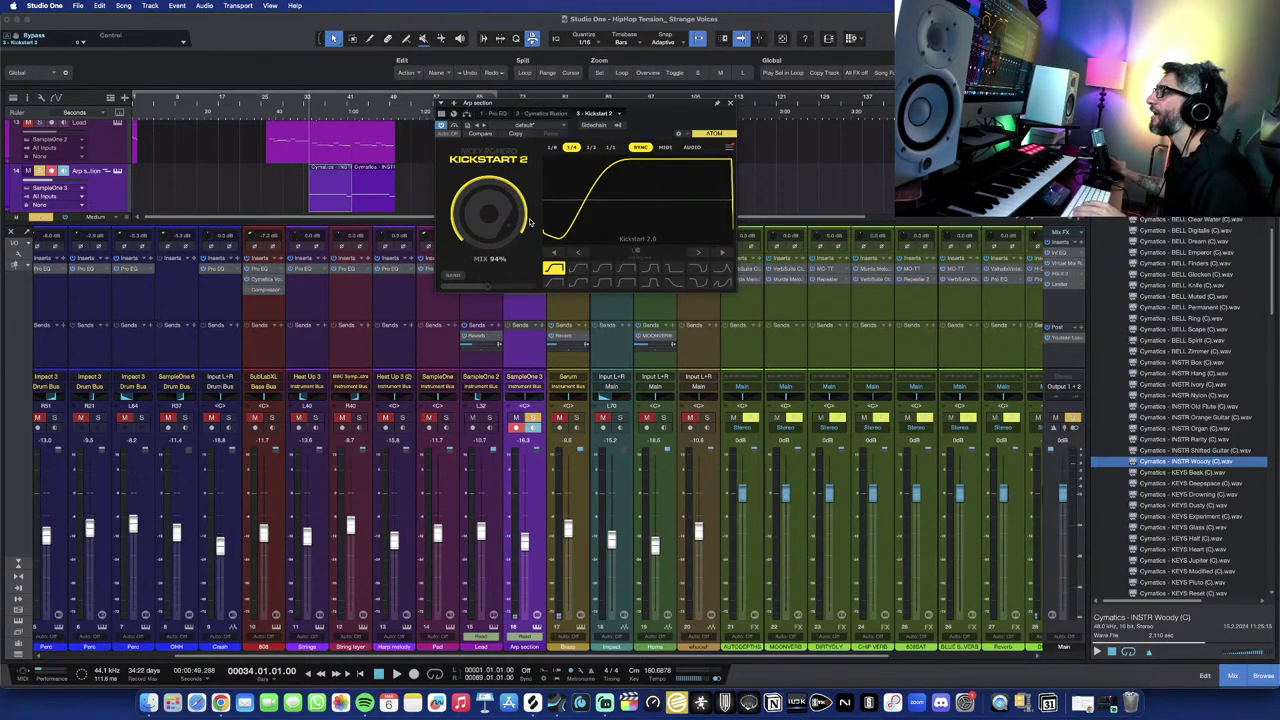
Play the cue to hear Kickstart 2 ducking the Arp section, then close its window.
key(space)
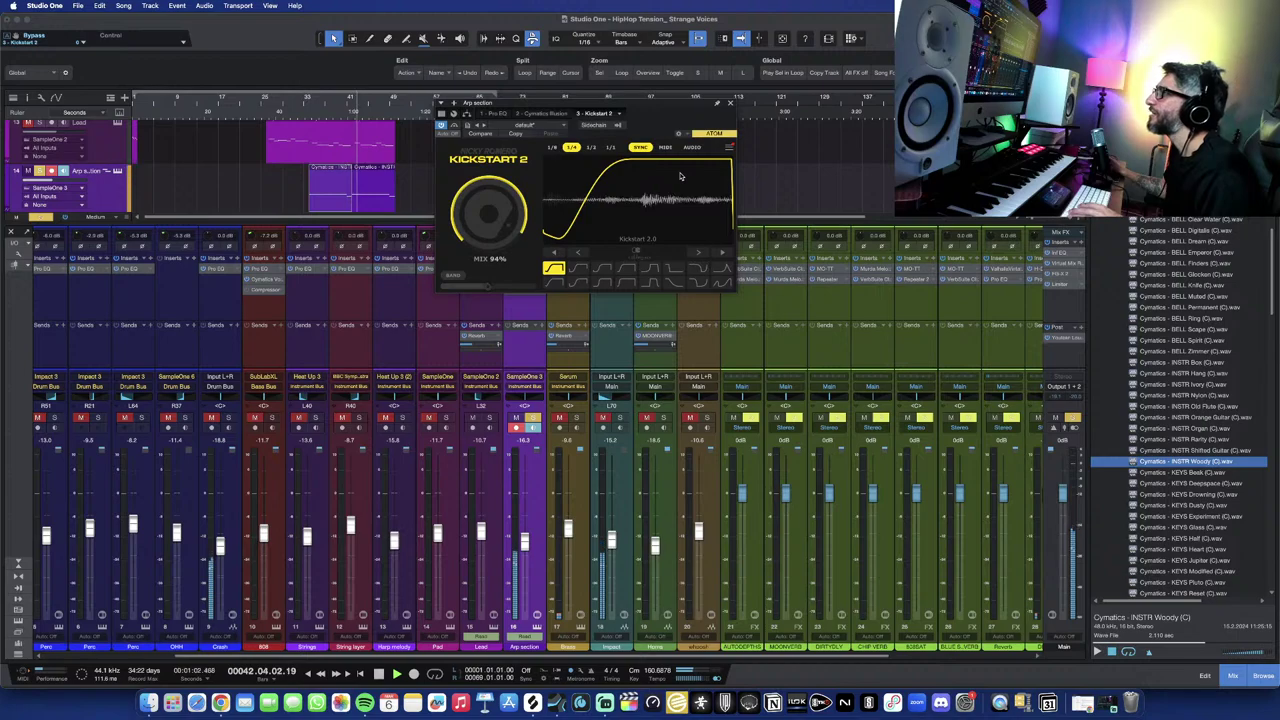
click(733, 104)
Stop playback, hide the mix console and zoom into the arrangement timeline.
key(space)
key(F3)
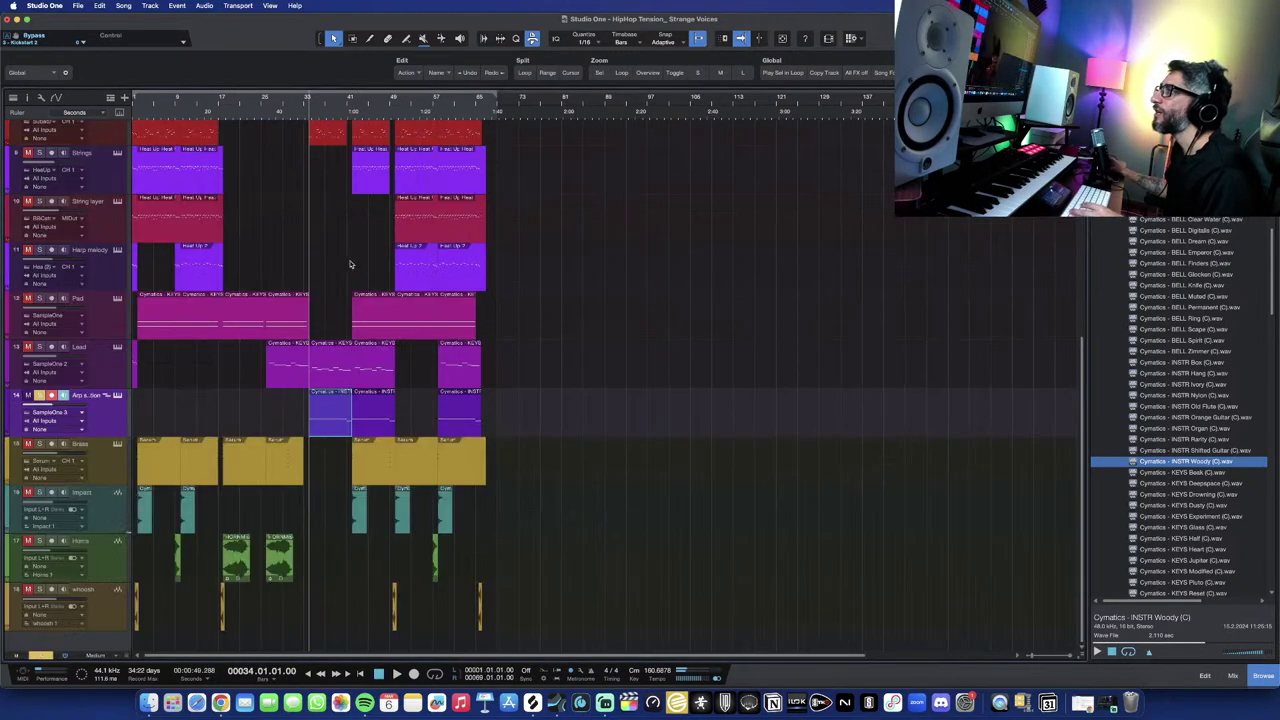
key(e)
key(e)
key(e)
scroll(380, 358, up, 5)
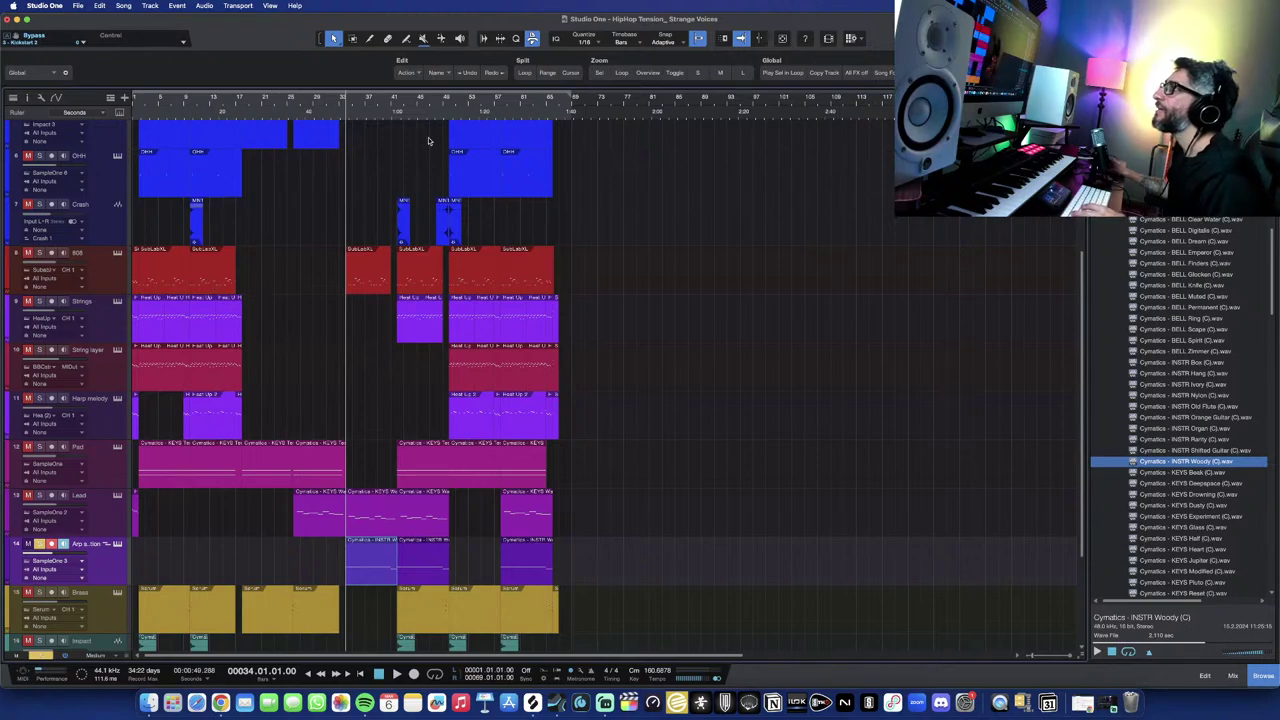
scroll(156, 224, up, 4)
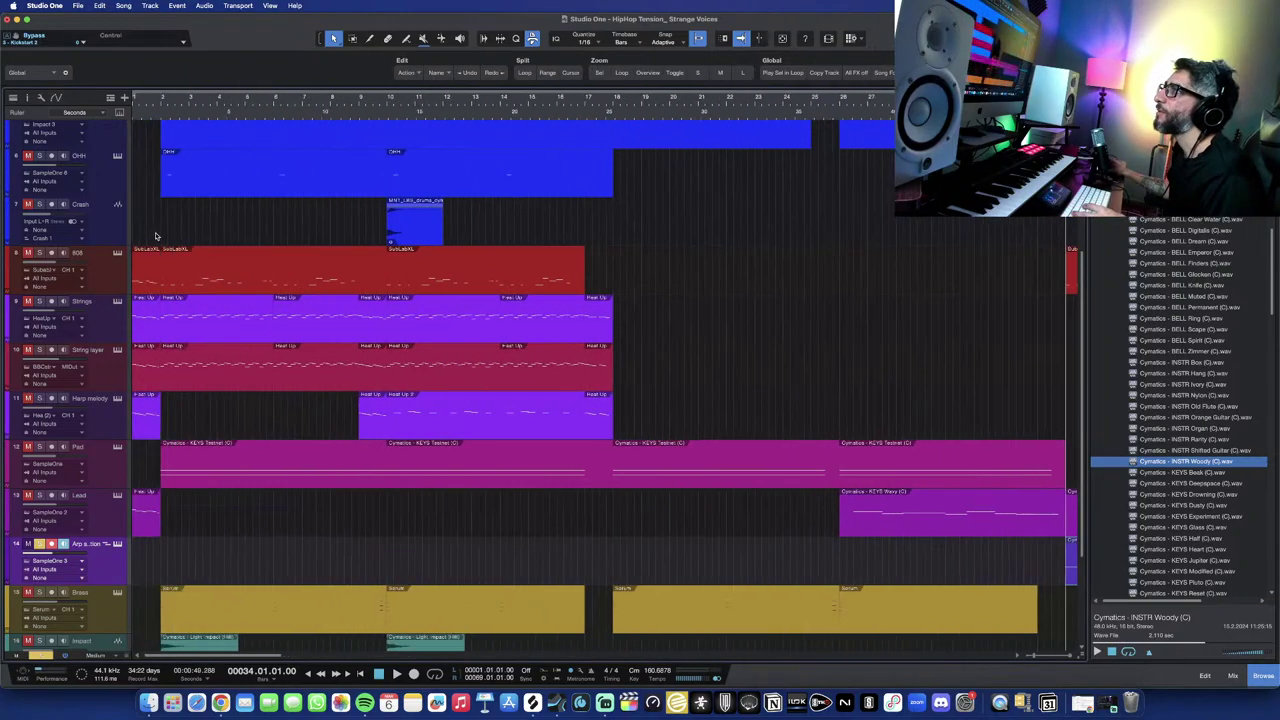
Set the playhead to bar 2, solo Strings and open its Heat Up 3 Fast Intense instrument.
click(161, 103)
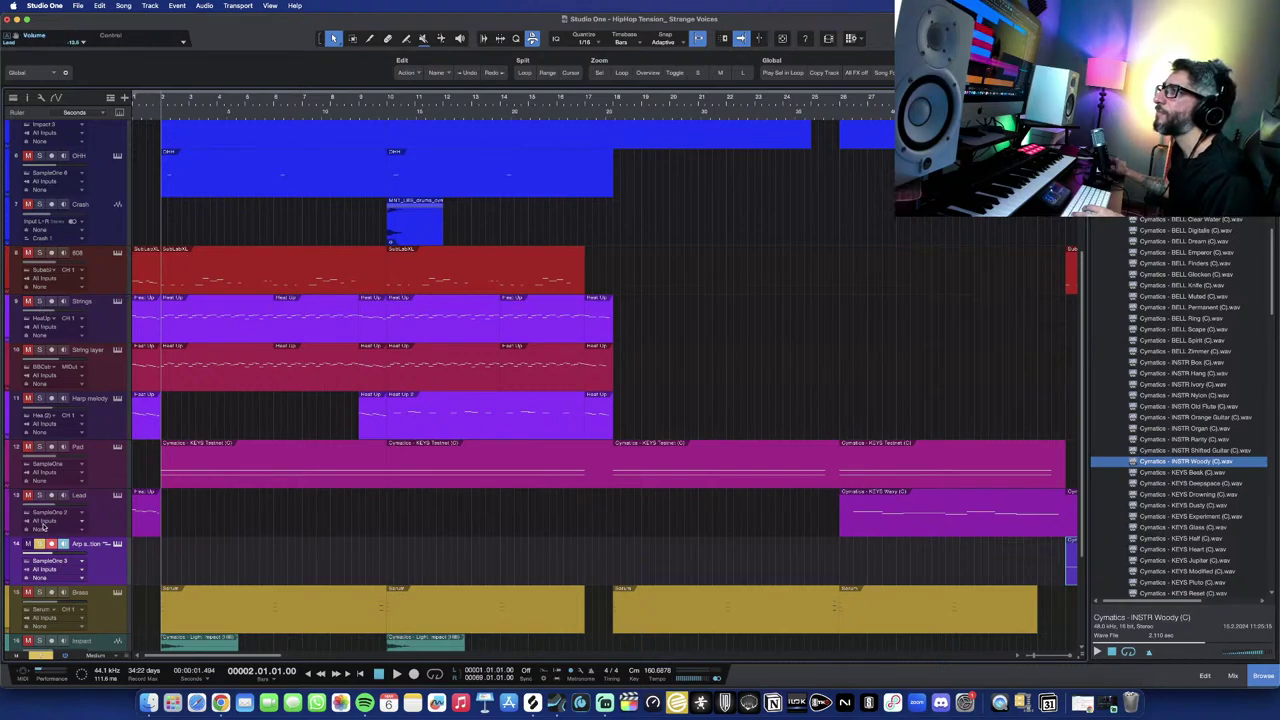
click(40, 301)
click(119, 302)
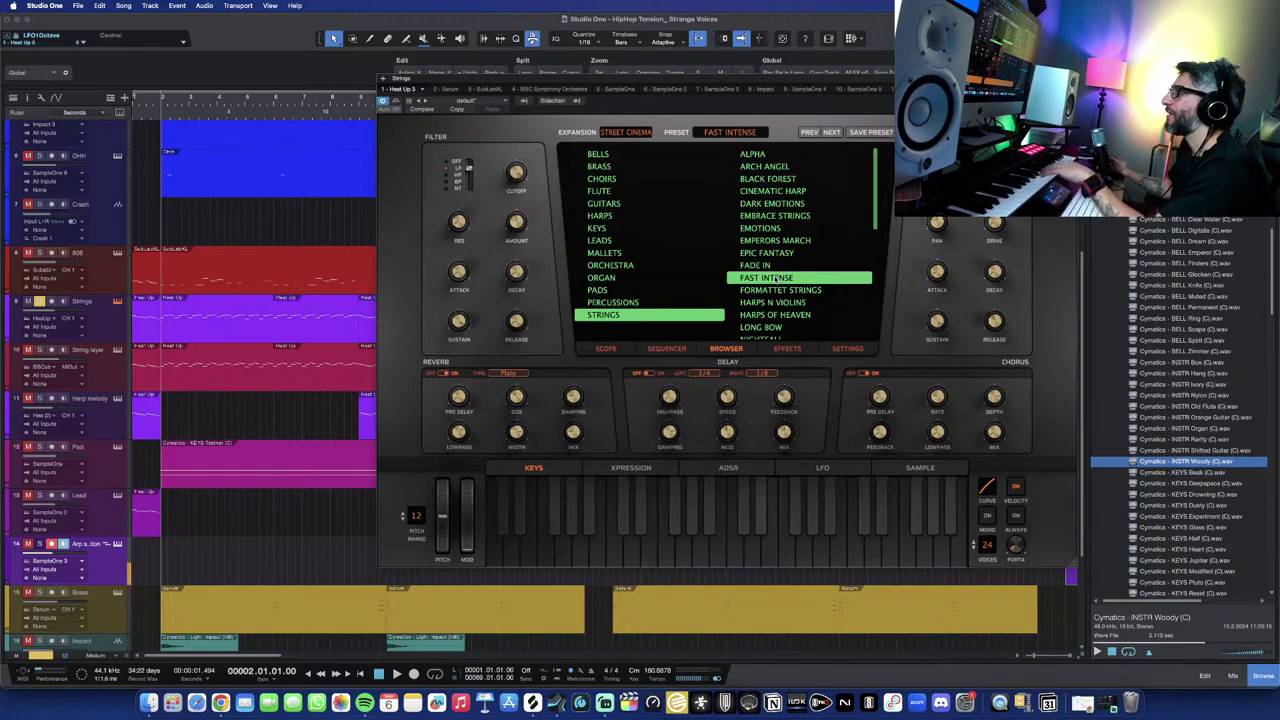
click(85, 304)
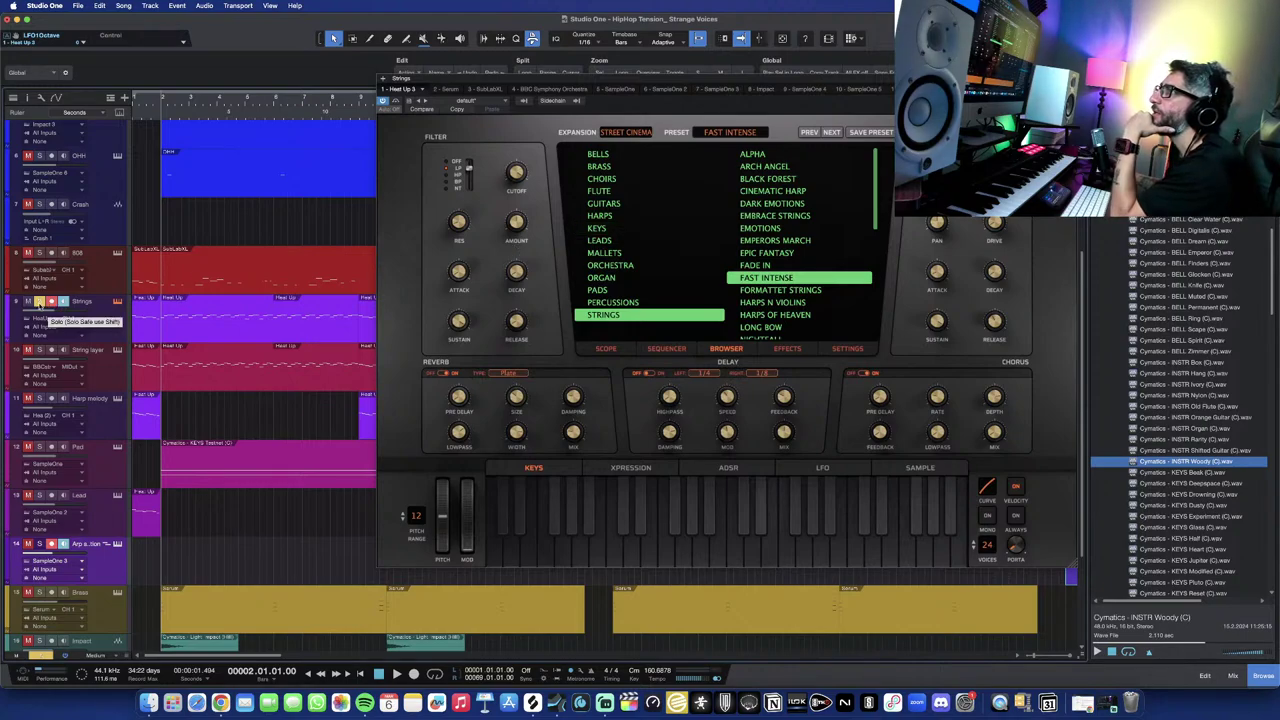
Open the Strings part in the note editor, inspect its D4 note, and play it from bar 2.
double_click(183, 318)
key(super+w)
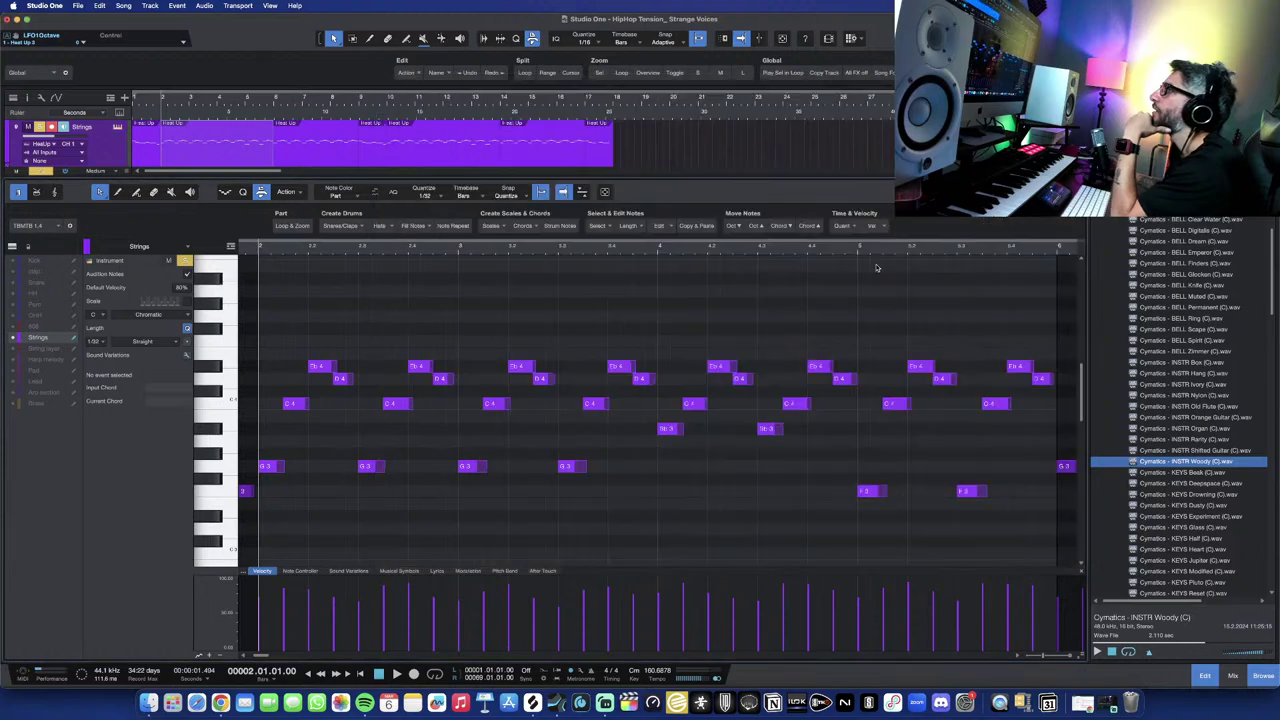
scroll(399, 432, up, 2)
scroll(429, 426, down, 3)
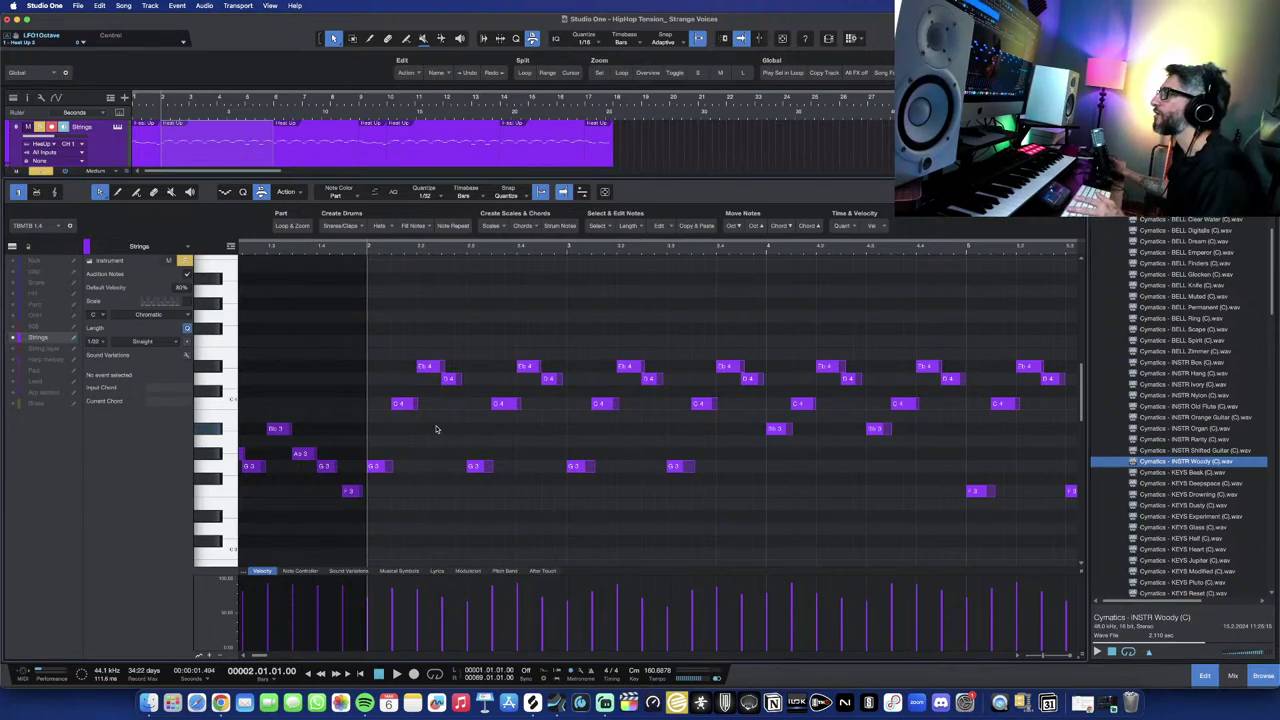
click(451, 380)
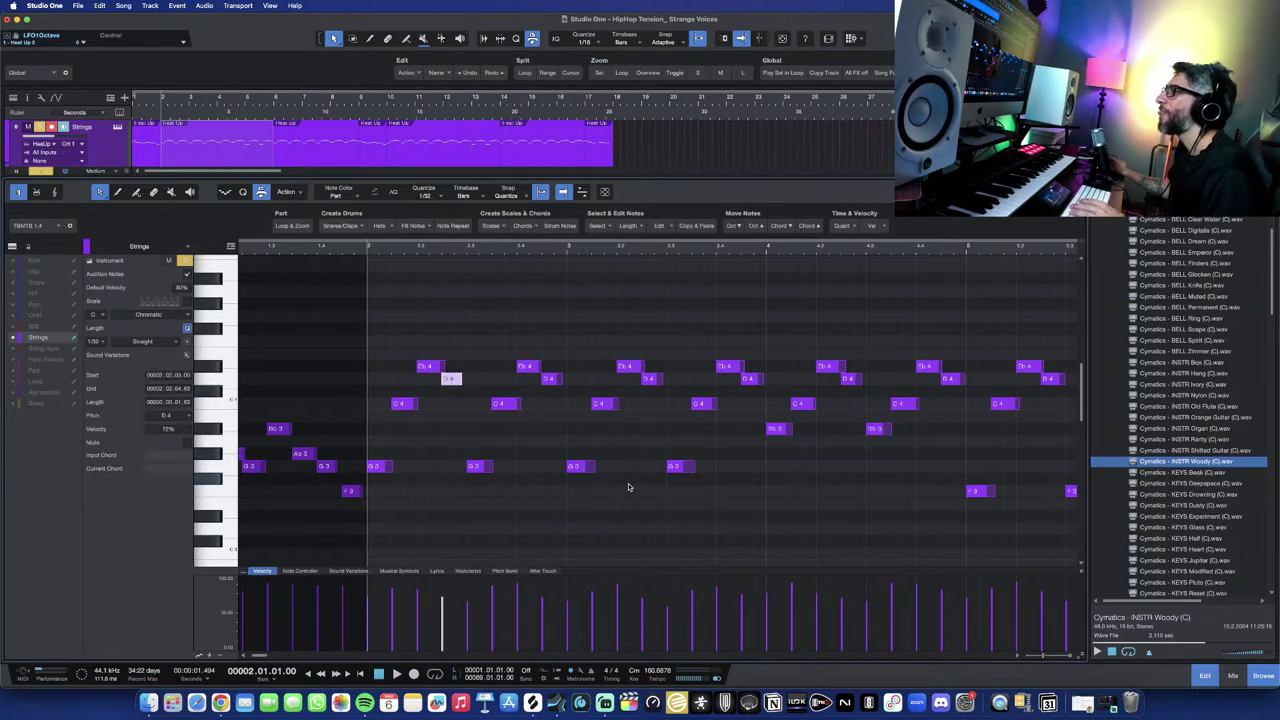
key(space)
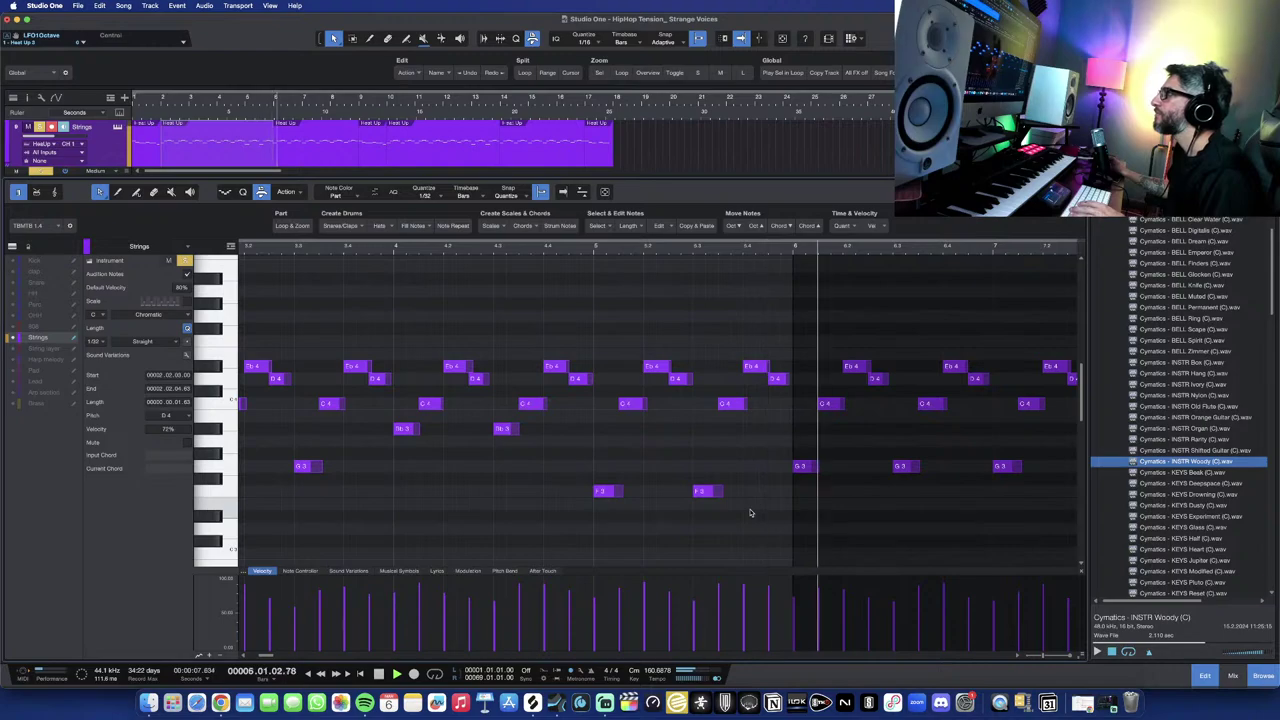
key(space)
key(F2)
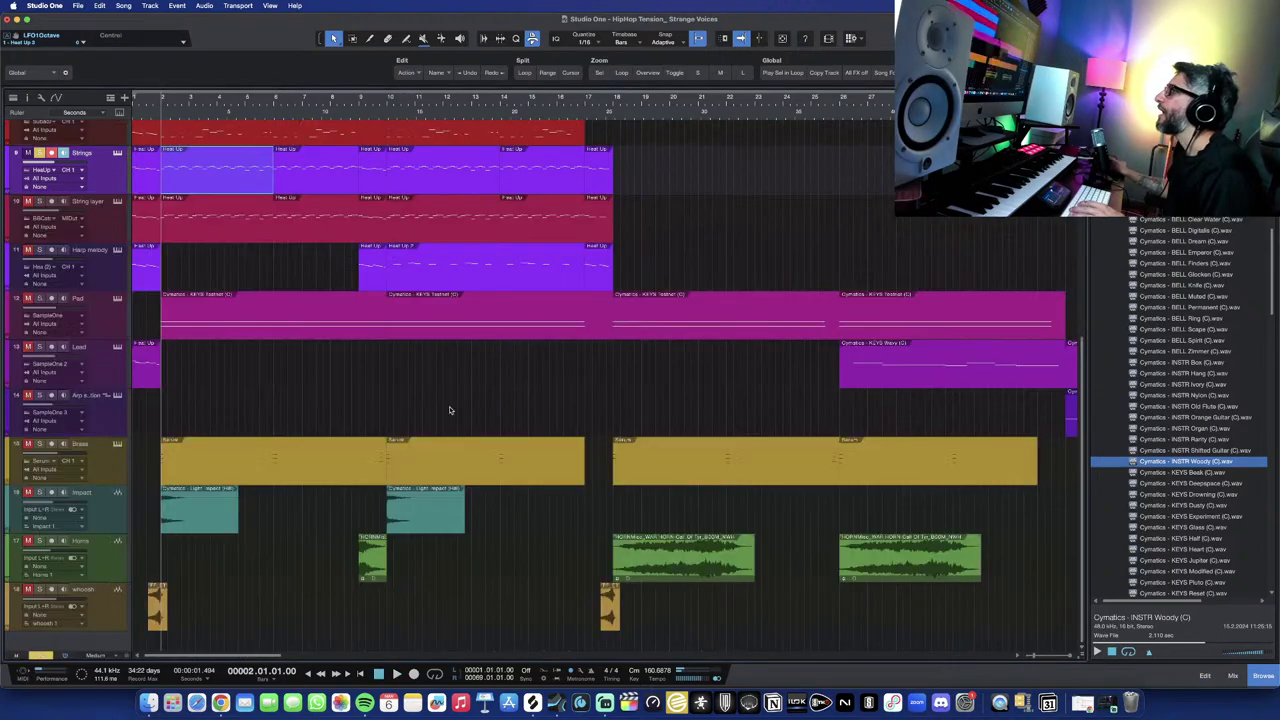
scroll(350, 421, up, 3)
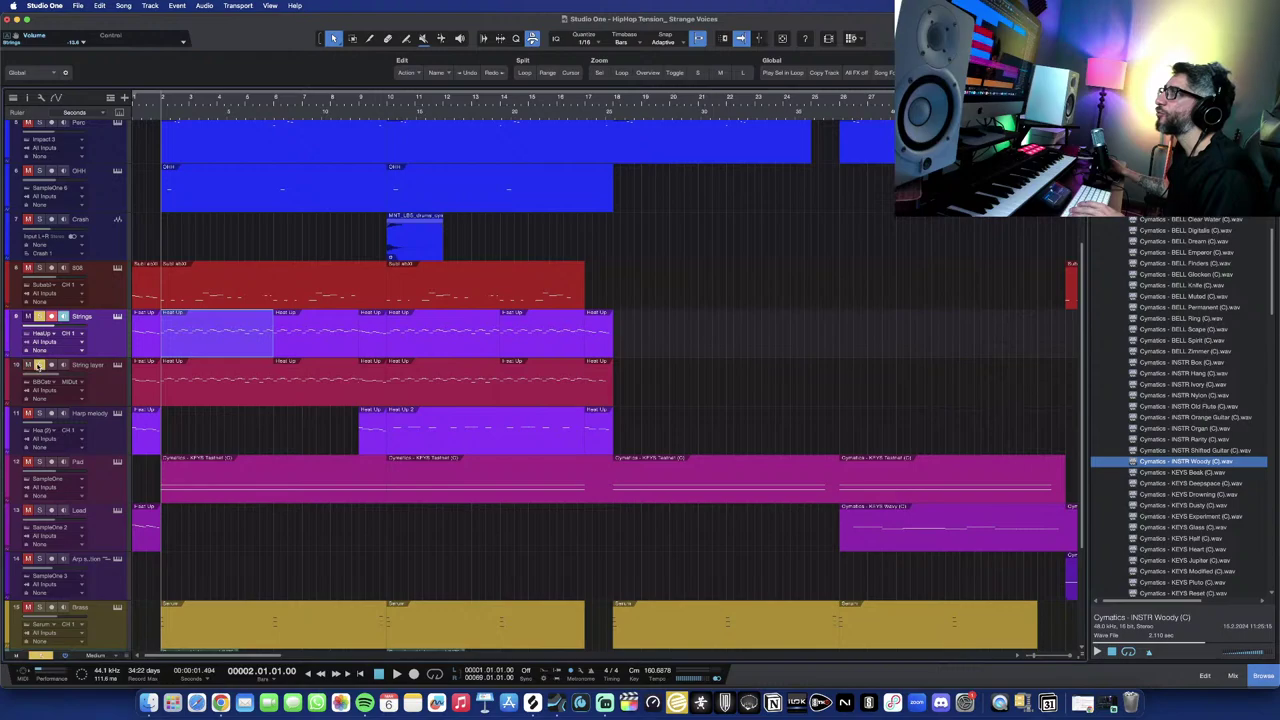
click(117, 366)
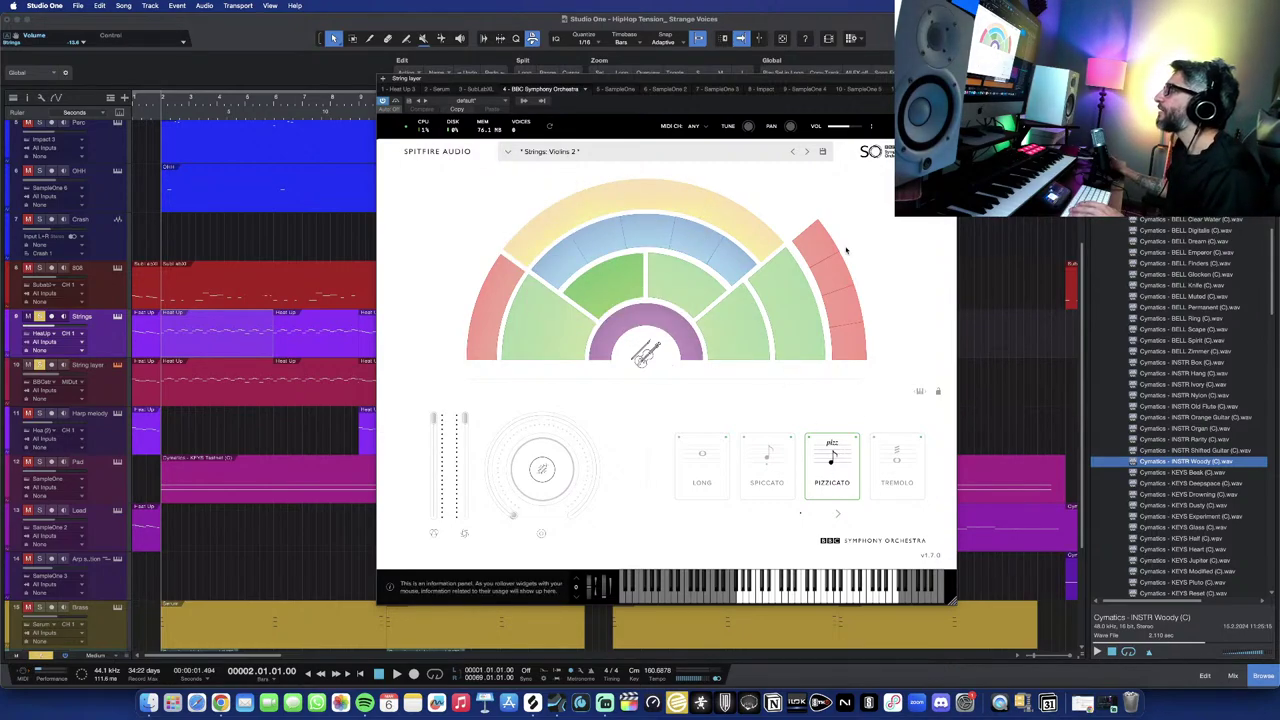
key(super+w)
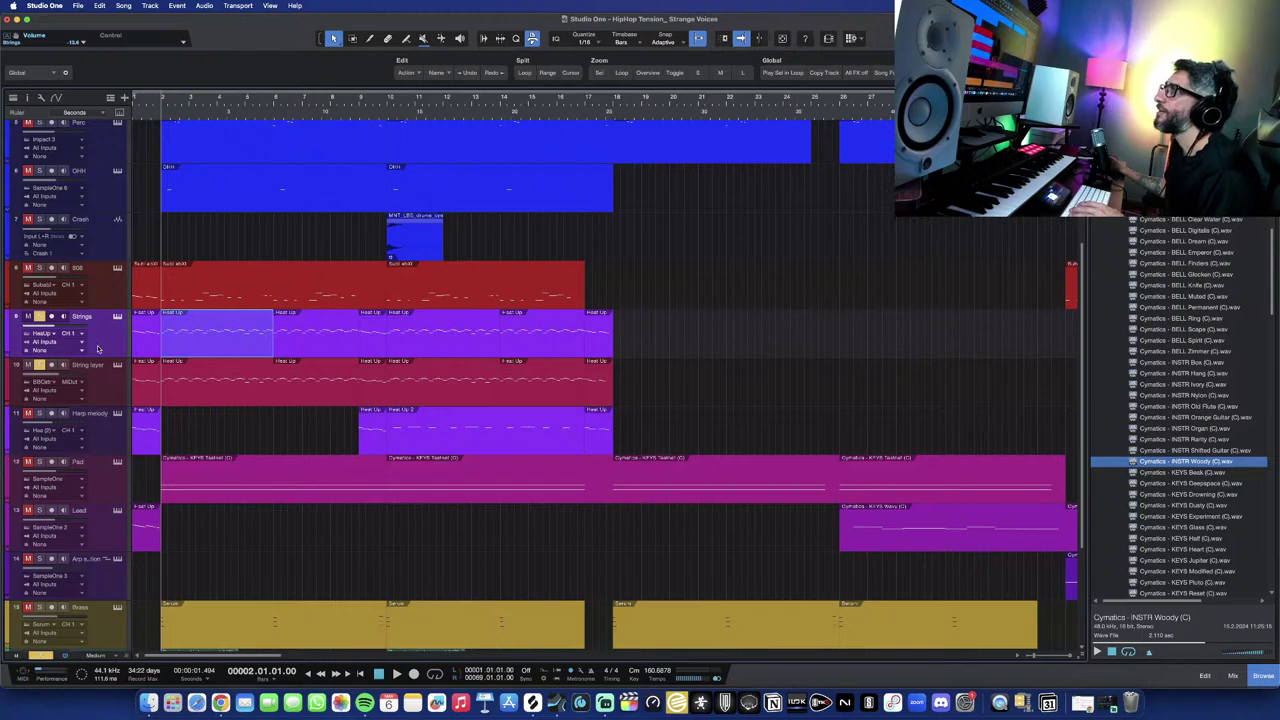
key(space)
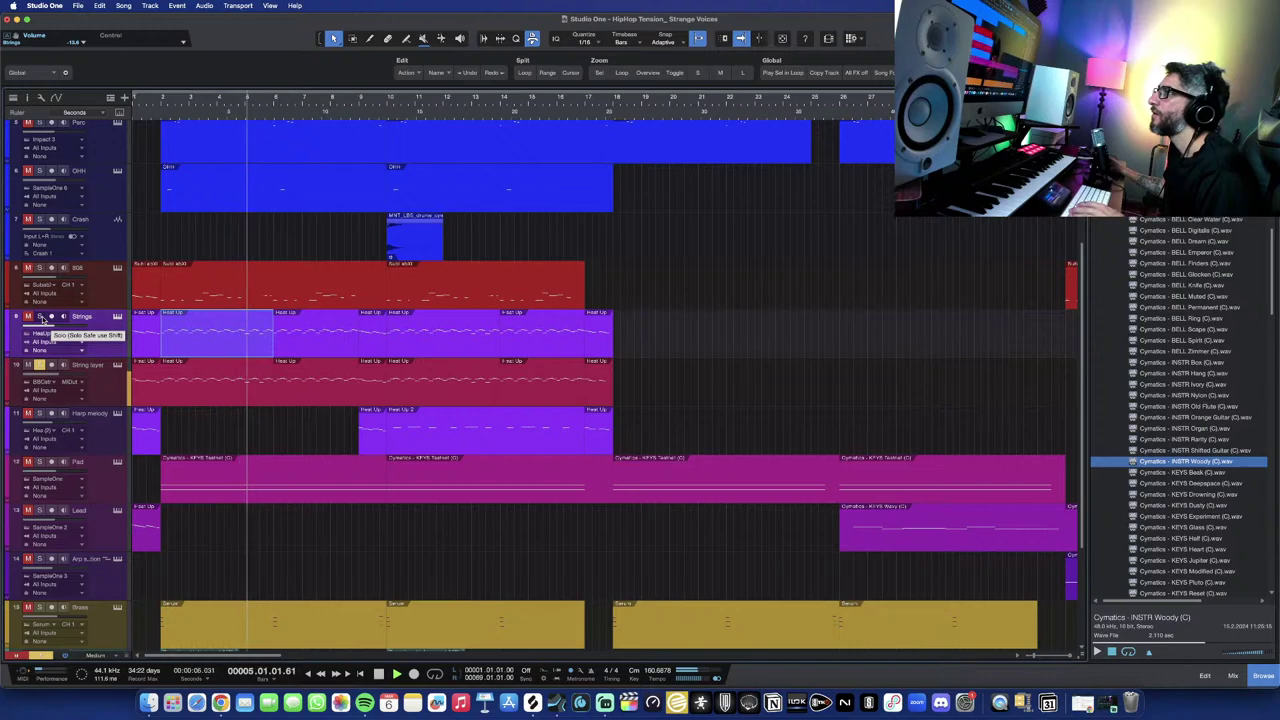
key(space)
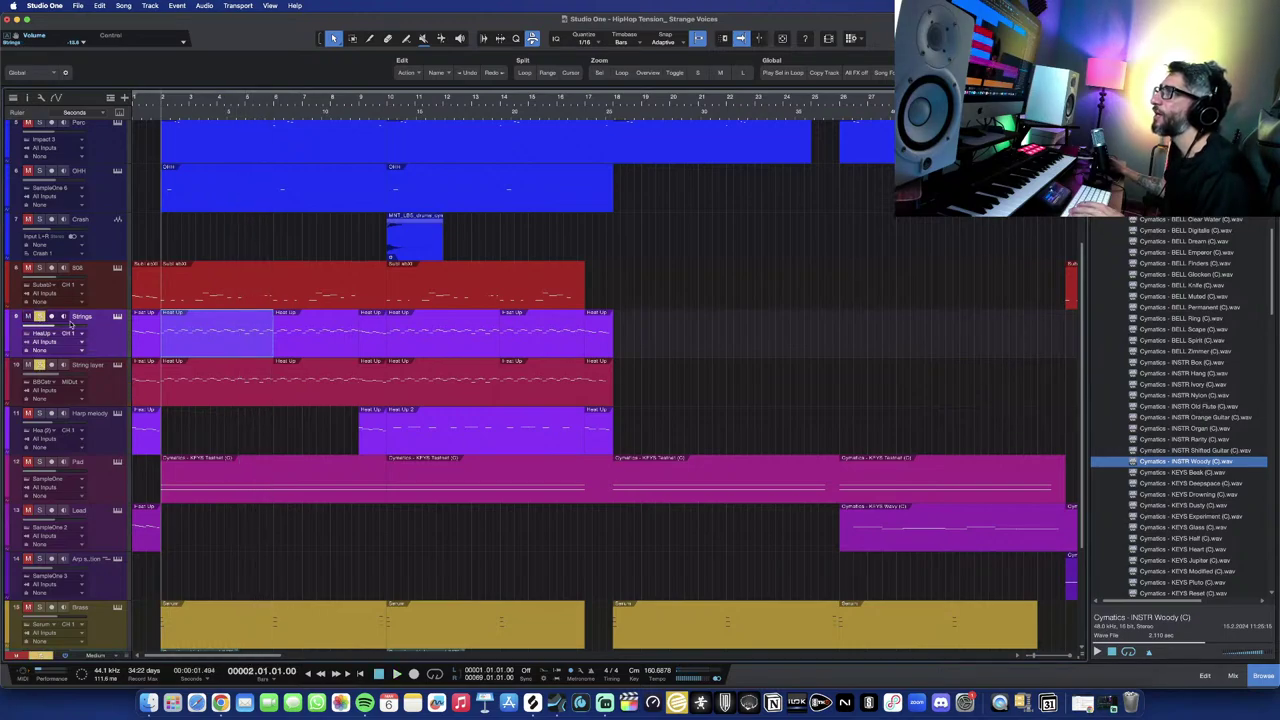
double_click(244, 346)
key(space)
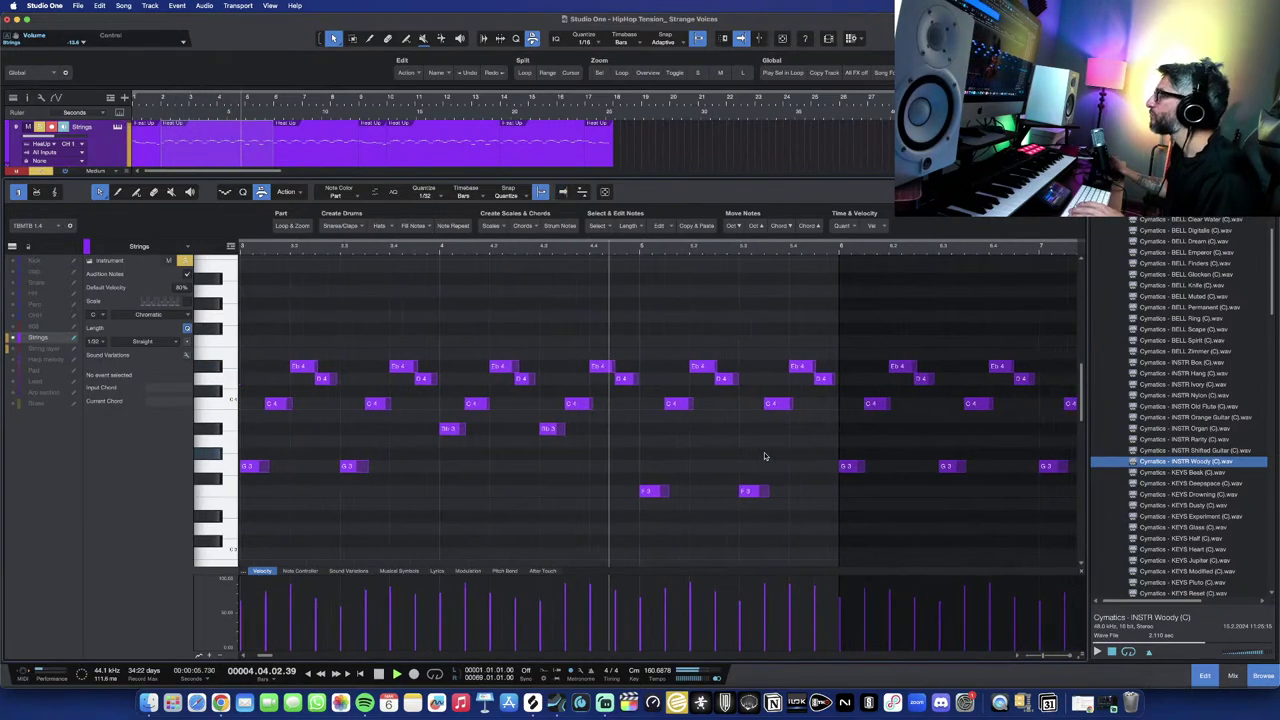
key(space)
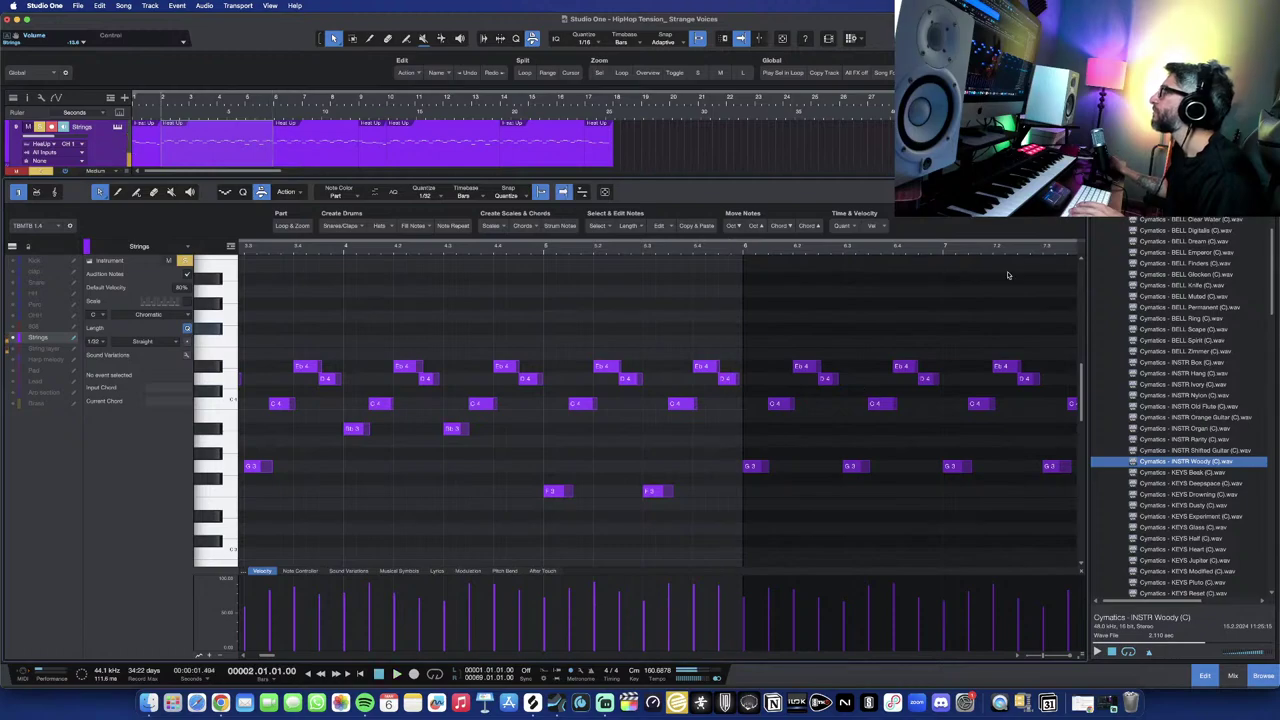
key(F2)
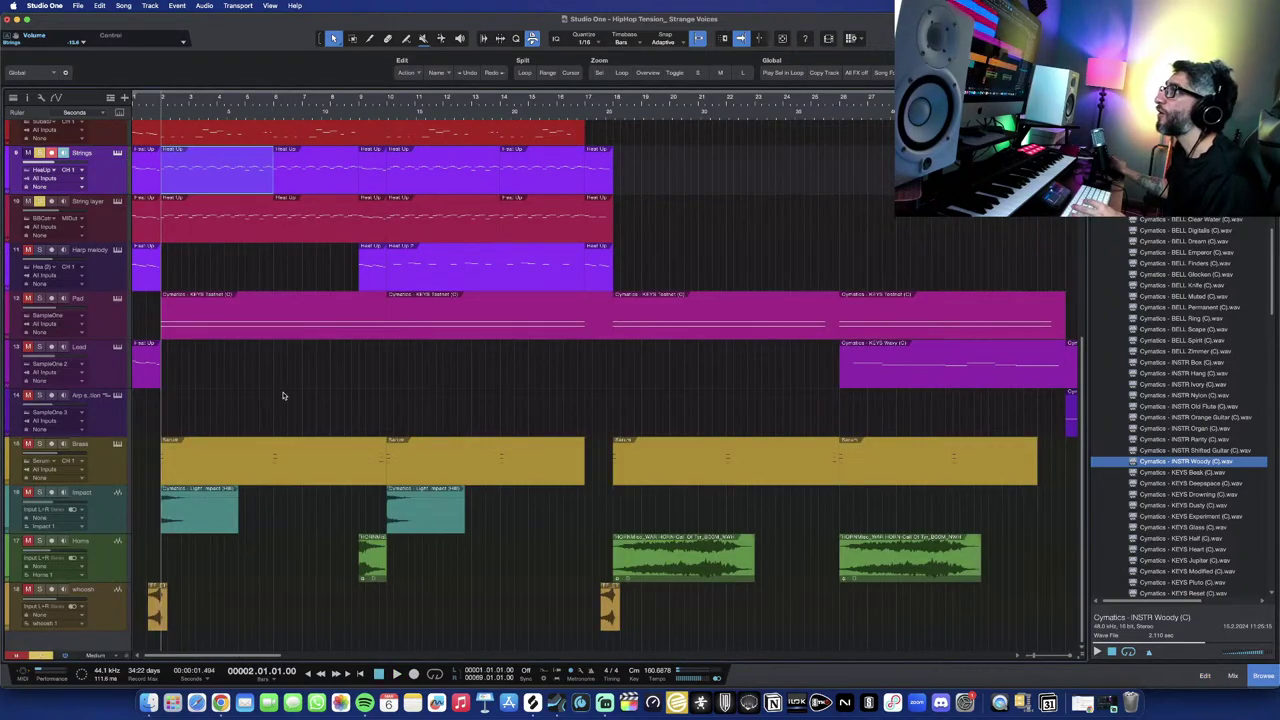
Zoom out the arrangement and solo the Harp melody track.
key(w)
scroll(283, 395, up, 10)
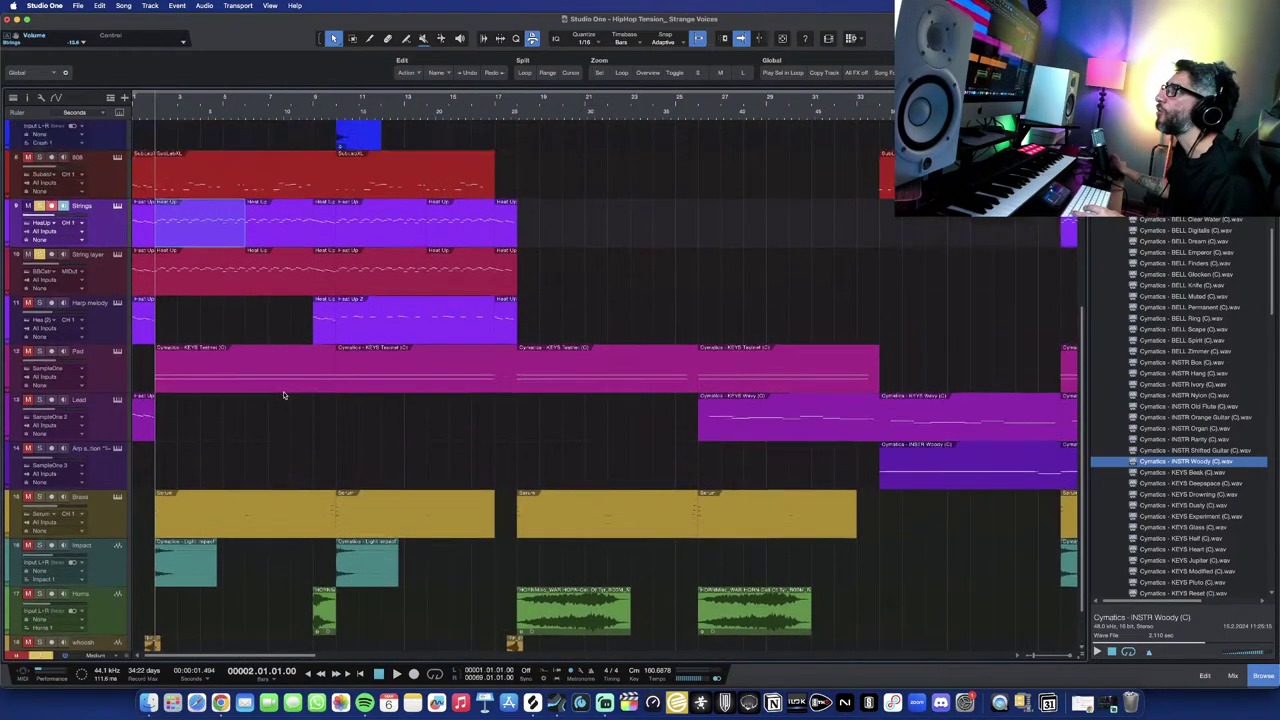
scroll(283, 391, down, 3)
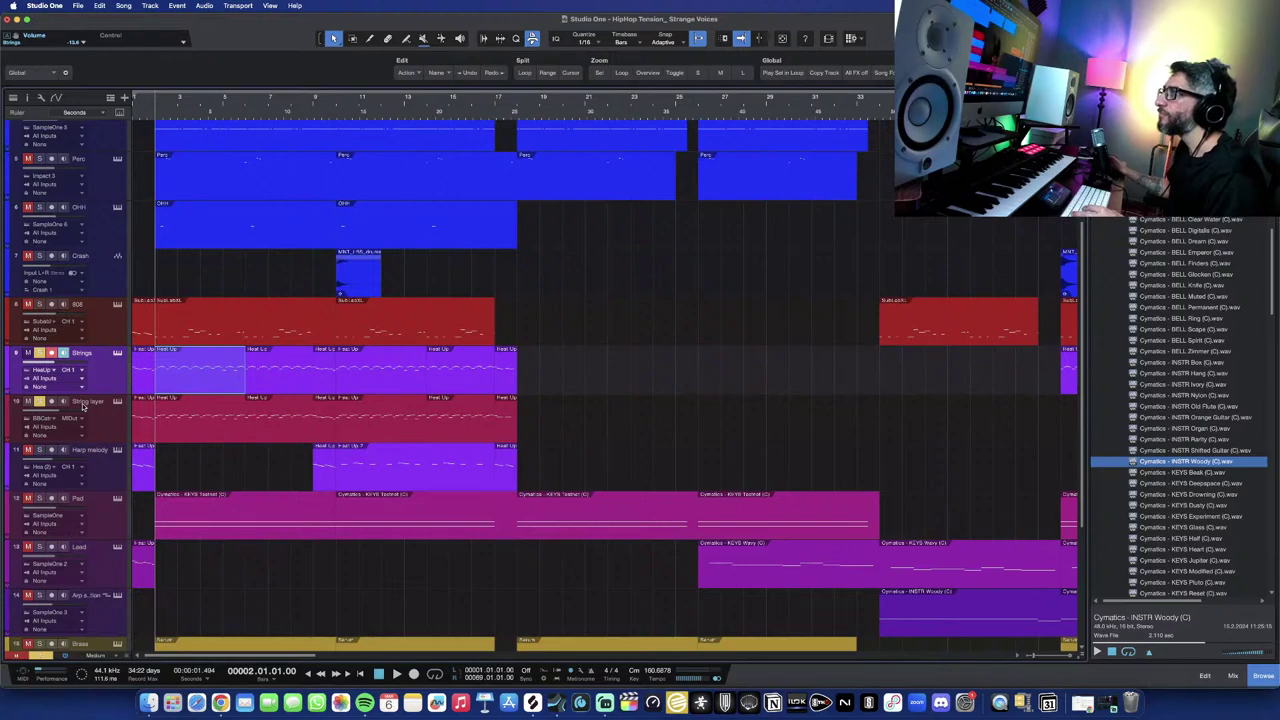
scroll(85, 405, down, 1)
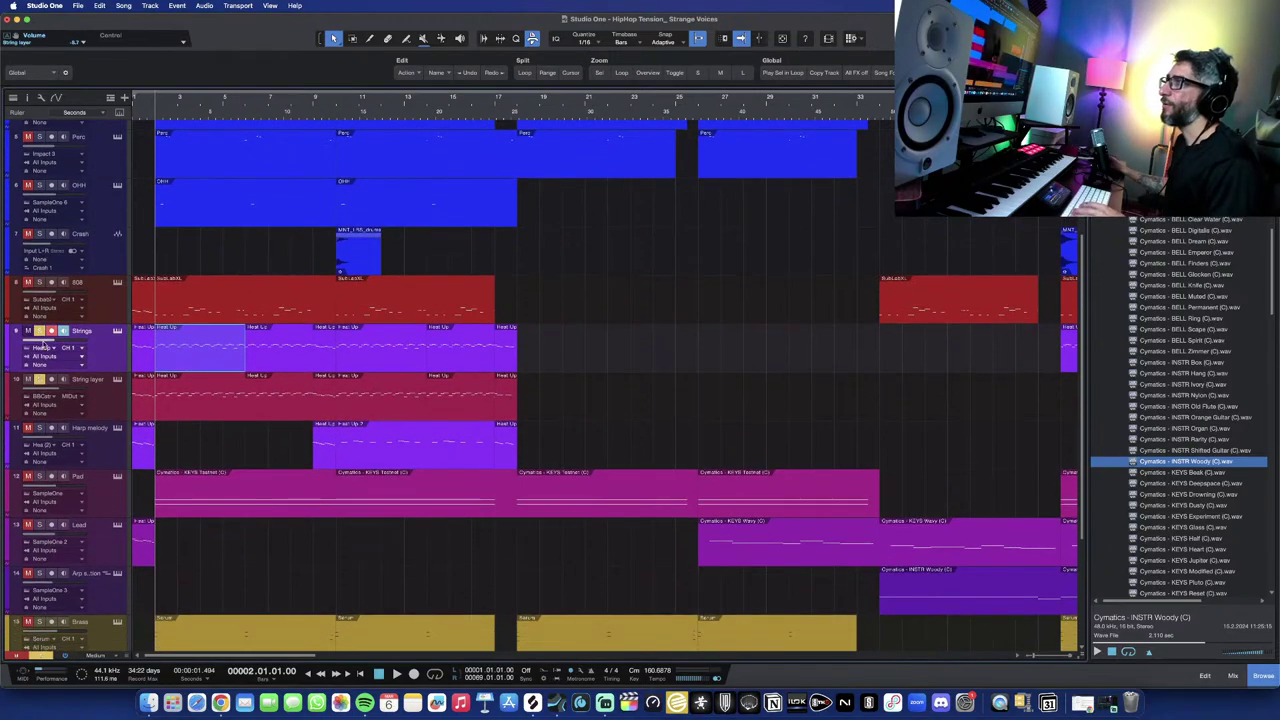
click(40, 429)
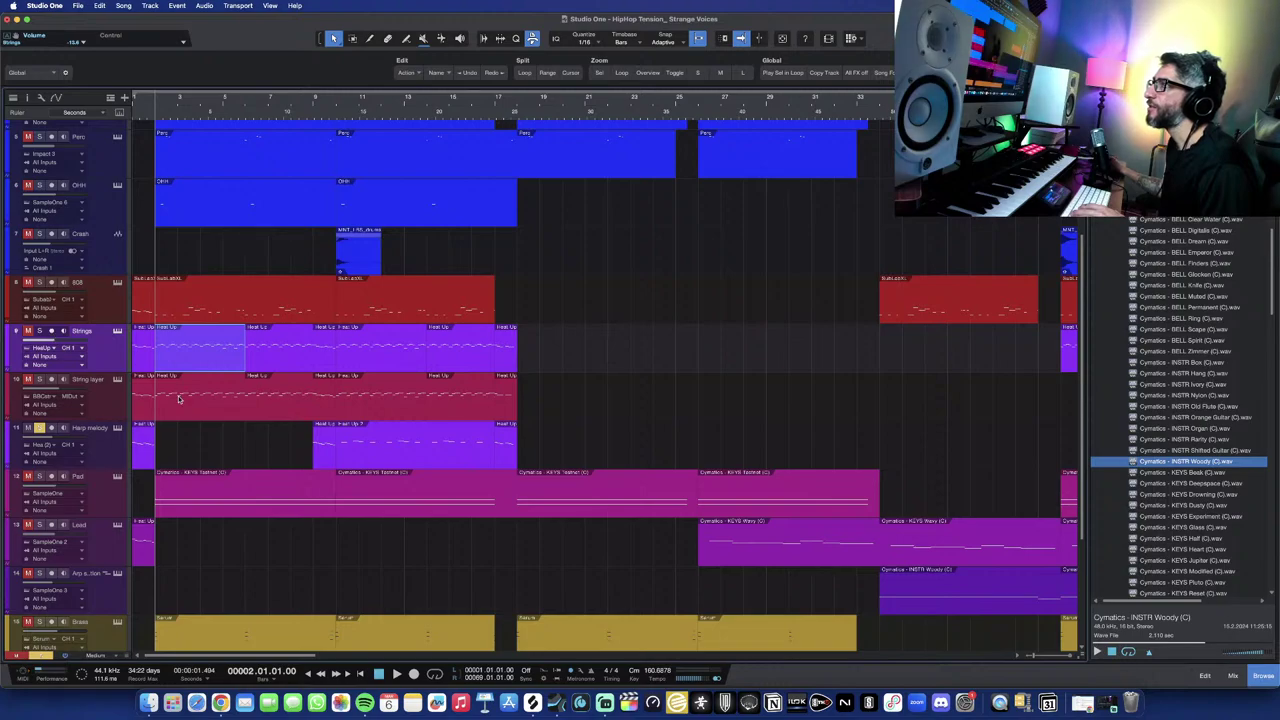
Set playback to start at bar 10 and open Harp melody's Heat Up 3 Roman Days instrument.
click(326, 104)
click(319, 99)
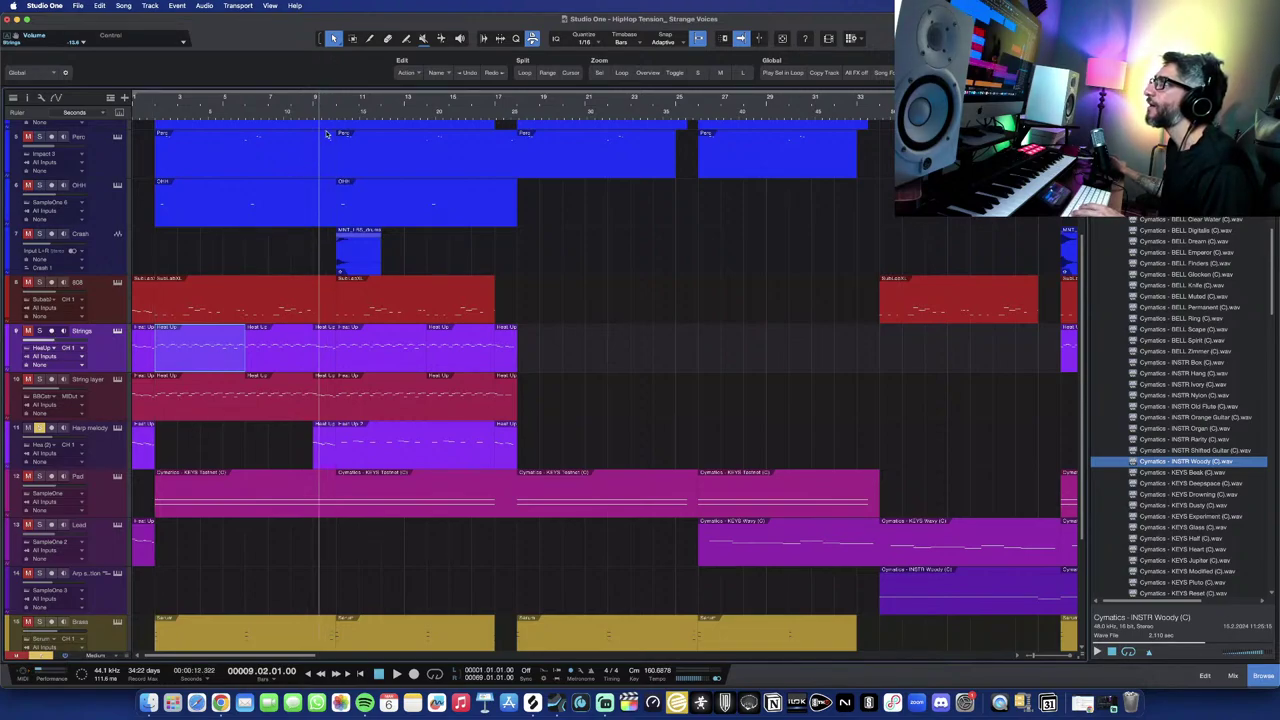
click(337, 106)
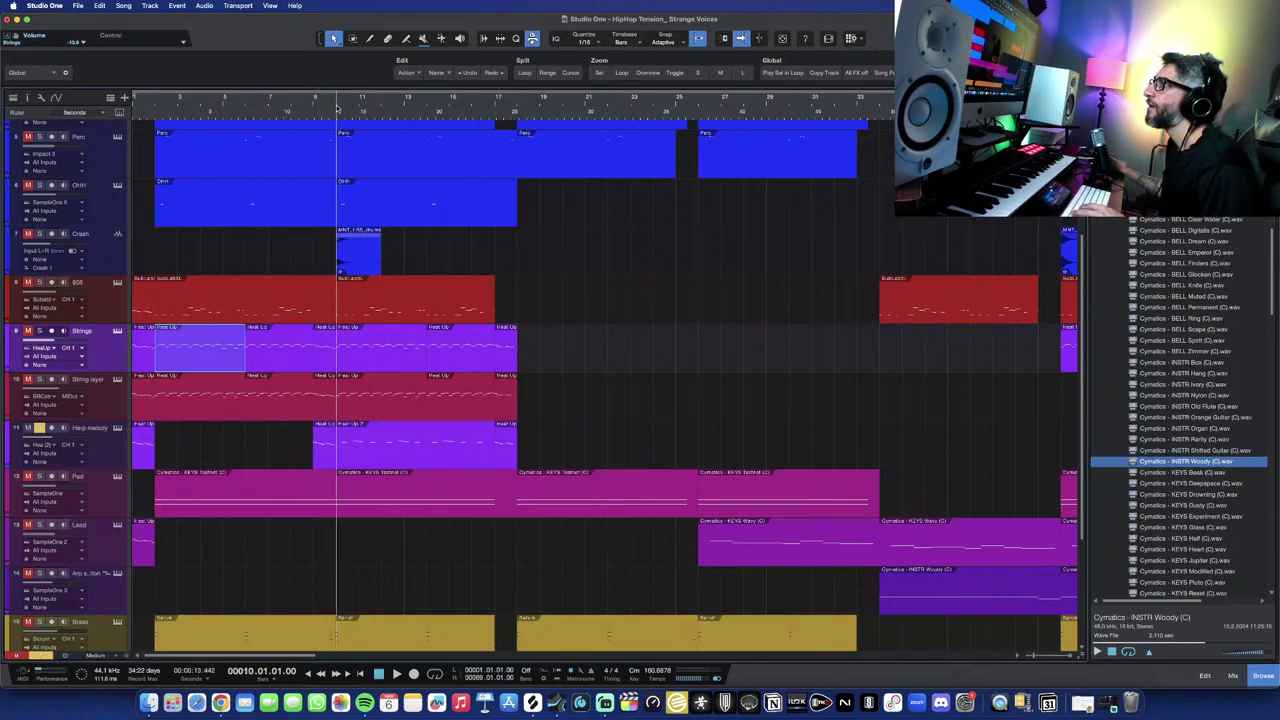
click(118, 429)
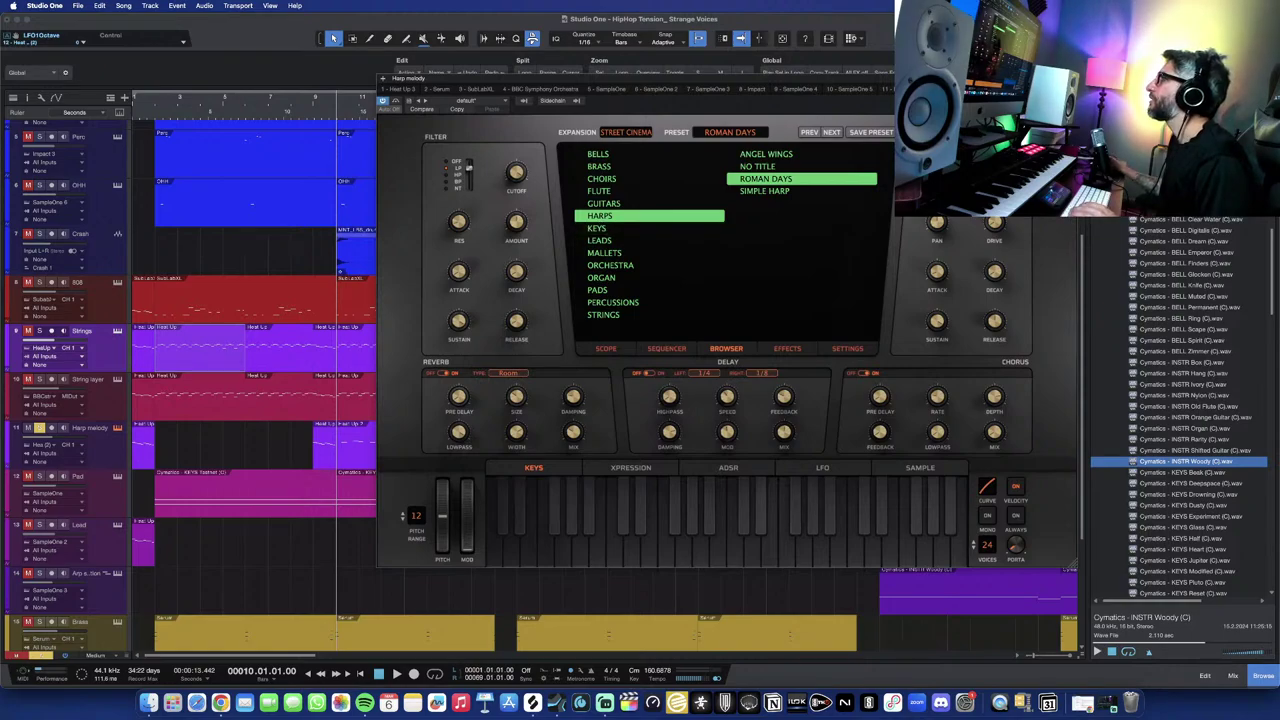
Close the harp plugin, play the Harp melody notes from bar 10, then close the editor.
key(super+w)
double_click(378, 442)
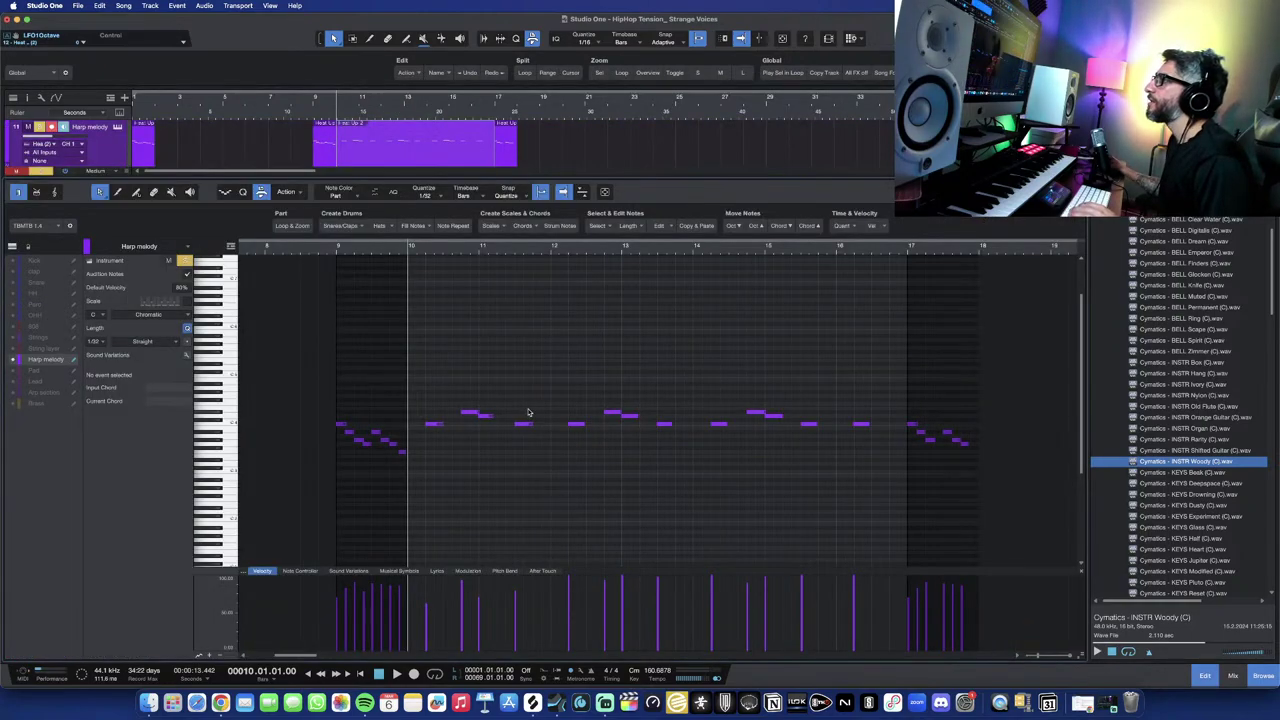
scroll(614, 421, up, 3)
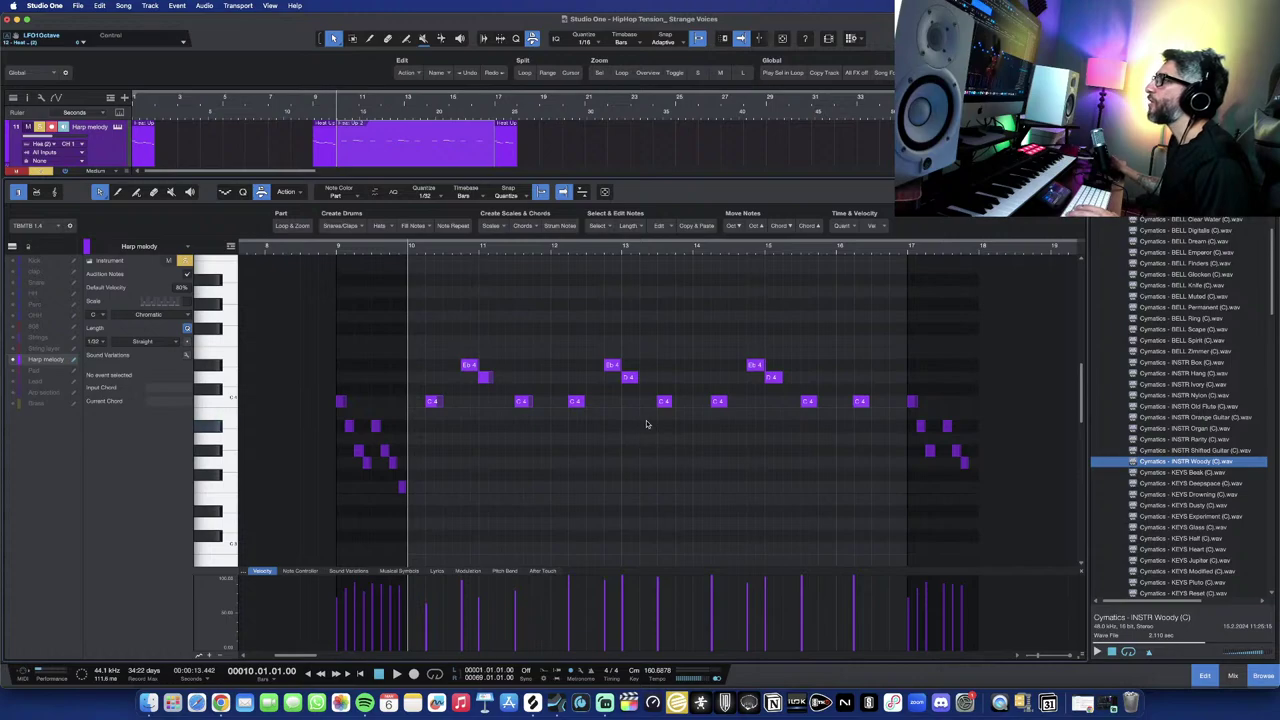
key(space)
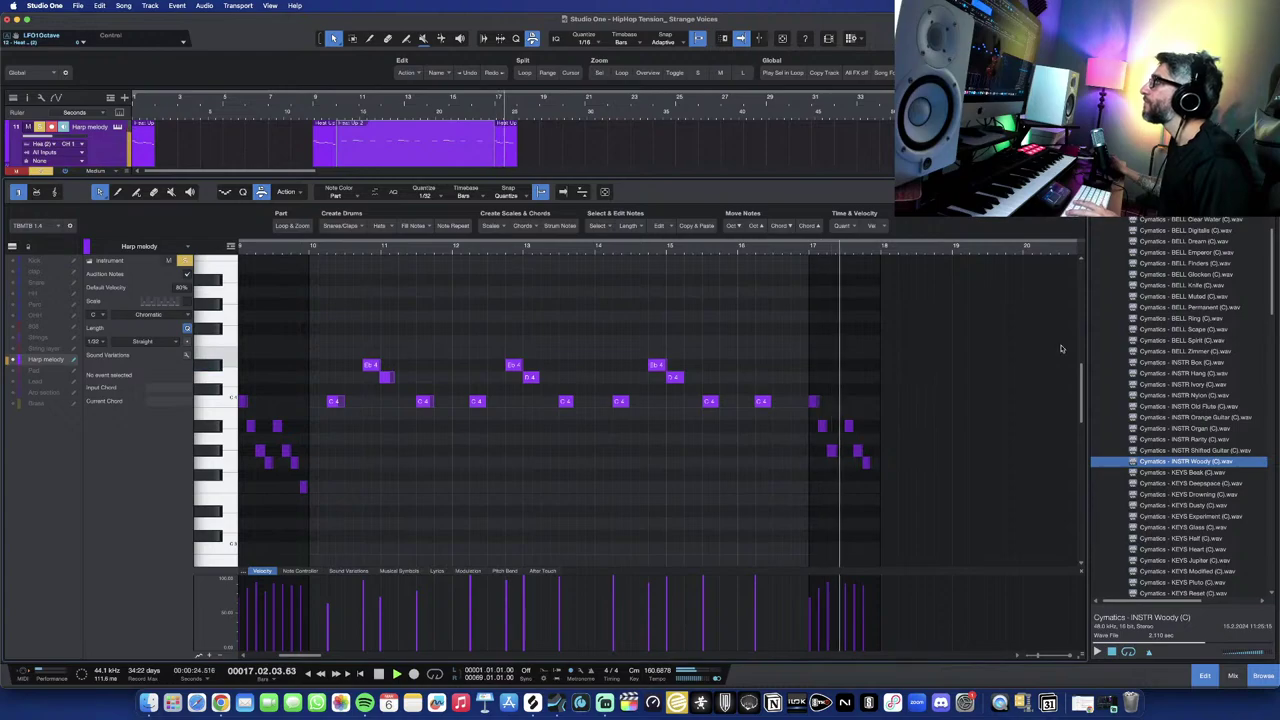
key(space)
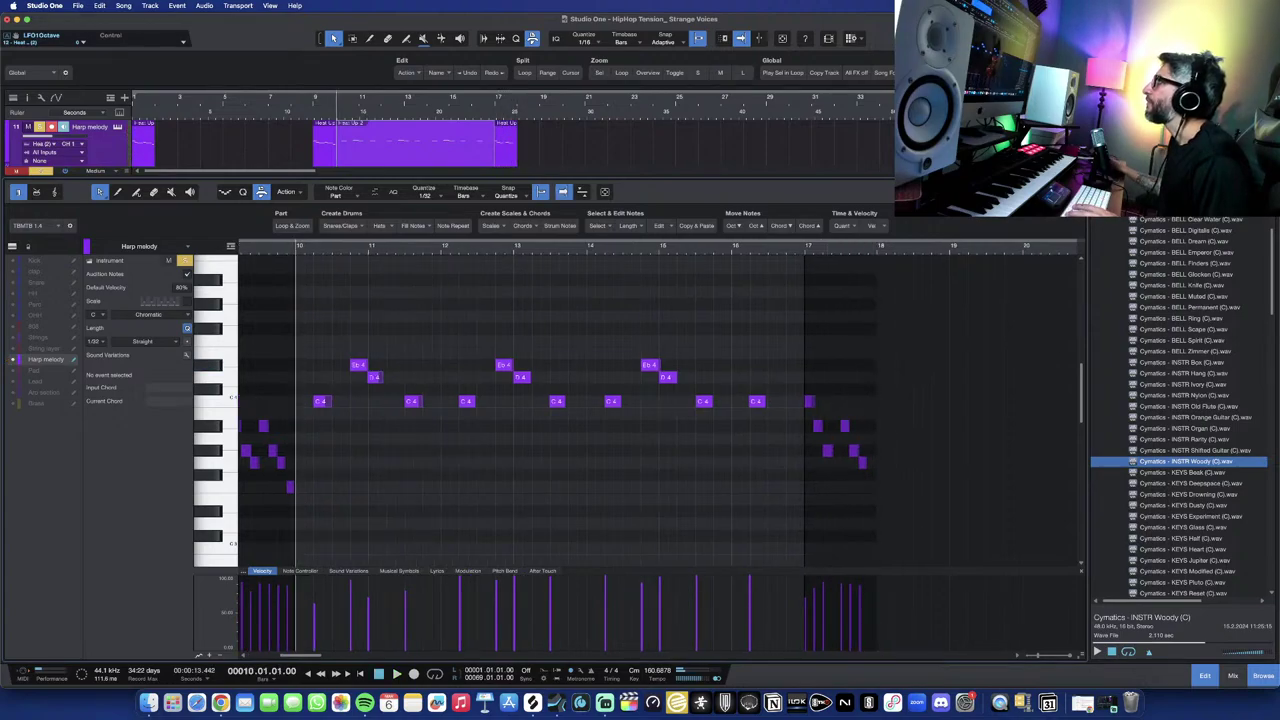
key(F2)
scroll(388, 374, up, 4)
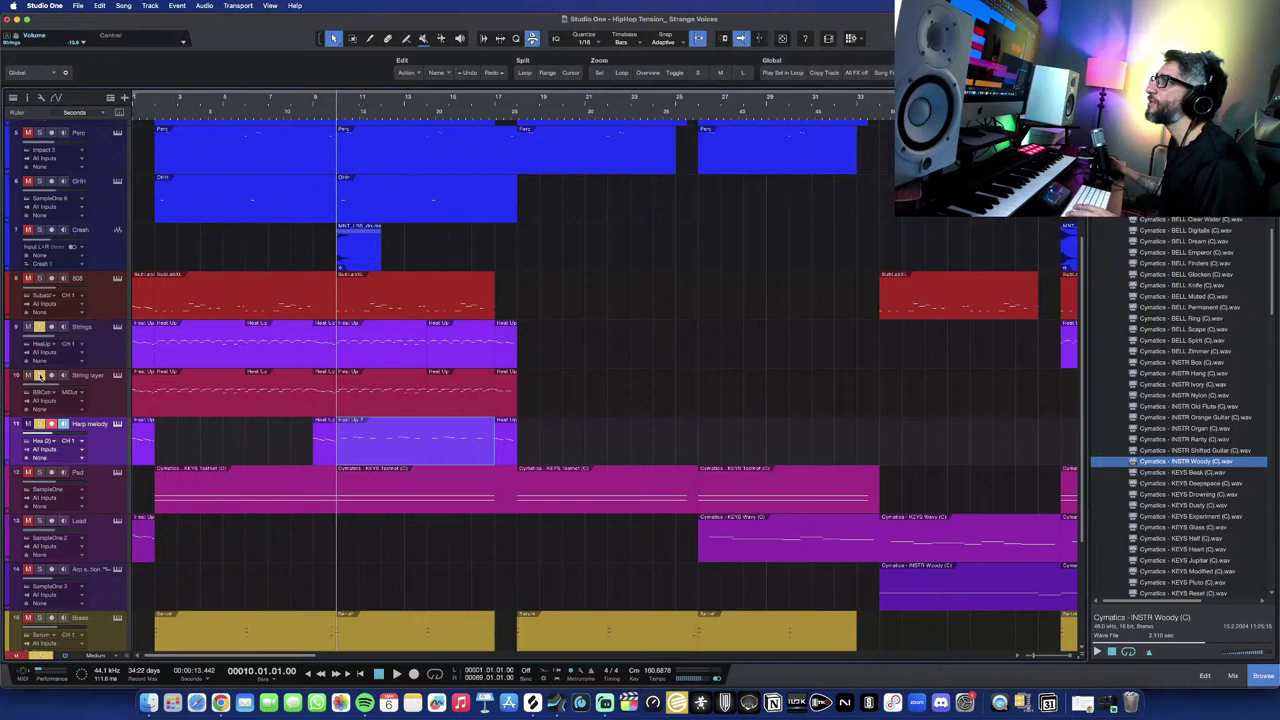
key(space)
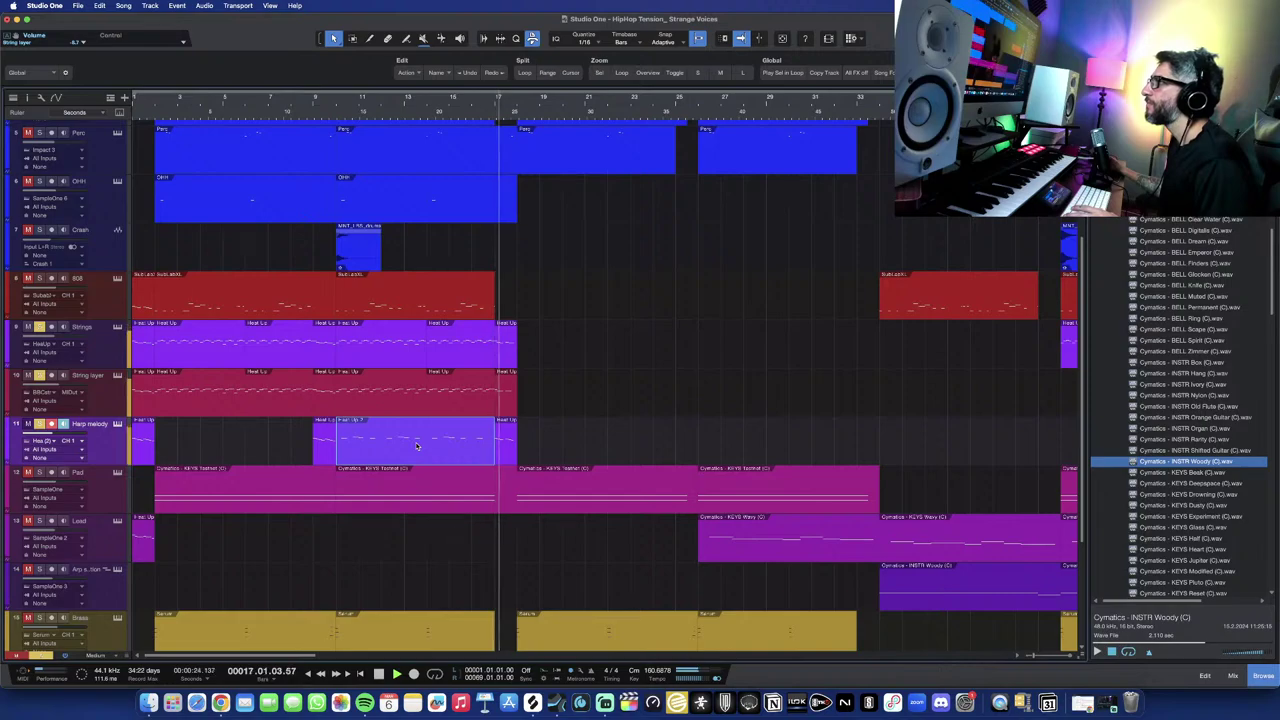
key(space)
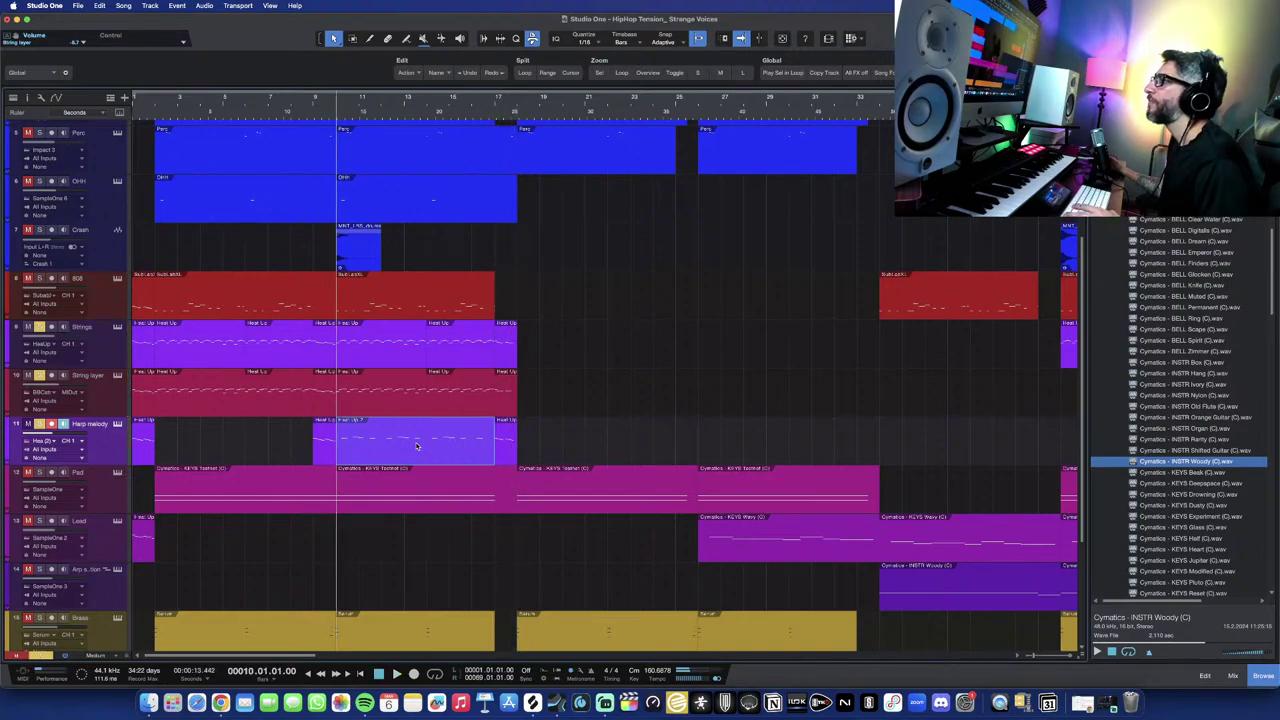
double_click(417, 445)
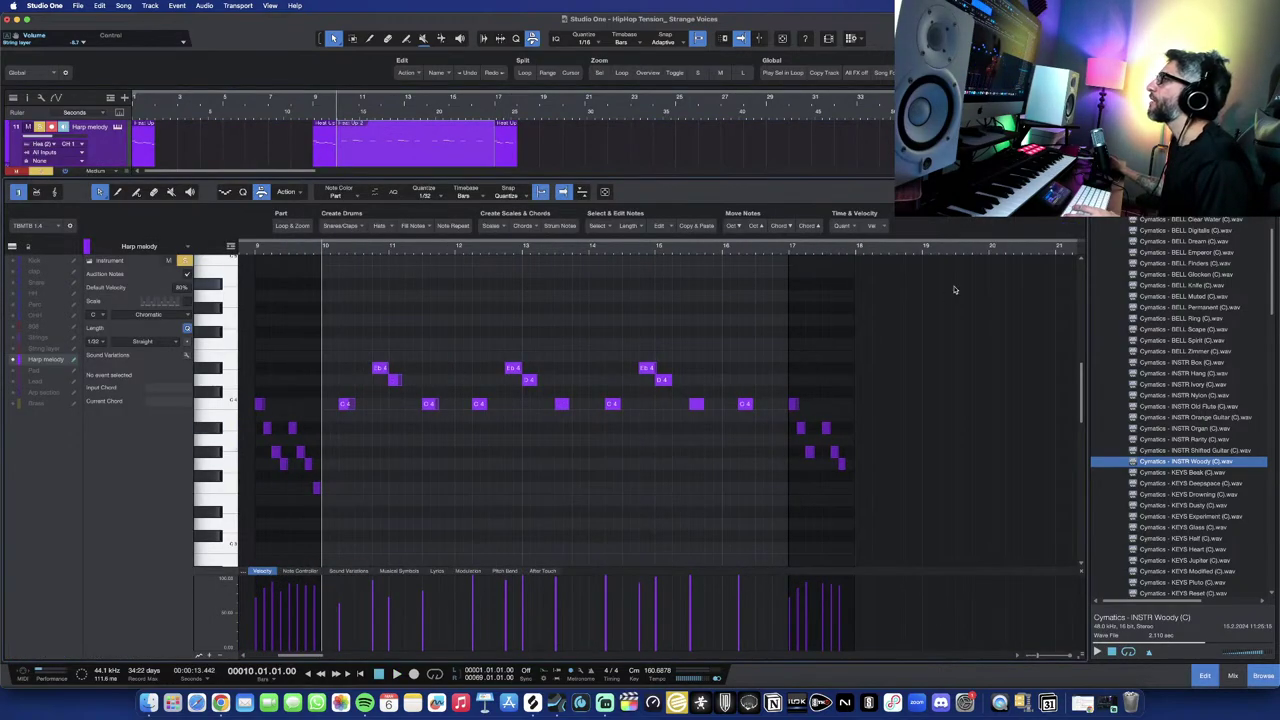
key(F2)
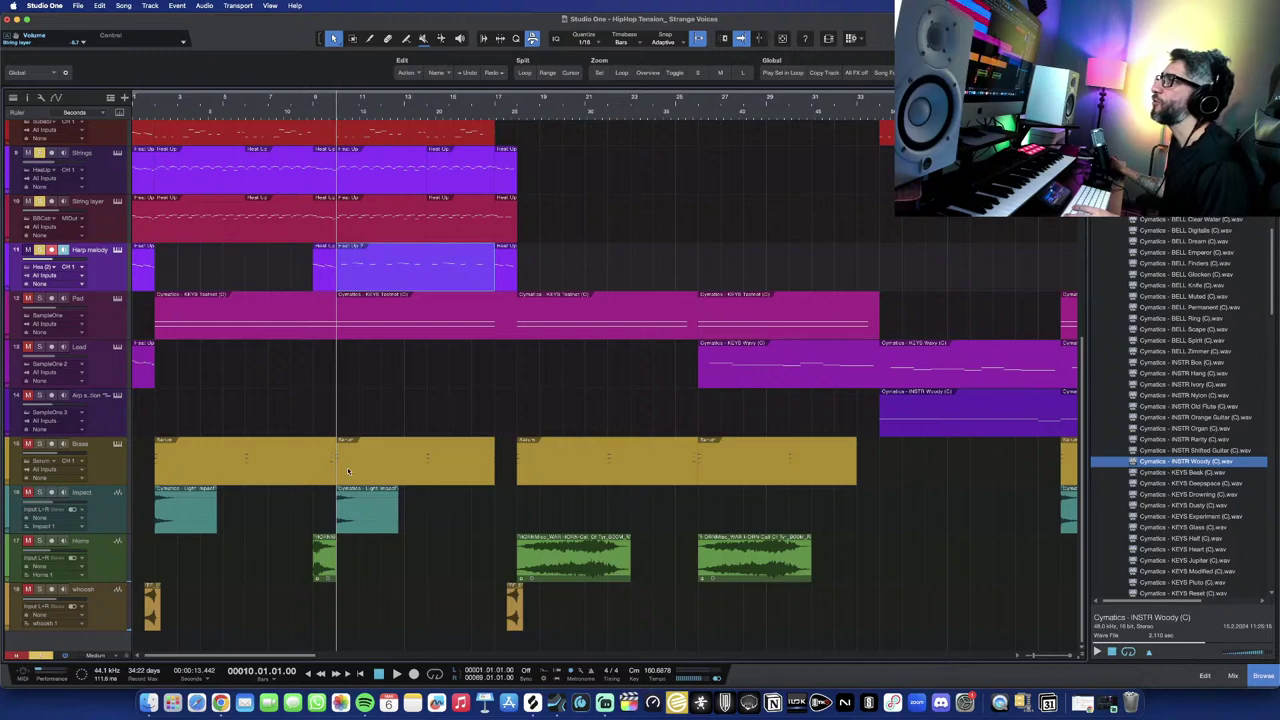
scroll(348, 471, up, 5)
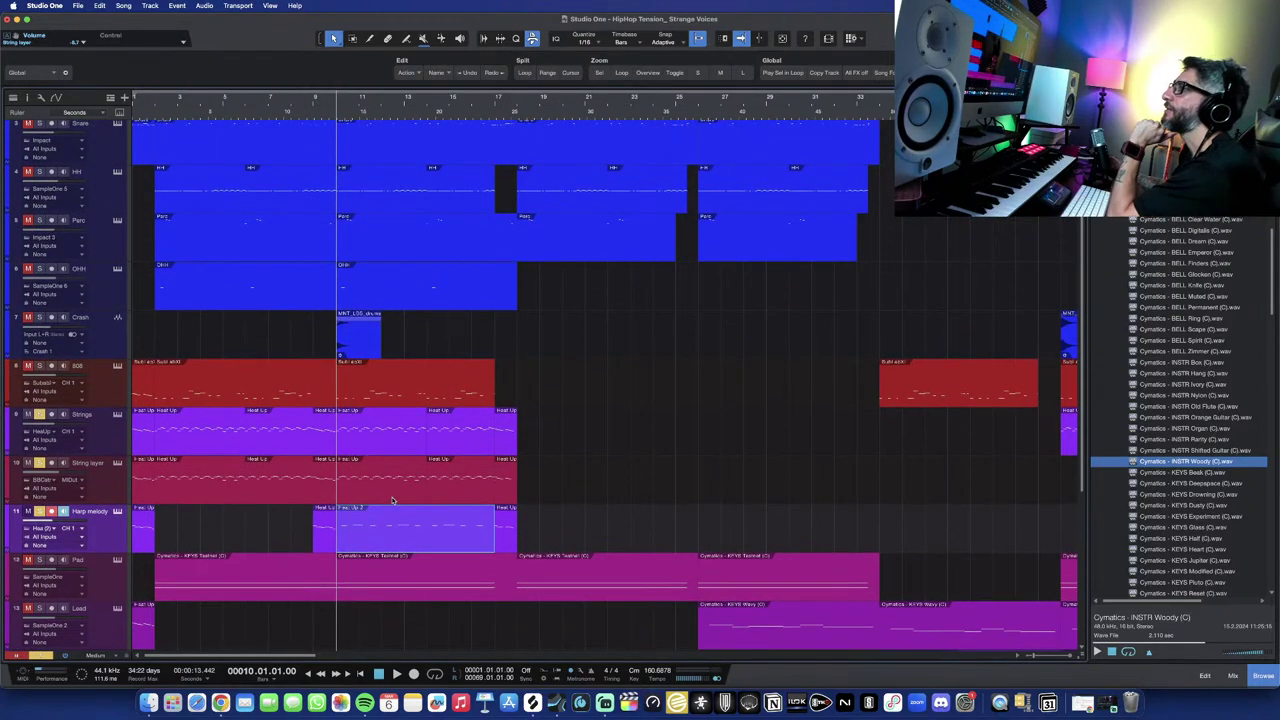
scroll(392, 500, down, 1)
scroll(392, 500, down, 5)
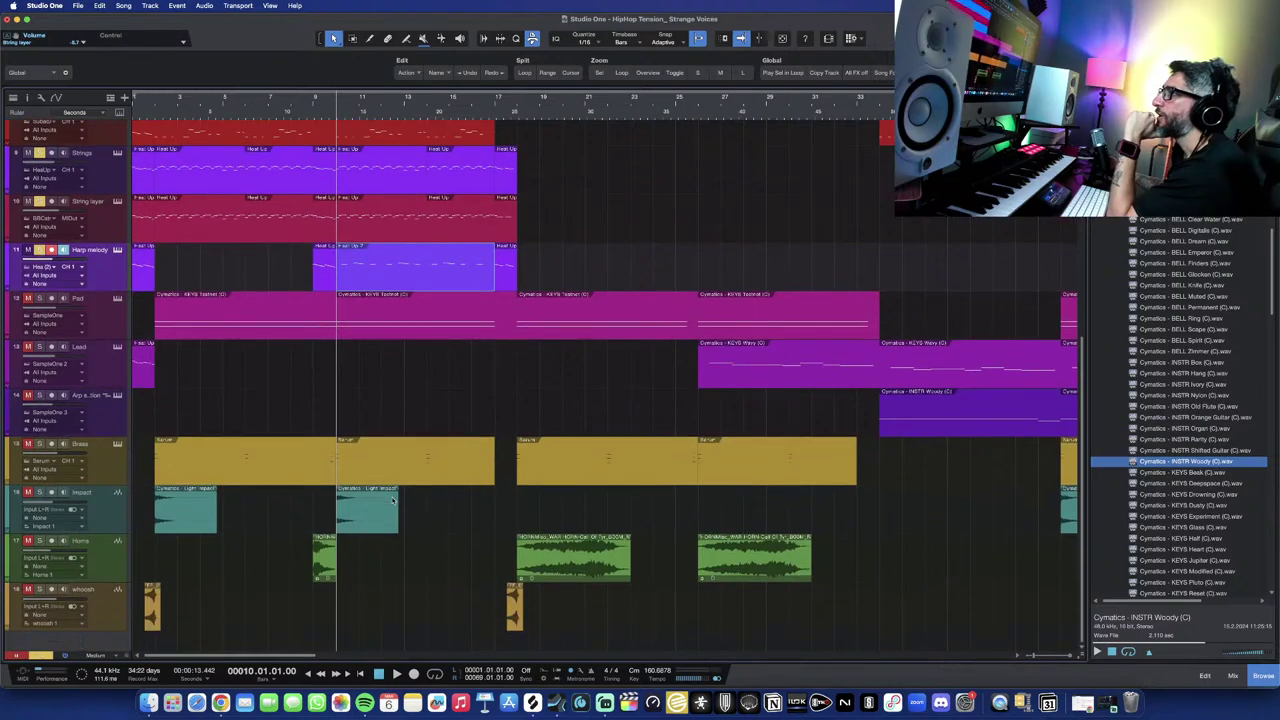
scroll(427, 456, up, 5)
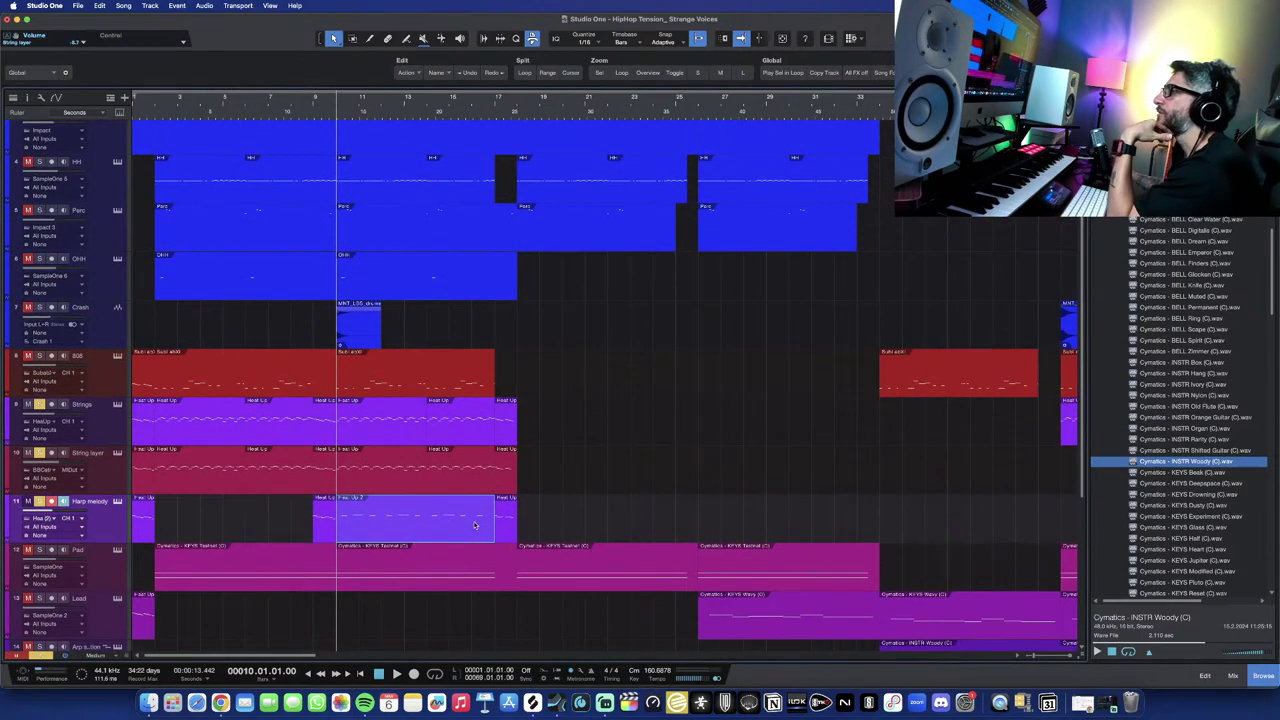
scroll(442, 476, up, 2)
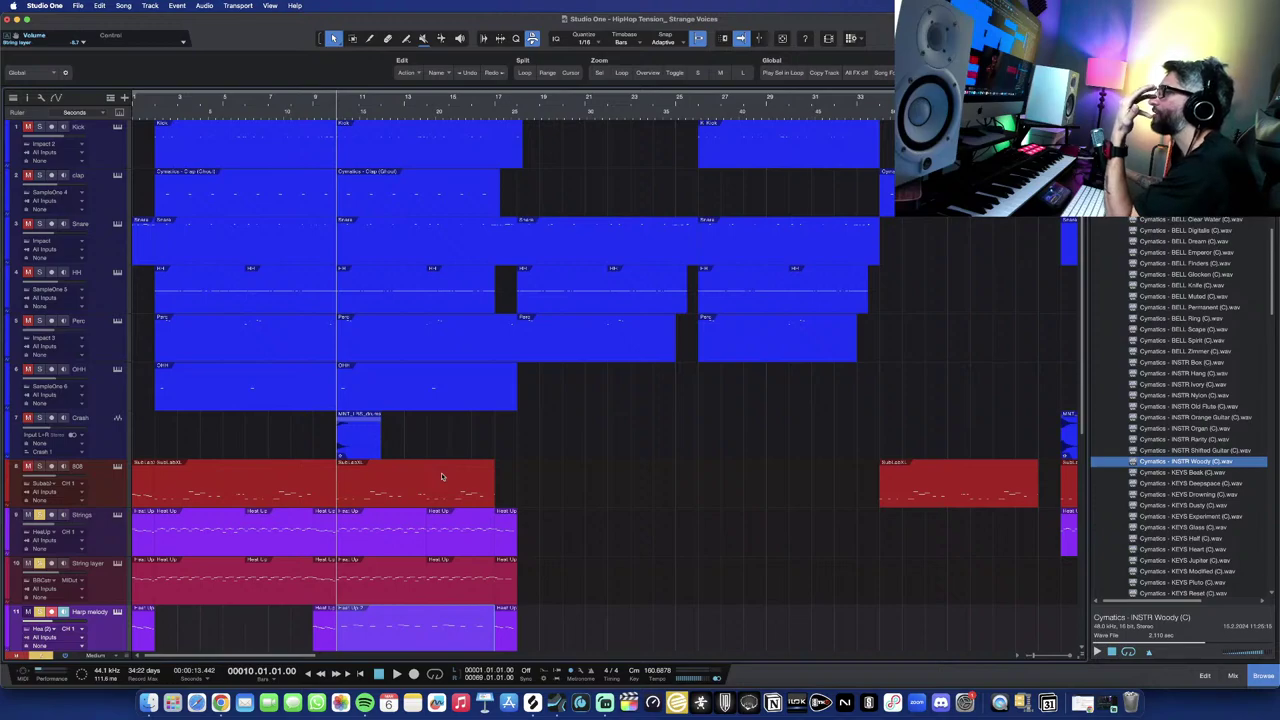
scroll(442, 476, down, 1)
scroll(300, 508, down, 2)
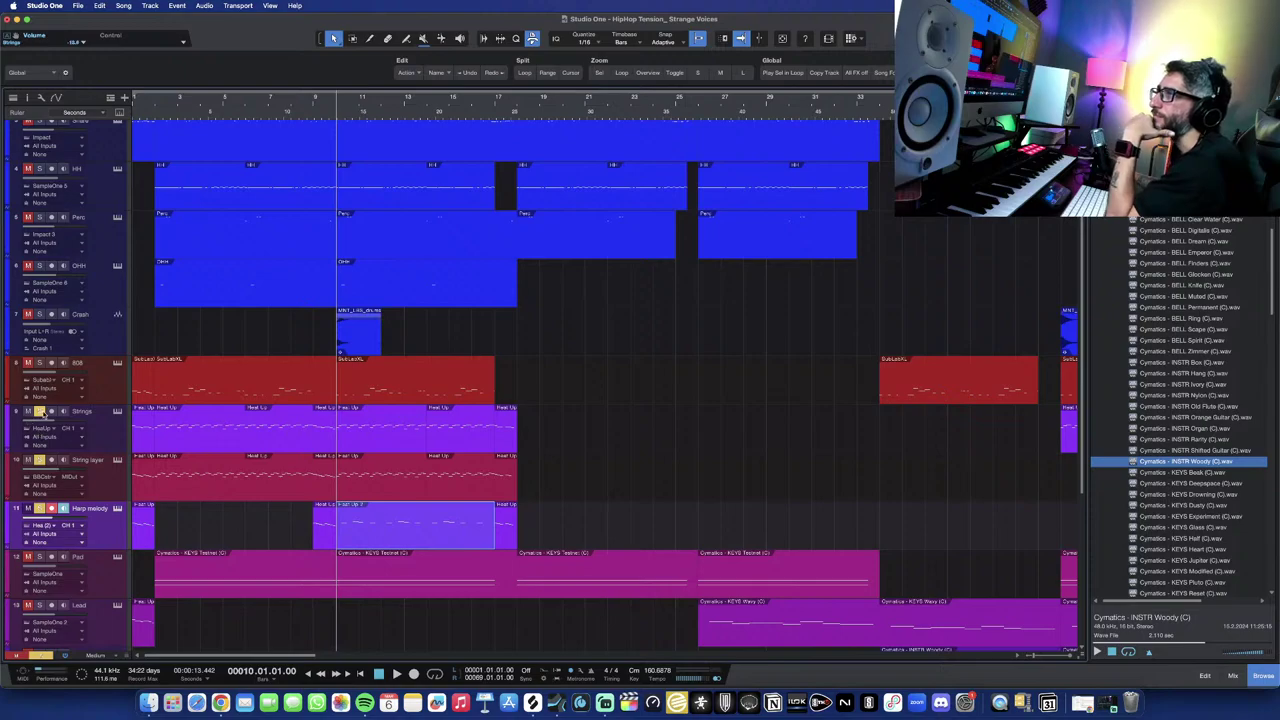
click(40, 509)
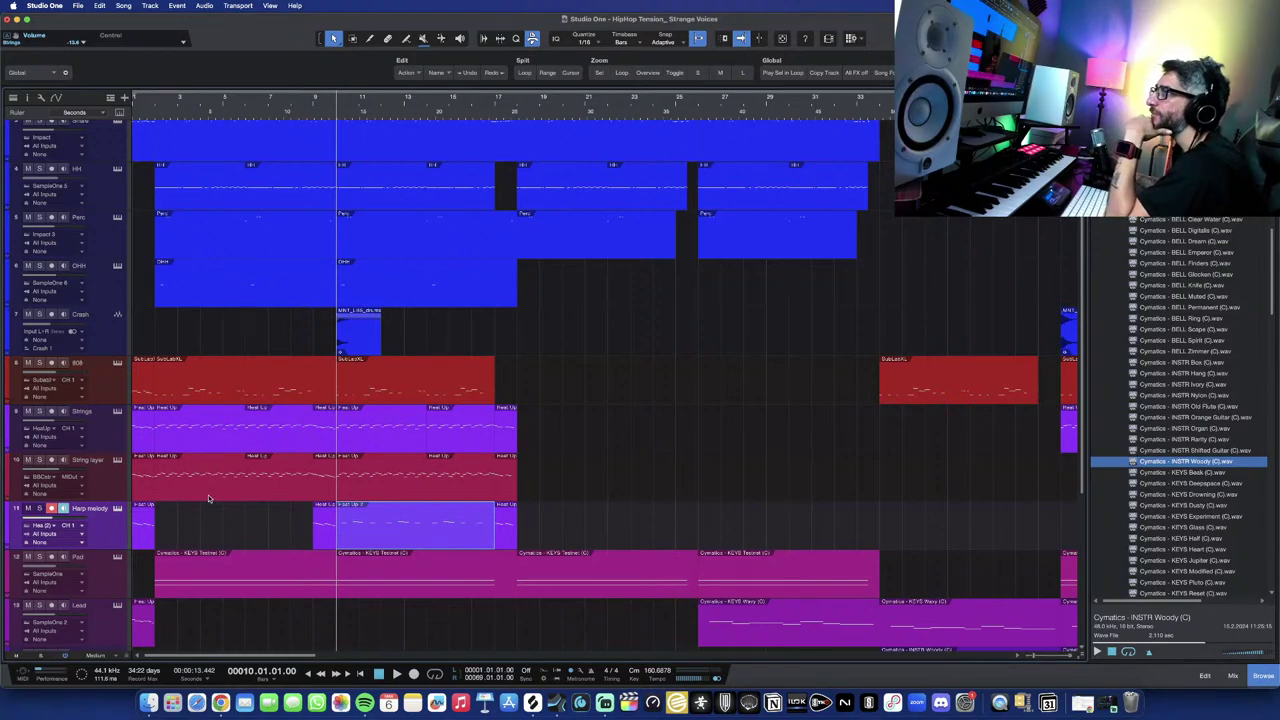
scroll(209, 498, up, 2)
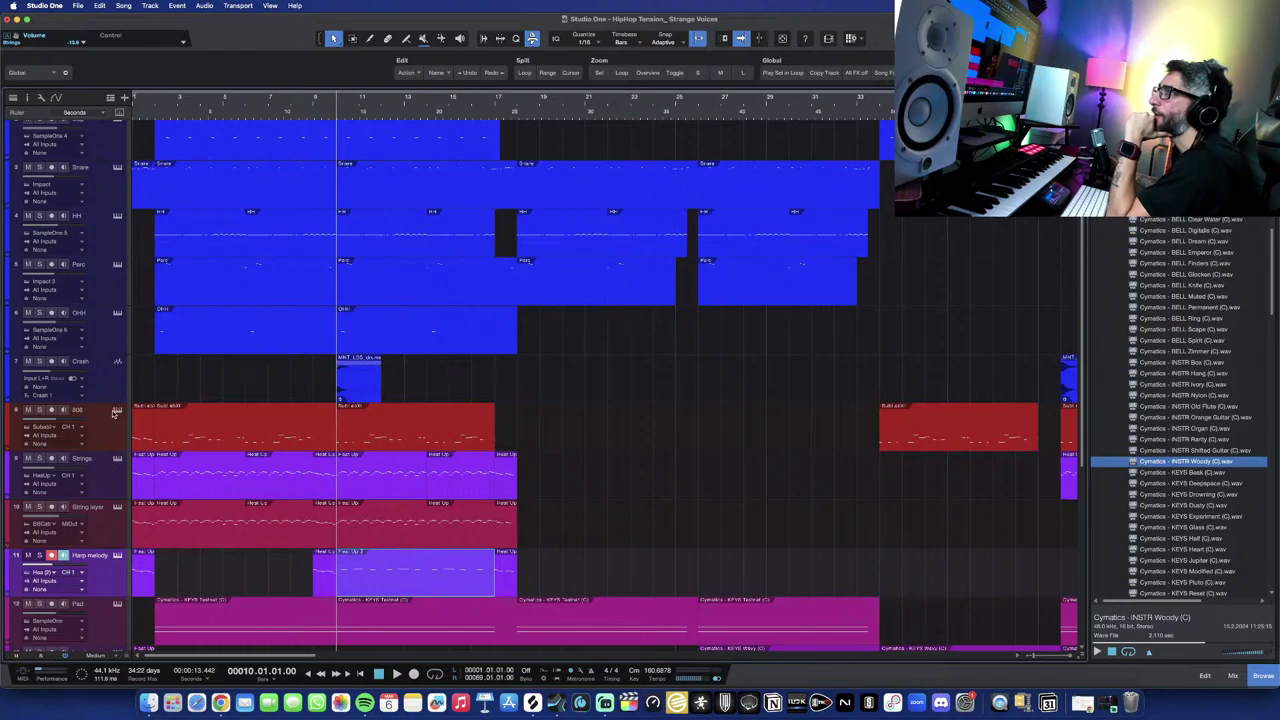
Record-arm the 808 track and open its SubLab XL instrument on the Analog Moog 808 preset.
click(117, 411)
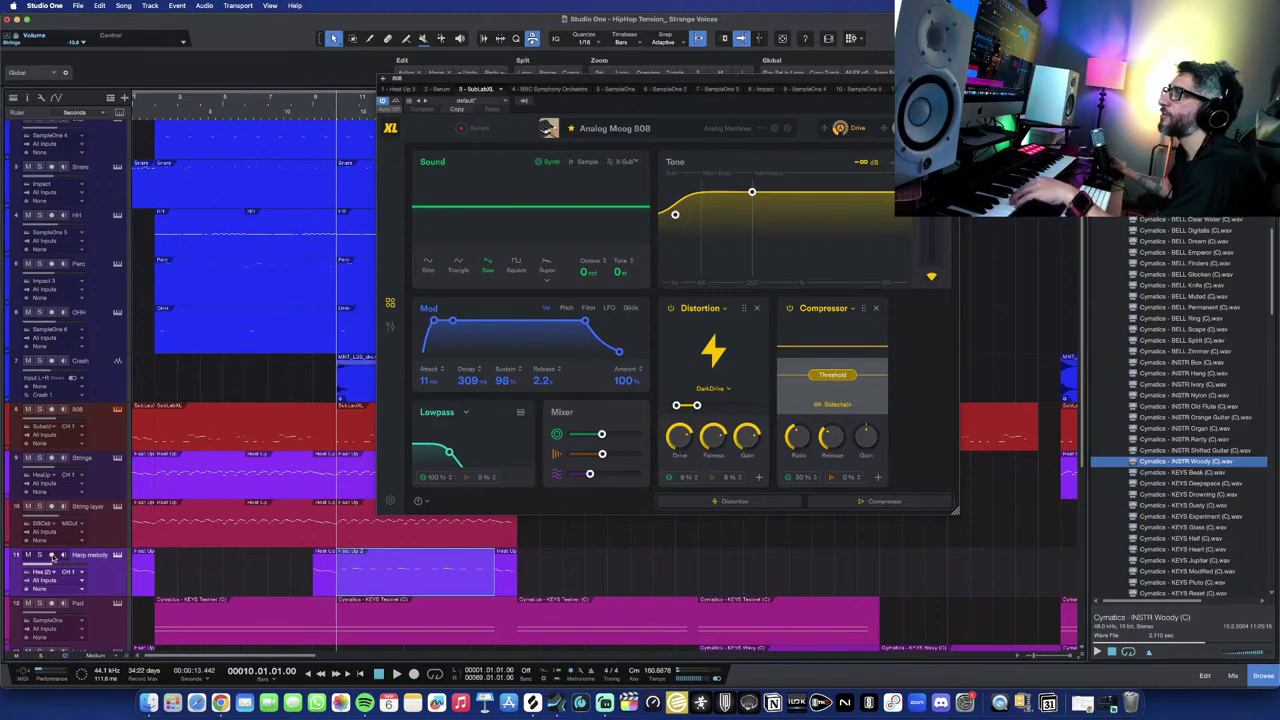
click(57, 410)
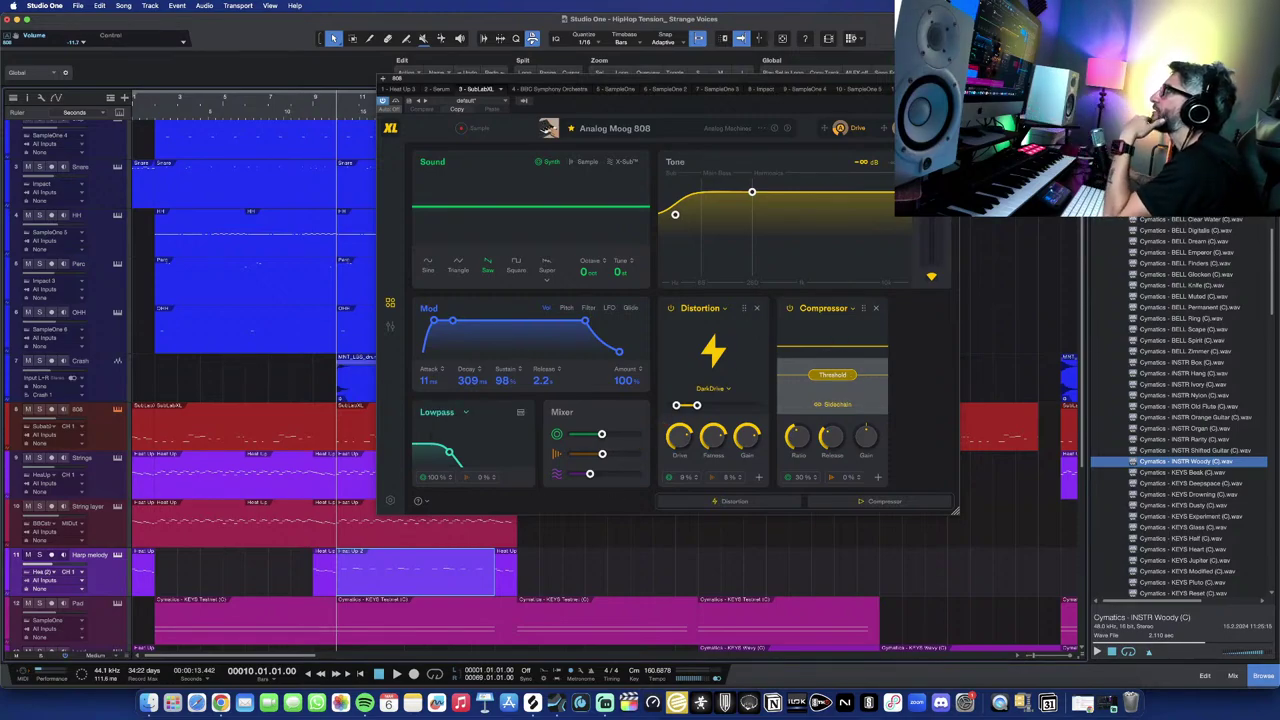
key(super+w)
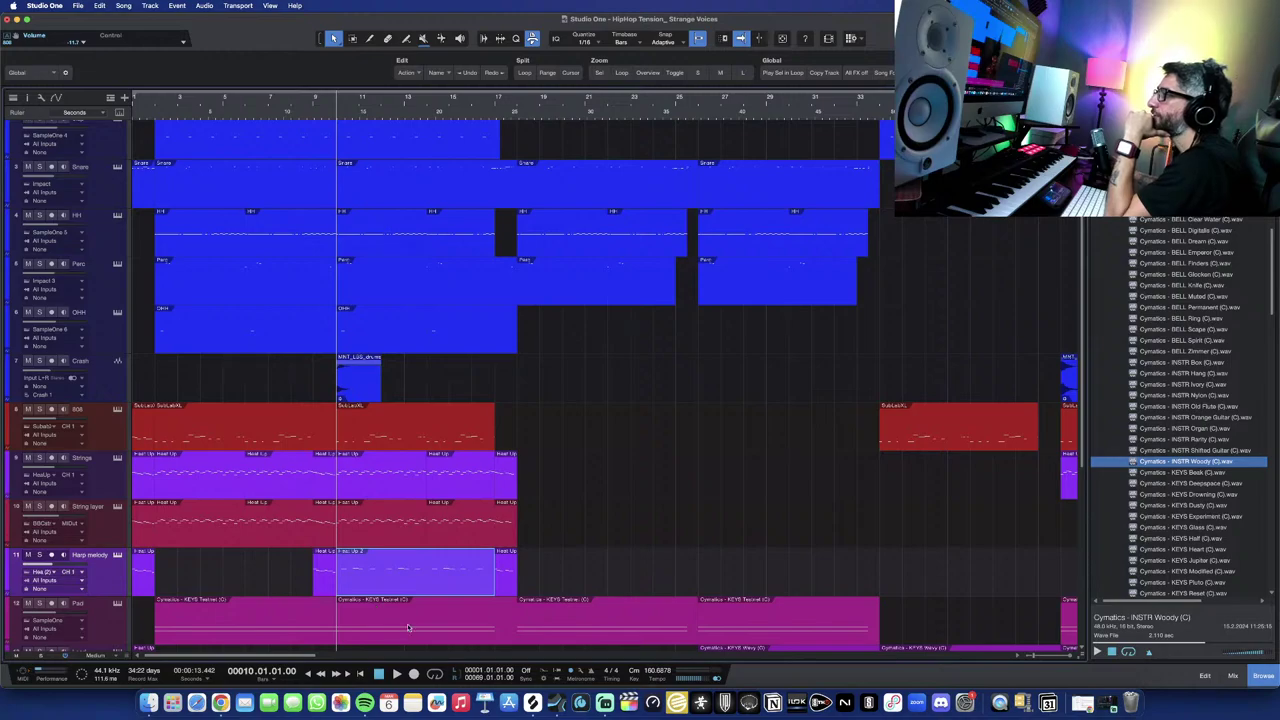
click(118, 410)
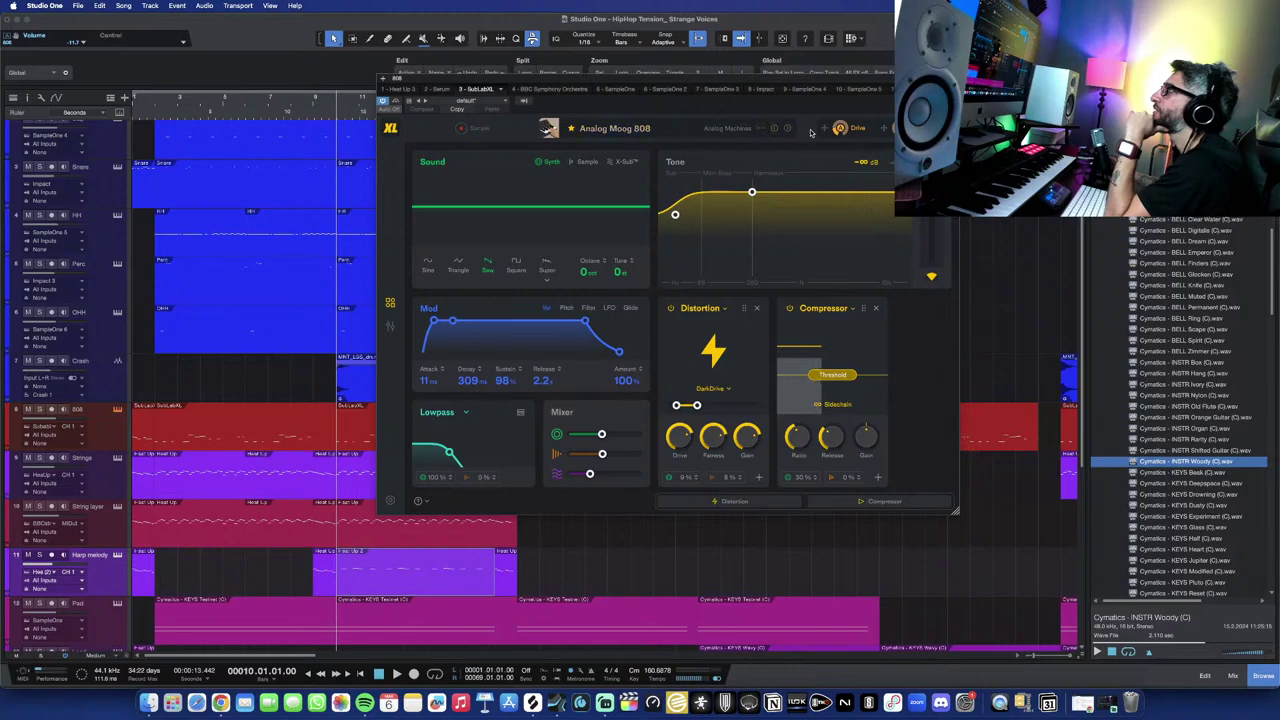
Save the 808 sound as SubLab XL preset 'Stranger' in the 808 pack folder, then close it.
click(761, 128)
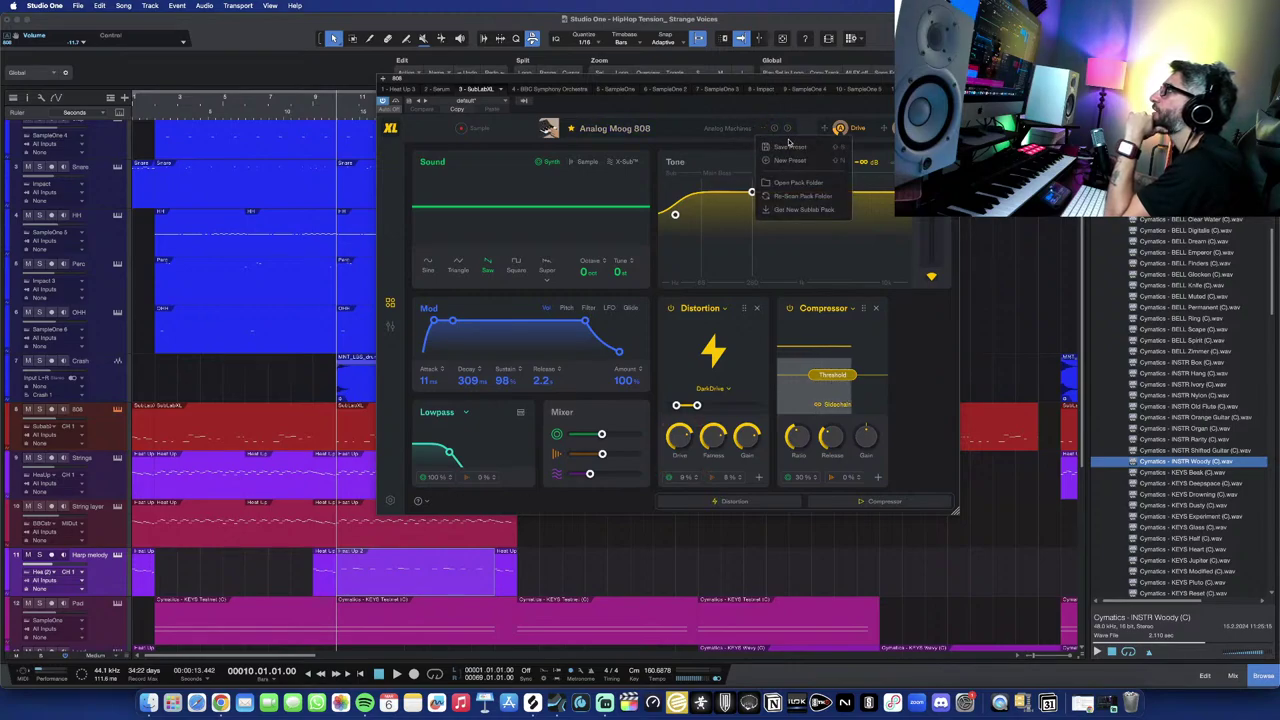
click(789, 147)
click(685, 232)
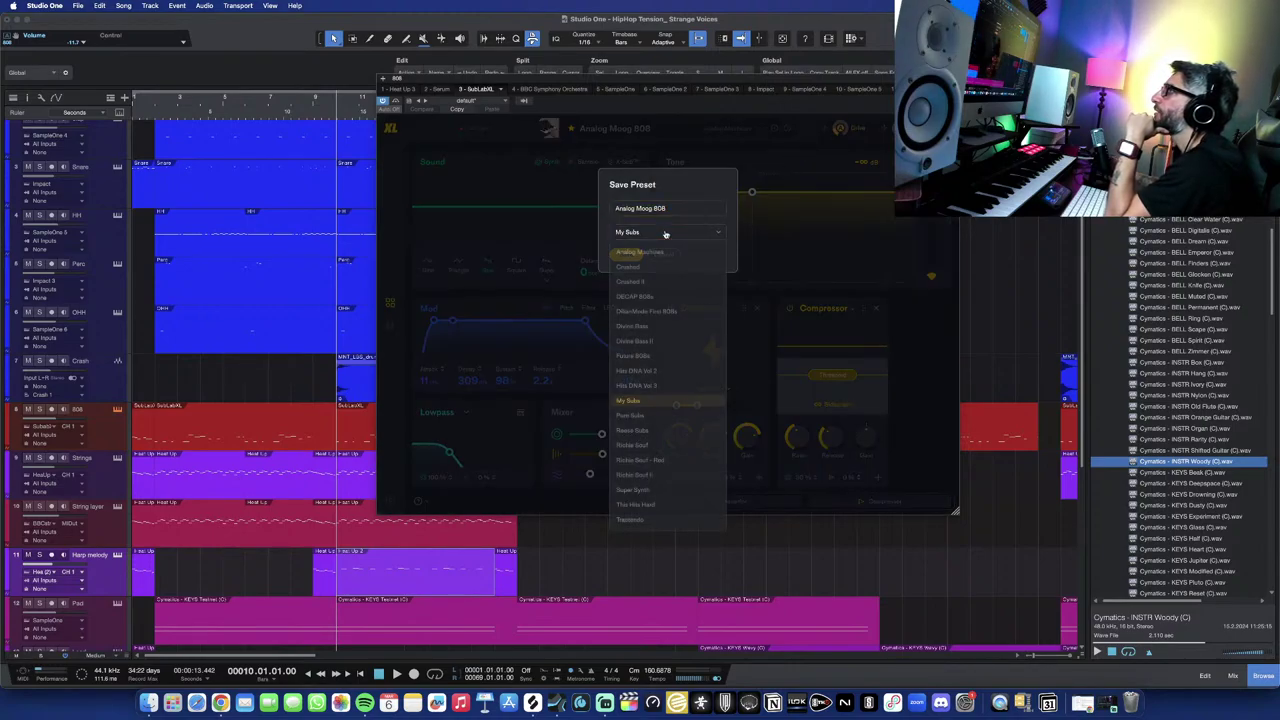
click(665, 298)
click(686, 209)
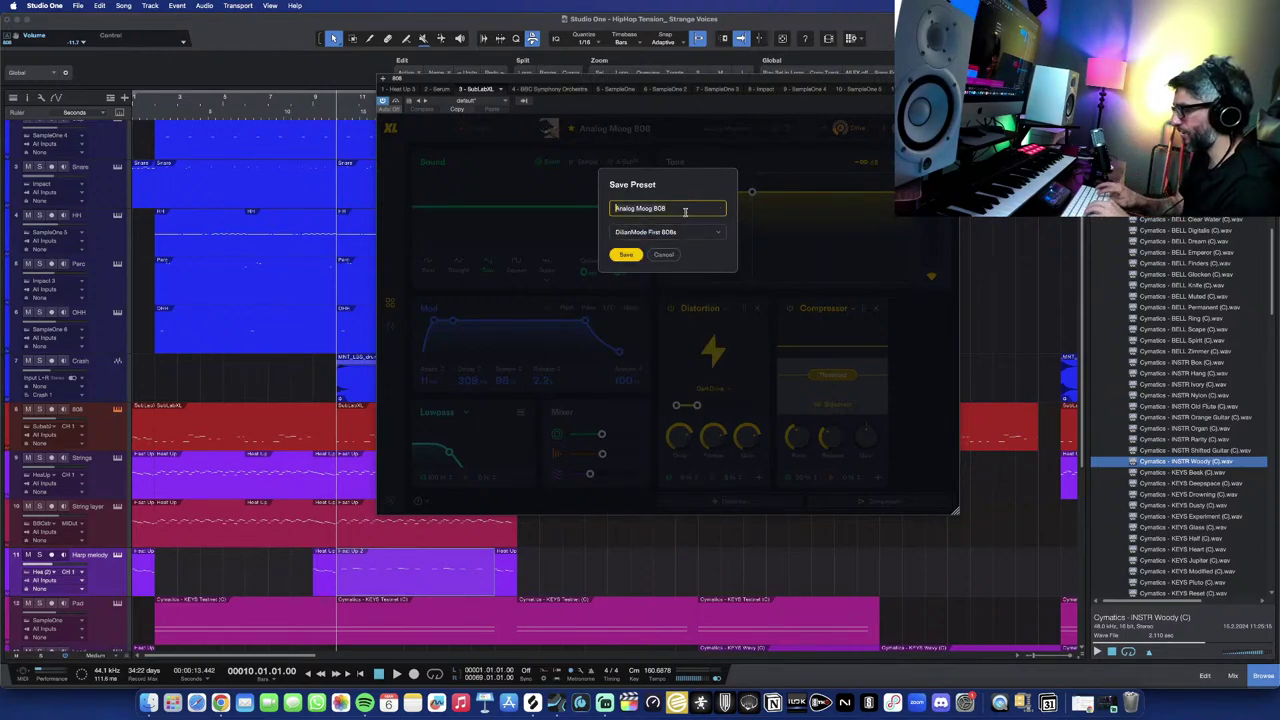
key(super+a)
text(8)
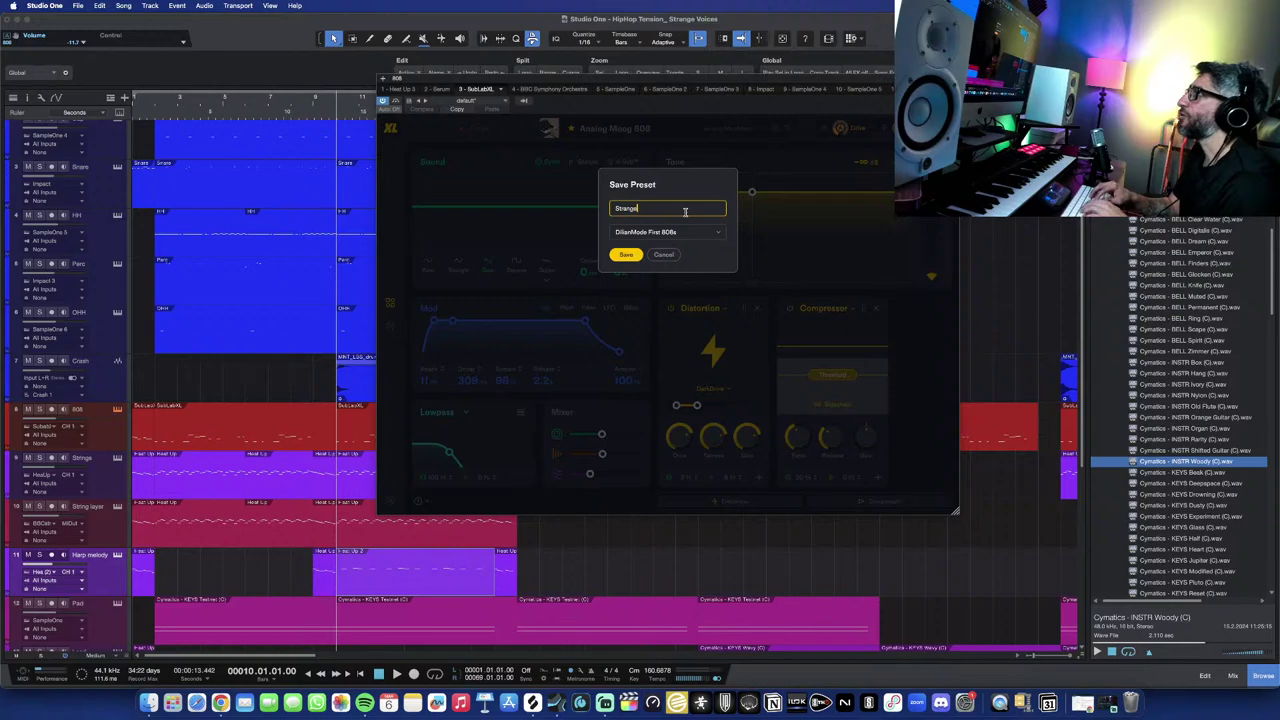
click(625, 256)
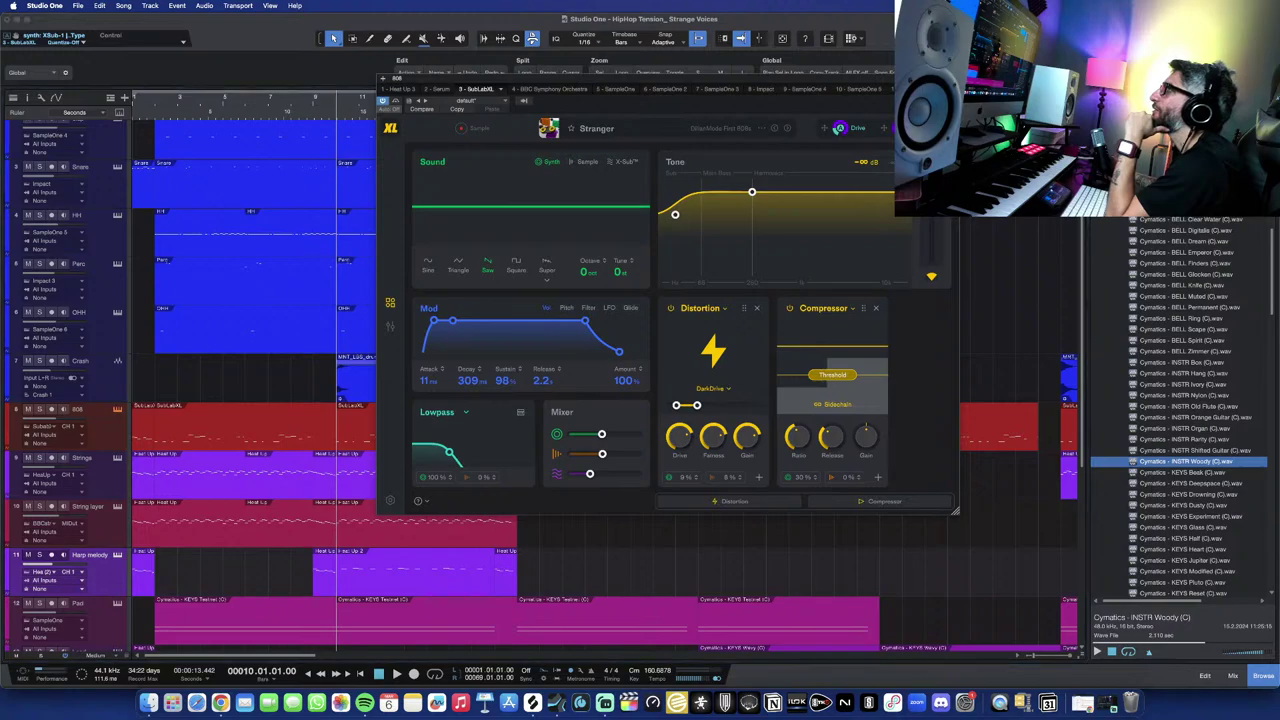
key(super+w)
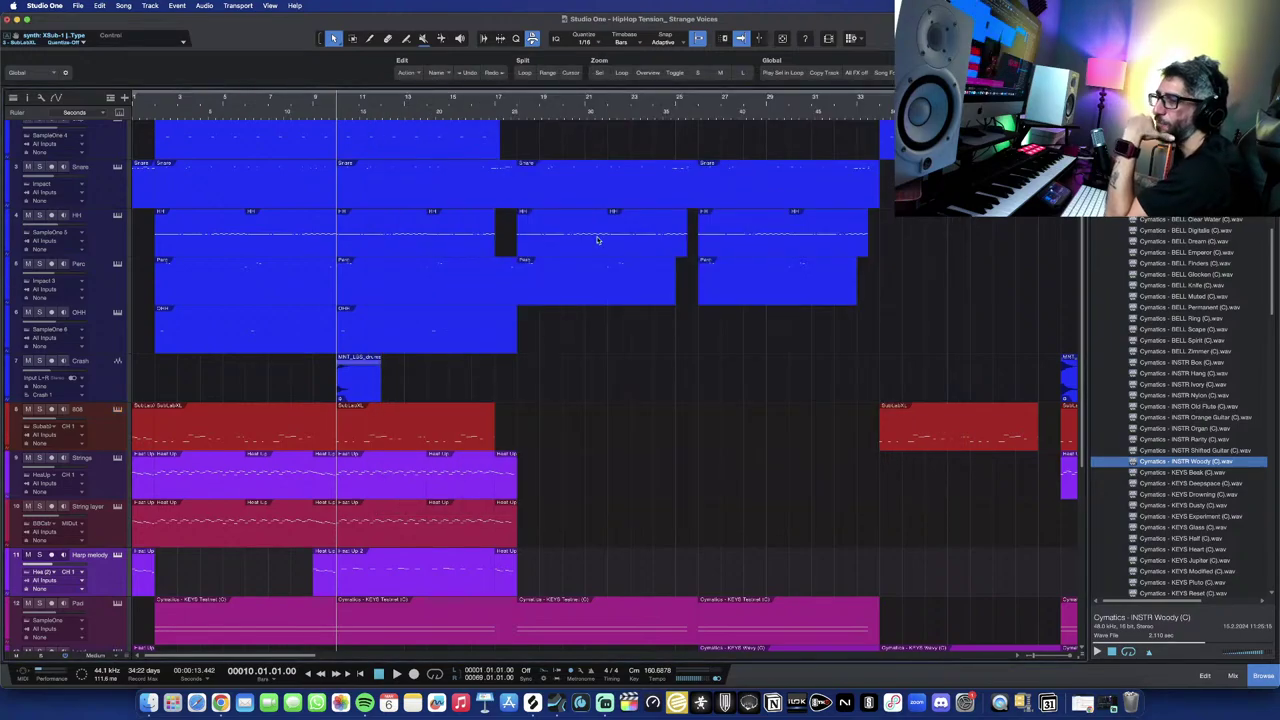
Move the playhead to bar 2, open the 808 clip in the piano roll and play it.
scroll(224, 158, up, 1)
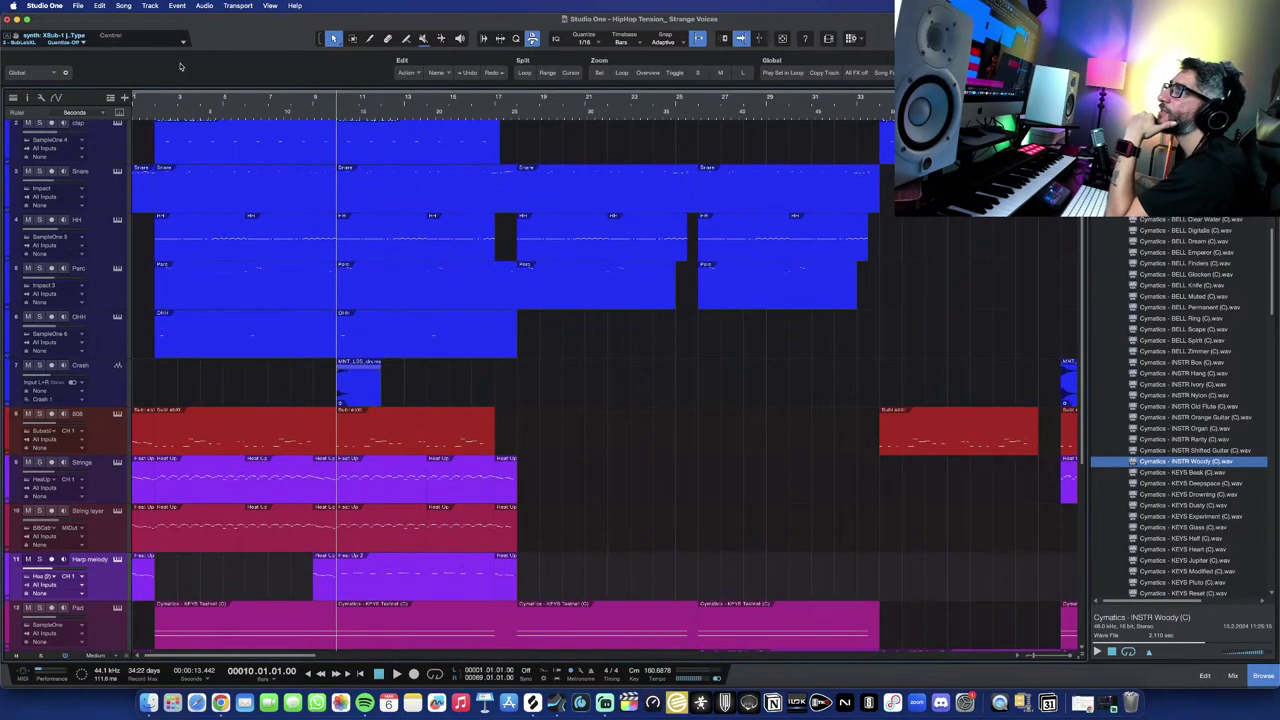
drag(157, 100, 221, 292)
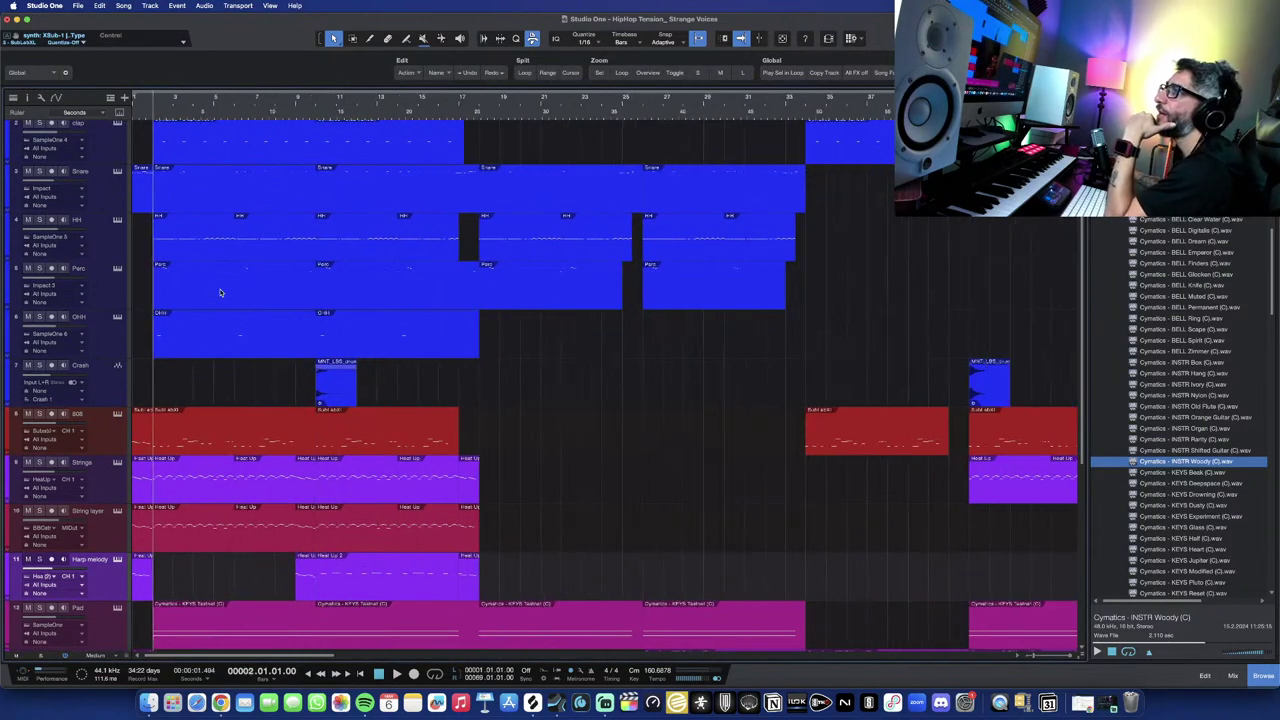
double_click(219, 420)
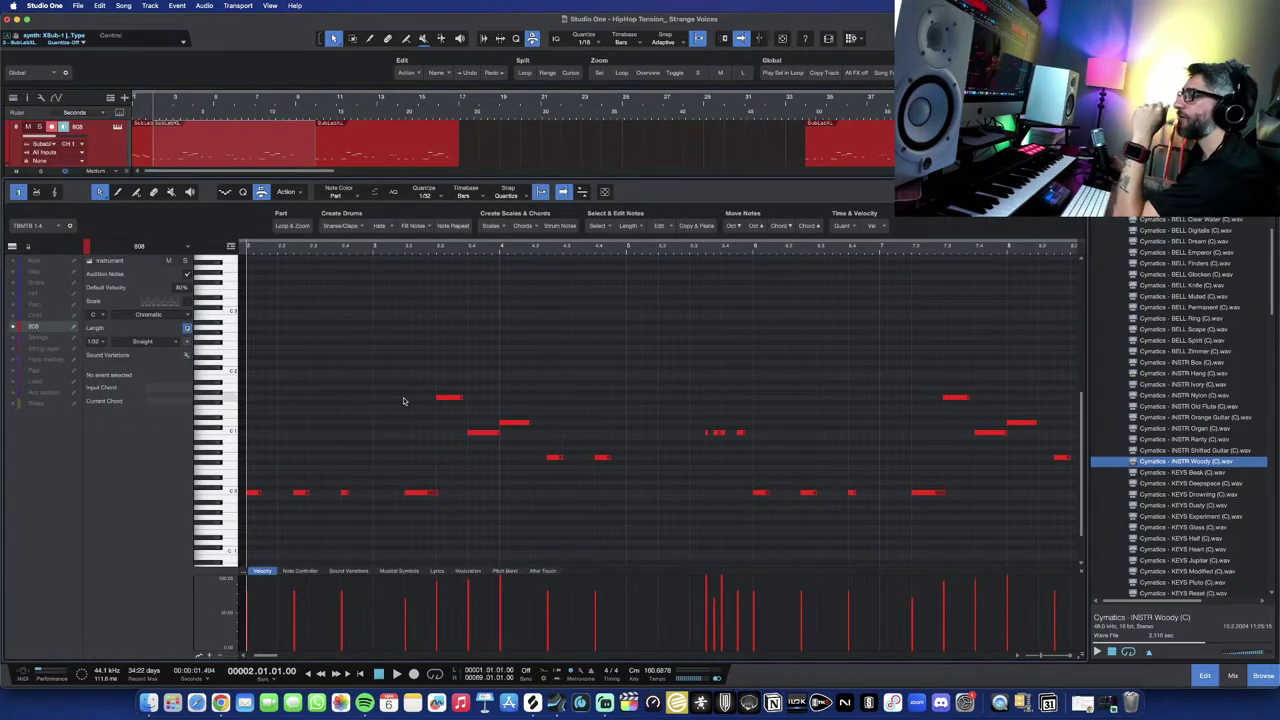
key(space)
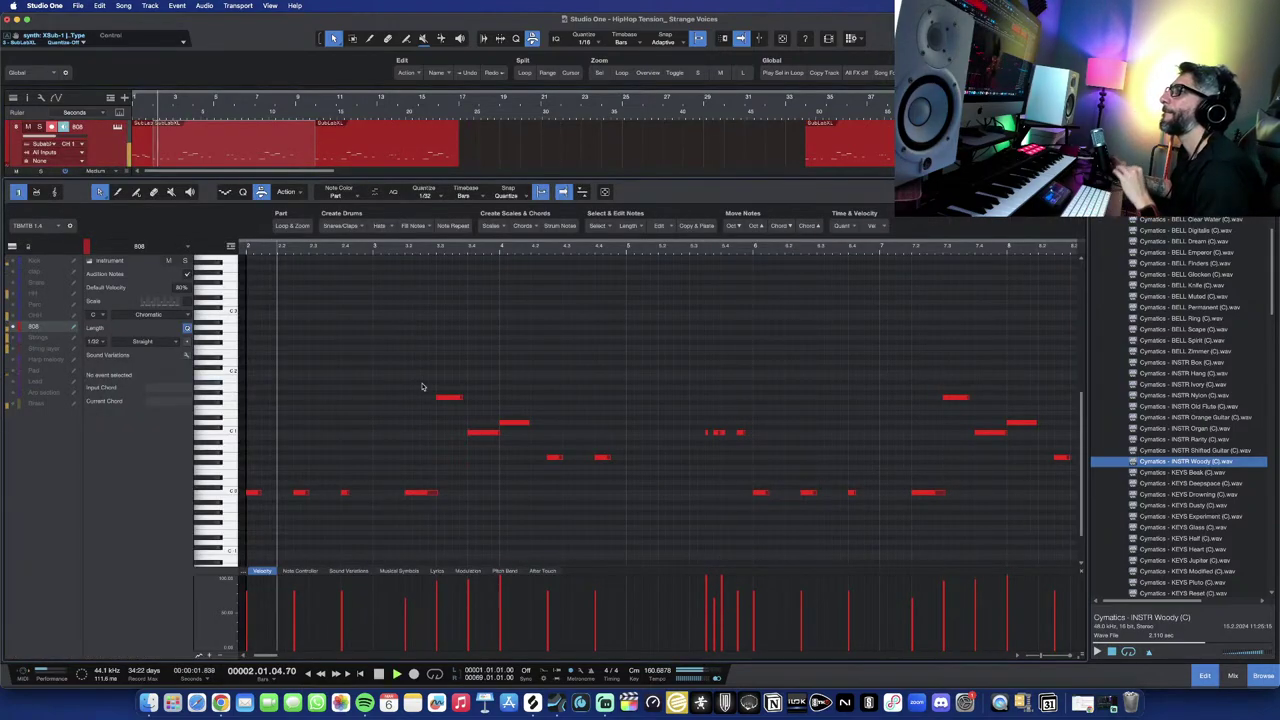
key(space)
Solo the 808 track and play the part on its own.
click(42, 127)
key(space)
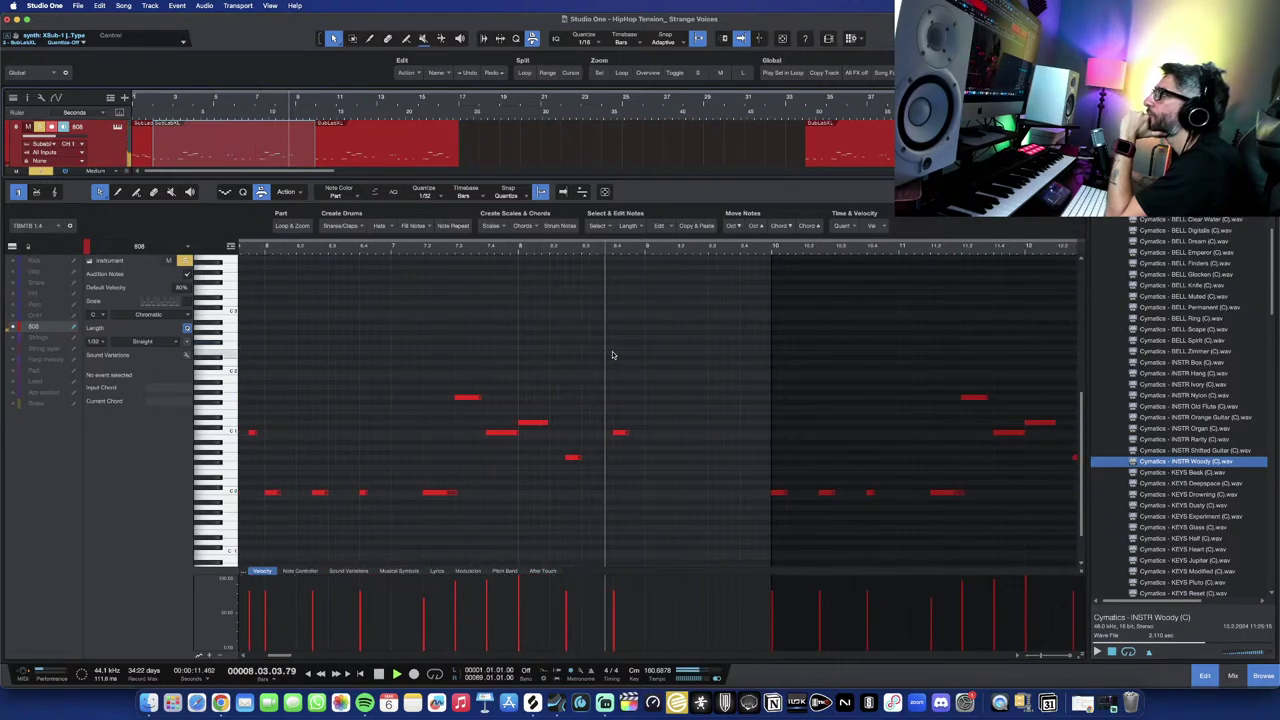
key(space)
Close the piano roll and zoom the arrangement out so all eighteen tracks fit on screen.
key(F2)
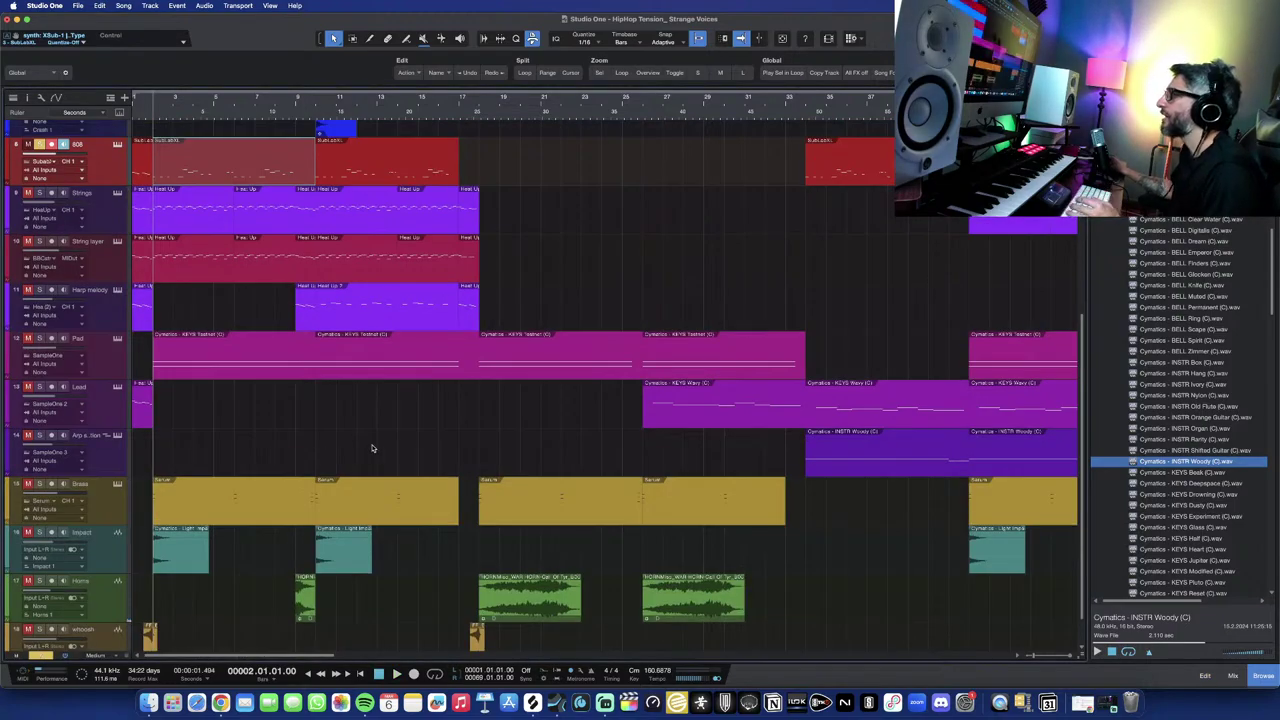
key(w)
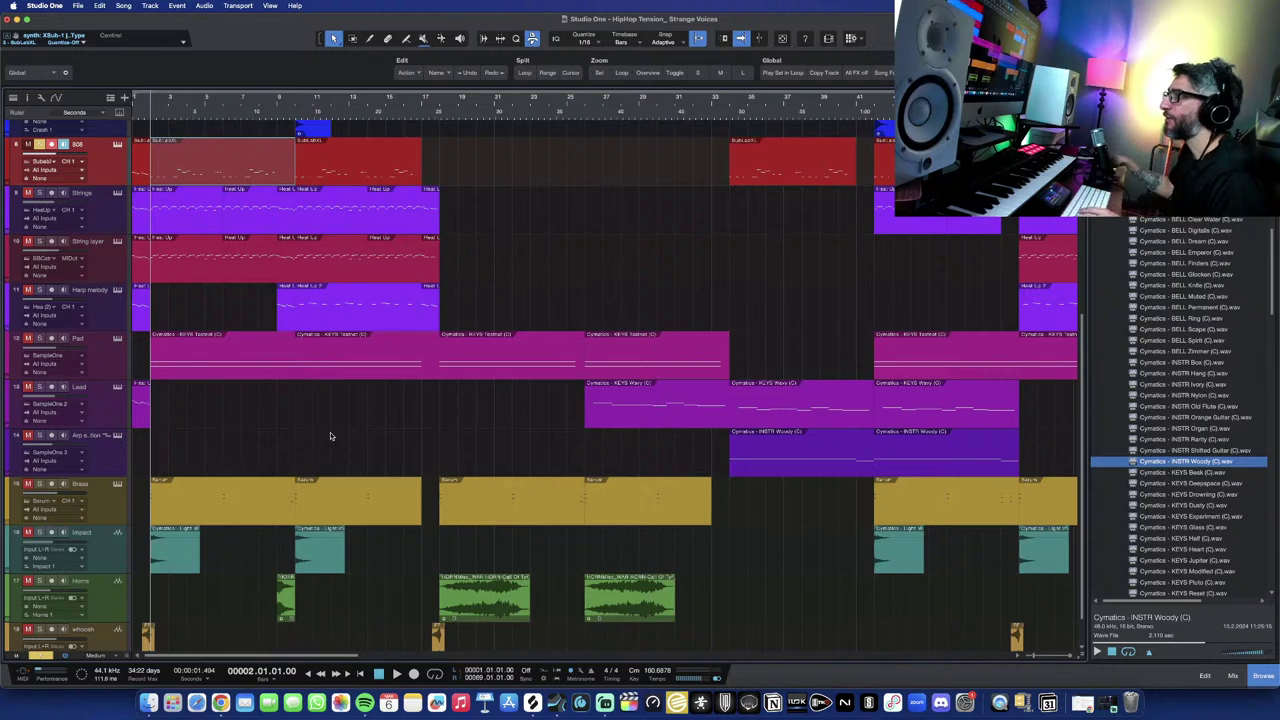
scroll(281, 440, down, 3)
scroll(282, 440, up, 3)
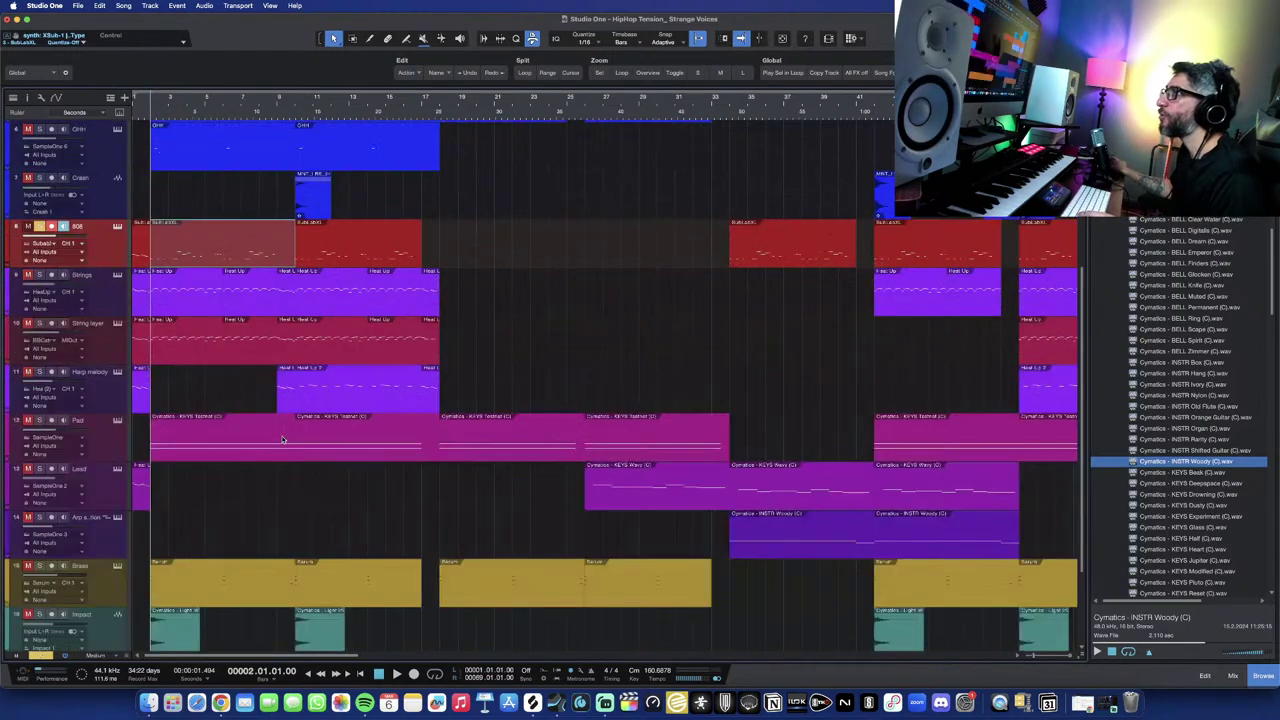
scroll(282, 440, down, 1)
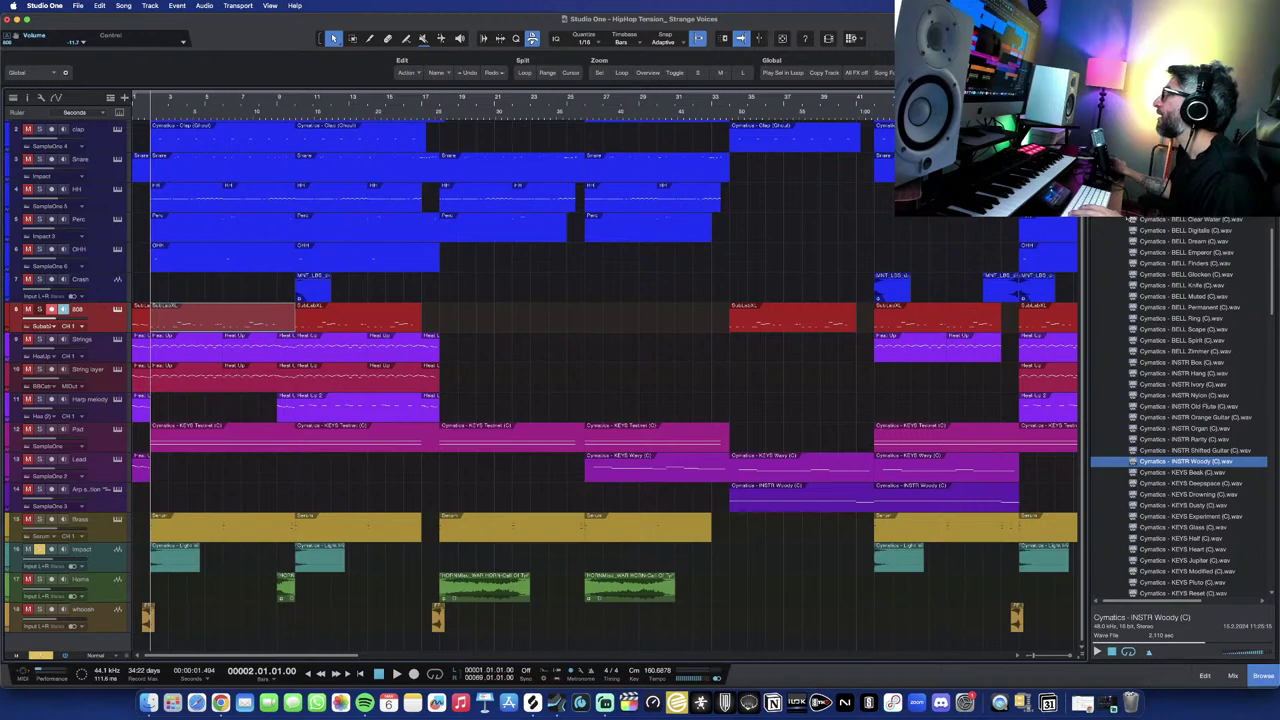
Collapse the sample list and browse the 20 - Accents & Textures Collection (ABYSS) folder.
key(Left)
scroll(1140, 236, up, 3)
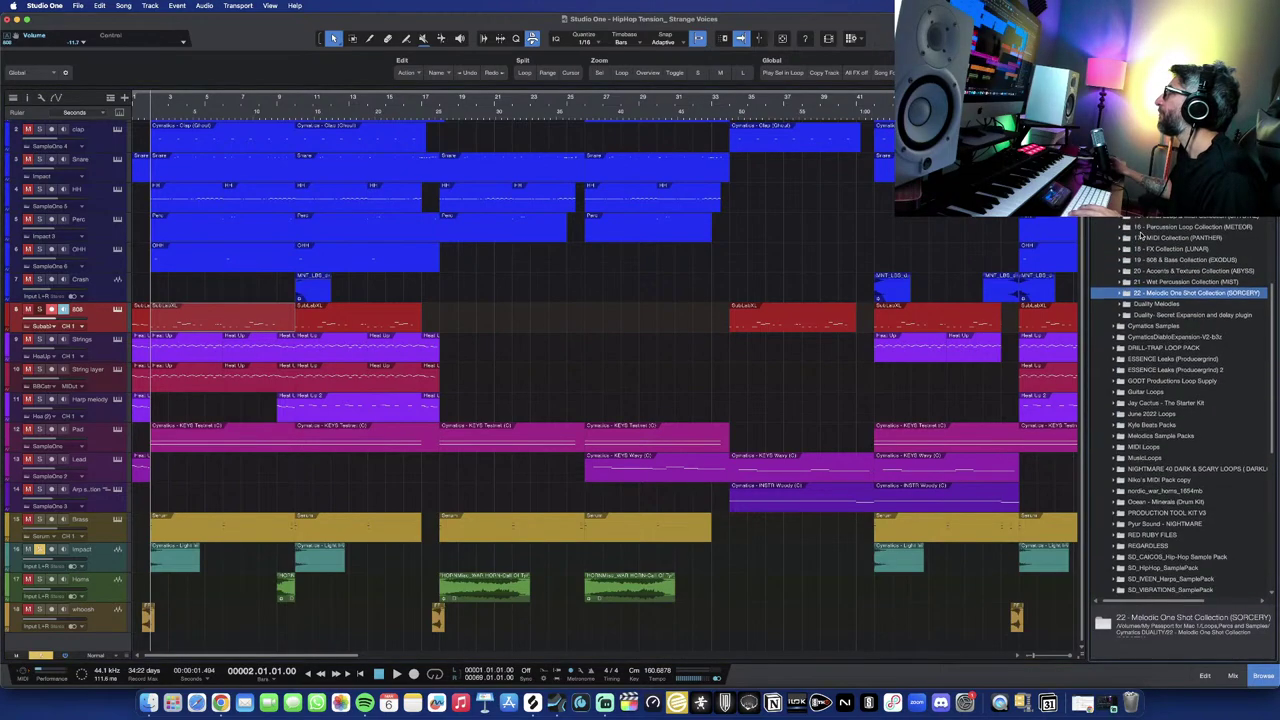
scroll(1140, 238, up, 2)
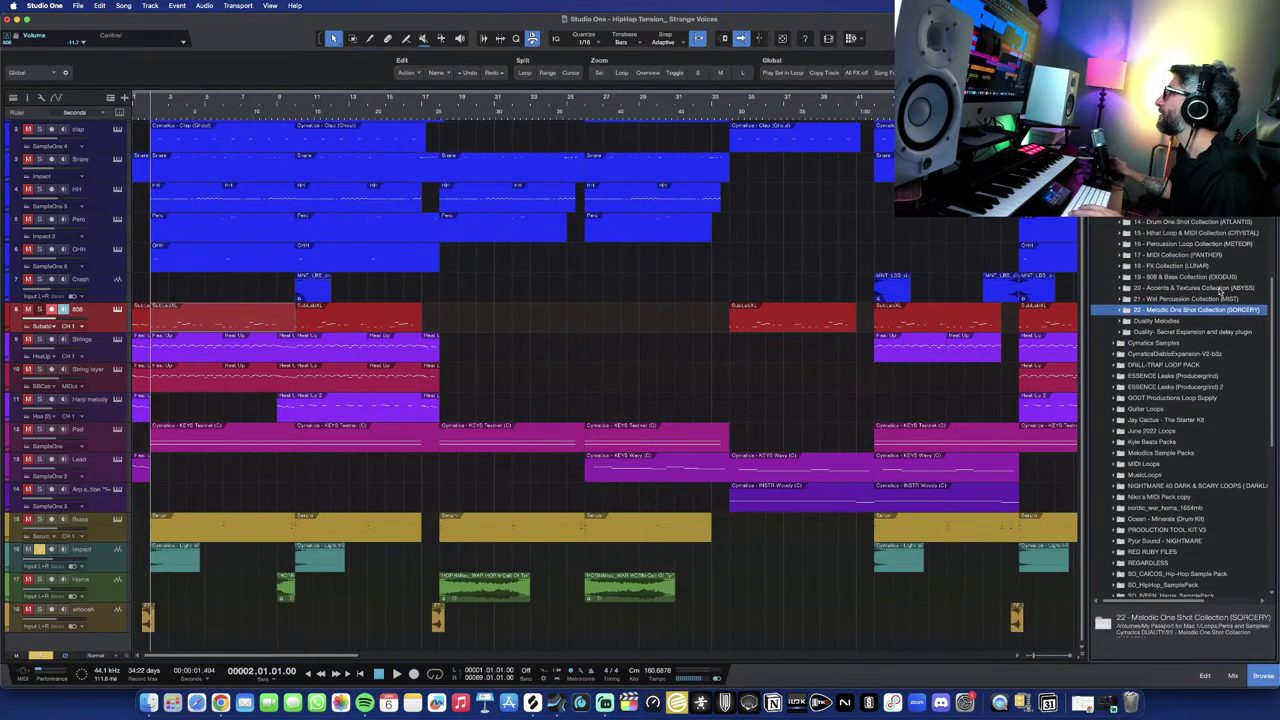
click(1122, 288)
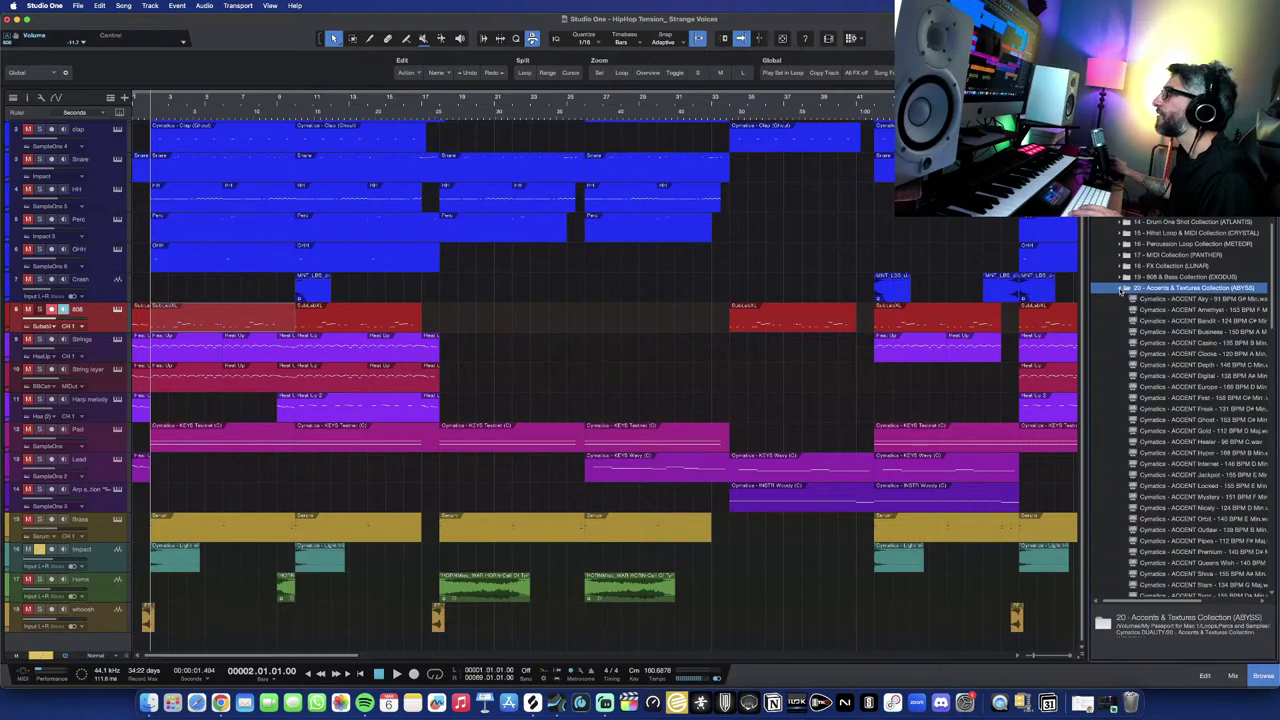
scroll(1172, 302, right, 1)
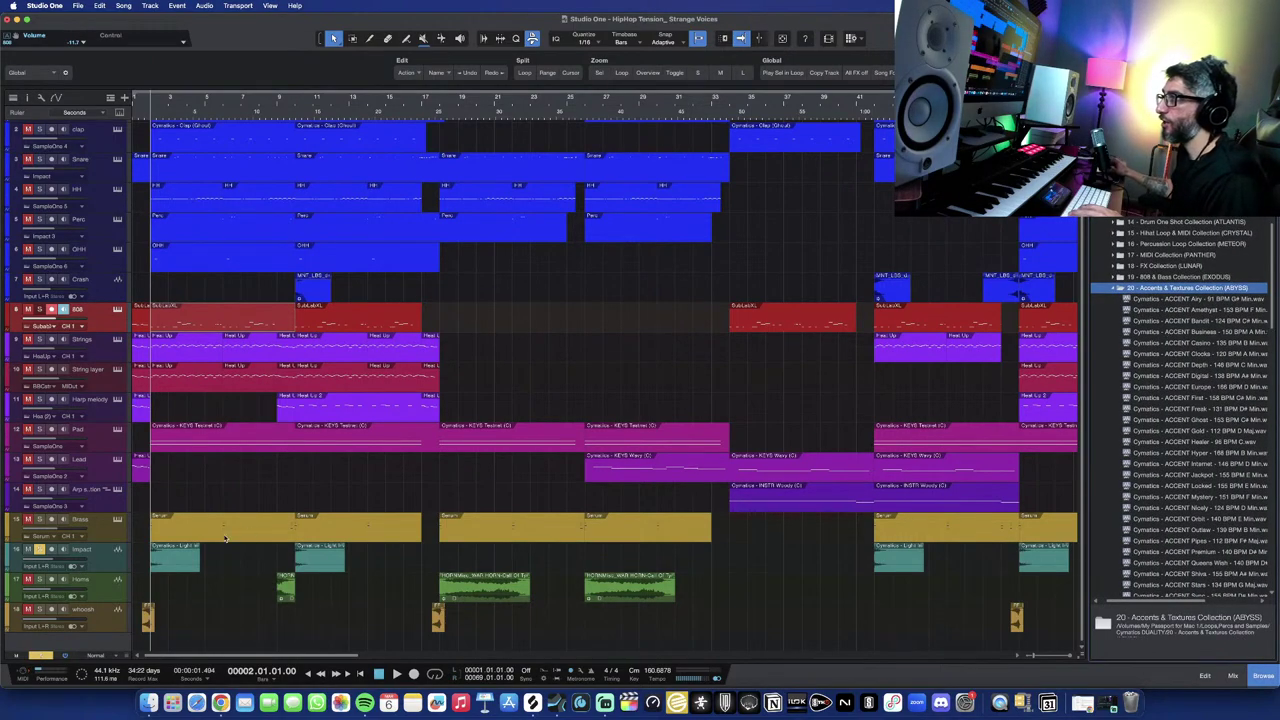
scroll(220, 540, up, 6)
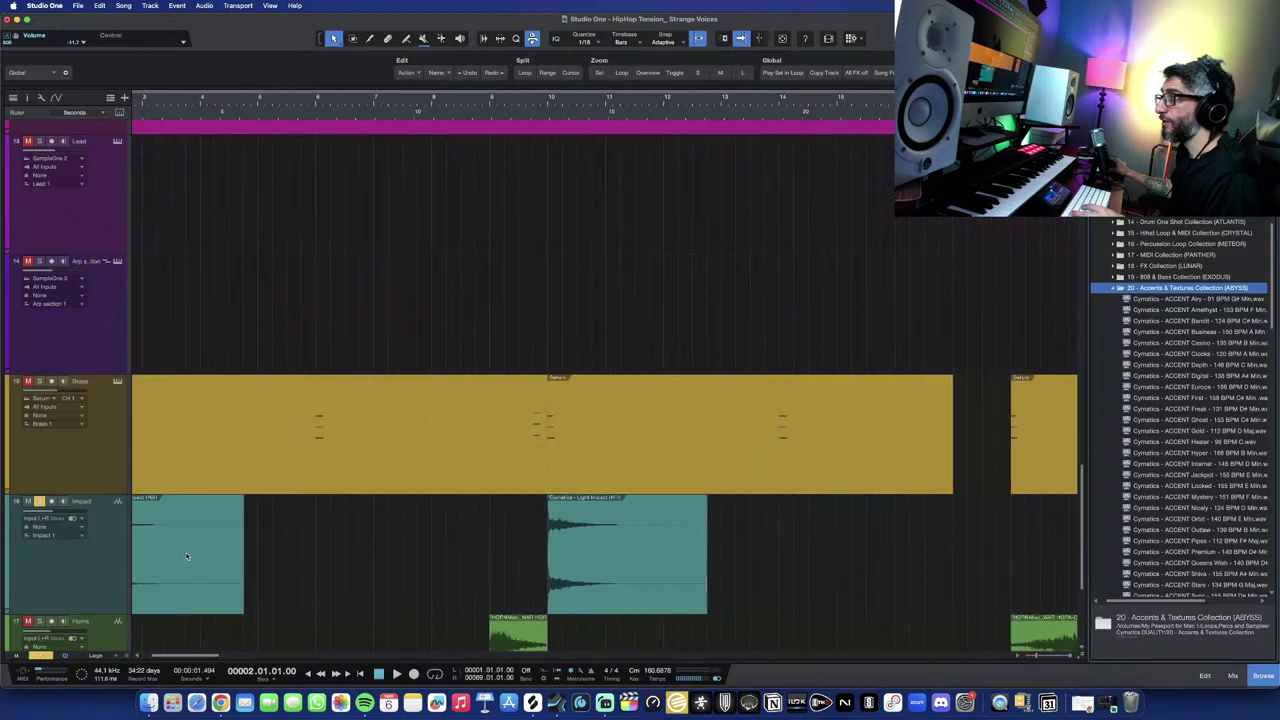
scroll(187, 556, left, 3)
scroll(451, 527, down, 2)
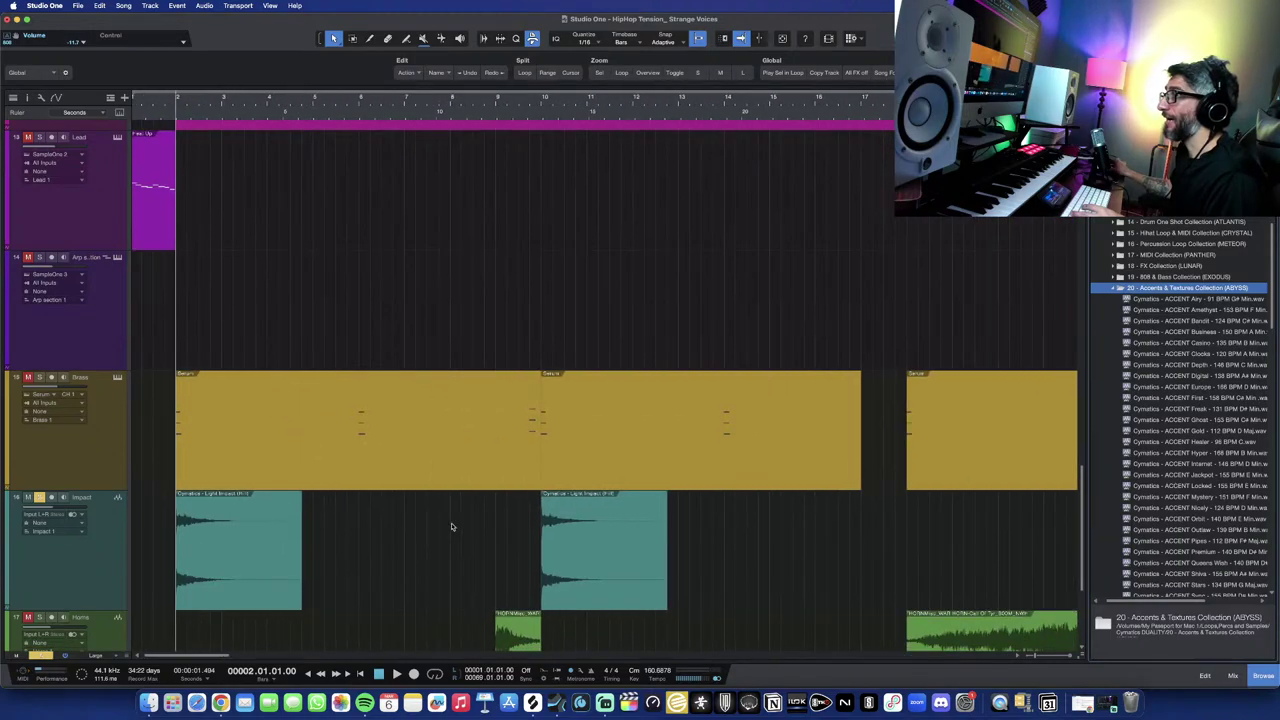
scroll(451, 527, down, 2)
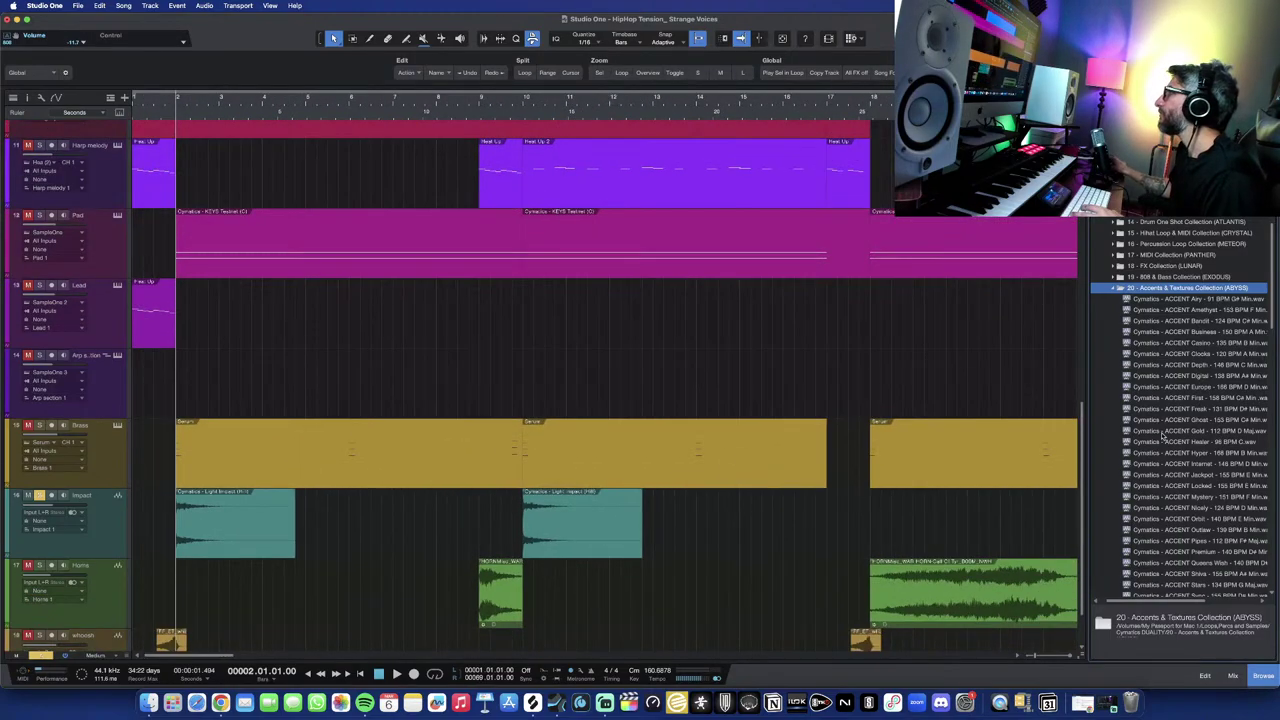
scroll(1175, 432, down, 5)
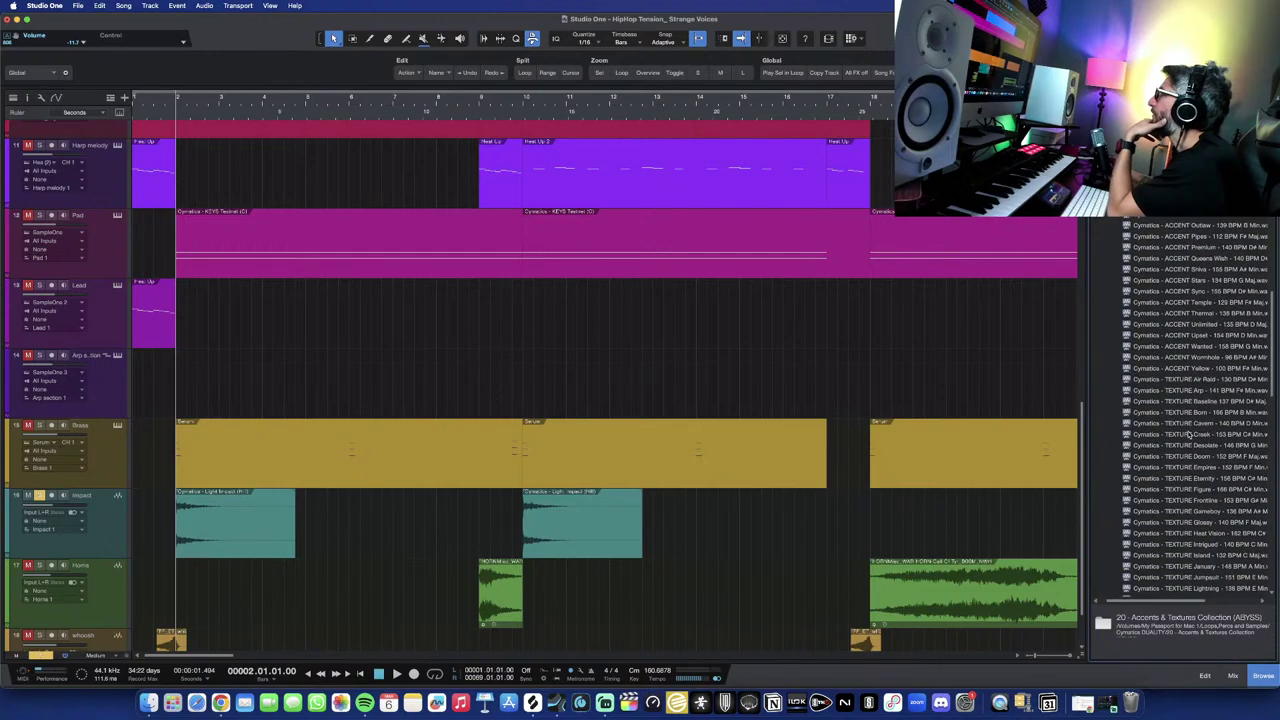
scroll(1188, 434, down, 3)
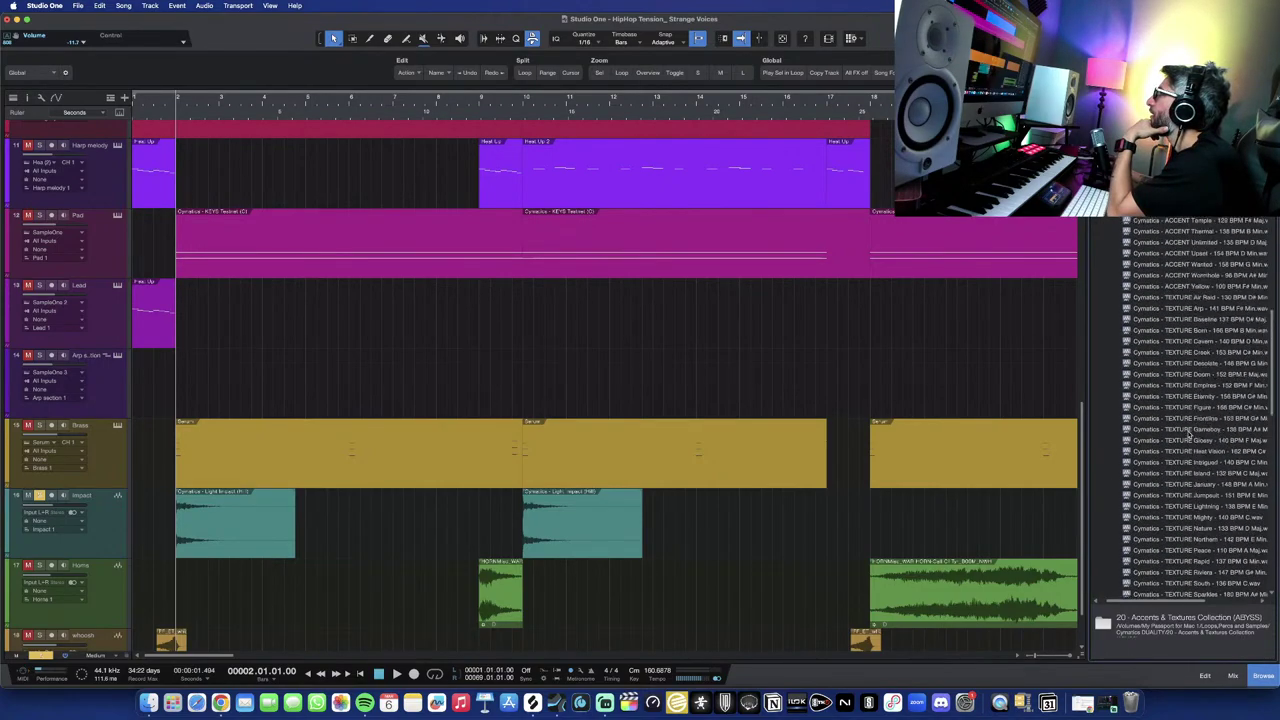
scroll(1188, 434, up, 10)
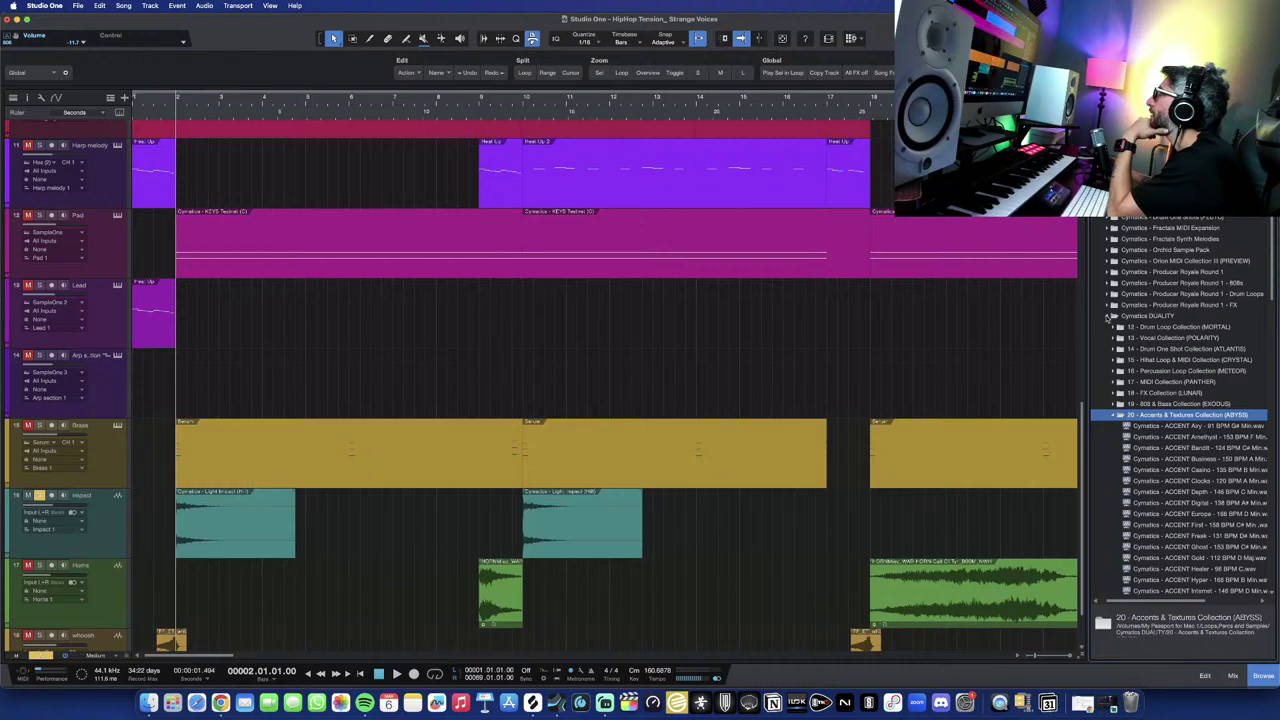
Navigate Cymatics DUALITY to the 18 - FX Collection (LUNAR) > Light Impacts samples.
click(1107, 316)
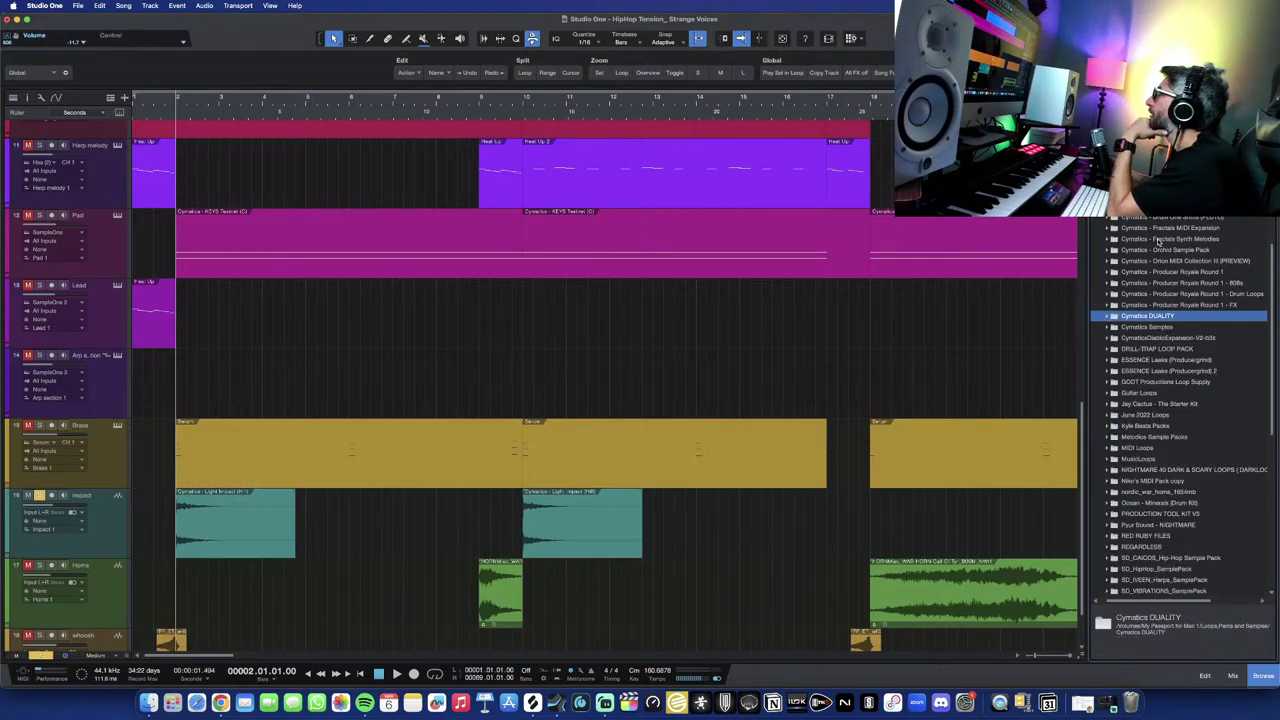
click(1109, 320)
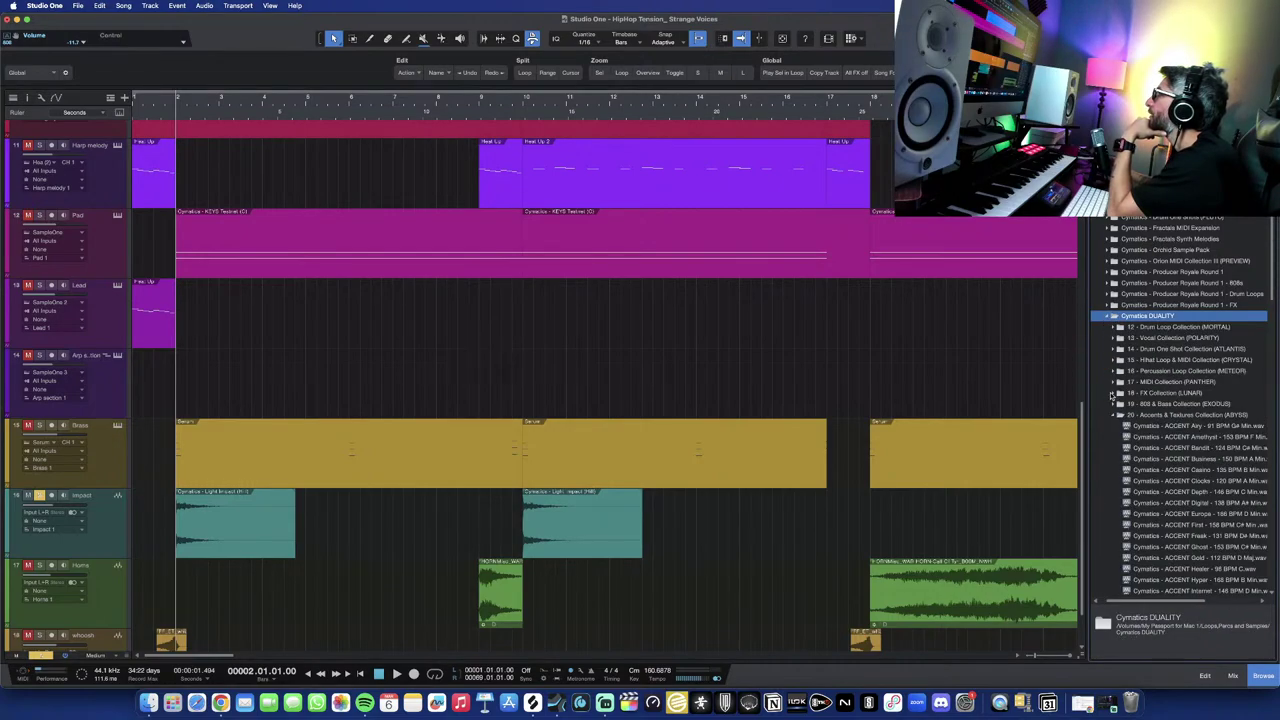
click(1113, 415)
click(1117, 393)
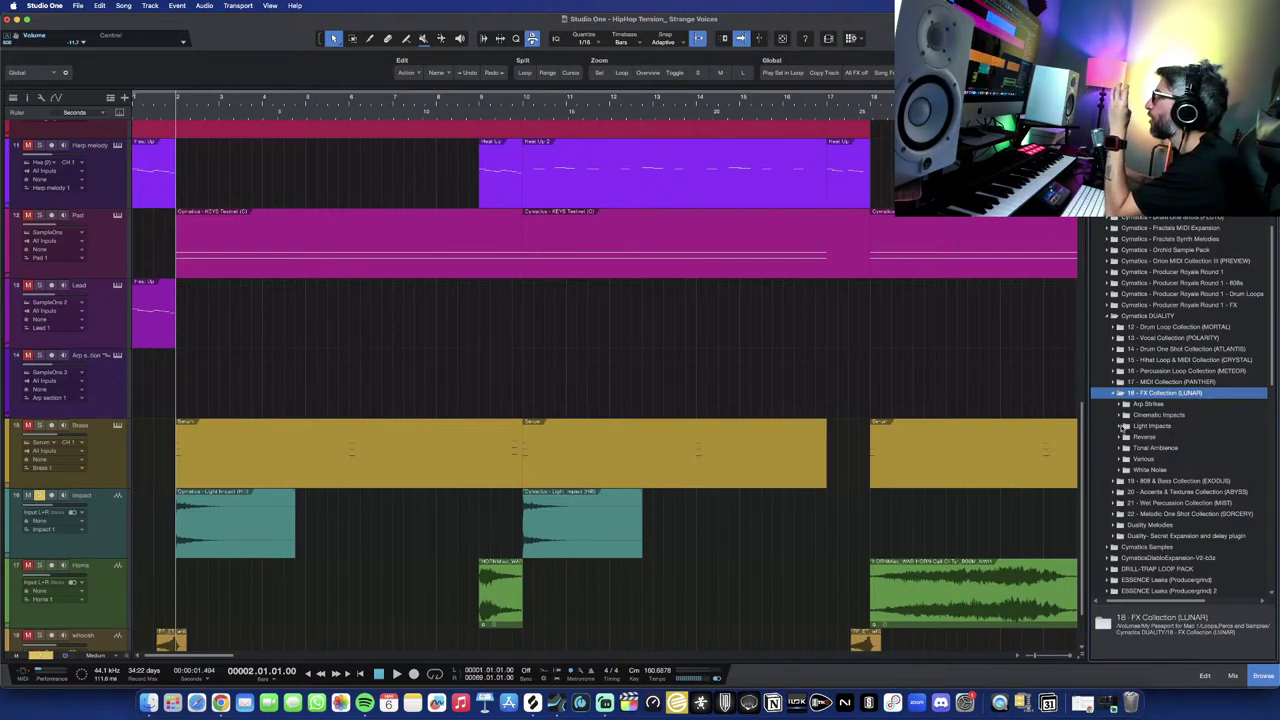
click(1121, 427)
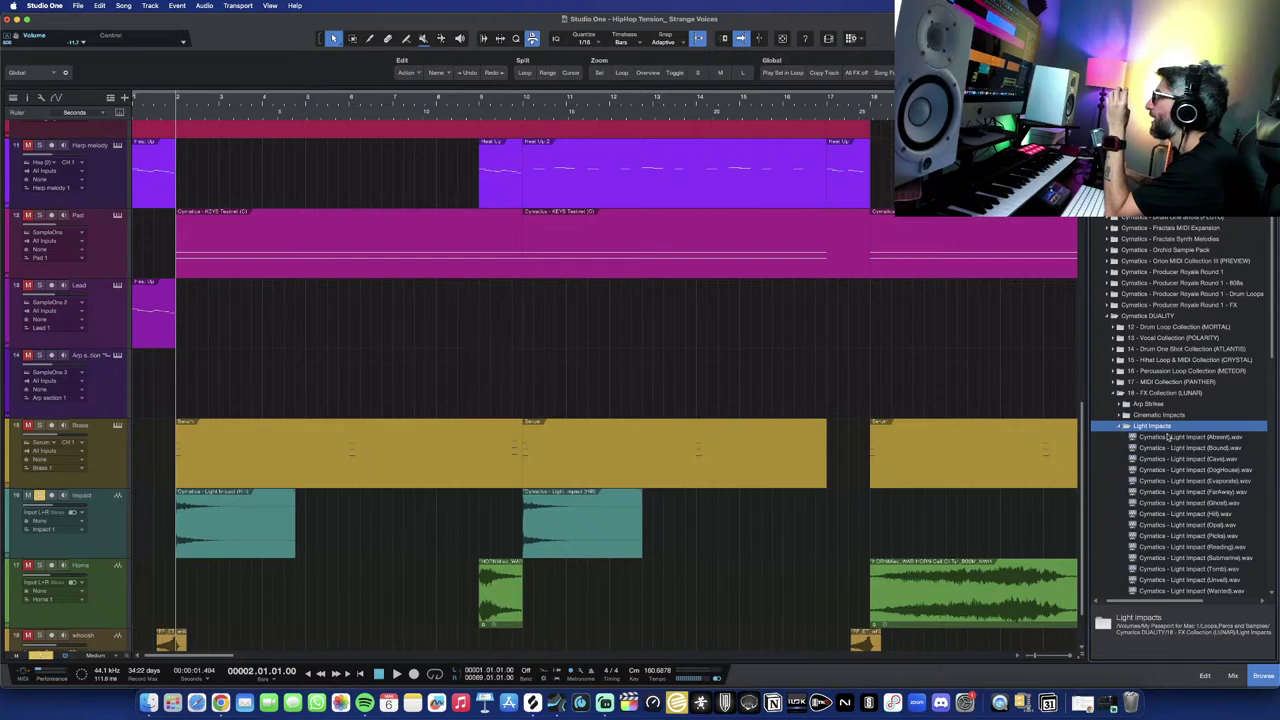
scroll(1167, 437, down, 1)
scroll(1167, 437, down, 3)
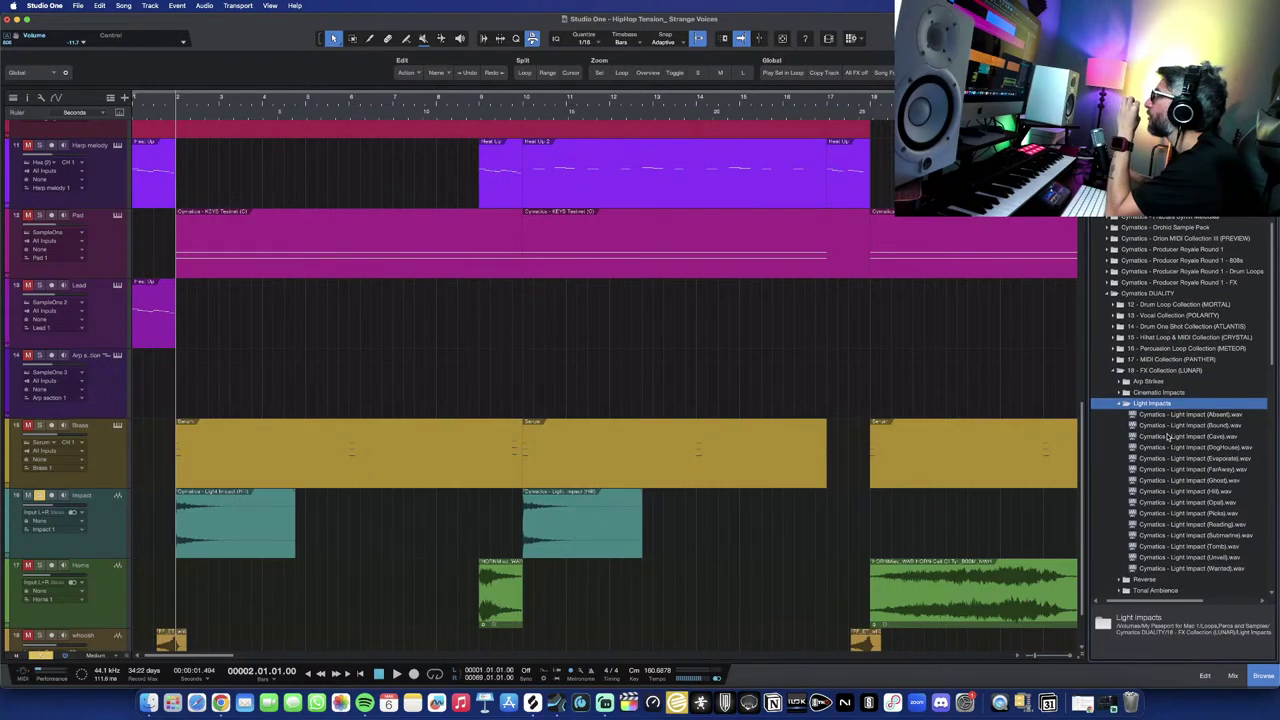
Preview Light Impact (Hill).wav, then open the mixer with the Impact track selected.
click(1177, 476)
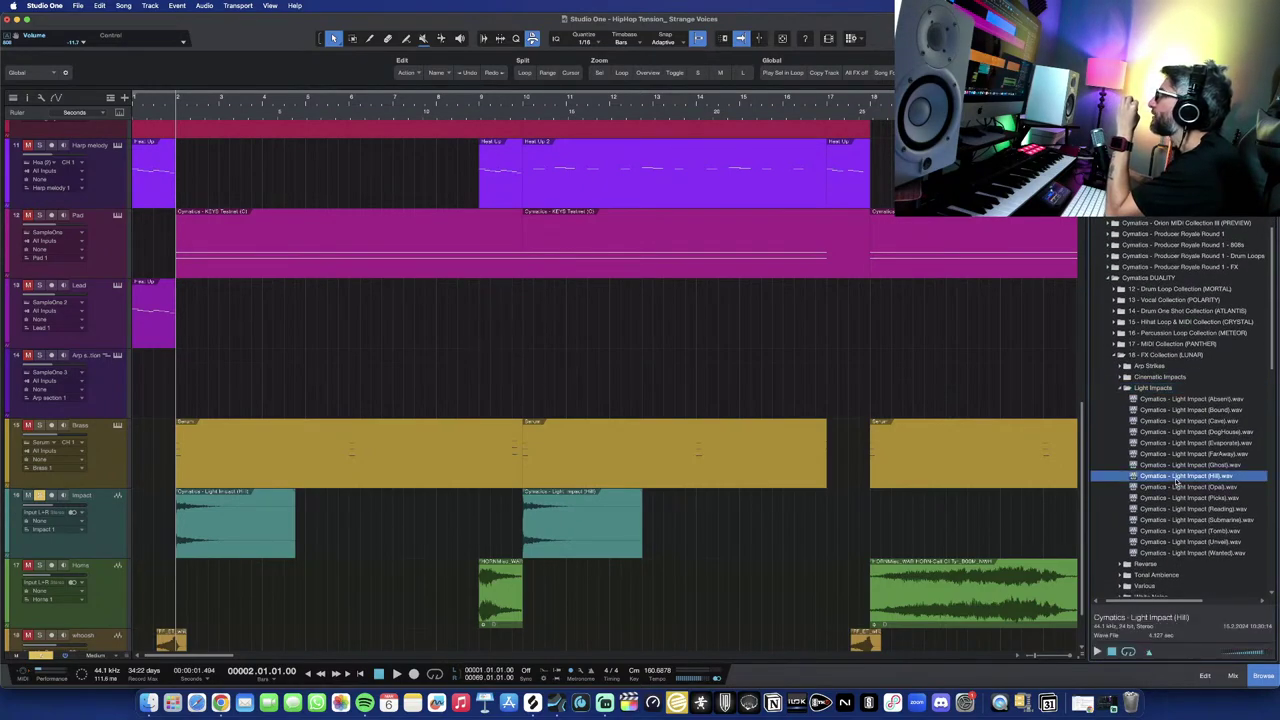
click(1097, 651)
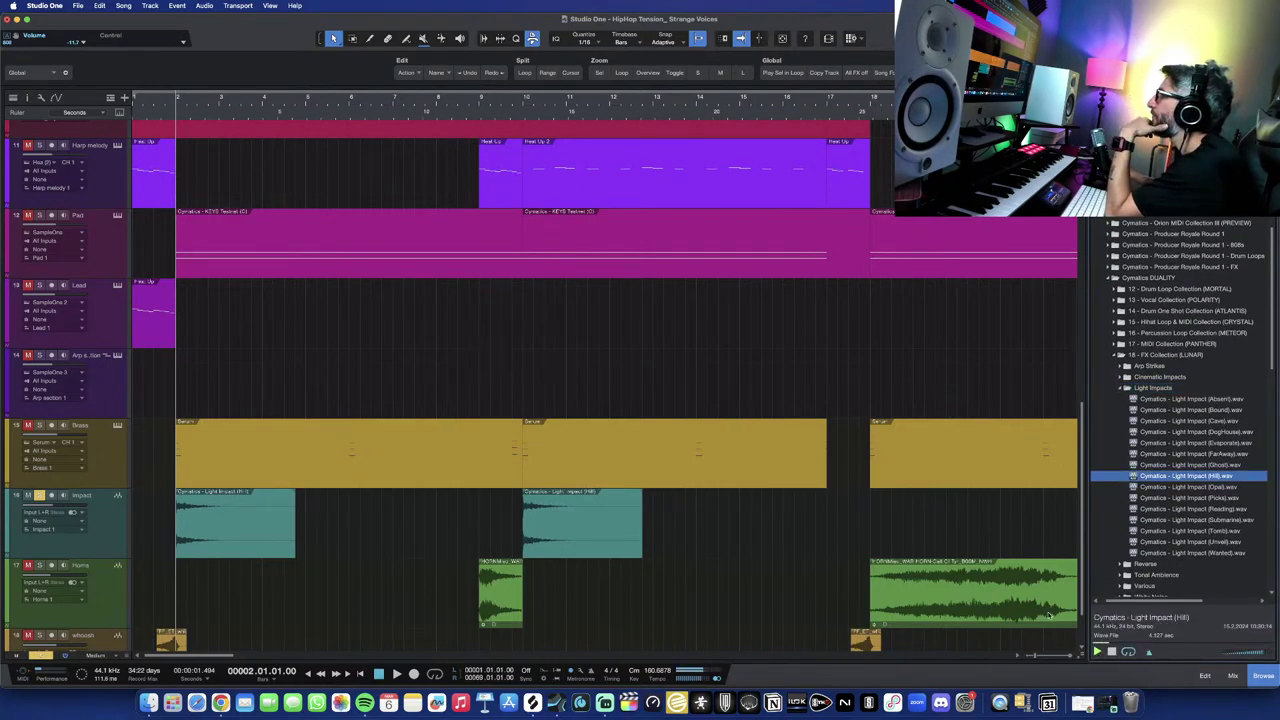
click(1112, 652)
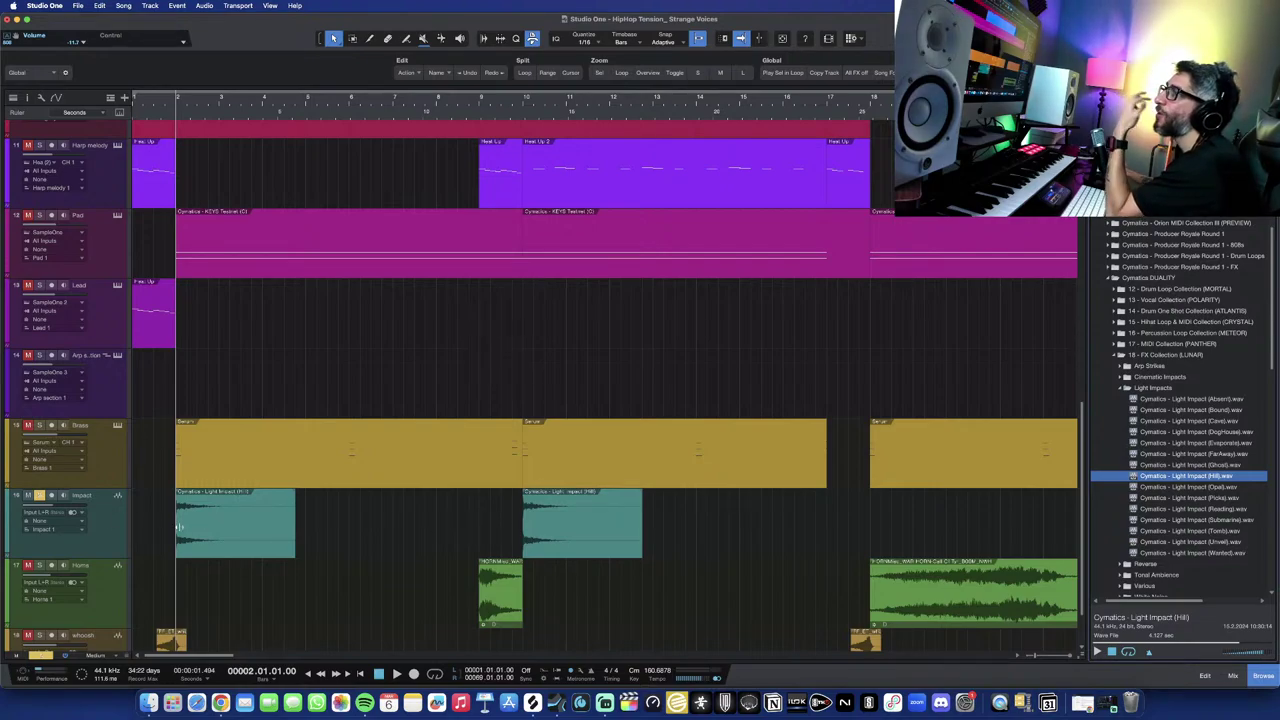
click(97, 531)
key(F3)
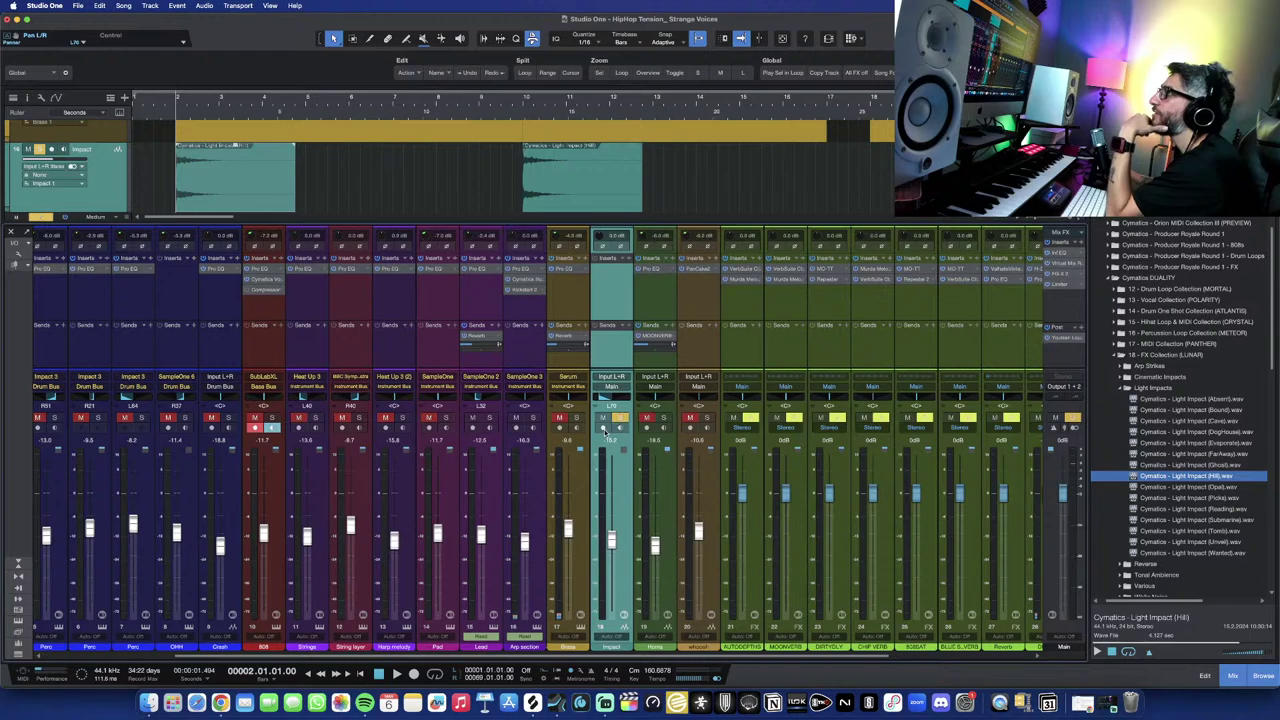
Close the mixer and browser, play the soloed Impact track, then unsolo it.
click(1234, 675)
click(1263, 675)
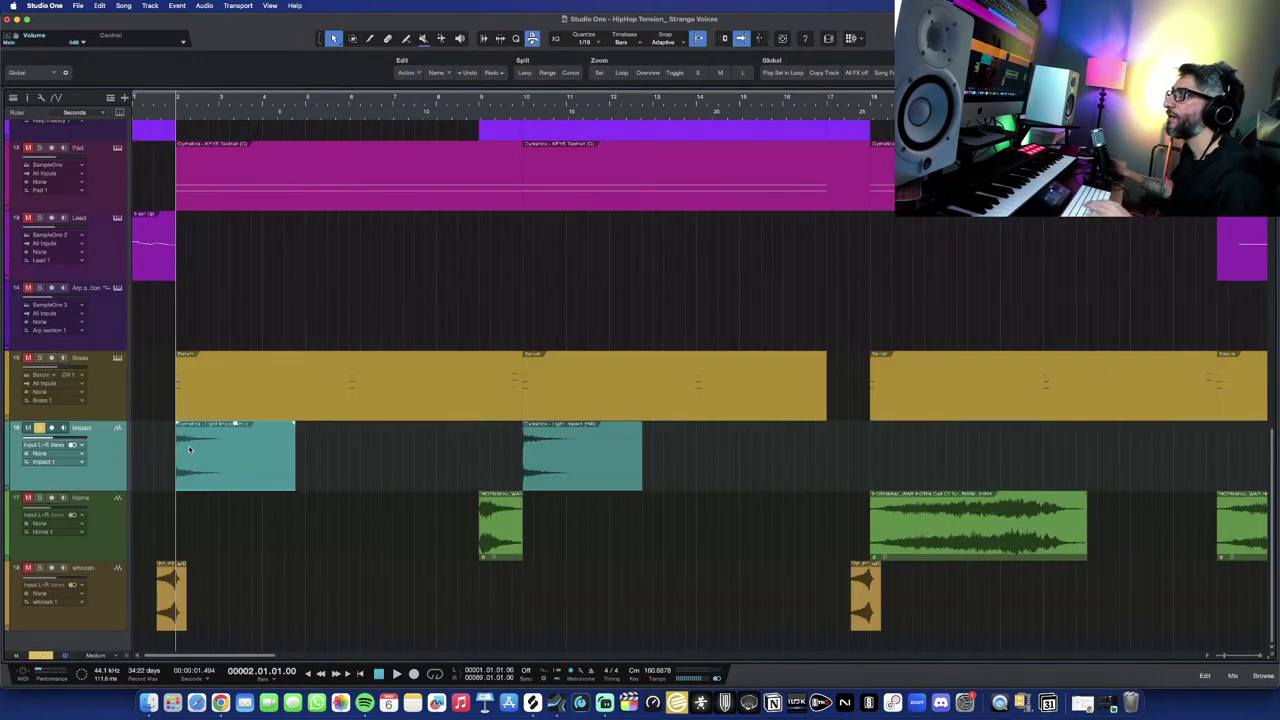
key(space)
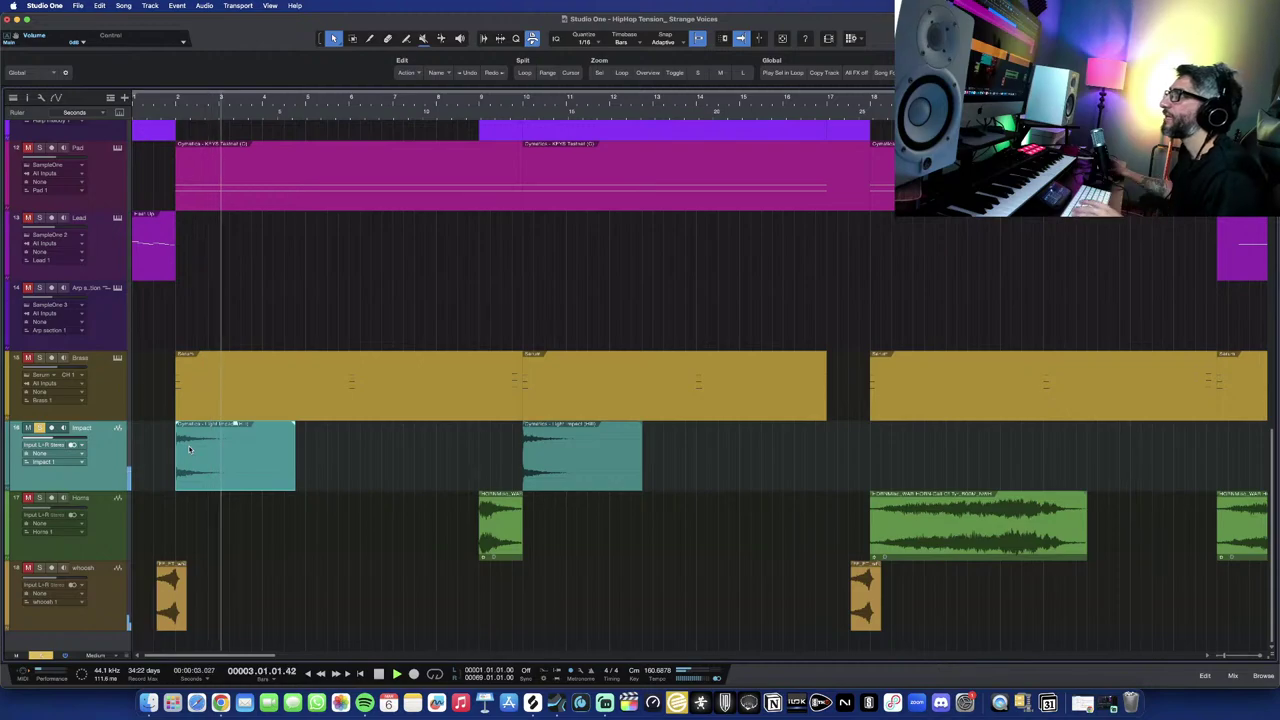
key(space)
click(39, 428)
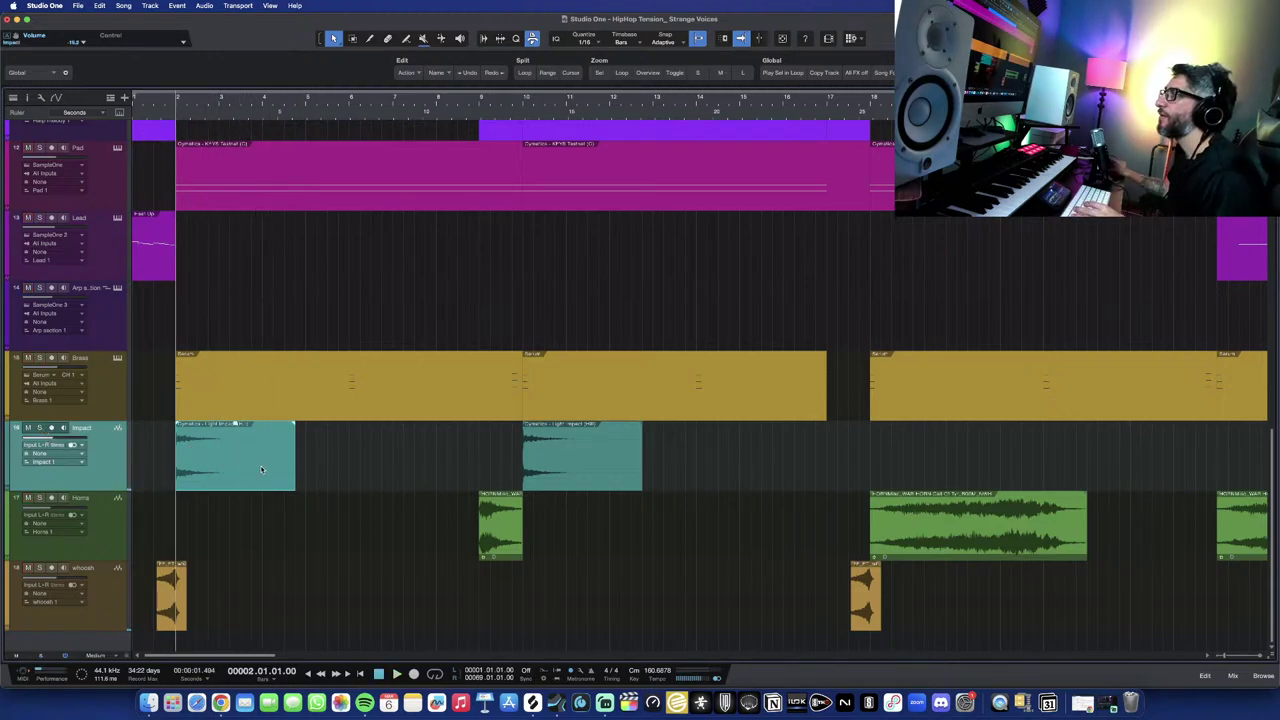
Set the song position to bar 26 and zoom in on bars 20 to 35.
scroll(271, 484, down, 3)
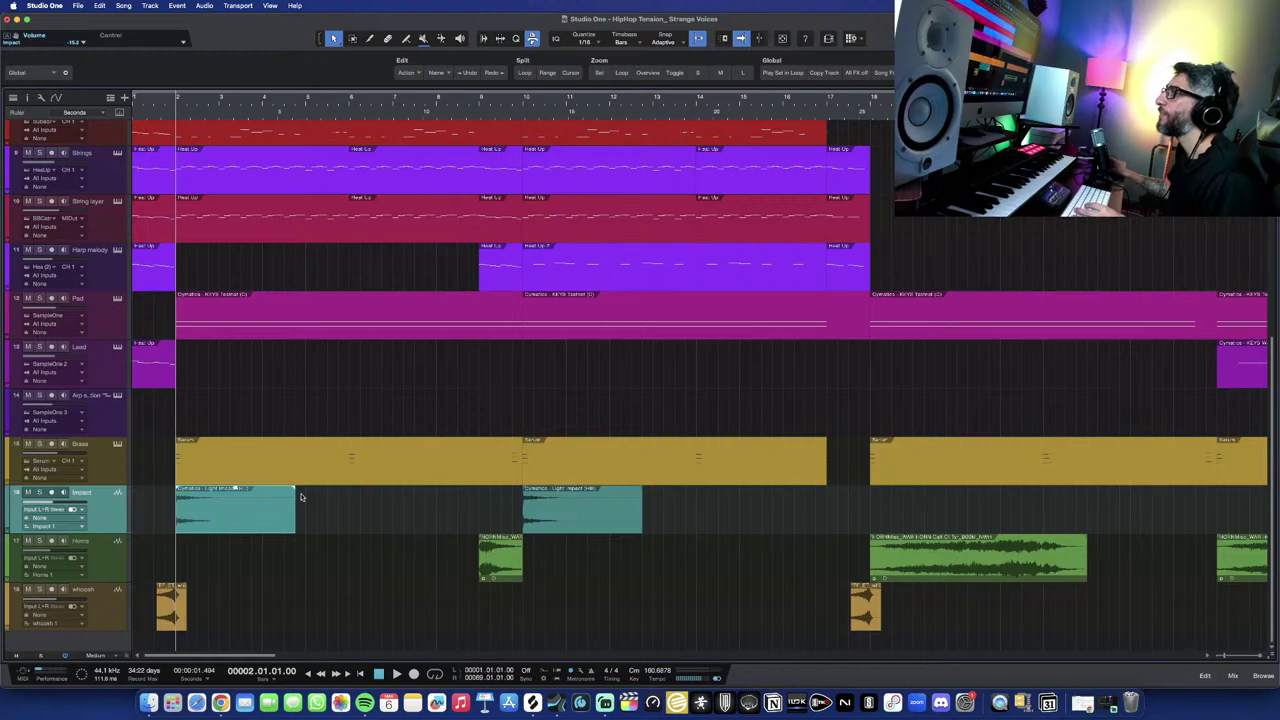
scroll(301, 497, up, 5)
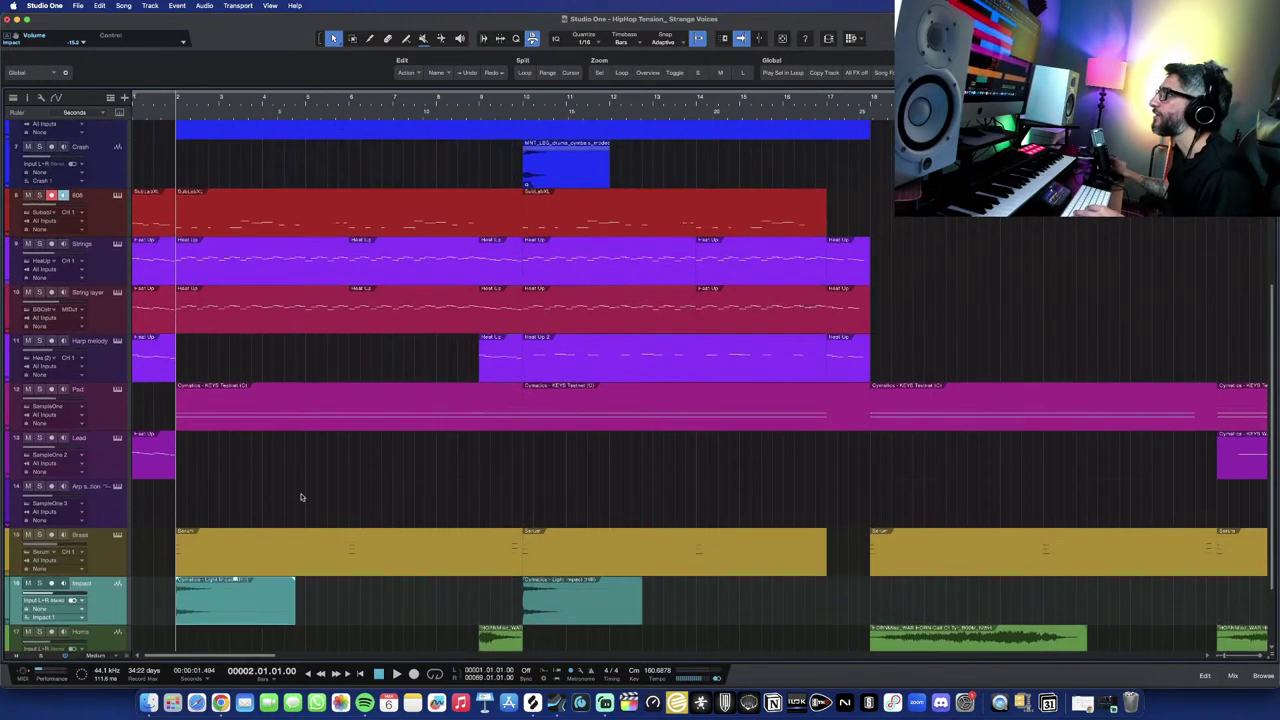
scroll(301, 497, down, 6)
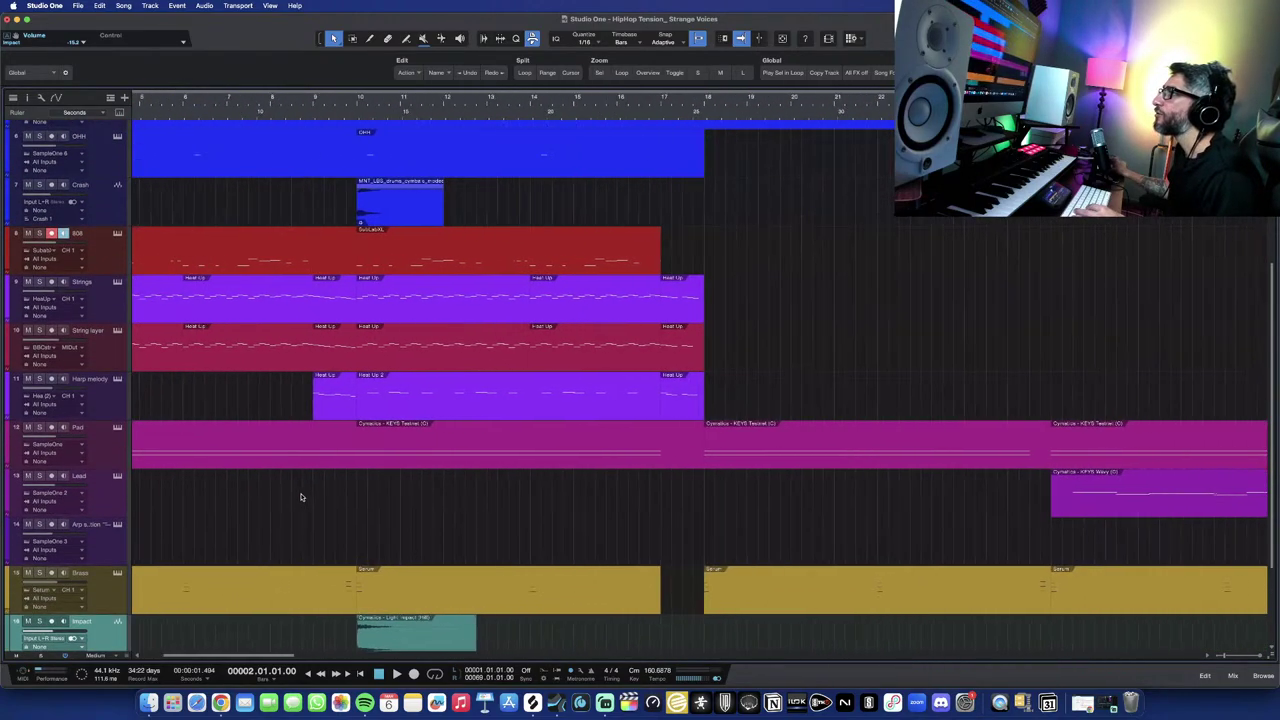
scroll(460, 486, down, 3)
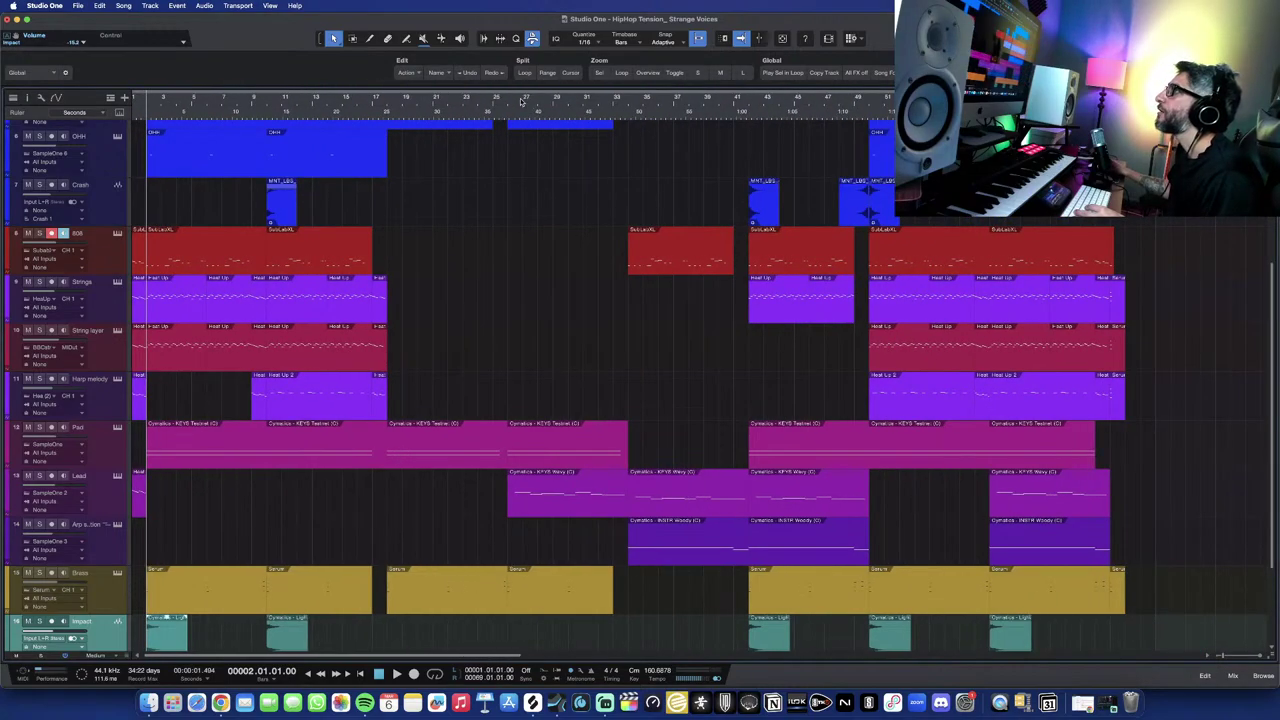
click(520, 101)
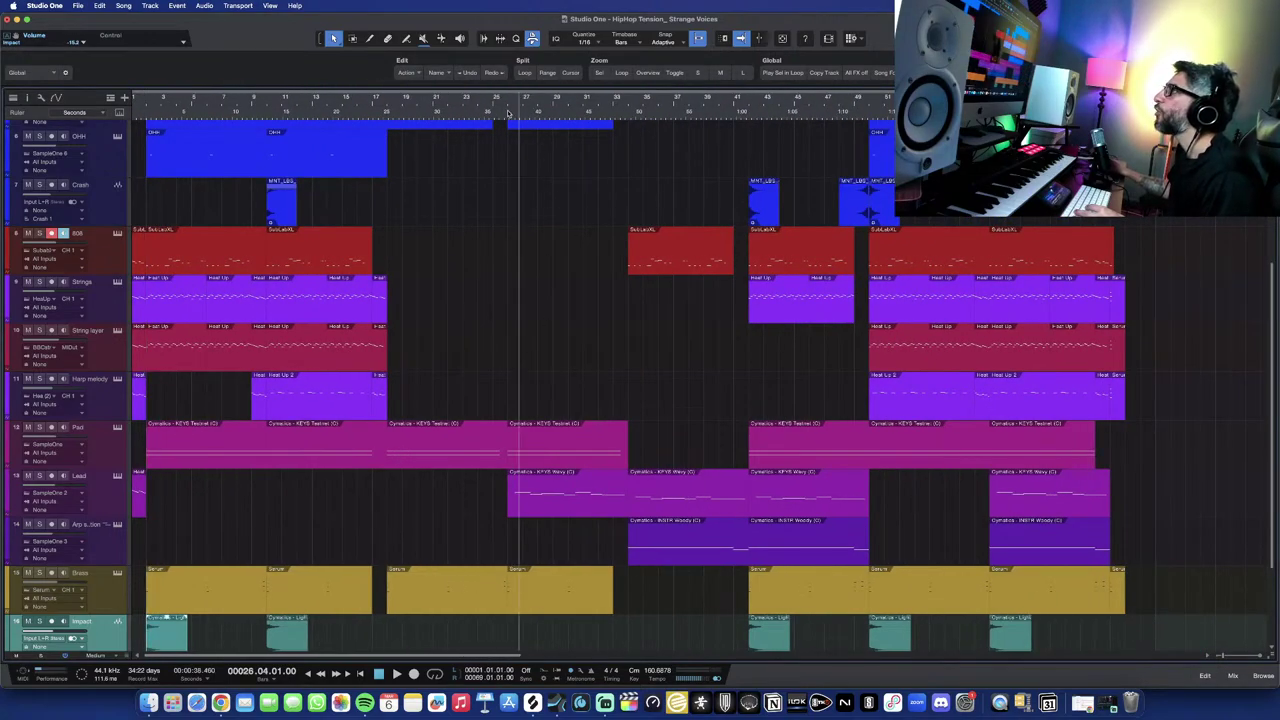
click(508, 104)
key(e)
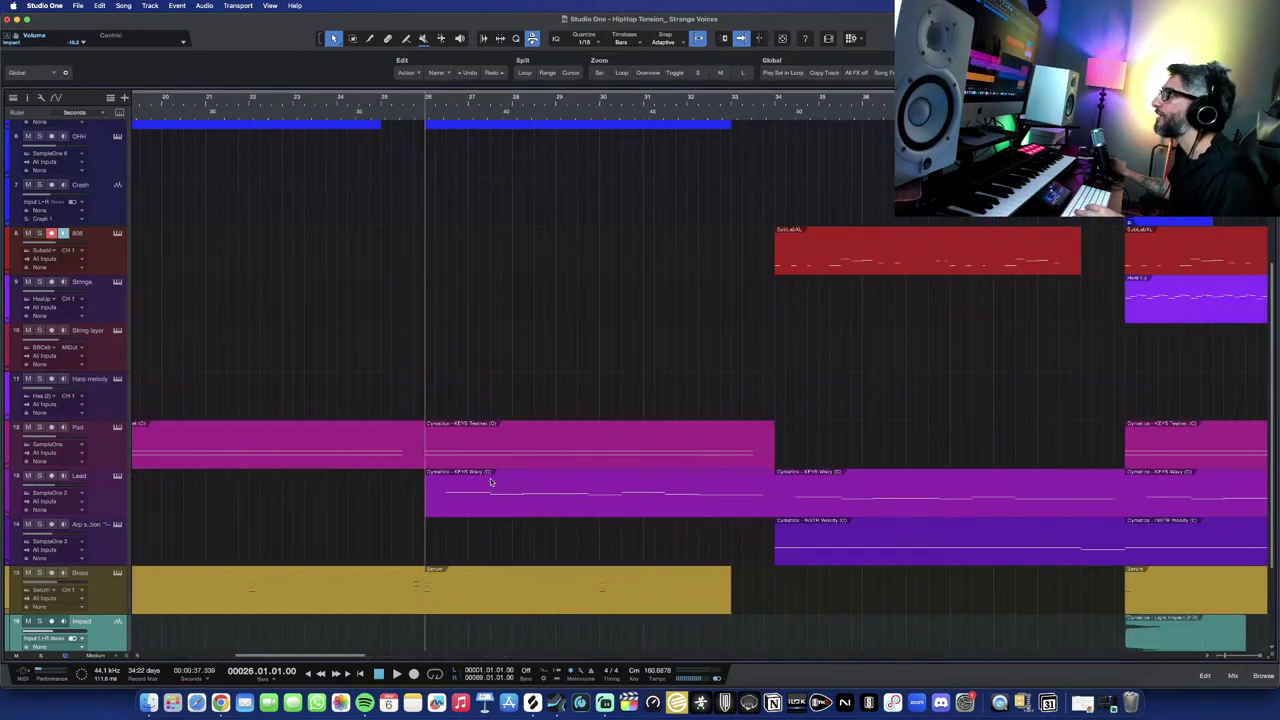
scroll(570, 486, up, 2)
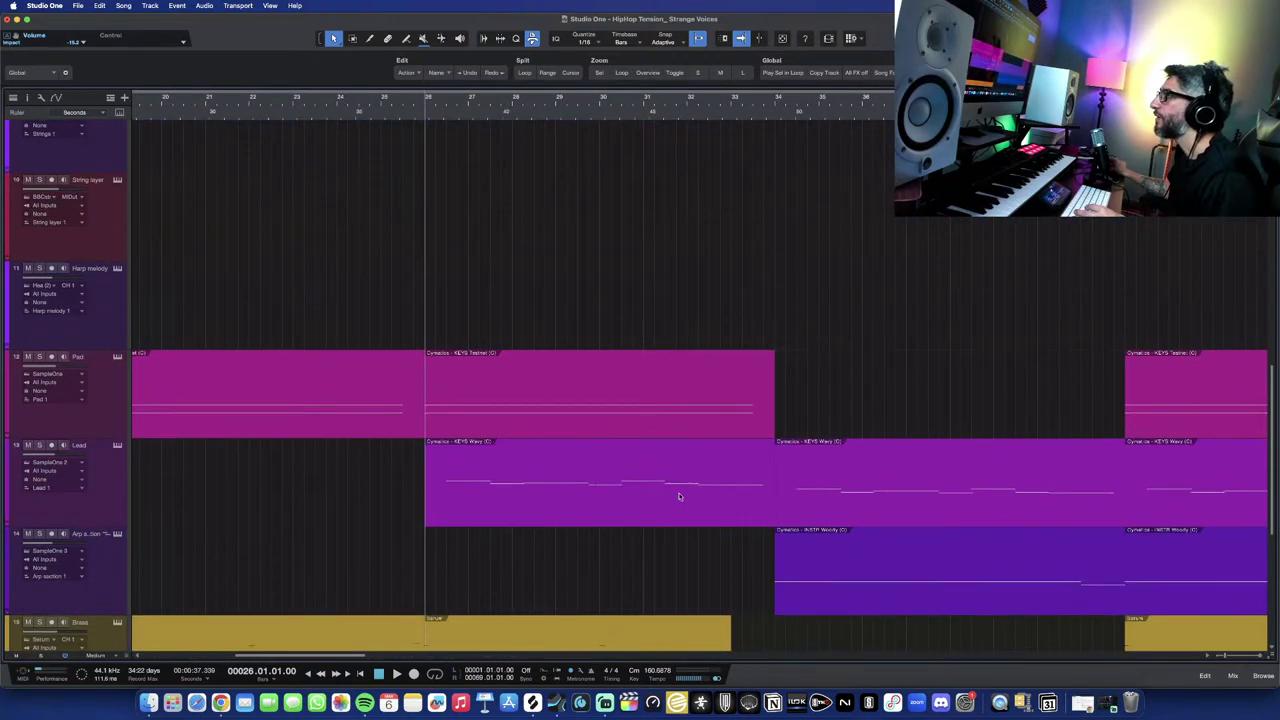
In the browser, preview KEYS Wavy (C).wav from 22 - Melodic One Shot Collection (SORCERY).
click(1263, 676)
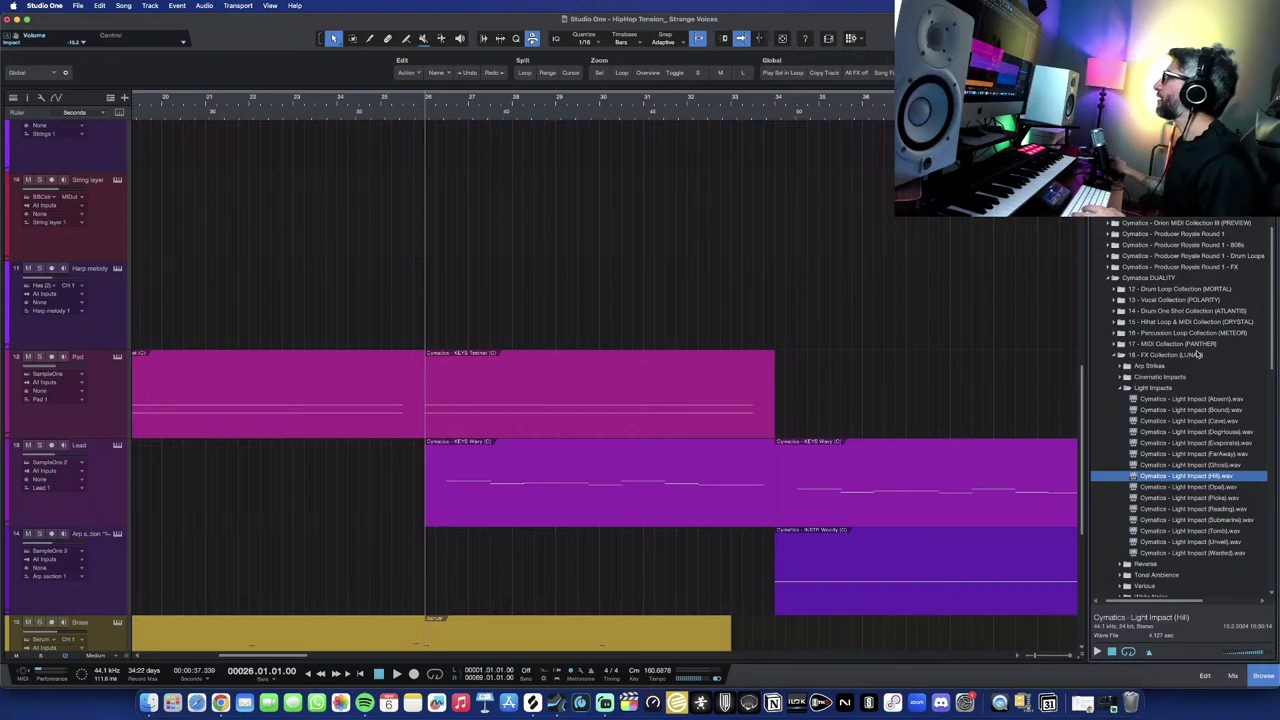
click(1118, 356)
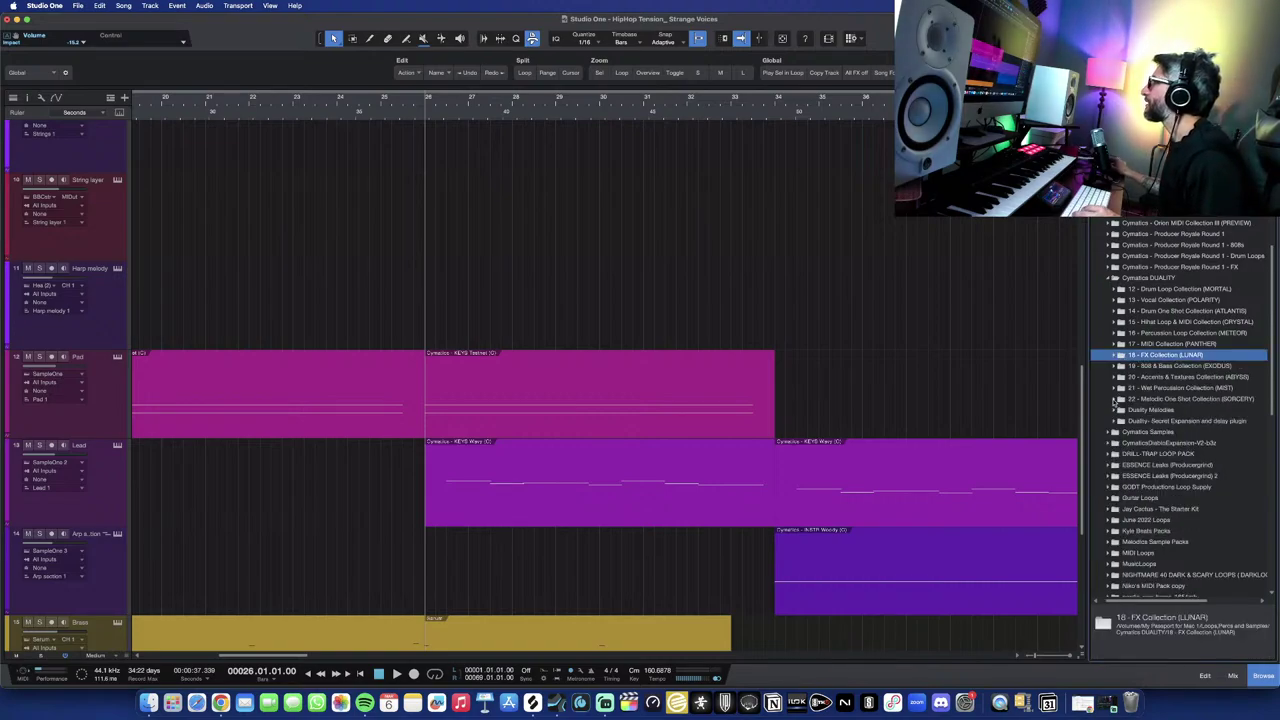
click(1114, 399)
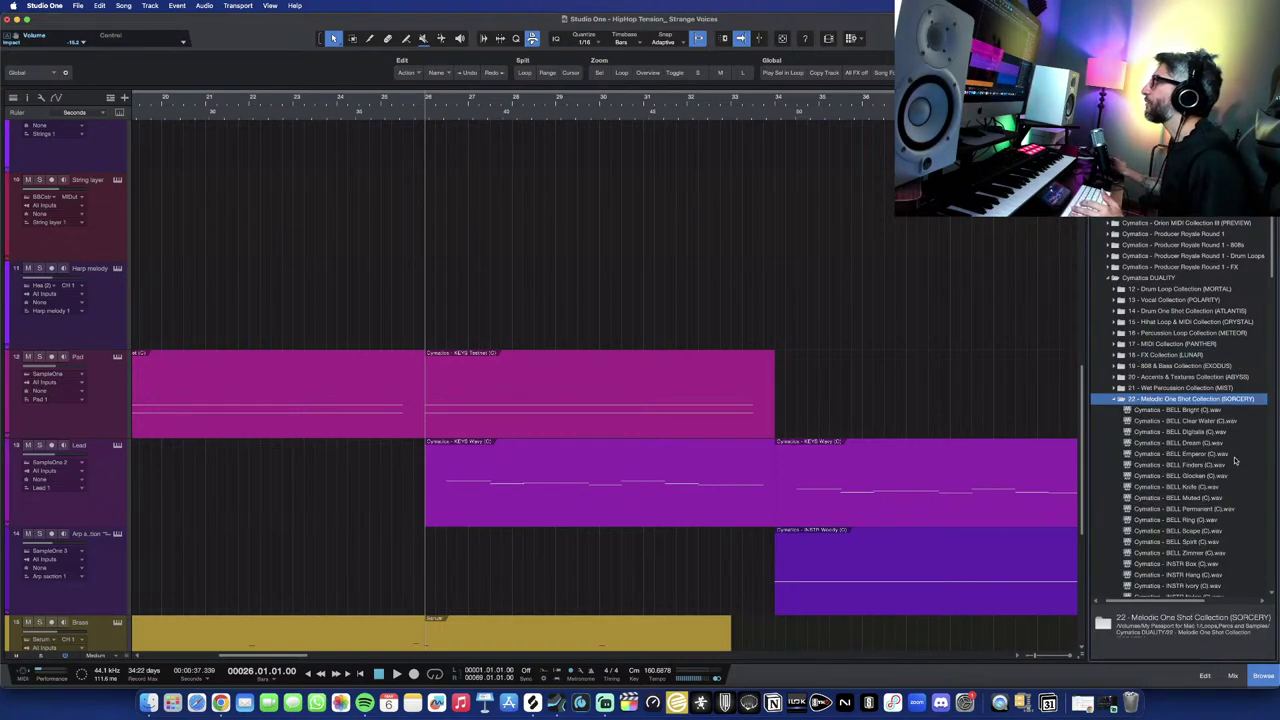
scroll(1231, 470, down, 2)
scroll(1231, 470, down, 10)
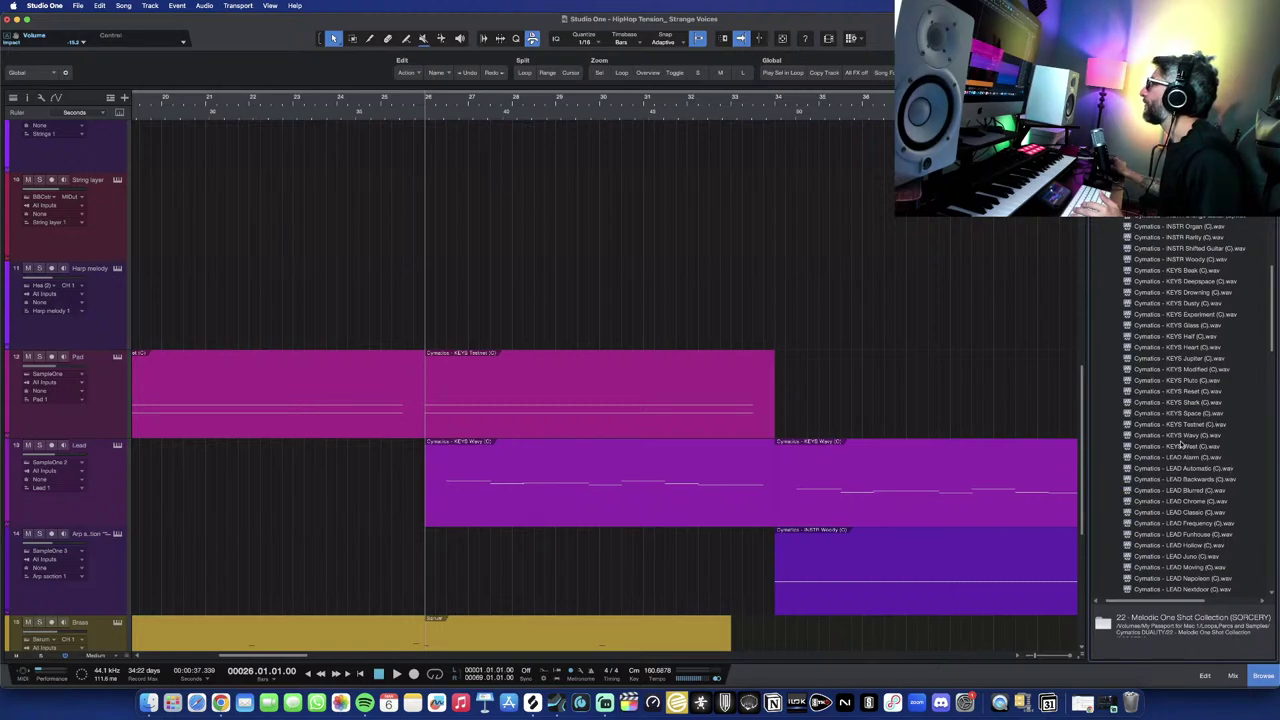
click(1182, 437)
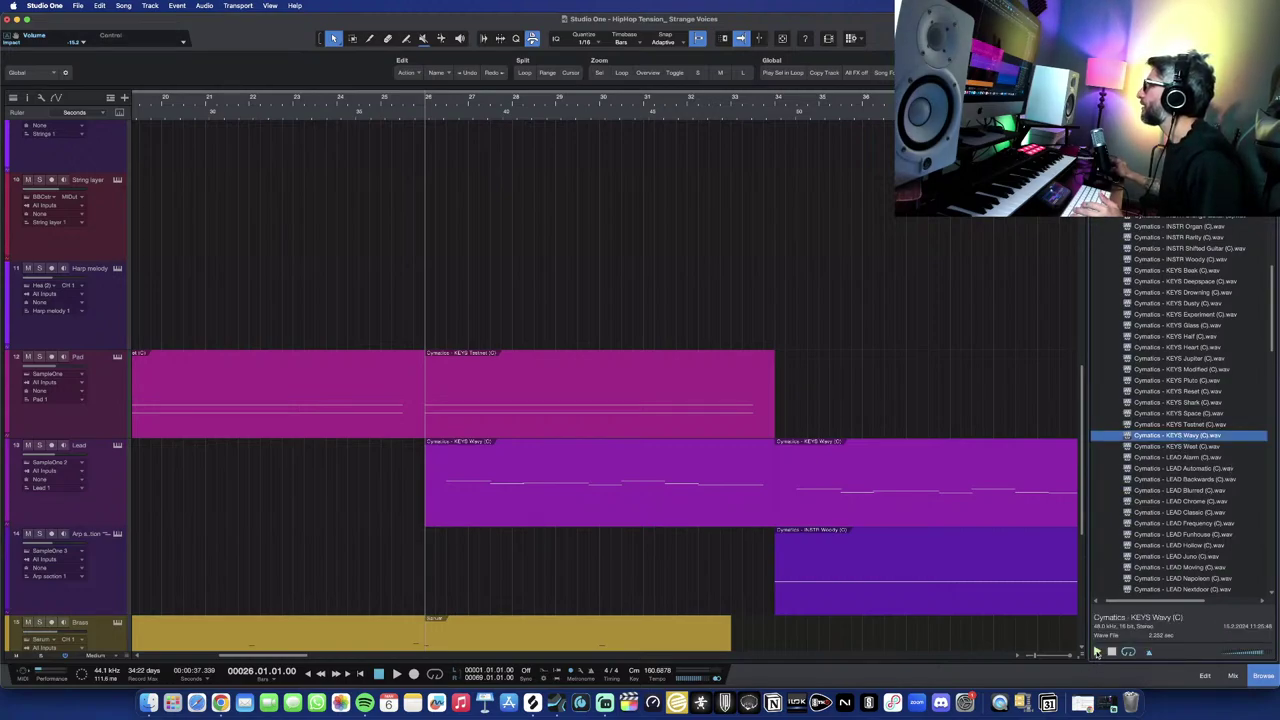
click(1097, 651)
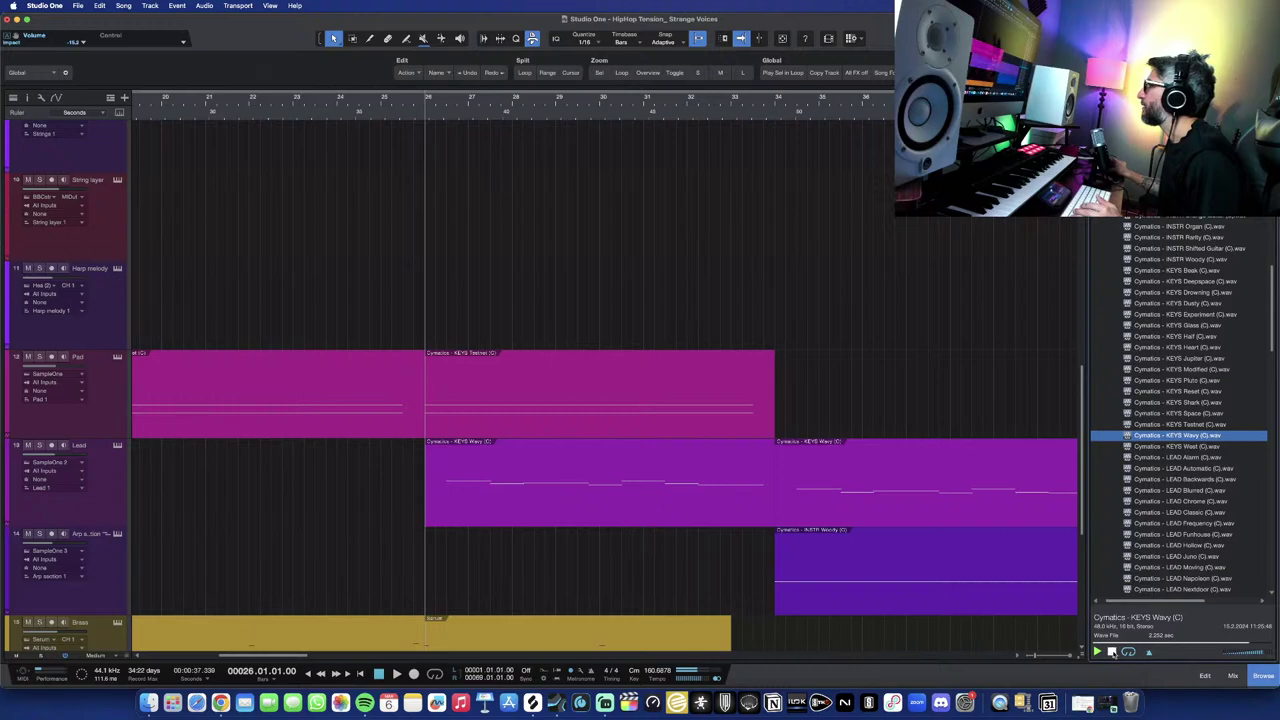
click(1112, 651)
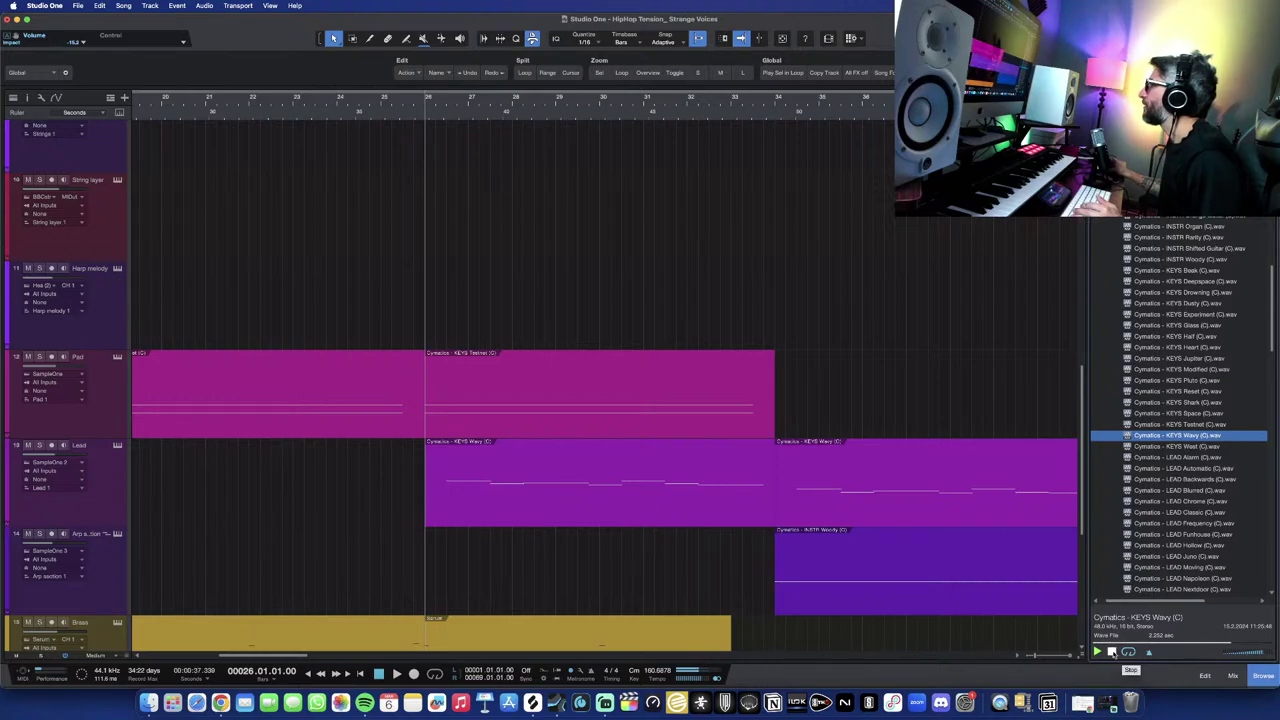
click(1112, 651)
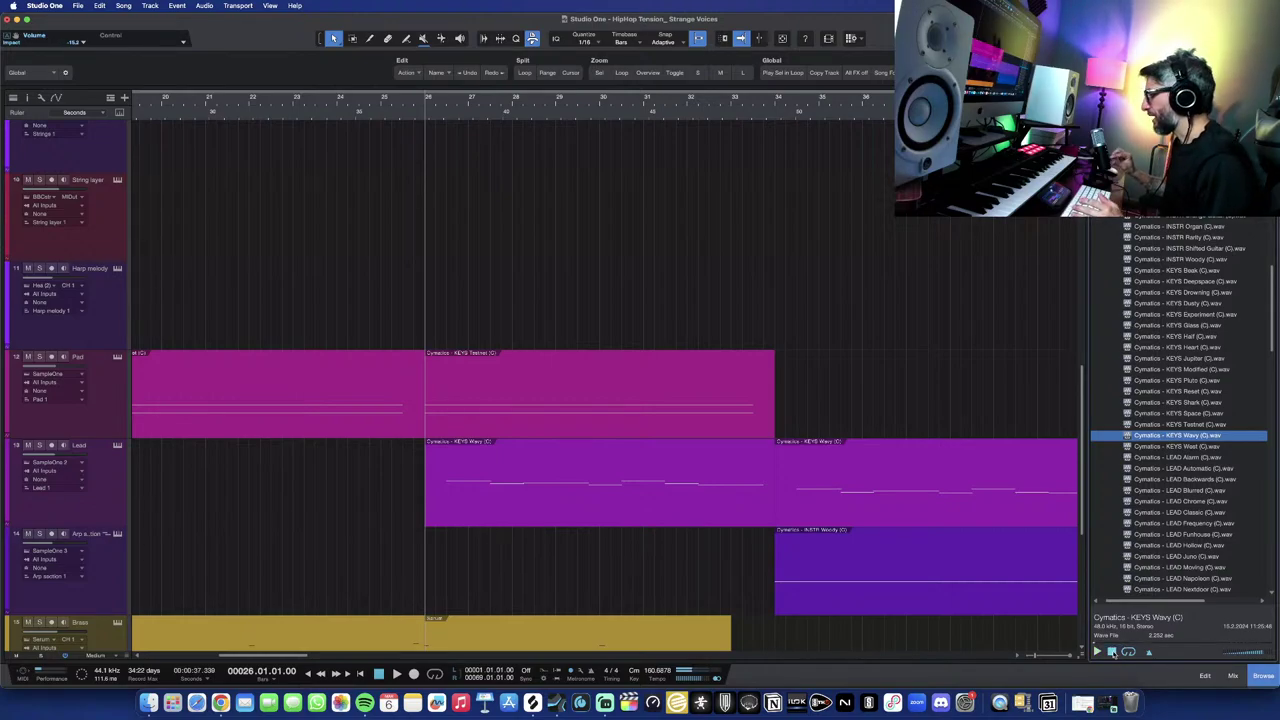
Solo and select the Lead track.
scroll(688, 546, down, 2)
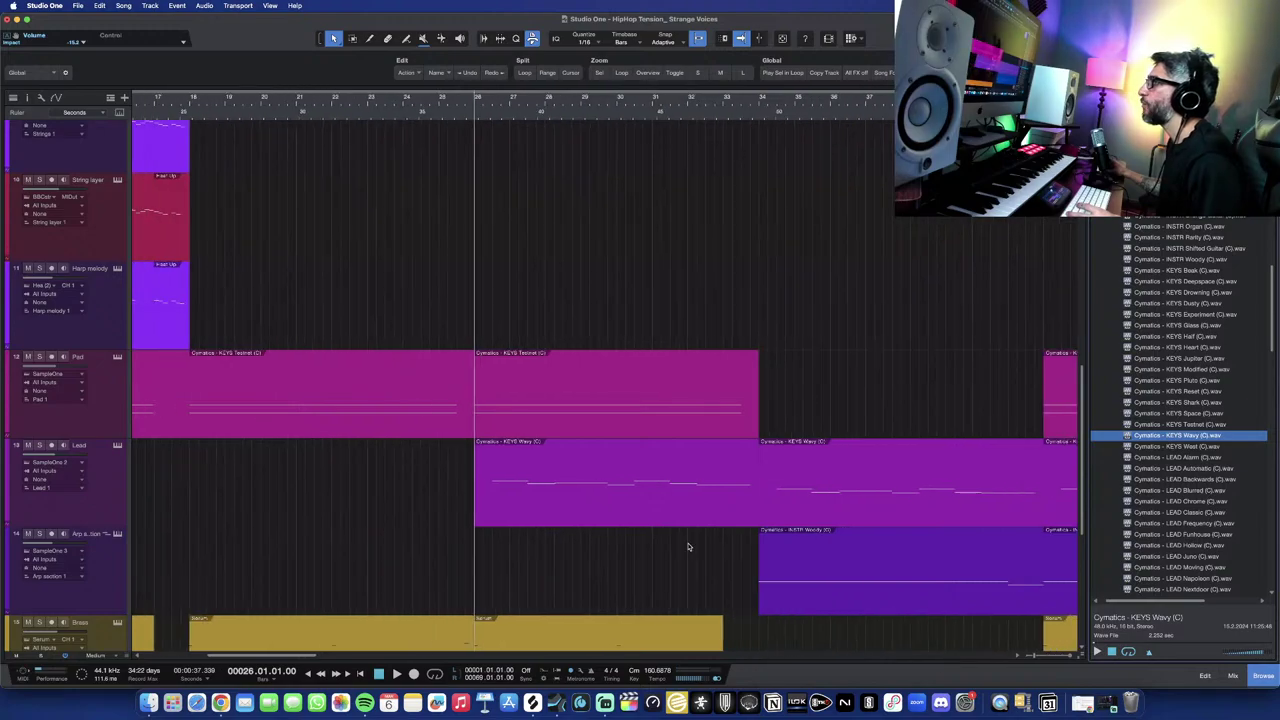
scroll(661, 535, down, 2)
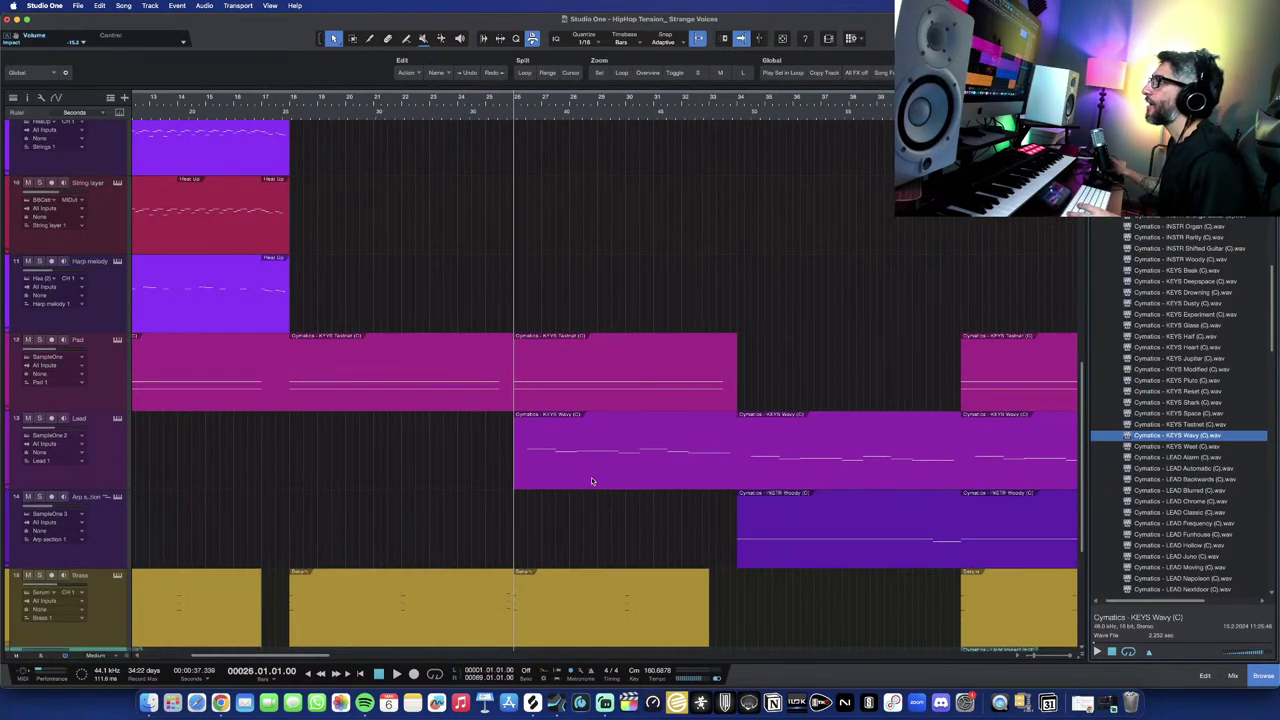
click(42, 420)
click(115, 438)
Open the mixer and inspect the Lead channel's Pro EQ³ settings.
key(F3)
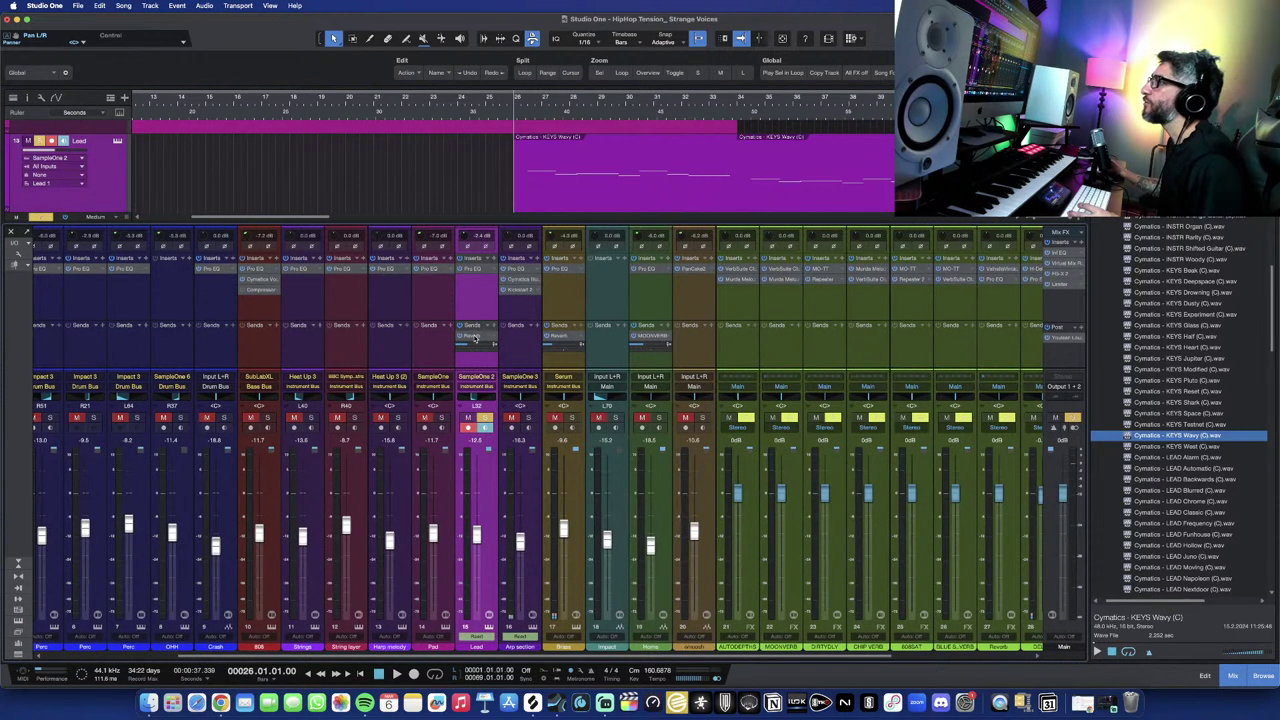
click(478, 271)
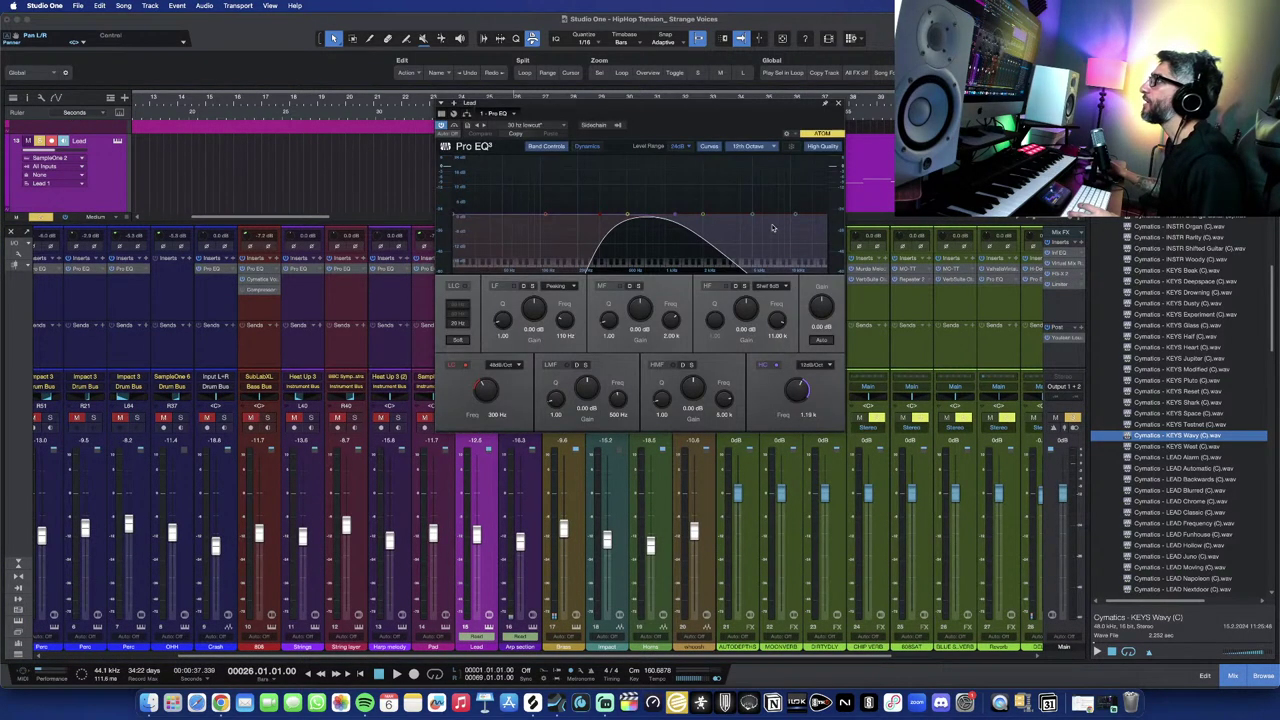
click(838, 104)
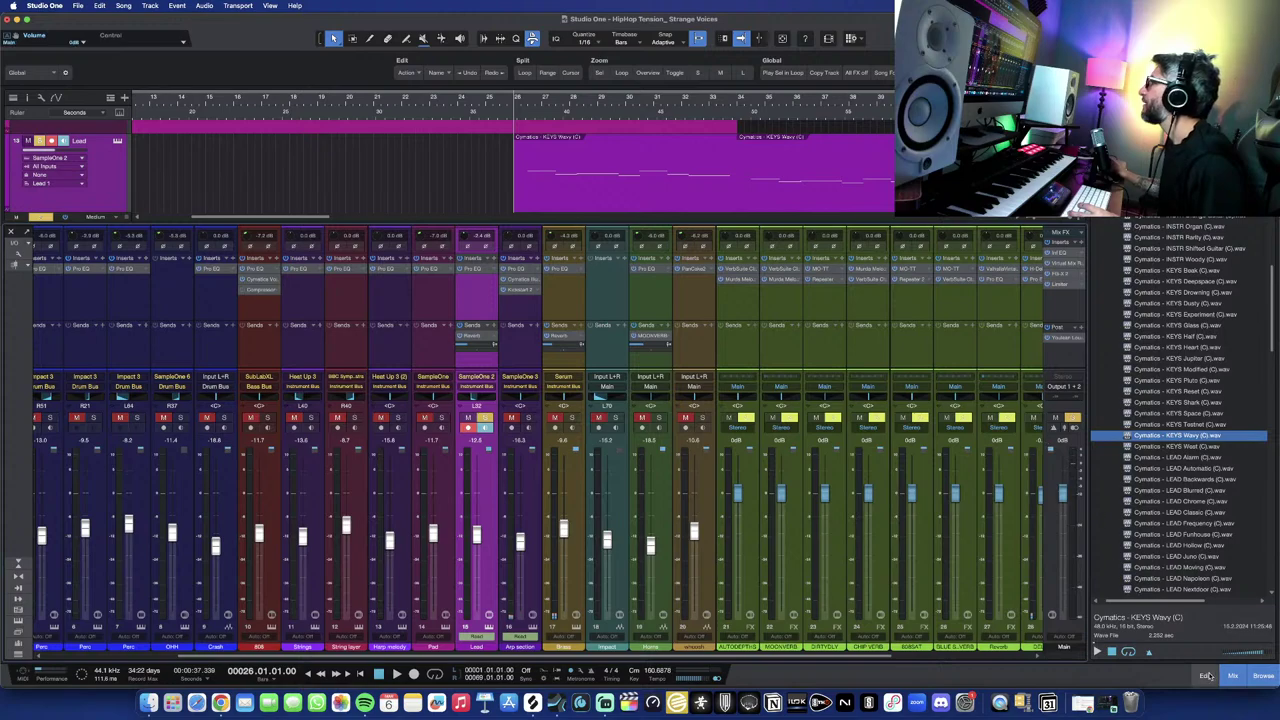
Close the mixer and browser so the arrangement spans the full width.
click(1236, 676)
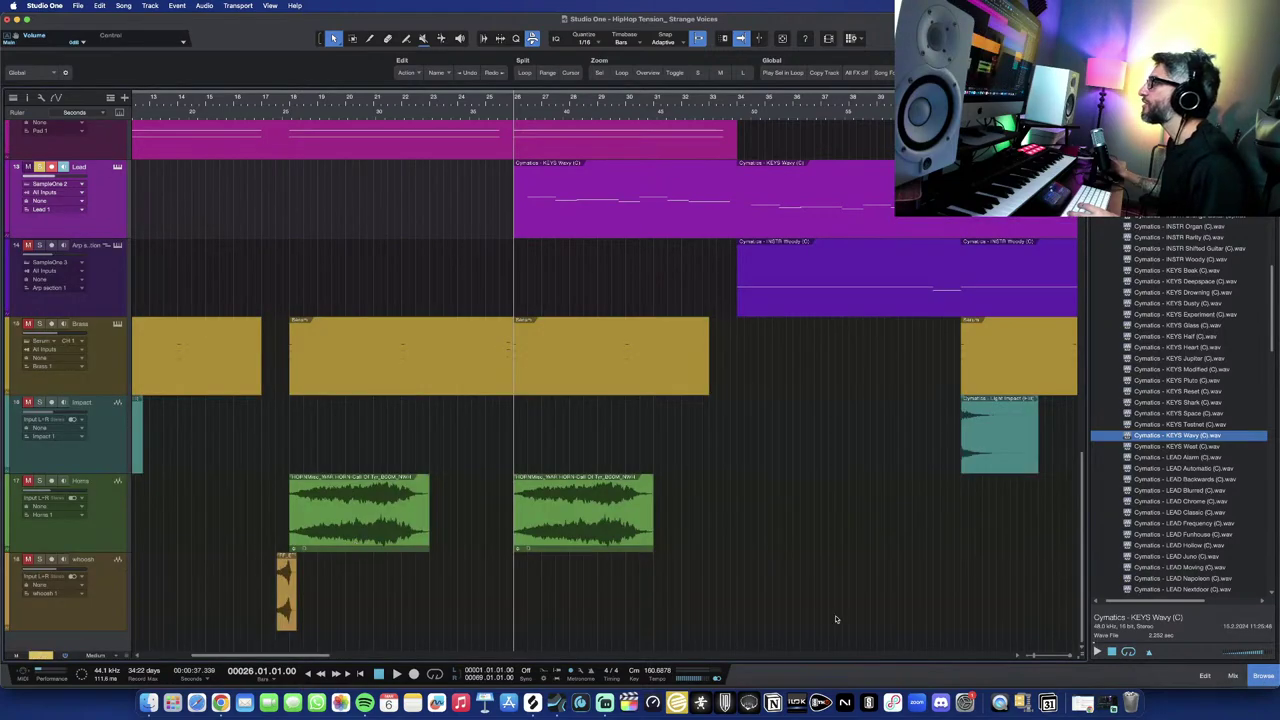
click(1265, 677)
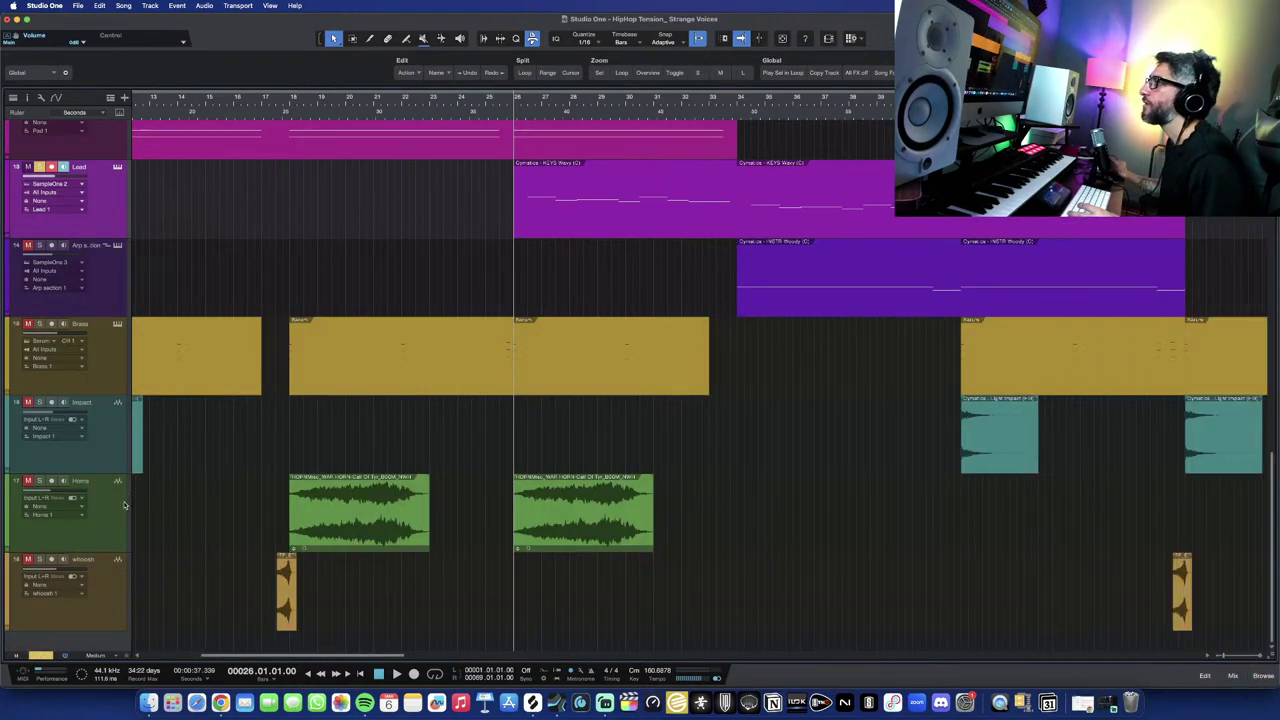
scroll(232, 323, up, 5)
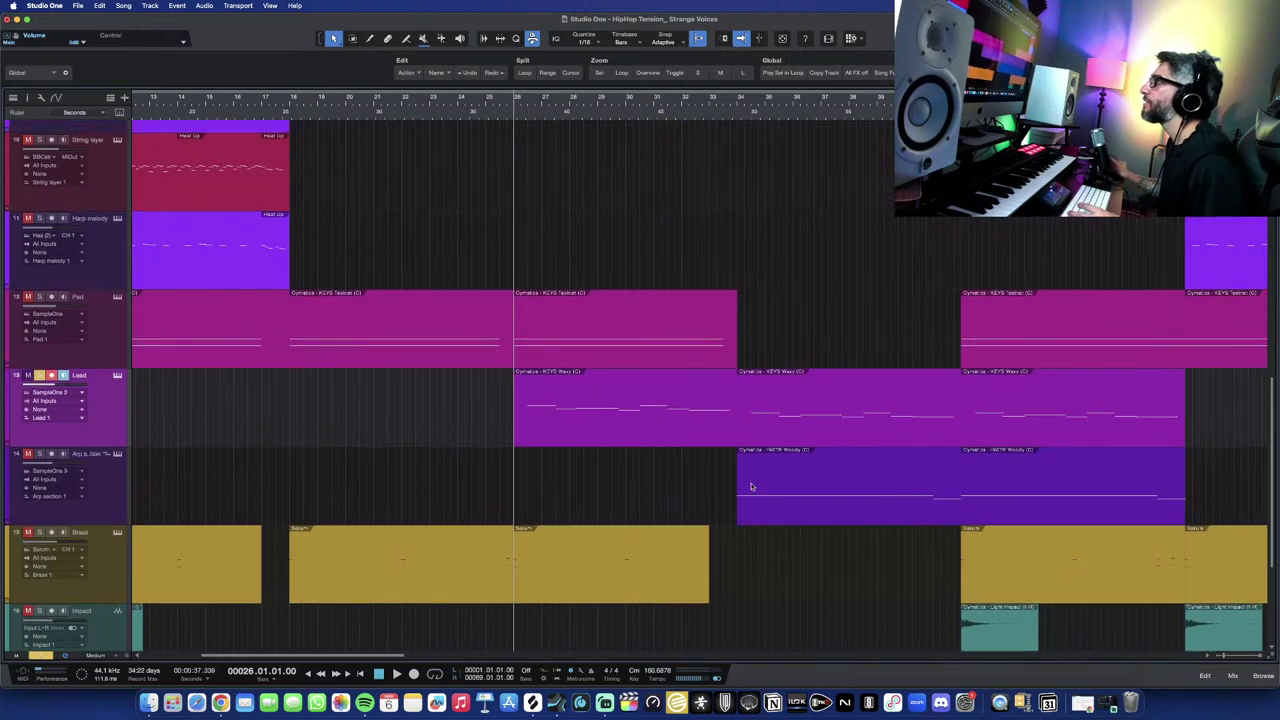
scroll(751, 486, down, 2)
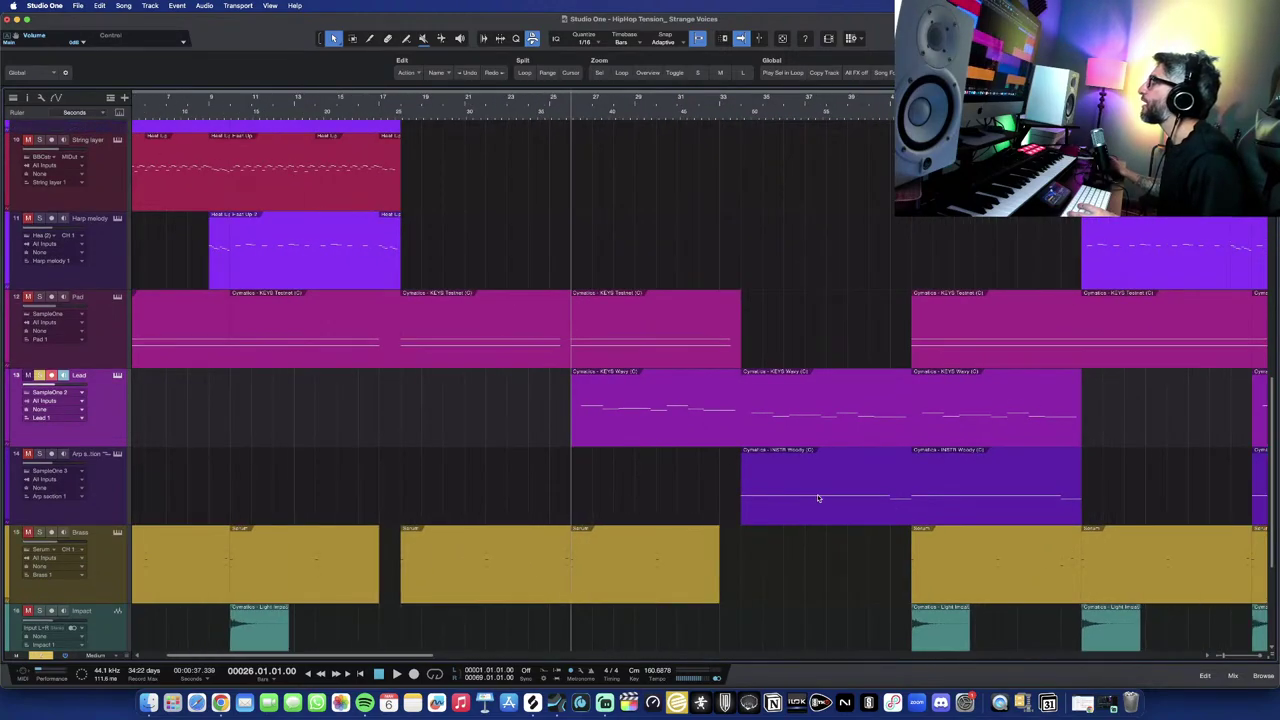
scroll(818, 497, down, 2)
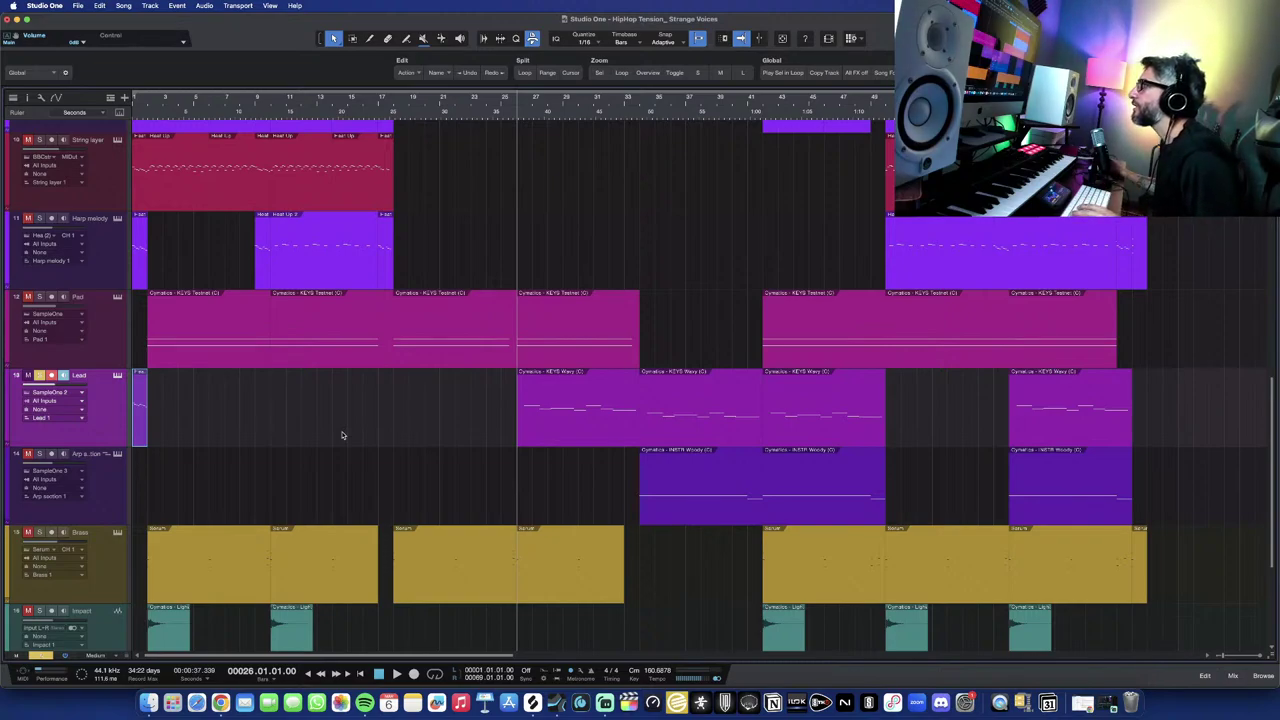
Play the arrangement, then view and close the Lead track's SampleOne XT instrument.
key(space)
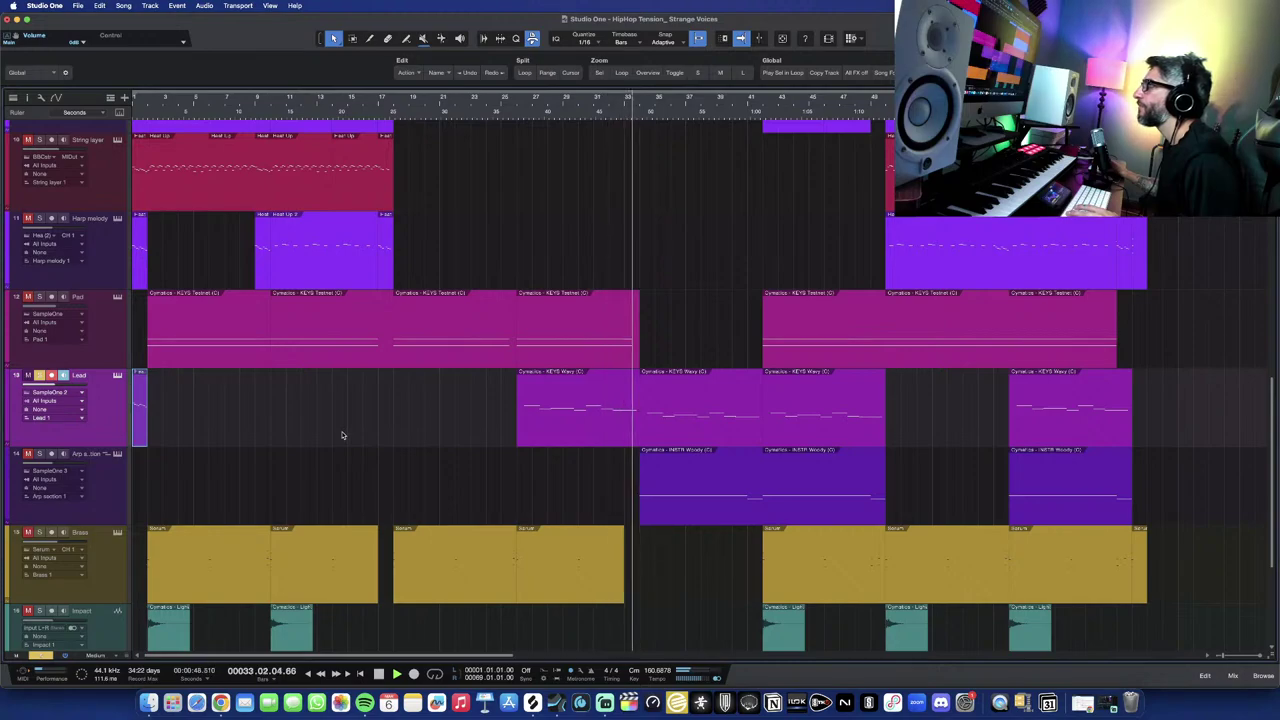
key(space)
click(117, 375)
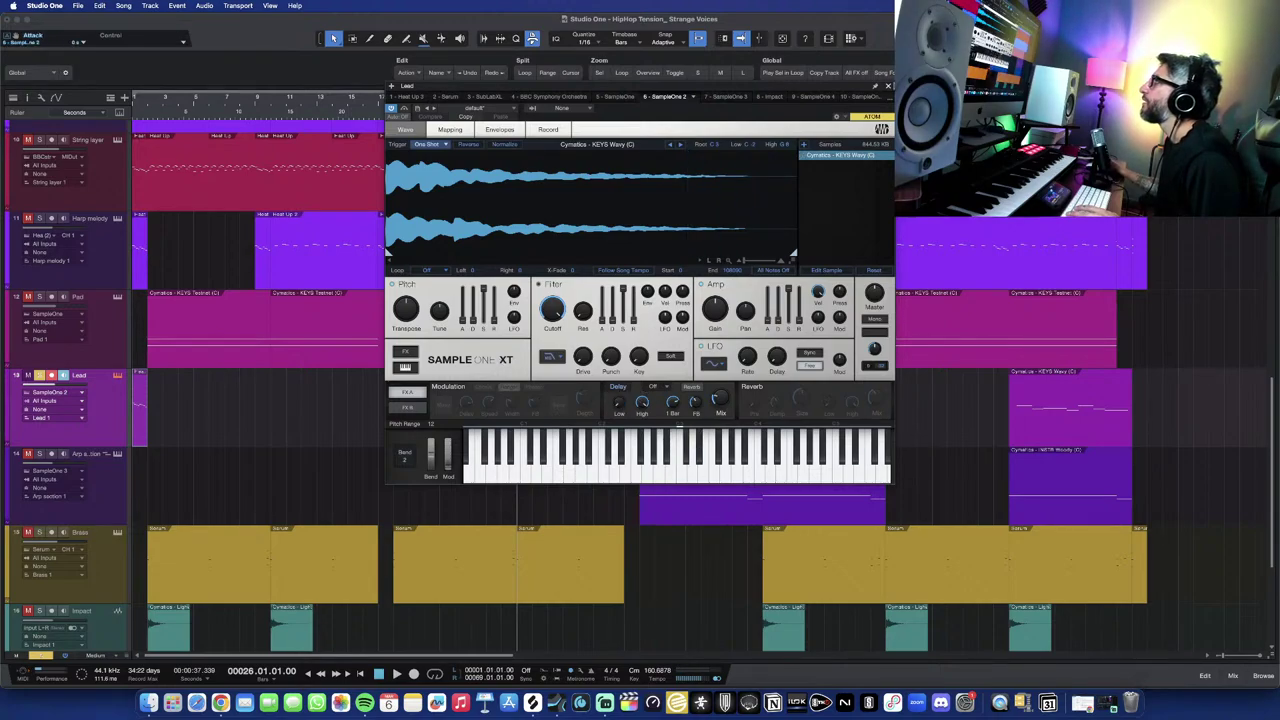
click(889, 87)
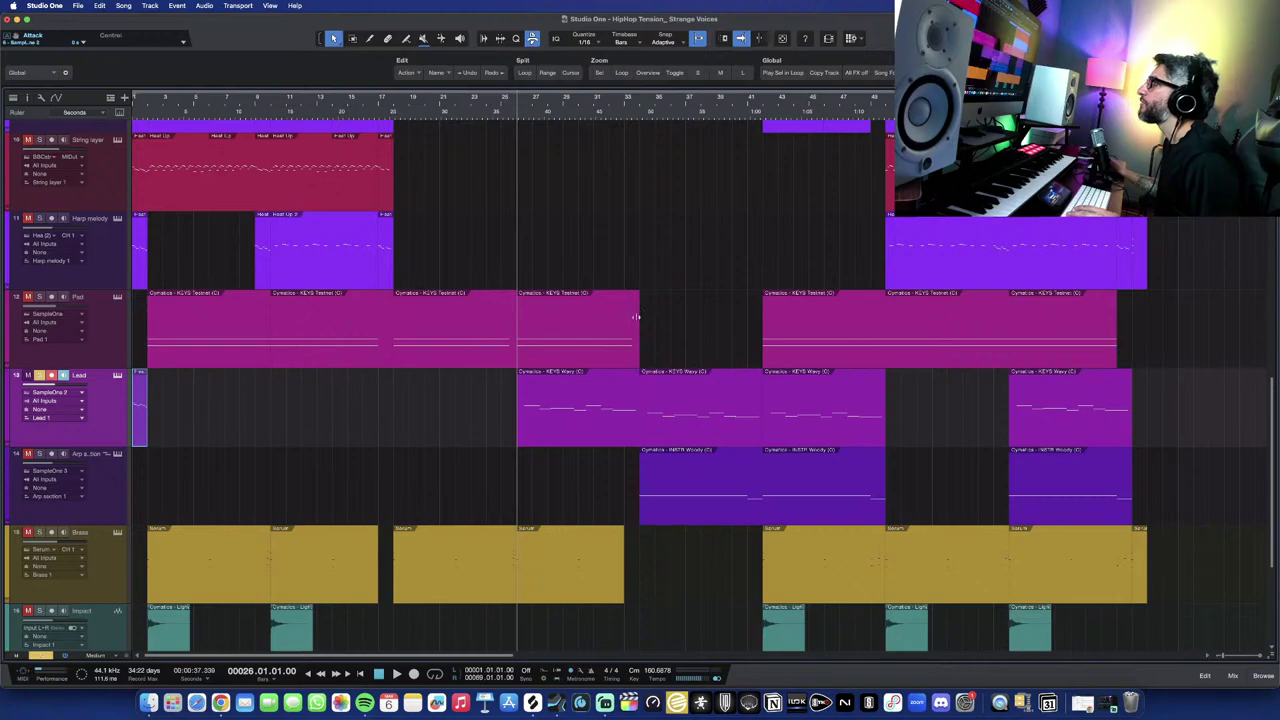
Open the Lead part in the piano roll and play its notes from bar 26.
double_click(562, 402)
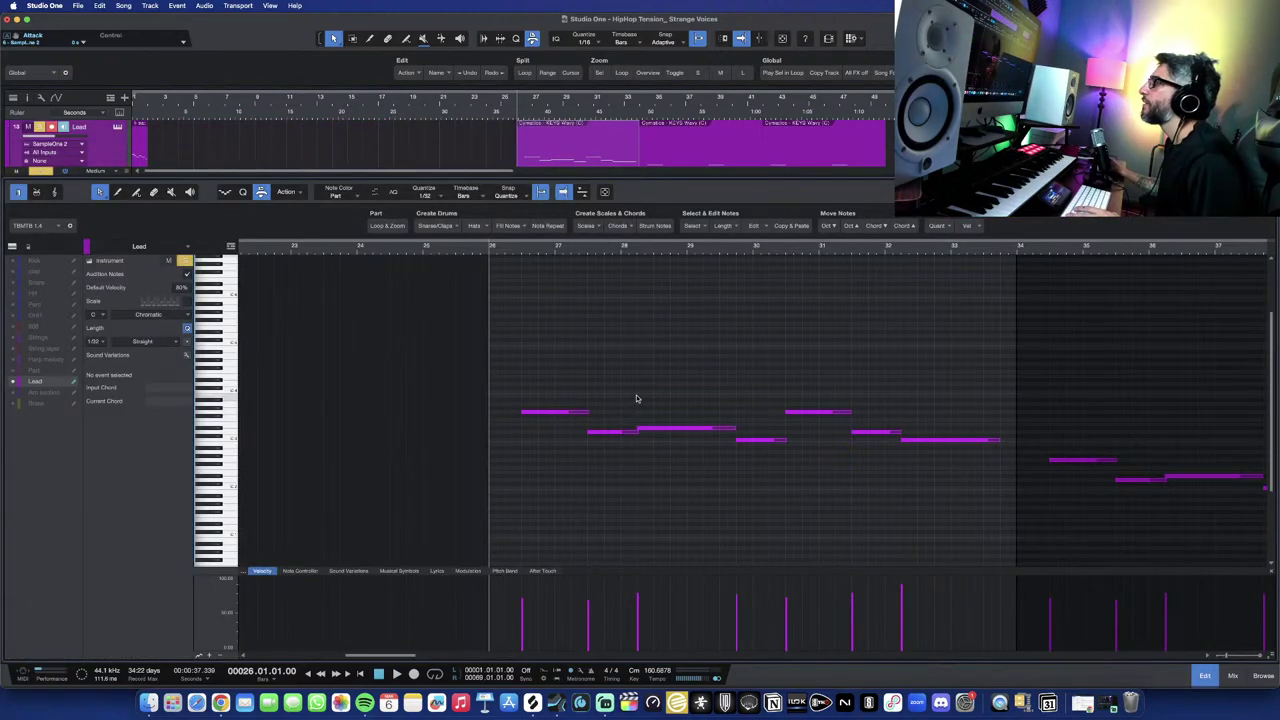
key(space)
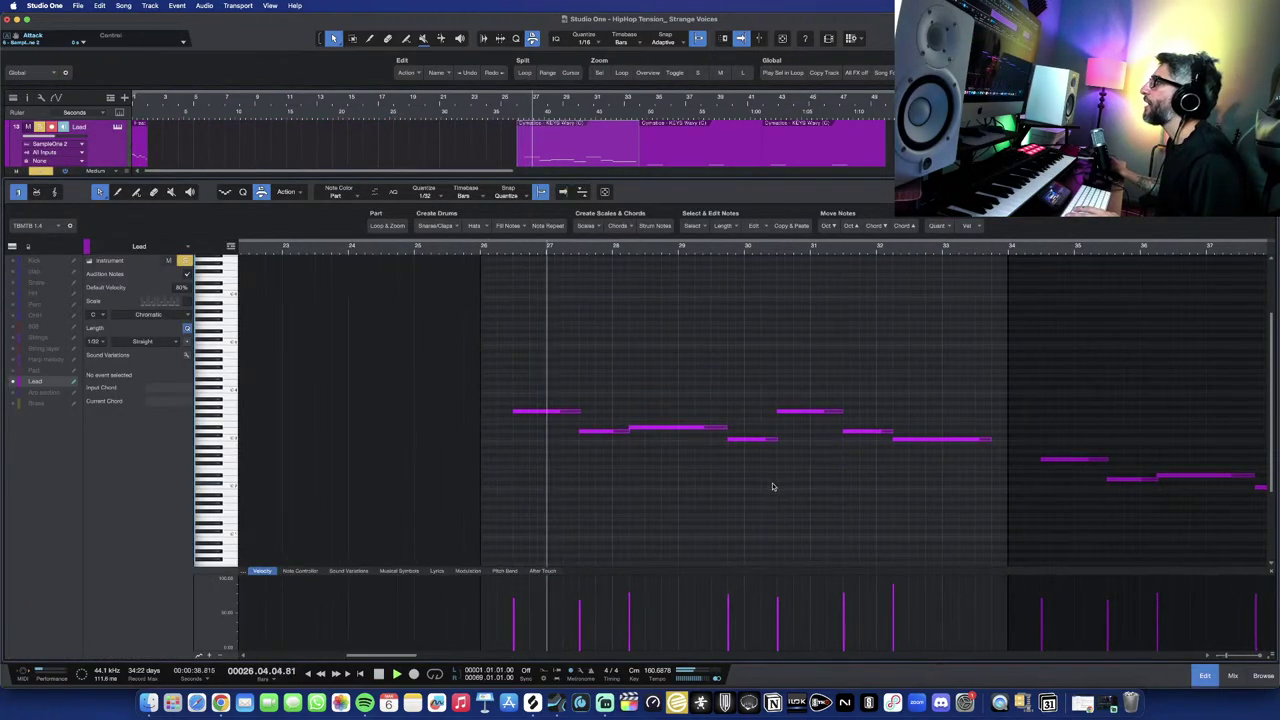
scroll(700, 481, right, 1)
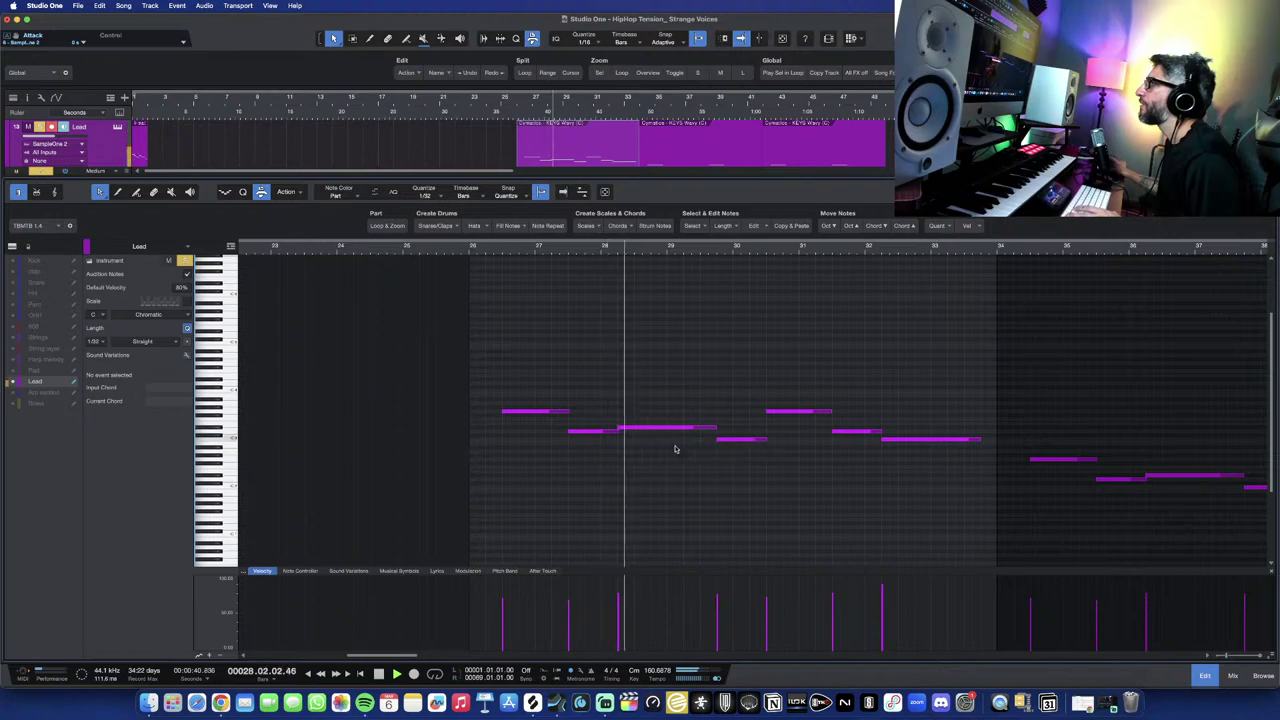
scroll(700, 463, up, 2)
scroll(720, 466, right, 2)
scroll(722, 468, up, 3)
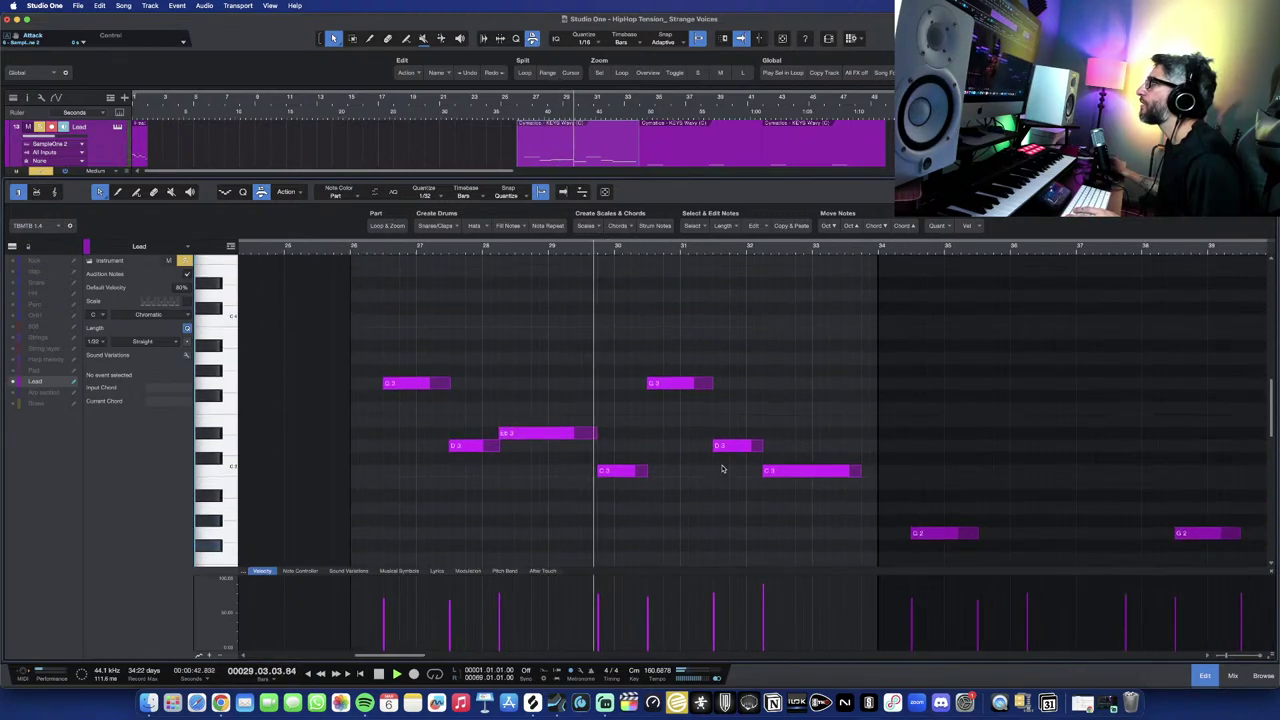
scroll(722, 468, right, 2)
scroll(722, 468, right, 1)
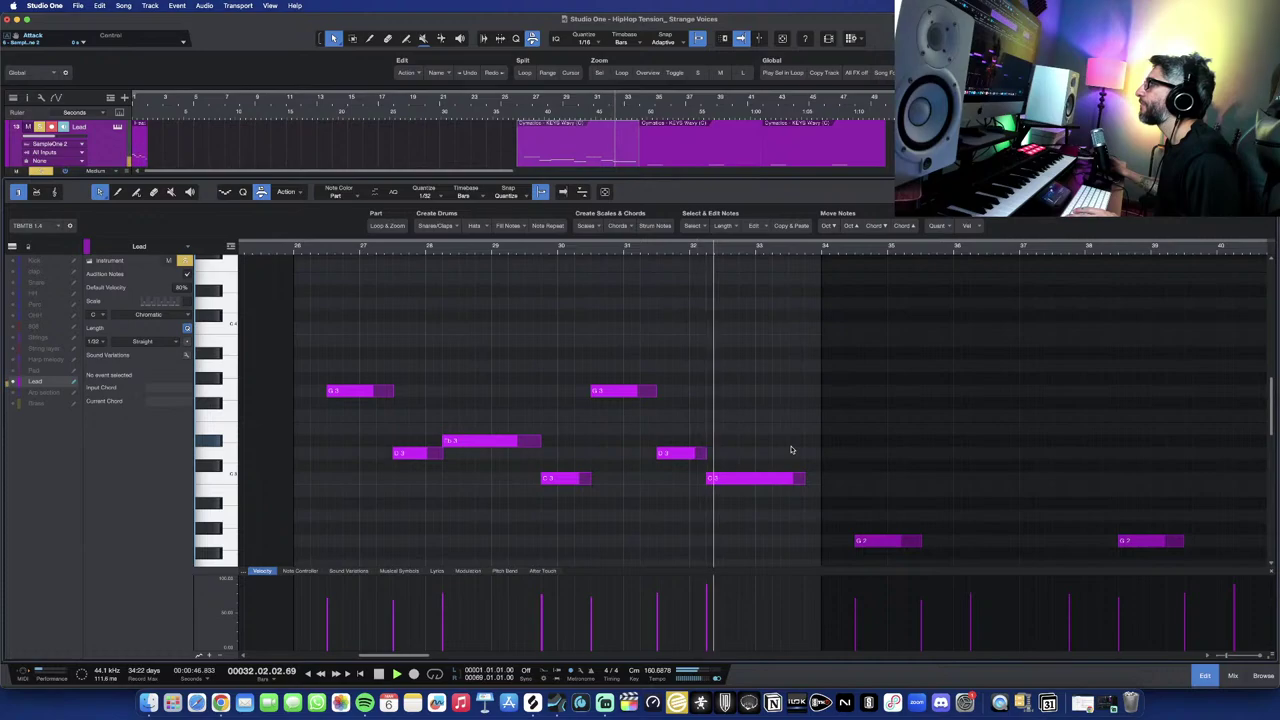
key(space)
Close the piano roll, zoom out with smaller track heights, and solo the Pad track.
key(F2)
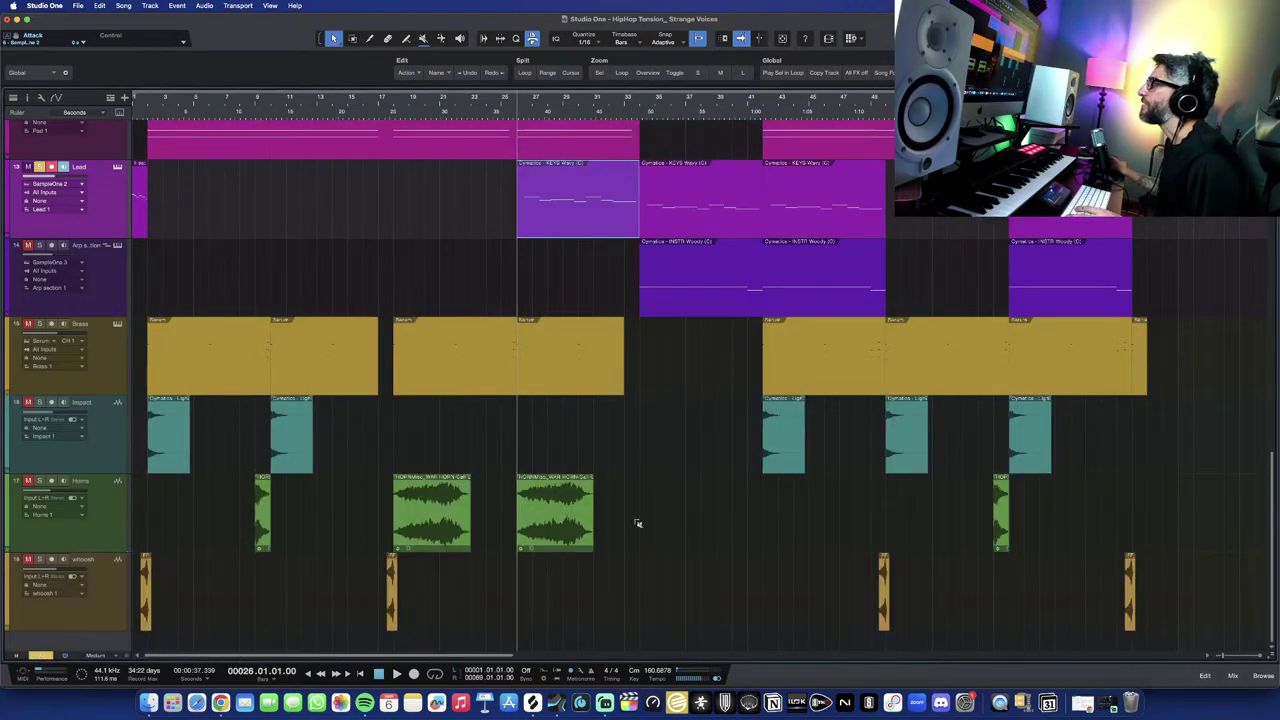
key(w)
key(alt+w)
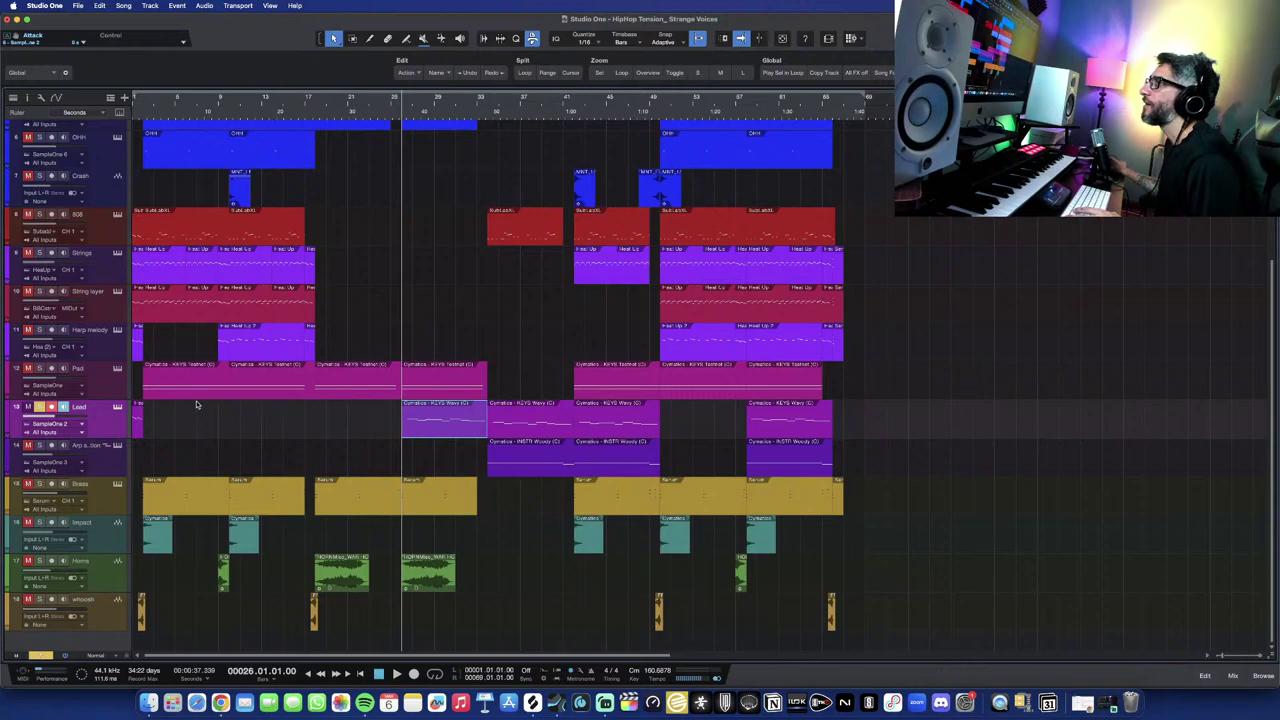
scroll(60, 406, up, 2)
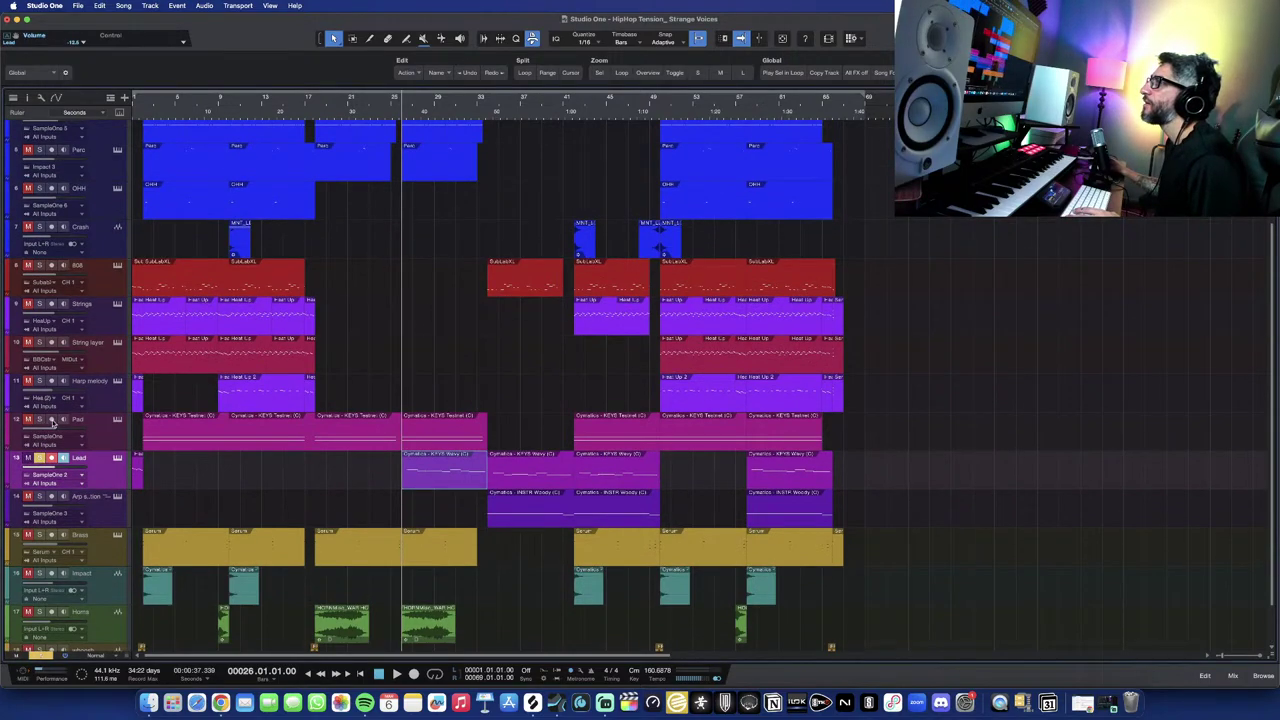
click(40, 420)
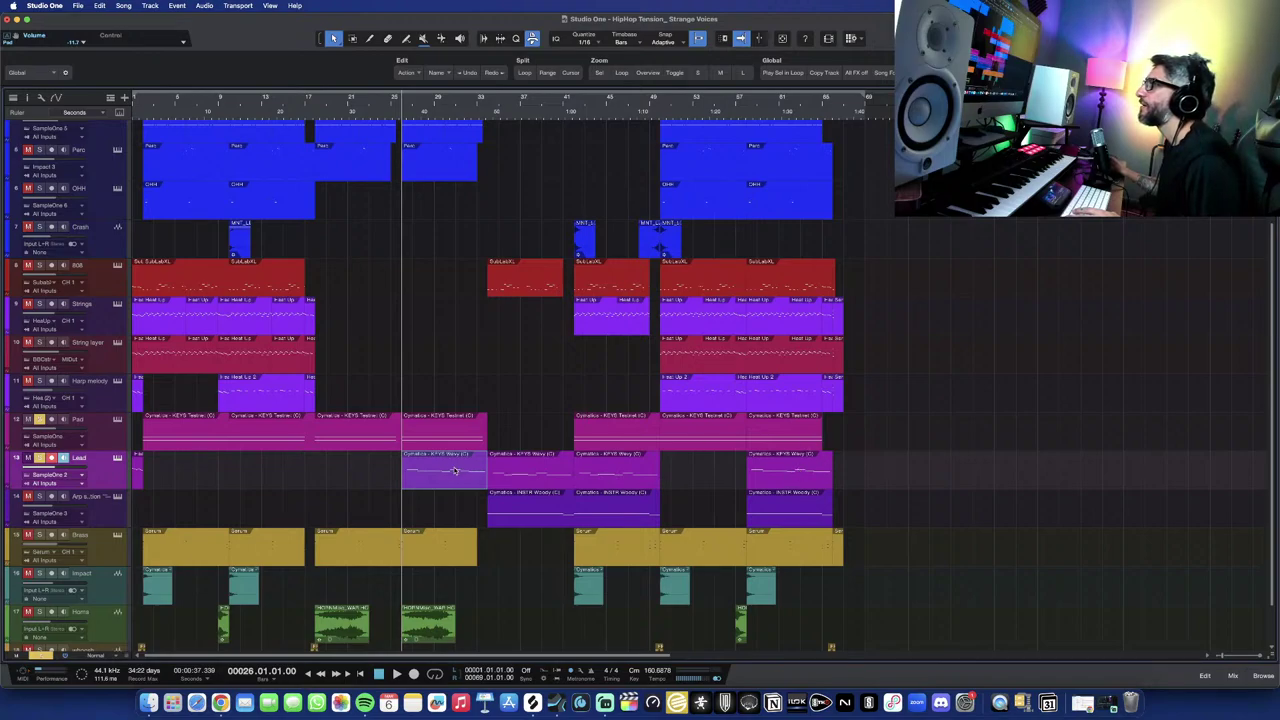
Play the arrangement through bar 49, then stop back at bar 26.
key(space)
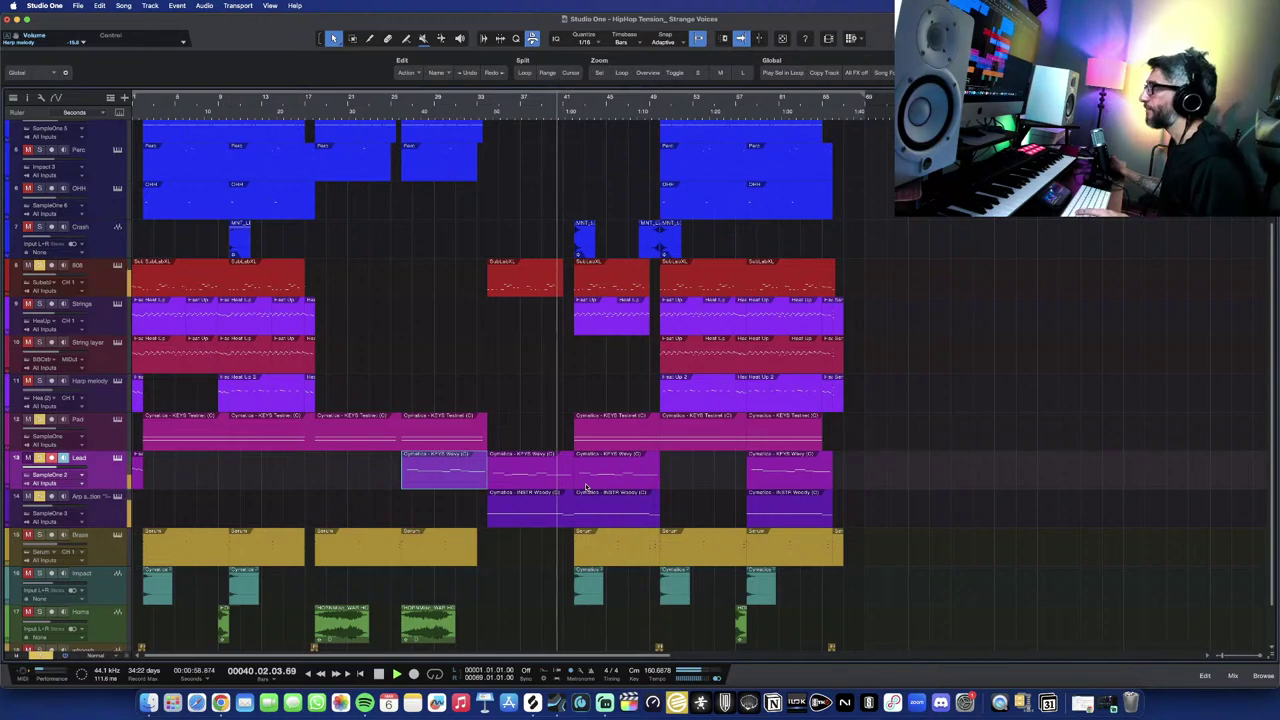
key(w)
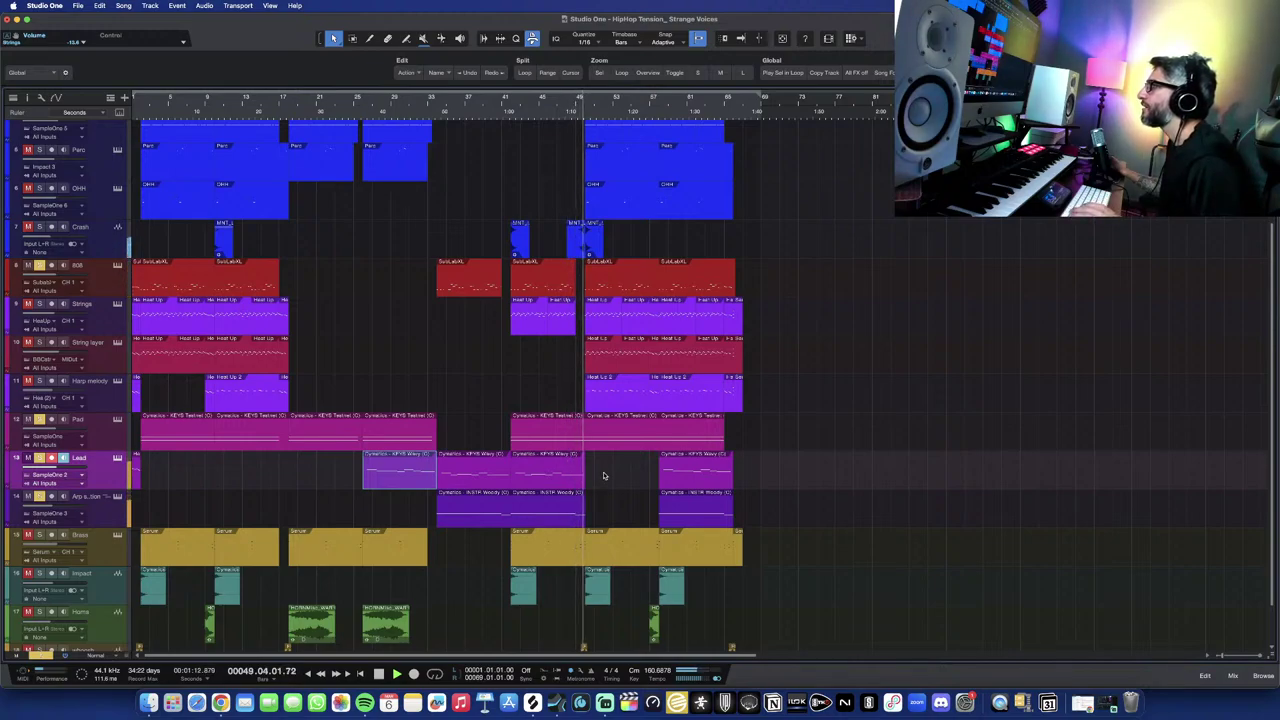
key(slash)
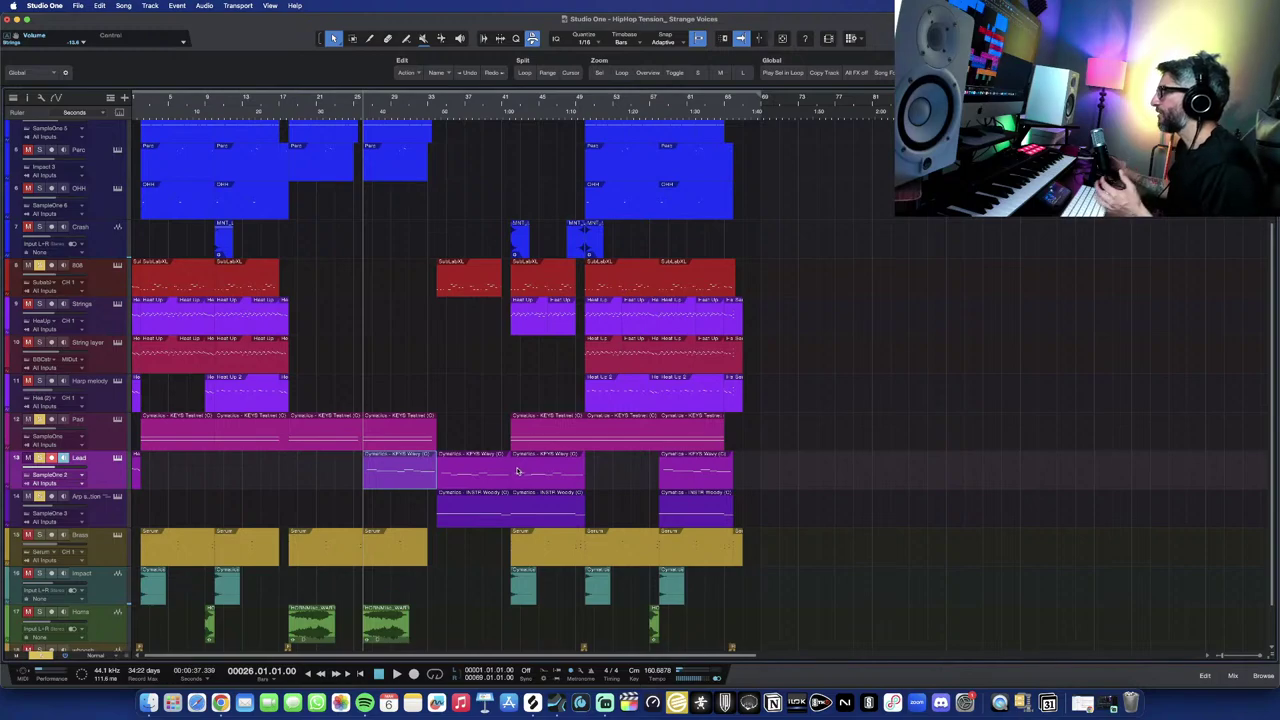
key(w)
key(w)
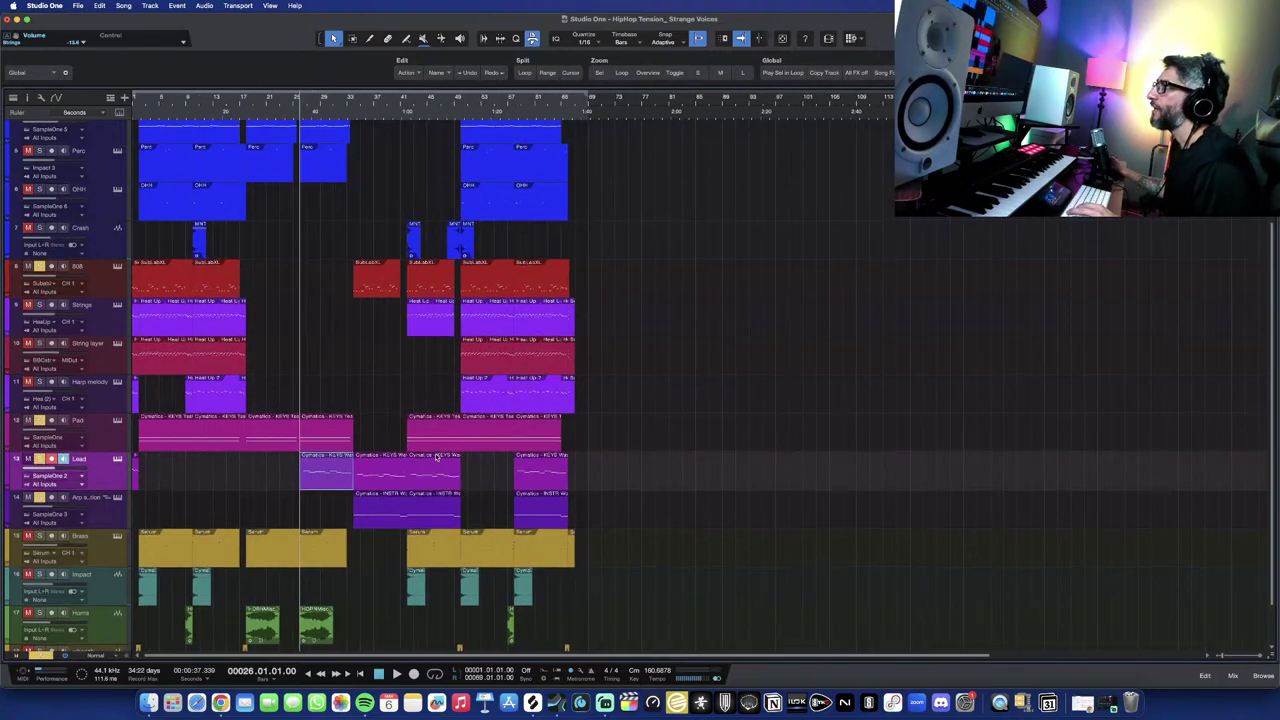
key(shift+e)
key(shift+w)
scroll(435, 457, down, 1)
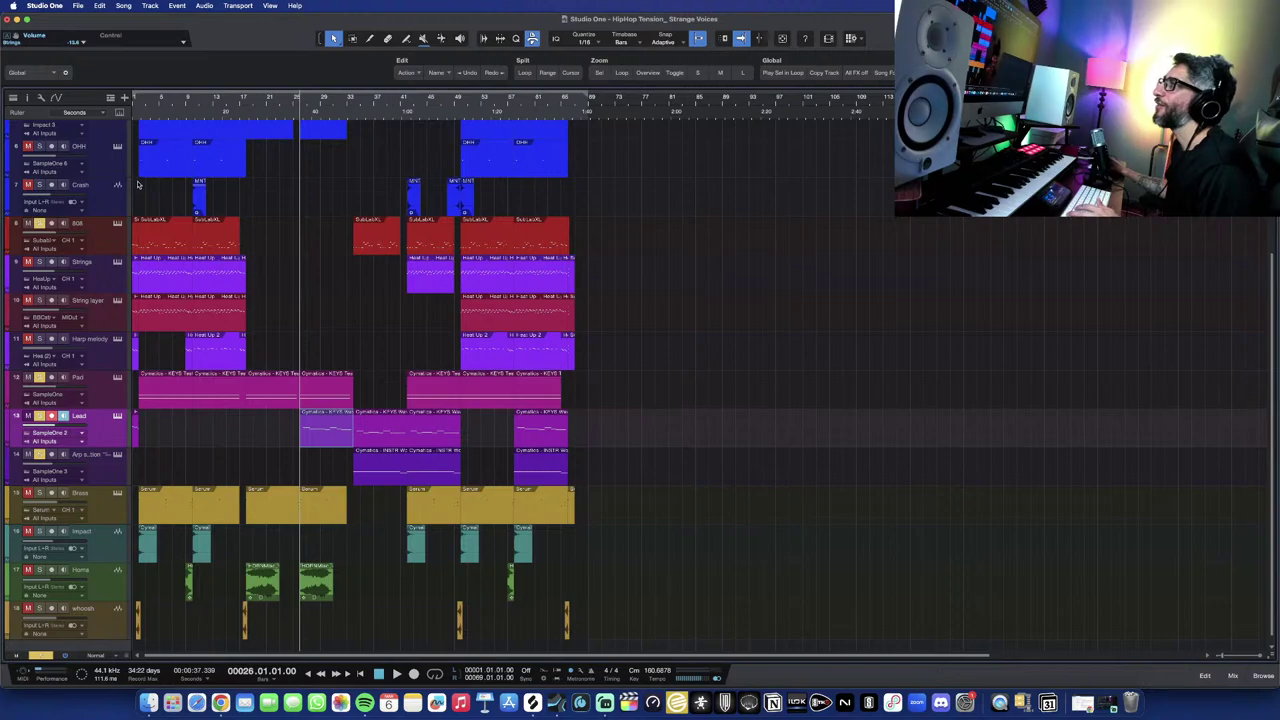
Move the playback start to bar 2 and zoom in with taller tracks.
click(143, 106)
key(e)
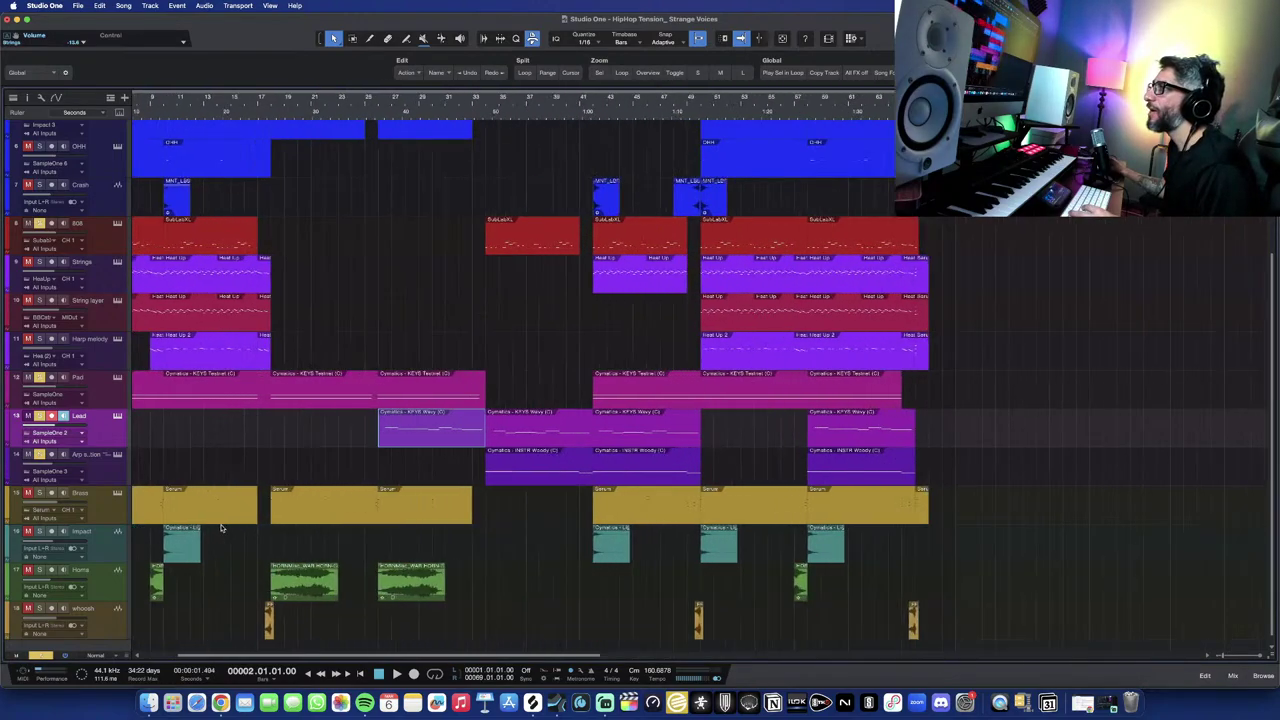
key(alt+e)
key(e)
key(e)
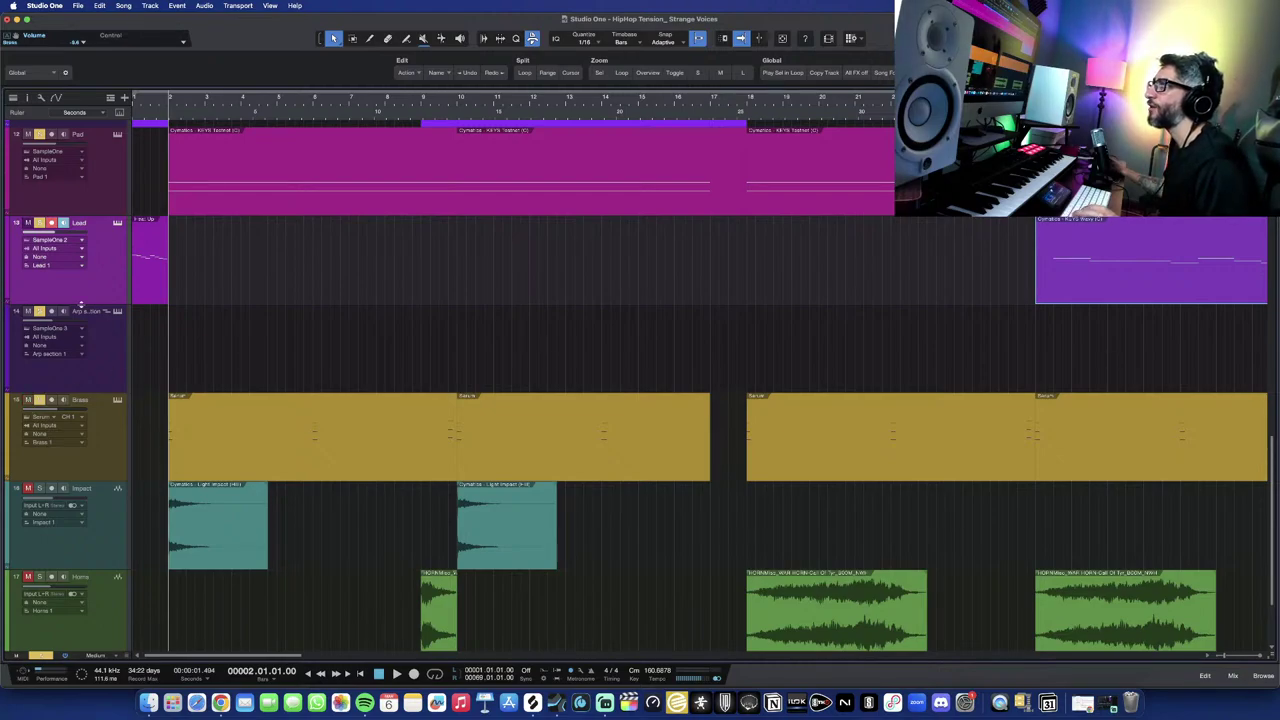
Select the Lead and Arp tracks, then solo only the Brass track.
click(65, 296)
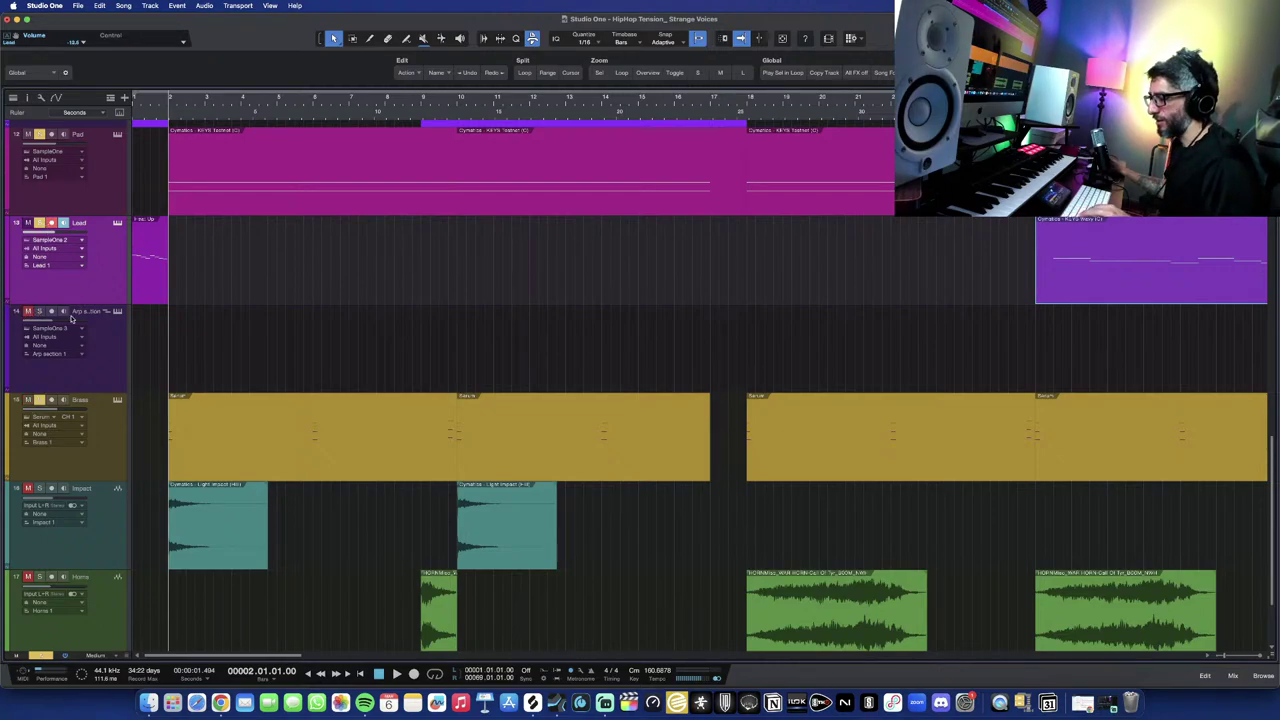
click(69, 324)
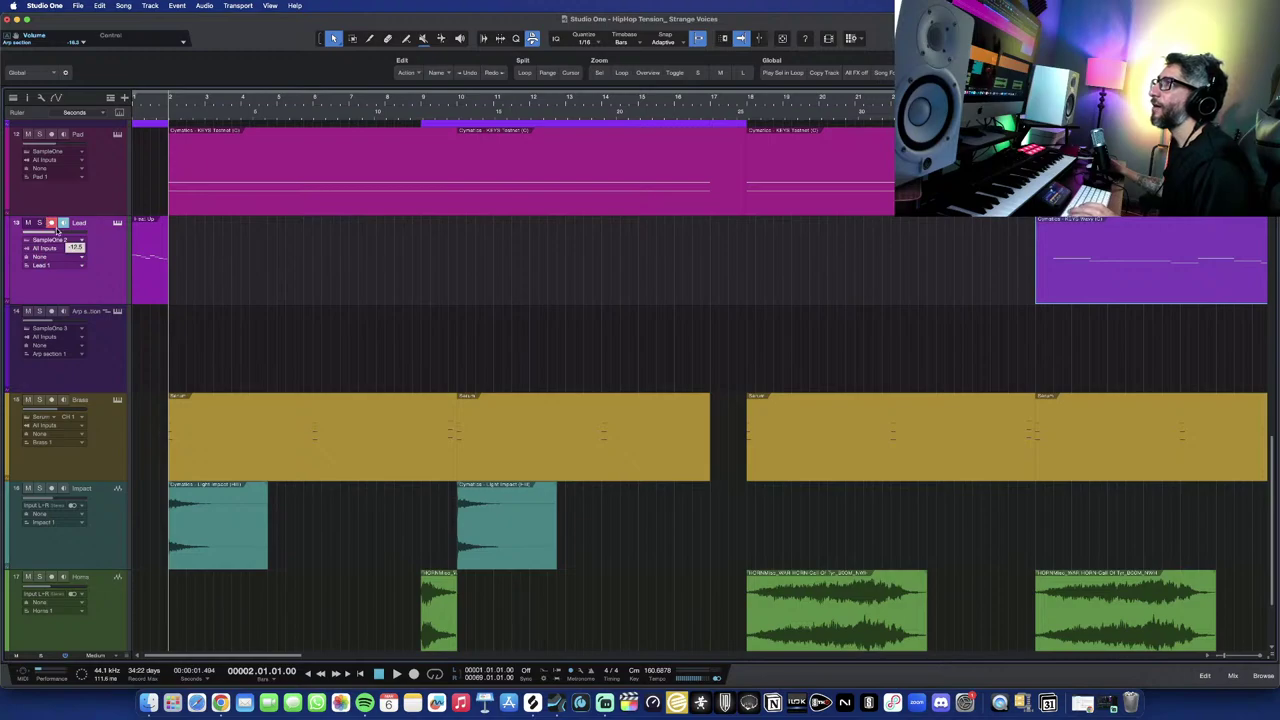
click(39, 400)
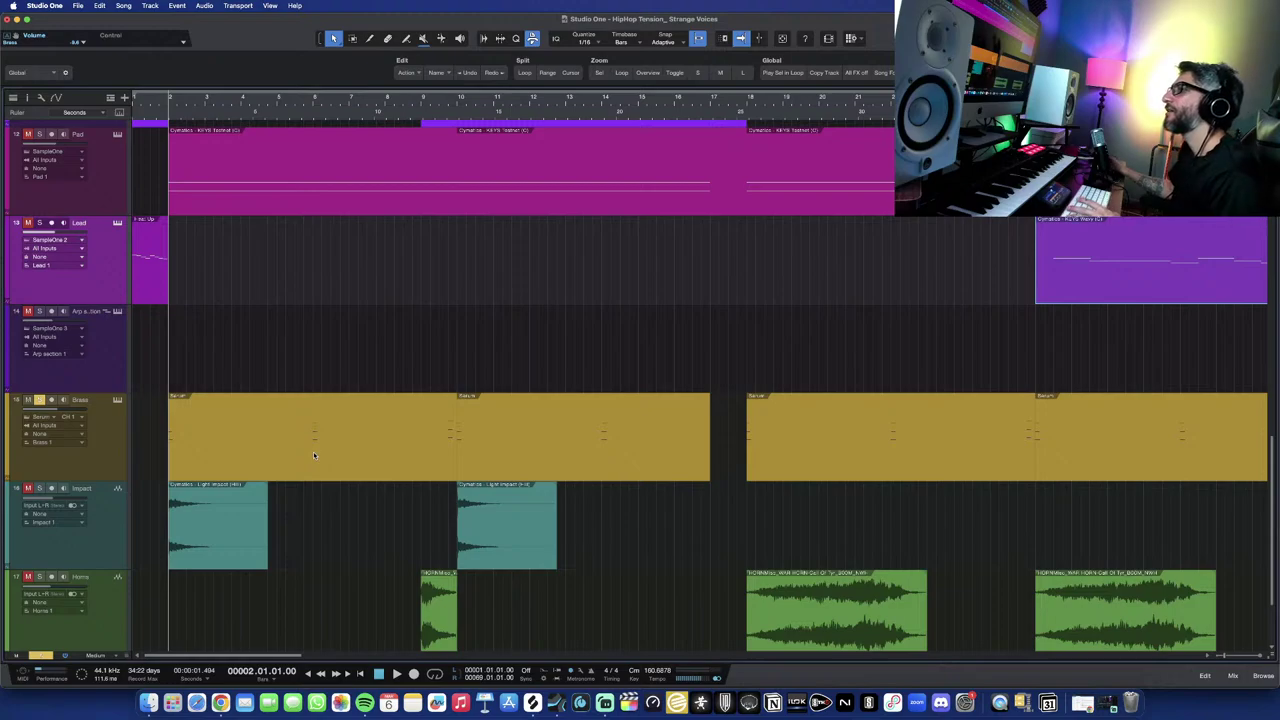
click(118, 400)
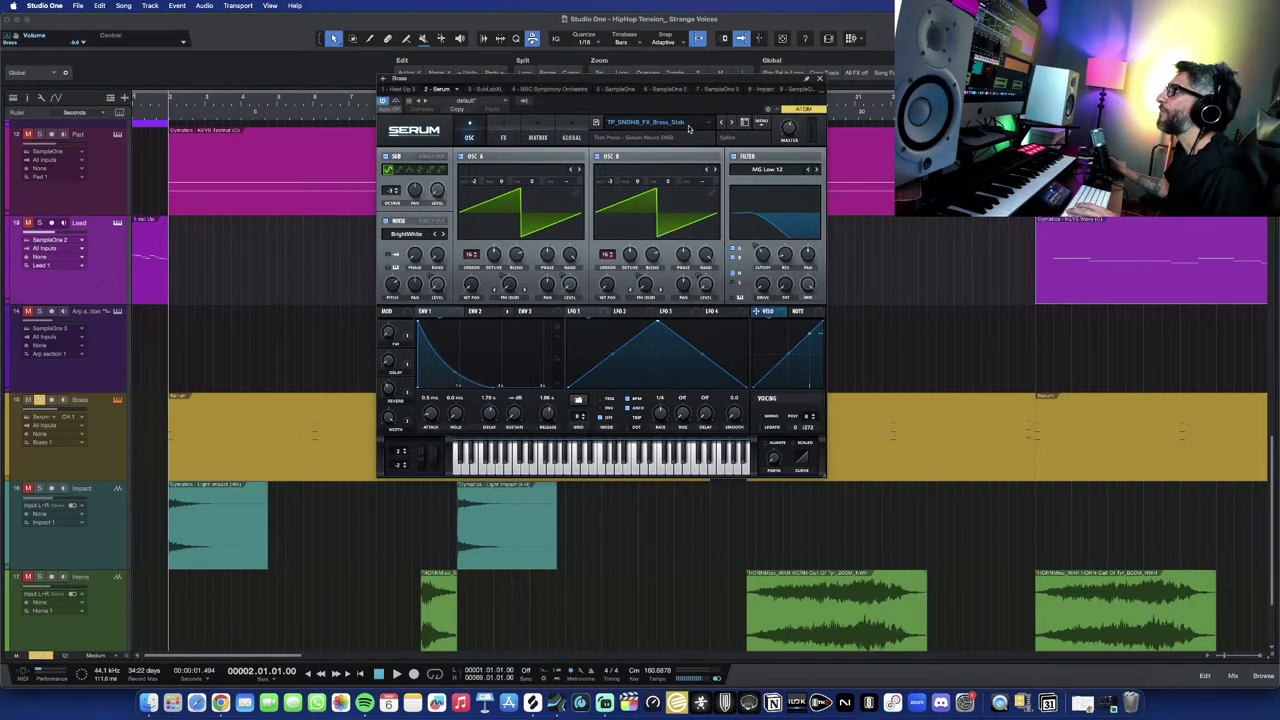
click(820, 79)
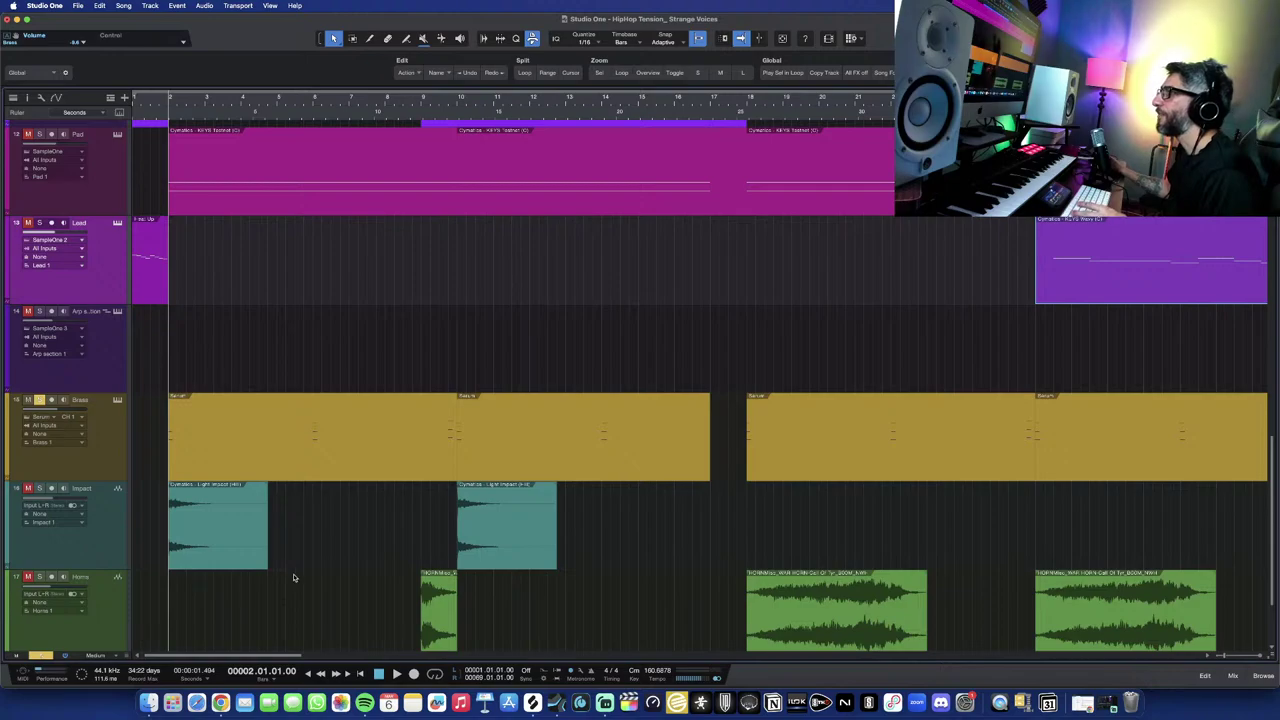
scroll(305, 576, down, 3)
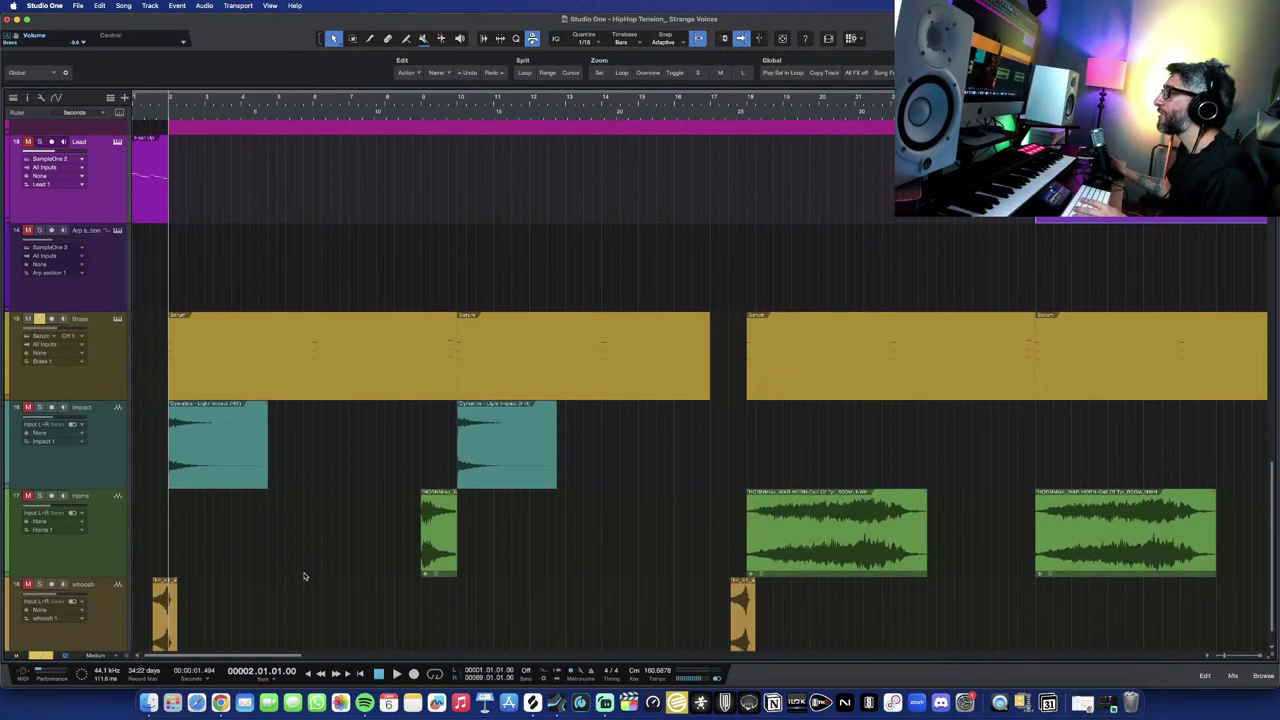
scroll(305, 576, up, 5)
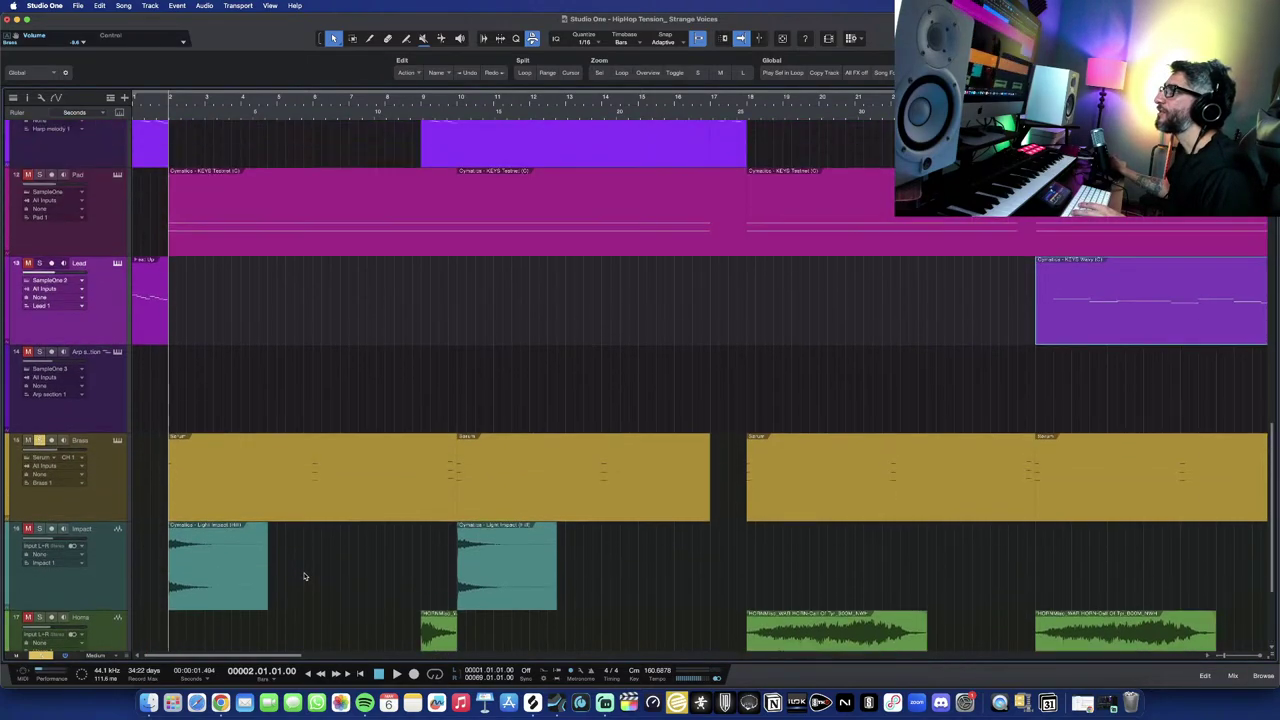
key(space)
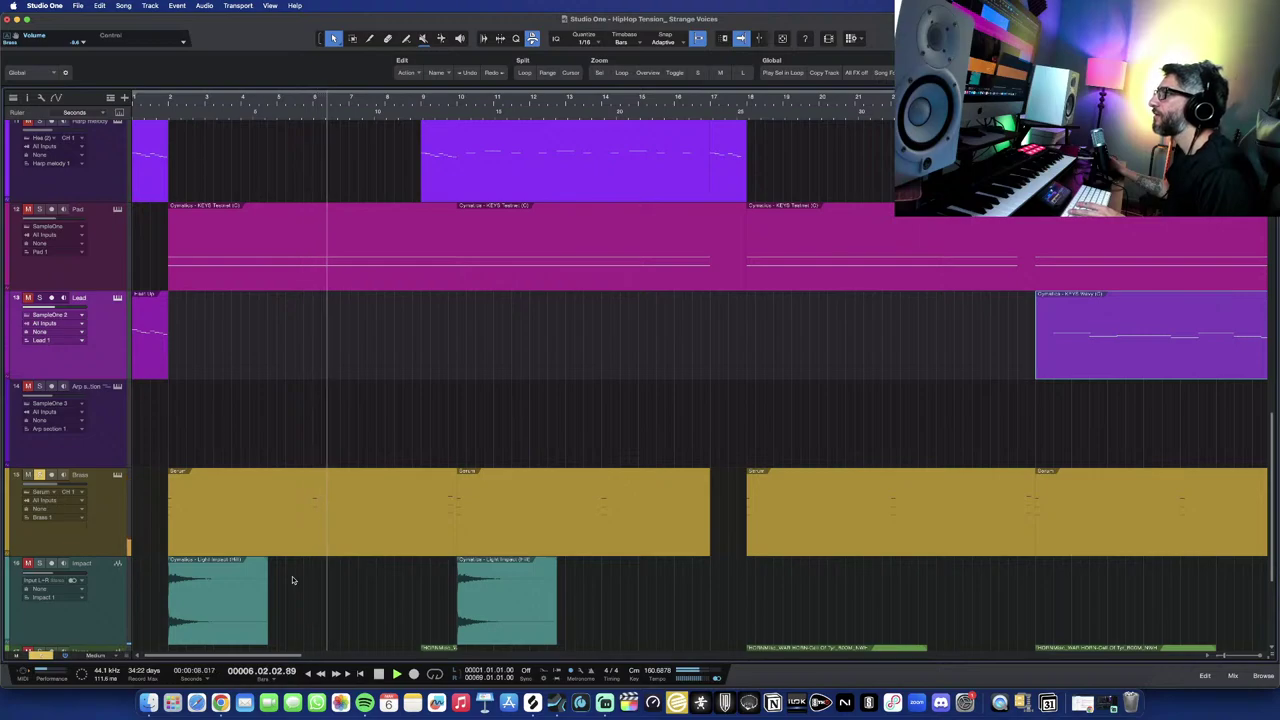
key(e)
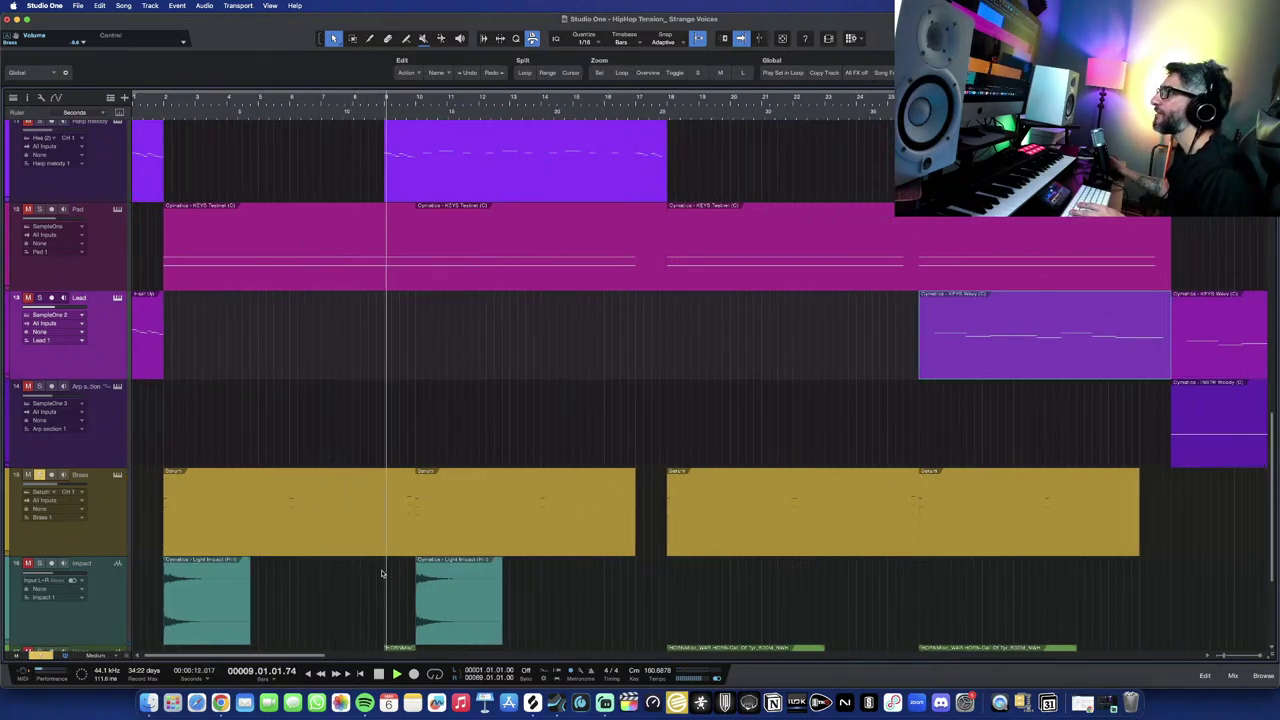
key(w)
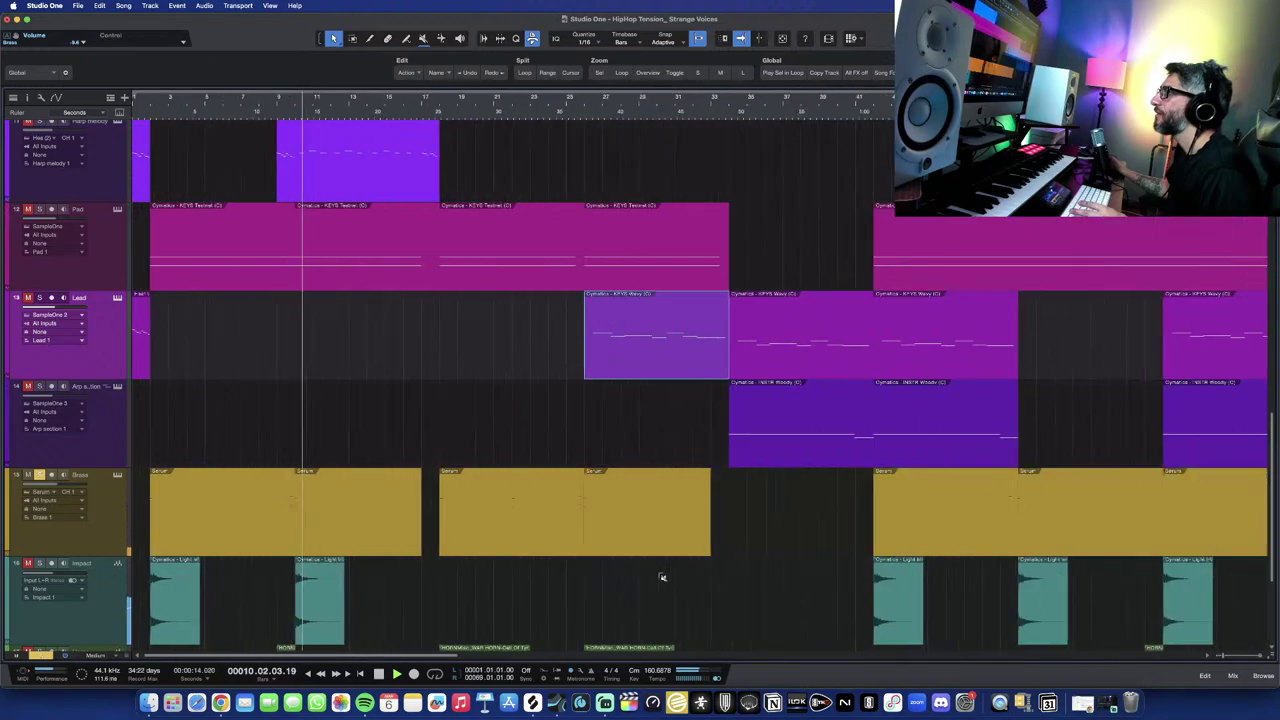
key(w)
key(space)
scroll(806, 230, up, 1)
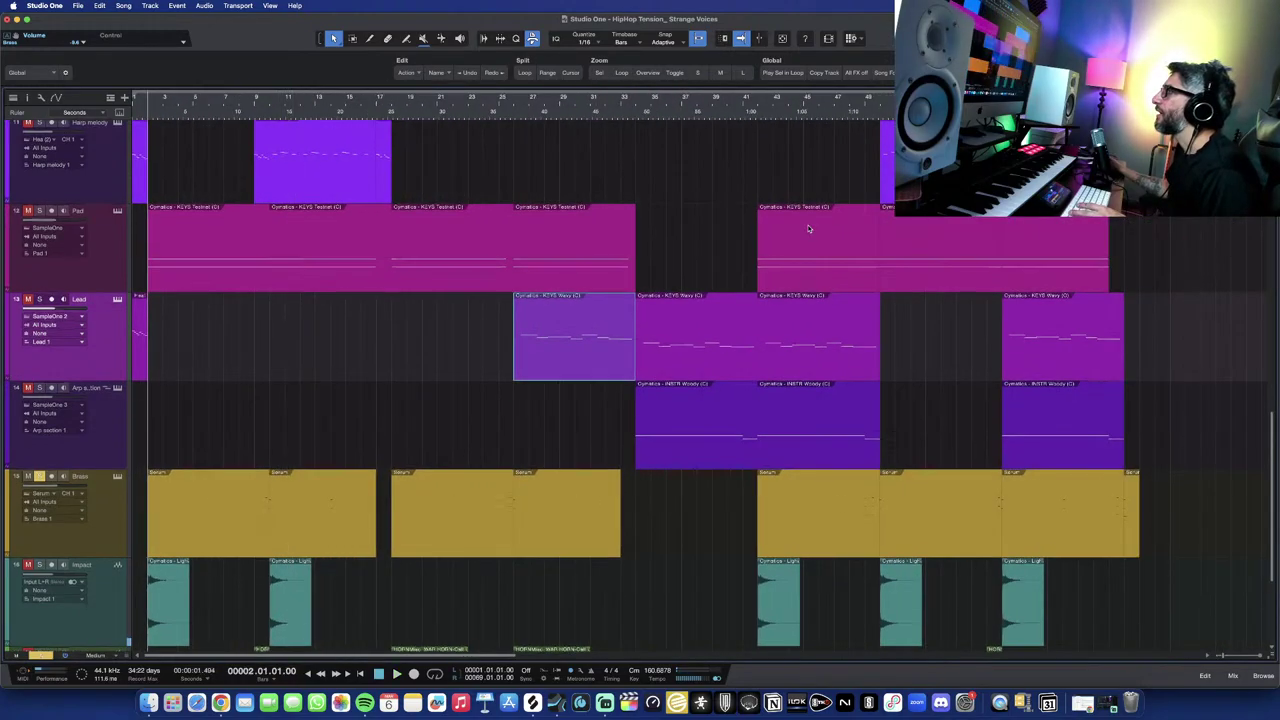
click(838, 100)
key(e)
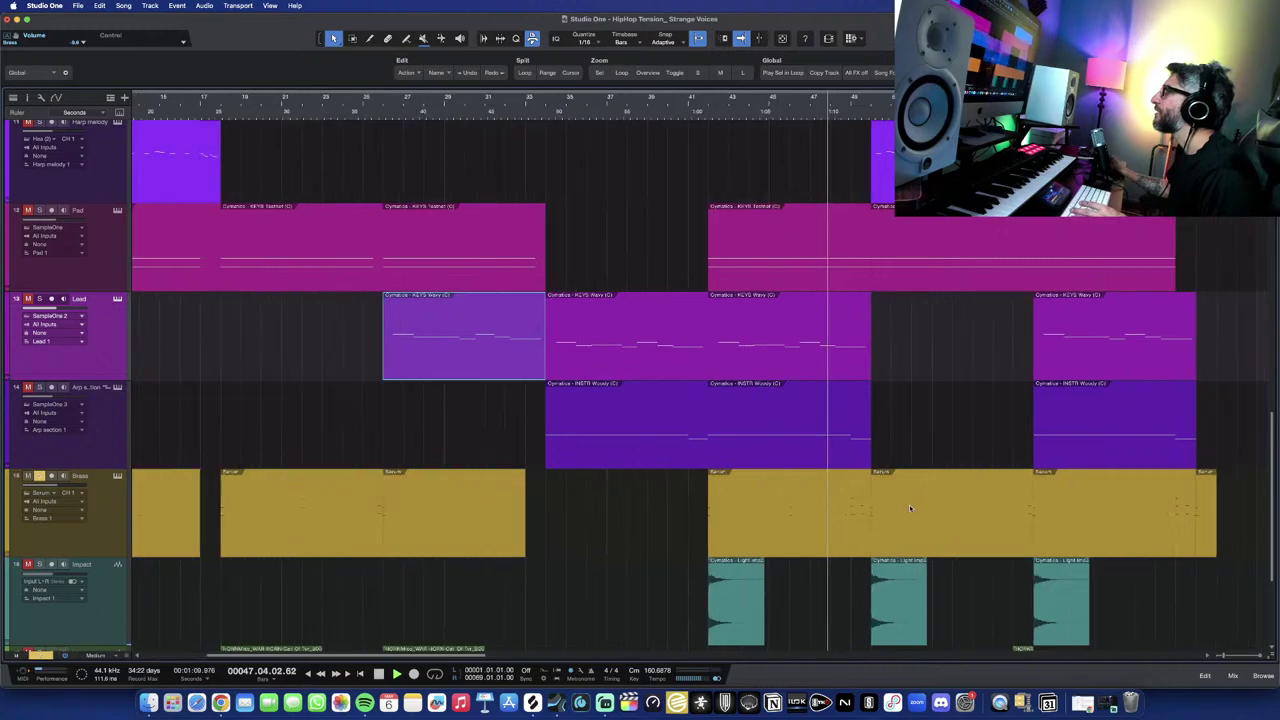
key(e)
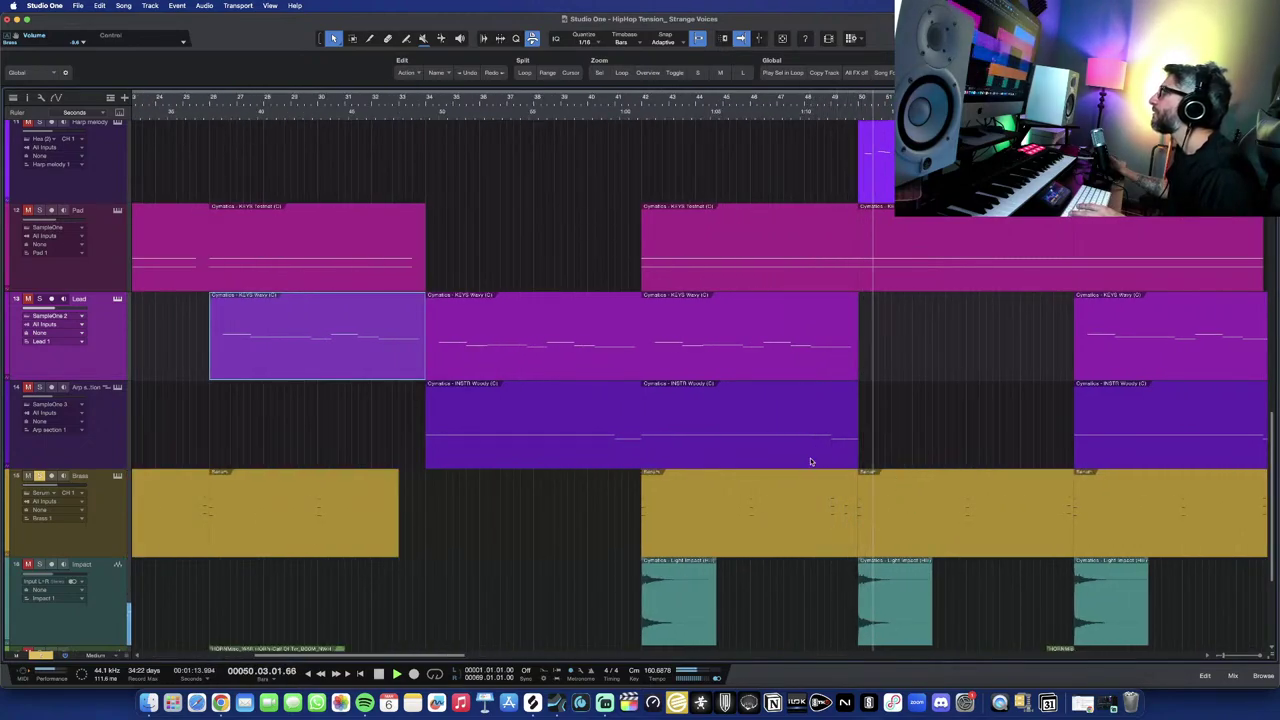
key(space)
key(w)
key(w)
key(w)
key(w)
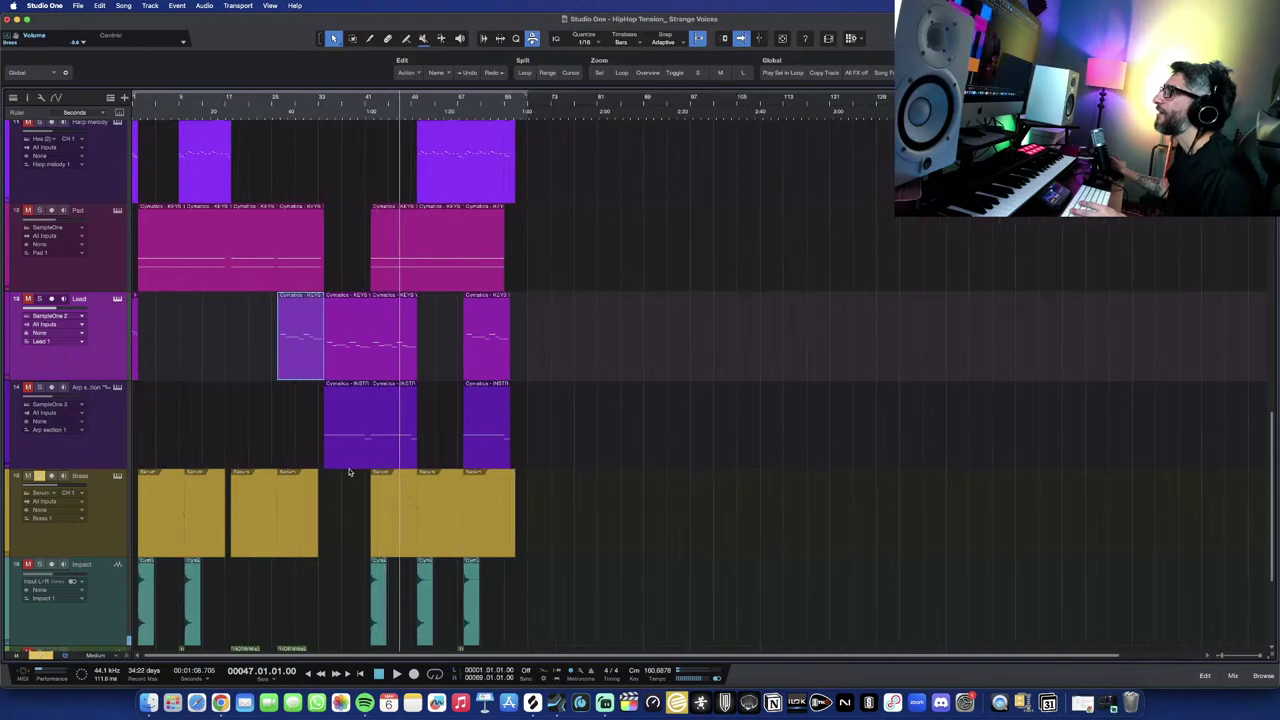
key(F3)
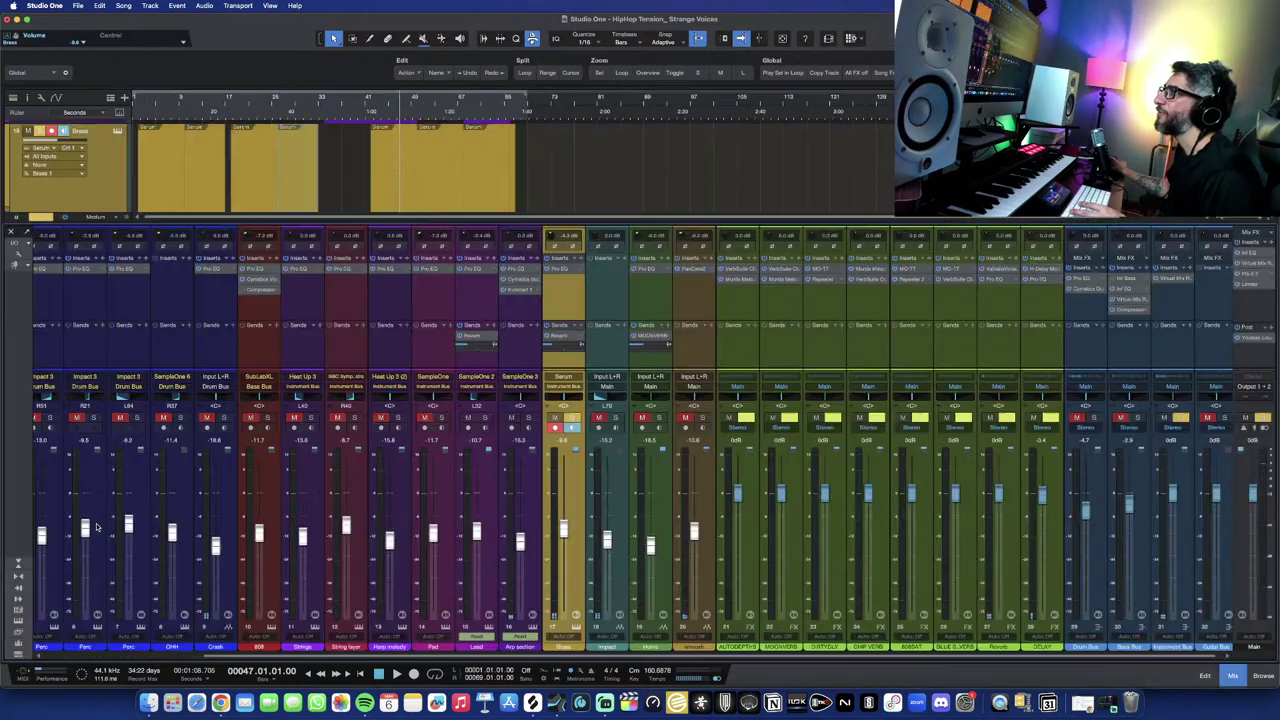
click(565, 270)
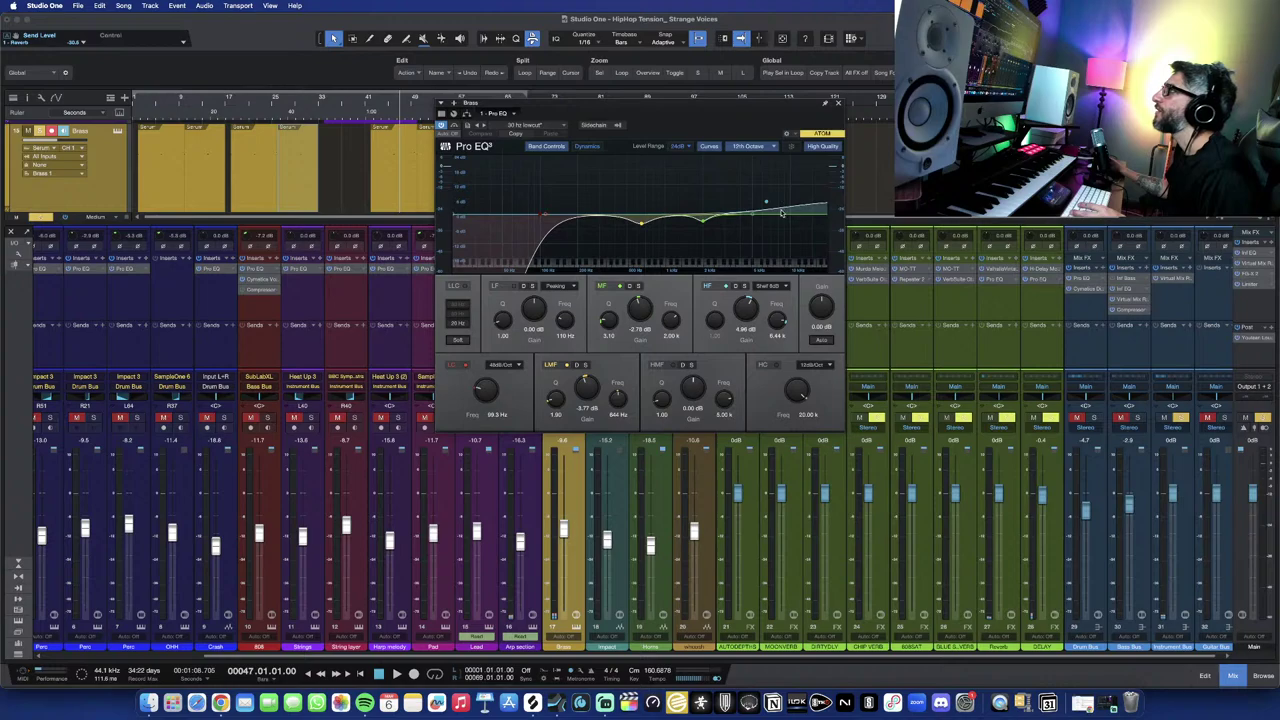
click(838, 104)
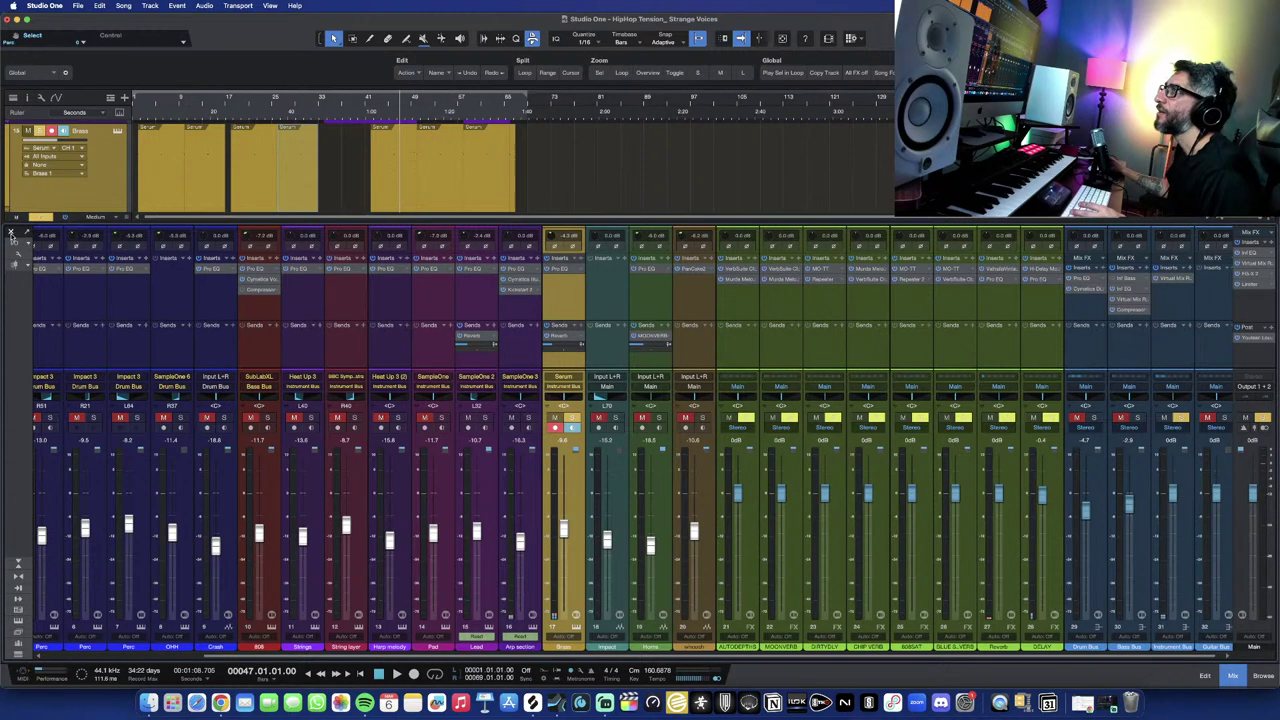
key(F3)
scroll(266, 393, down, 3)
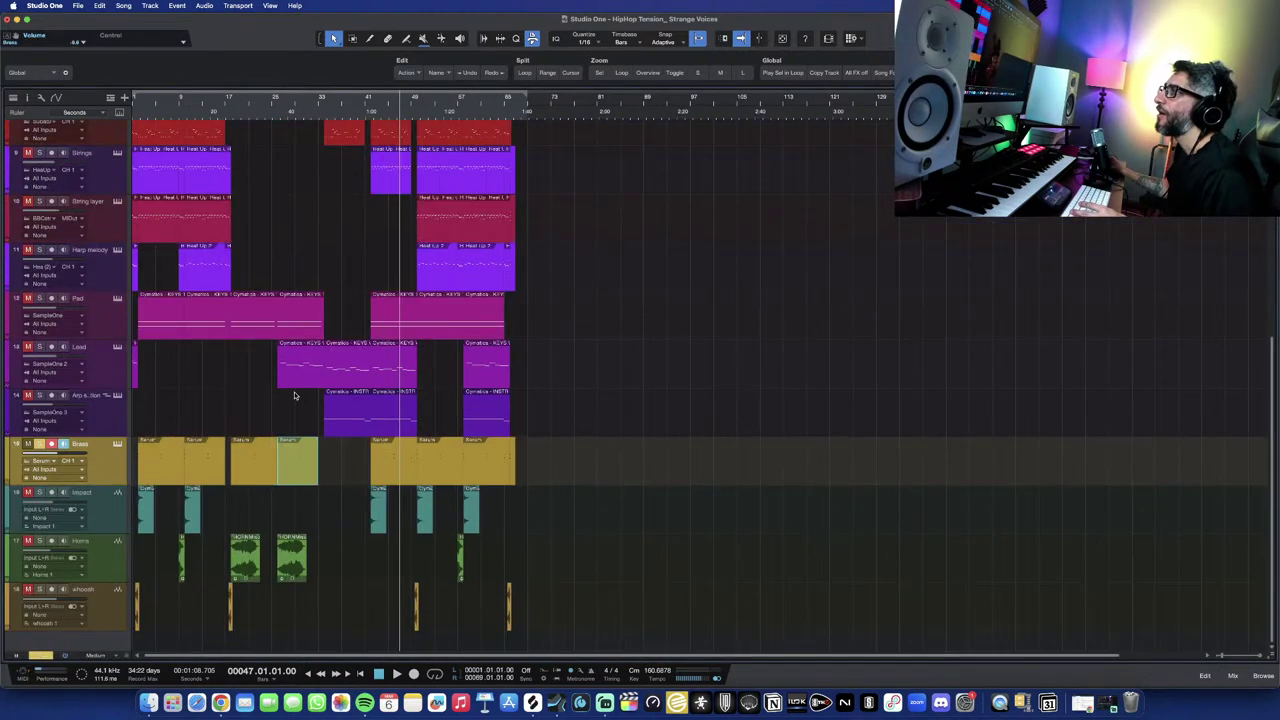
scroll(294, 396, up, 5)
scroll(294, 396, down, 5)
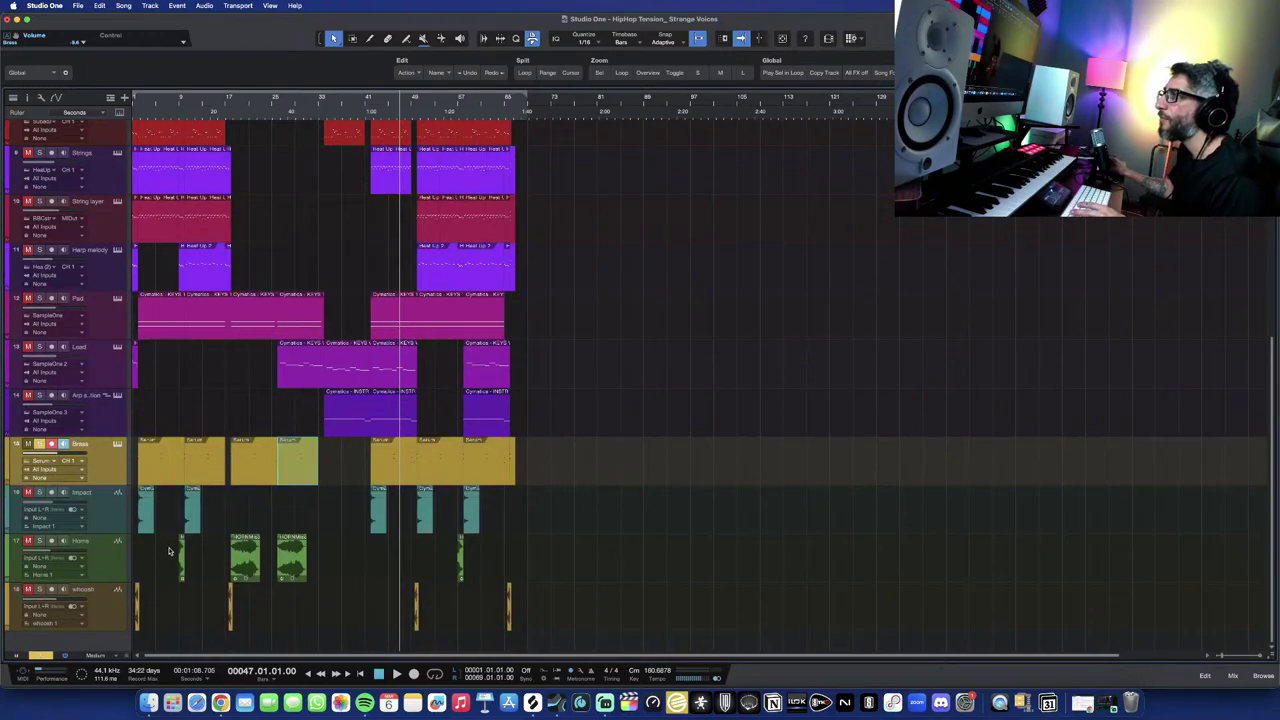
scroll(174, 556, up, 2)
scroll(174, 556, left, 2)
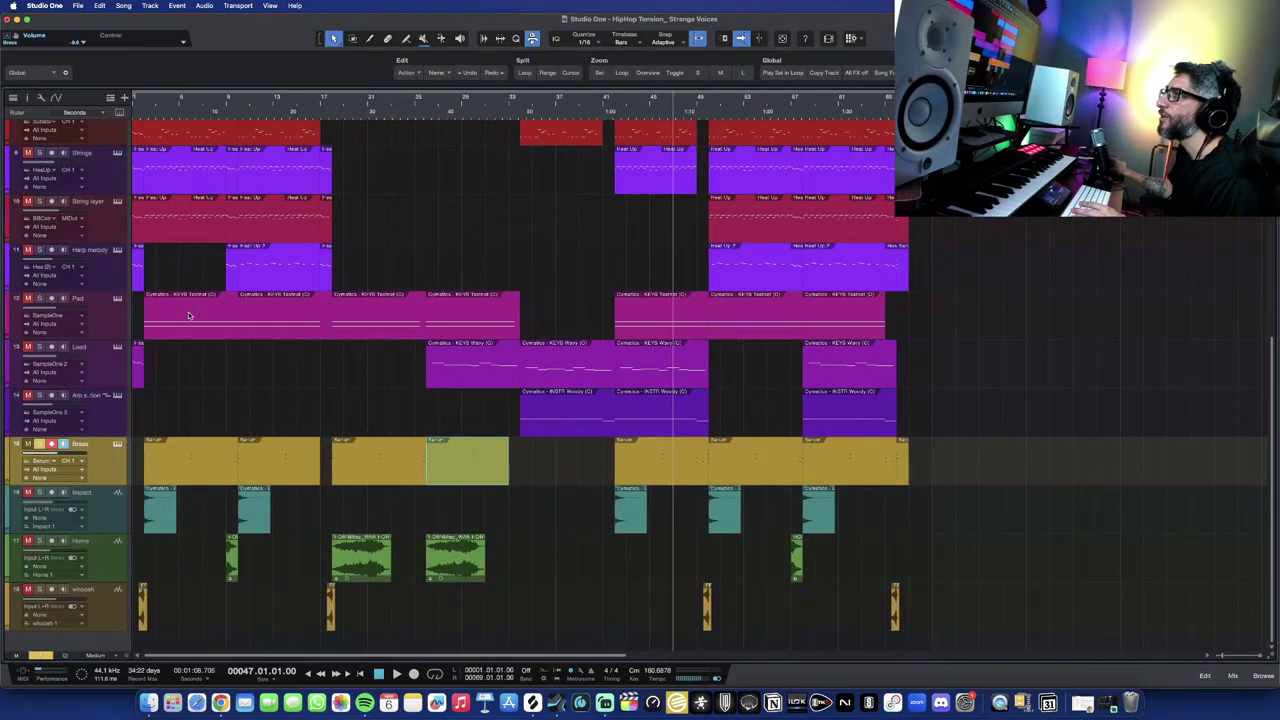
click(132, 103)
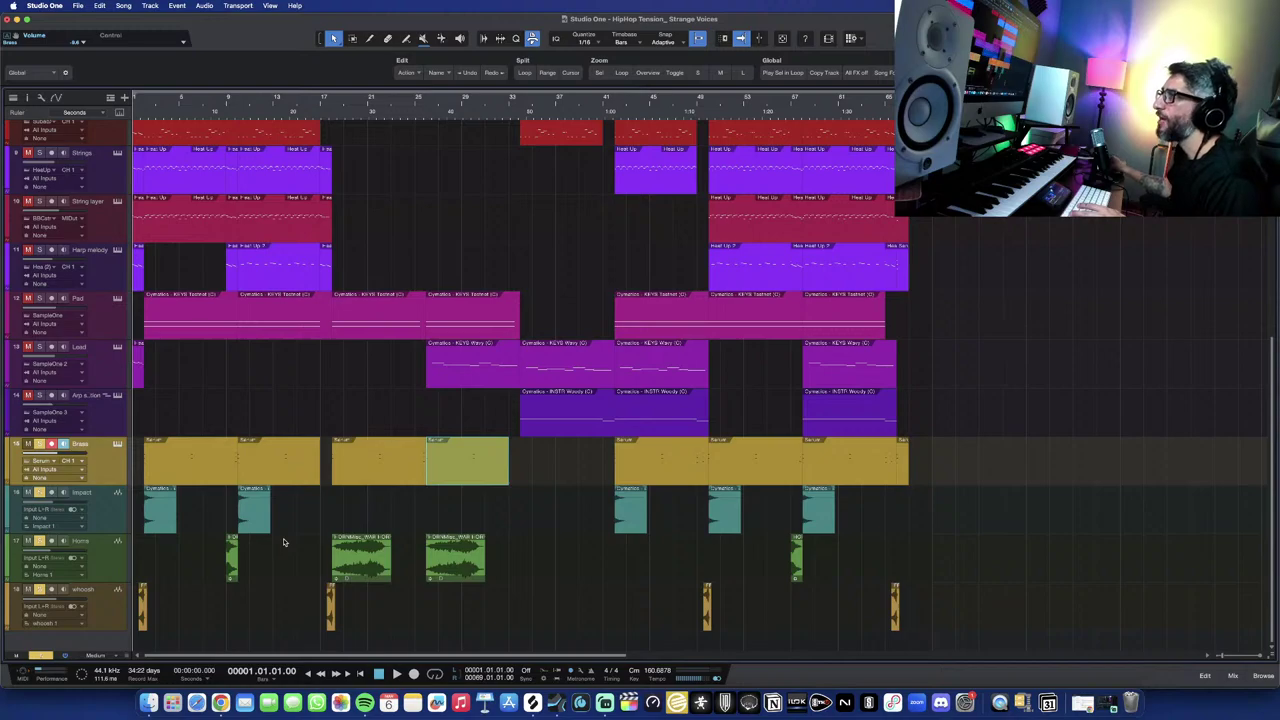
key(space)
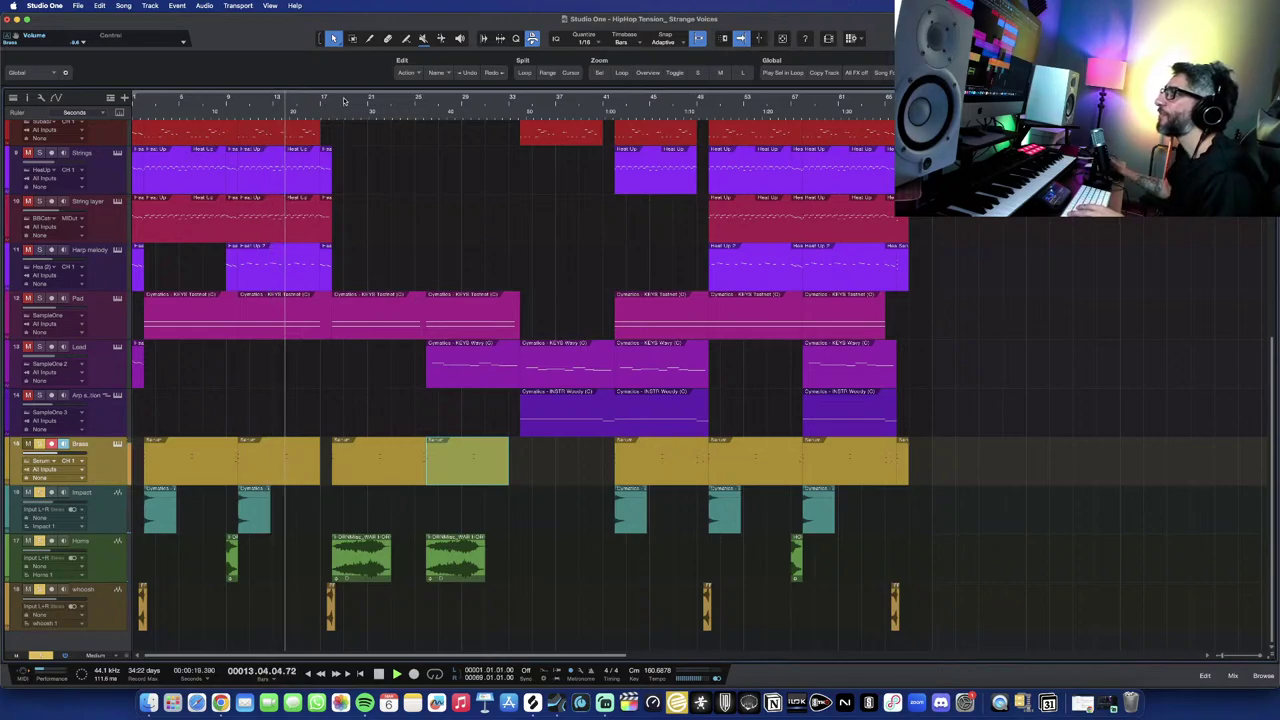
key(space)
scroll(319, 459, up, 2)
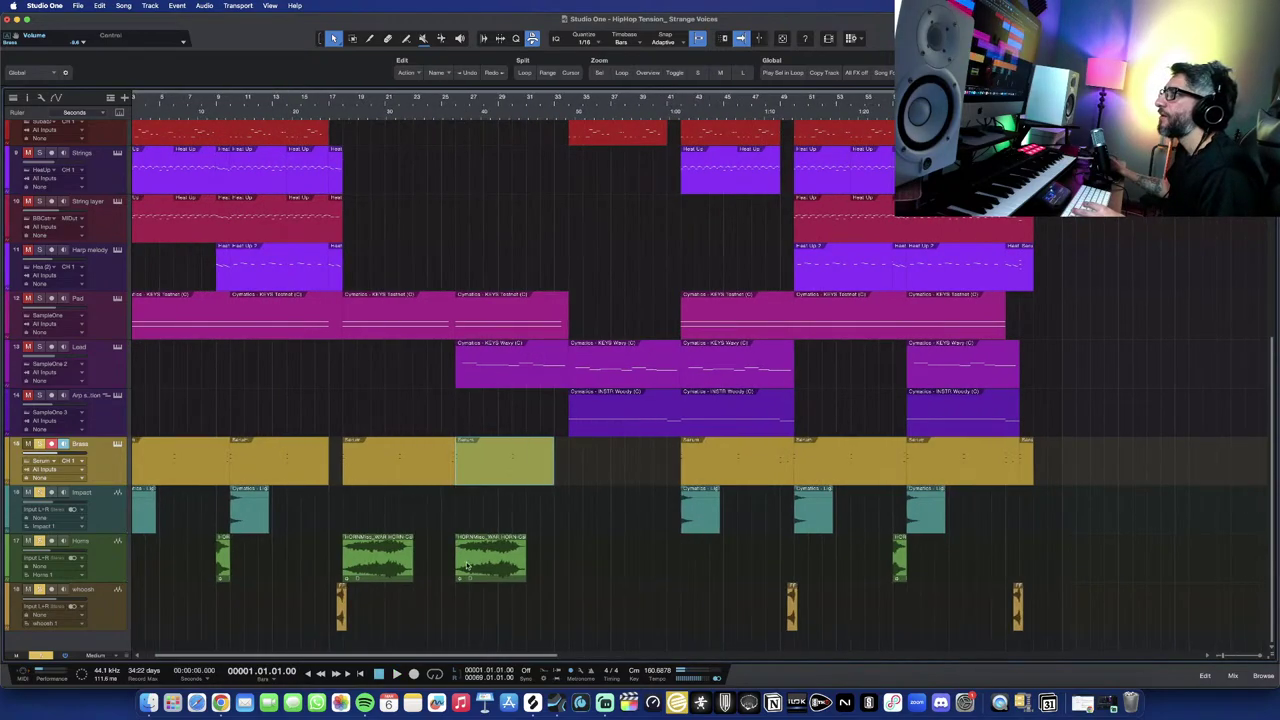
scroll(443, 571, down, 2)
scroll(400, 514, up, 1)
scroll(395, 495, down, 1)
scroll(303, 518, left, 1)
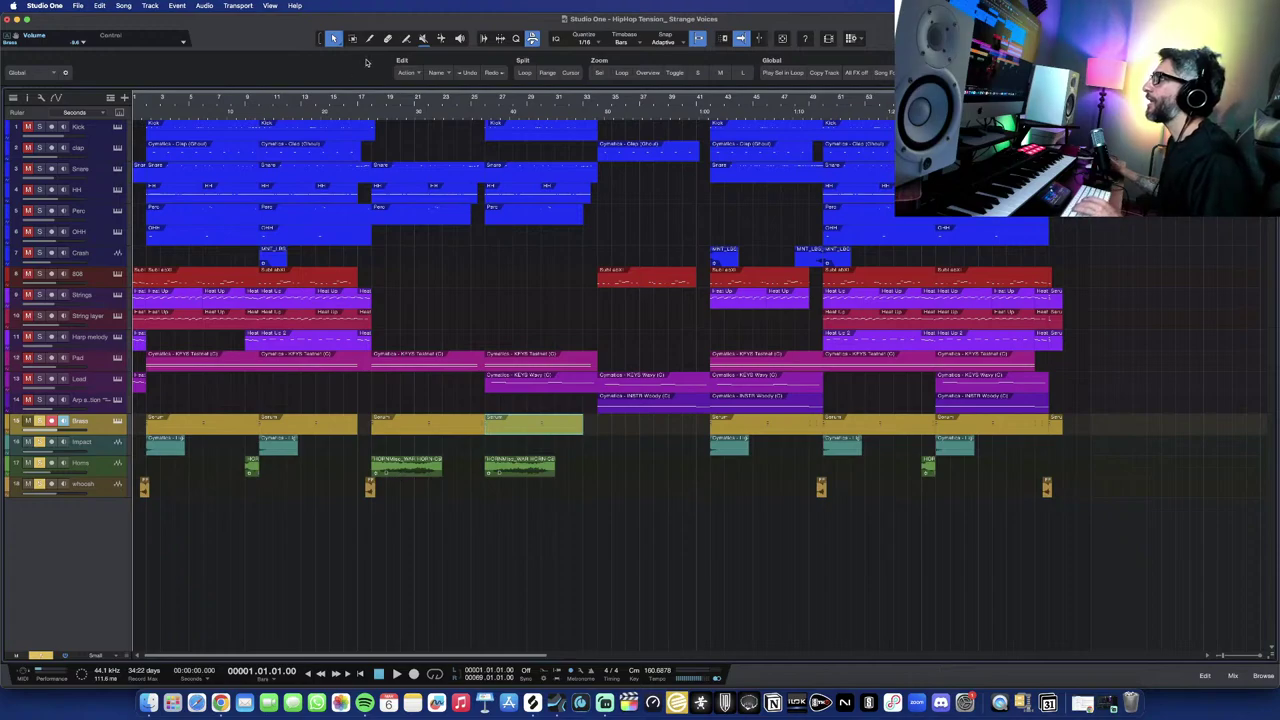
Play the section from bar 18 with the Impact track selected, then open the browser.
click(373, 104)
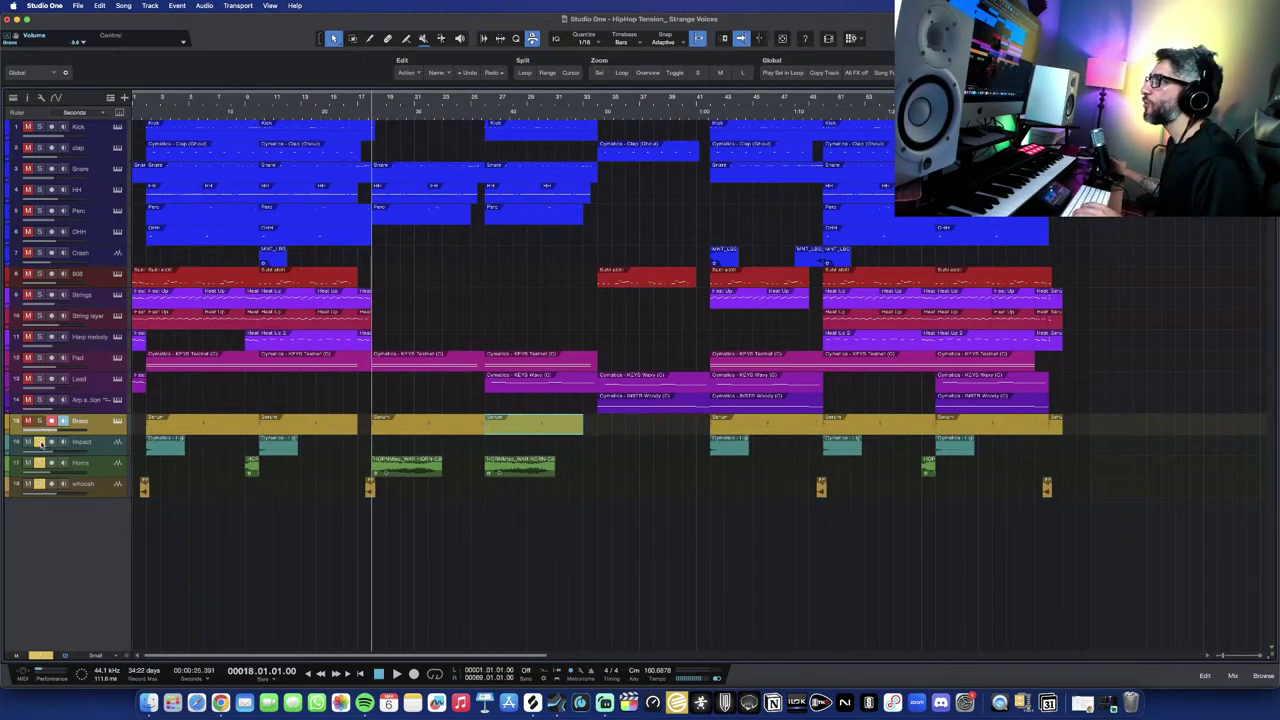
click(39, 442)
key(space)
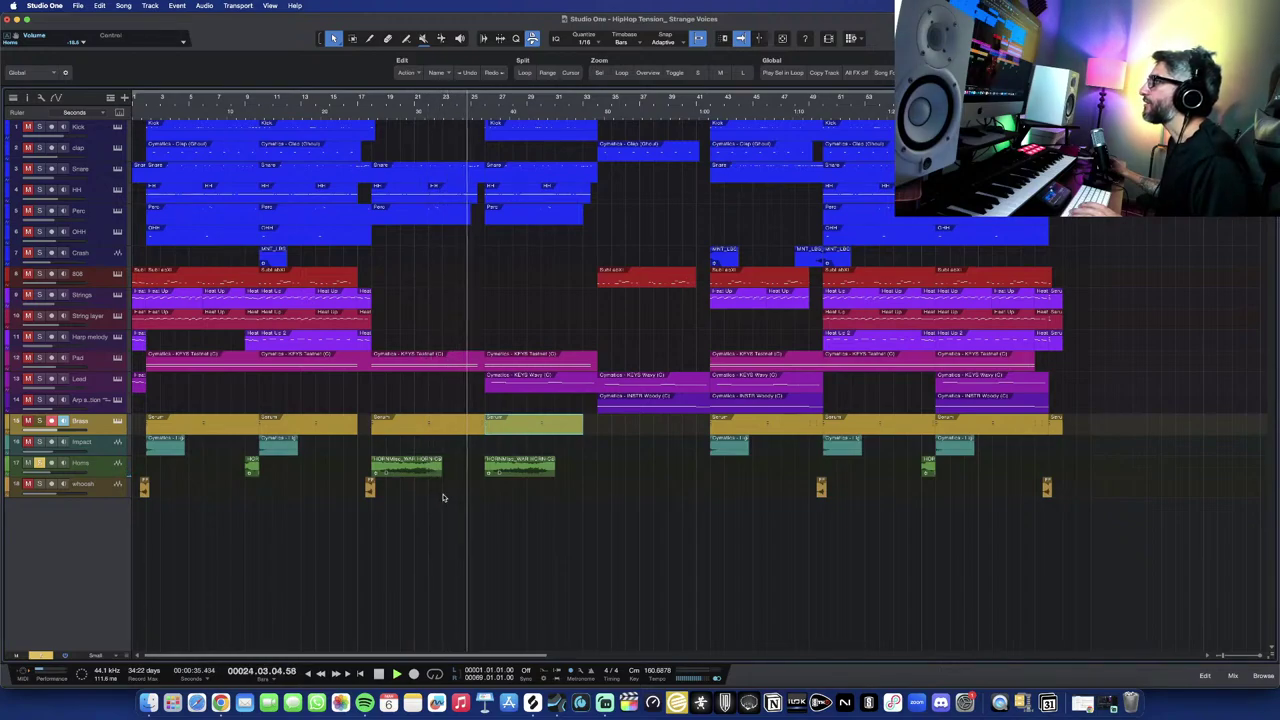
key(space)
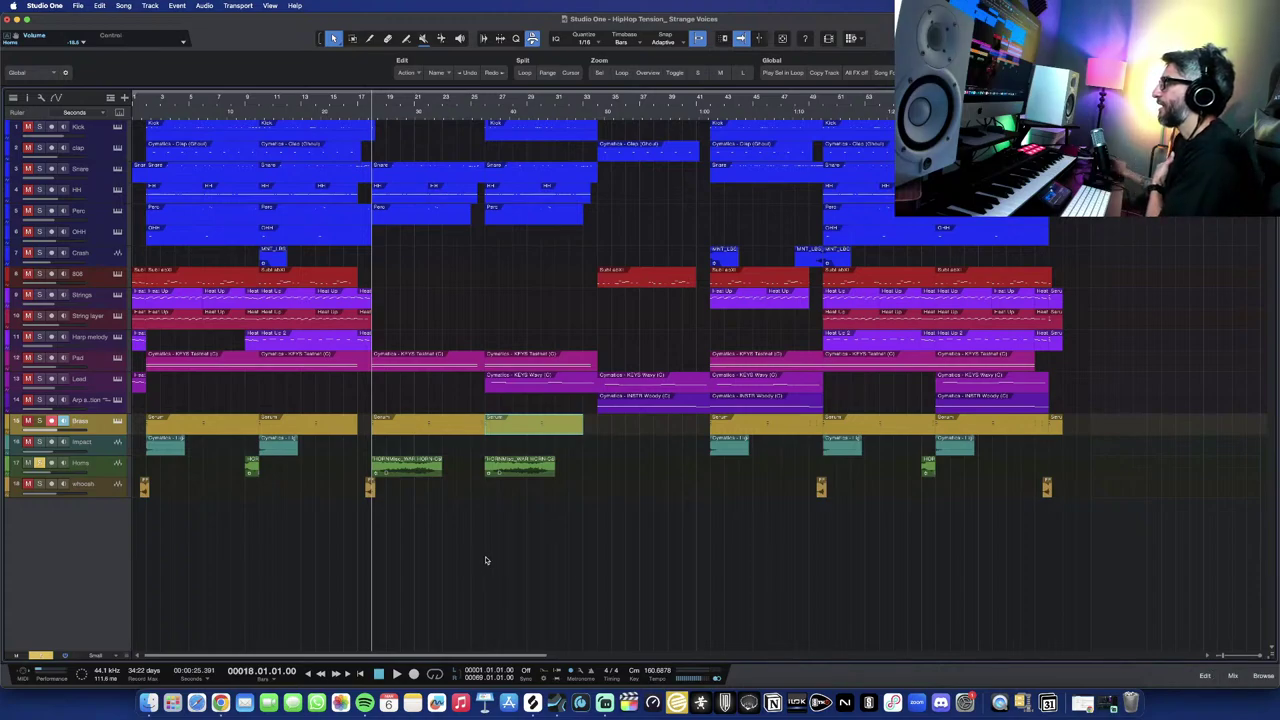
click(1263, 675)
Expand nordic_war_horns_1654mb and preview Call Of Tyr, Freyrs Fanfare, then Odins Organ.
scroll(1138, 335, up, 10)
click(1115, 307)
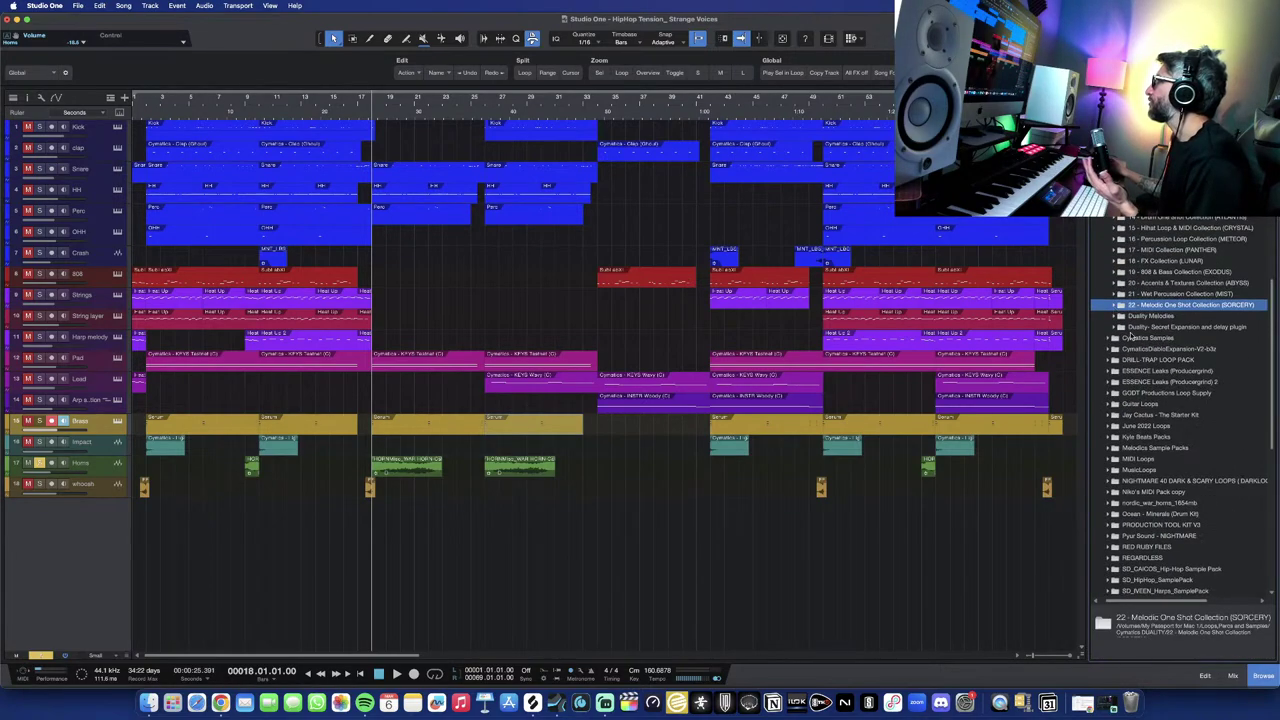
scroll(1145, 401, down, 6)
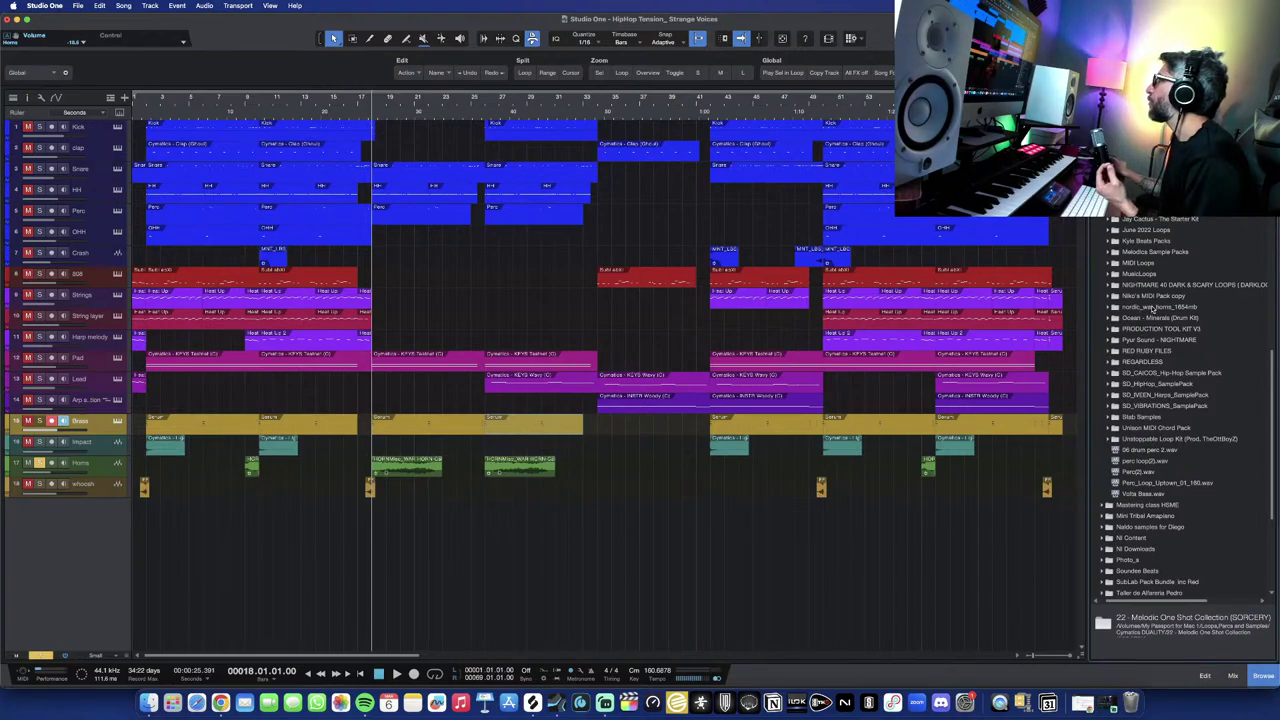
click(1110, 307)
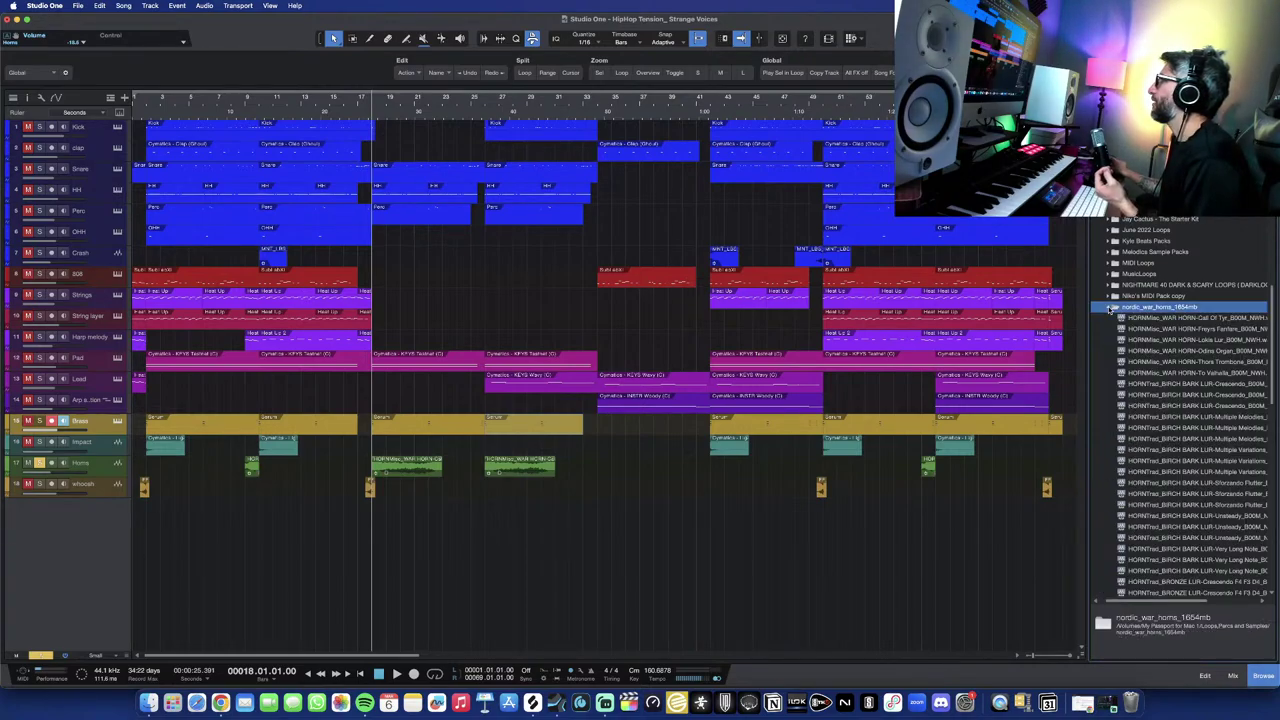
click(1174, 318)
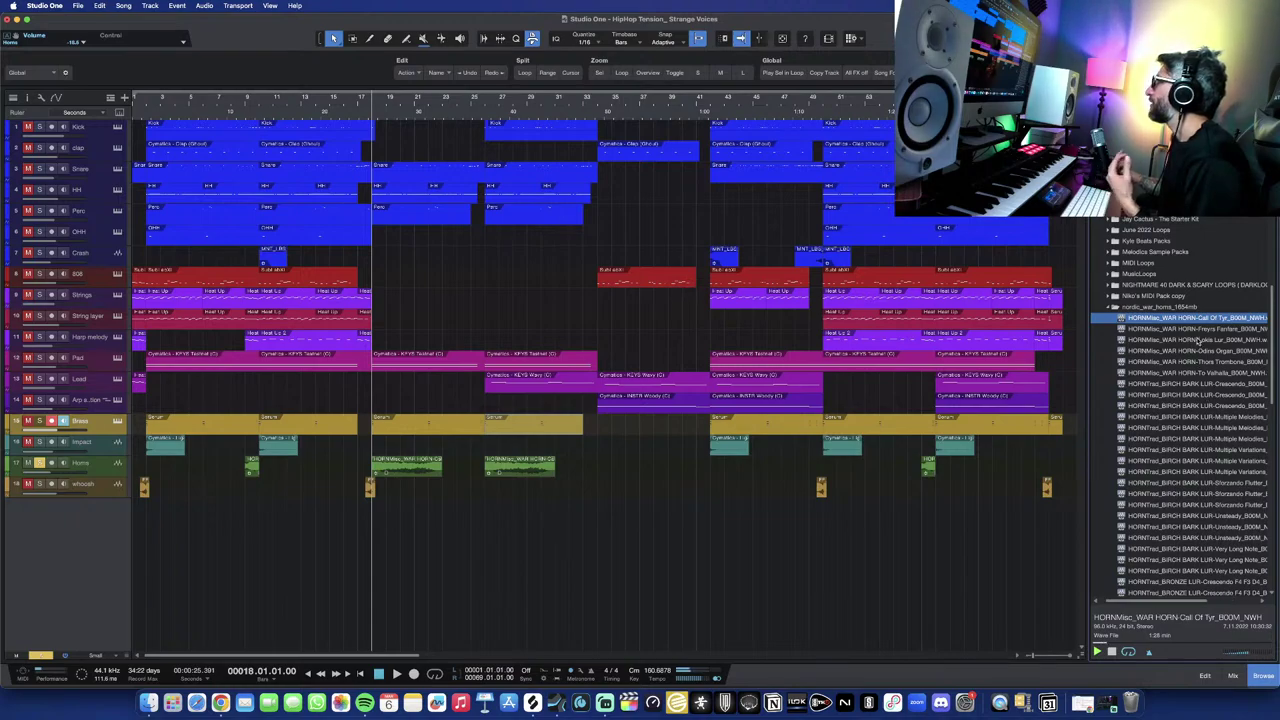
click(1199, 328)
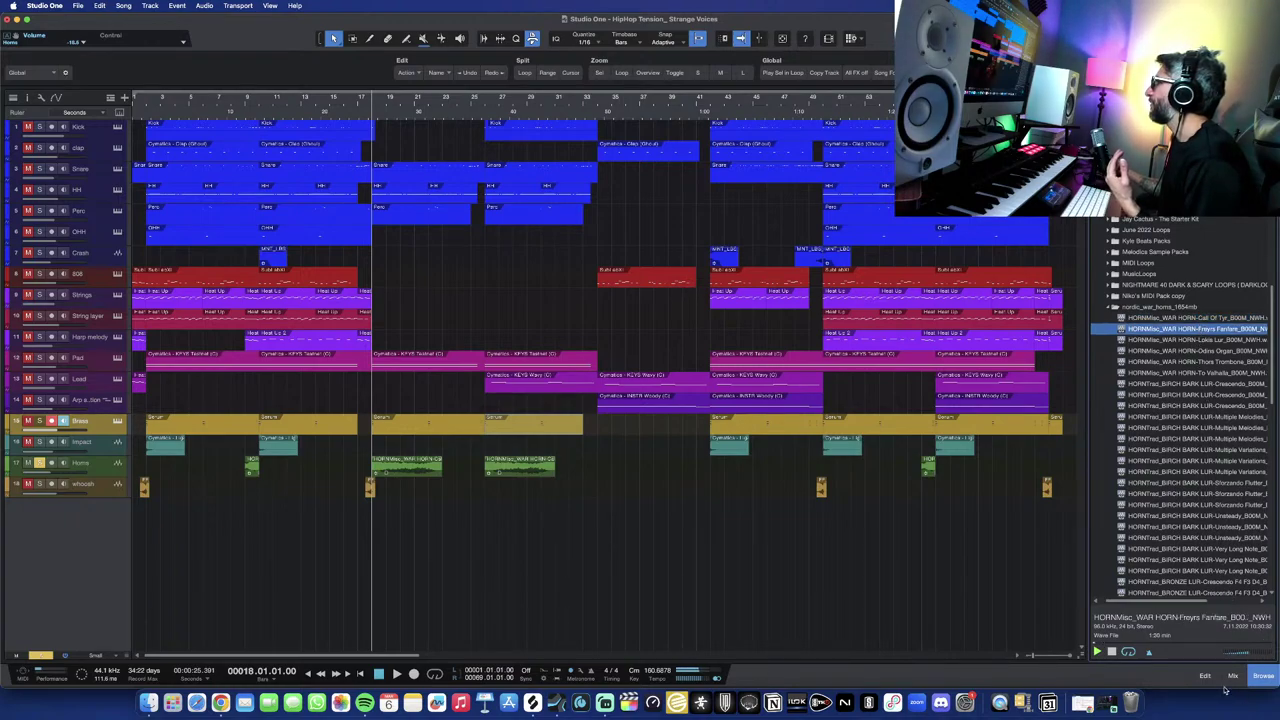
scroll(1167, 451, down, 15)
scroll(1172, 456, up, 5)
scroll(1172, 456, up, 5)
click(1175, 301)
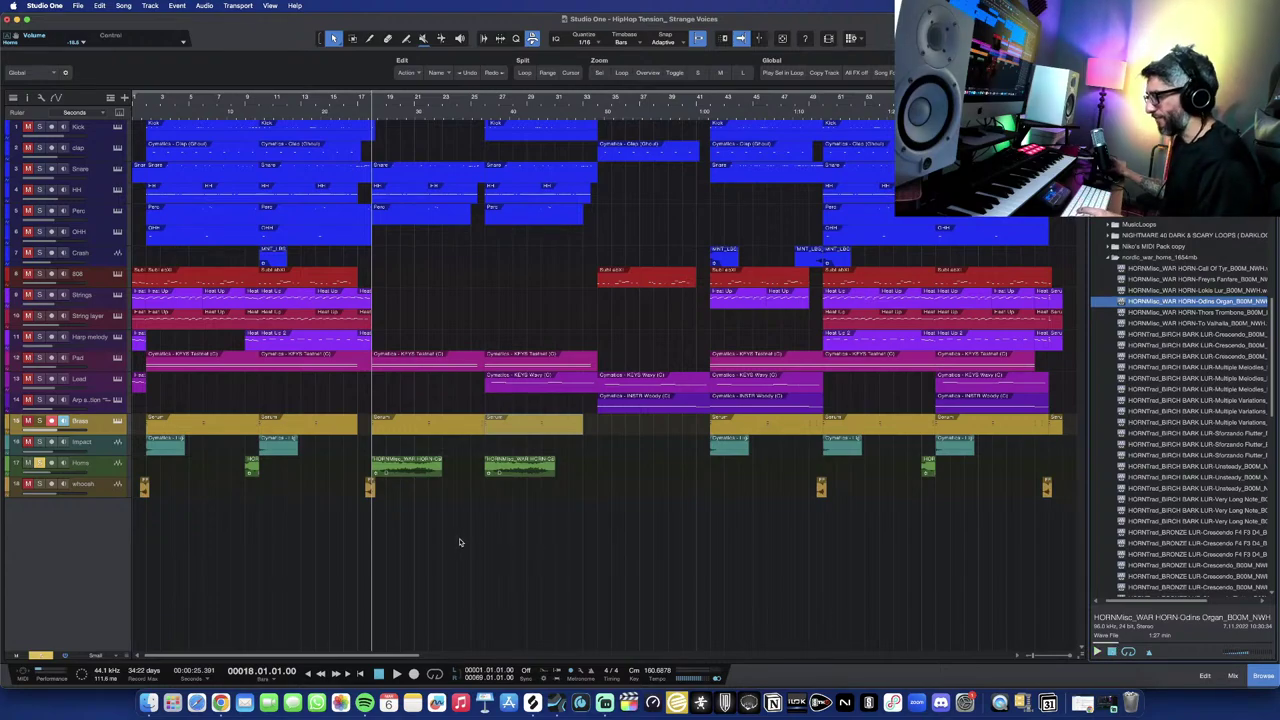
Play the horns section from bar 18 and drag the Horns fader down to about -17.3 dB.
scroll(458, 540, up, 6)
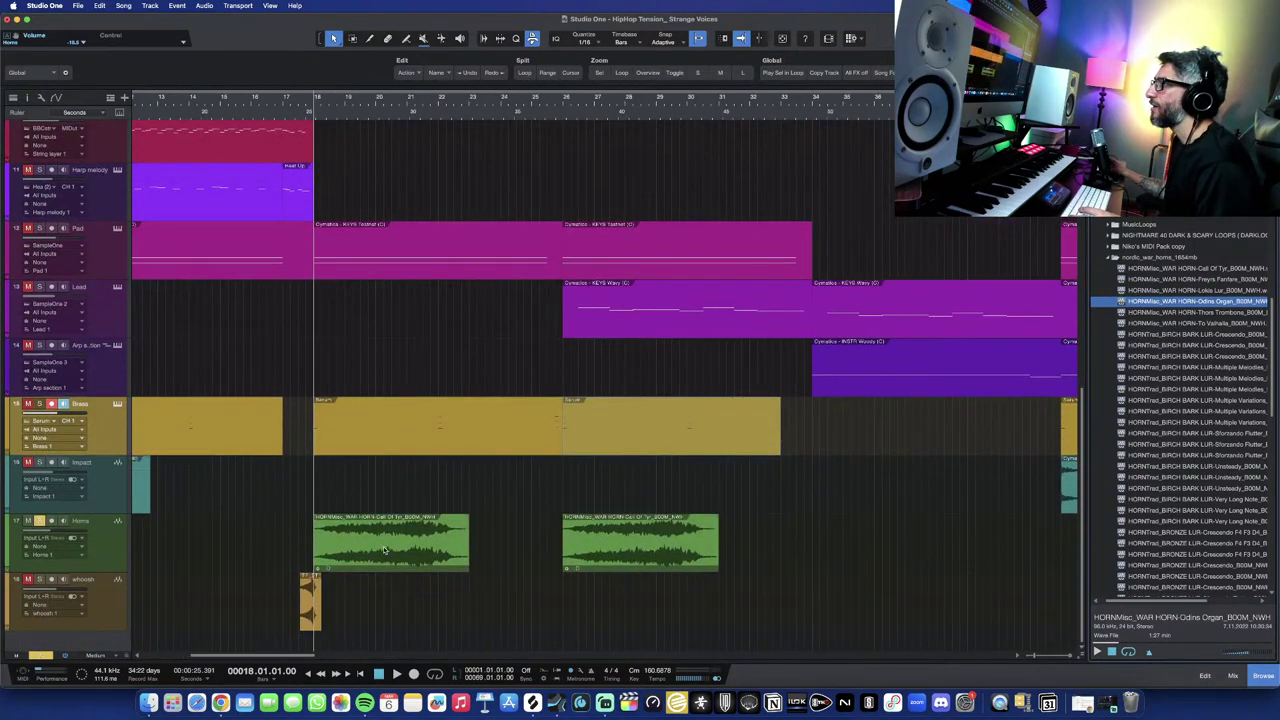
scroll(381, 550, up, 2)
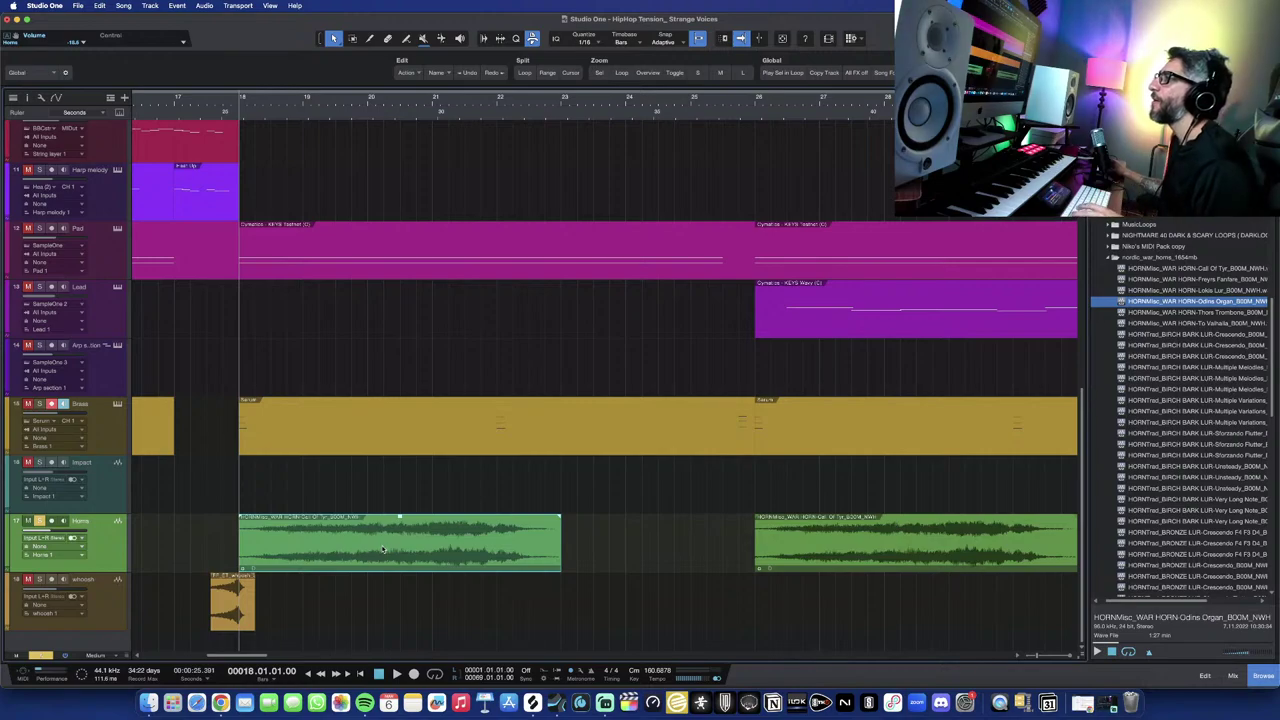
scroll(340, 555, down, 3)
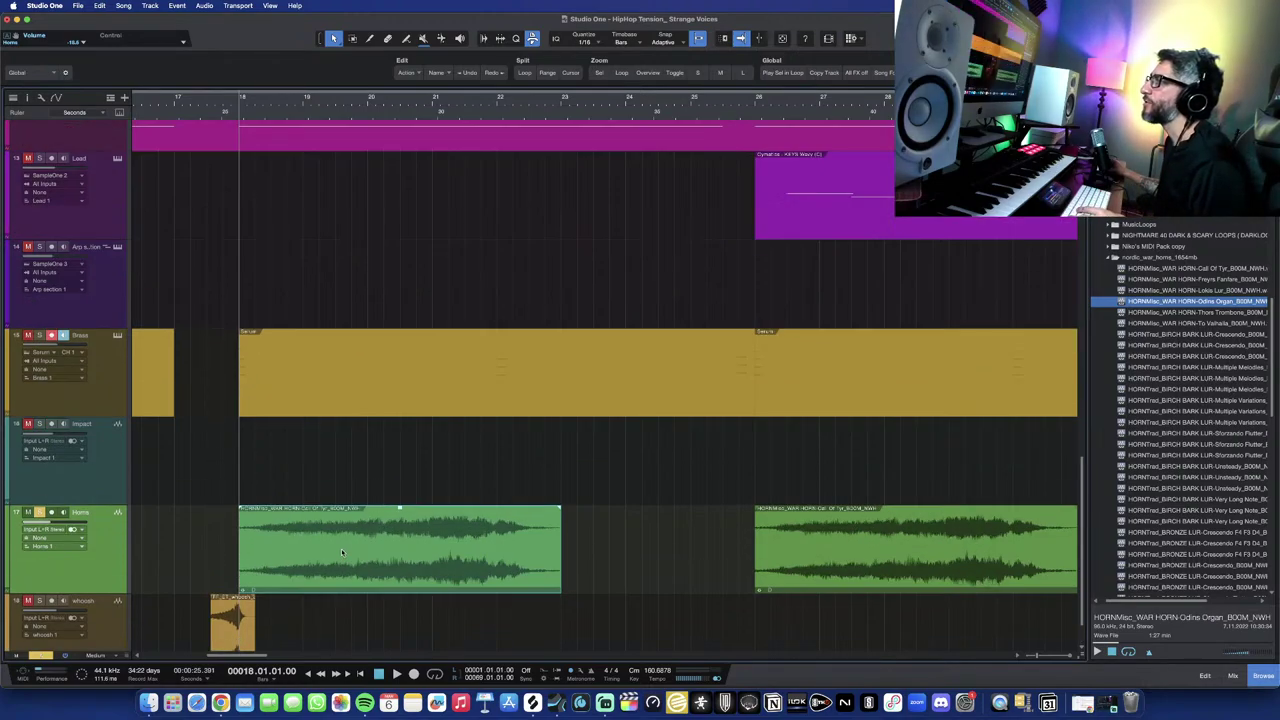
key(space)
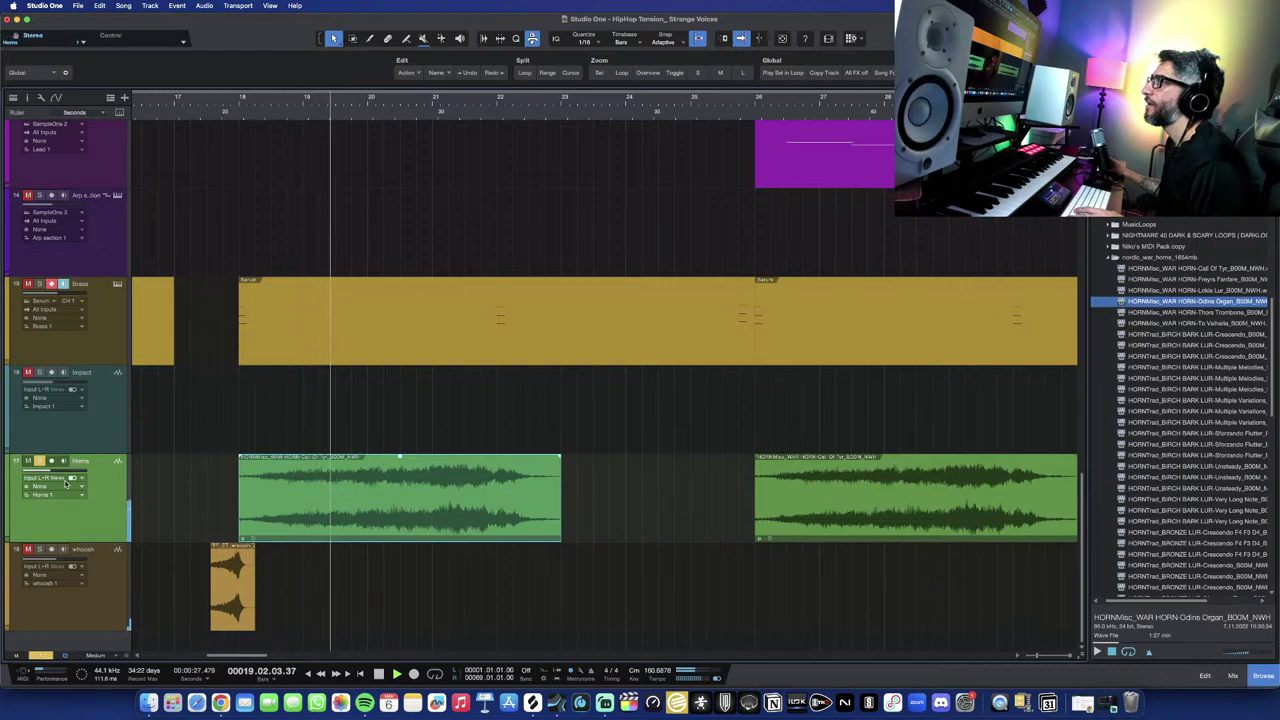
drag(53, 472, 52, 474)
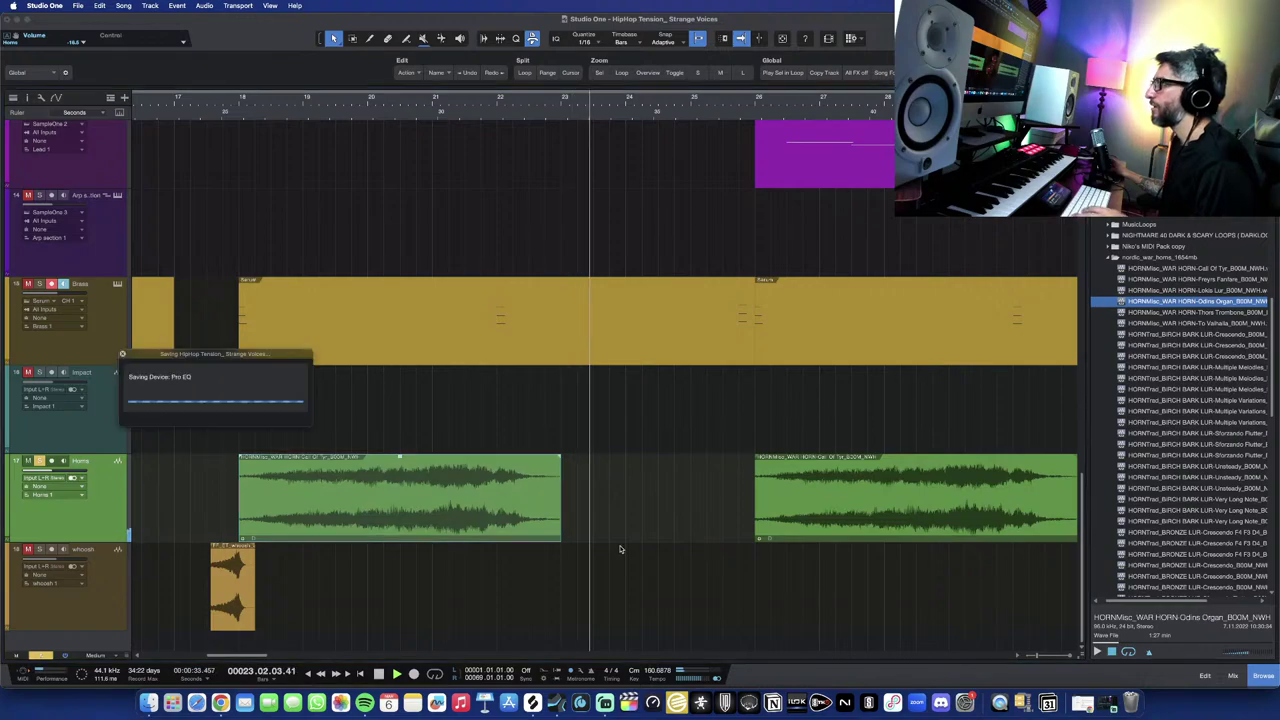
key(space)
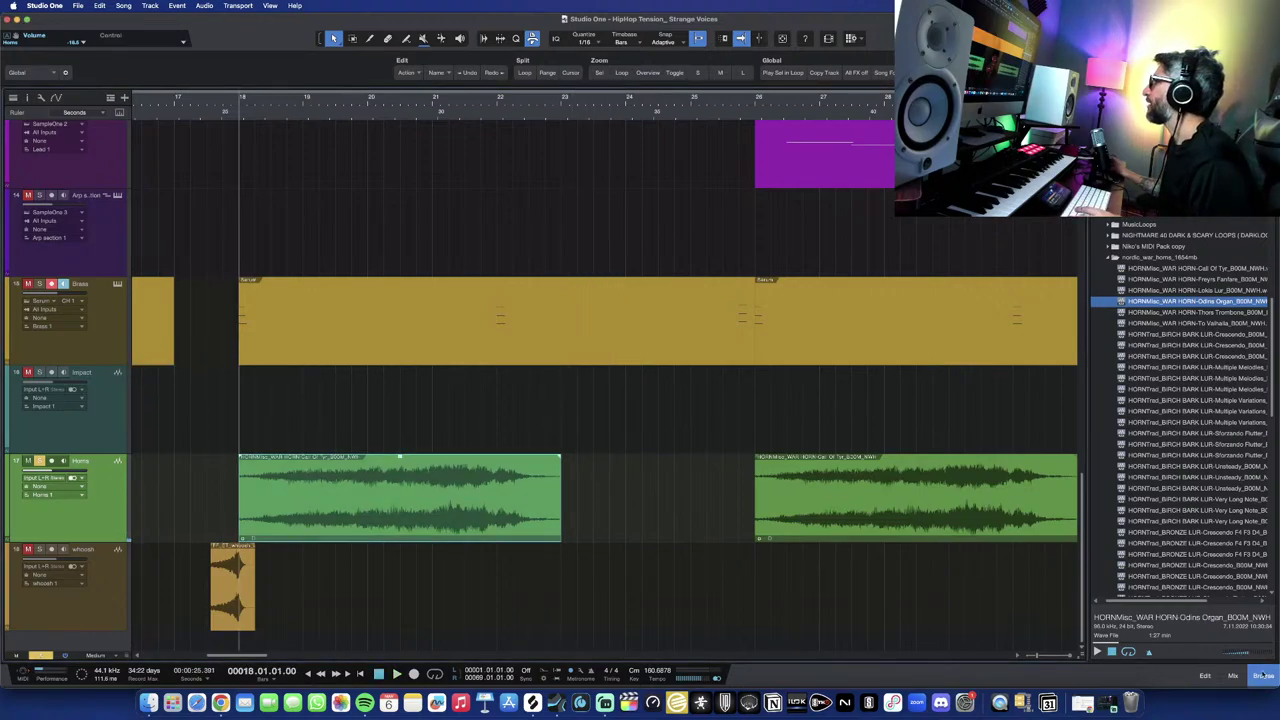
Close the sample browser and scroll through the Strange Voices track list.
click(1263, 676)
scroll(708, 531, down, 3)
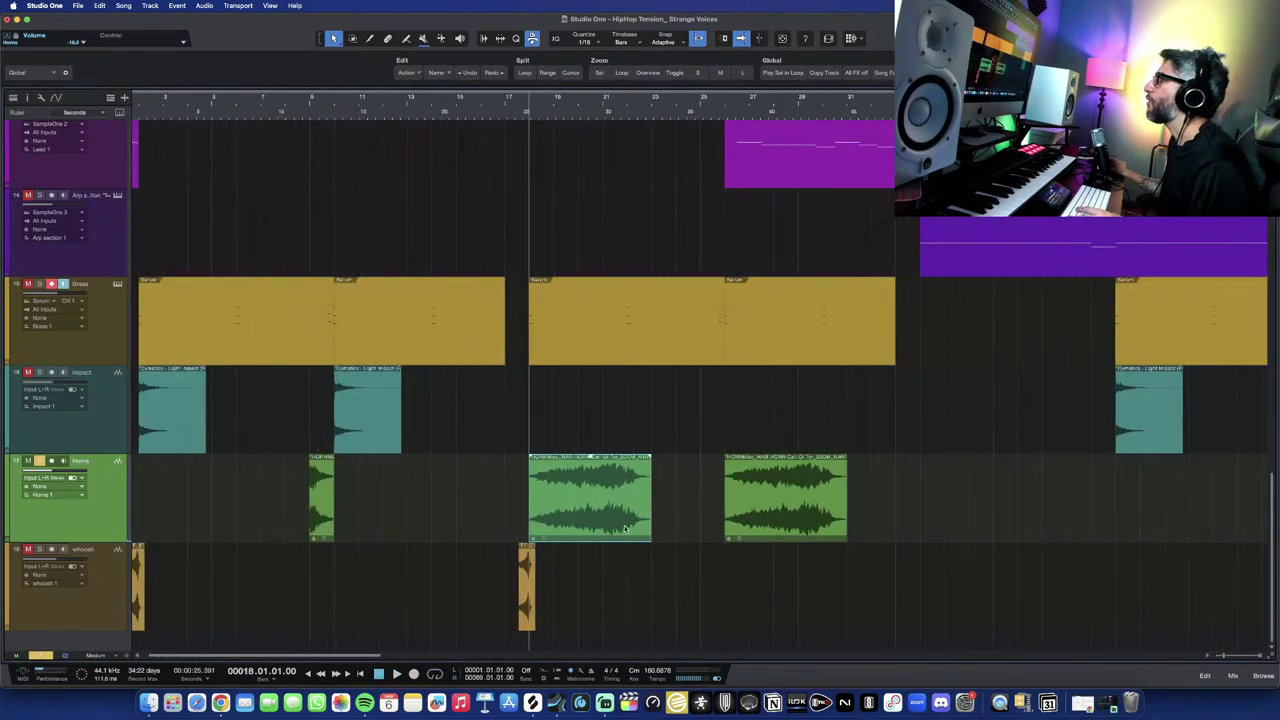
scroll(622, 528, down, 3)
scroll(559, 321, up, 1)
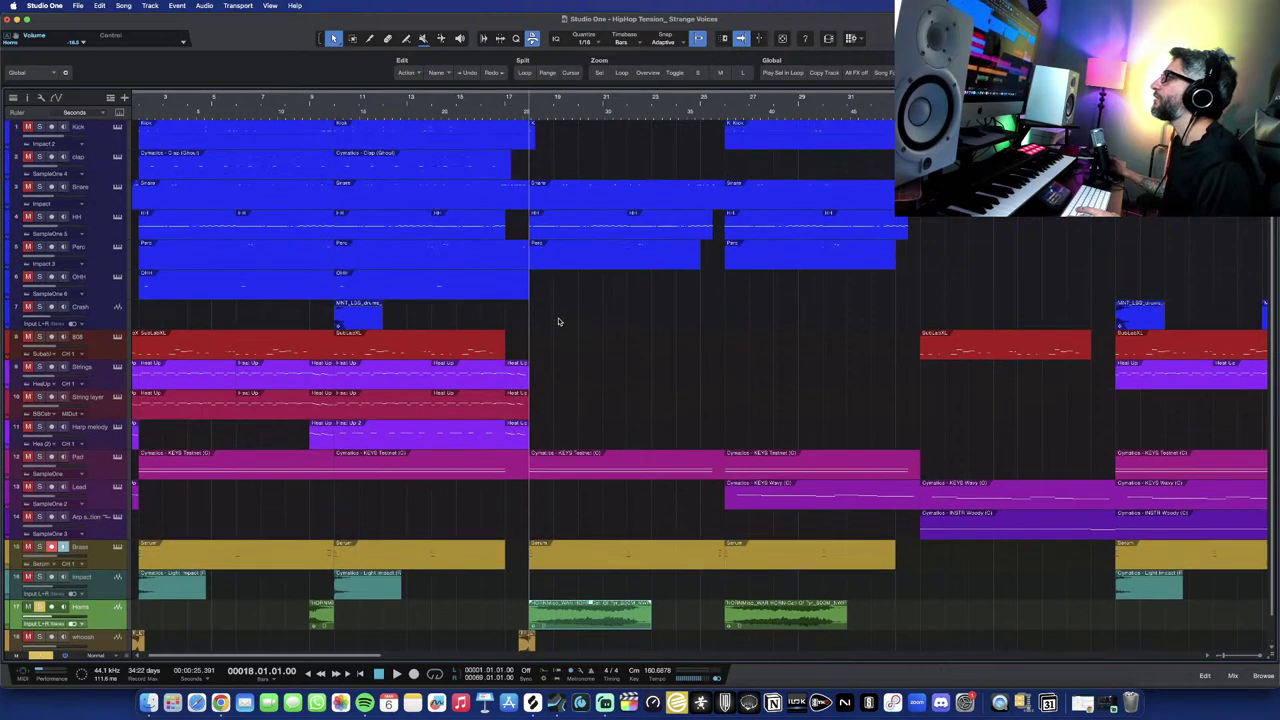
scroll(563, 327, down, 2)
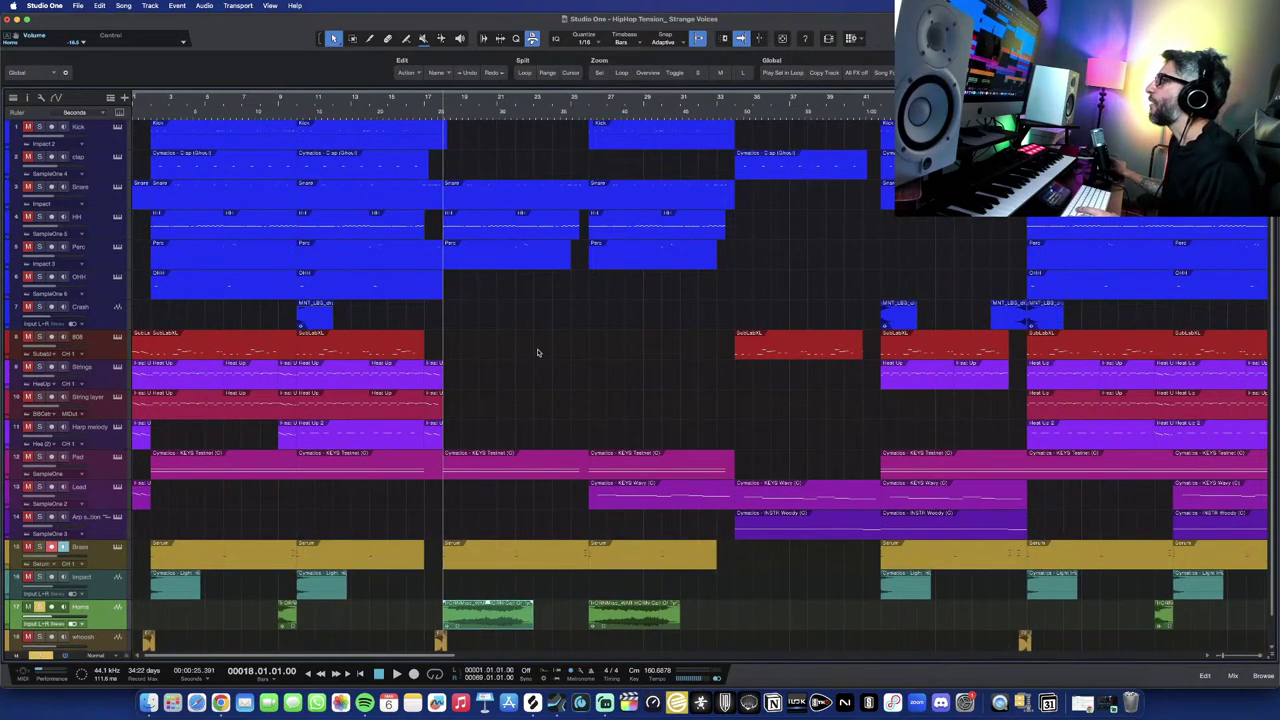
scroll(537, 352, down, 1)
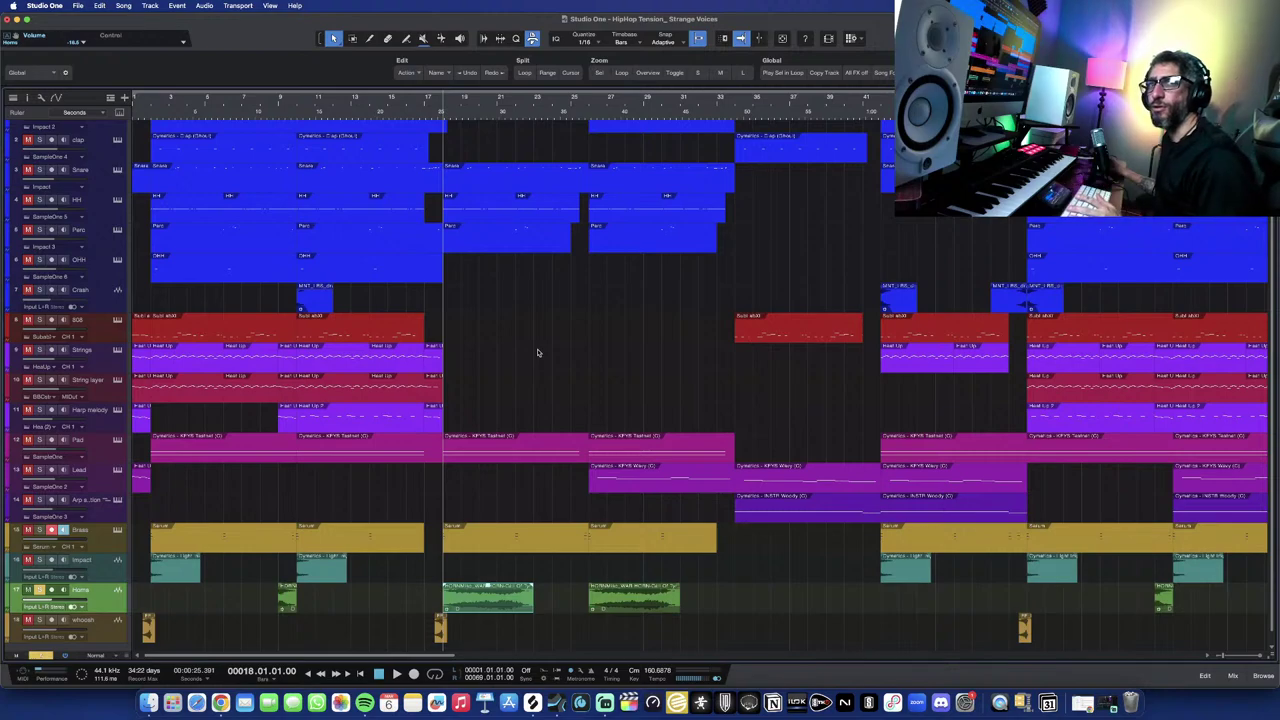
scroll(474, 371, up, 1)
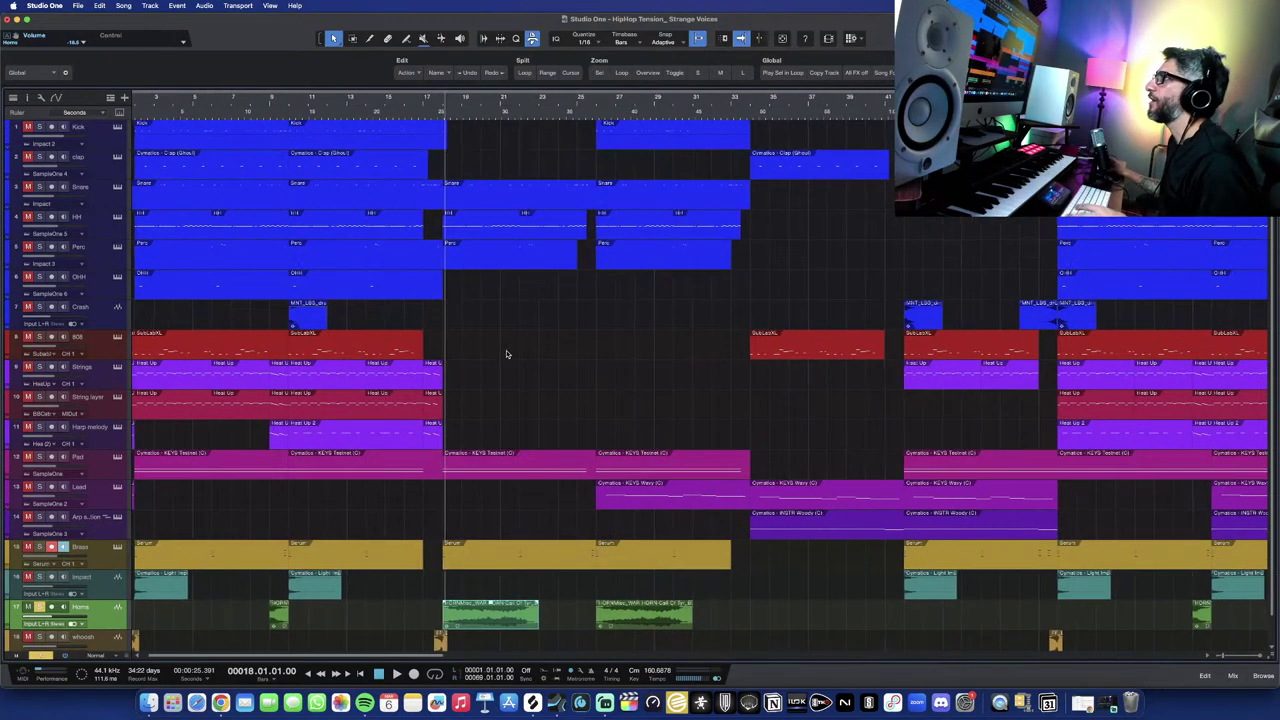
Zoom in slightly, select the Impact track and scroll across the arrangement timeline.
key(e)
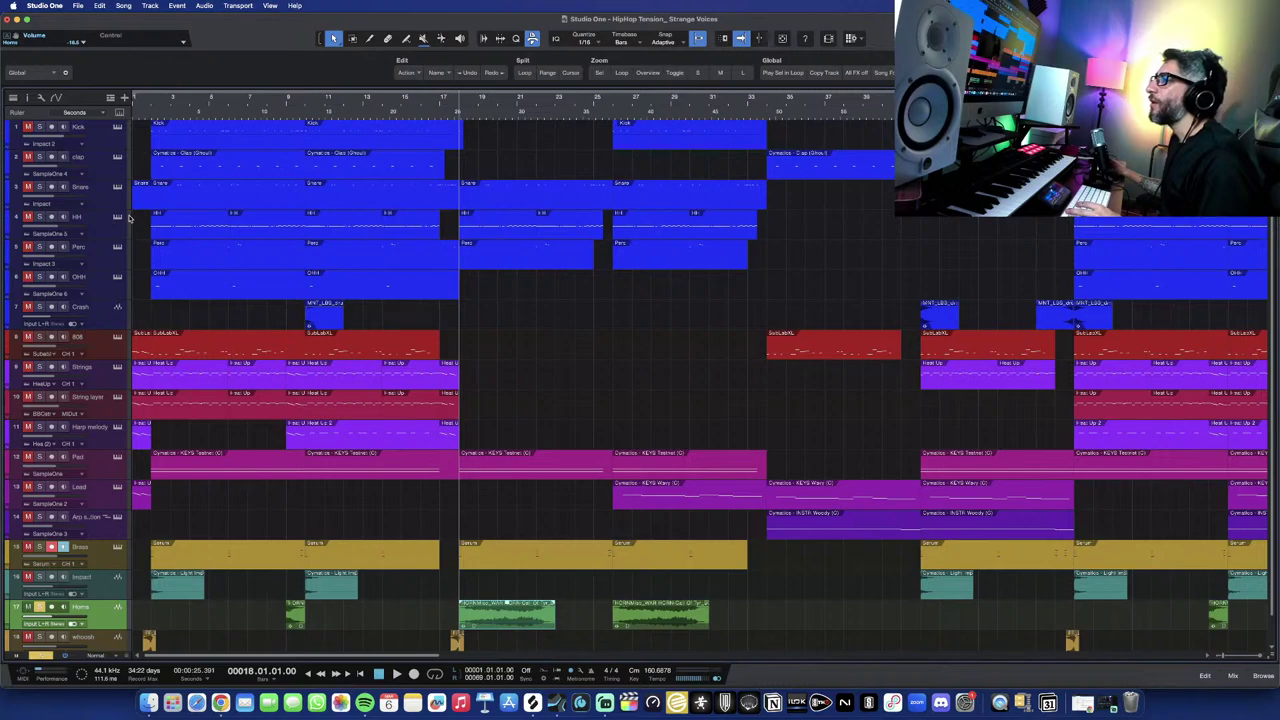
click(55, 595)
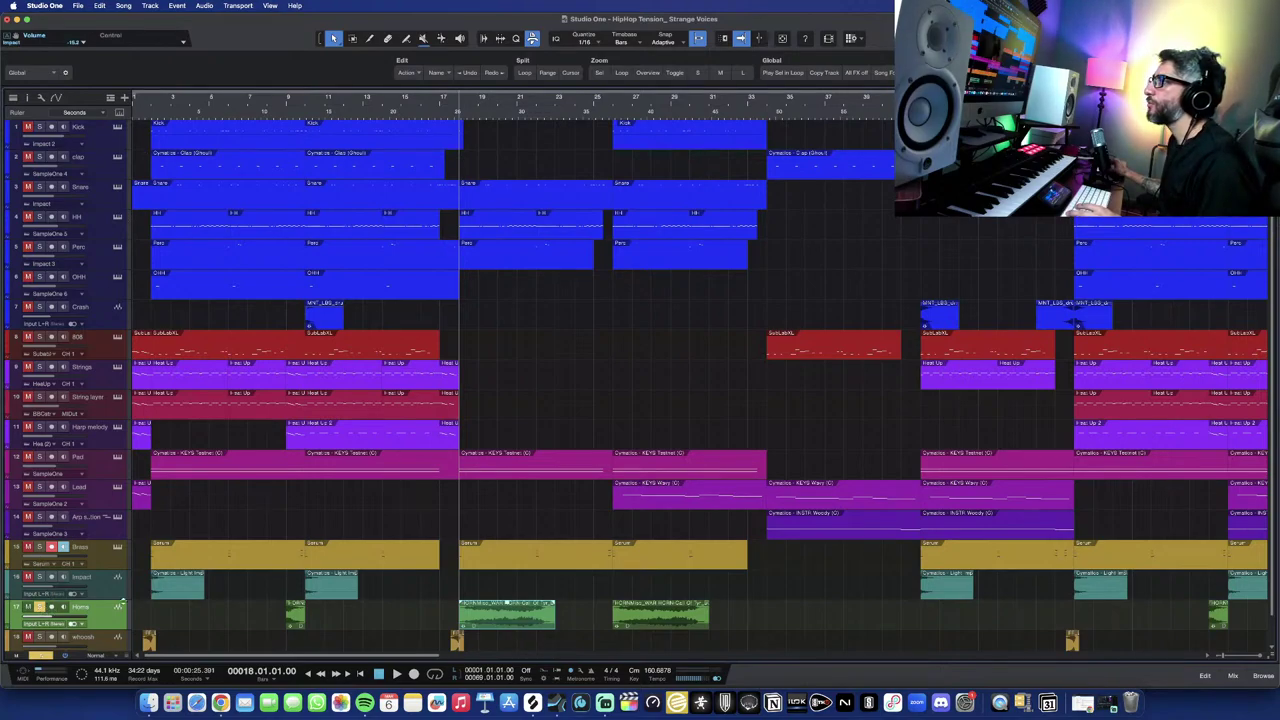
scroll(530, 560, down, 1)
scroll(793, 541, right, 3)
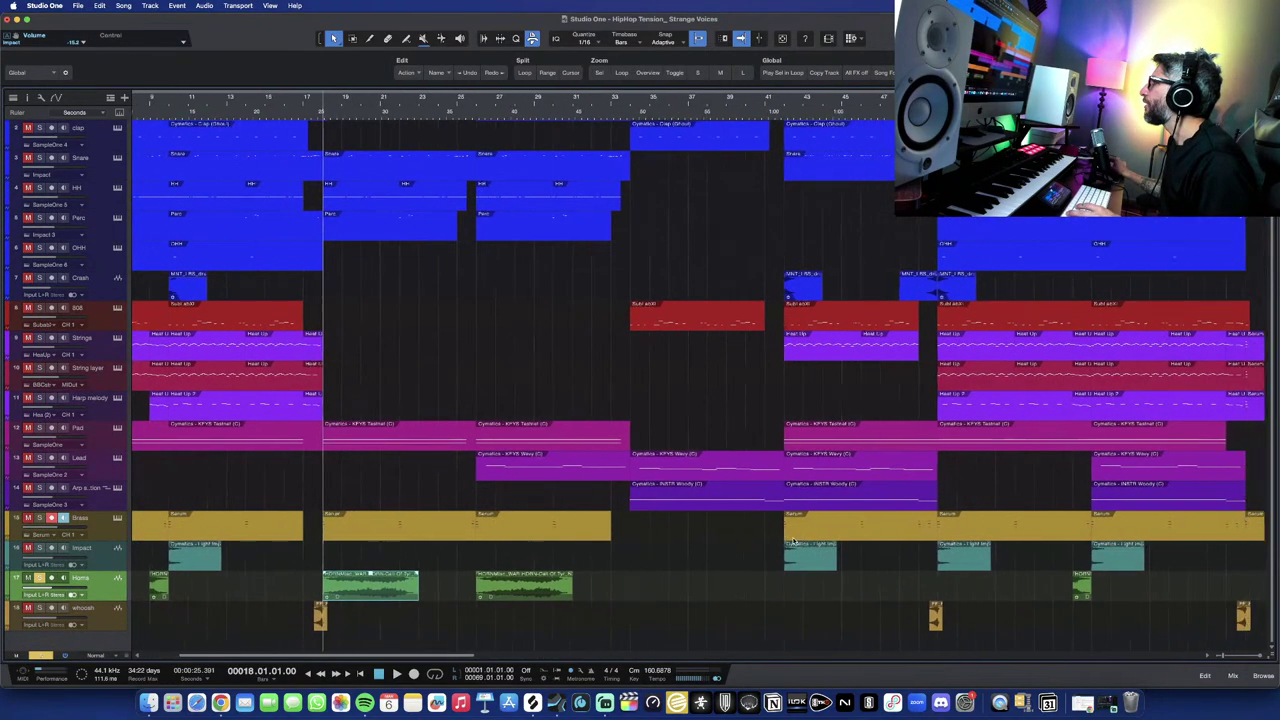
scroll(793, 541, right, 5)
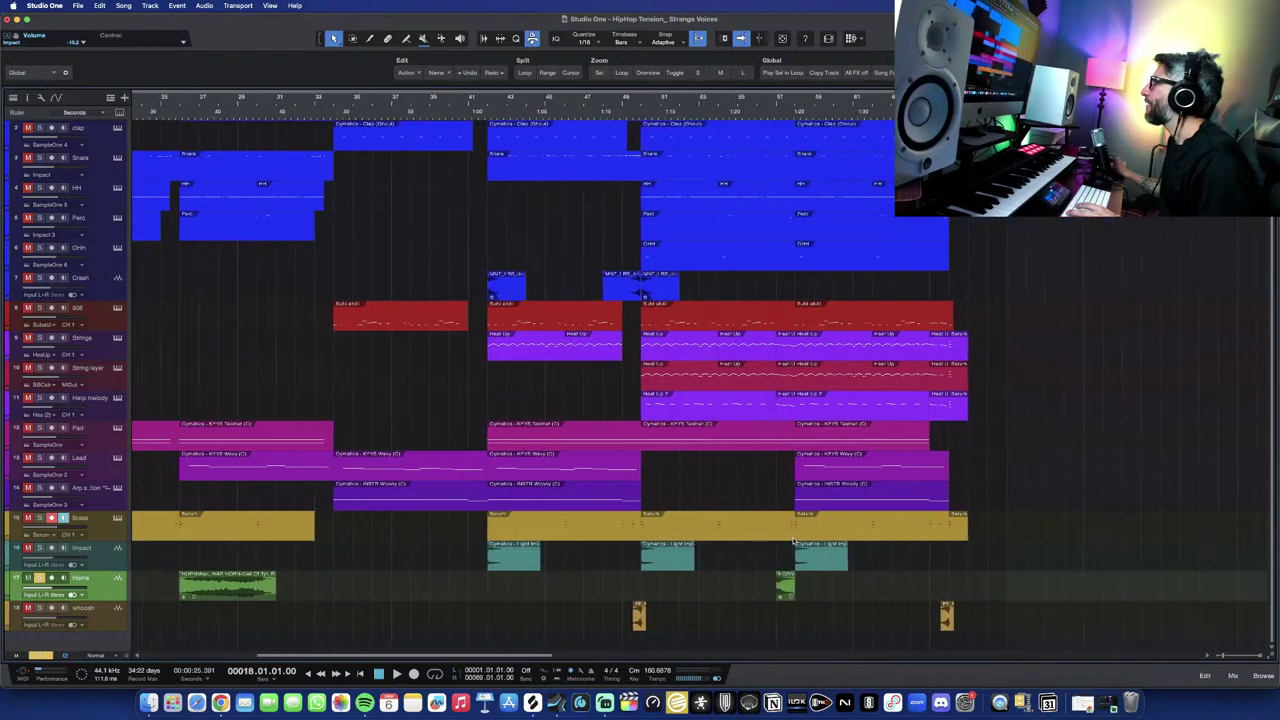
scroll(793, 541, right, 2)
scroll(565, 352, left, 1)
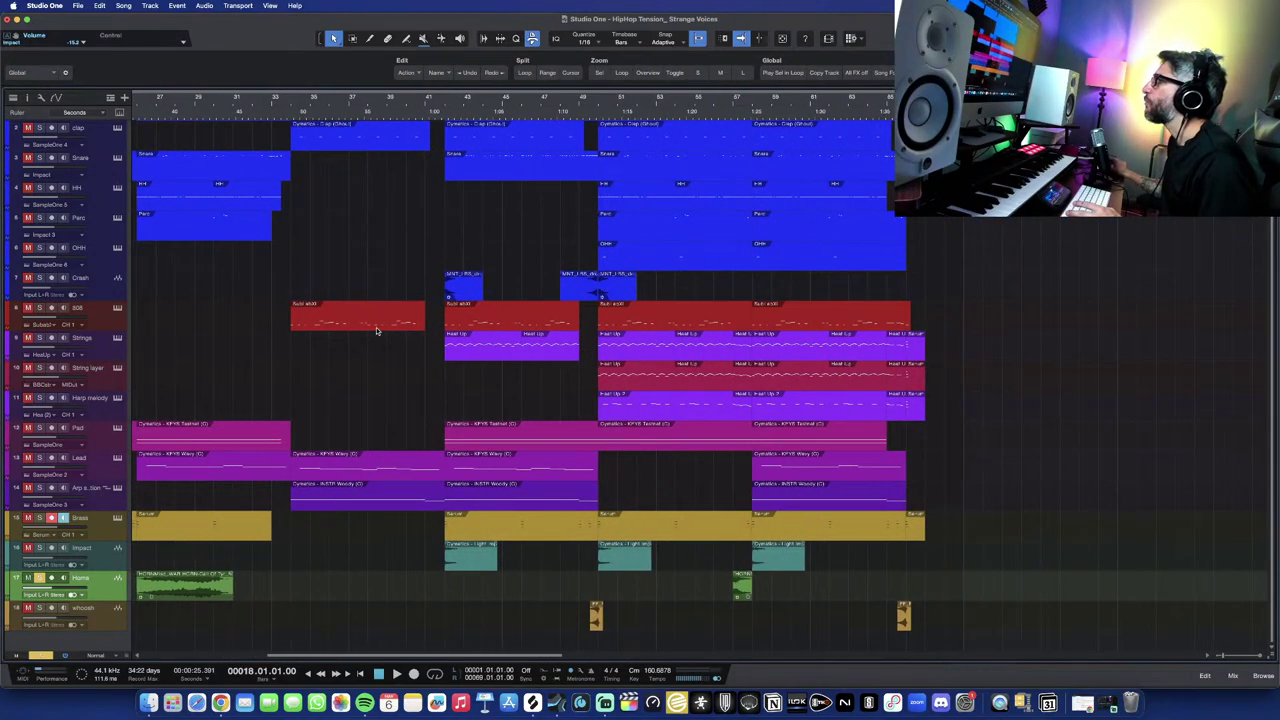
scroll(378, 330, left, 10)
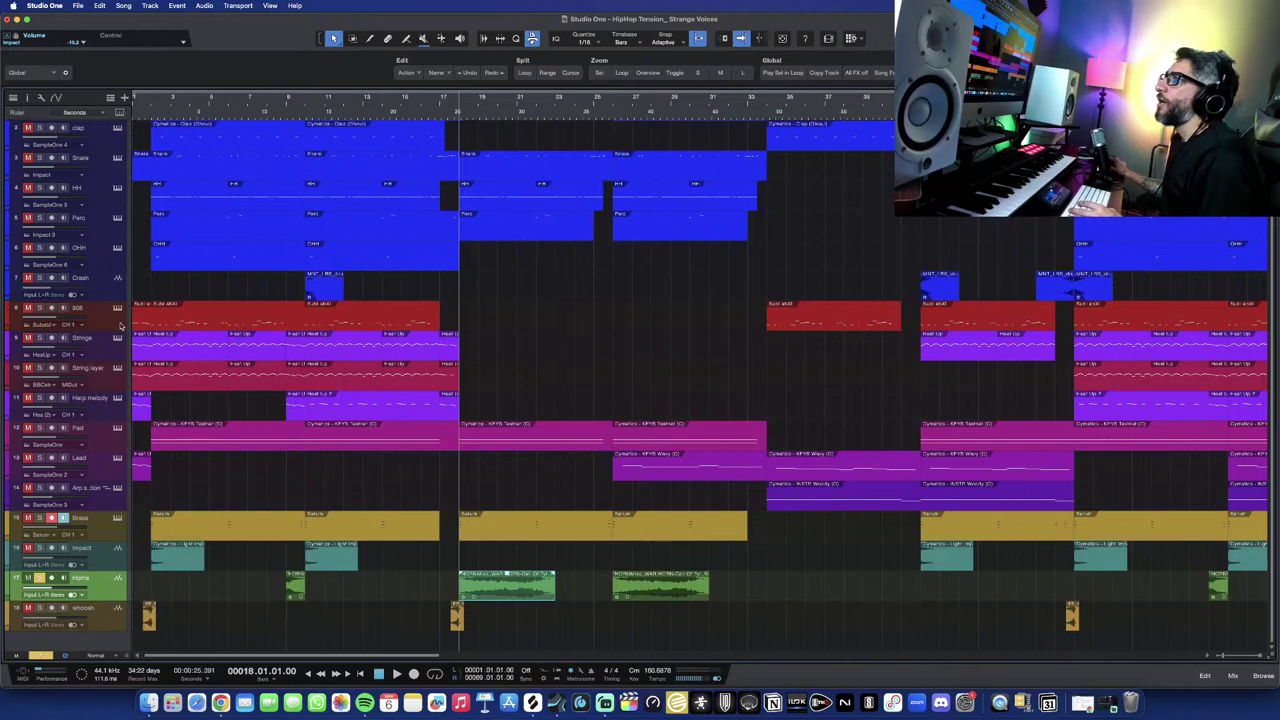
scroll(122, 327, up, 1)
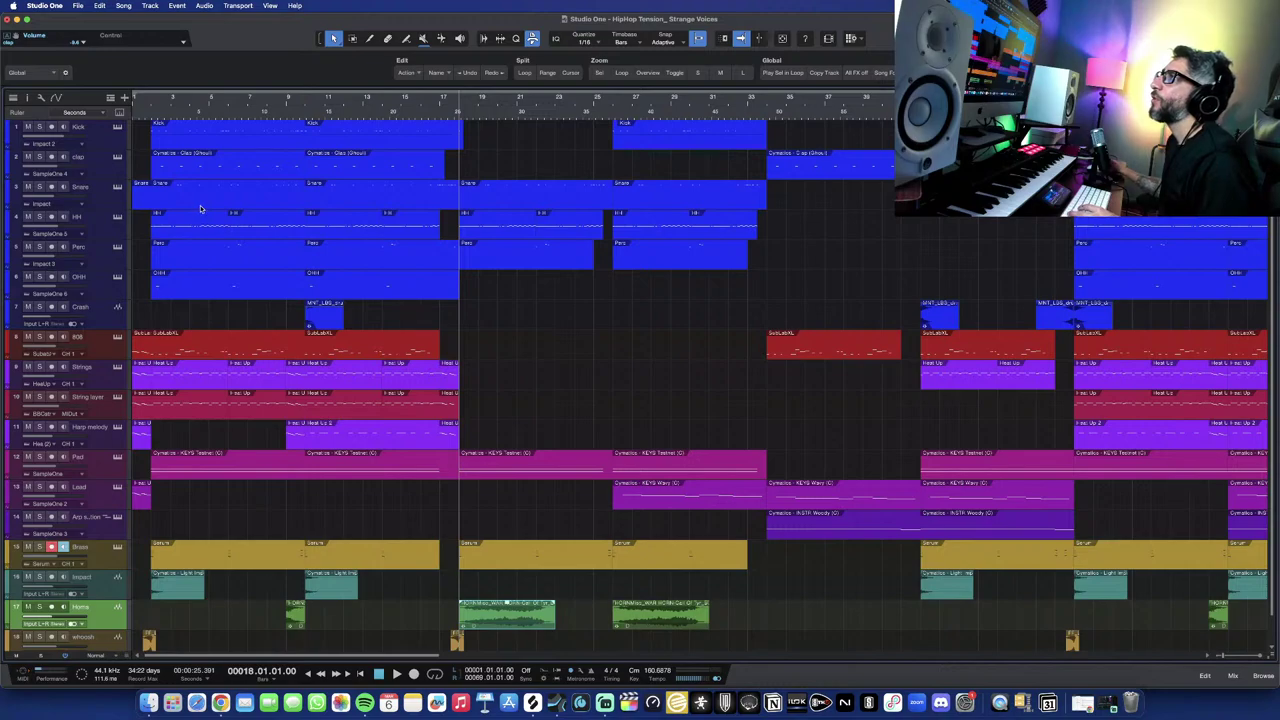
Return the playhead to the song start and open the Kick part in the drum editor on the Clutch row.
click(148, 101)
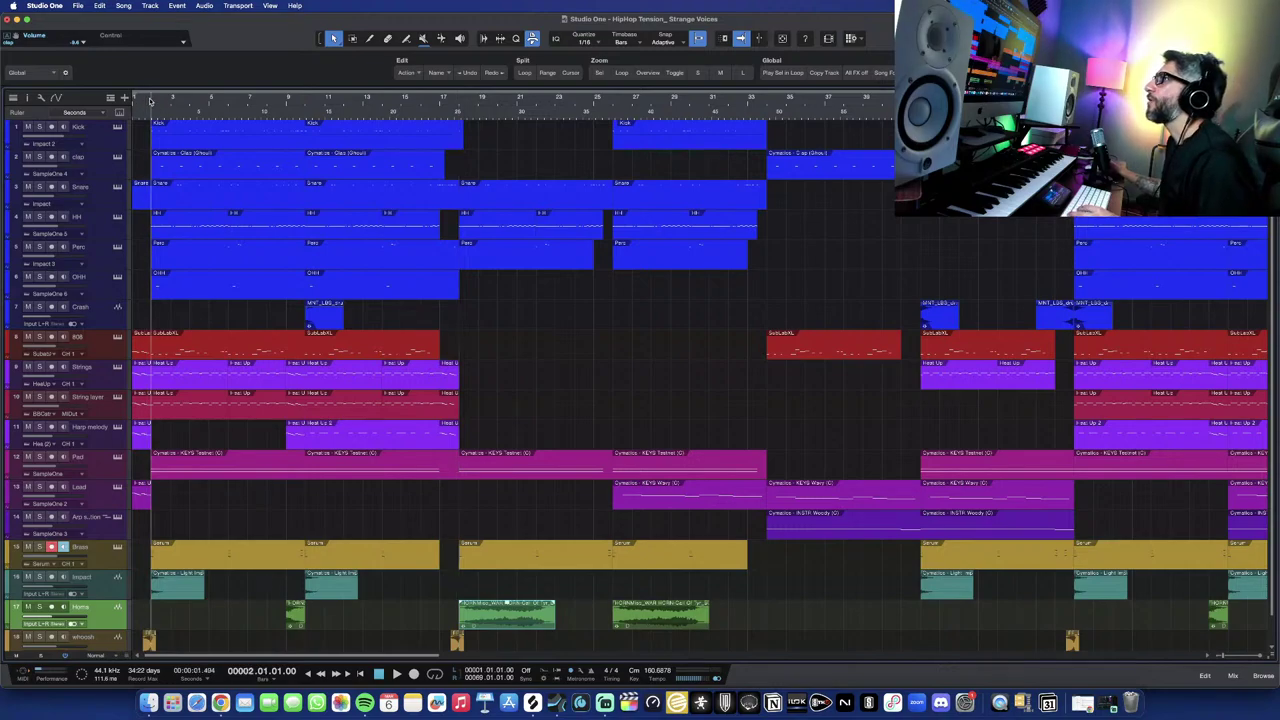
key(e)
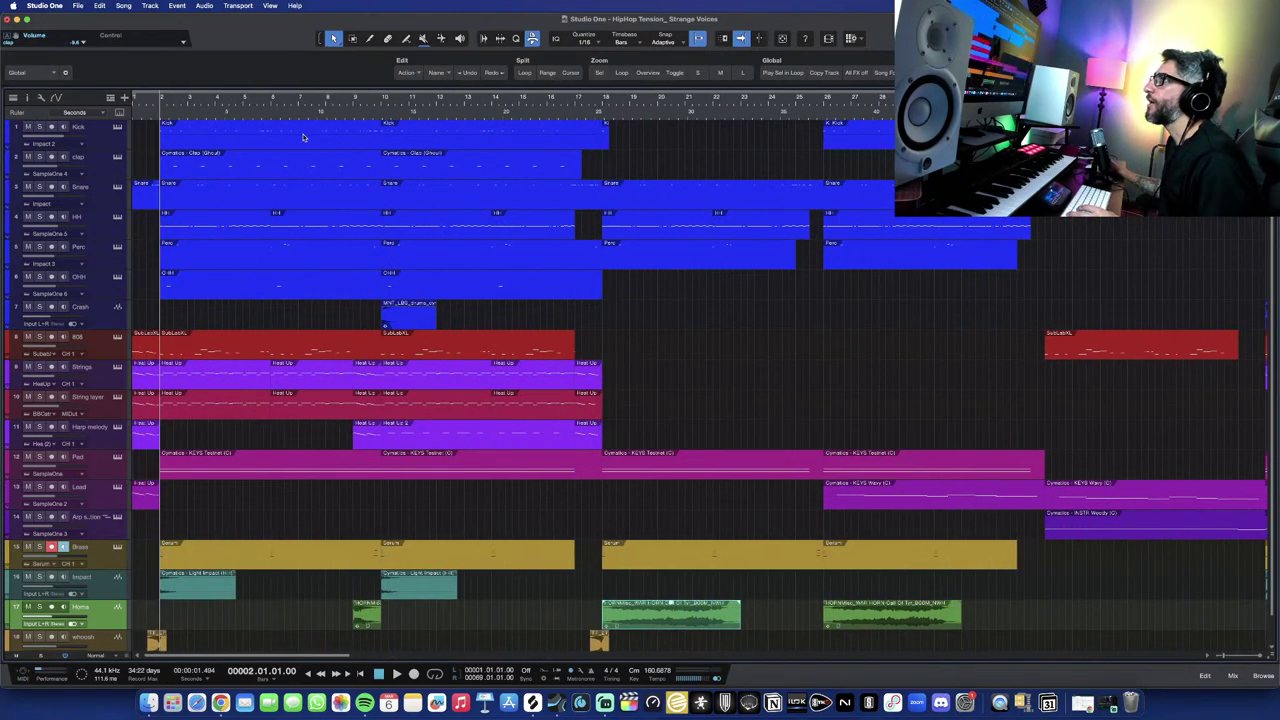
double_click(210, 134)
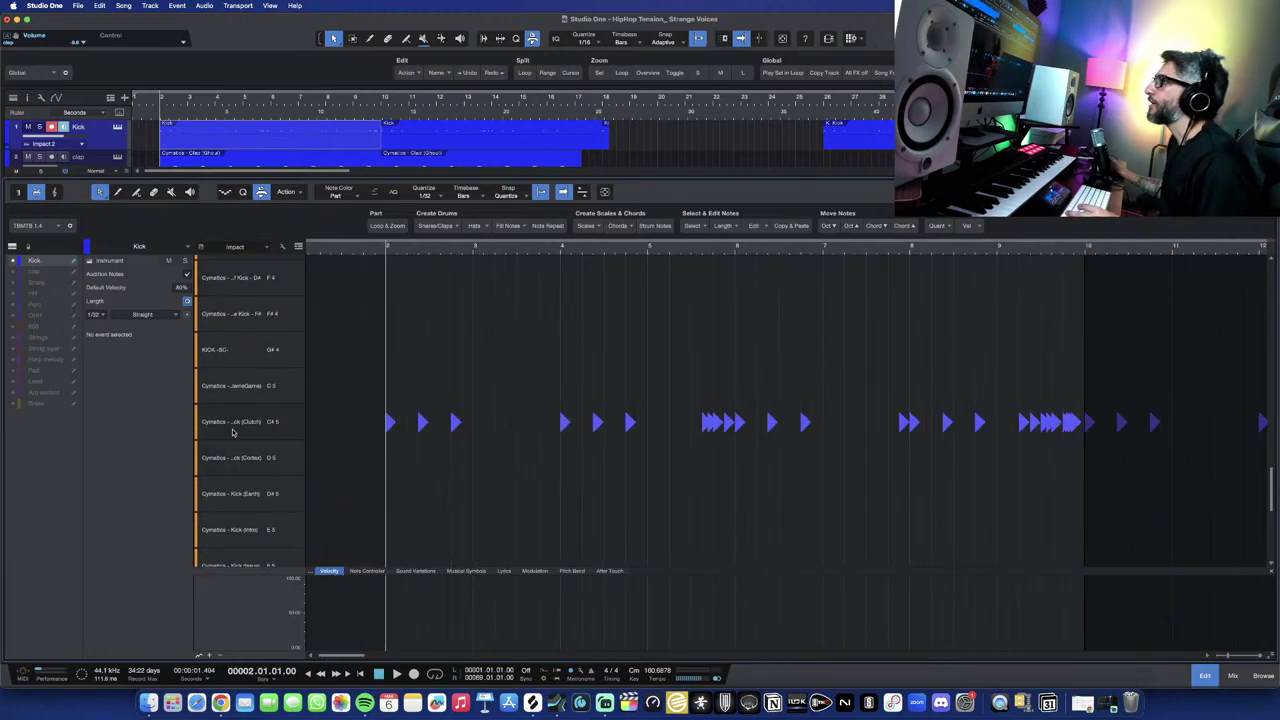
click(224, 430)
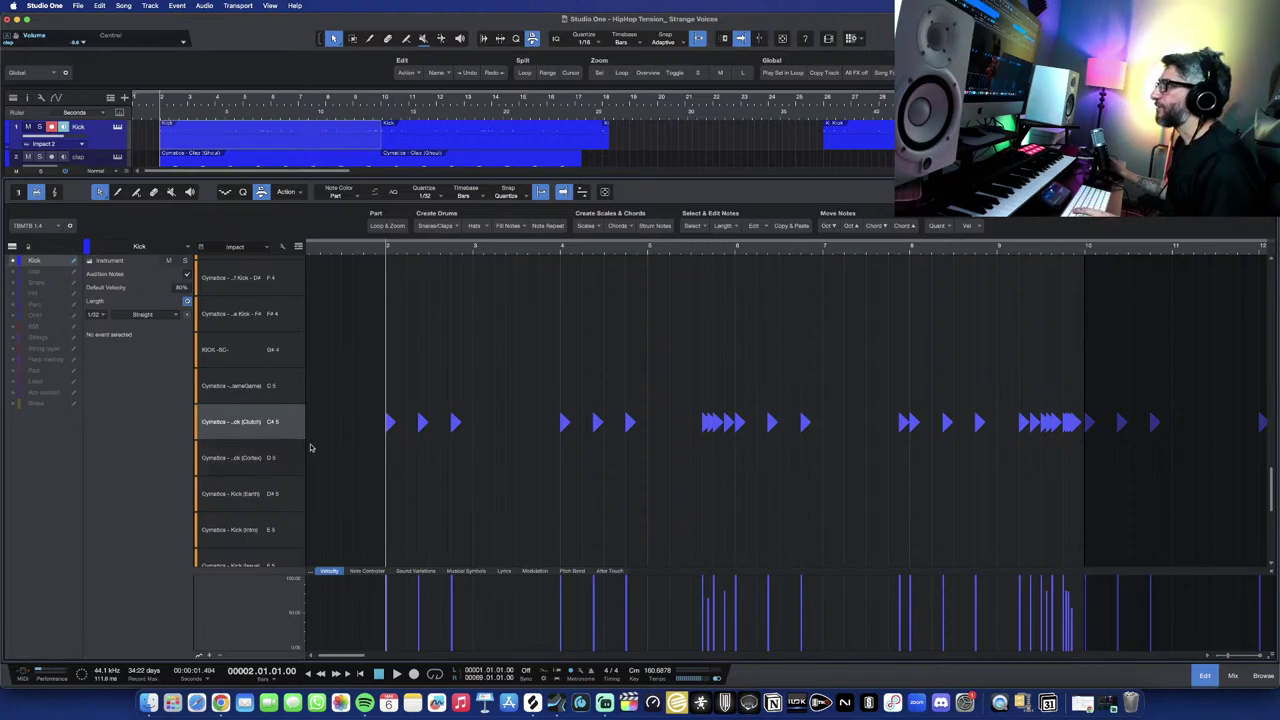
Solo the Kick track, play its pattern from bar 2, stop, and close the editor.
key(w)
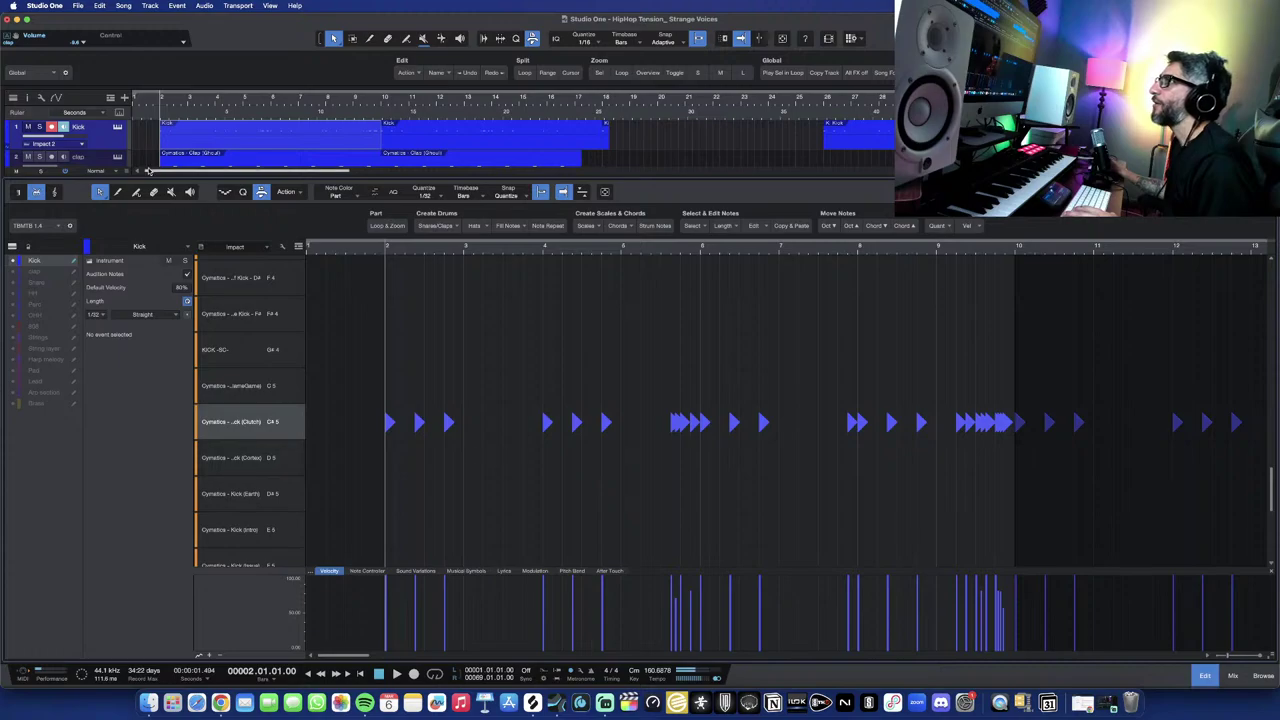
click(40, 127)
key(space)
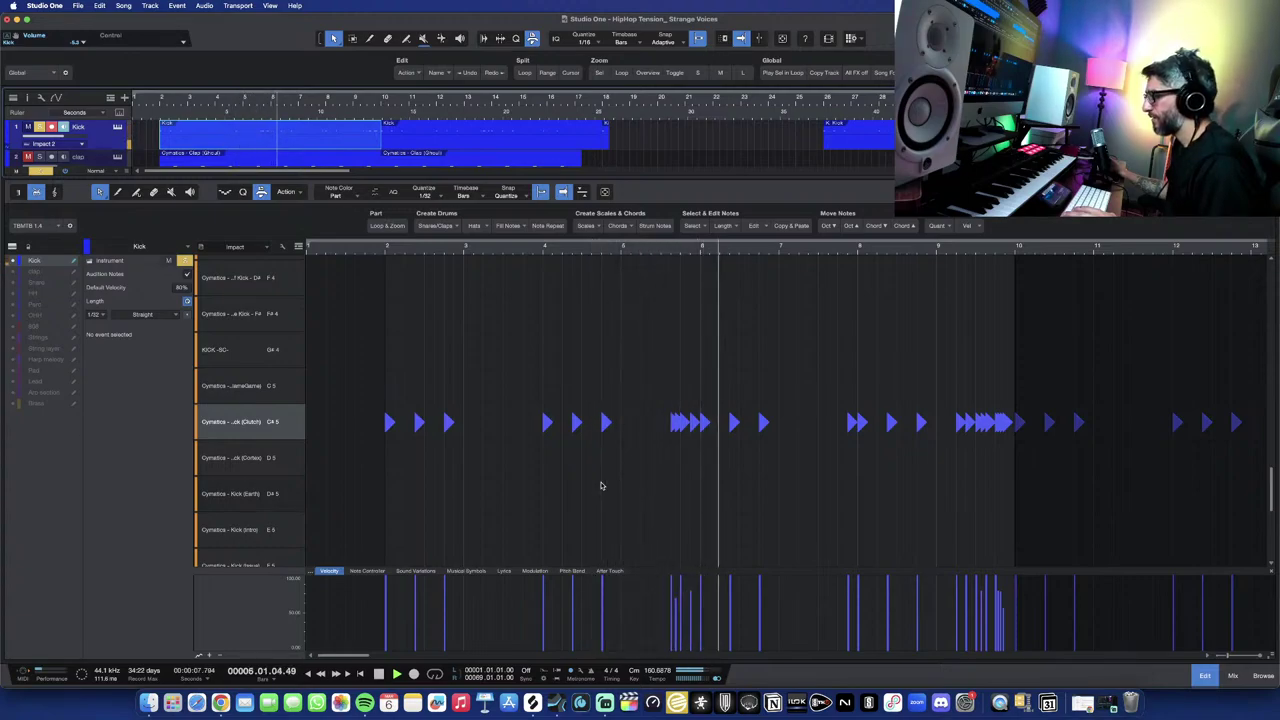
key(w)
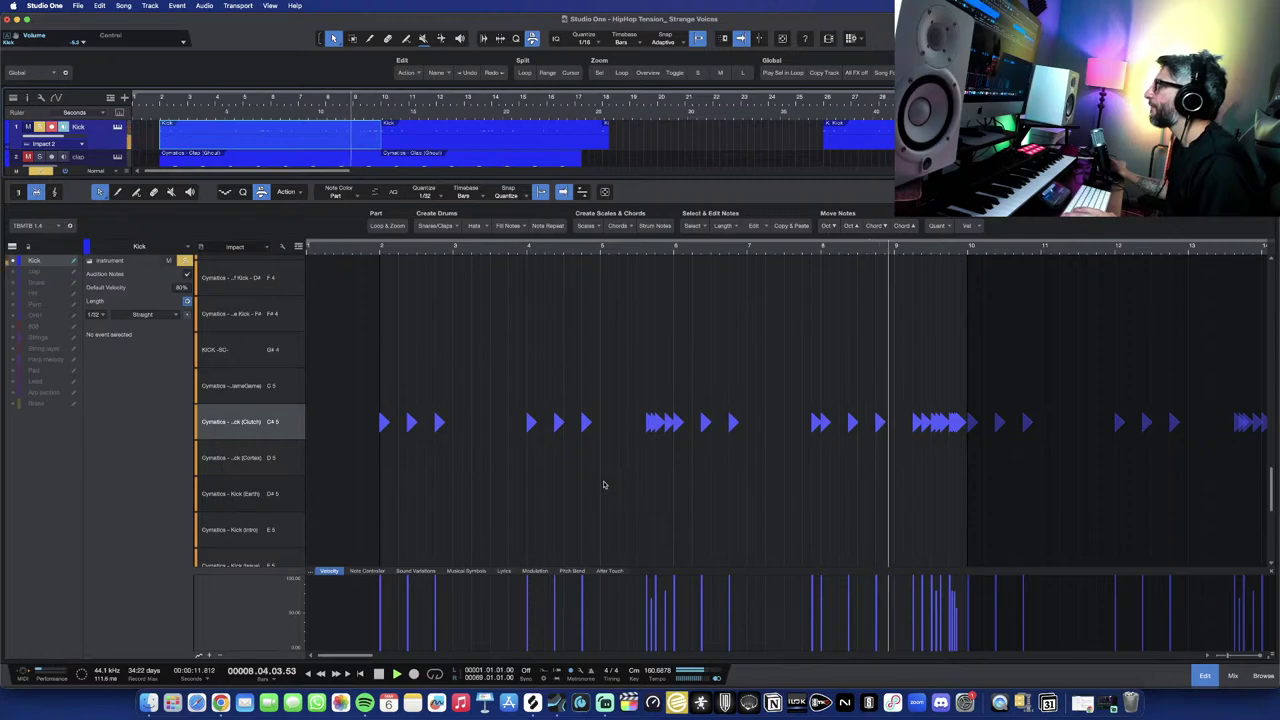
key(space)
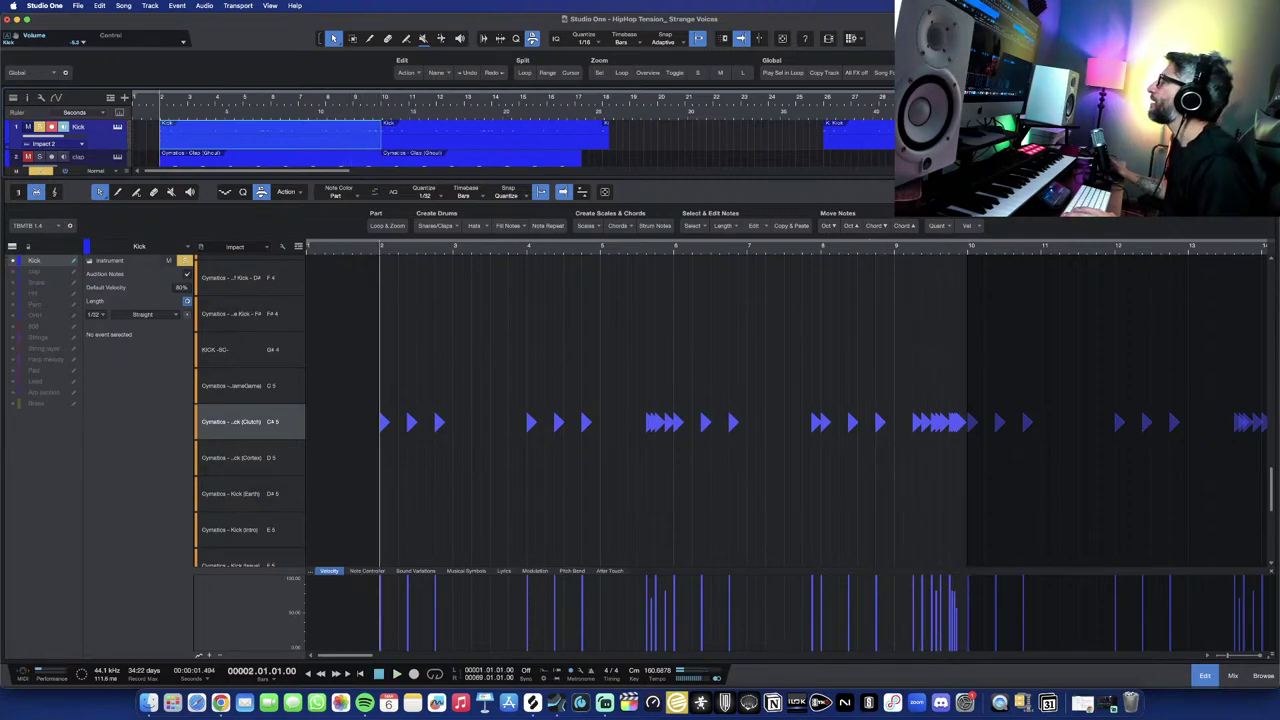
key(F2)
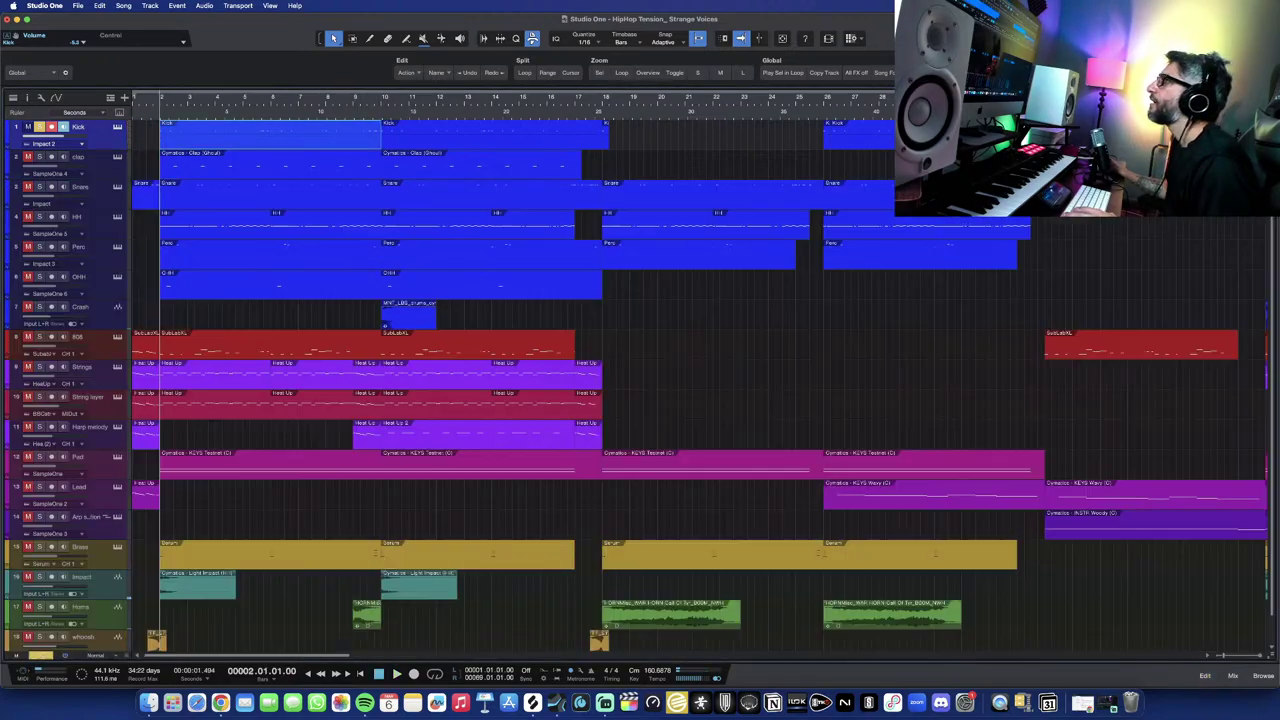
Select the clap track and solo it in place of the Kick track.
click(39, 127)
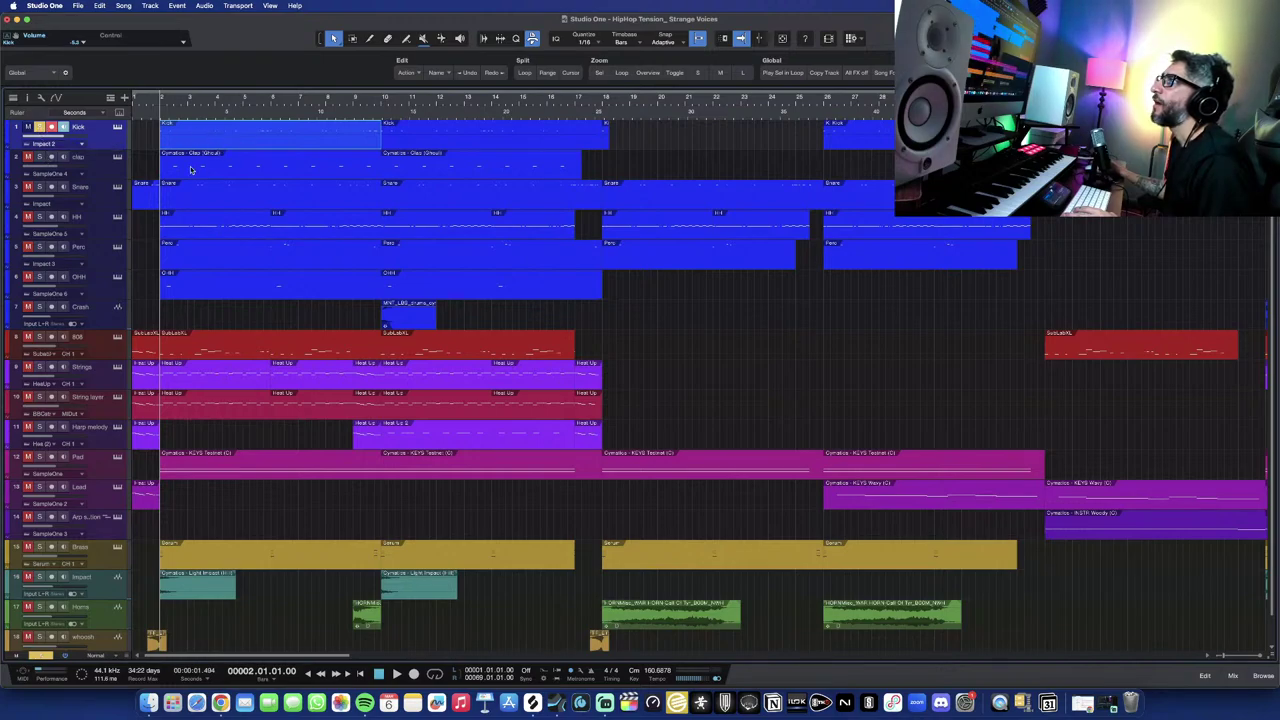
click(191, 169)
click(39, 157)
click(39, 127)
Audition the Ghoul clap sample several times in the clap track's SampleOne XT.
click(117, 157)
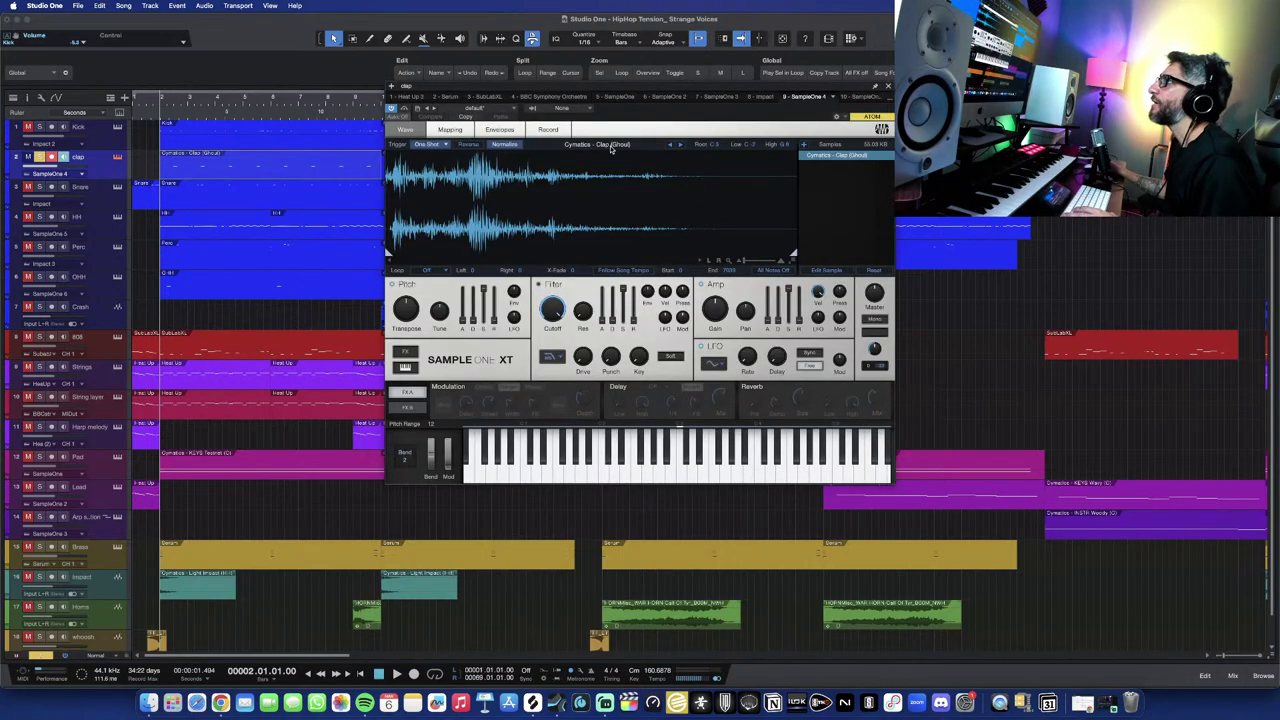
click(692, 468)
click(680, 477)
click(680, 477)
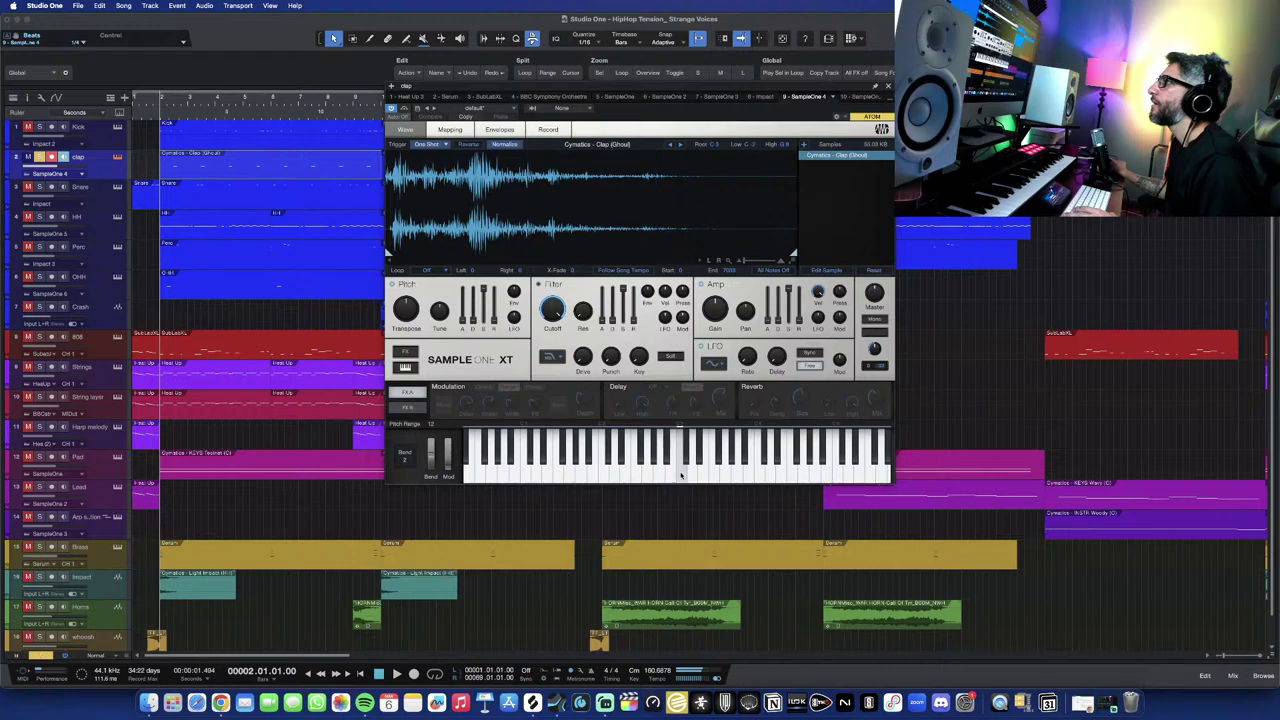
click(886, 84)
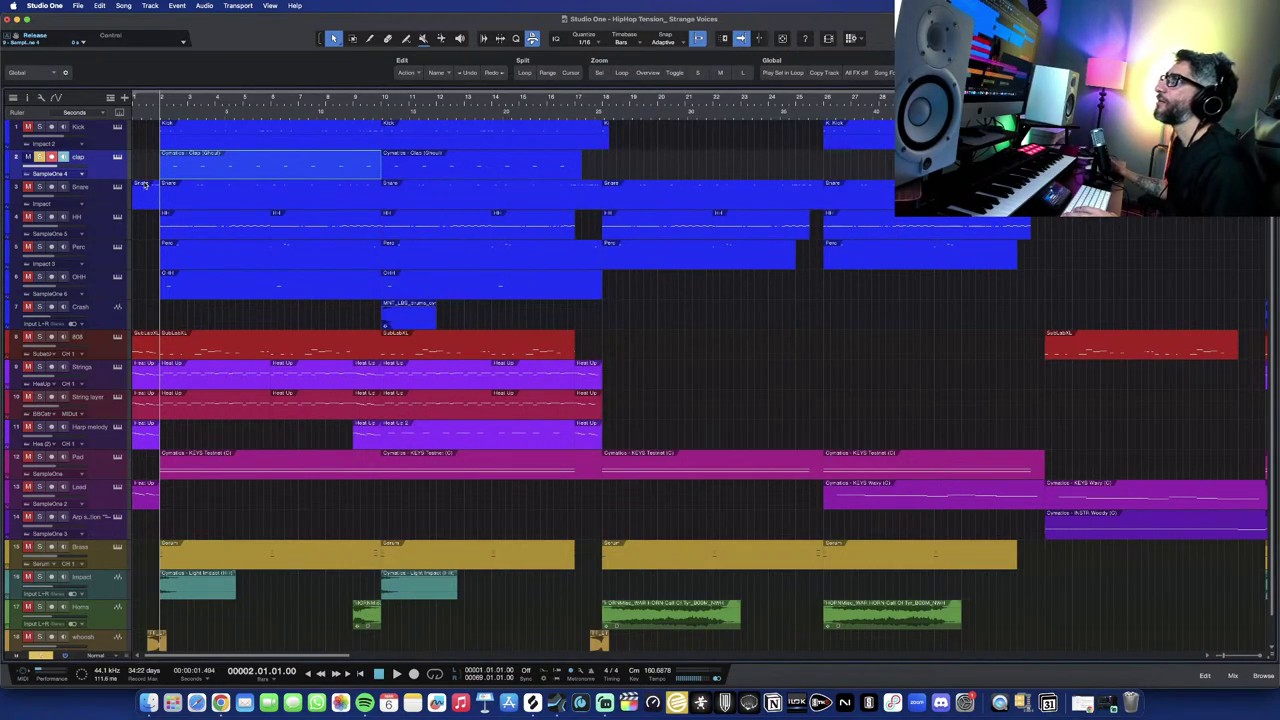
Open the clap part's notes, stop playback at bar 2, and close the editor.
double_click(197, 175)
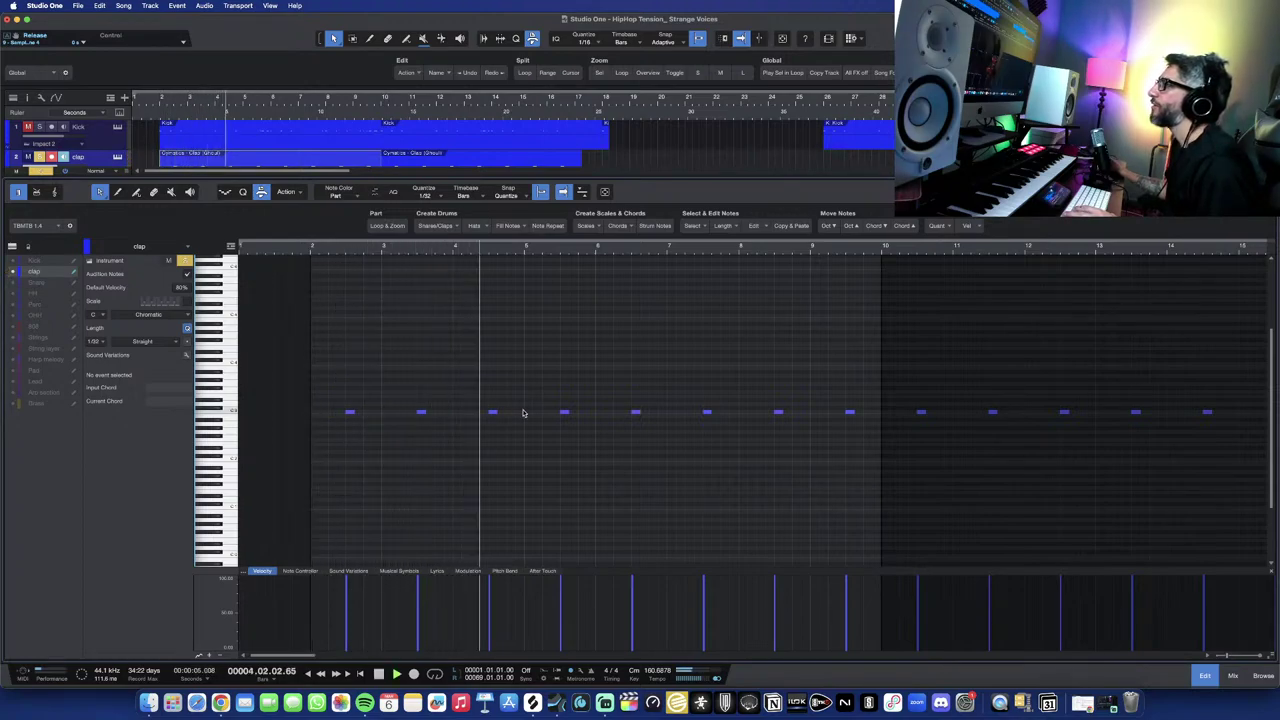
key(space)
key(F2)
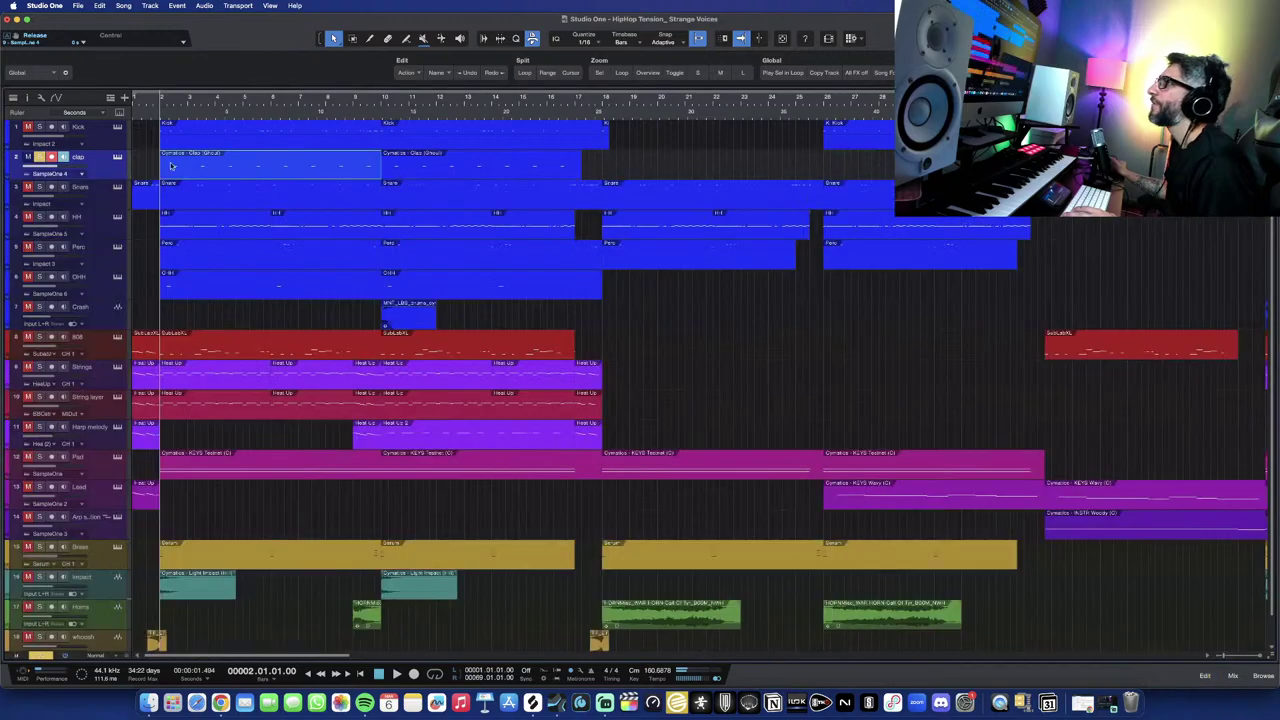
Select the Snare track, resize the view, and open the Snare part in the note editor.
click(95, 201)
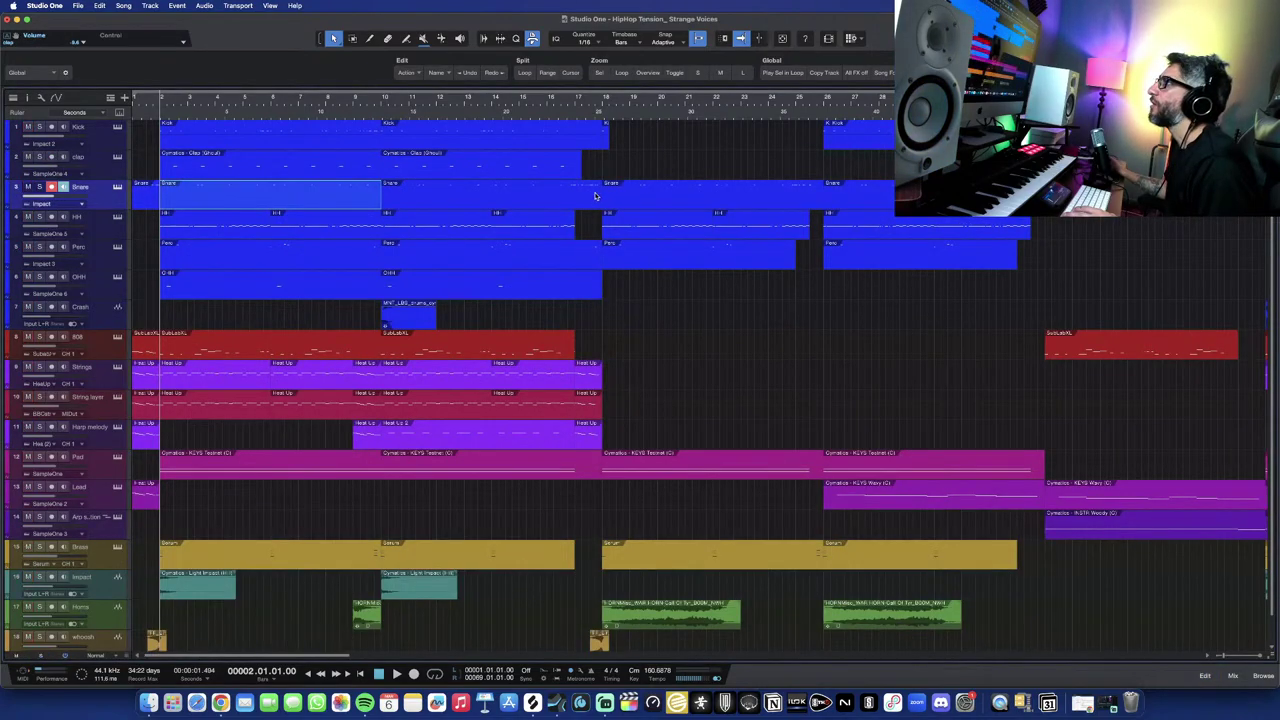
key(shift+e)
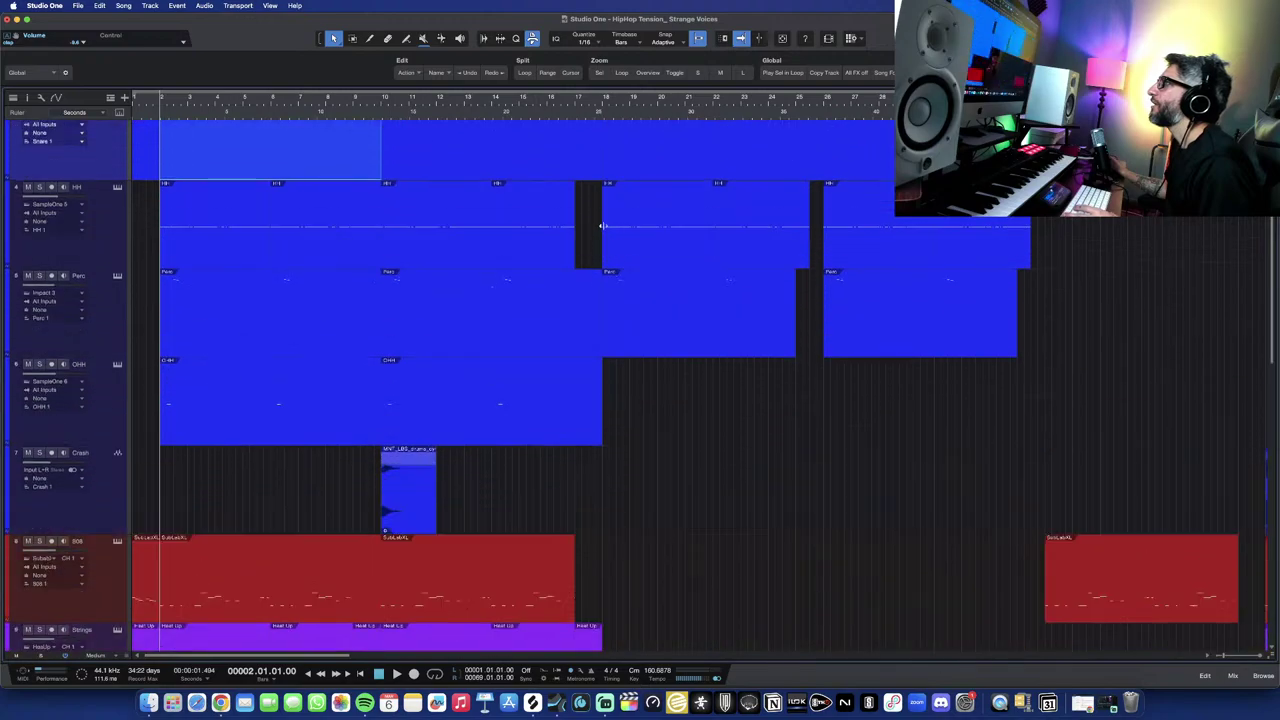
key(w)
key(w)
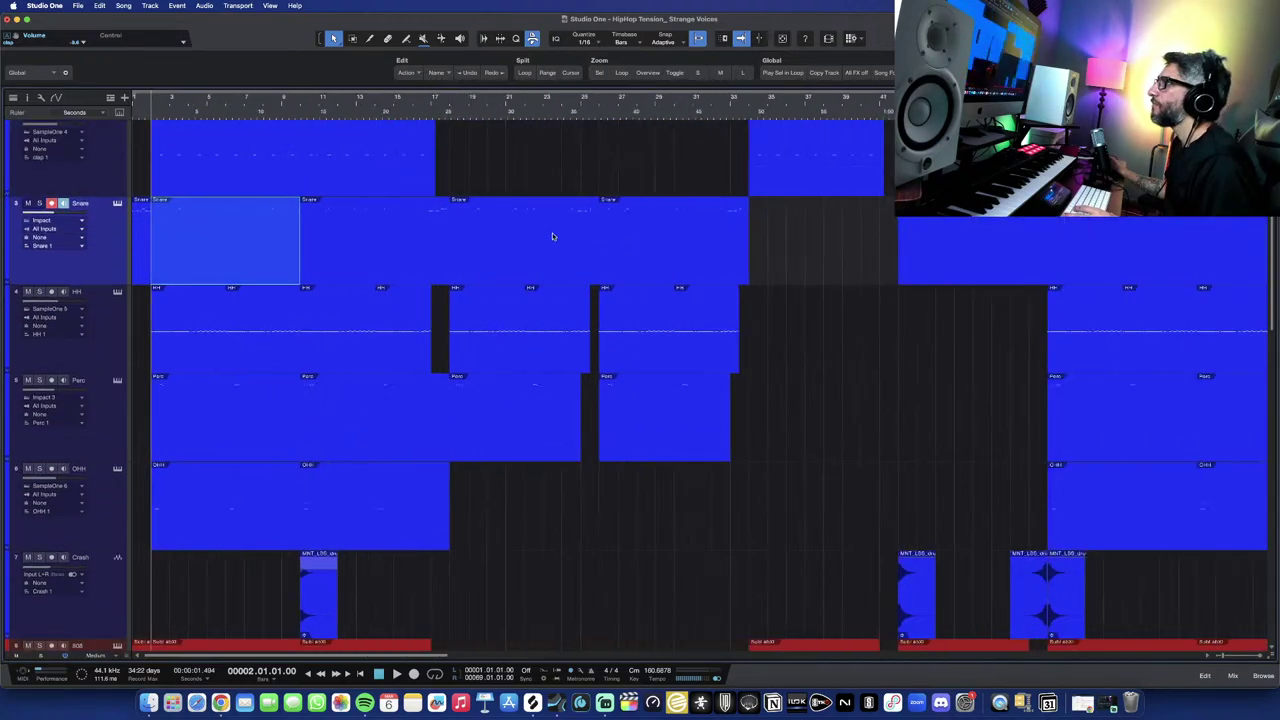
key(shift+w)
click(119, 217)
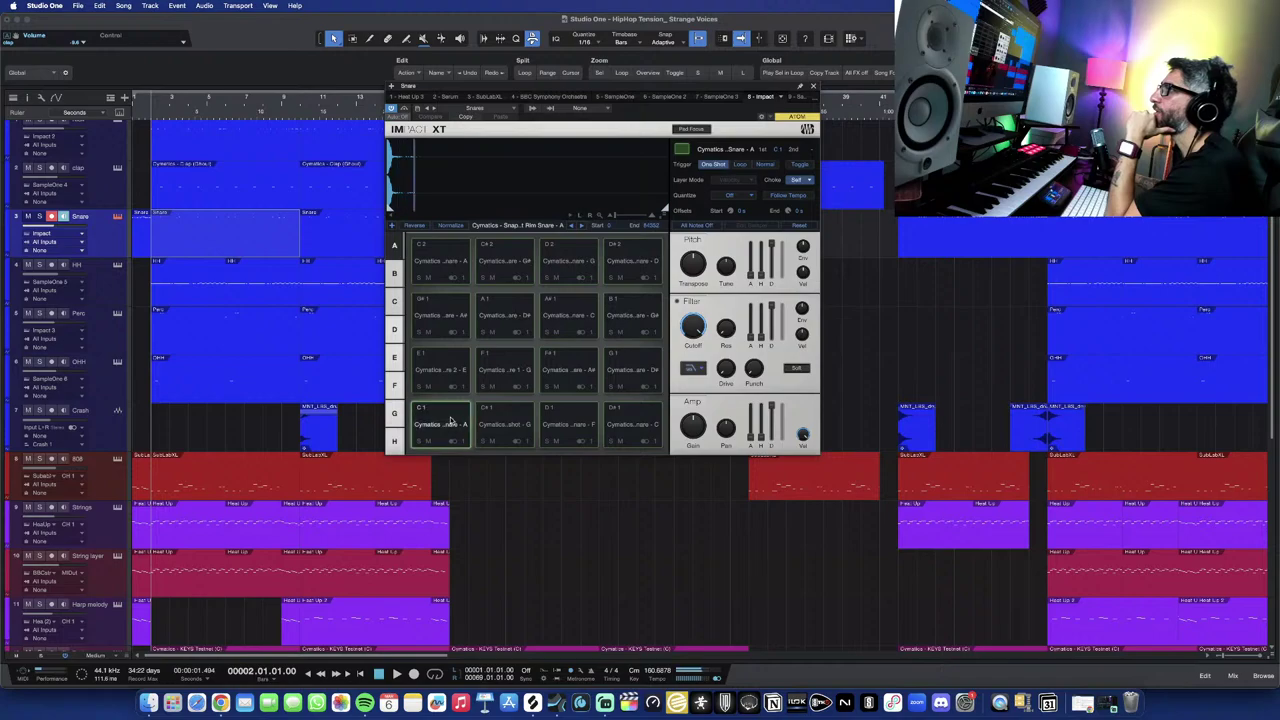
double_click(204, 234)
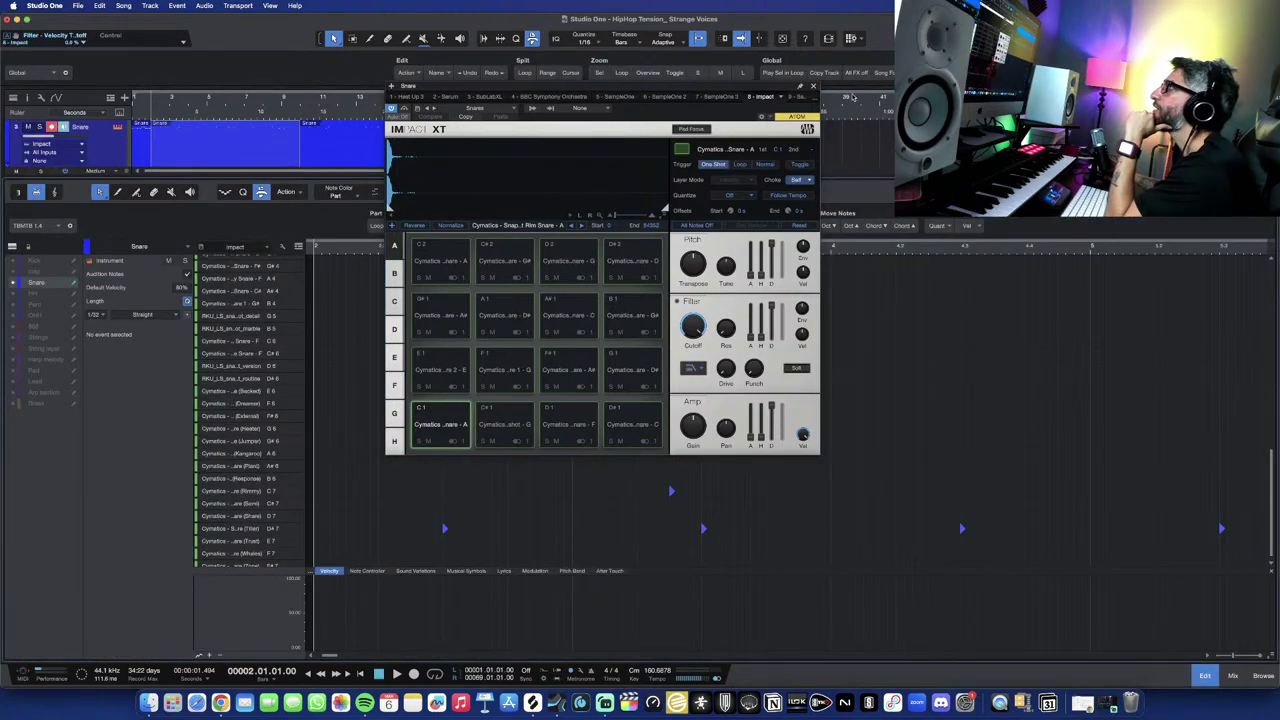
click(813, 86)
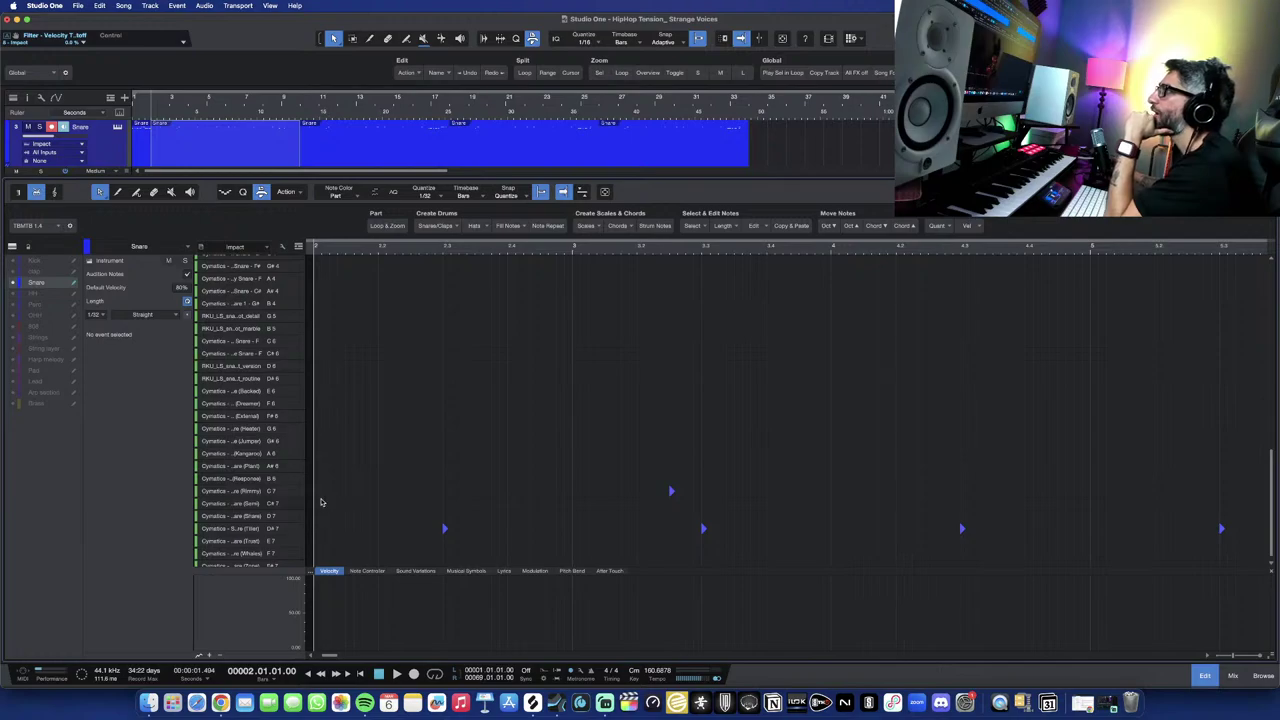
Audition the Tite, Rimmy and Shane snare rows to show their velocities.
scroll(575, 511, down, 3)
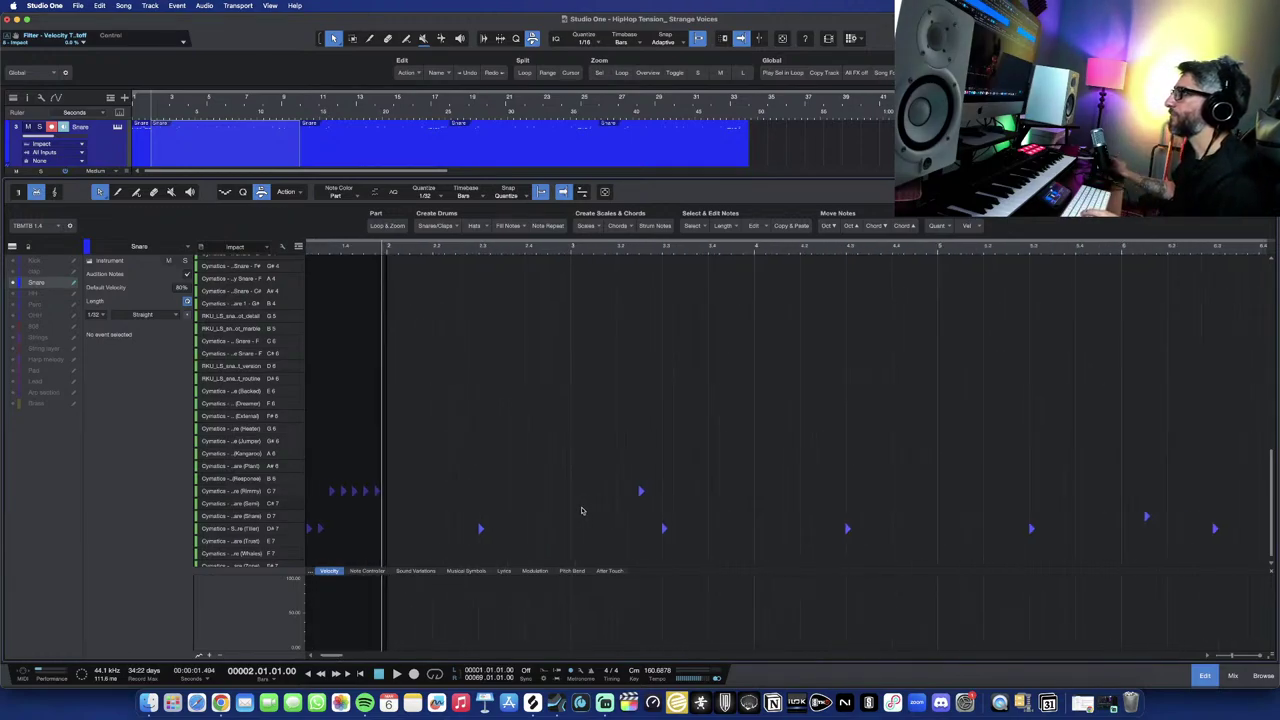
scroll(581, 511, down, 3)
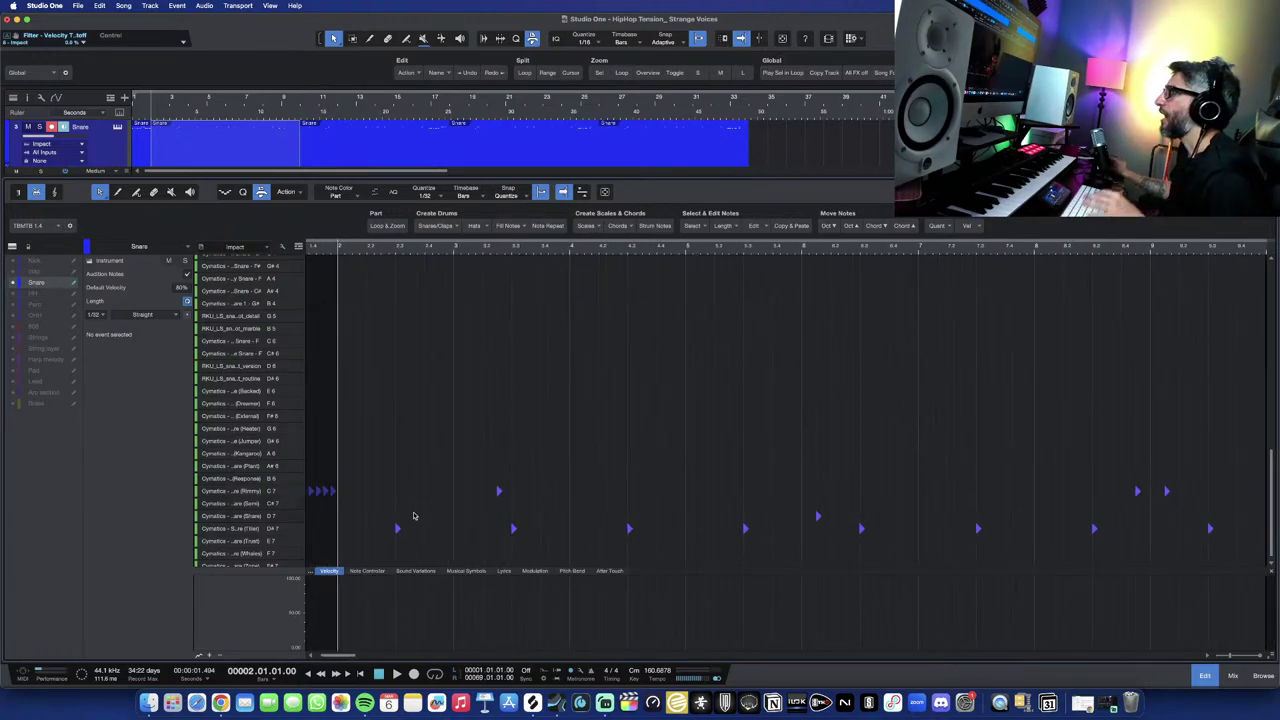
click(270, 528)
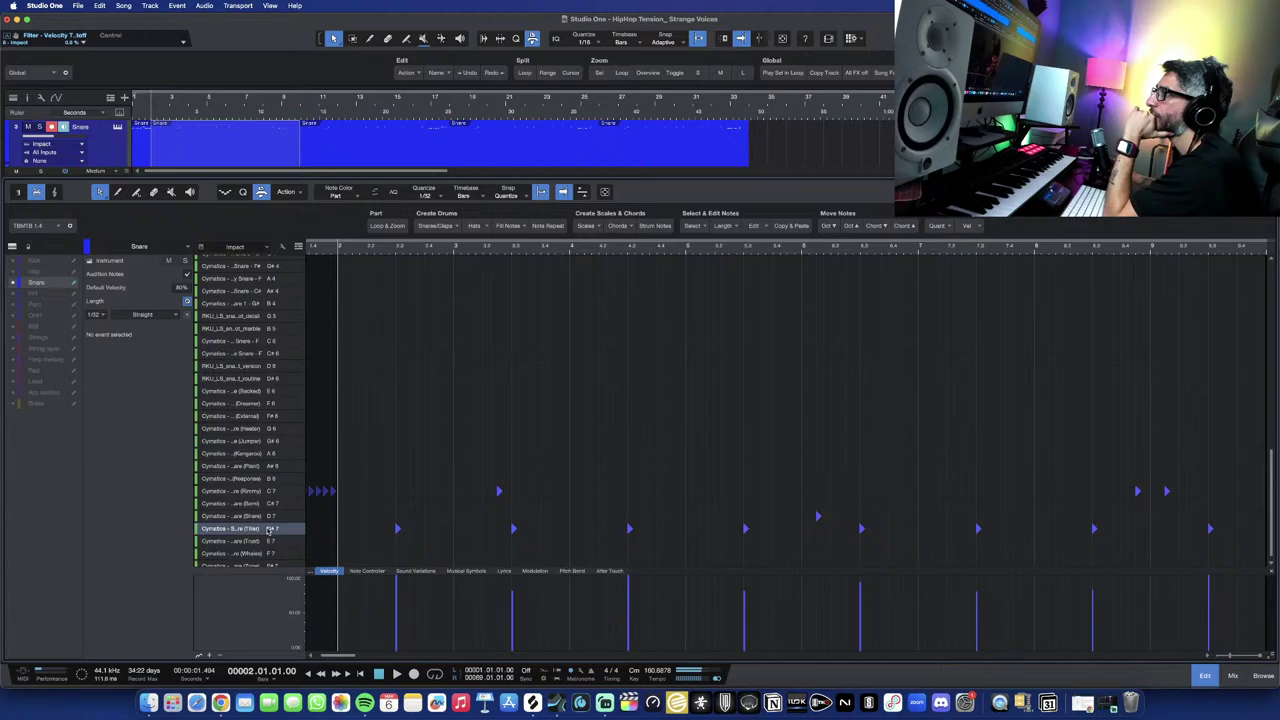
click(265, 492)
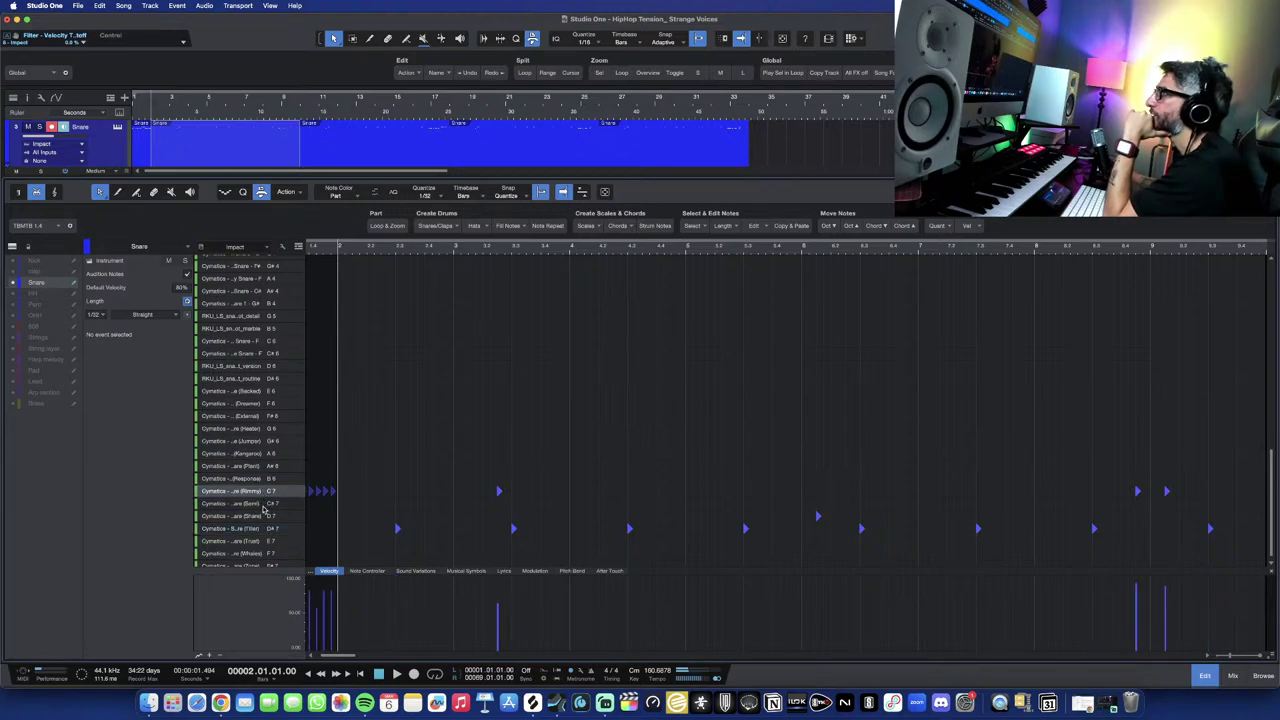
click(264, 514)
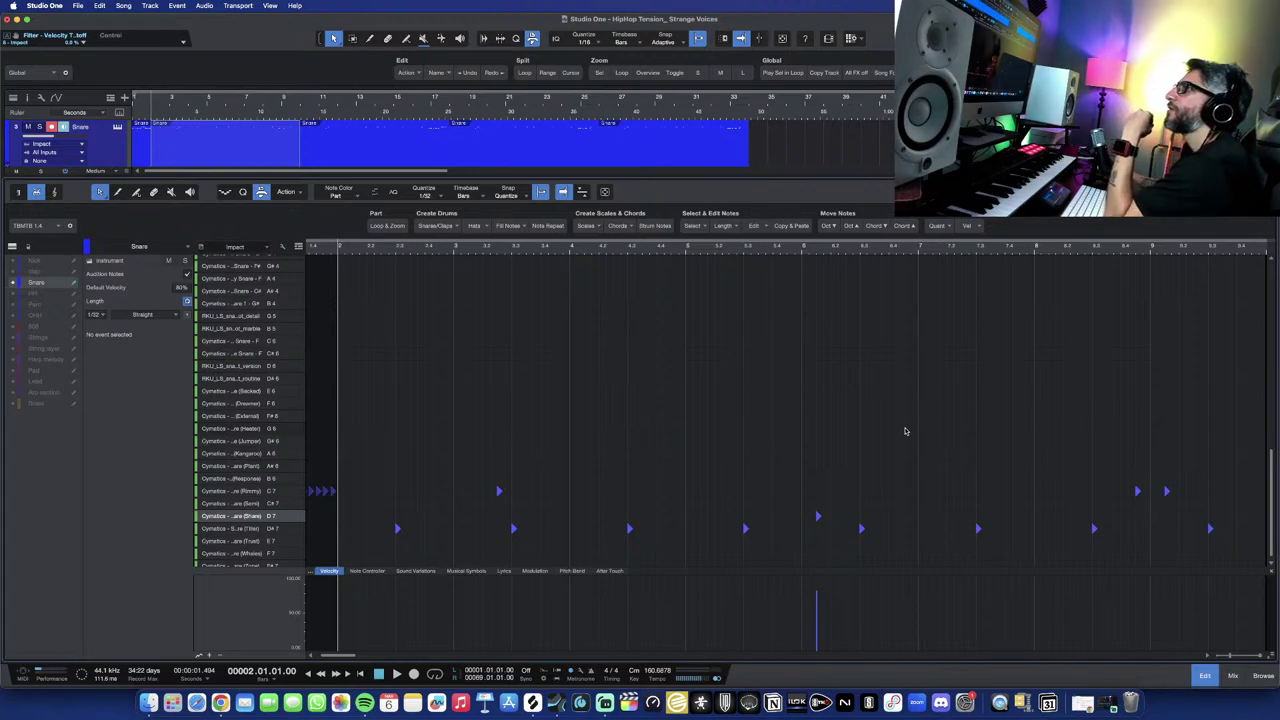
Solo the Snare with S, zoom out over the part, stop playback, and close the editor.
key(s)
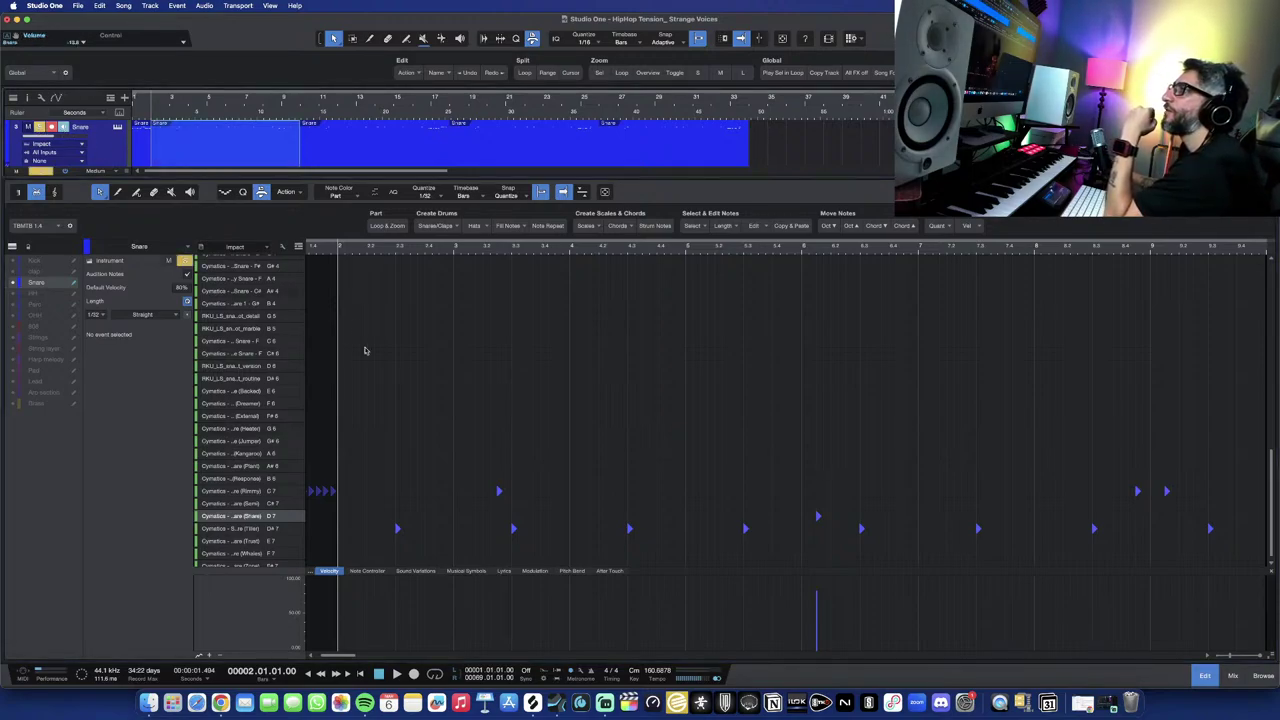
key(w)
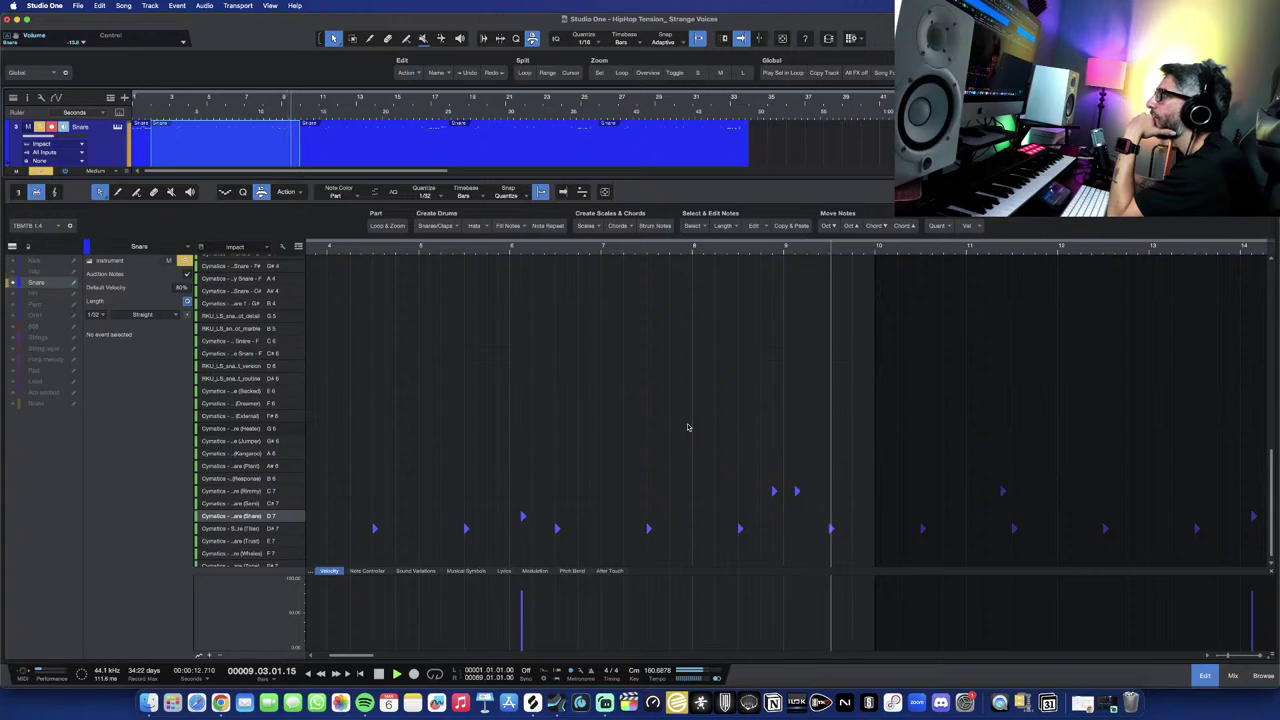
key(space)
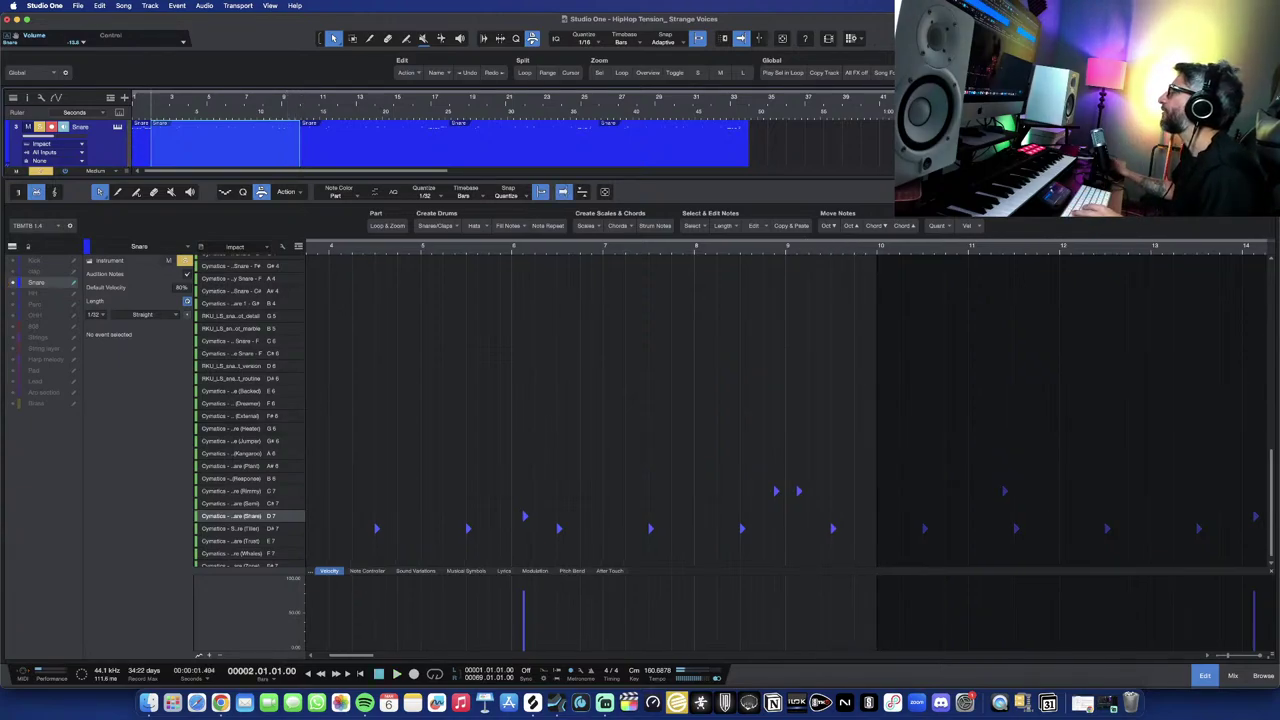
key(F2)
Zoom the arrange view in and switch off the Snare track's Solo button.
scroll(270, 325, up, 5)
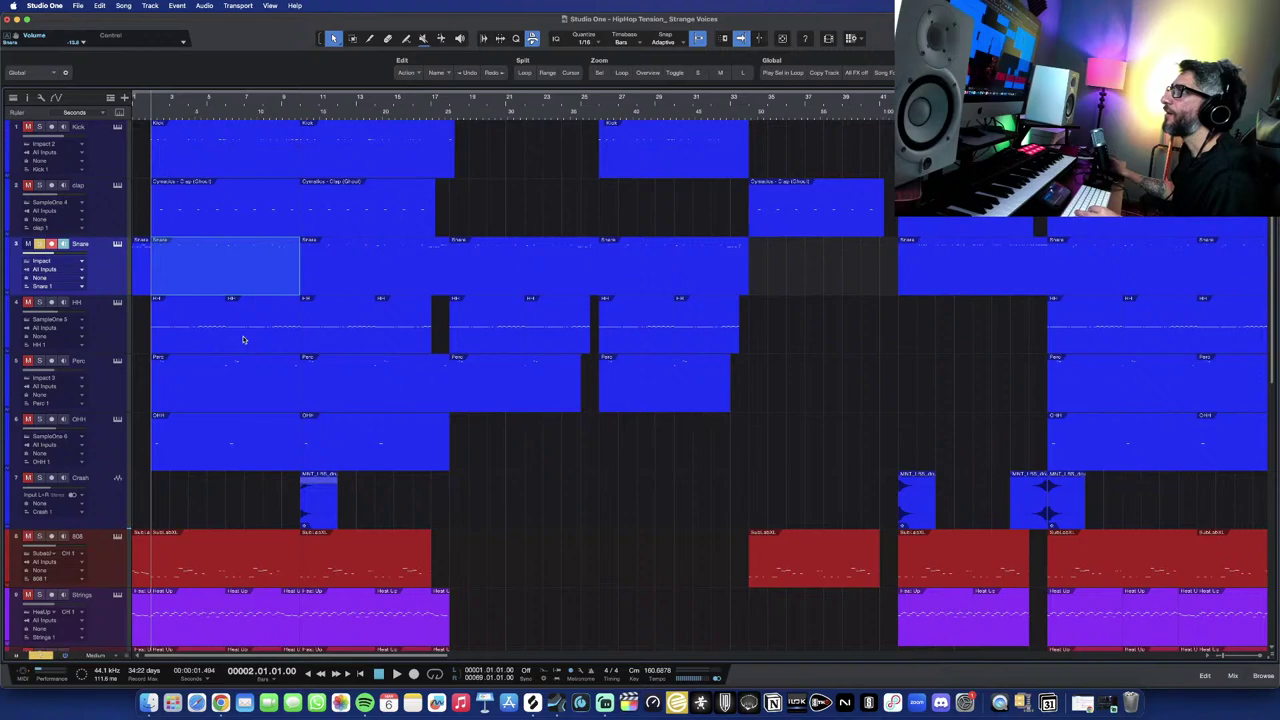
scroll(237, 317, up, 3)
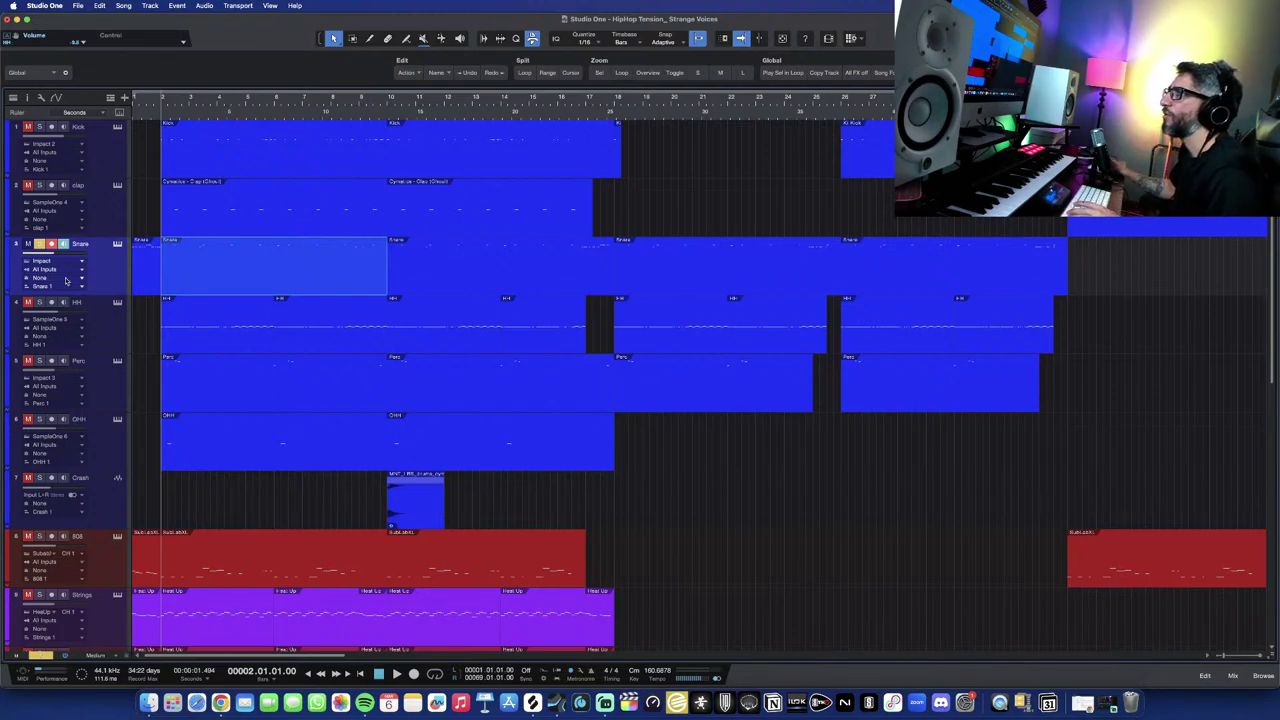
click(39, 244)
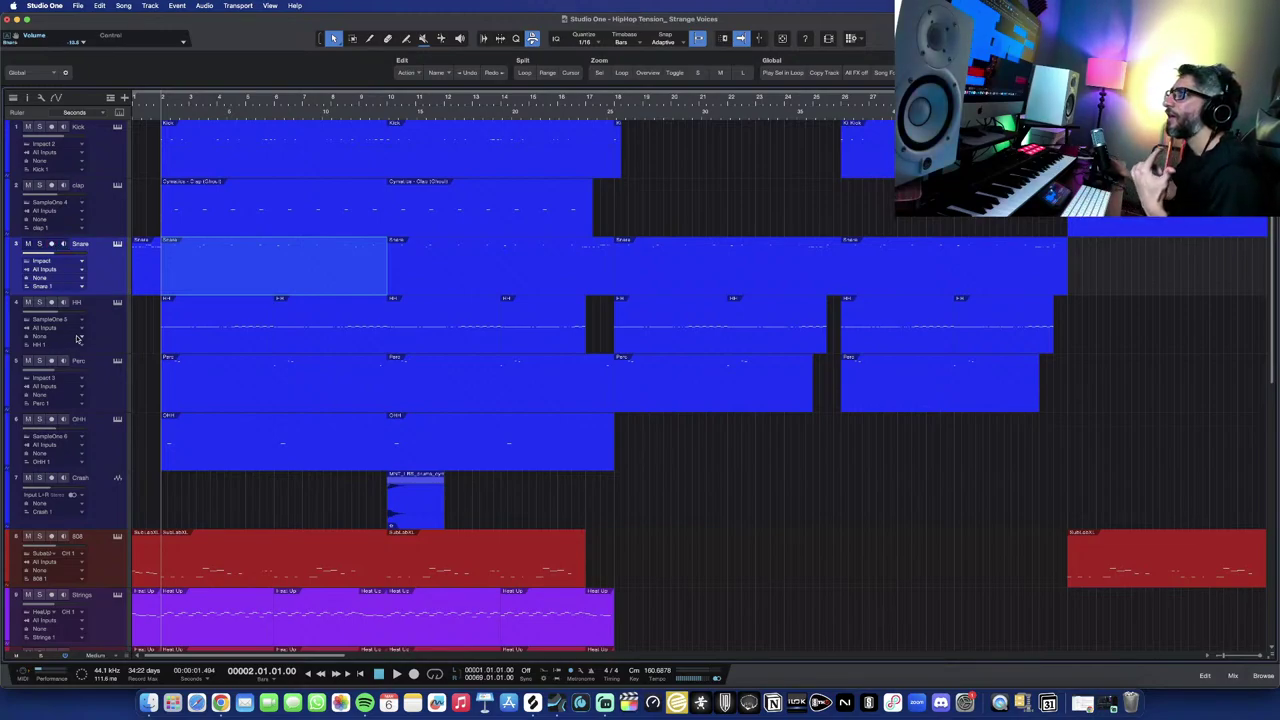
Audition the hi-hat sample twice in the HH track's Sample One XT.
click(118, 303)
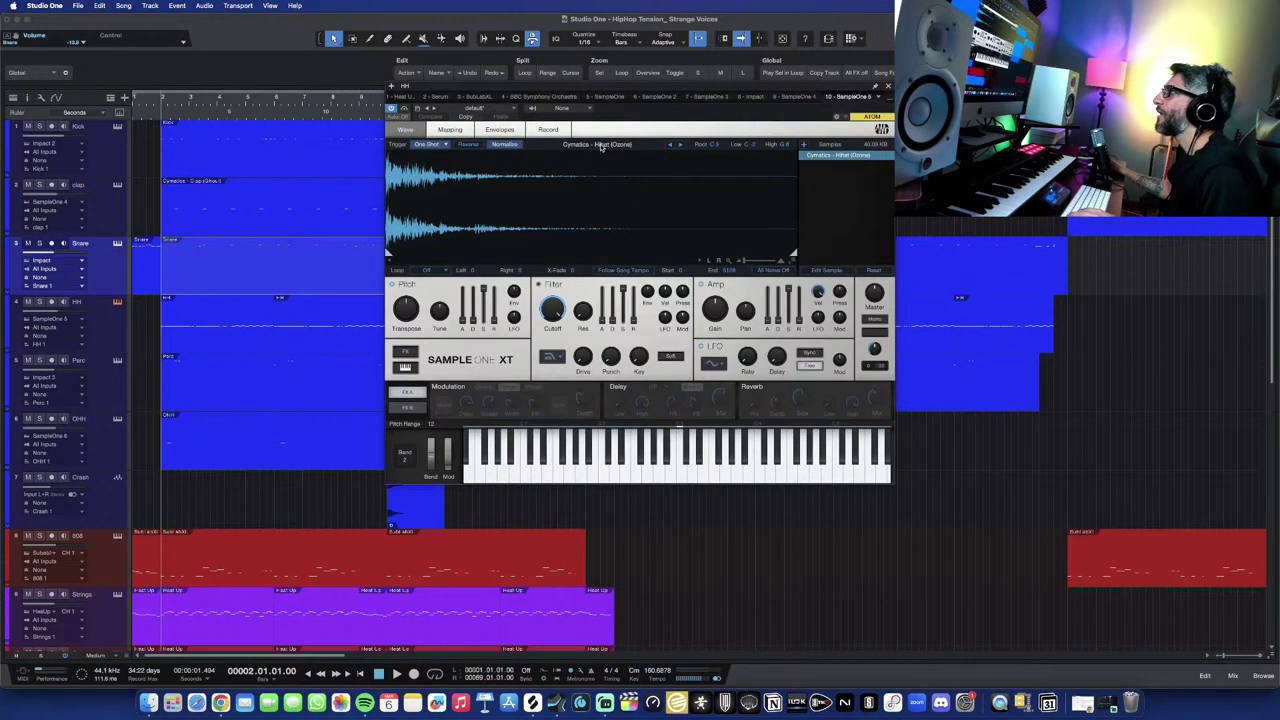
click(683, 455)
click(681, 470)
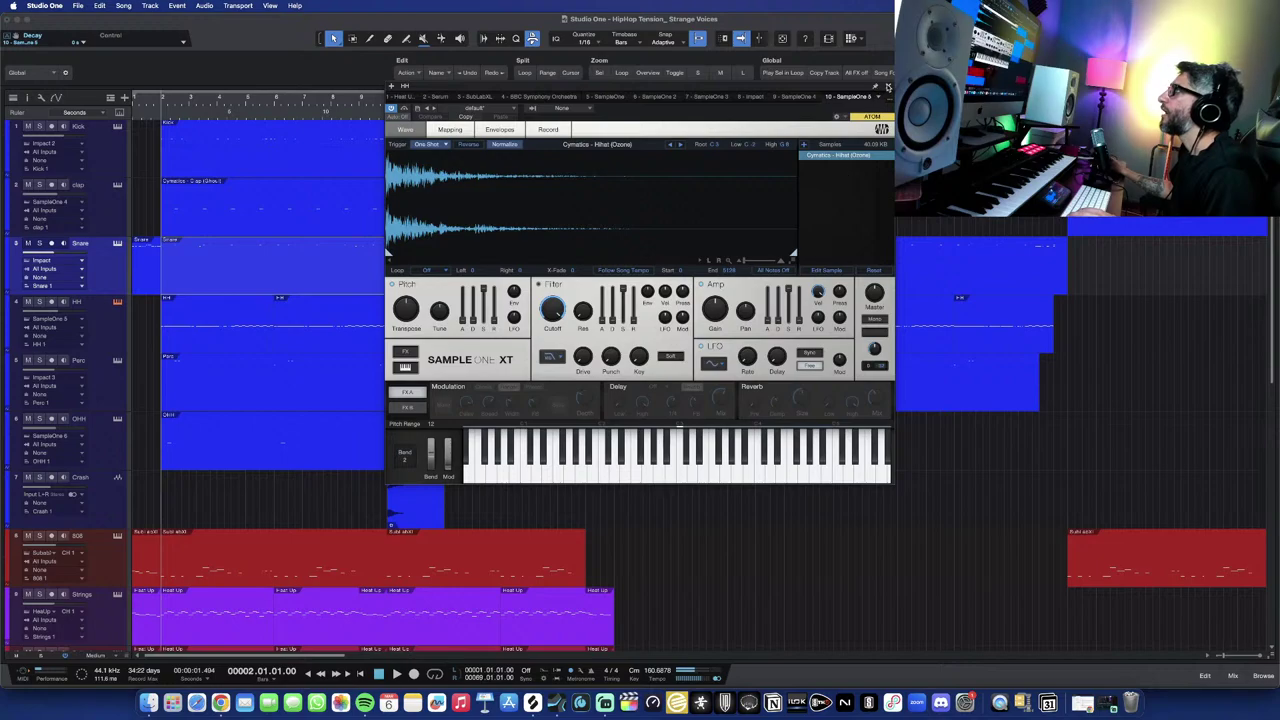
click(888, 87)
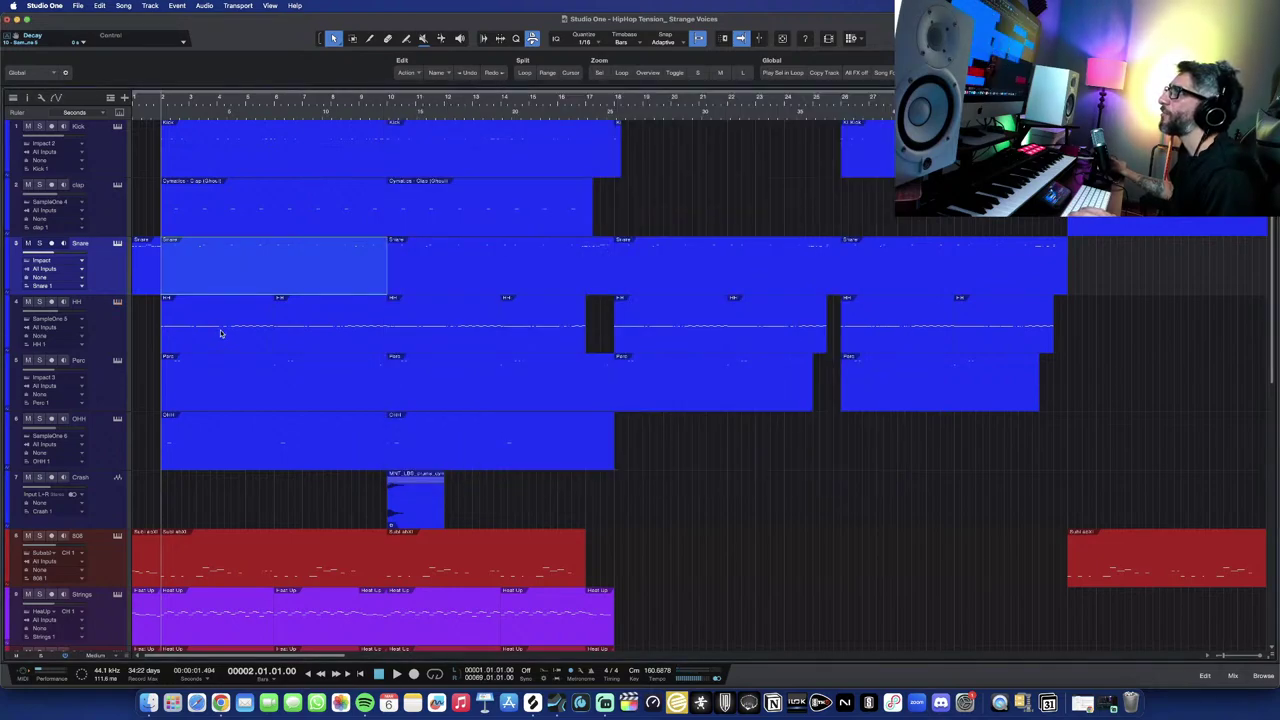
Solo HH and play its C3 and Db3 notes from bar 2 in the note editor, then close it.
double_click(216, 331)
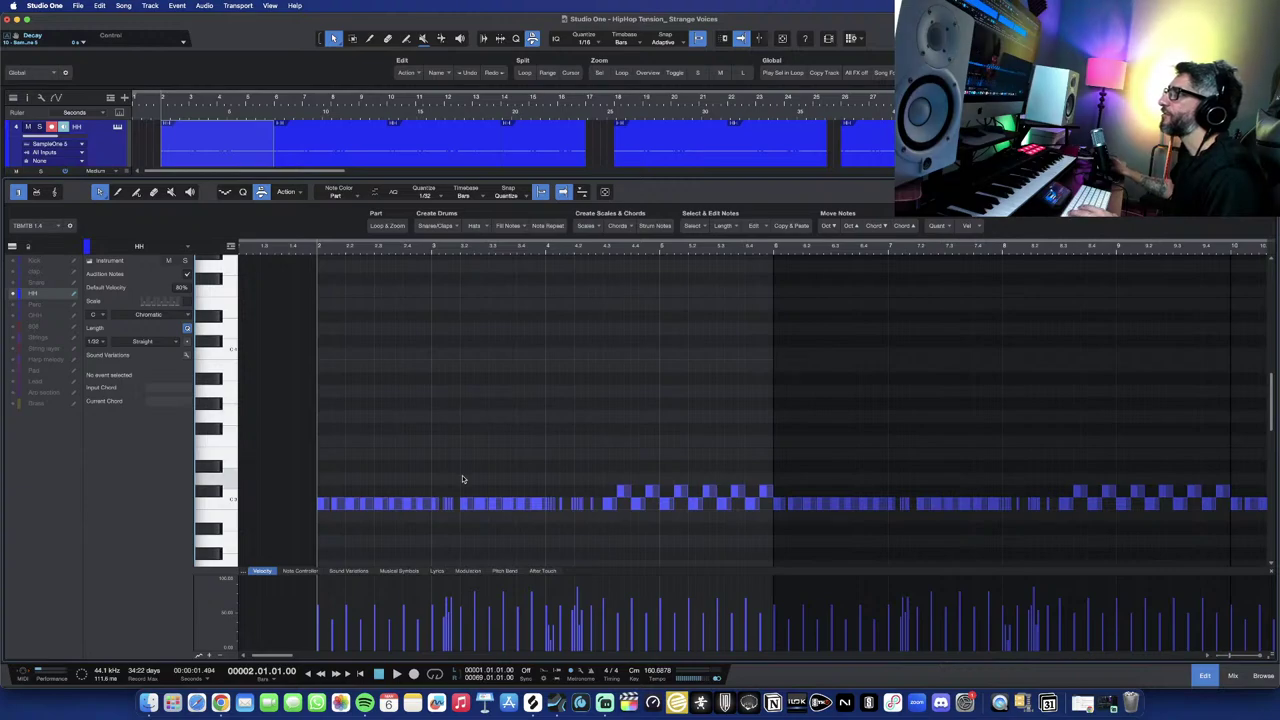
scroll(505, 488, down, 5)
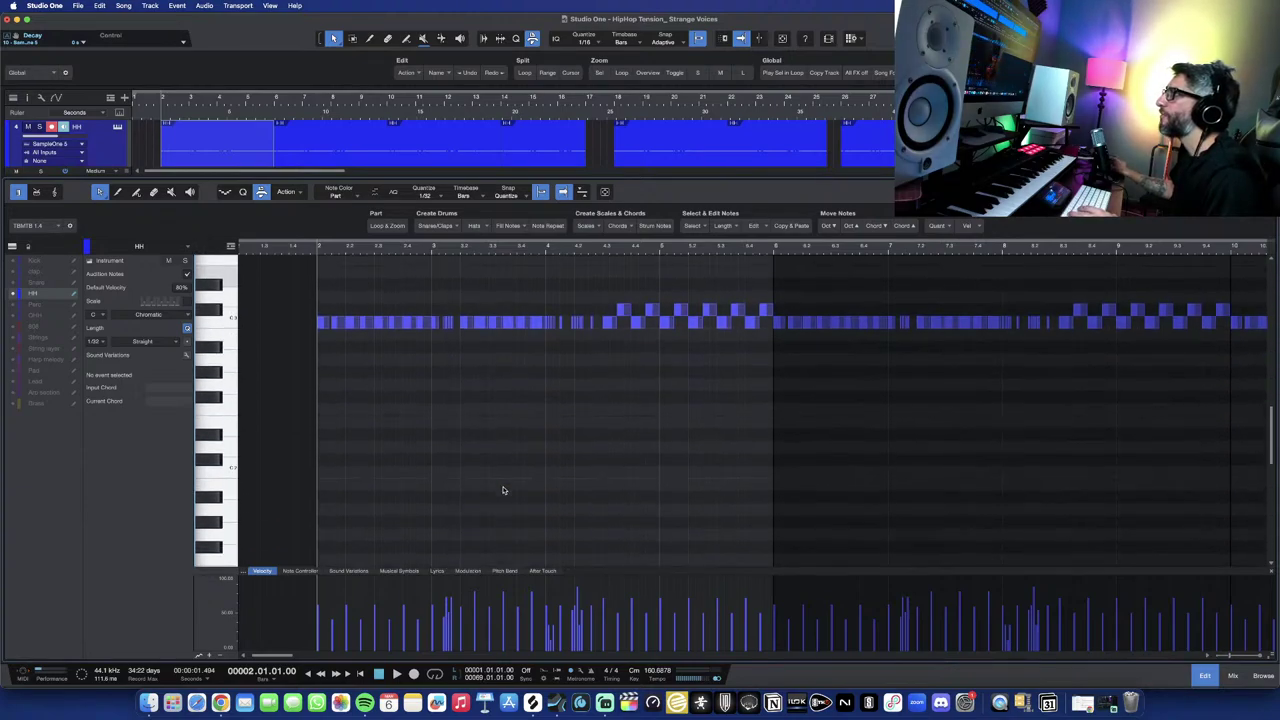
key(e)
key(e)
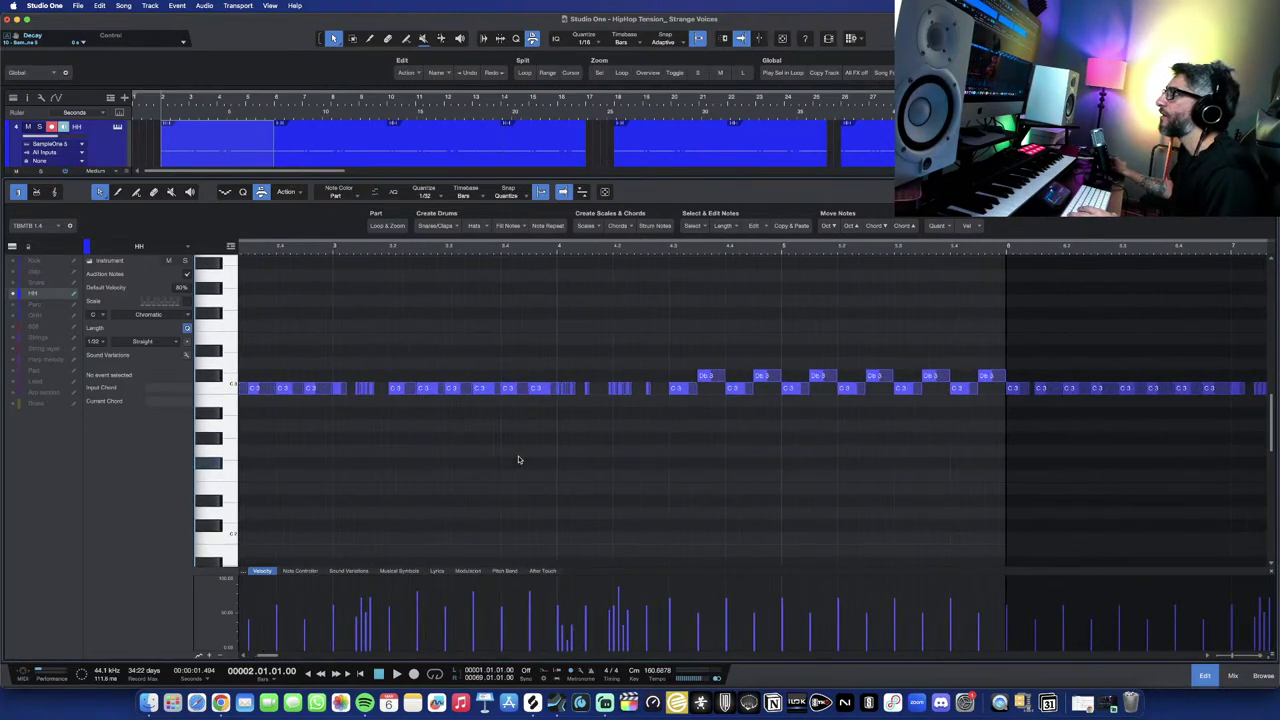
click(39, 128)
key(space)
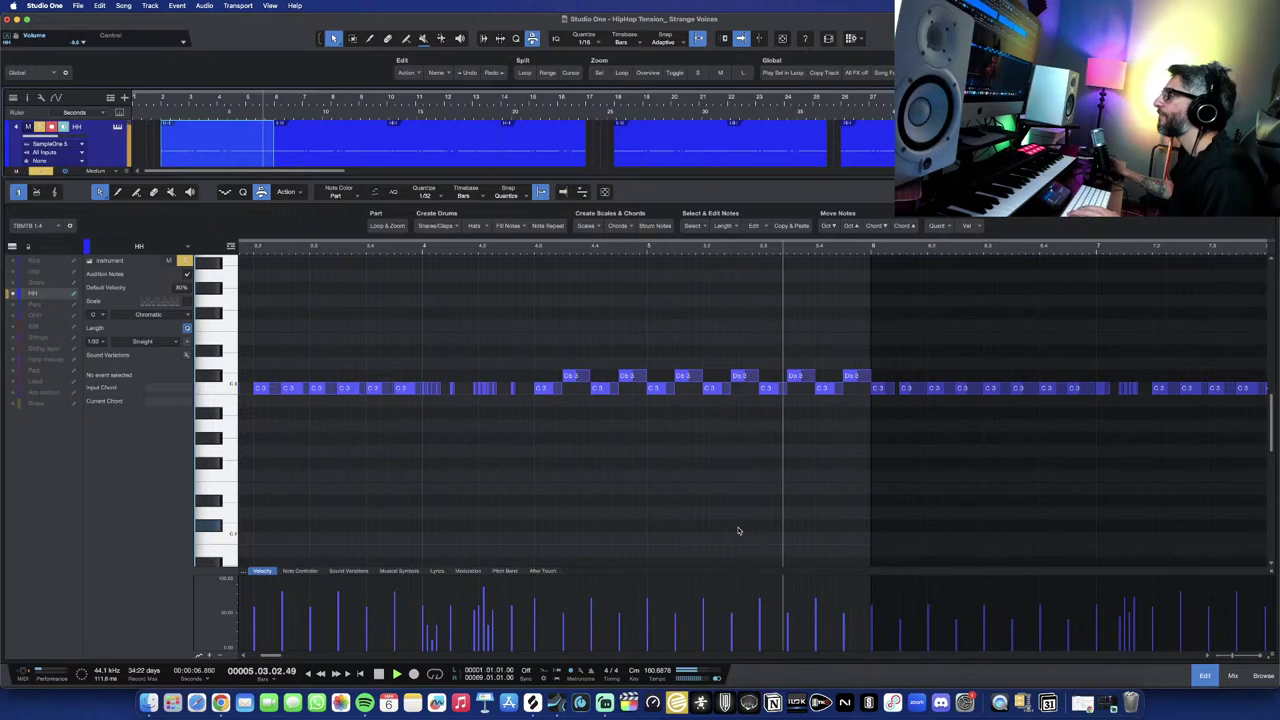
key(space)
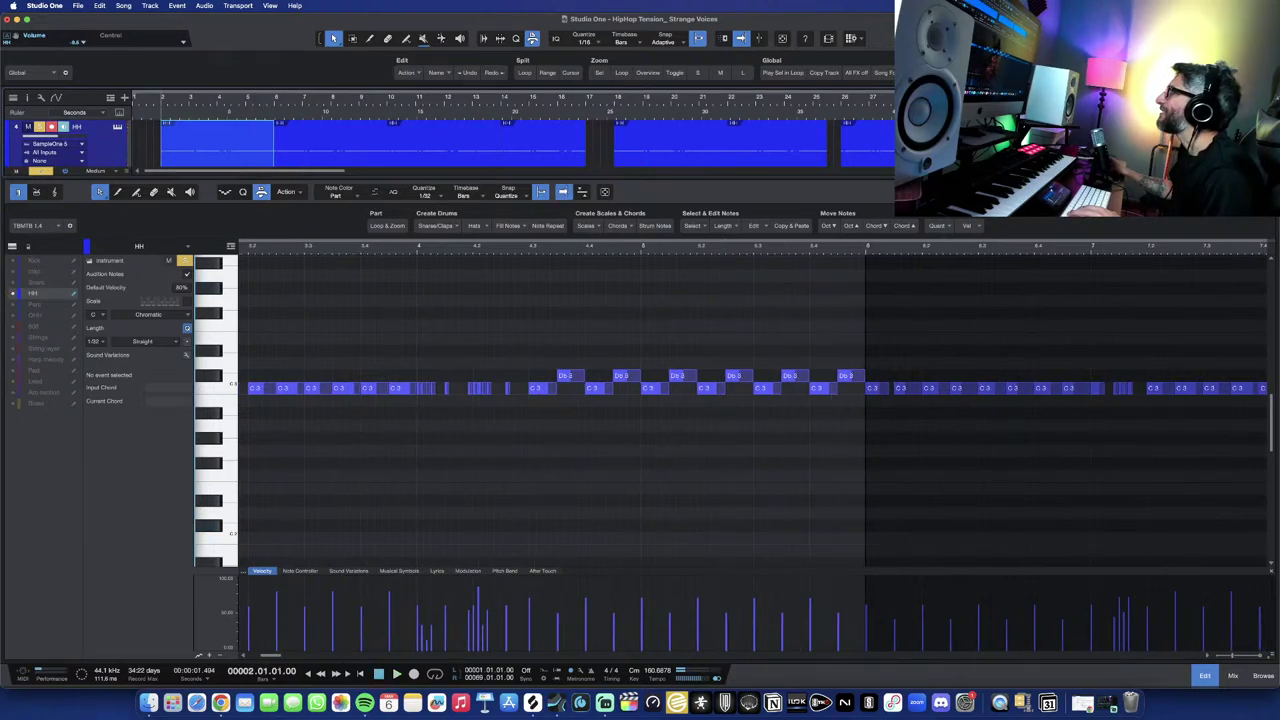
scroll(991, 423, right, 10)
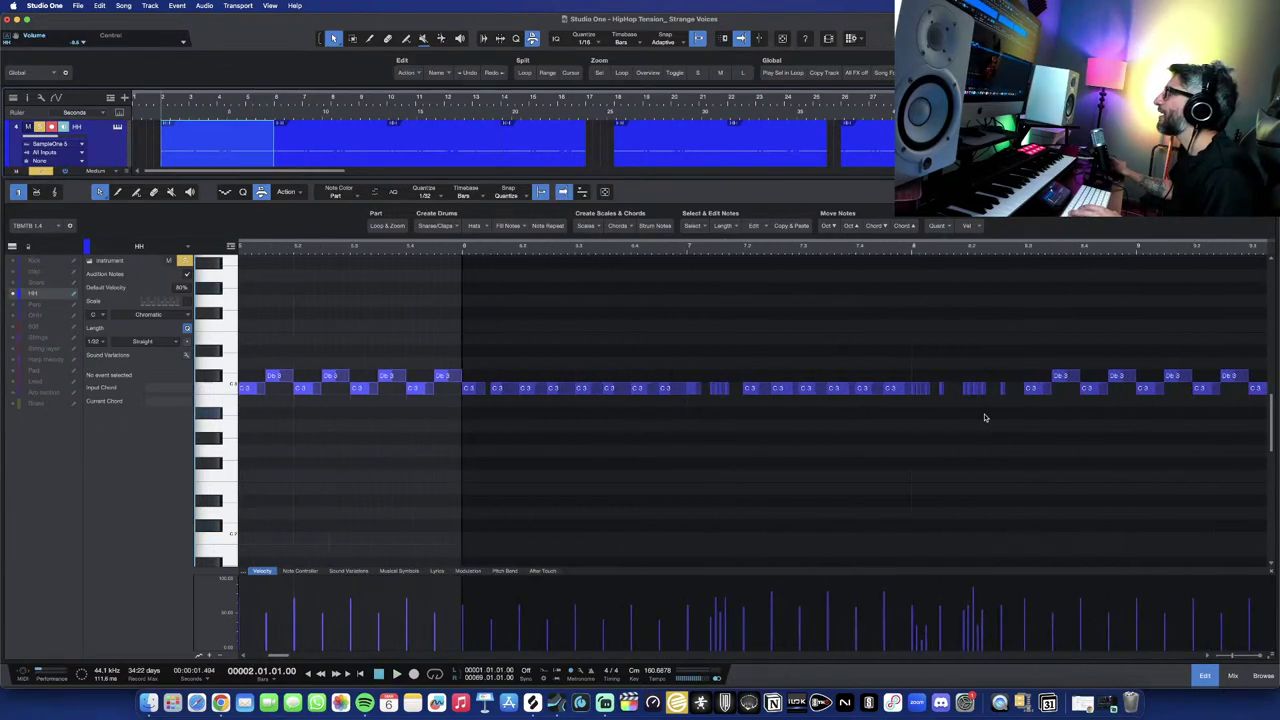
key(F2)
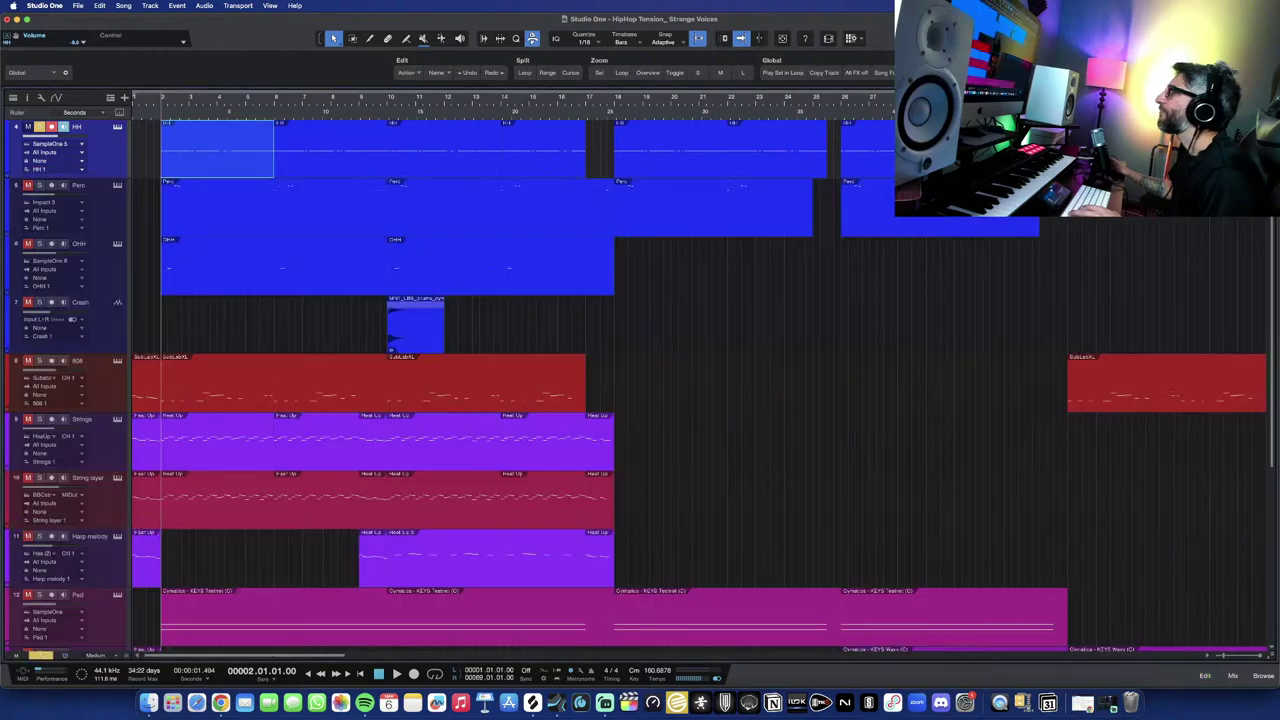
scroll(232, 359, up, 3)
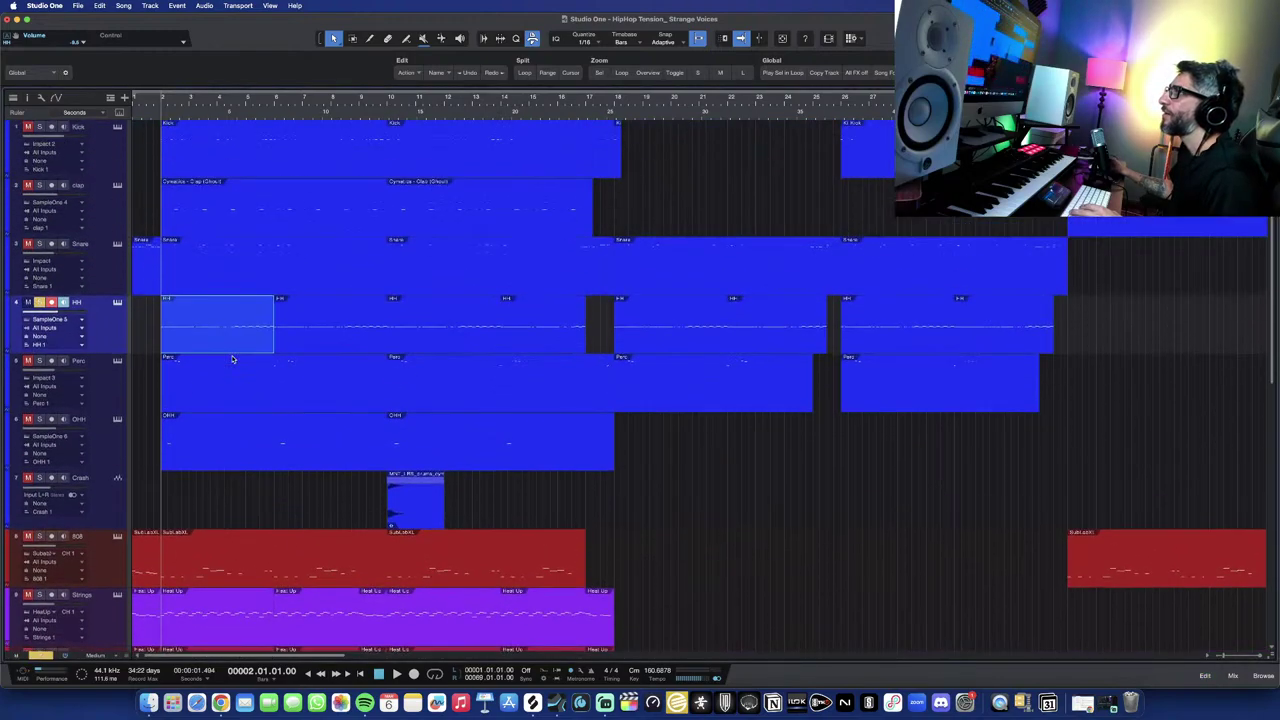
Unsolo HH, select the Perc track, and open the Perc part in the note editor.
click(40, 302)
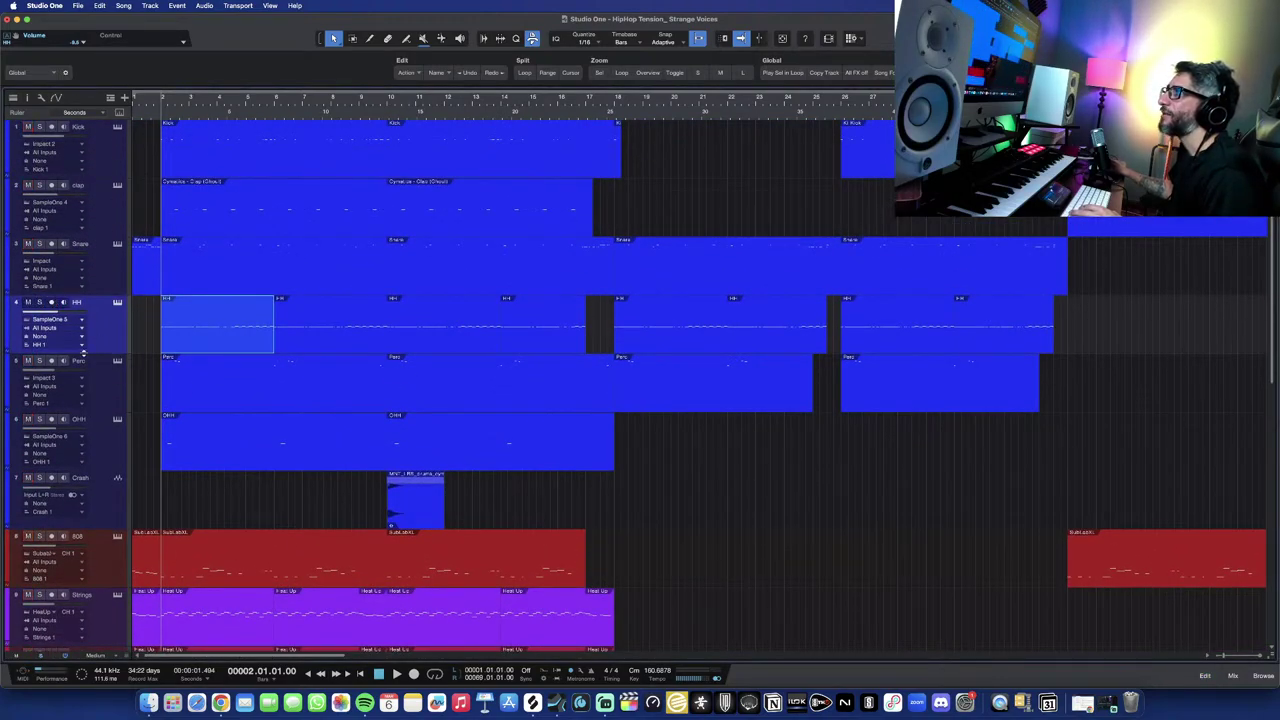
click(103, 377)
click(117, 362)
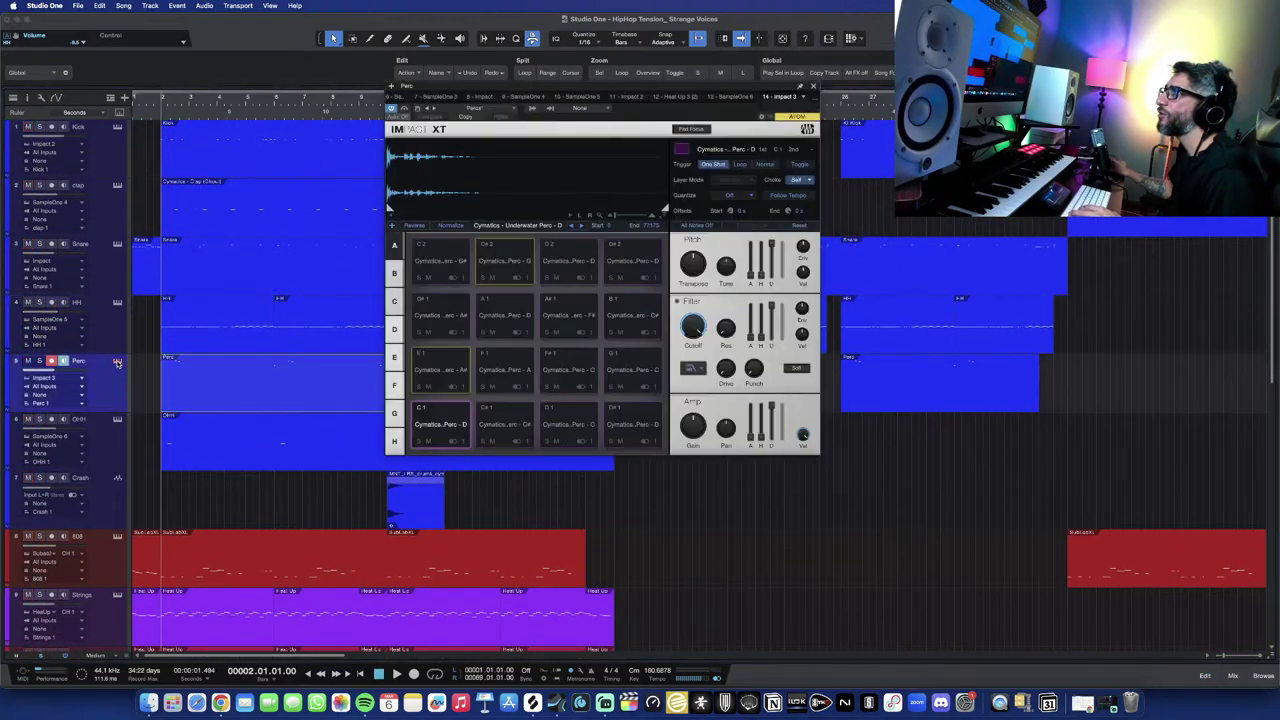
double_click(276, 383)
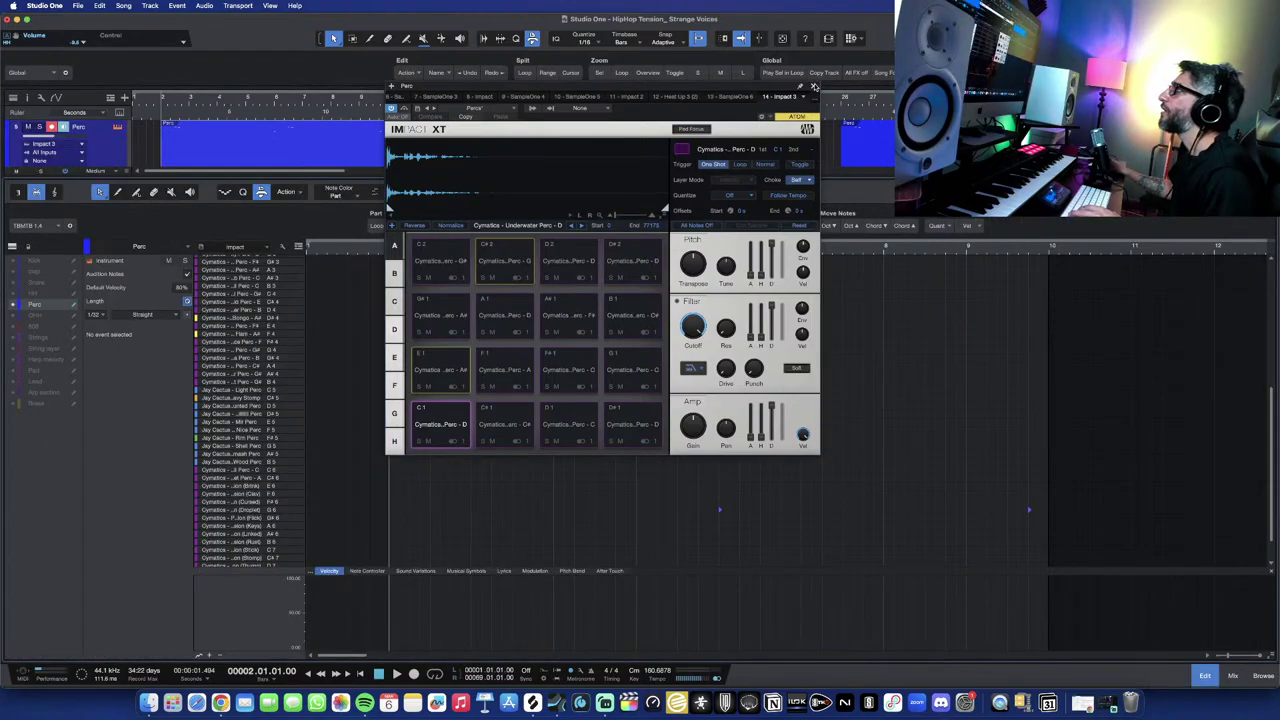
click(815, 87)
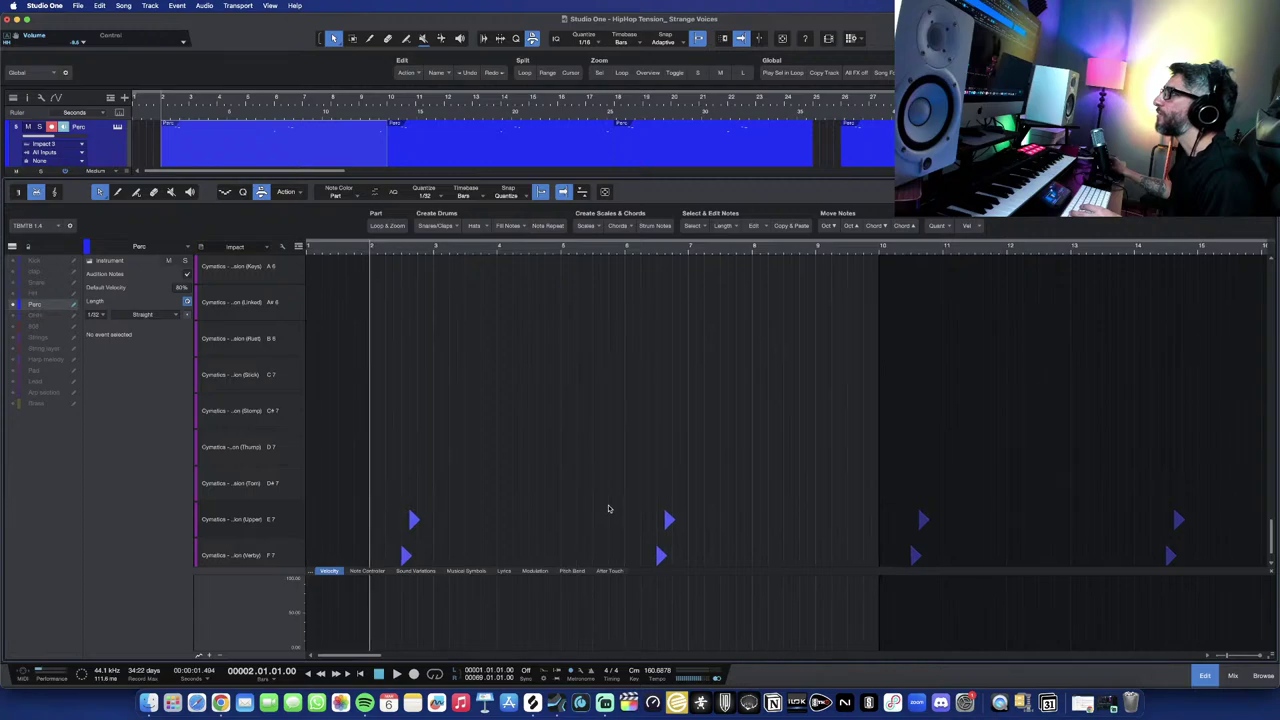
Show velocities for the G6, F7 Verby and E7 Upper percussion rows.
scroll(610, 507, up, 4)
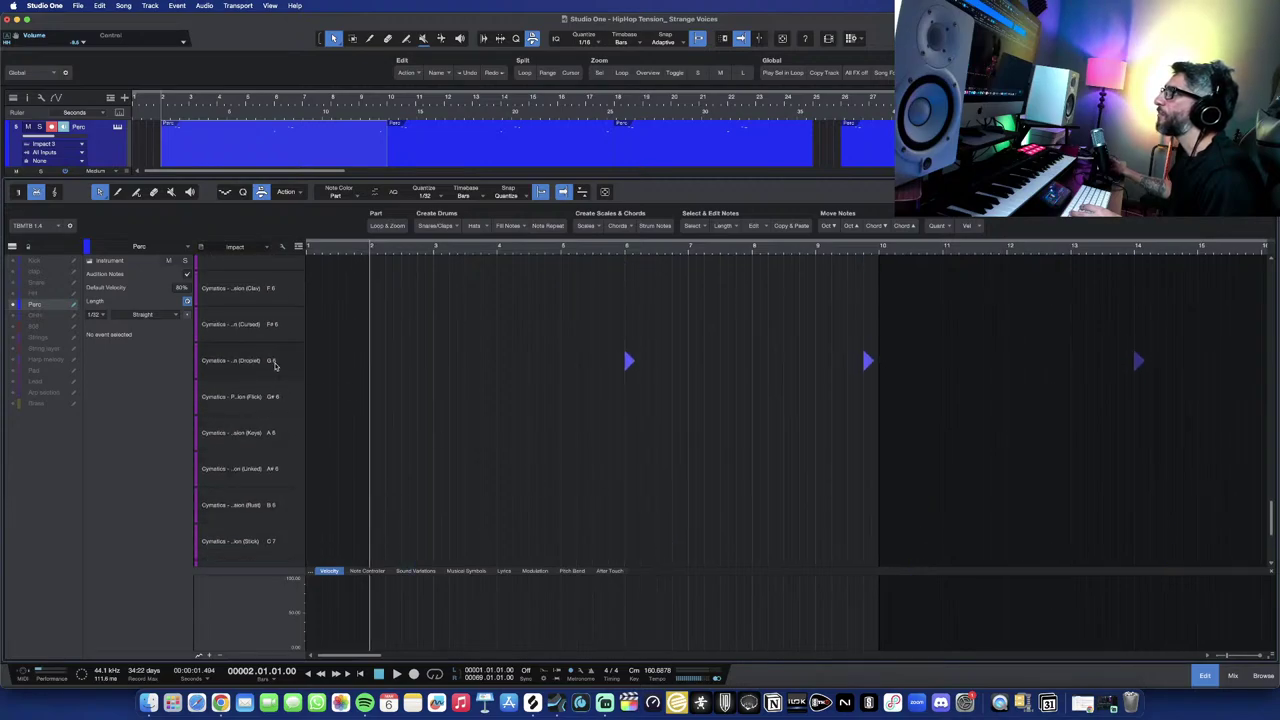
click(247, 366)
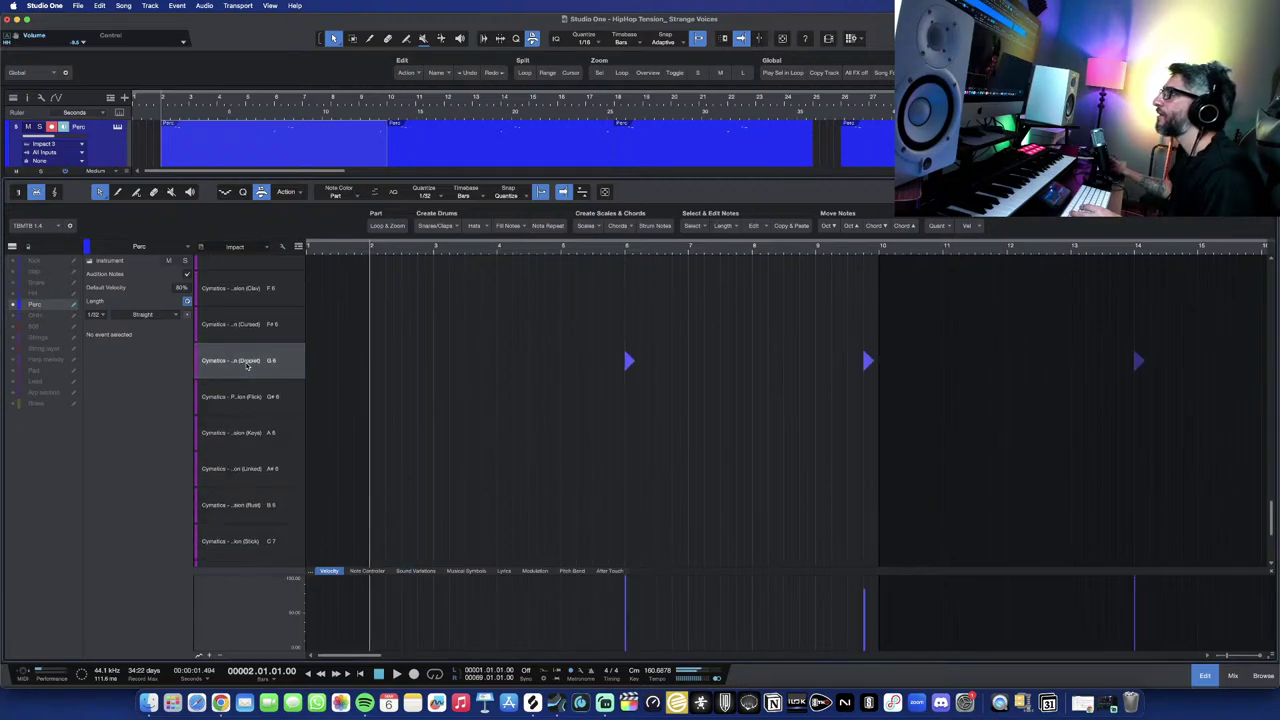
scroll(484, 413, down, 6)
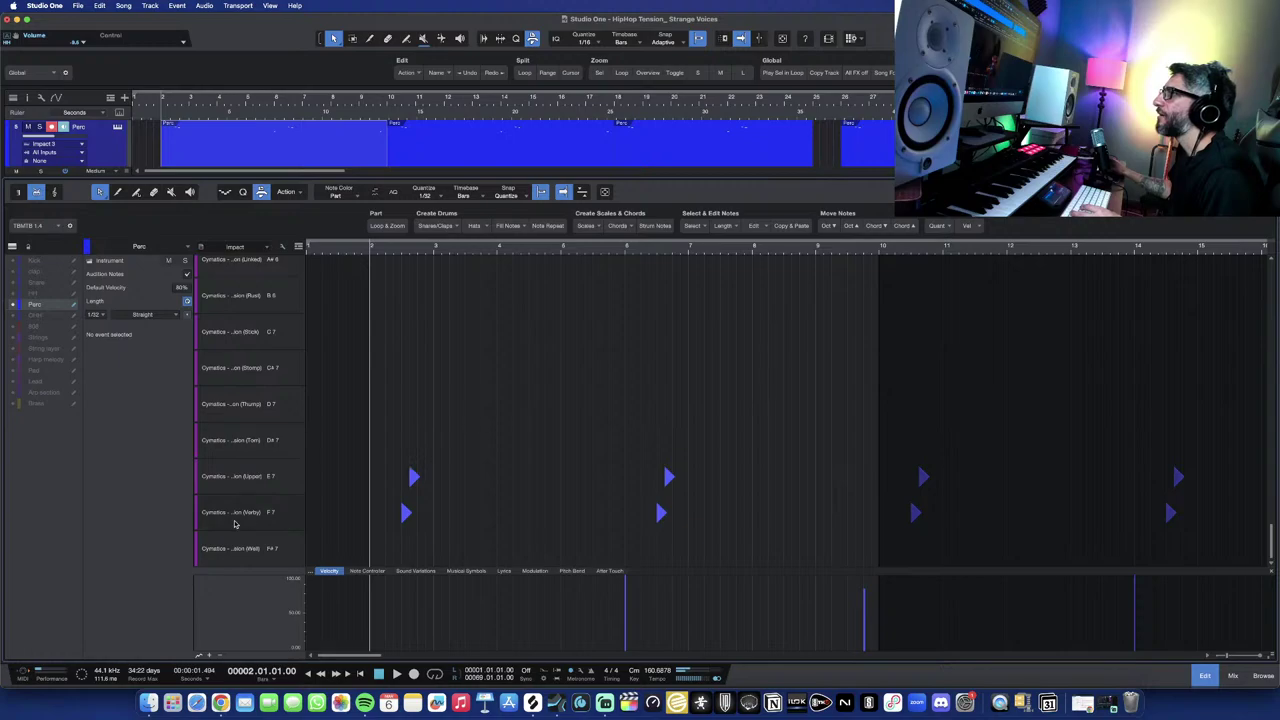
click(235, 521)
click(247, 476)
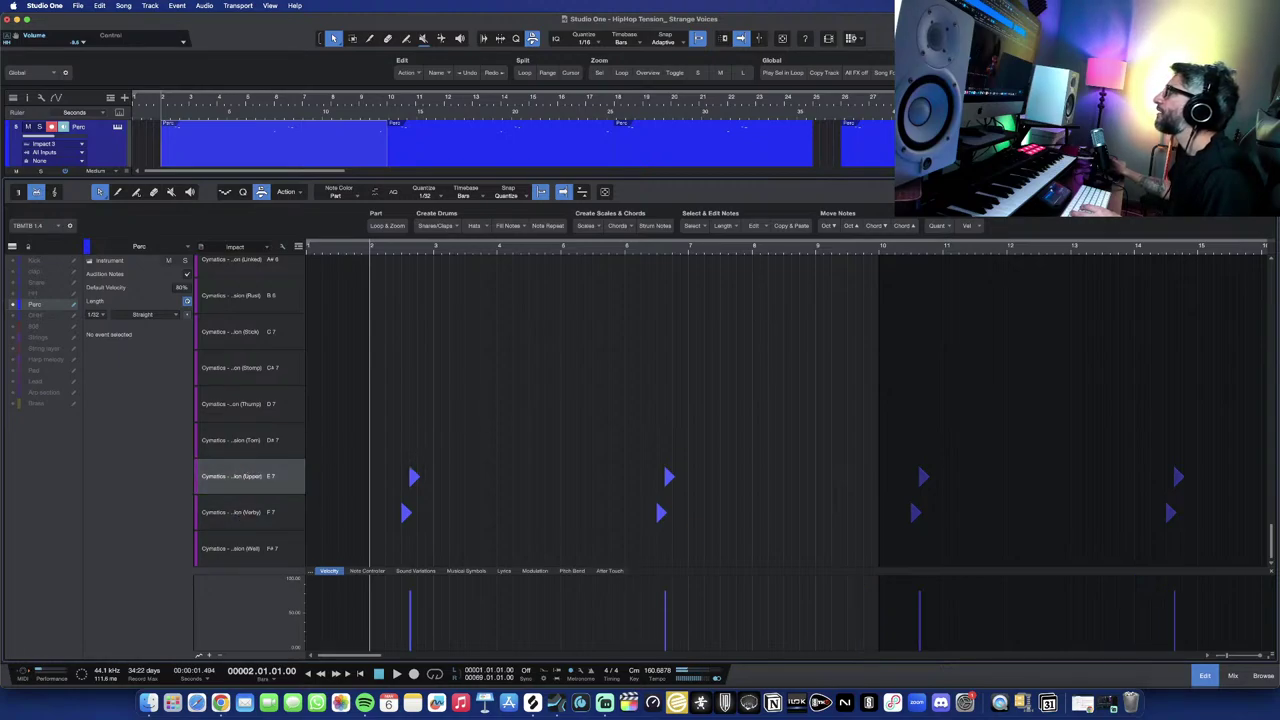
Solo Perc, play its E7 and F7 hits from bar 2, and close the drum note editor.
click(39, 127)
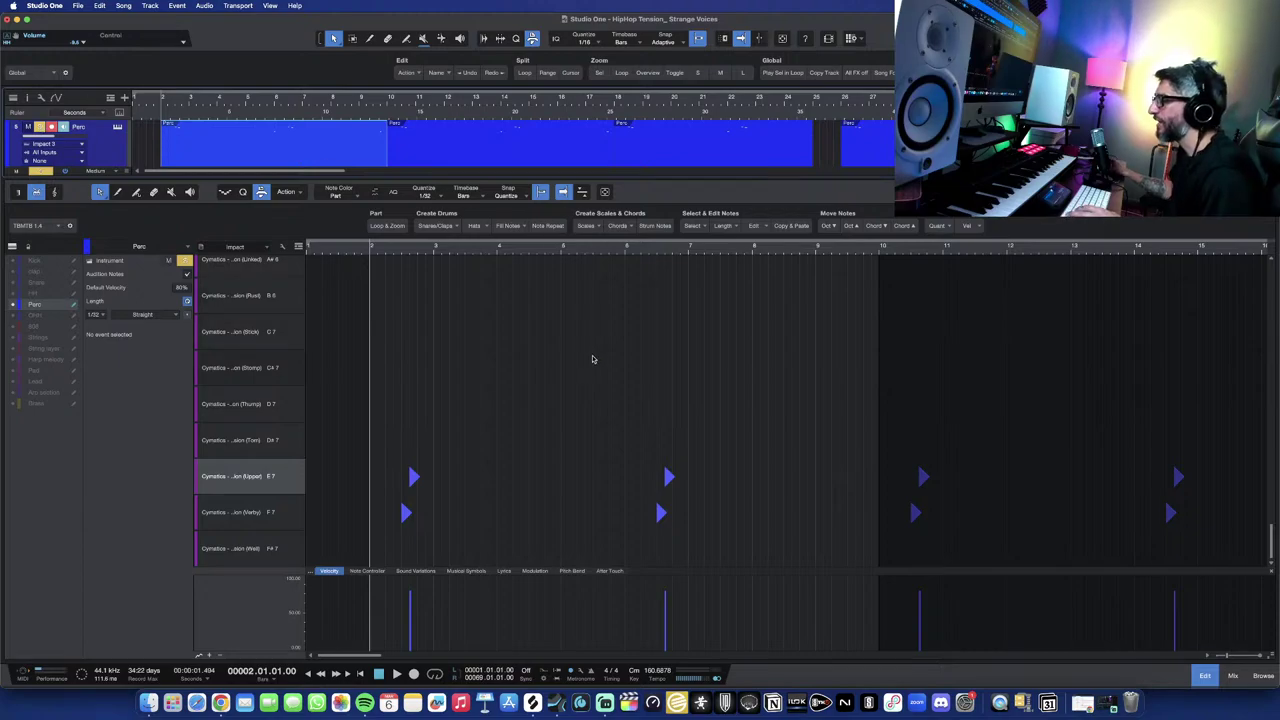
key(space)
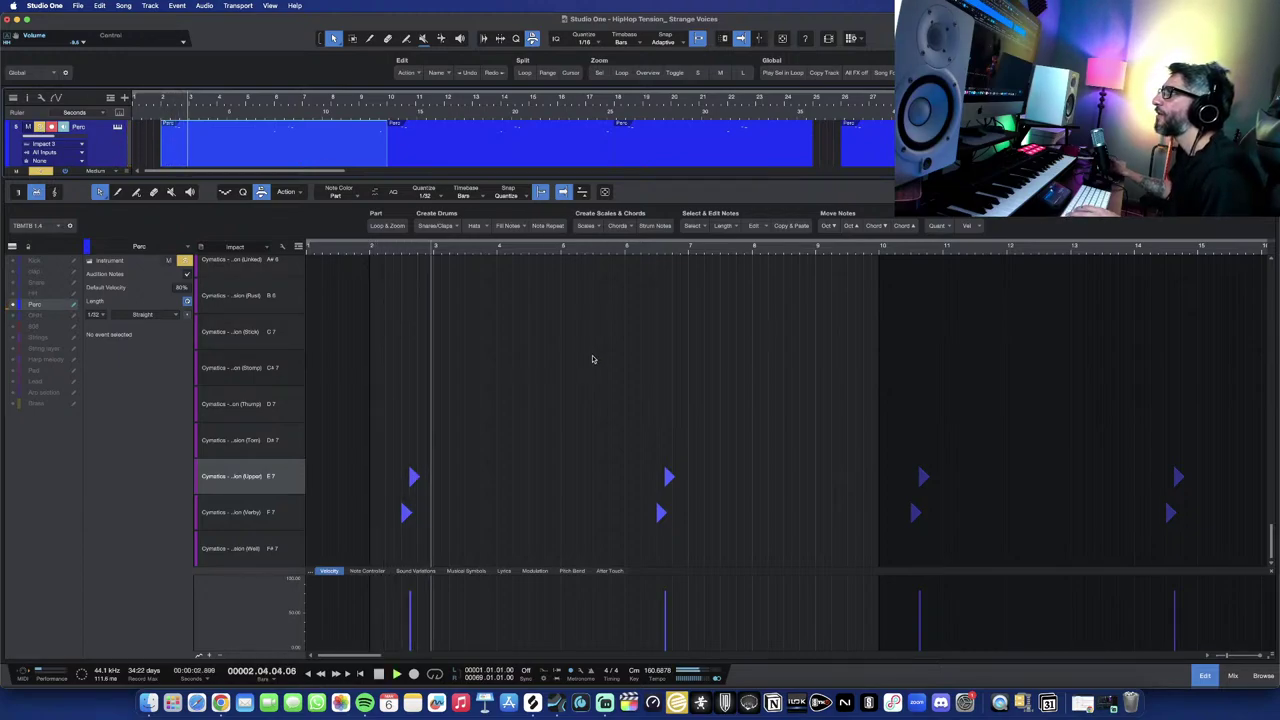
scroll(616, 360, up, 5)
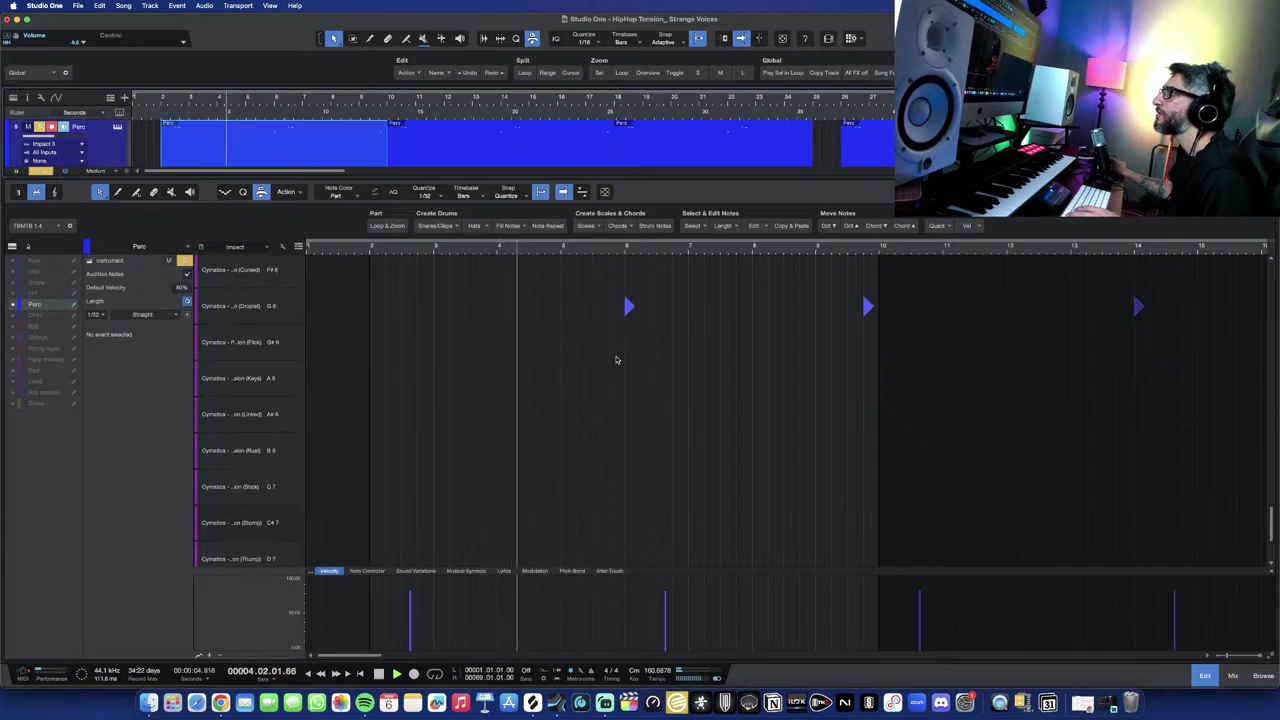
scroll(616, 360, right, 2)
scroll(616, 360, right, 2)
scroll(614, 360, down, 3)
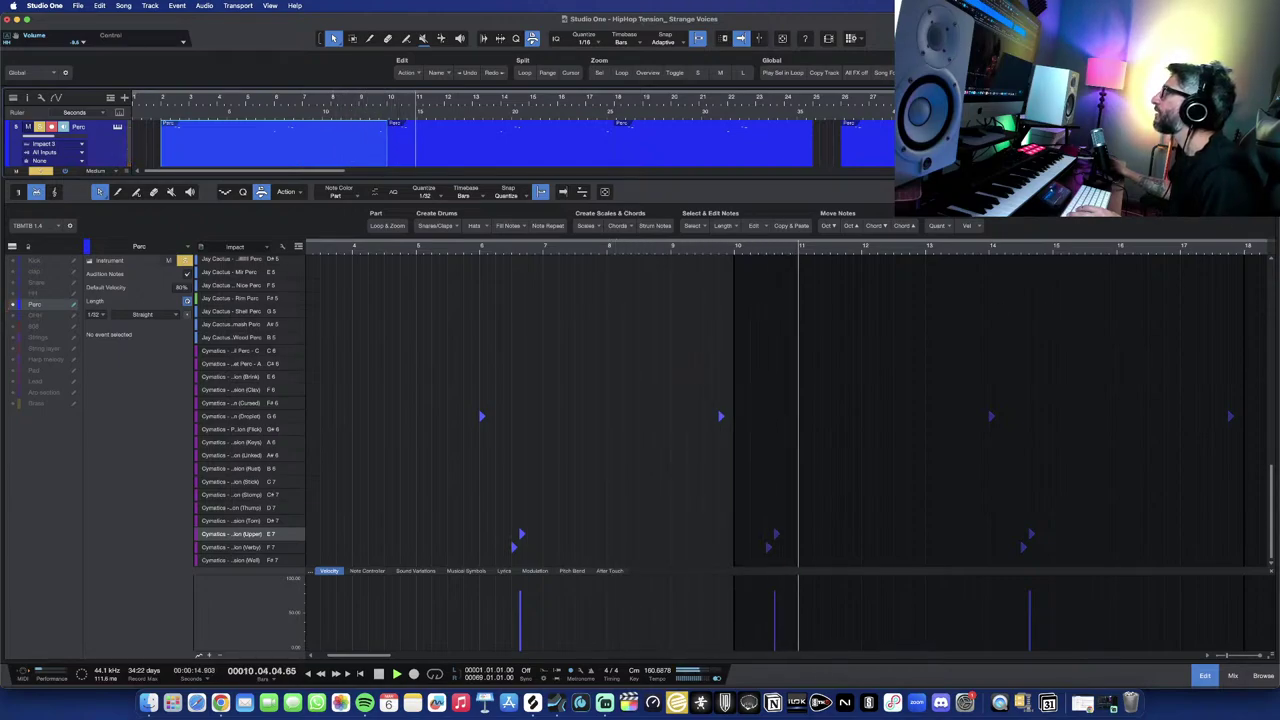
key(F2)
Stop playback, unsolo the Perc track, and solo the OHH track.
key(space)
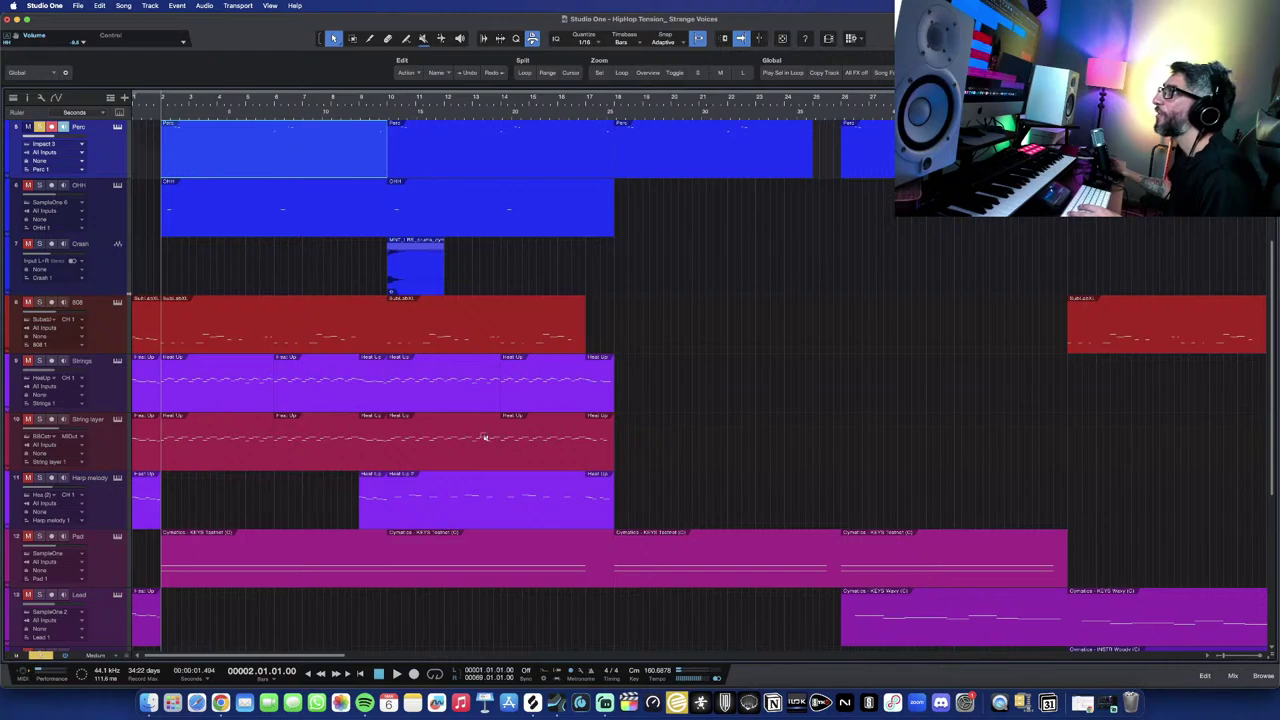
scroll(463, 433, down, 3)
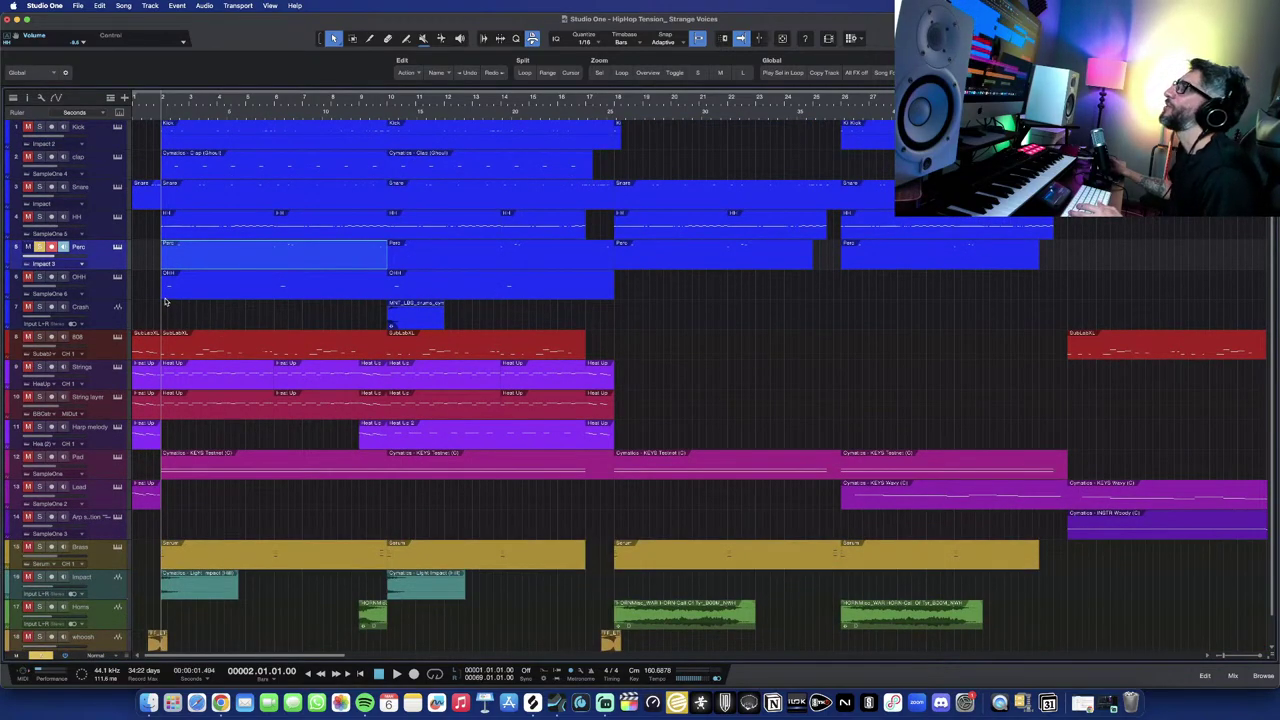
click(40, 247)
click(40, 276)
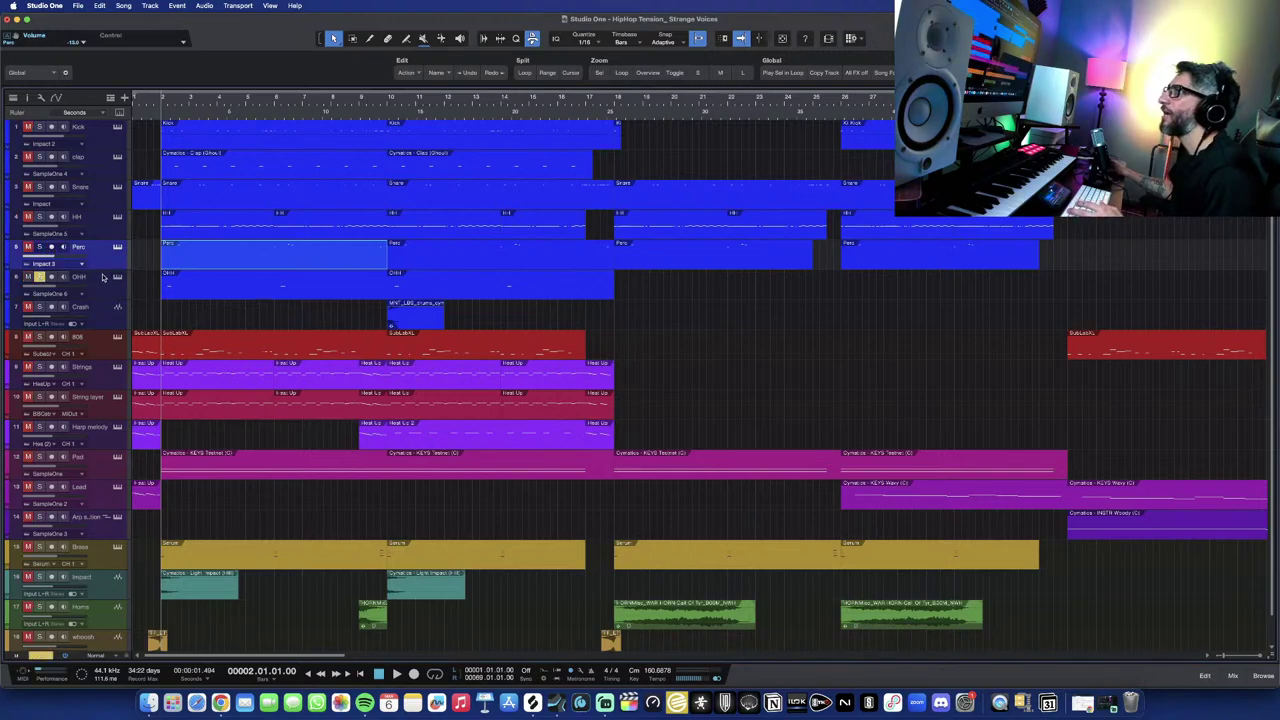
Check the Open Hat sample in OHH's sampler, play the part jumping to bar 6, then close the editor.
double_click(274, 286)
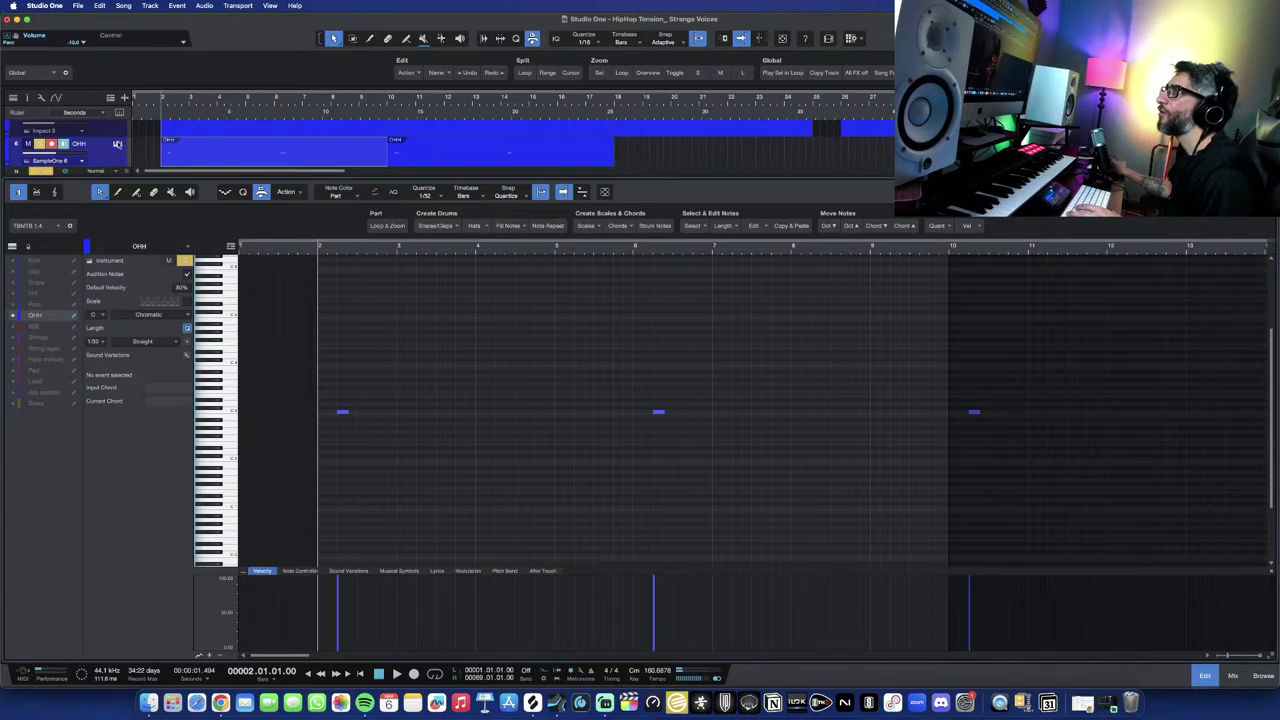
click(117, 144)
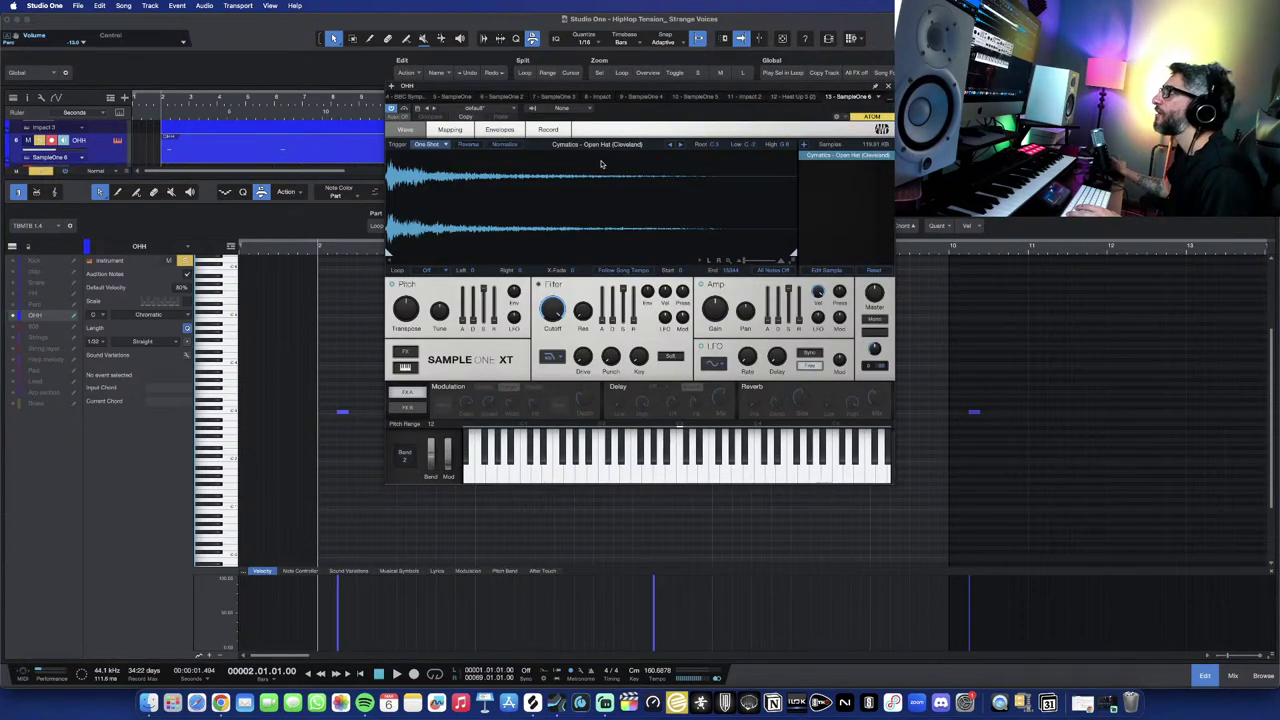
click(889, 87)
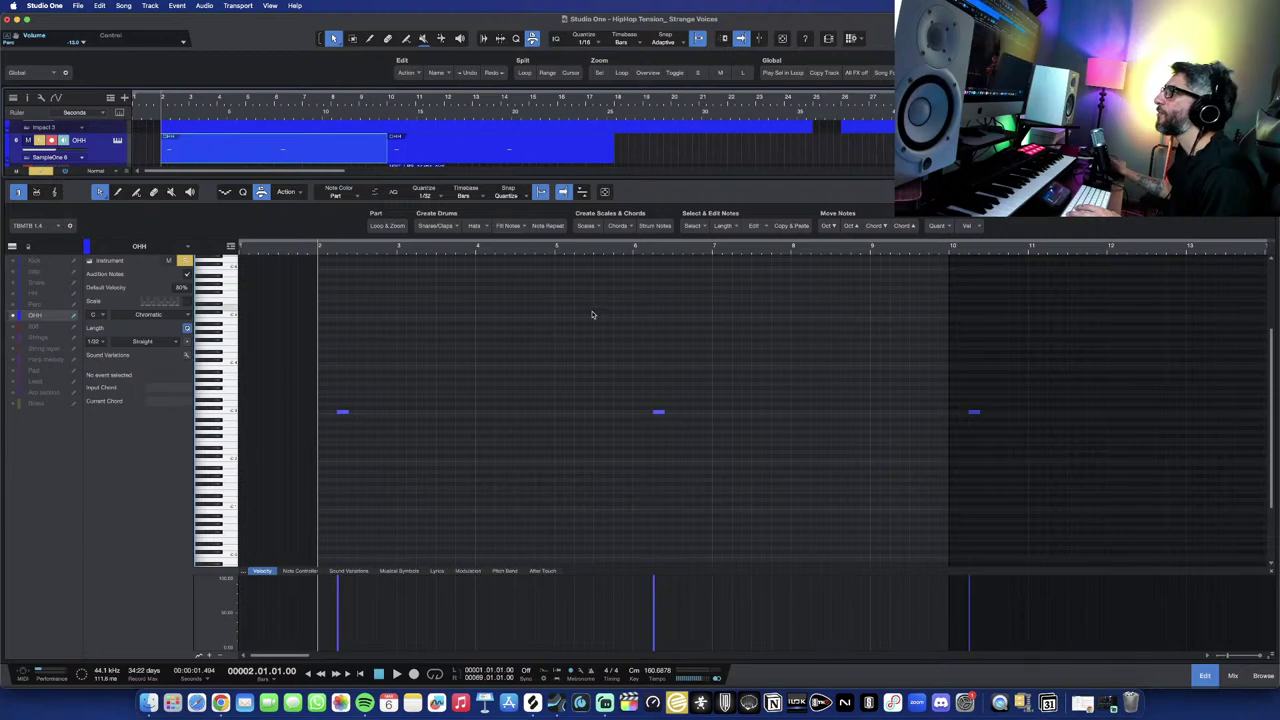
key(space)
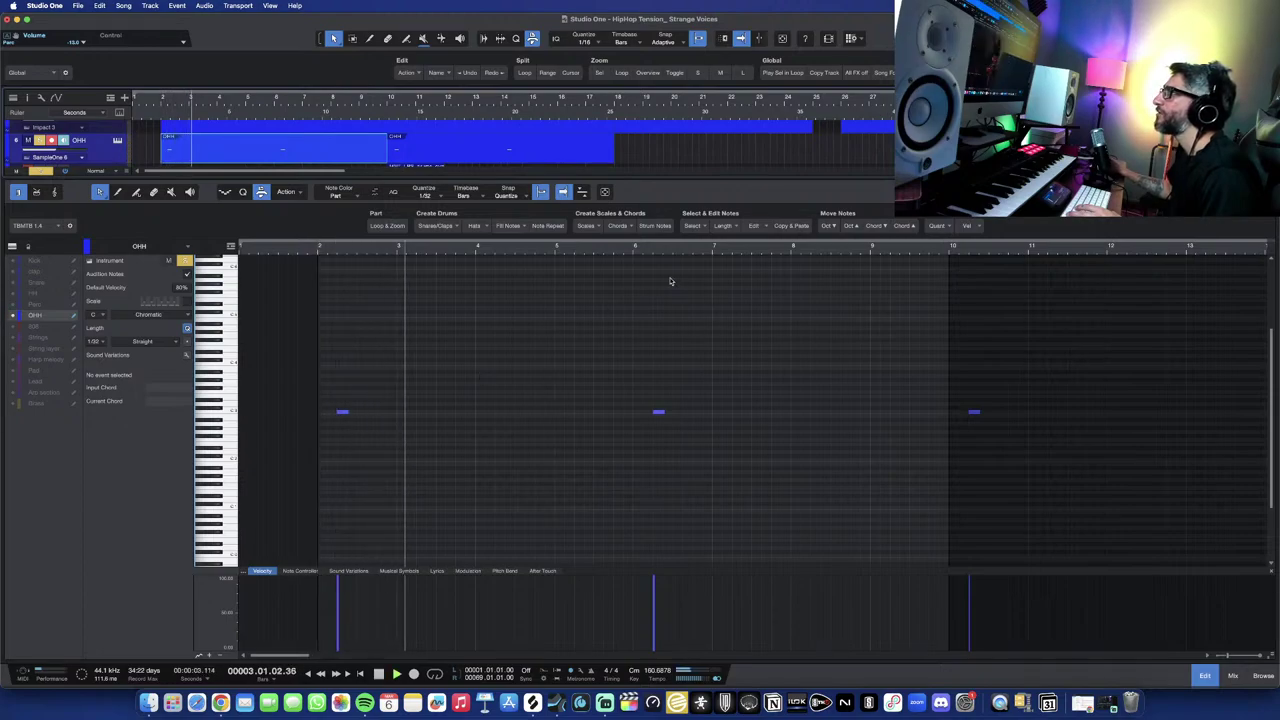
click(636, 246)
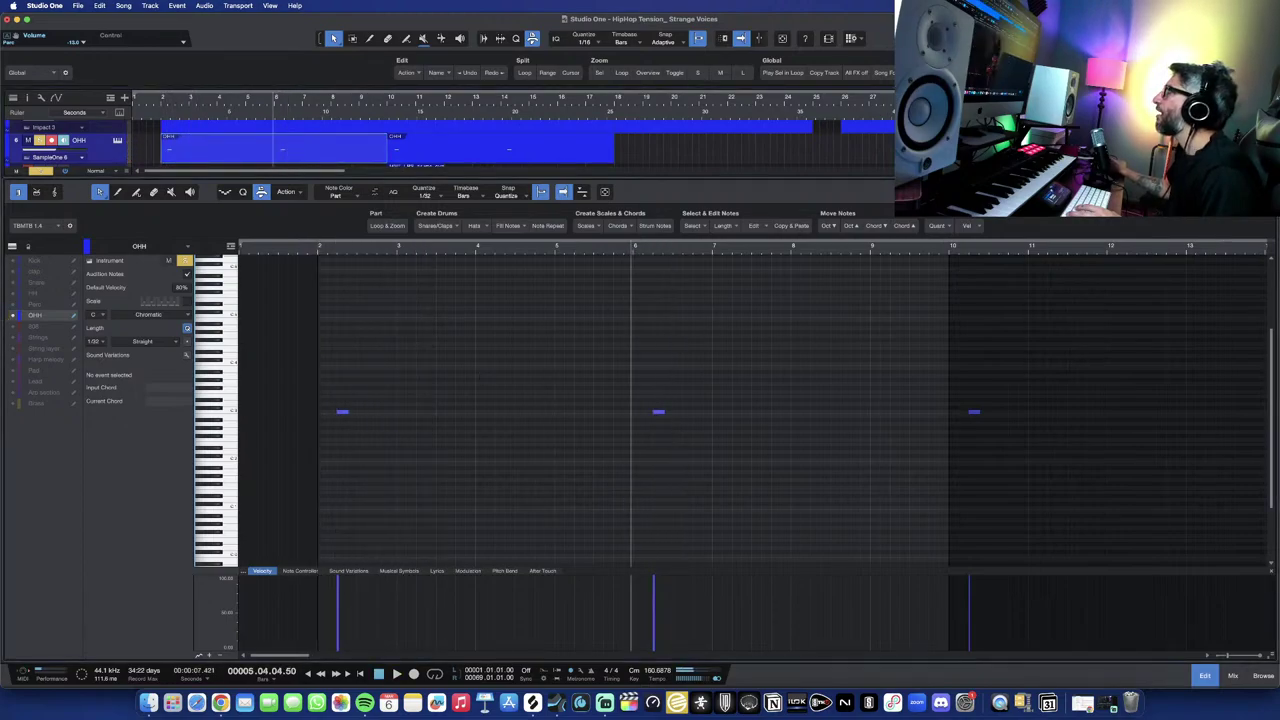
key(F2)
Move the playhead to bar 10 and start playback.
scroll(315, 340, up, 1)
scroll(315, 340, up, 1)
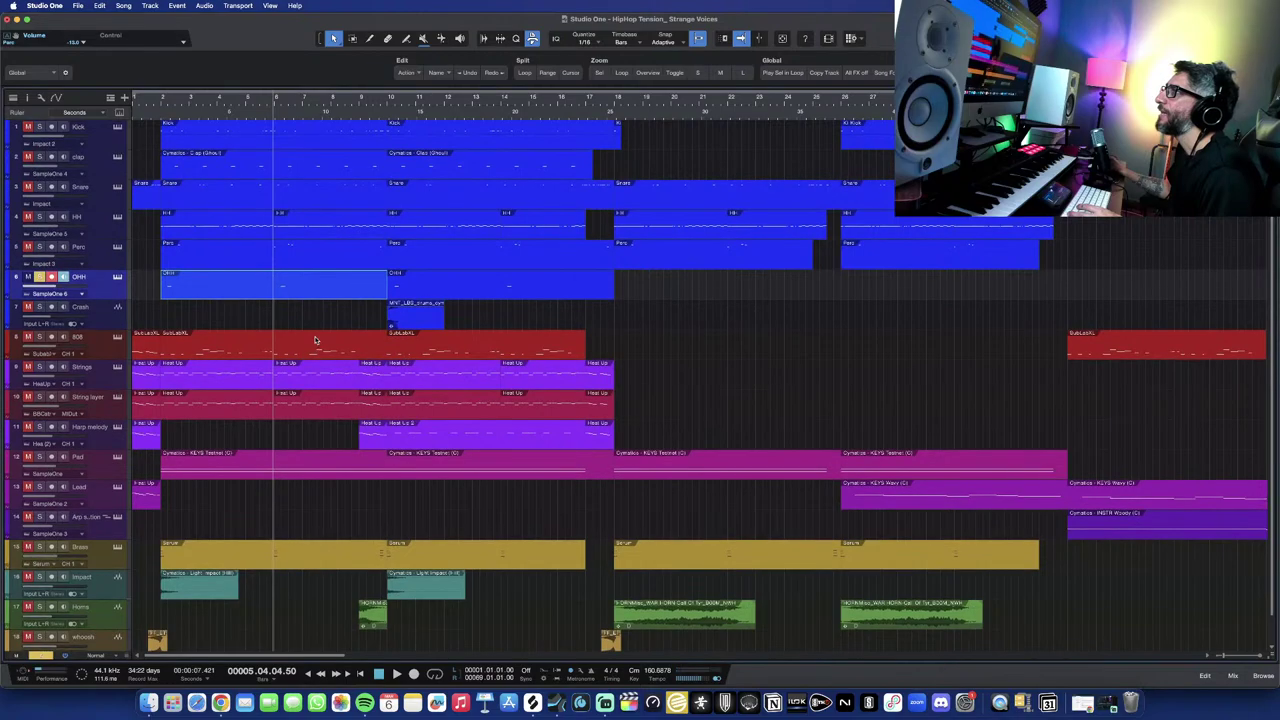
click(388, 102)
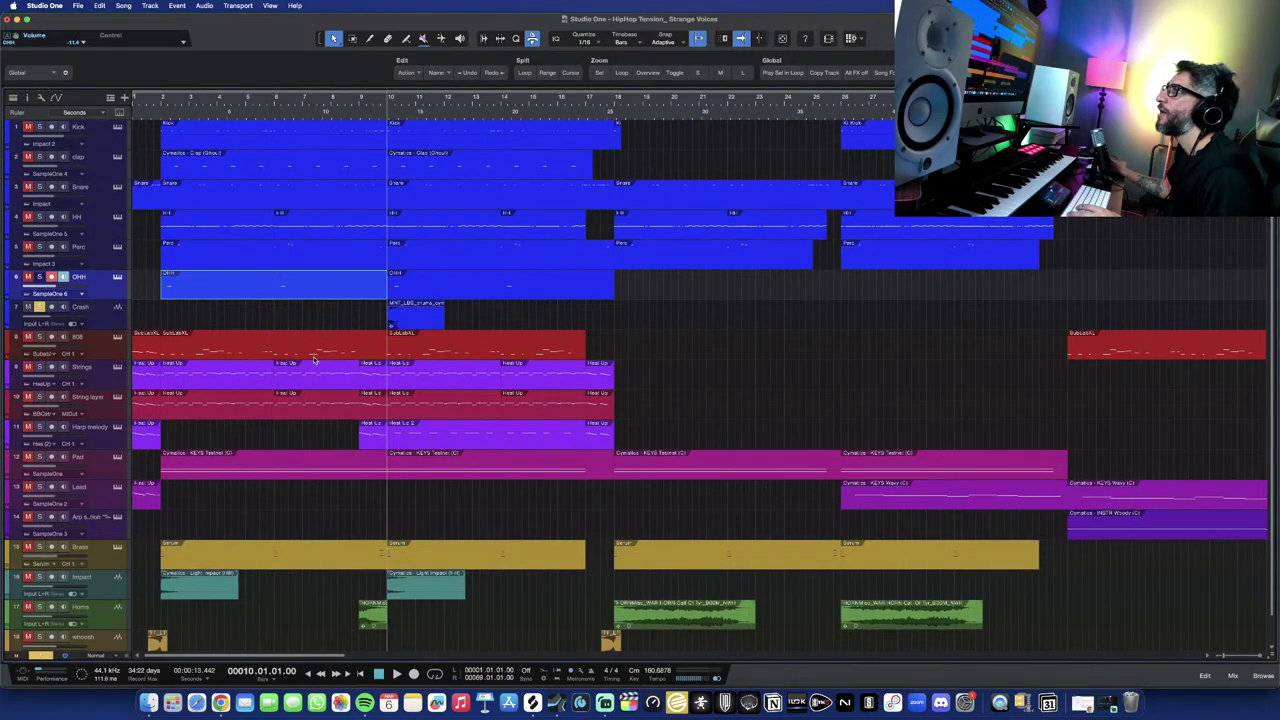
key(space)
Jump playback to bar 48, stop there, zoom out with Shift+Z, and scroll back left.
scroll(862, 468, right, 5)
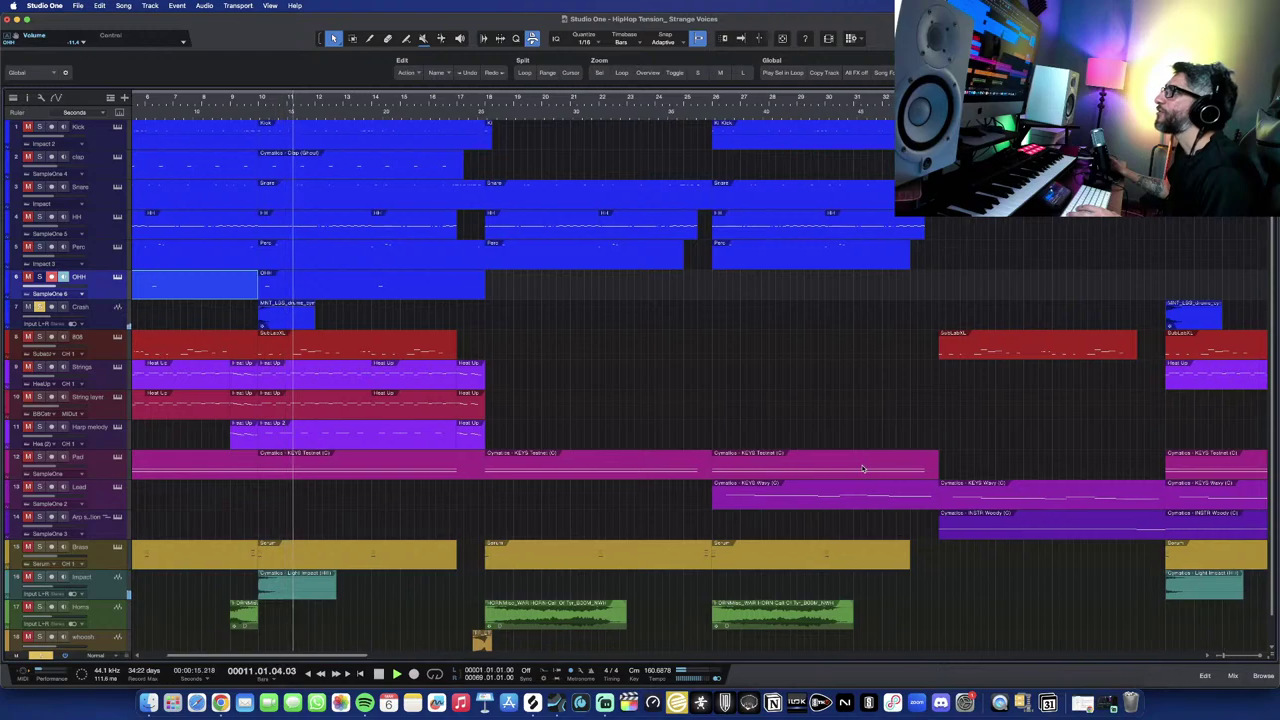
scroll(862, 468, right, 10)
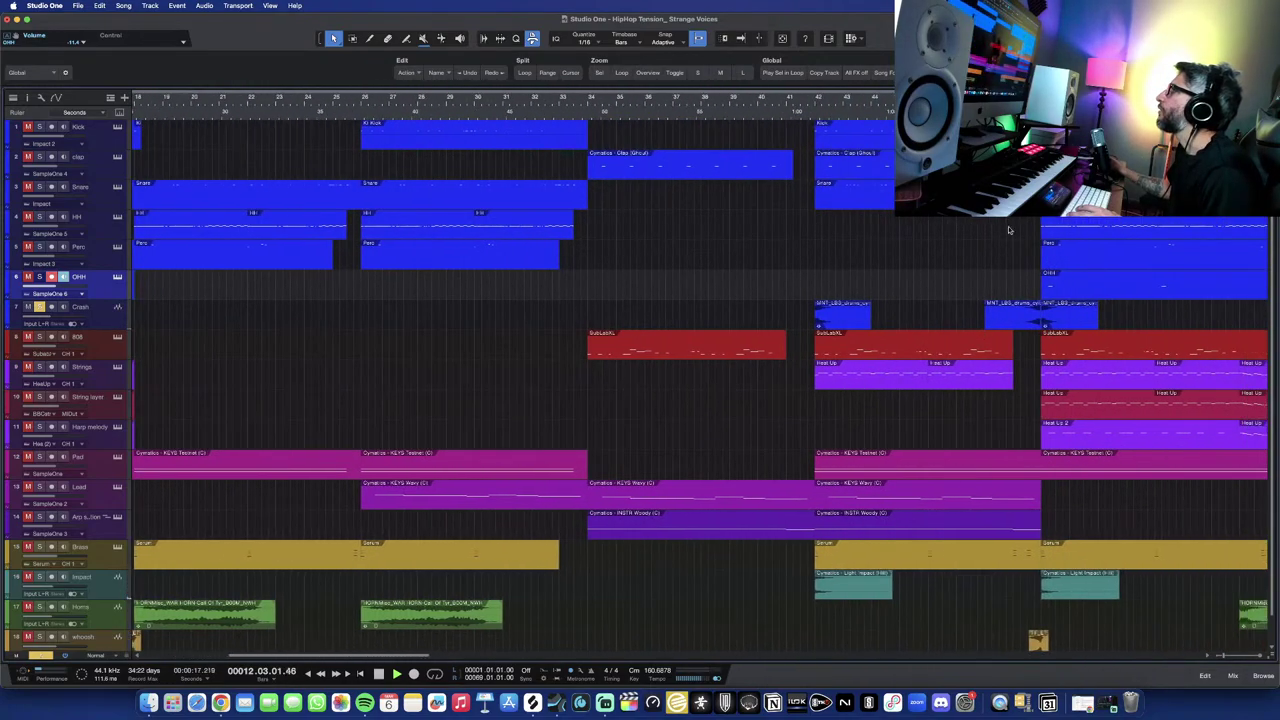
click(1000, 316)
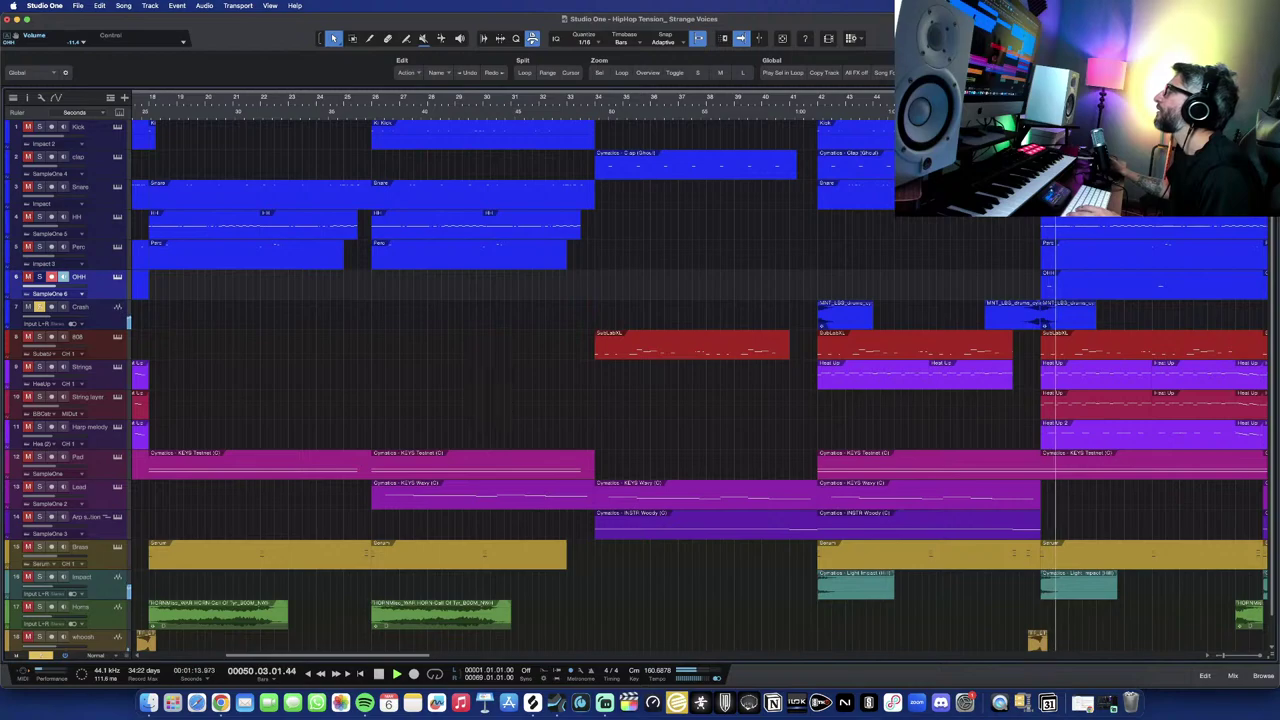
key(space)
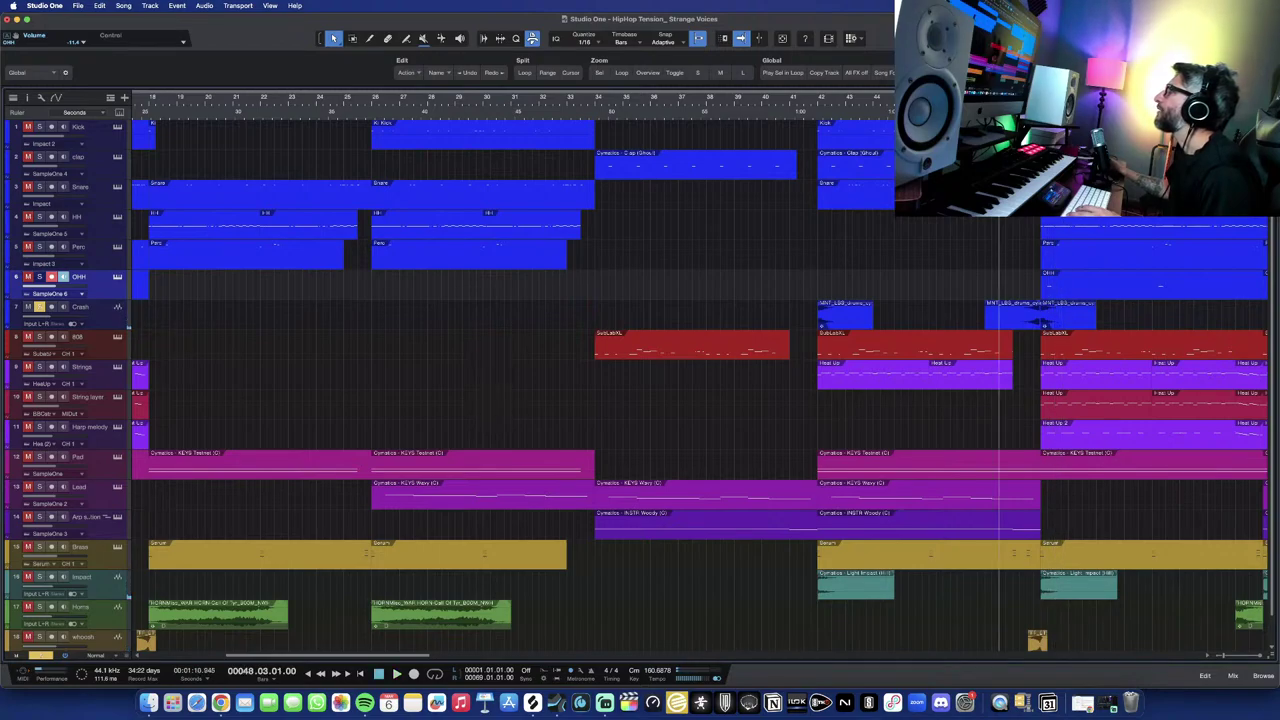
key(shift+z)
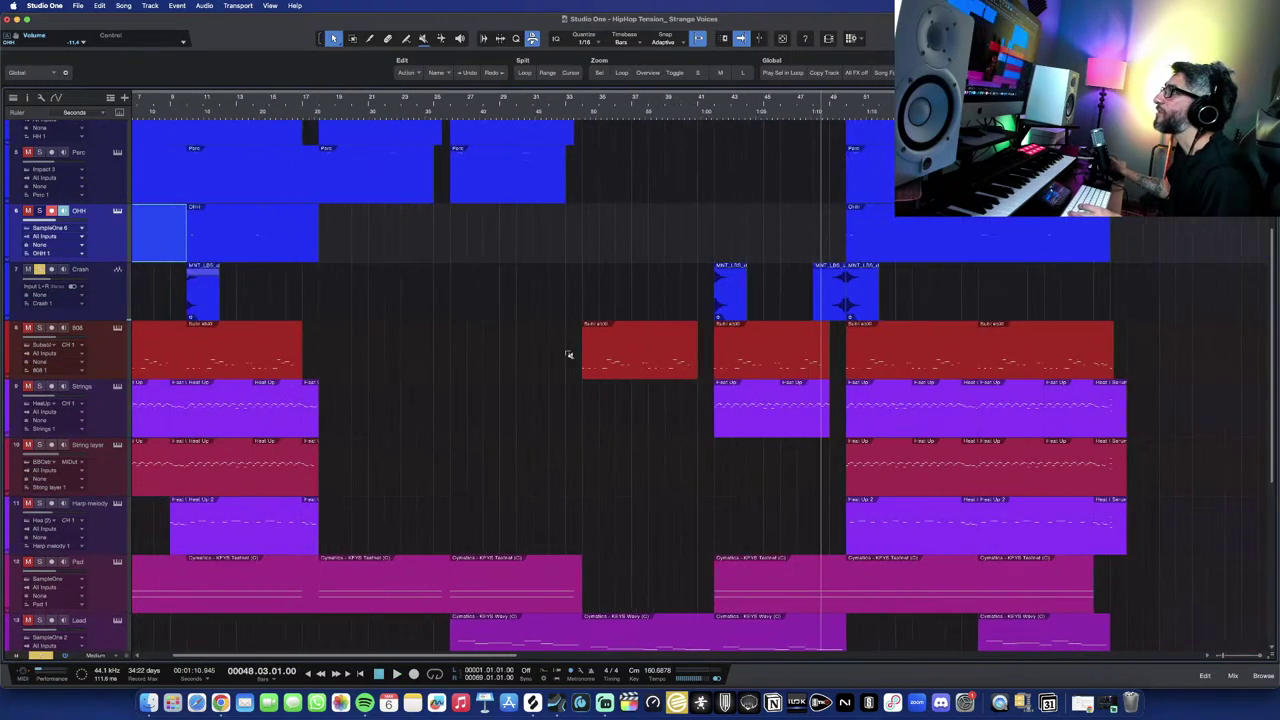
scroll(565, 353, left, 3)
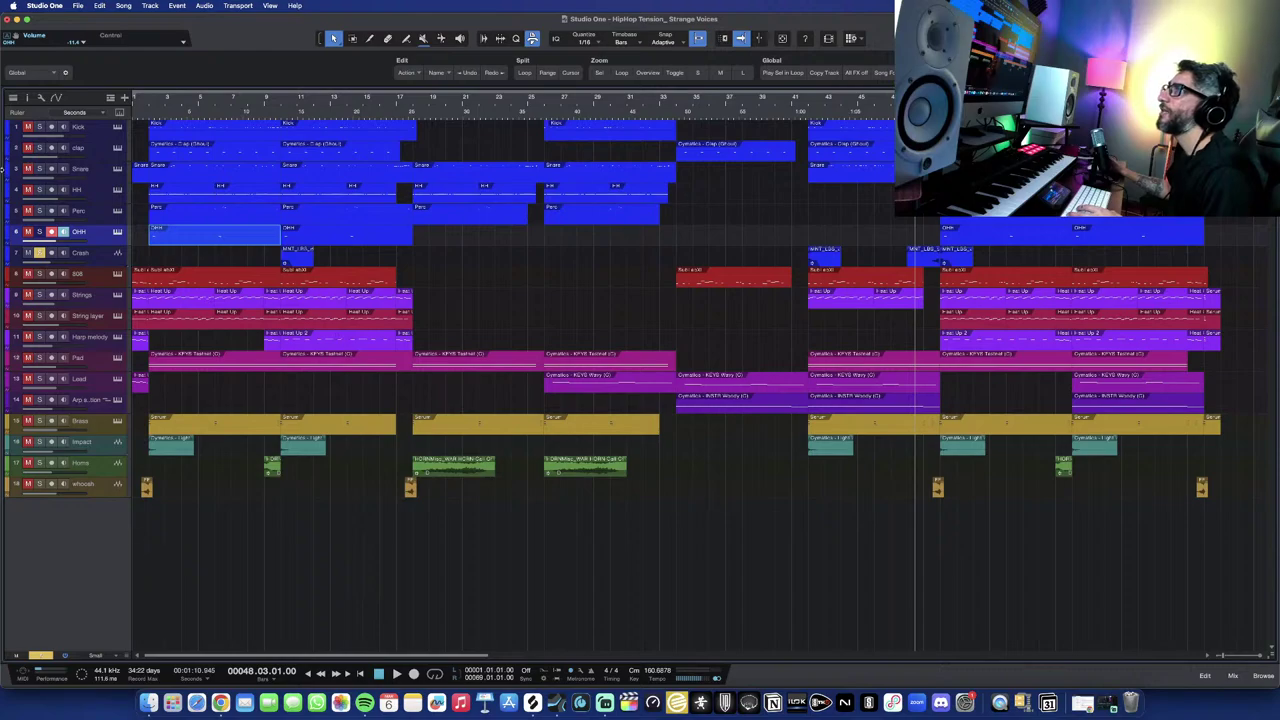
Solo the drum tracks from Kick to Crash and play them from the song start.
drag(43, 140, 45, 245)
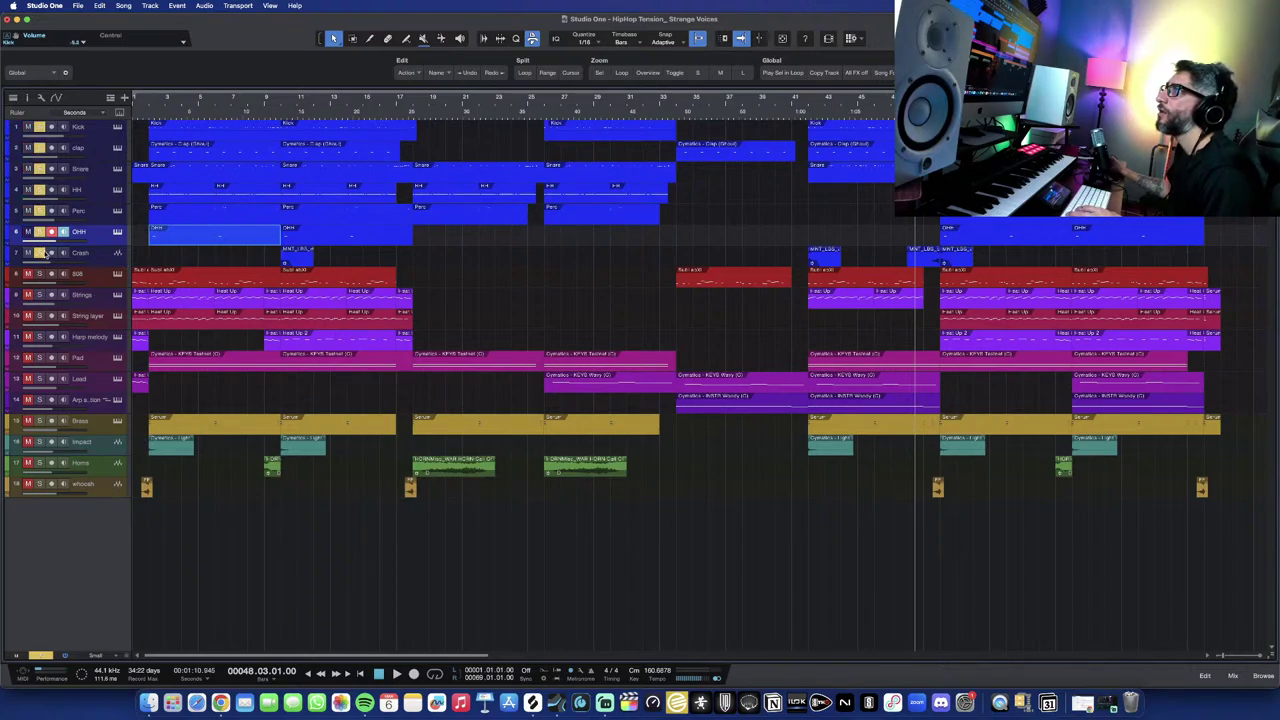
click(150, 103)
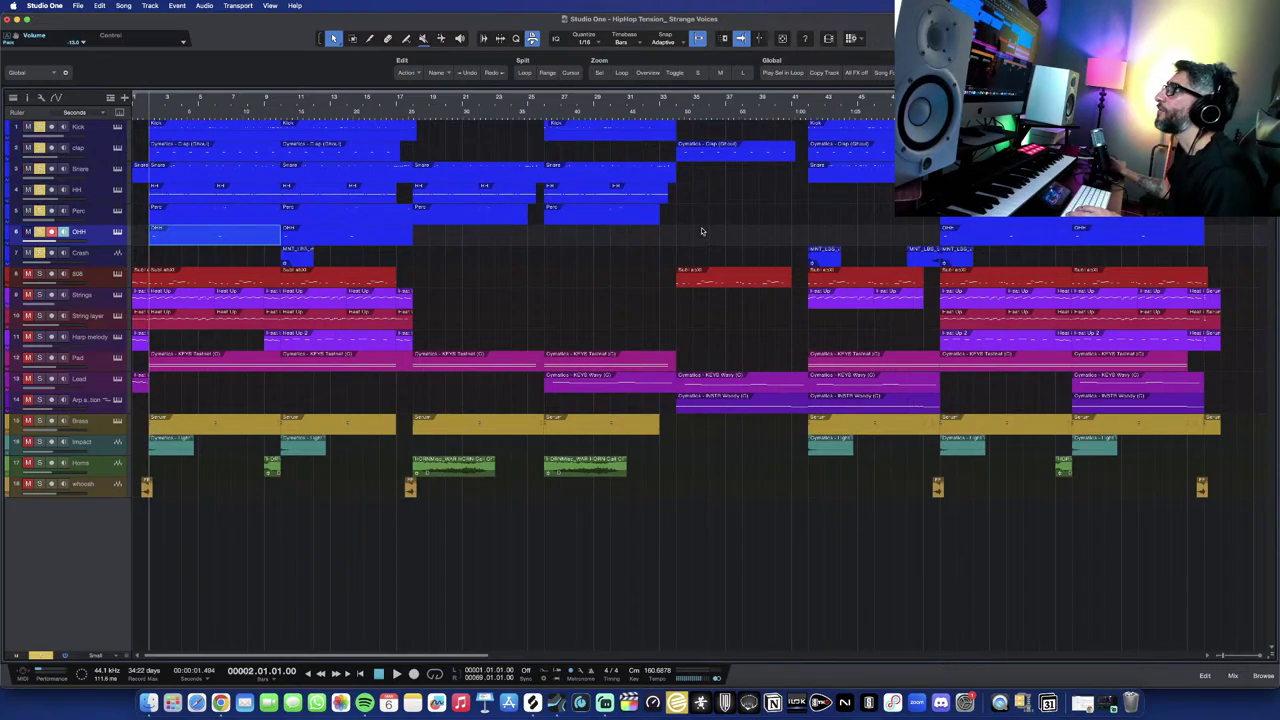
key(space)
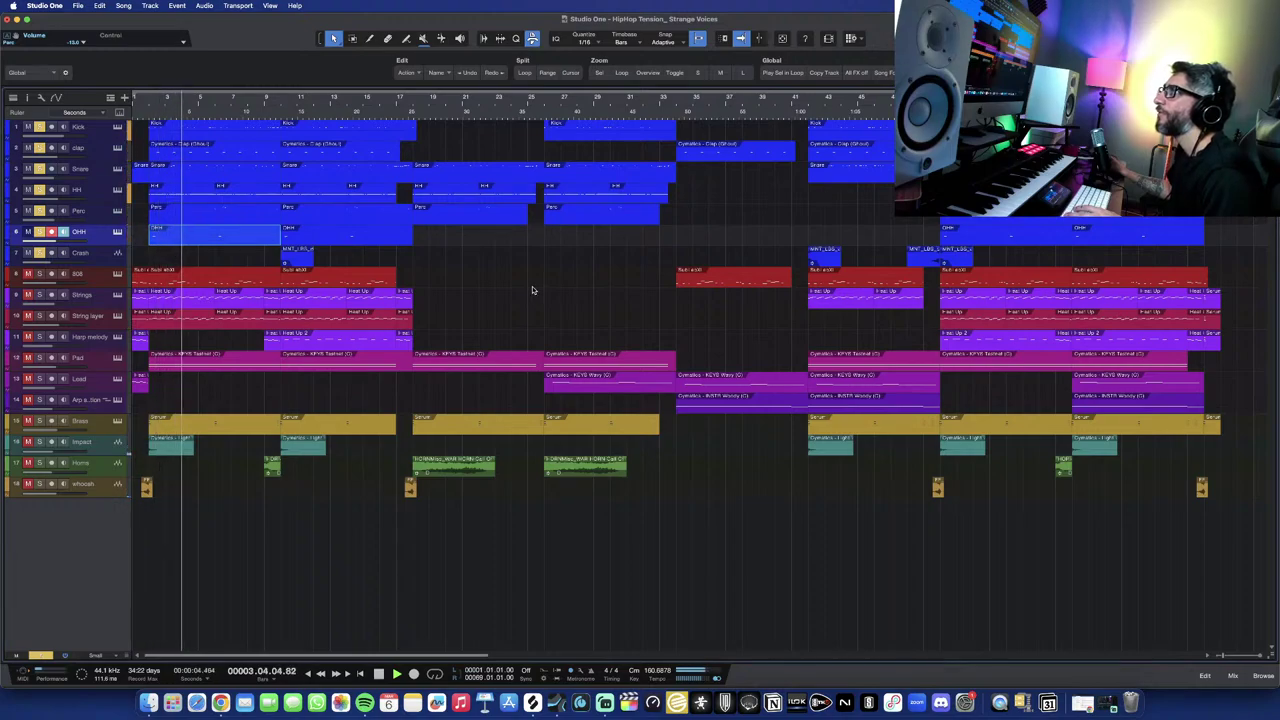
scroll(296, 290, up, 3)
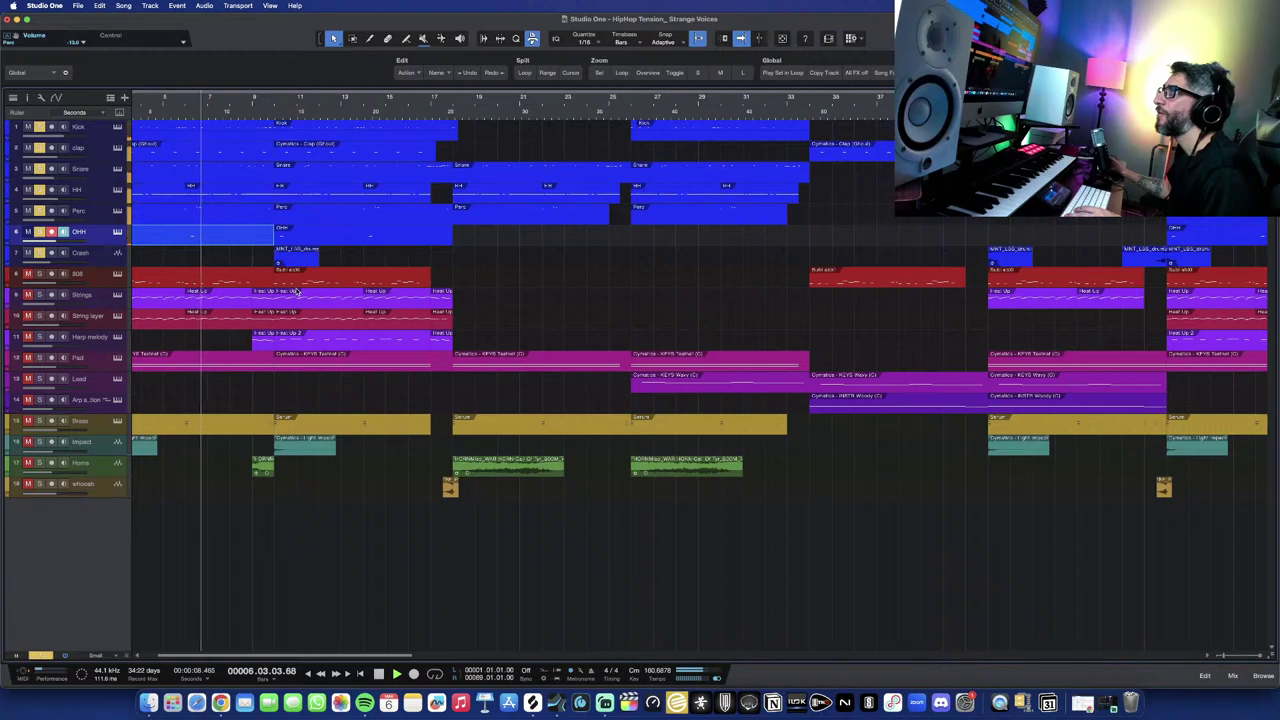
scroll(283, 290, left, 1)
scroll(283, 290, left, 4)
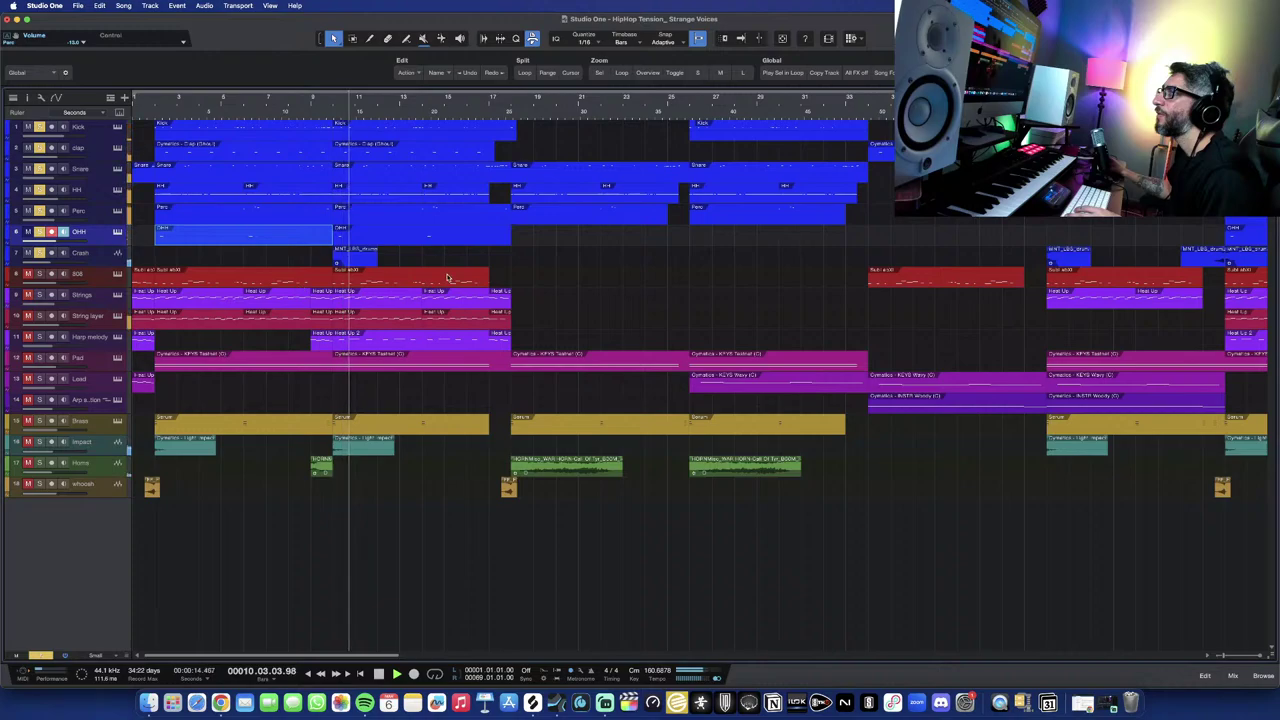
key(space)
Zoom out across bars 3–45 and shrink all tracks to minimum height.
key(shift+w)
key(w)
key(shift+e)
key(shift+e)
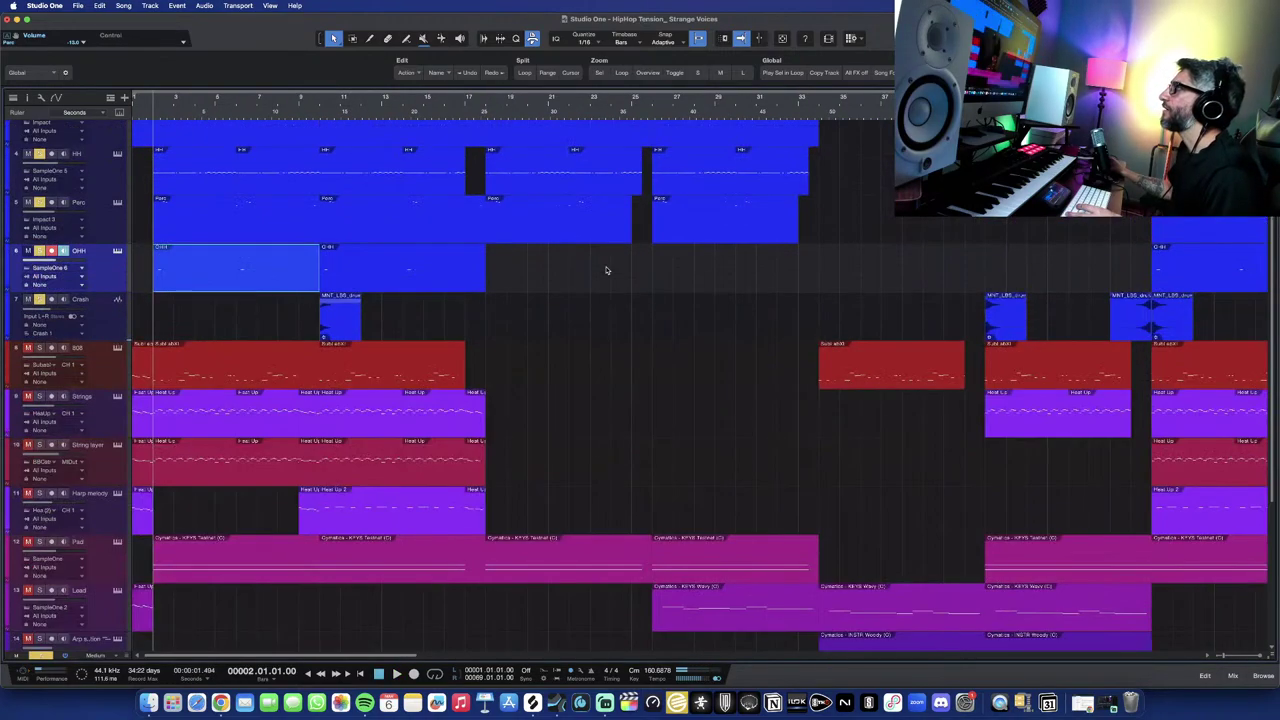
key(shift+w)
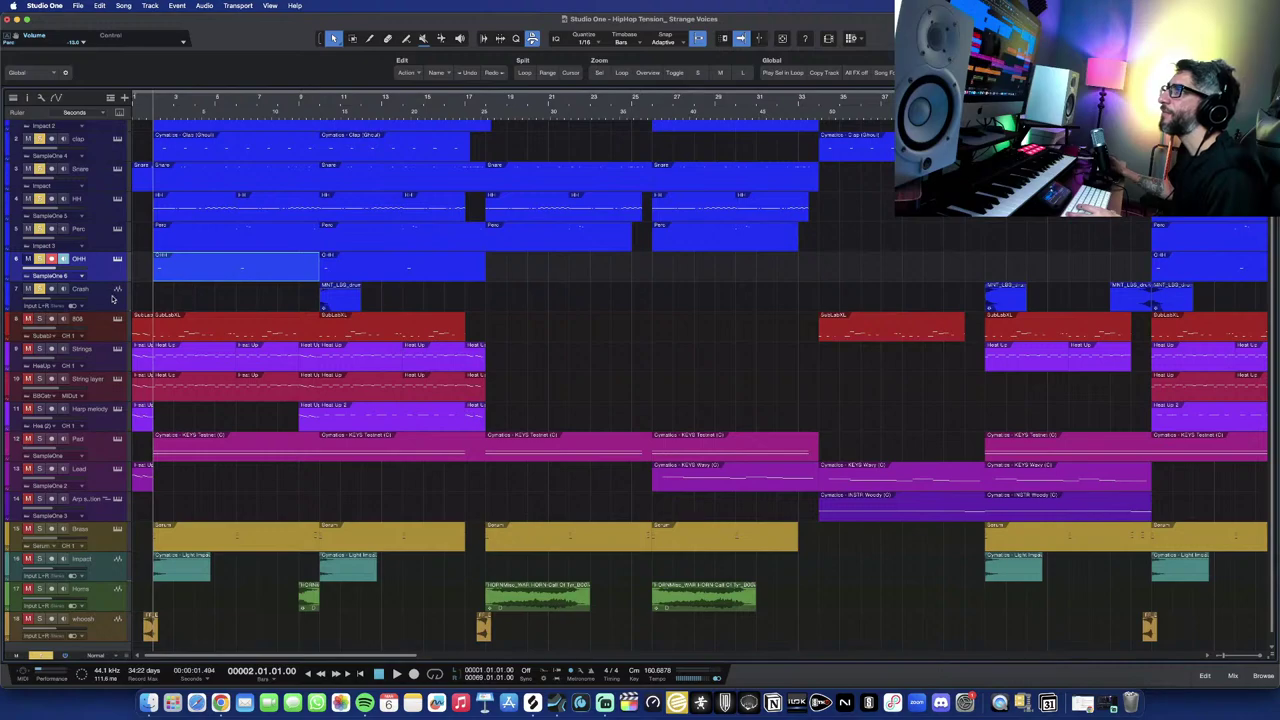
key(w)
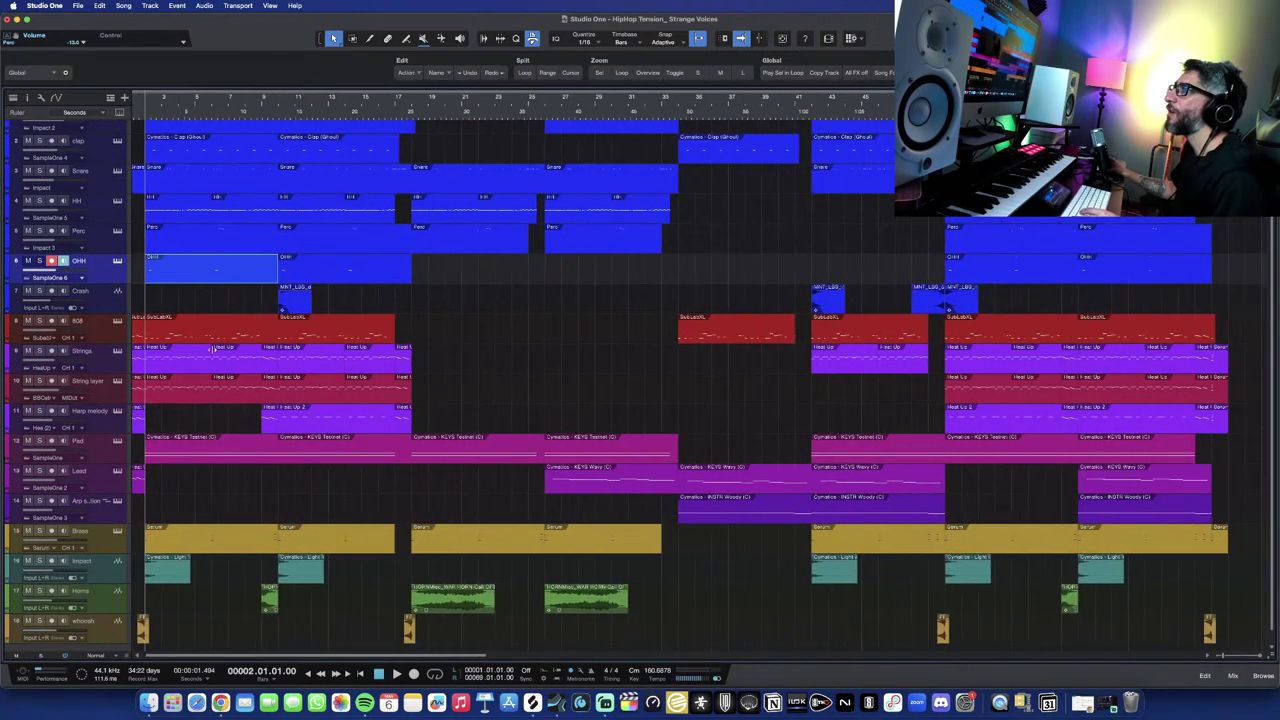
key(shift+w)
key(shift+e)
key(shift+w)
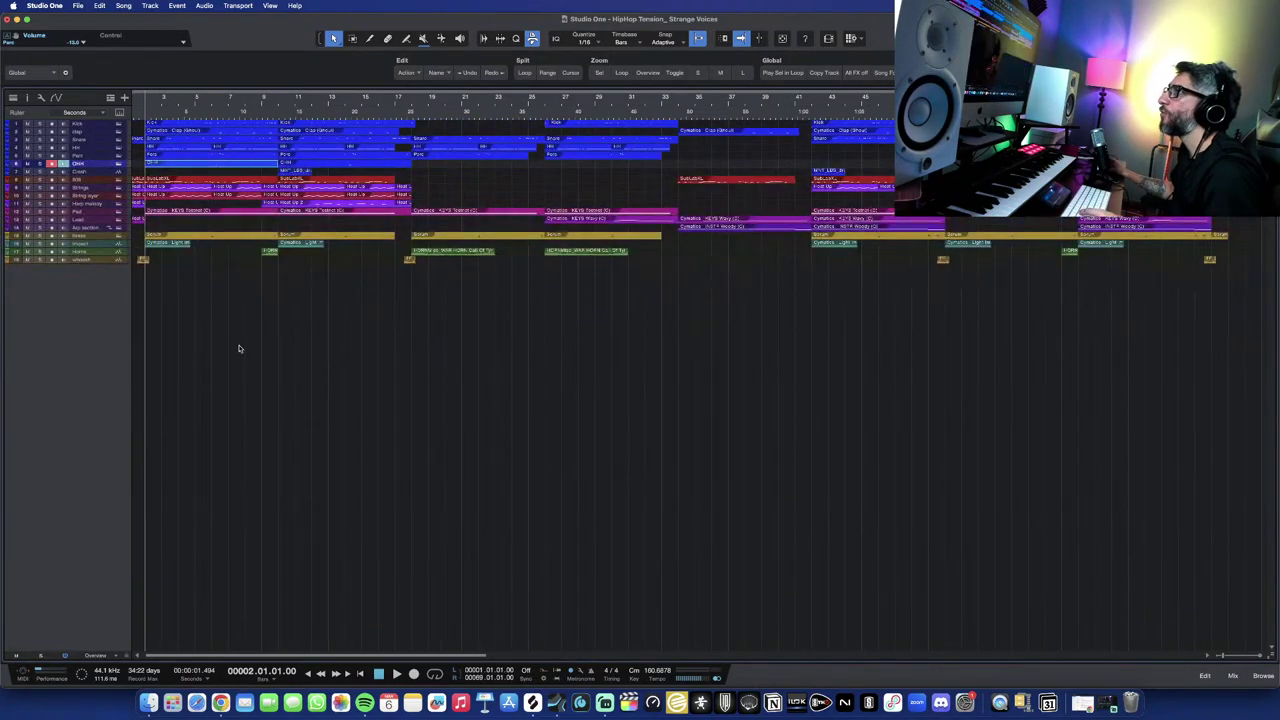
Return the playhead to the very start of the song.
scroll(239, 348, left, 1)
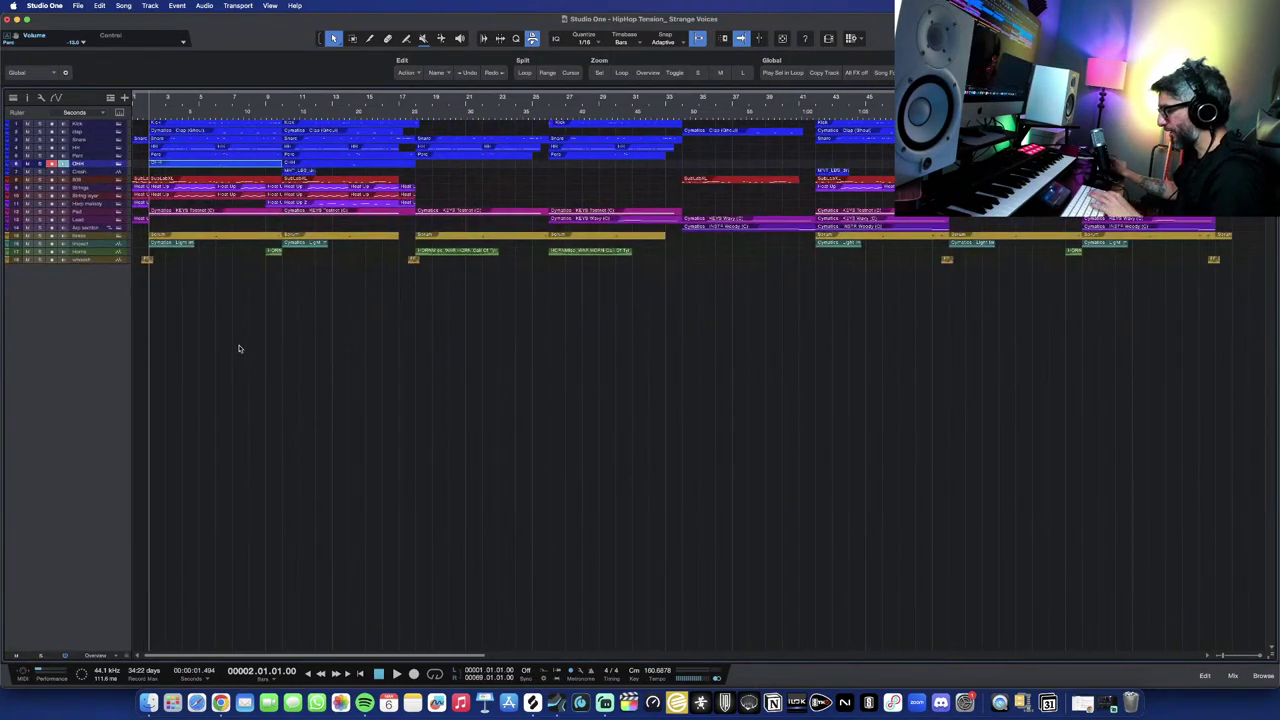
key(comma)
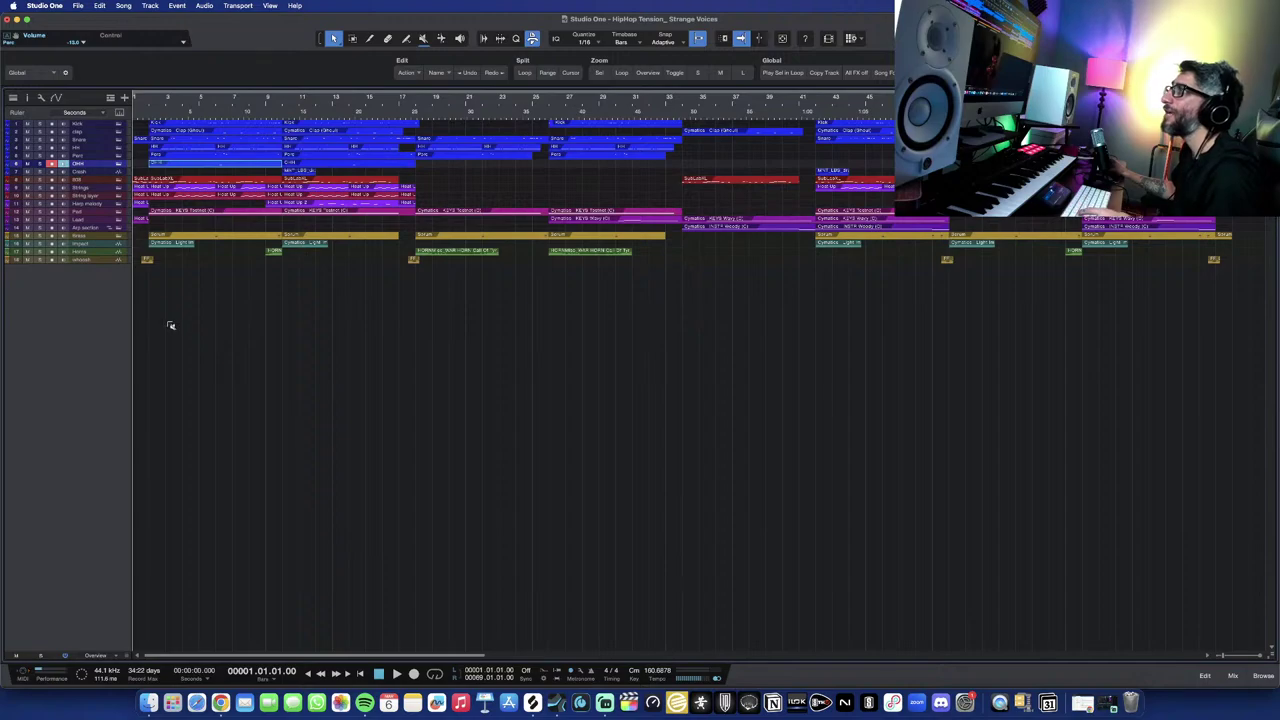
scroll(170, 325, up, 5)
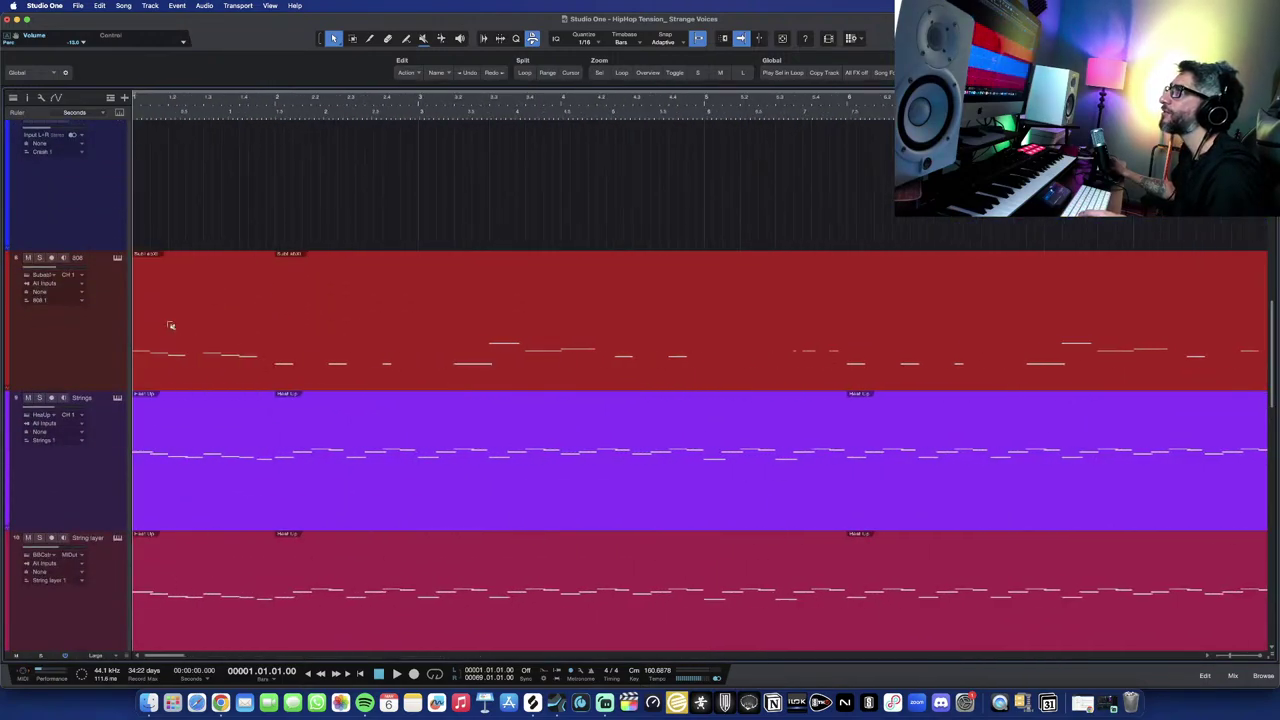
scroll(170, 325, down, 5)
scroll(168, 324, down, 1)
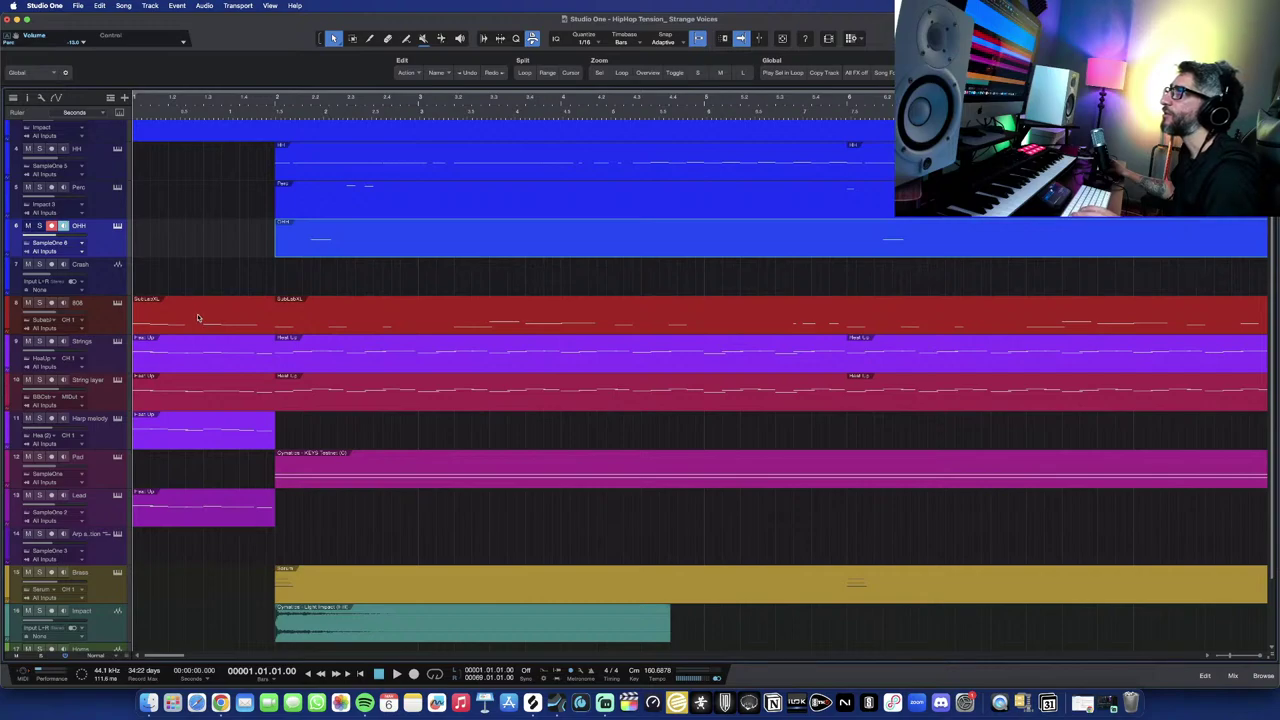
Select the bar-1 intro parts on 808, Strings, String layer and Lead.
click(198, 318)
click(185, 351)
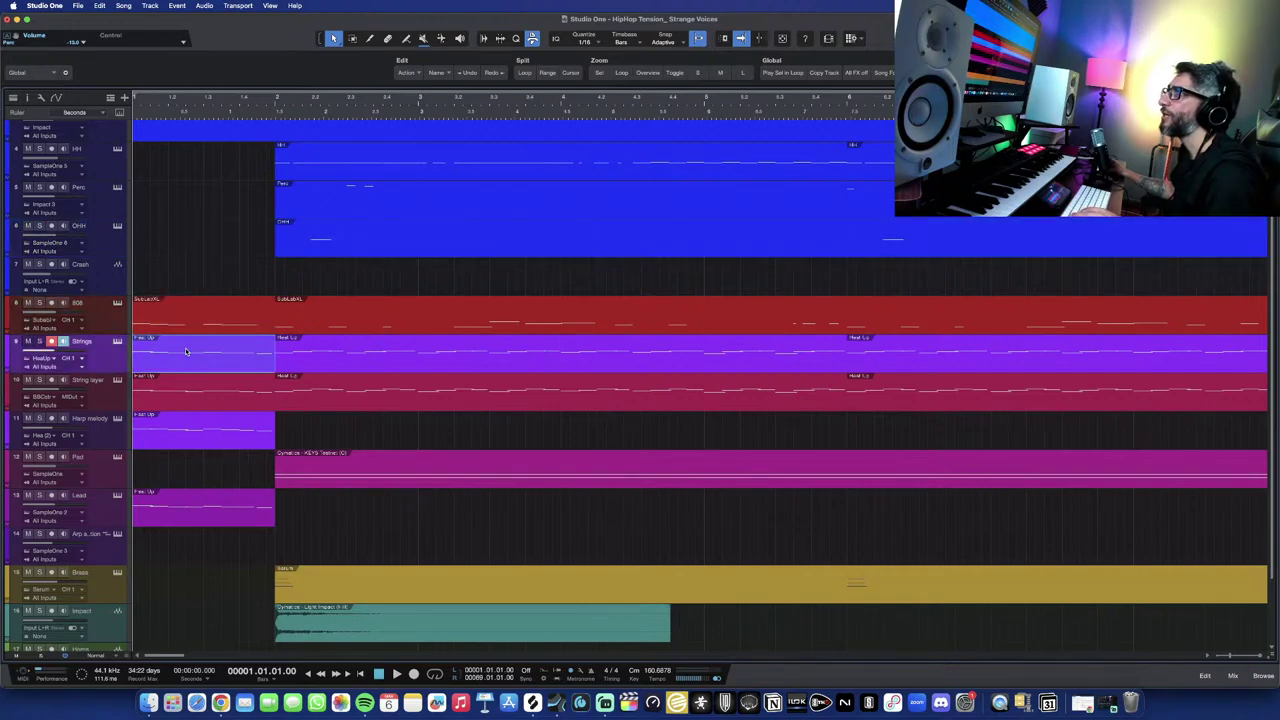
click(185, 385)
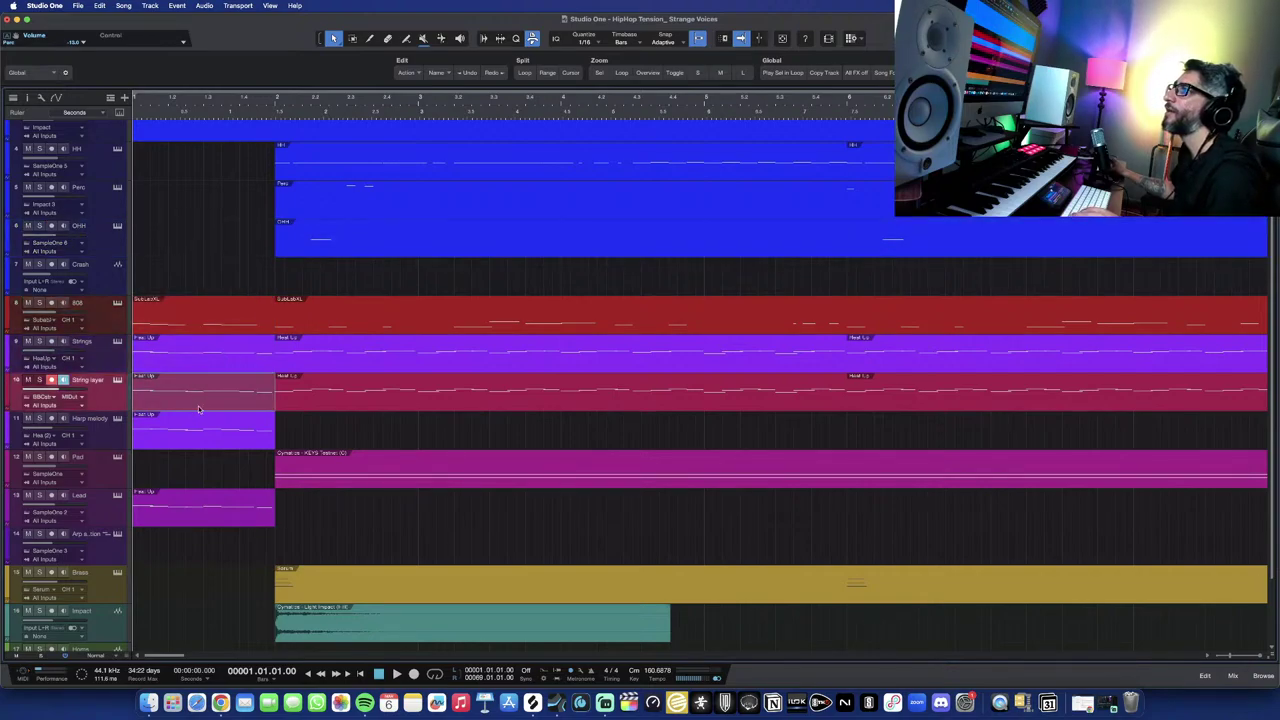
click(185, 493)
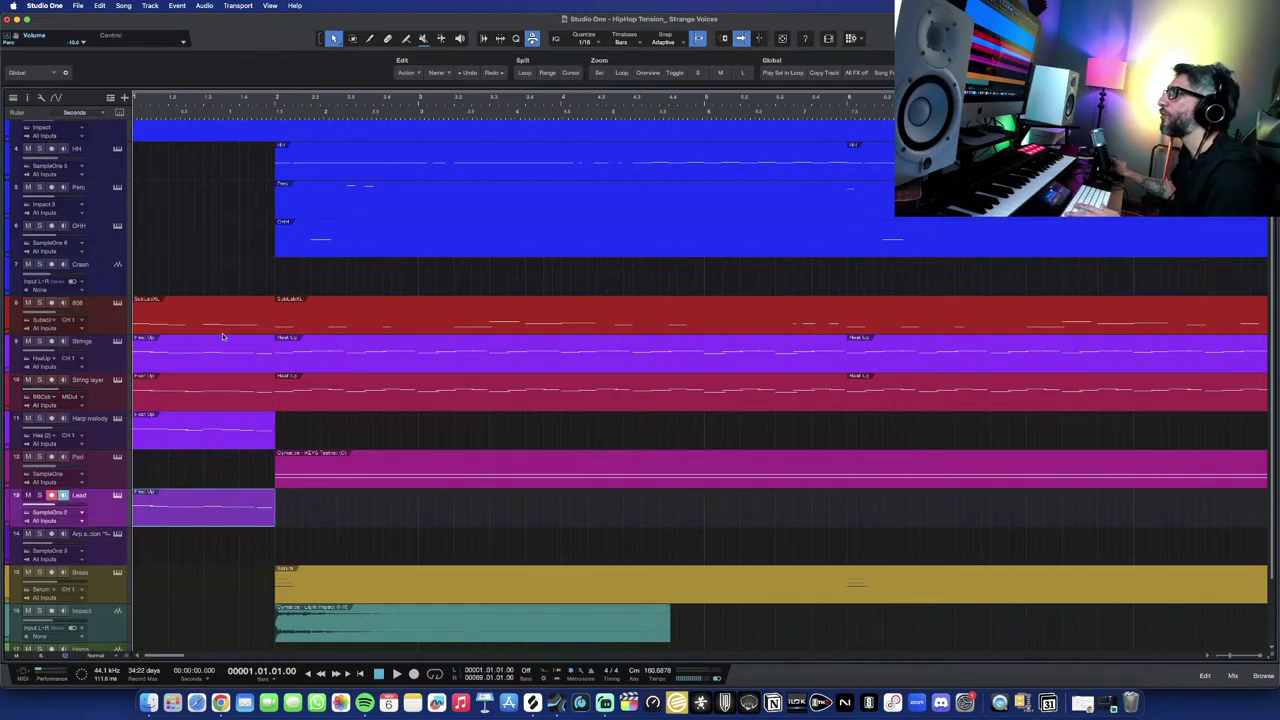
scroll(216, 384, up, 3)
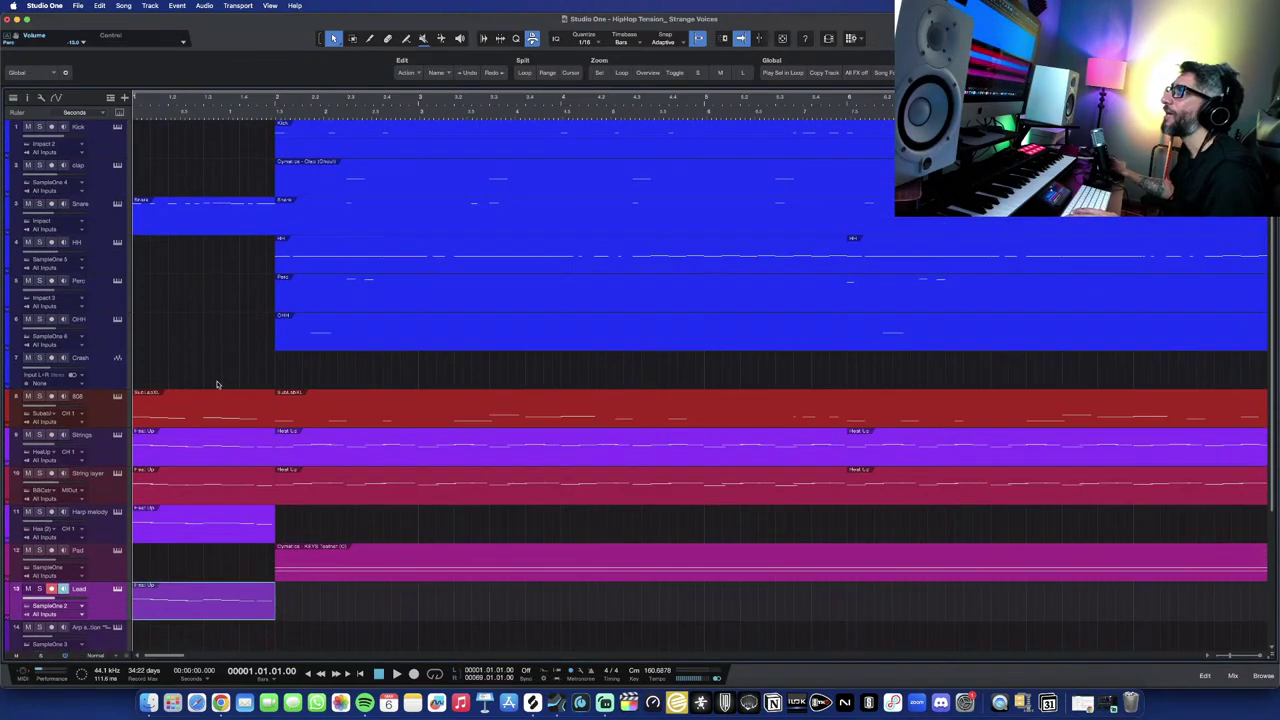
double_click(197, 220)
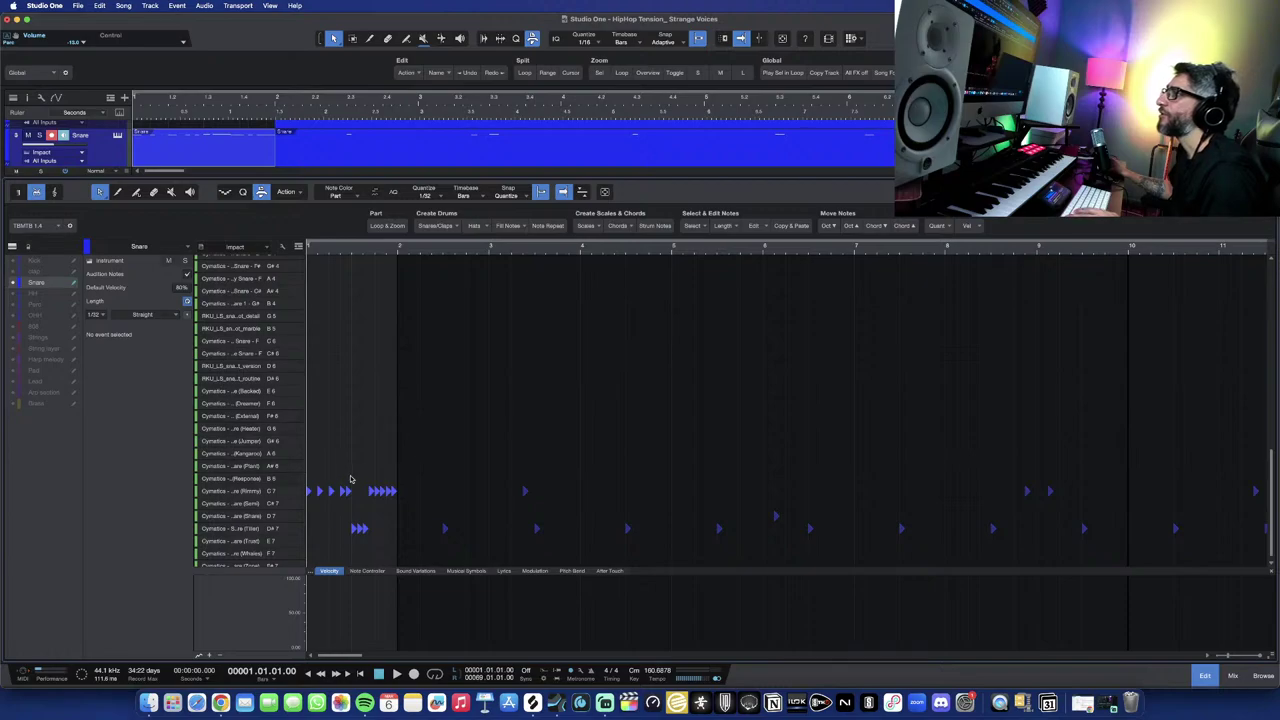
key(e)
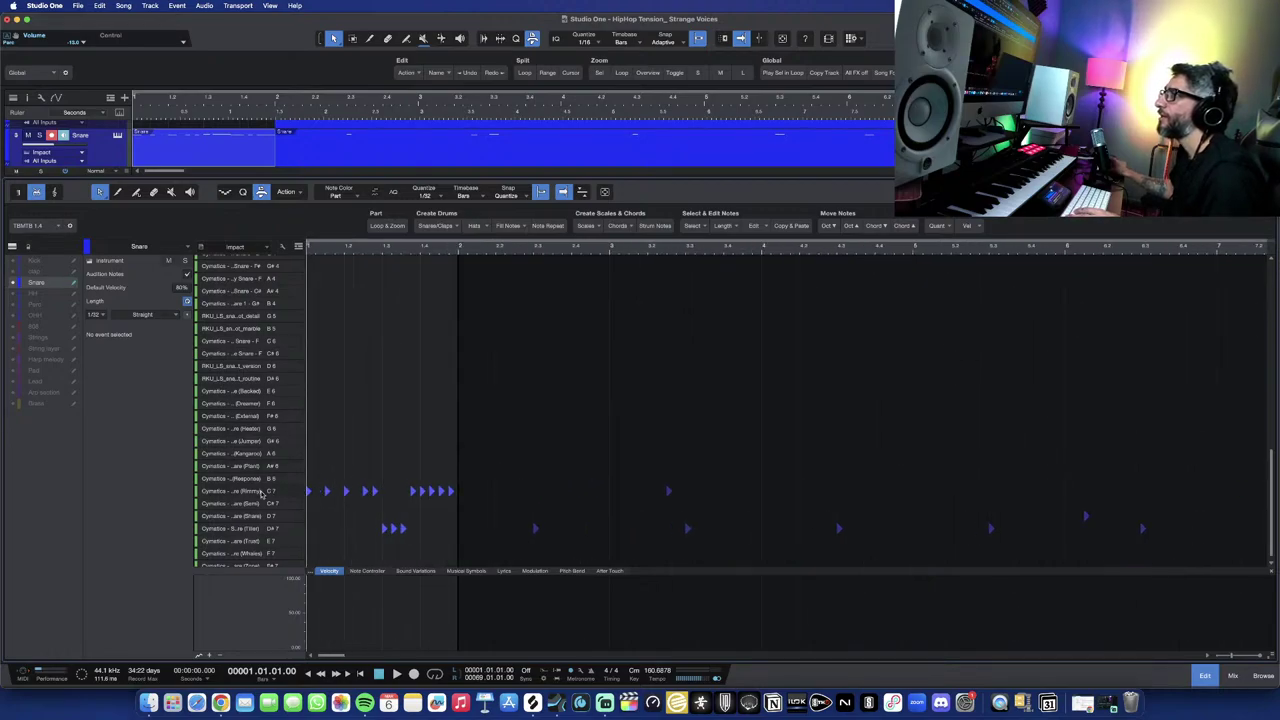
click(262, 491)
click(257, 529)
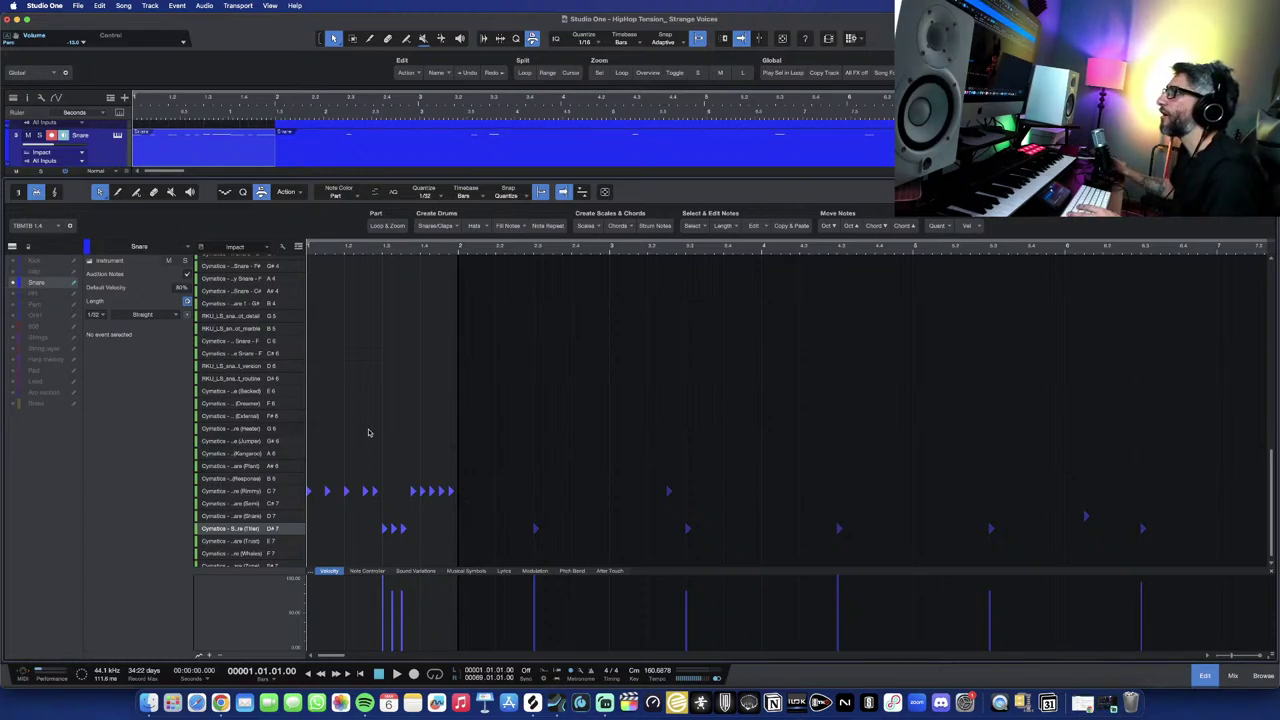
scroll(368, 432, down, 1)
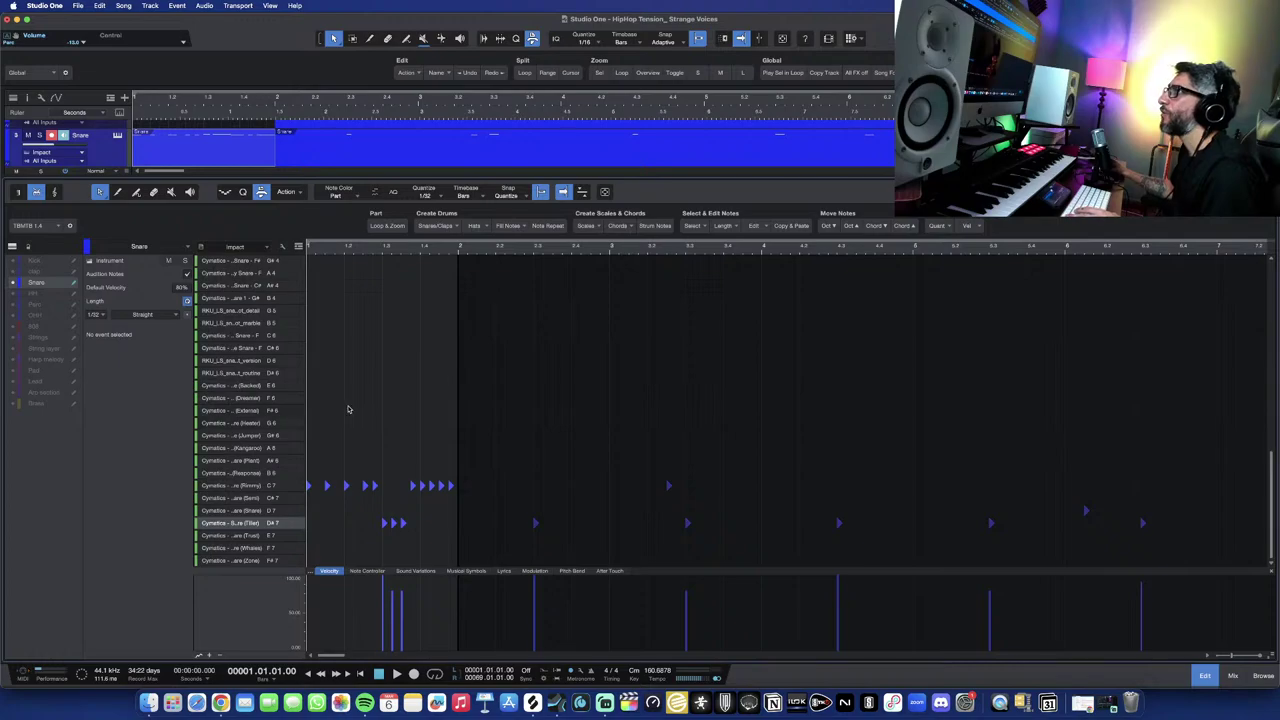
key(space)
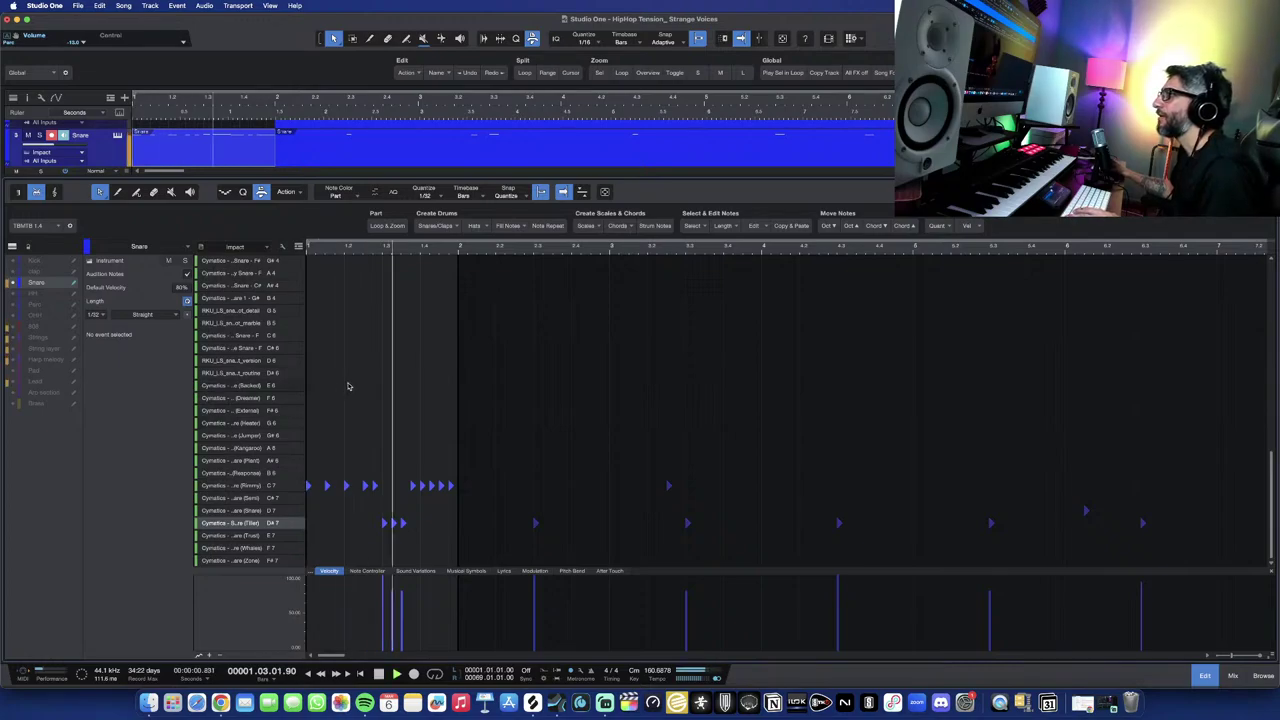
key(space)
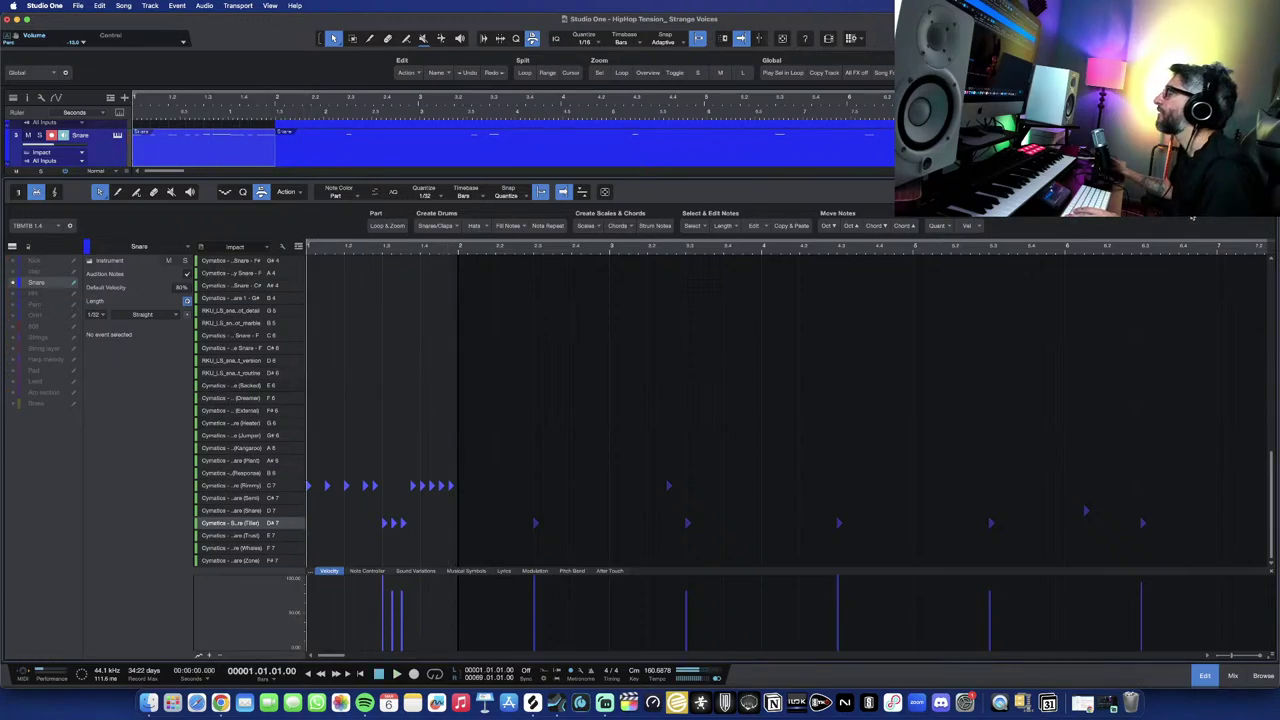
Briefly play the arrangement while checking the Snare part's notes, then close the editor.
key(F2)
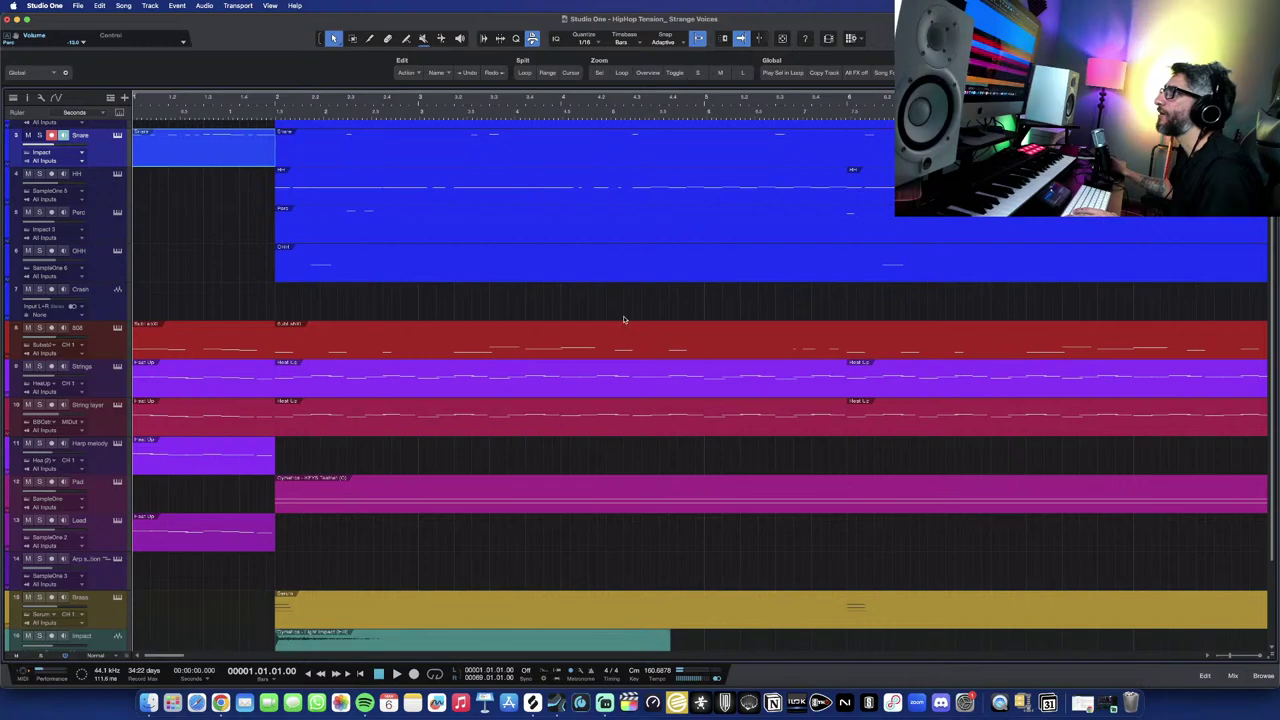
key(space)
key(F2)
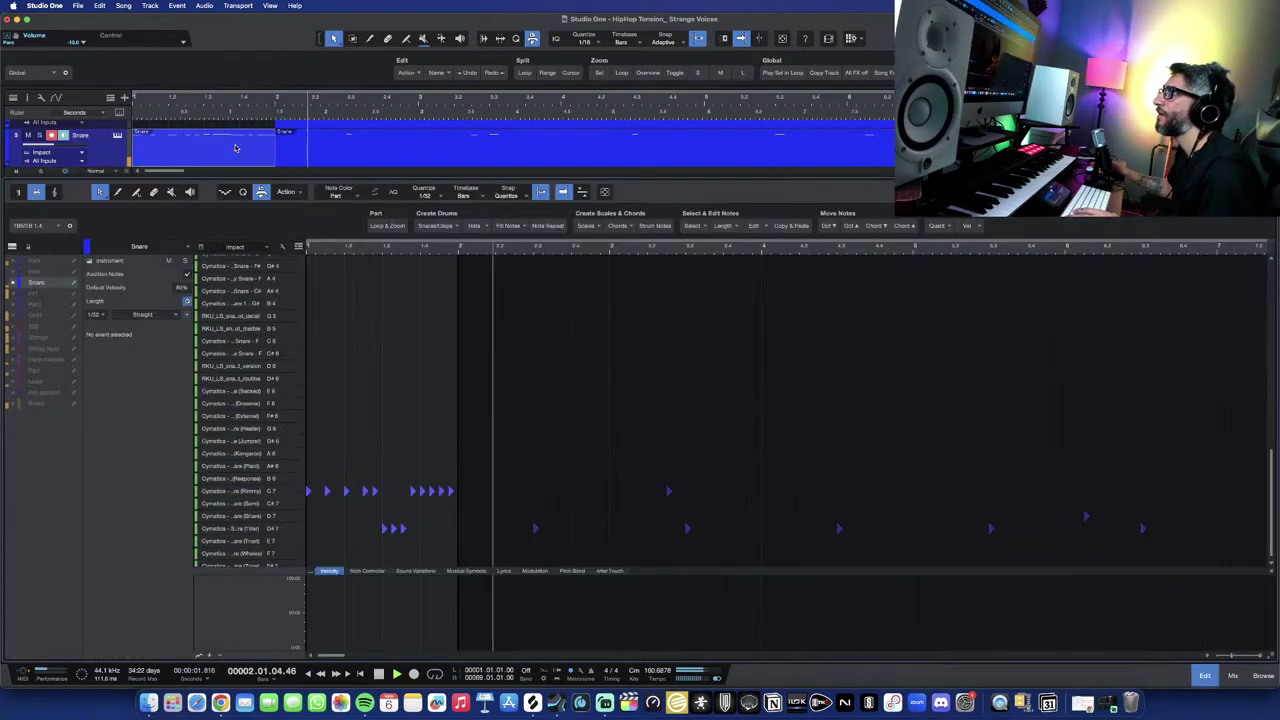
key(space)
key(space)
key(e)
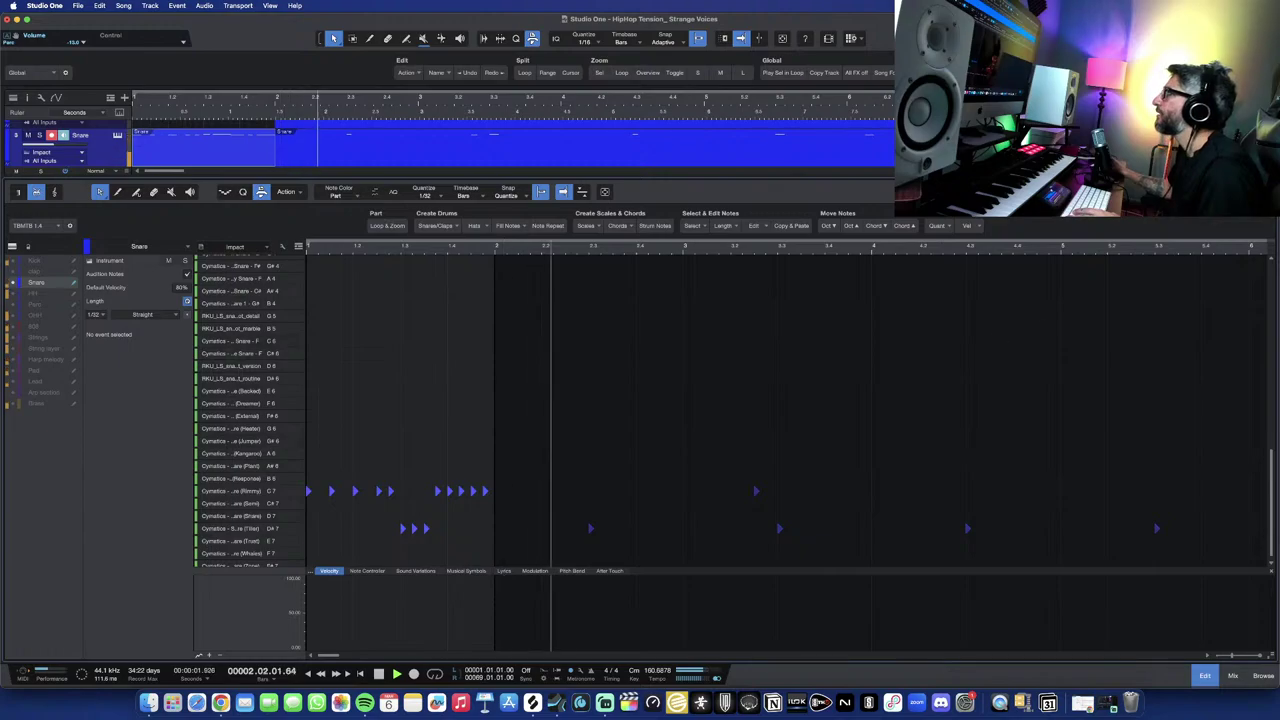
key(F2)
Fit the whole arrangement in view with taller tracks and more bars shown.
key(z)
key(shift+e)
key(shift+e)
key(shift+e)
key(w)
key(shift+w)
key(shift+w)
key(shift+e)
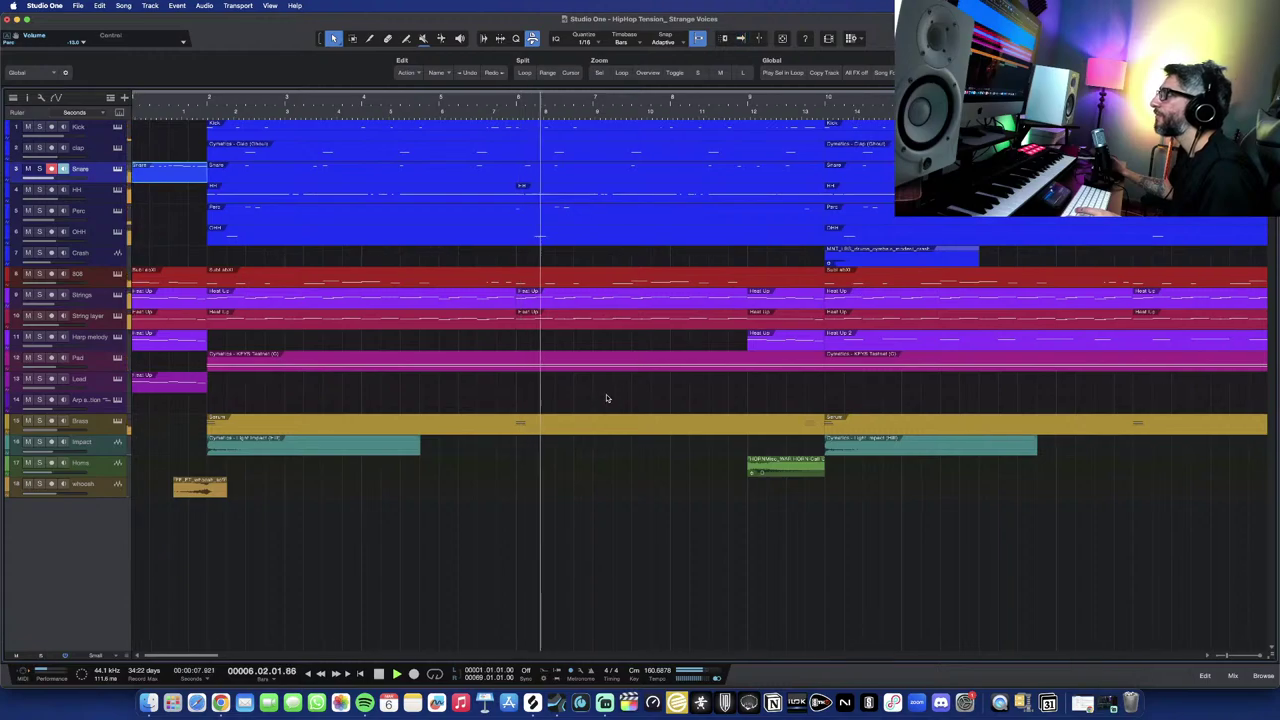
key(w)
scroll(606, 398, right, 2)
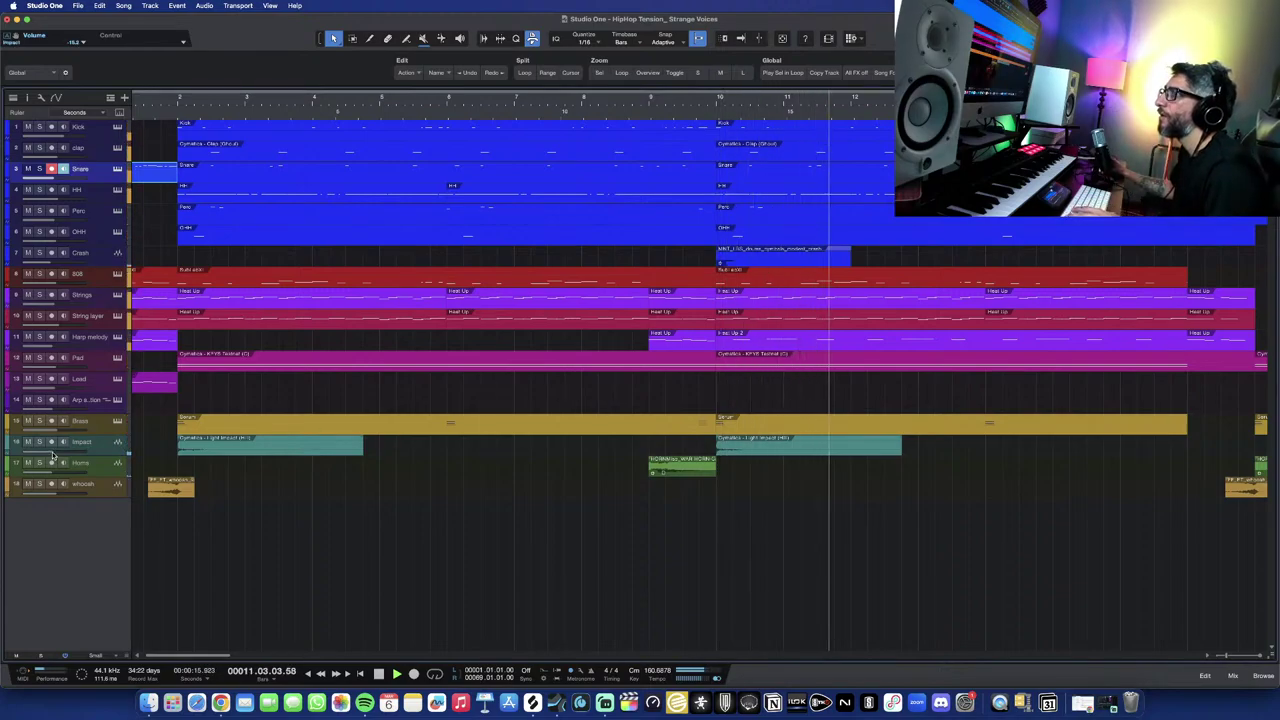
Select the Impact track, zoom out further, and stop playback.
click(85, 443)
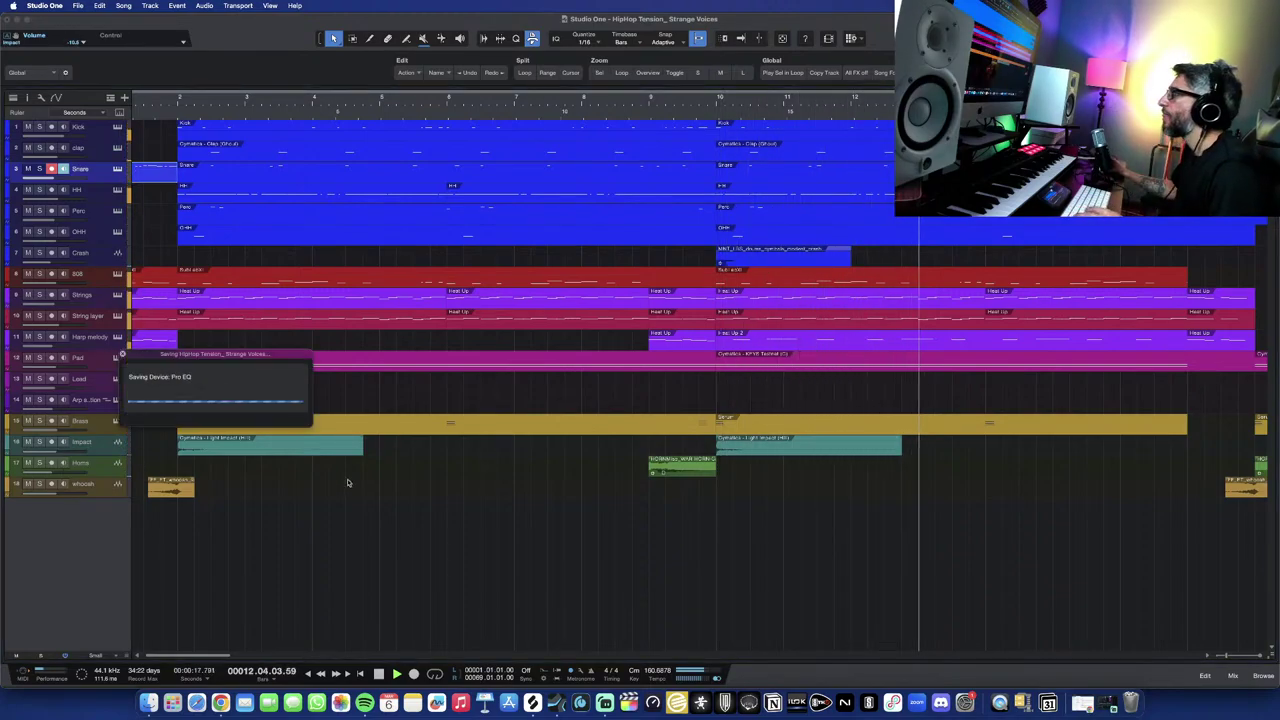
key(w)
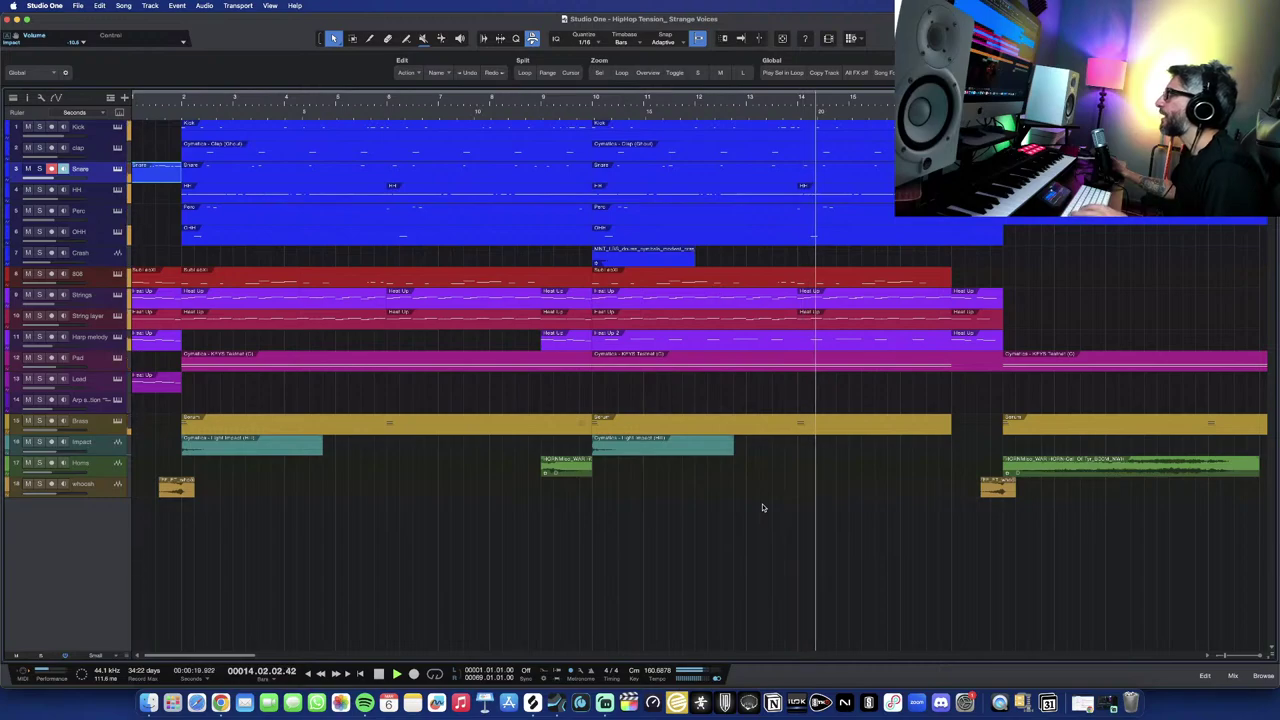
key(w)
scroll(762, 507, right, 3)
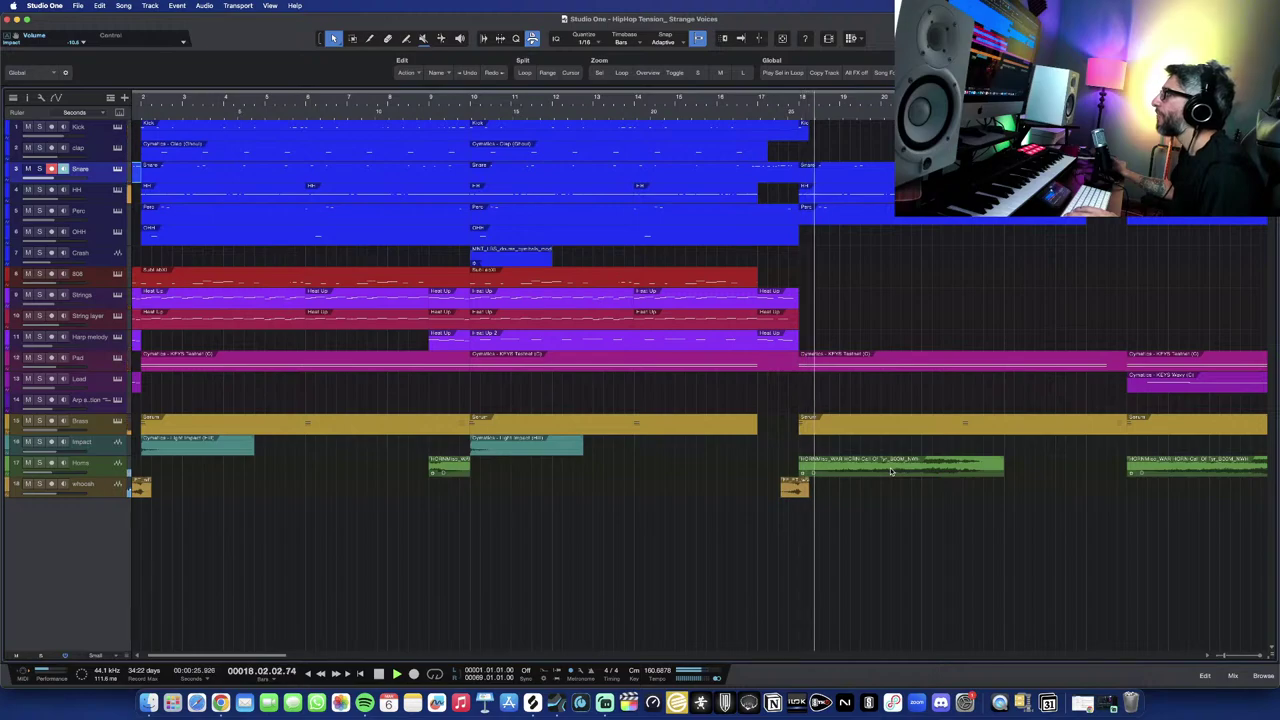
key(space)
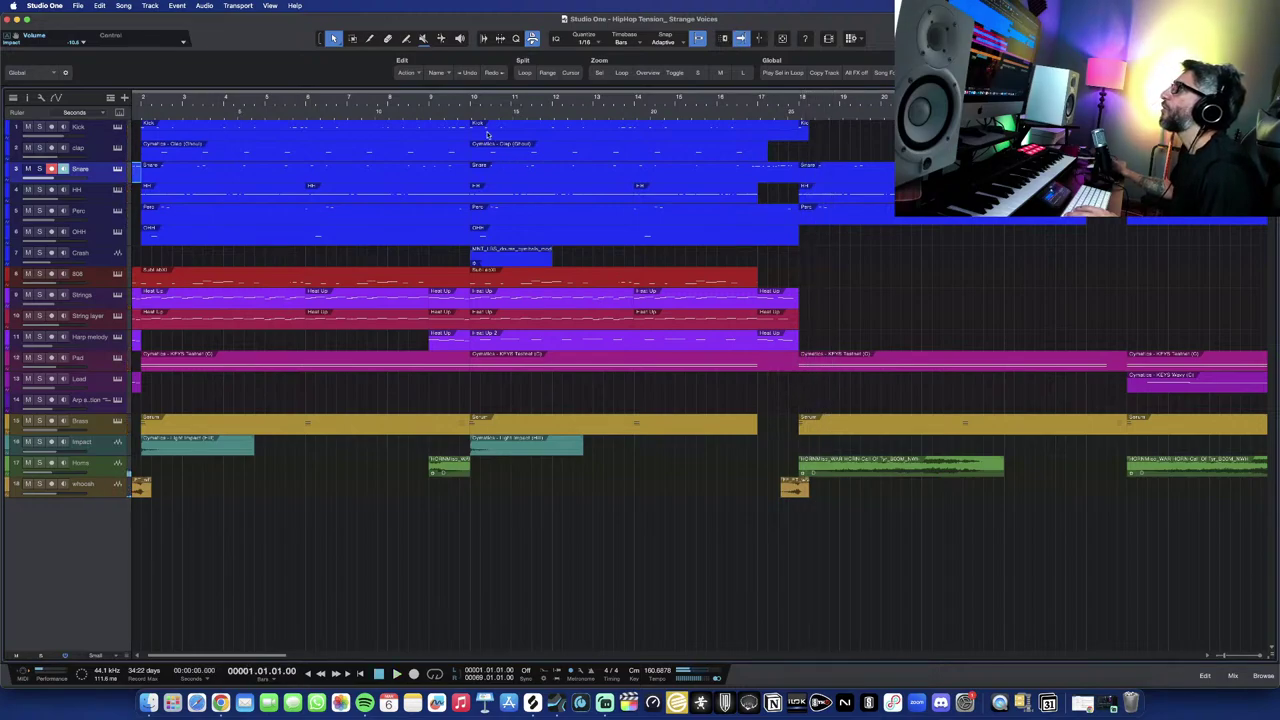
scroll(282, 334, left, 3)
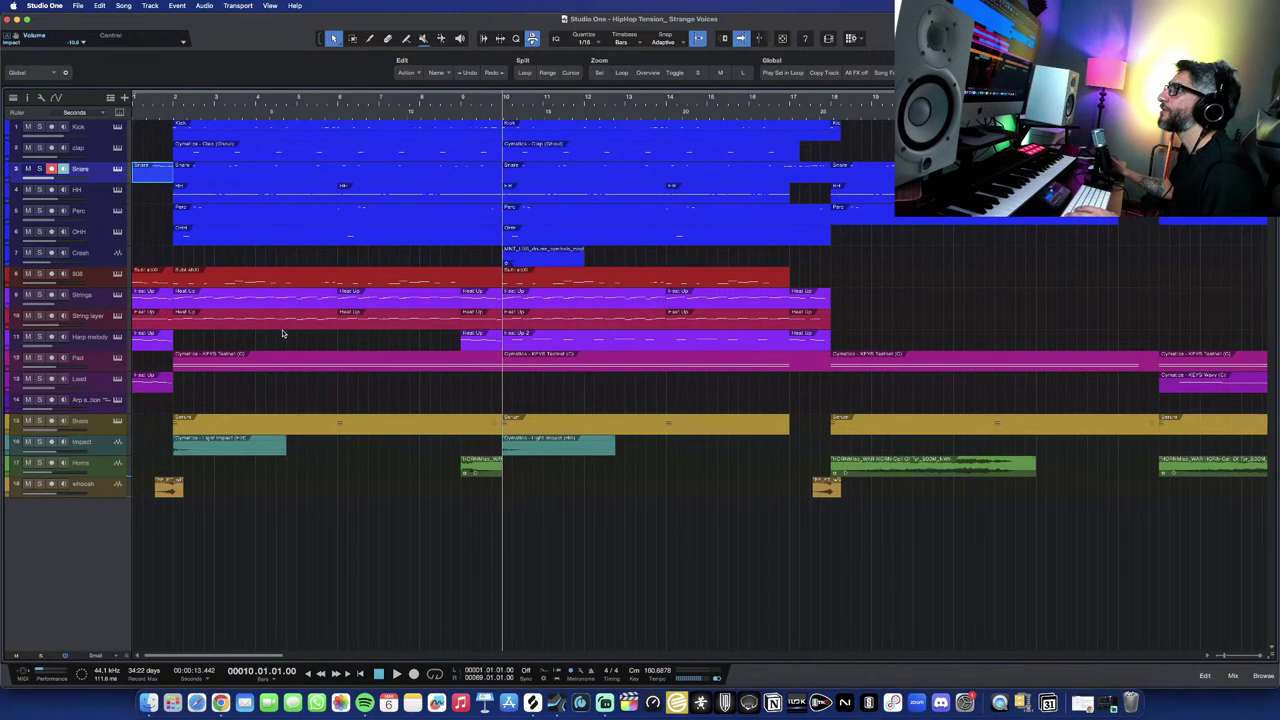
Play the arrangement from bar 10, stop, and park the playhead at bar 17.
click(174, 100)
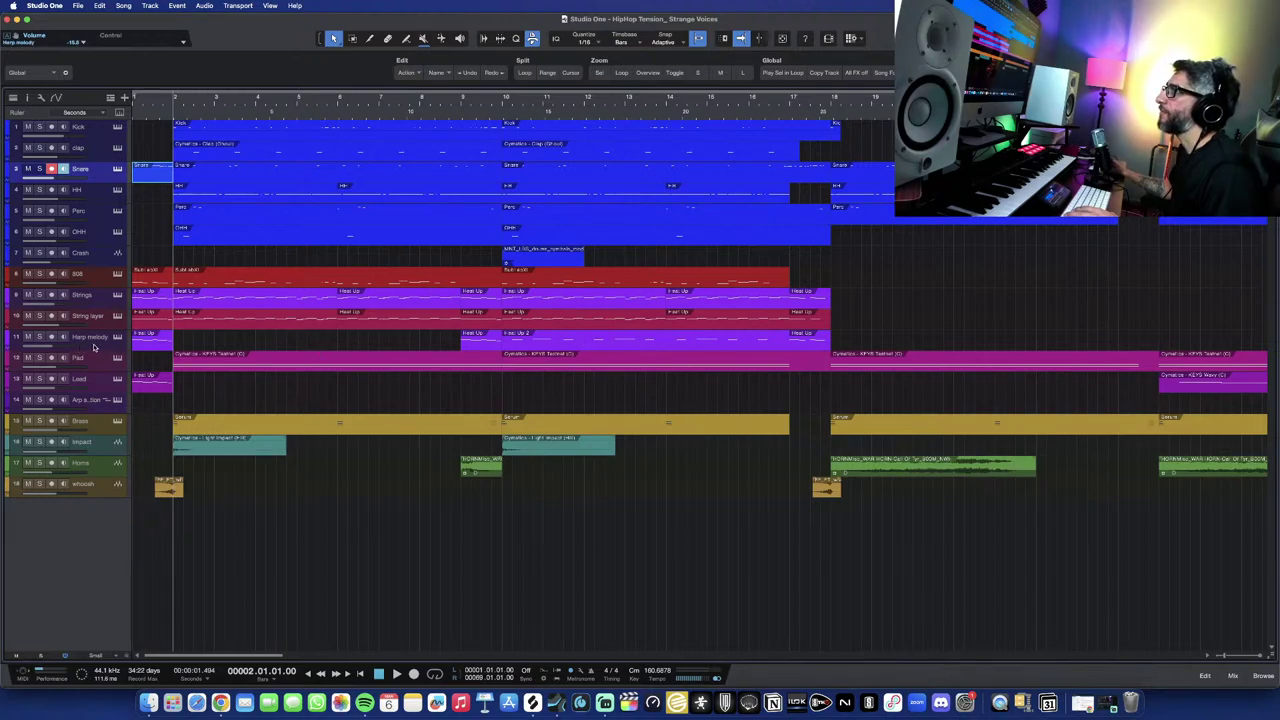
click(505, 101)
key(w)
key(space)
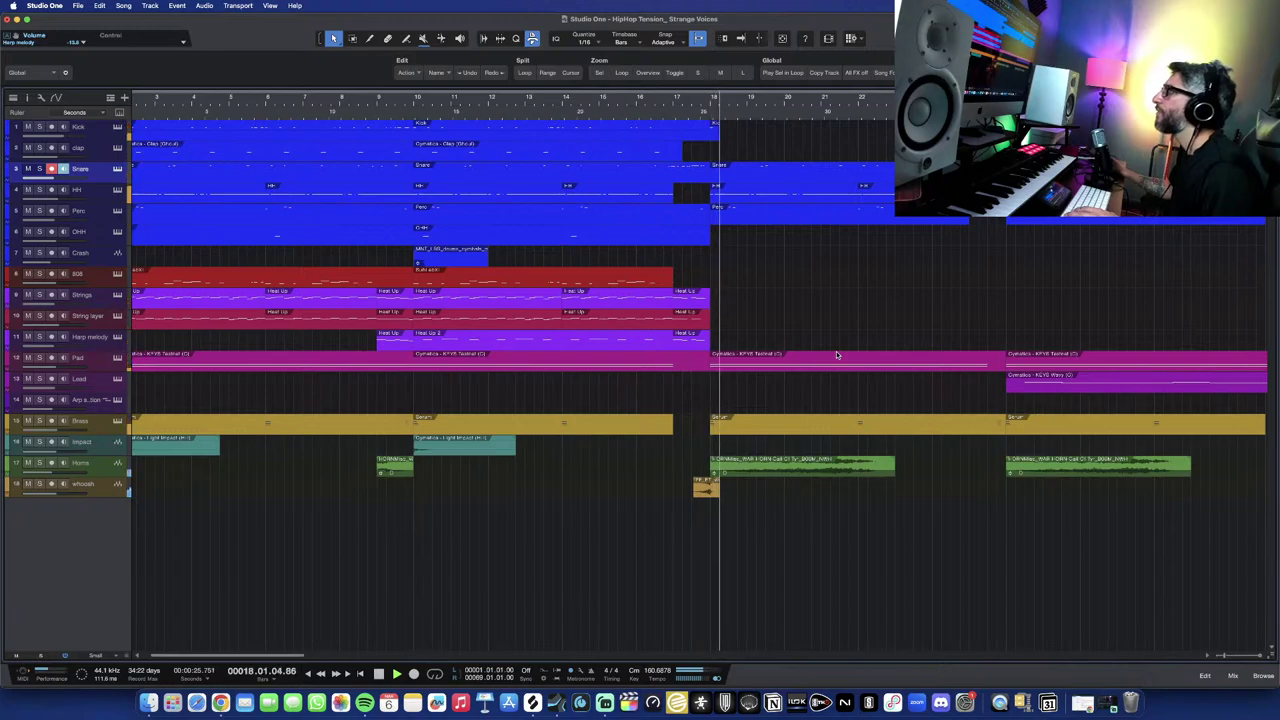
key(space)
click(673, 103)
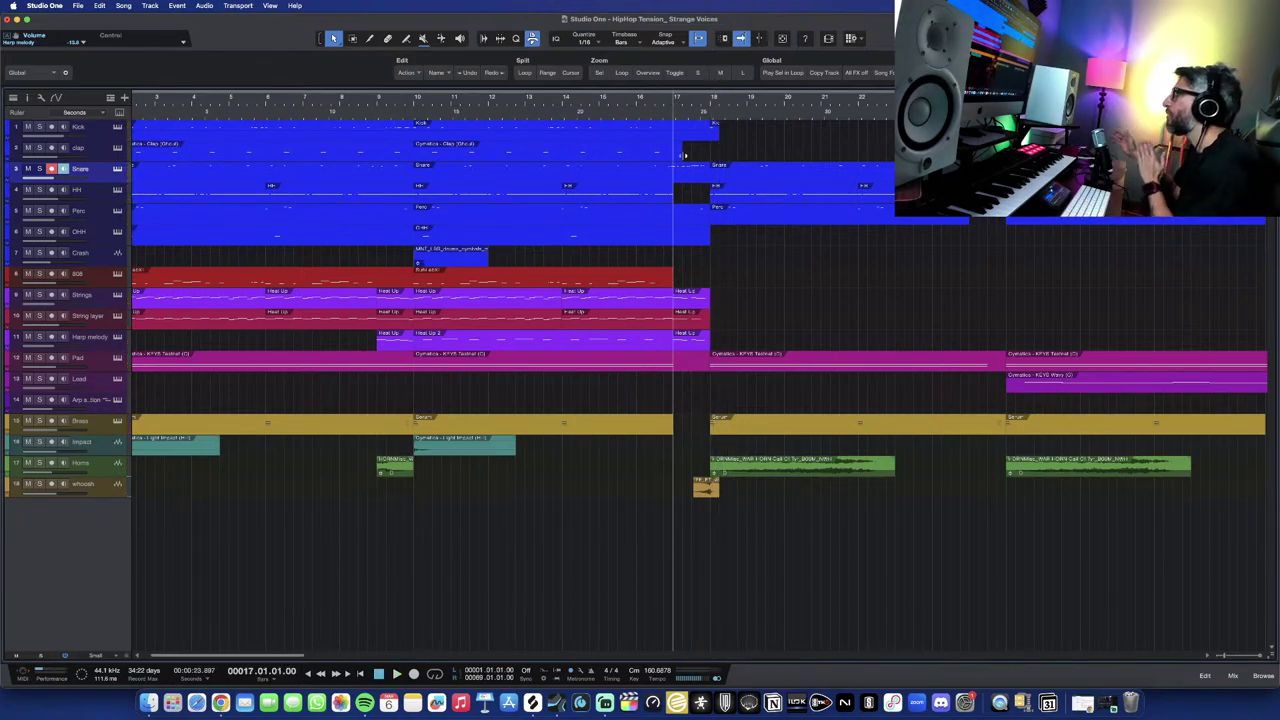
double_click(692, 290)
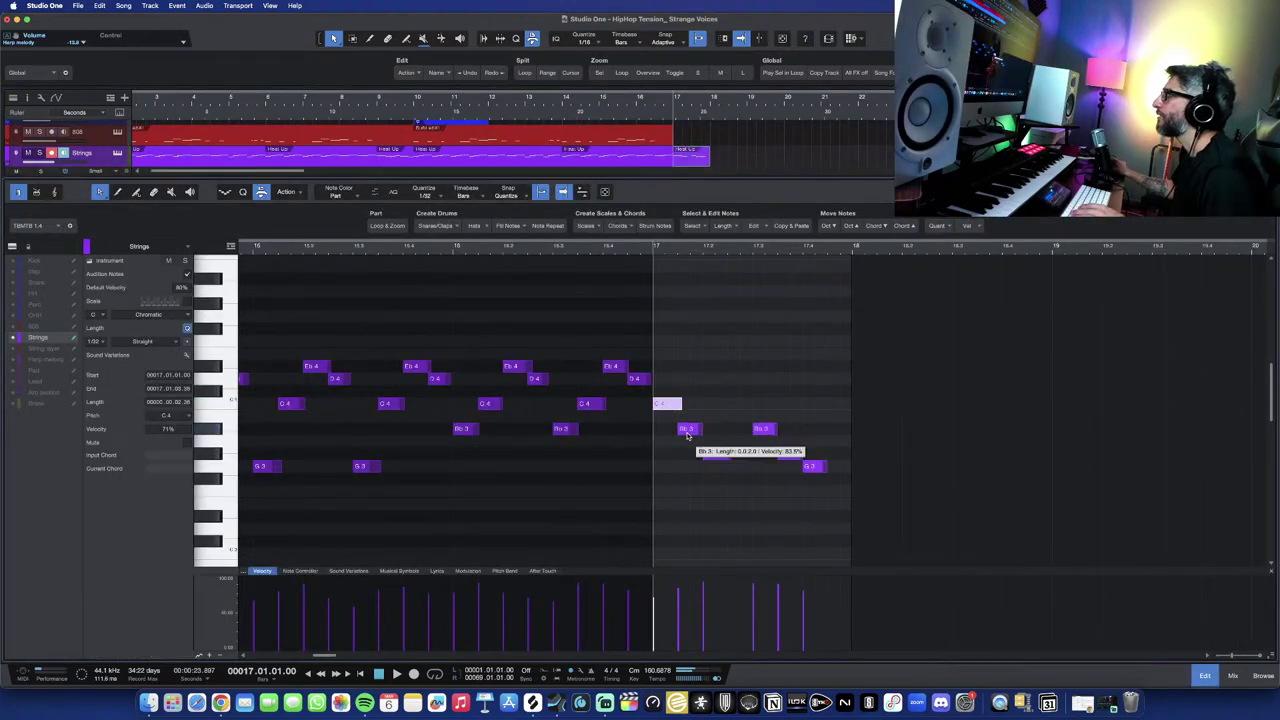
click(783, 455)
click(810, 466)
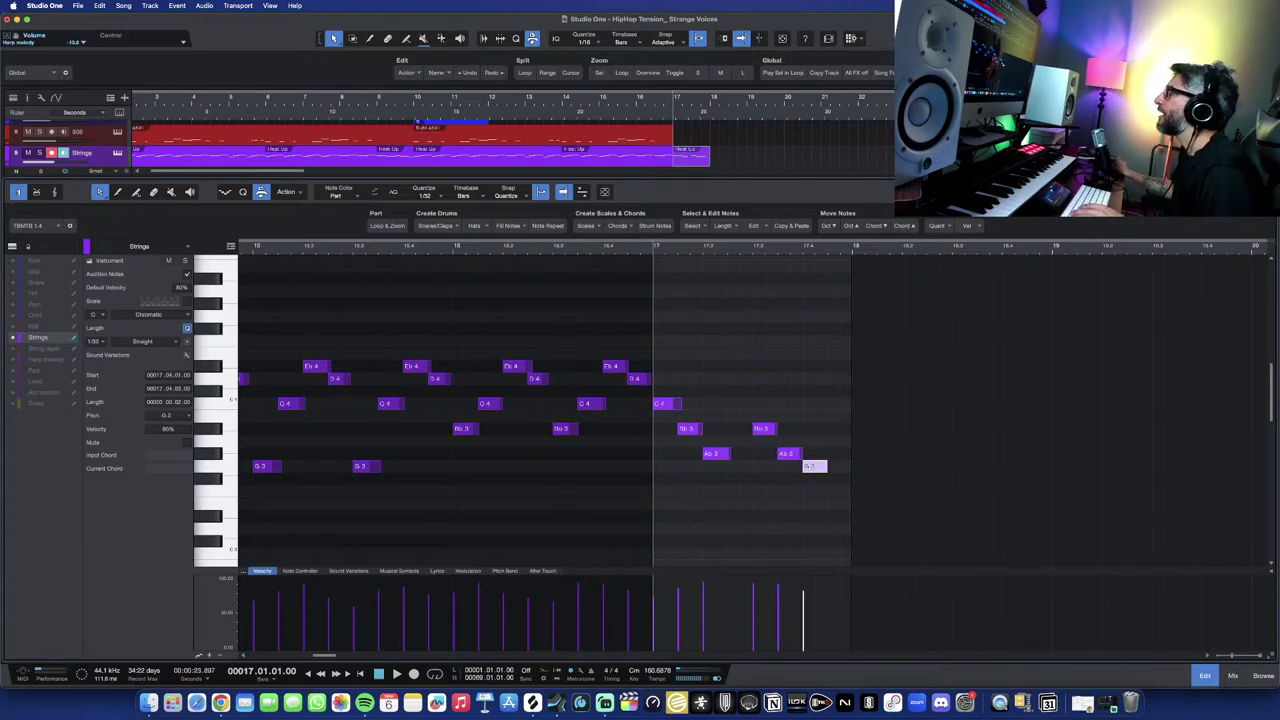
key(F2)
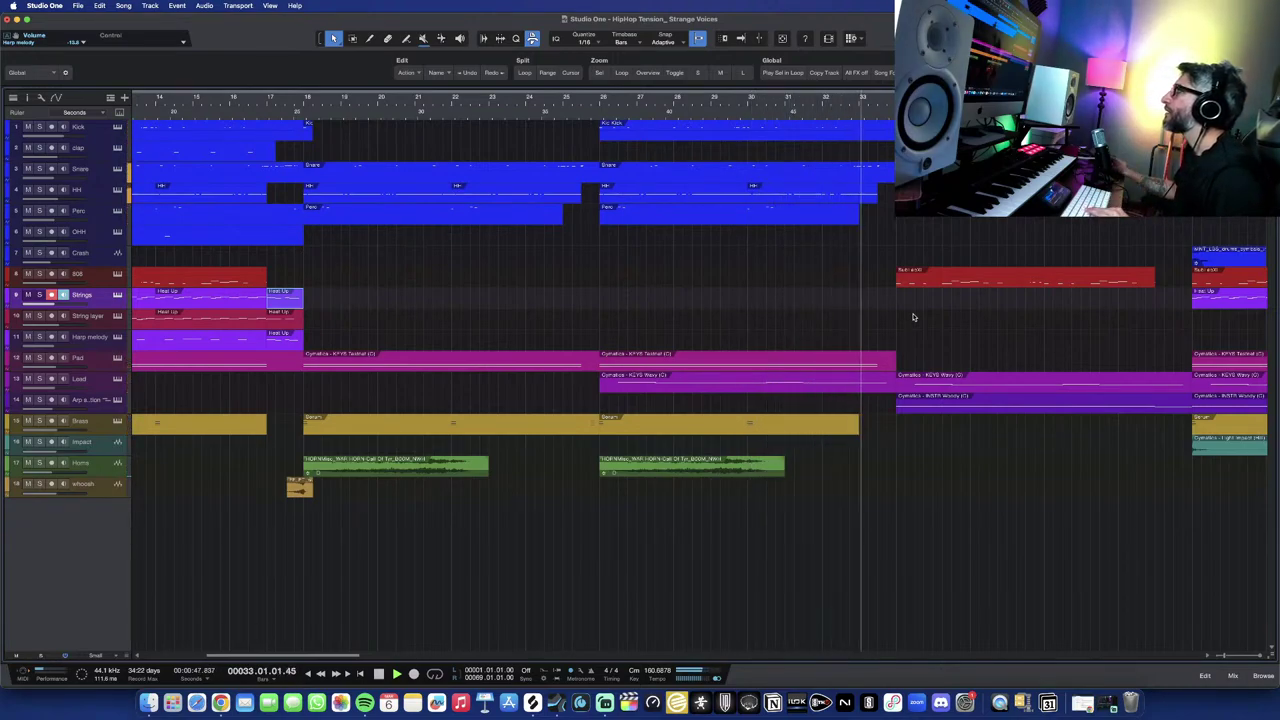
Turn on loop playback and play the arrangement from bar 18.
key(slash)
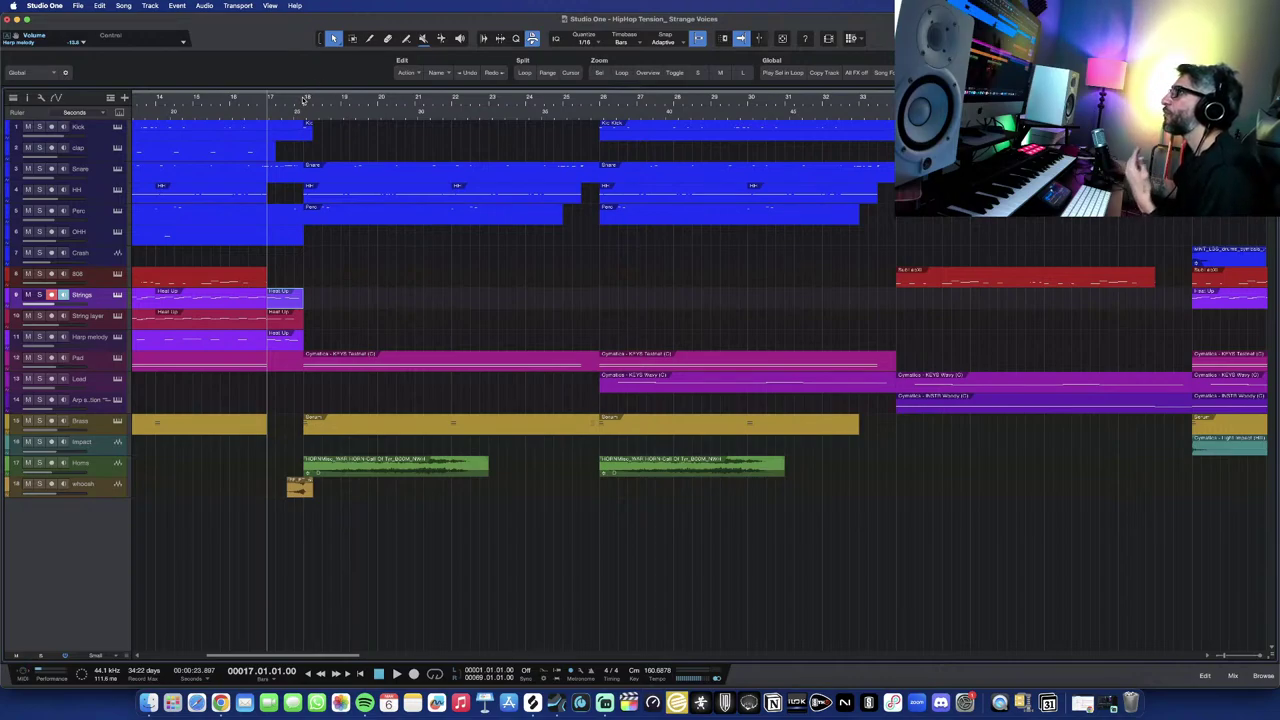
click(304, 100)
key(space)
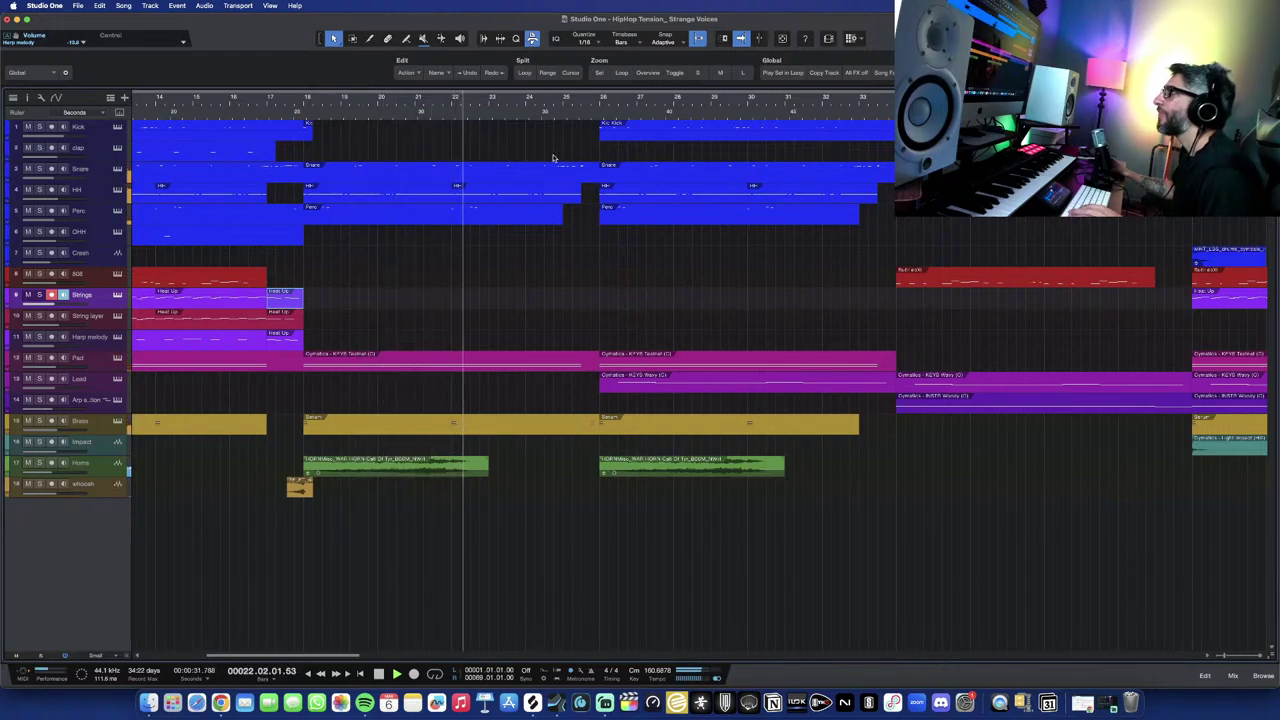
Open and close the Snare part's notes, scroll along the playing arrangement, then stop.
double_click(603, 176)
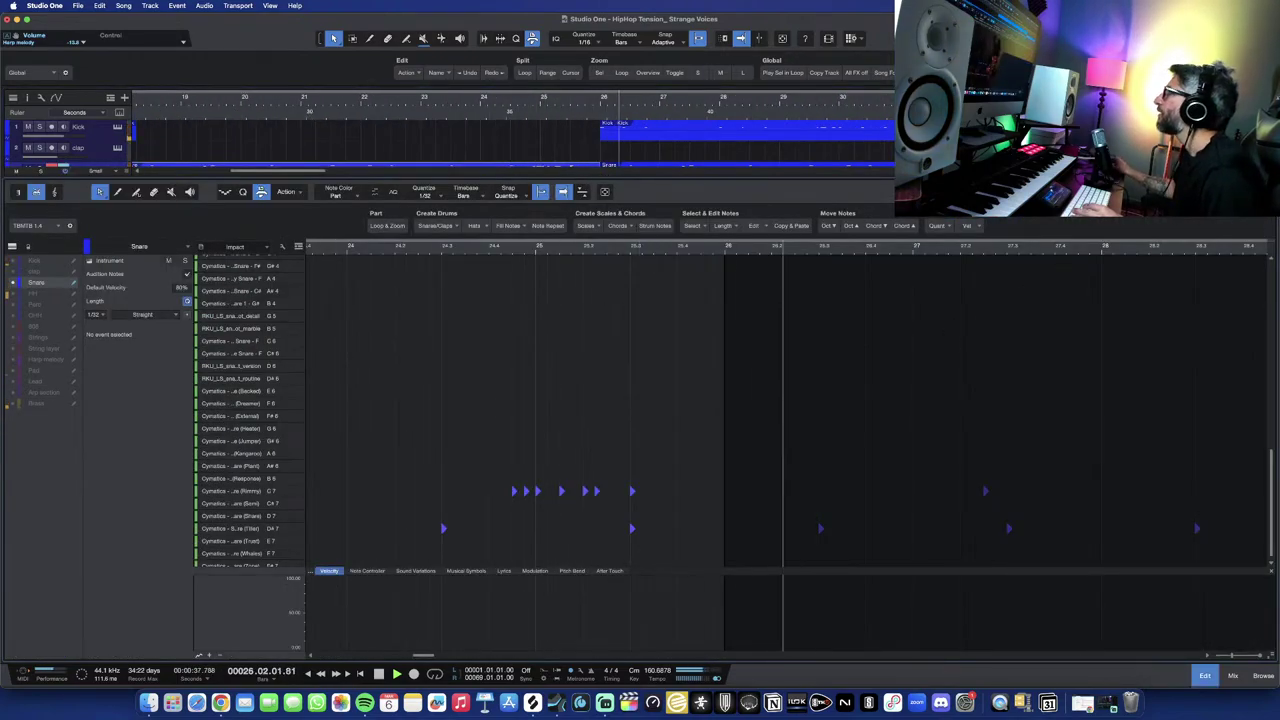
key(F2)
scroll(845, 369, down, 3)
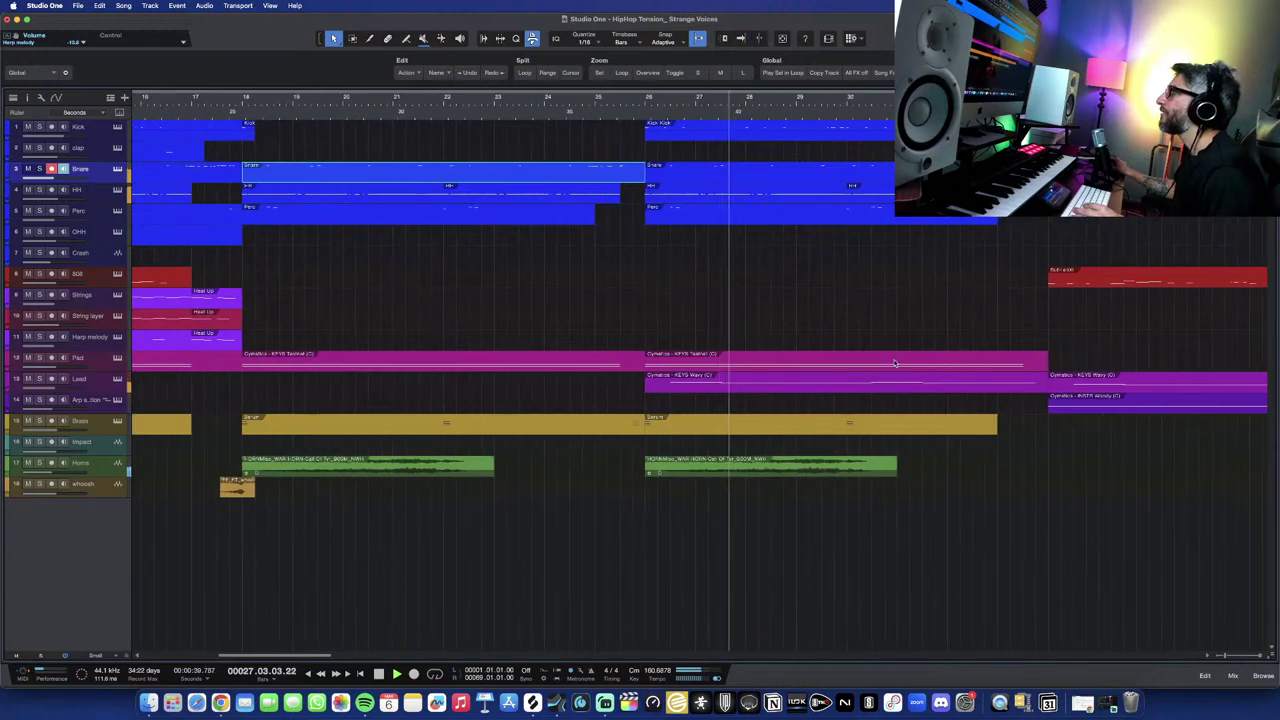
scroll(845, 369, right, 5)
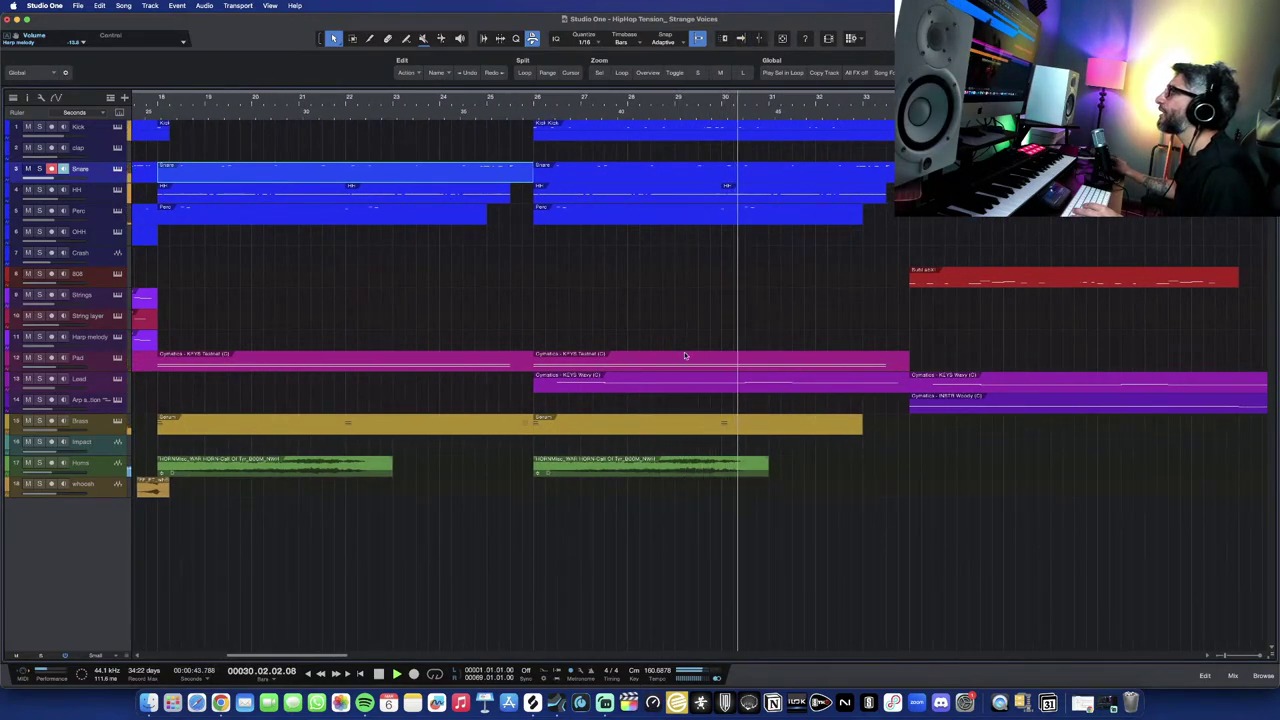
scroll(804, 259, right, 1)
scroll(804, 259, right, 4)
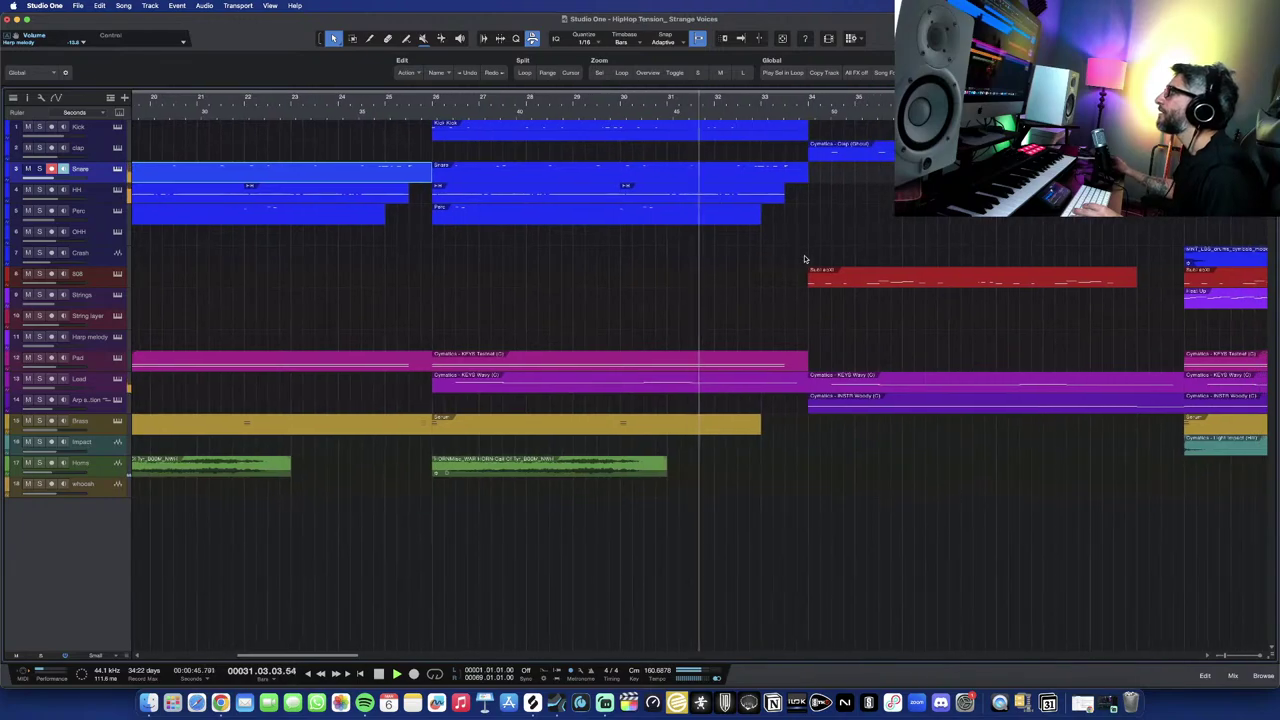
scroll(804, 259, right, 2)
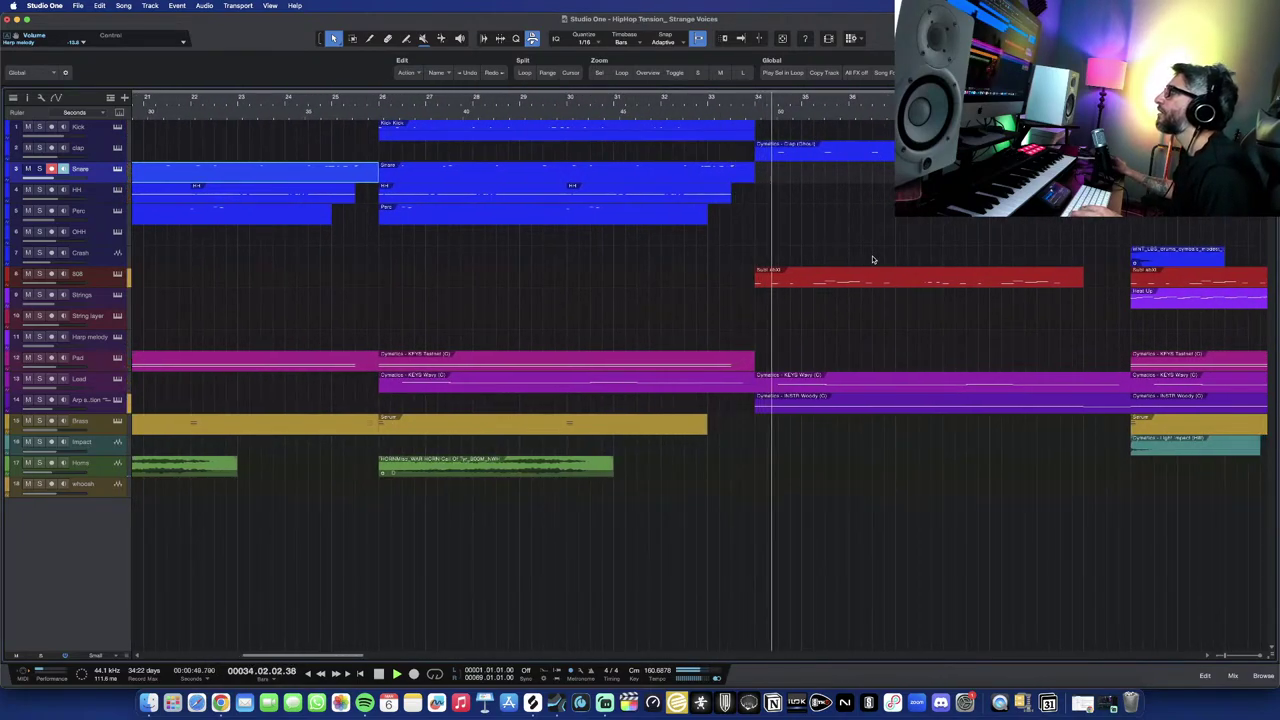
key(space)
Move the playhead near the end of bar 32 and open the Snare part's notes.
key(f)
scroll(827, 224, down, 3)
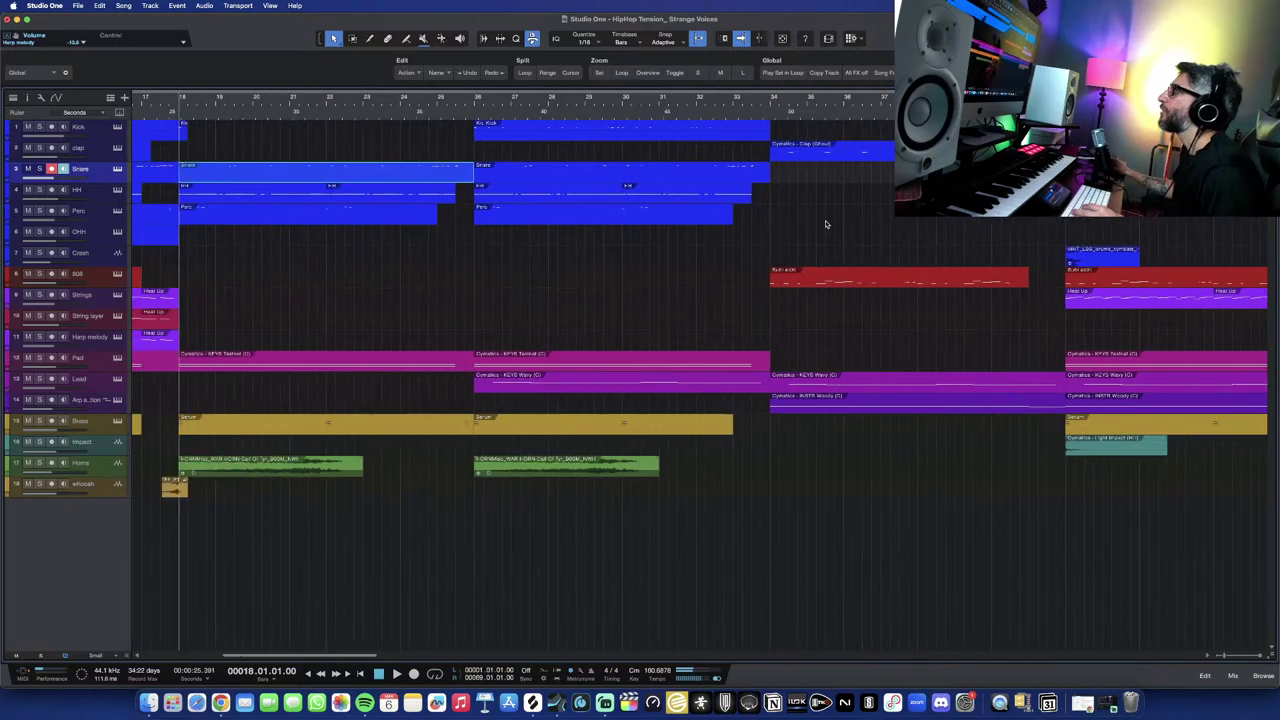
click(723, 103)
double_click(738, 172)
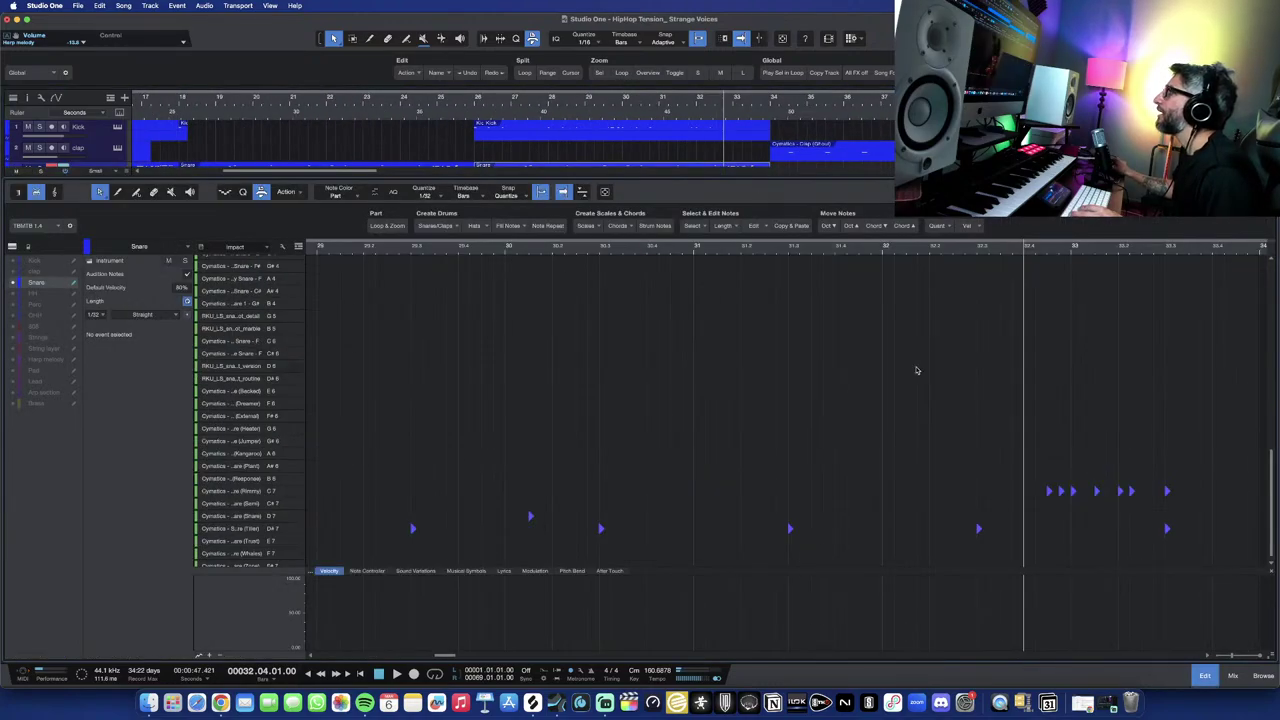
scroll(925, 371, right, 5)
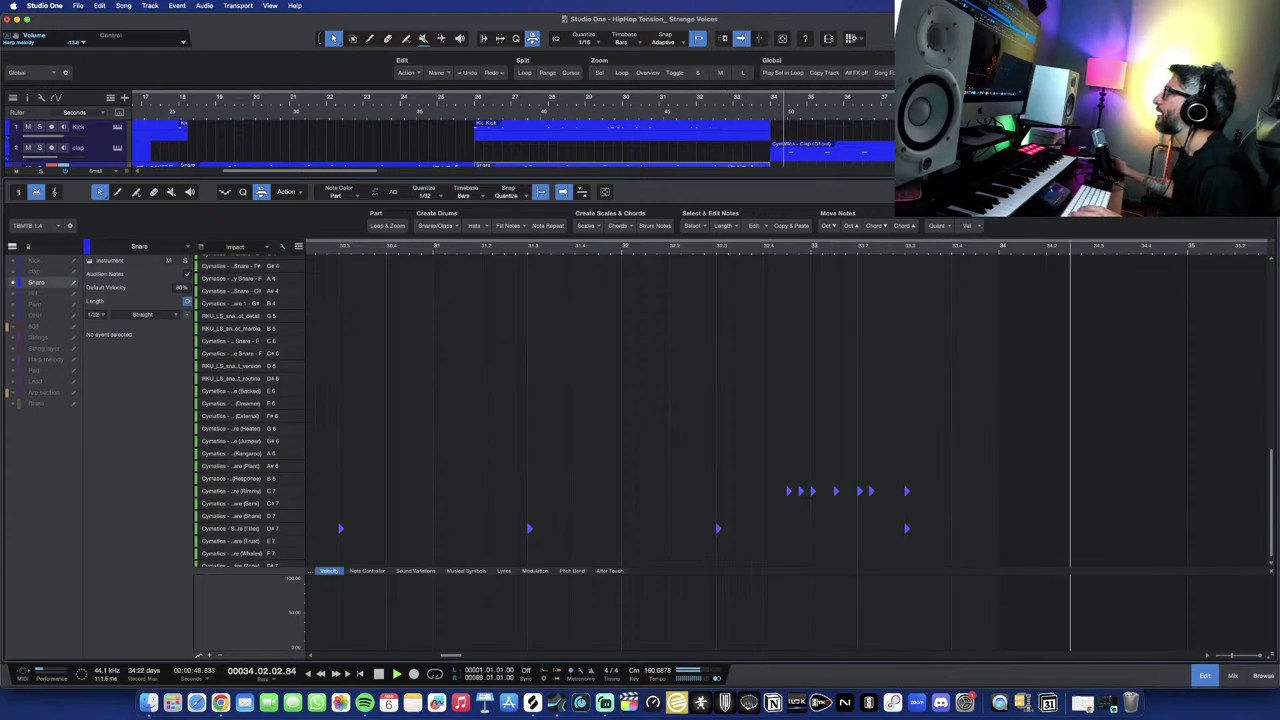
Close the Snare editor, play from bar 34, turn off view follow, and zoom out.
key(F2)
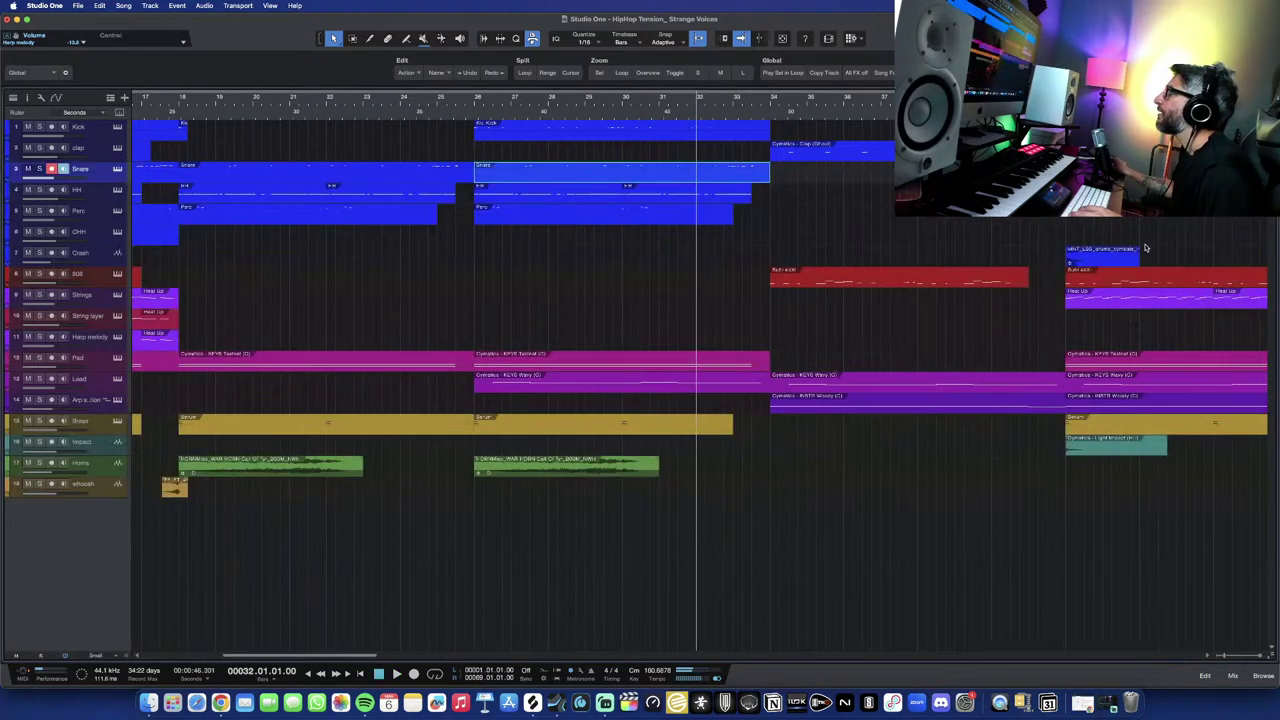
scroll(800, 321, down, 1)
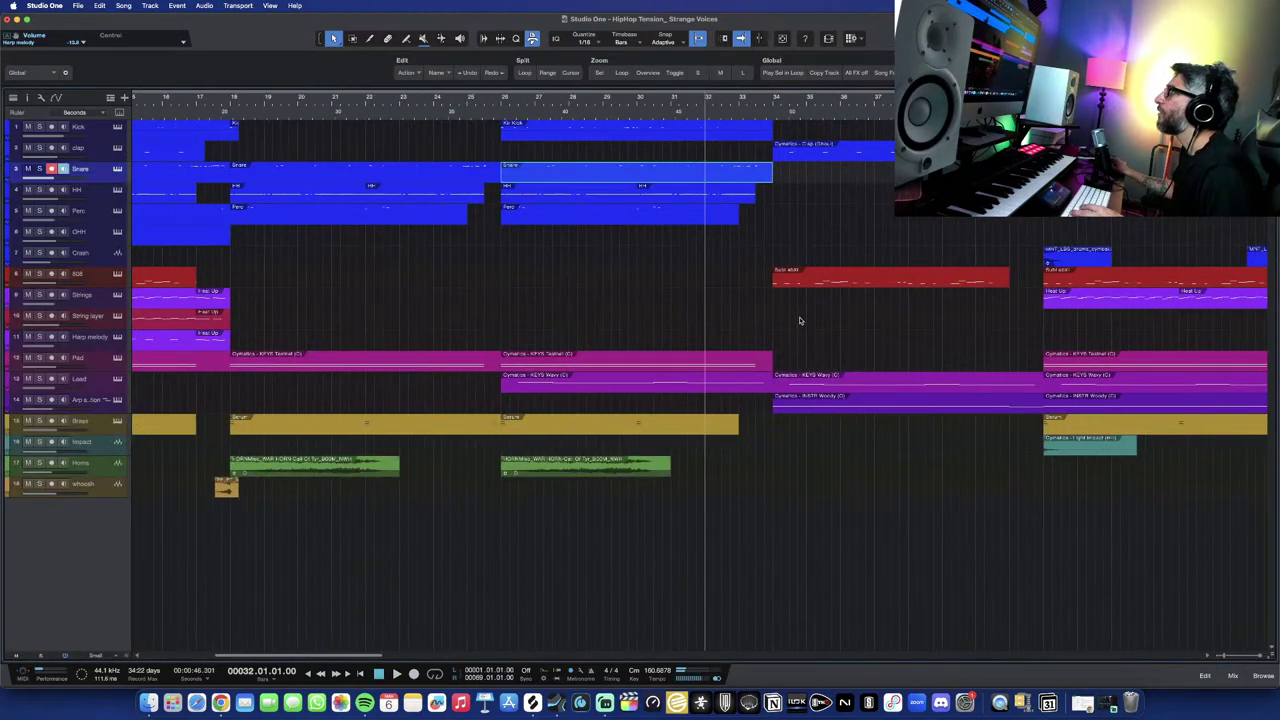
click(775, 99)
scroll(850, 200, right, 5)
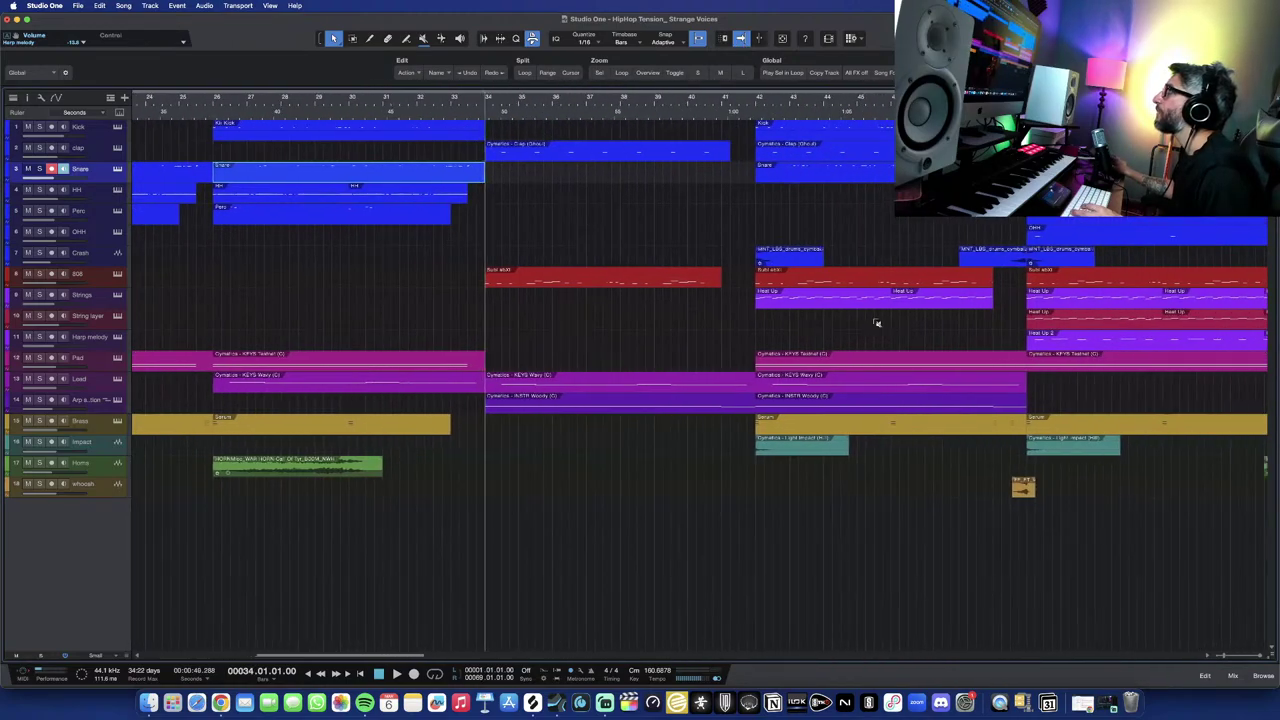
scroll(876, 323, down, 3)
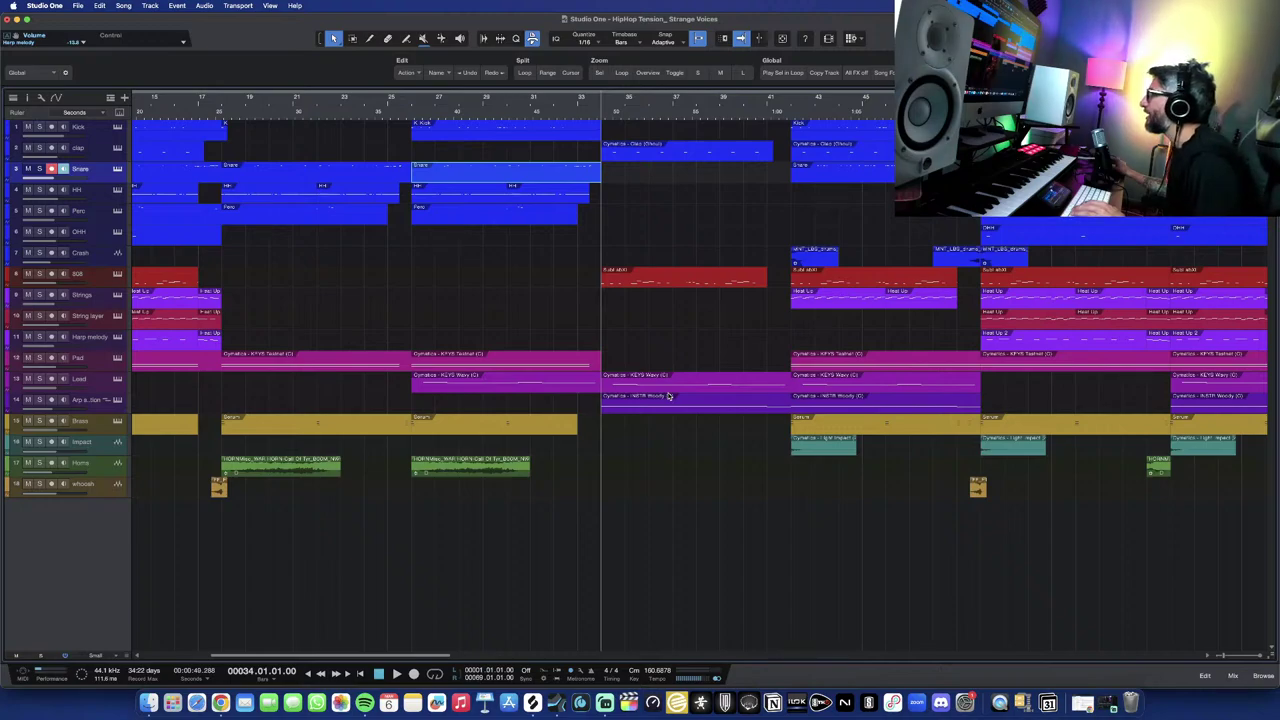
key(space)
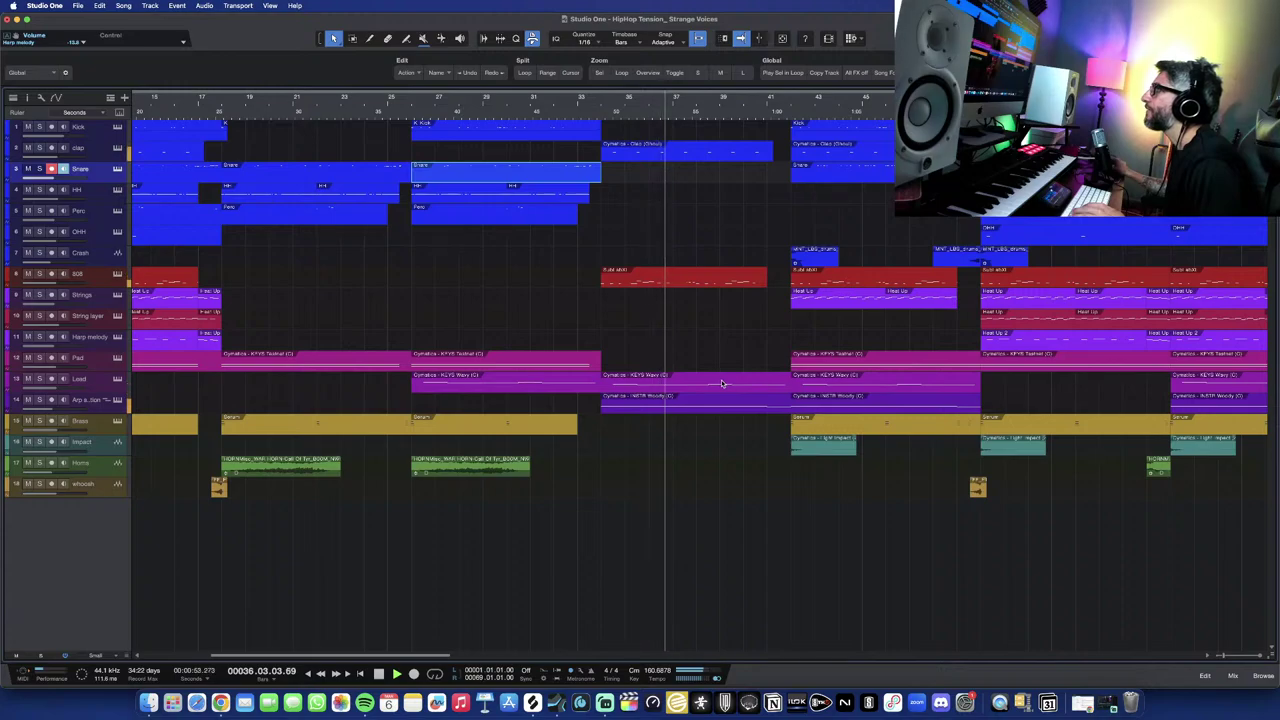
key(f)
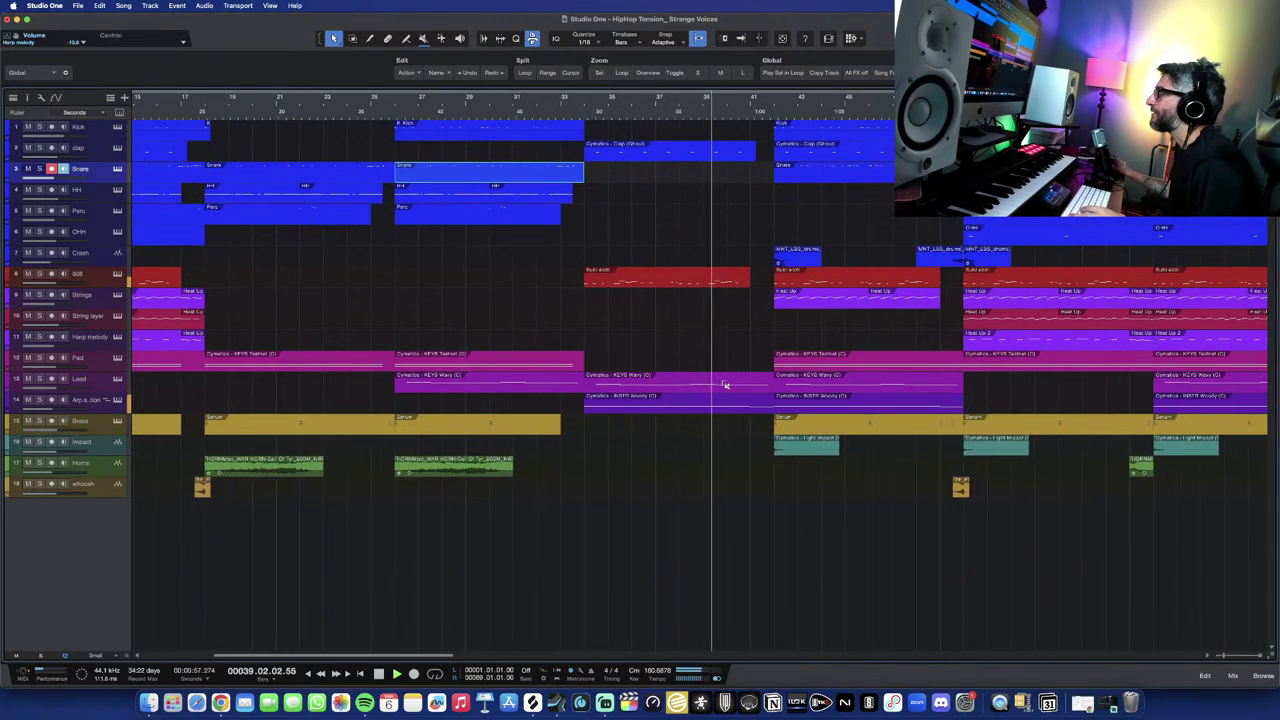
key(w)
key(w)
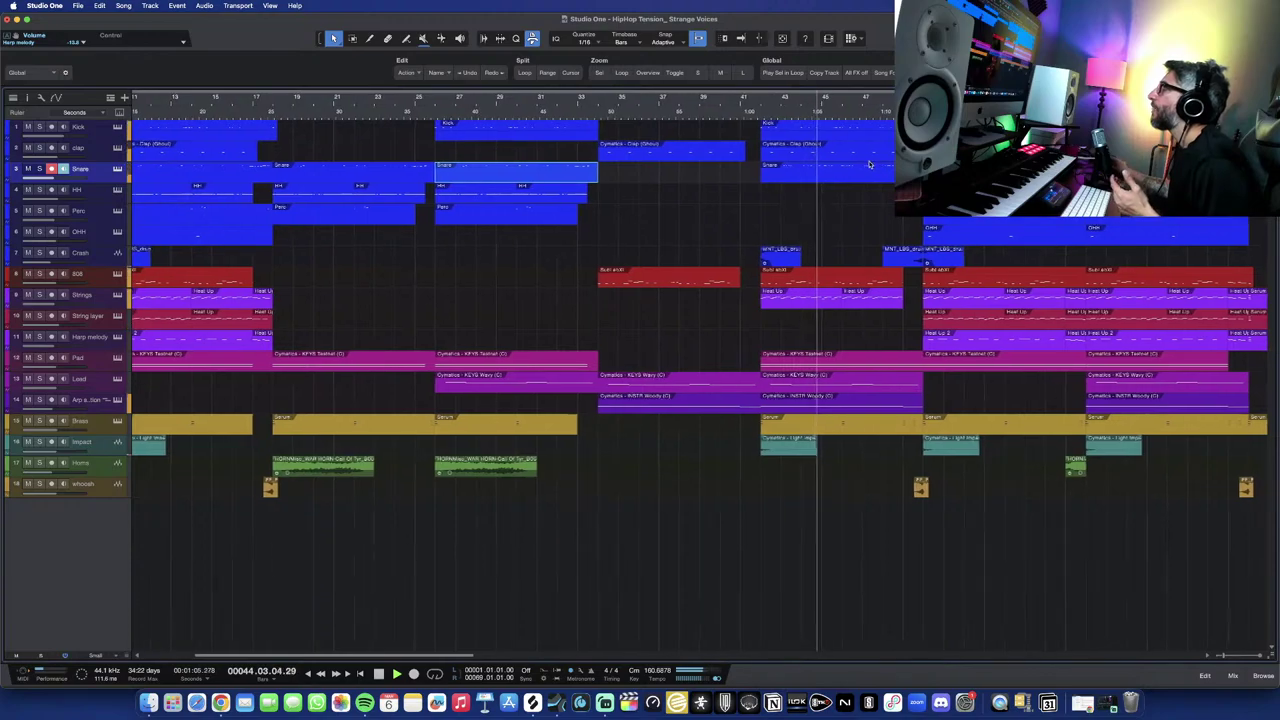
Briefly view the Snare notes, then zoom out, scroll with playback, and select the Crash clip.
key(F2)
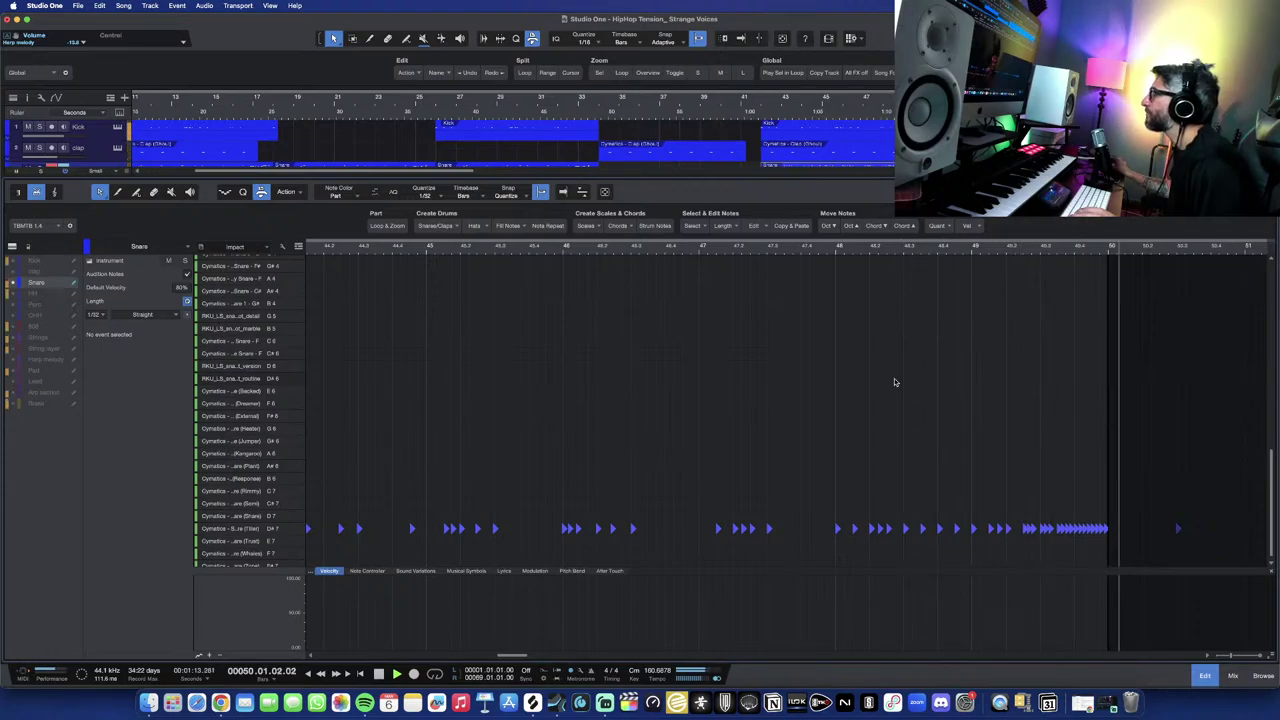
key(F2)
key(w)
key(w)
key(w)
scroll(872, 393, up, 3)
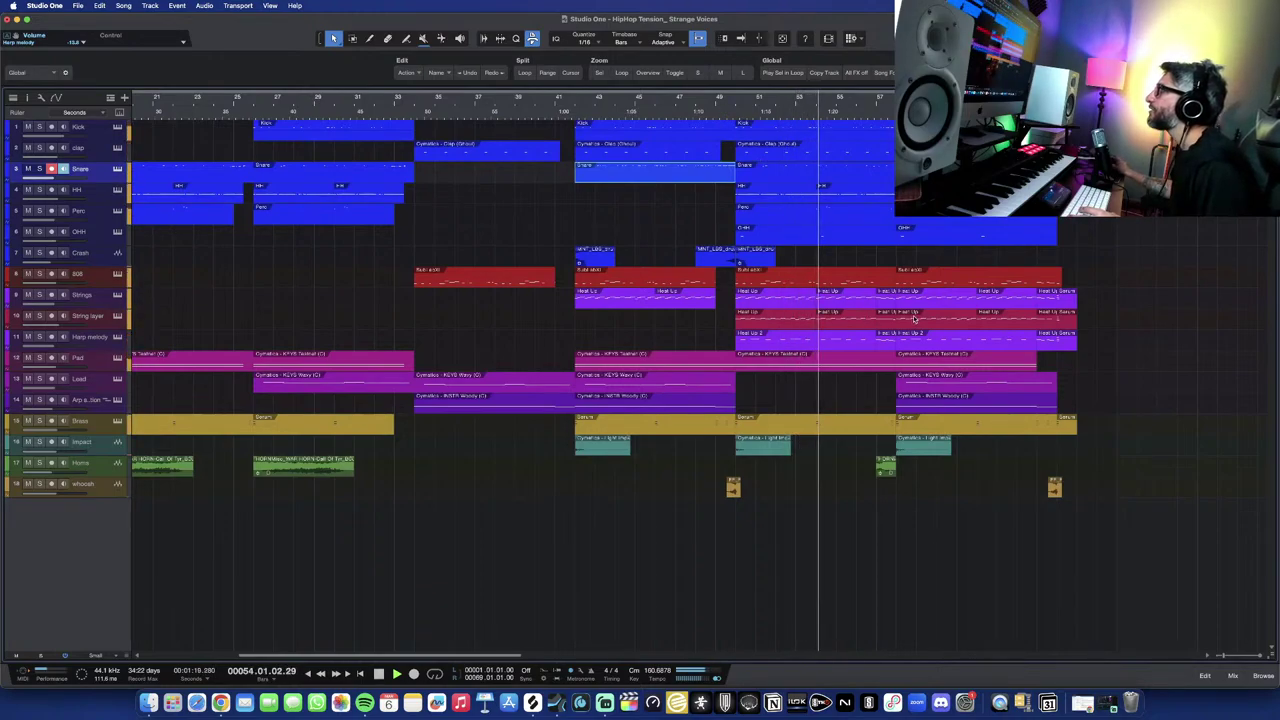
scroll(903, 316, right, 3)
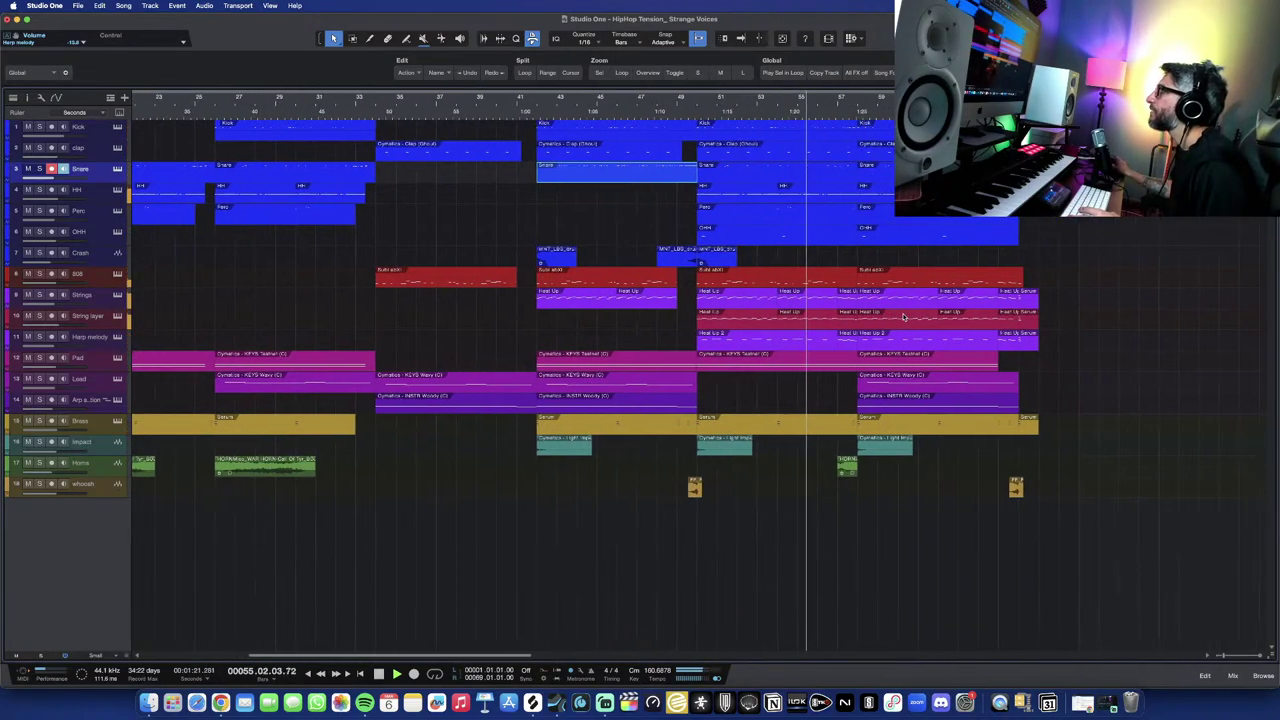
scroll(922, 389, right, 5)
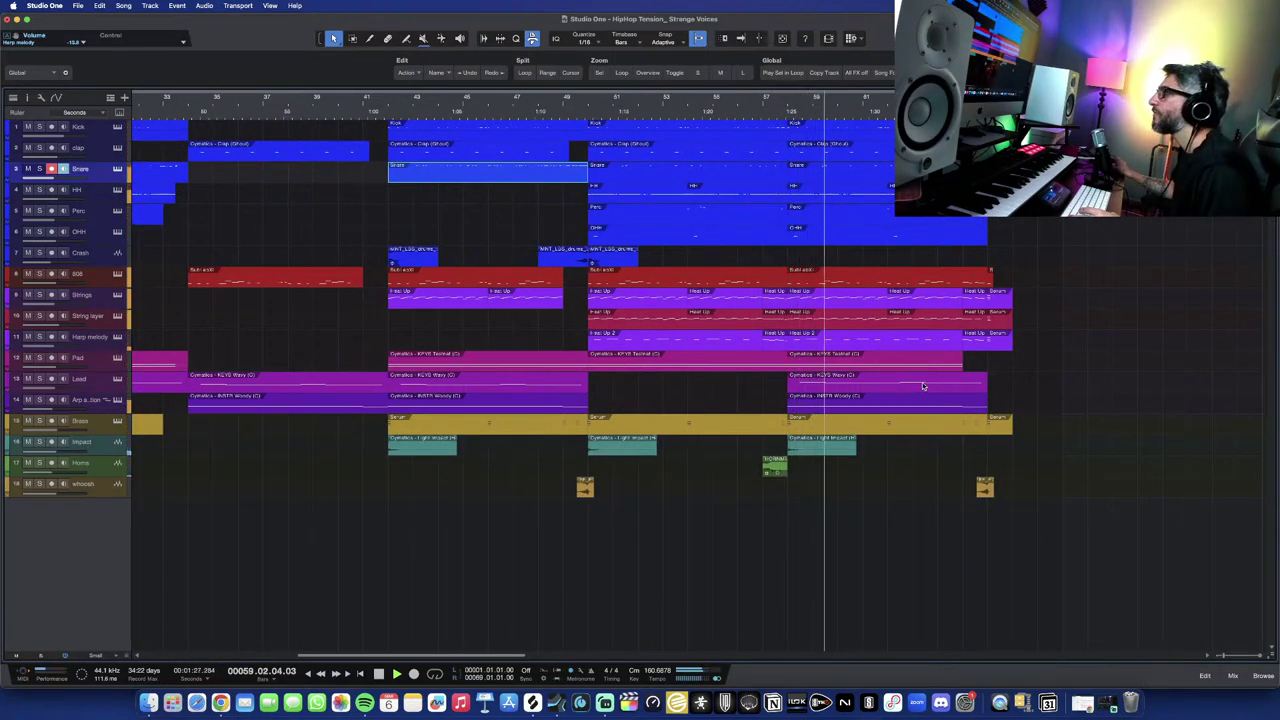
click(616, 259)
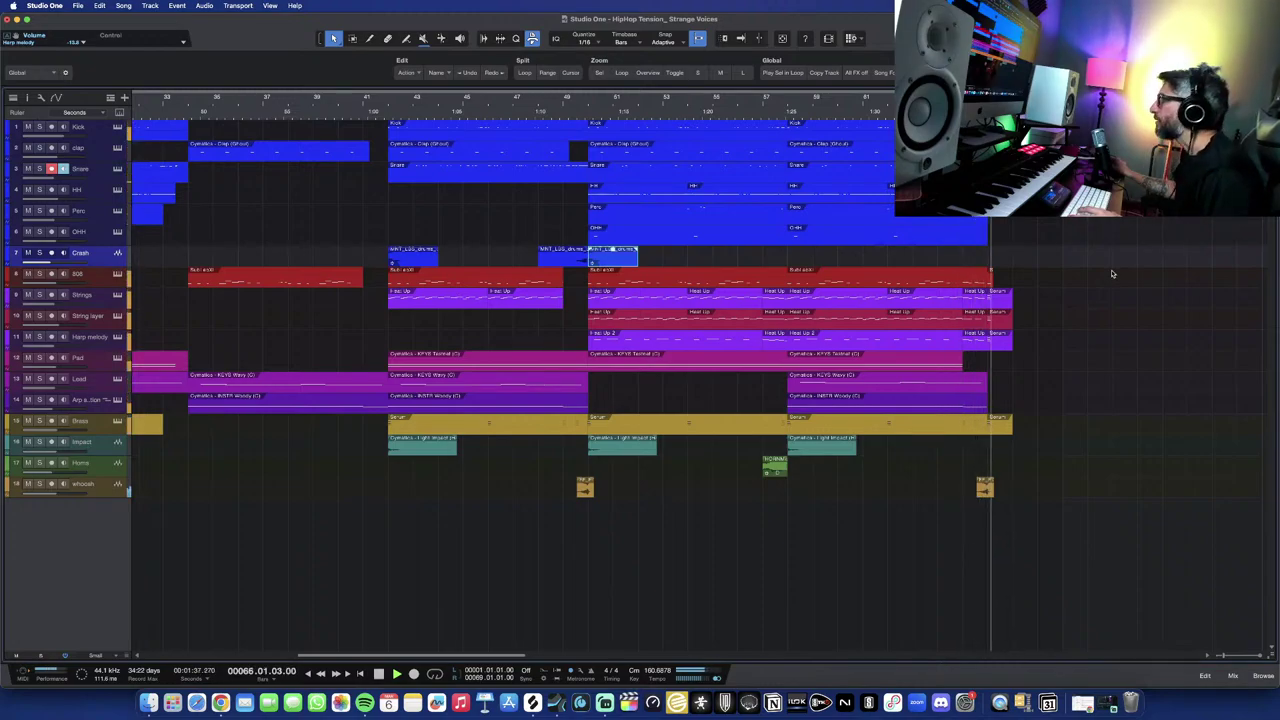
Replay the ending from bar 65 and stop with the transport back at bar 64.
scroll(1066, 216, up, 5)
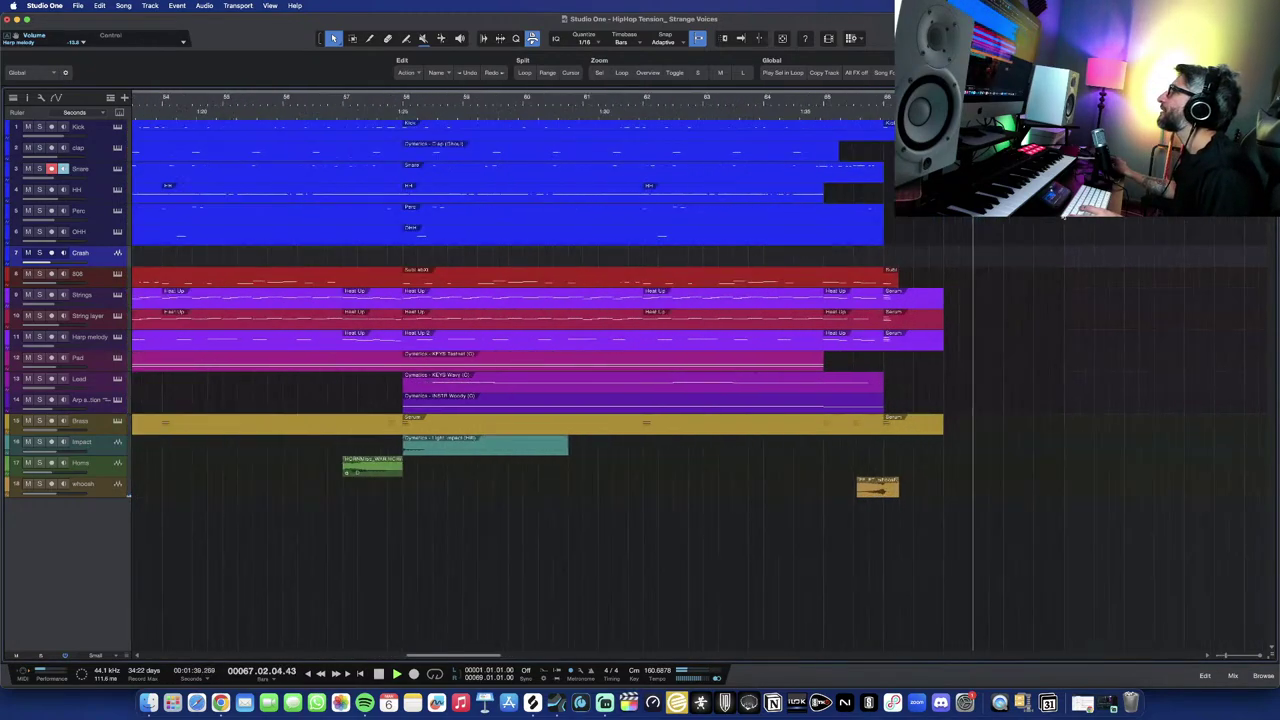
click(715, 99)
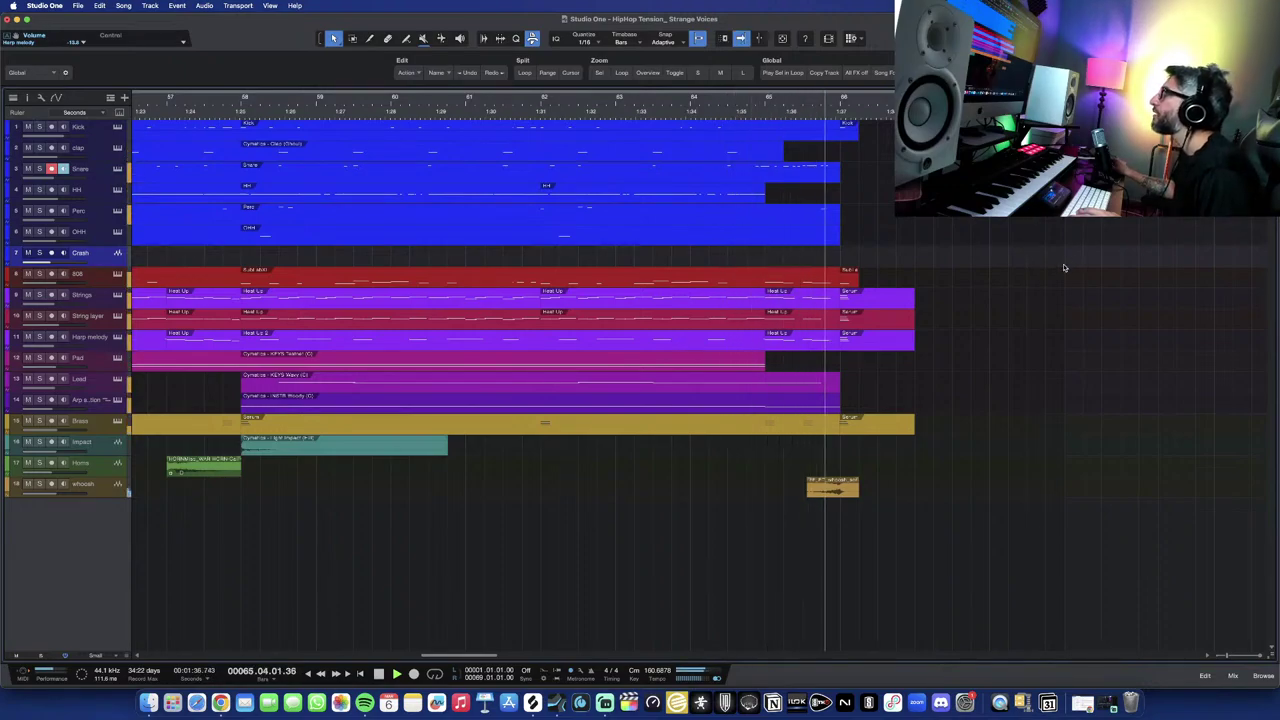
key(space)
scroll(889, 277, up, 1)
scroll(893, 277, up, 1)
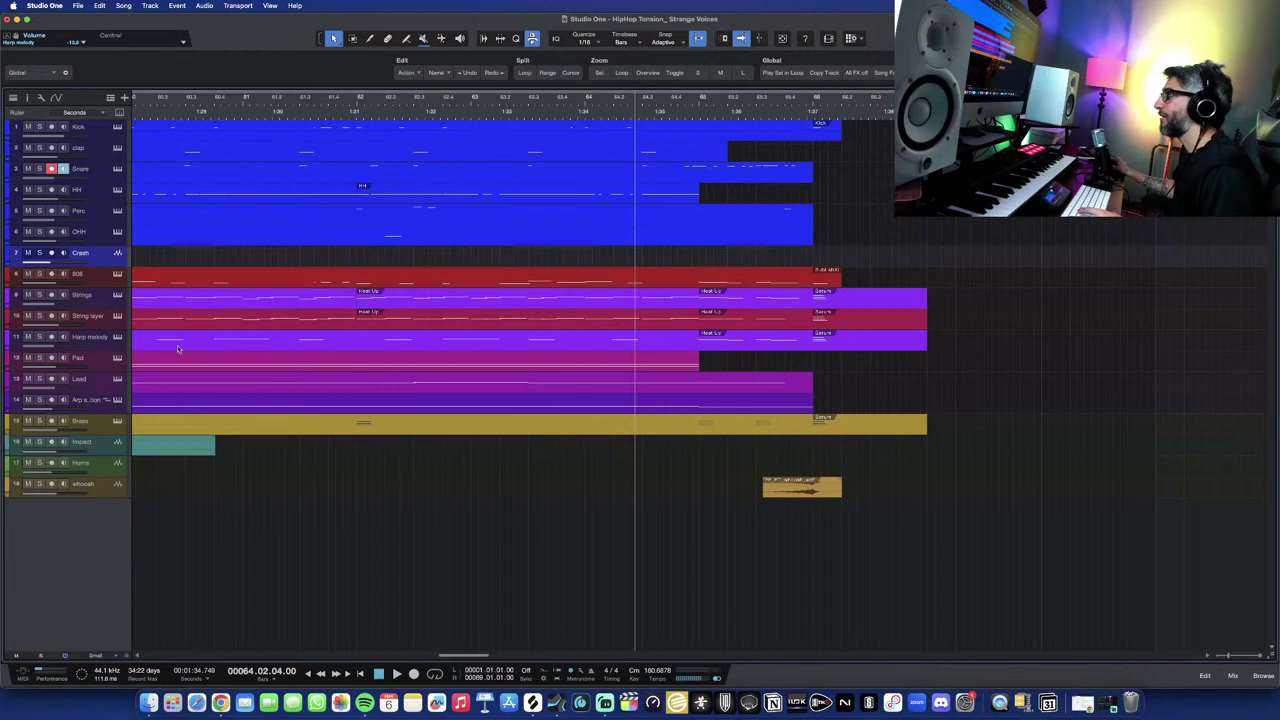
scroll(921, 364, up, 1)
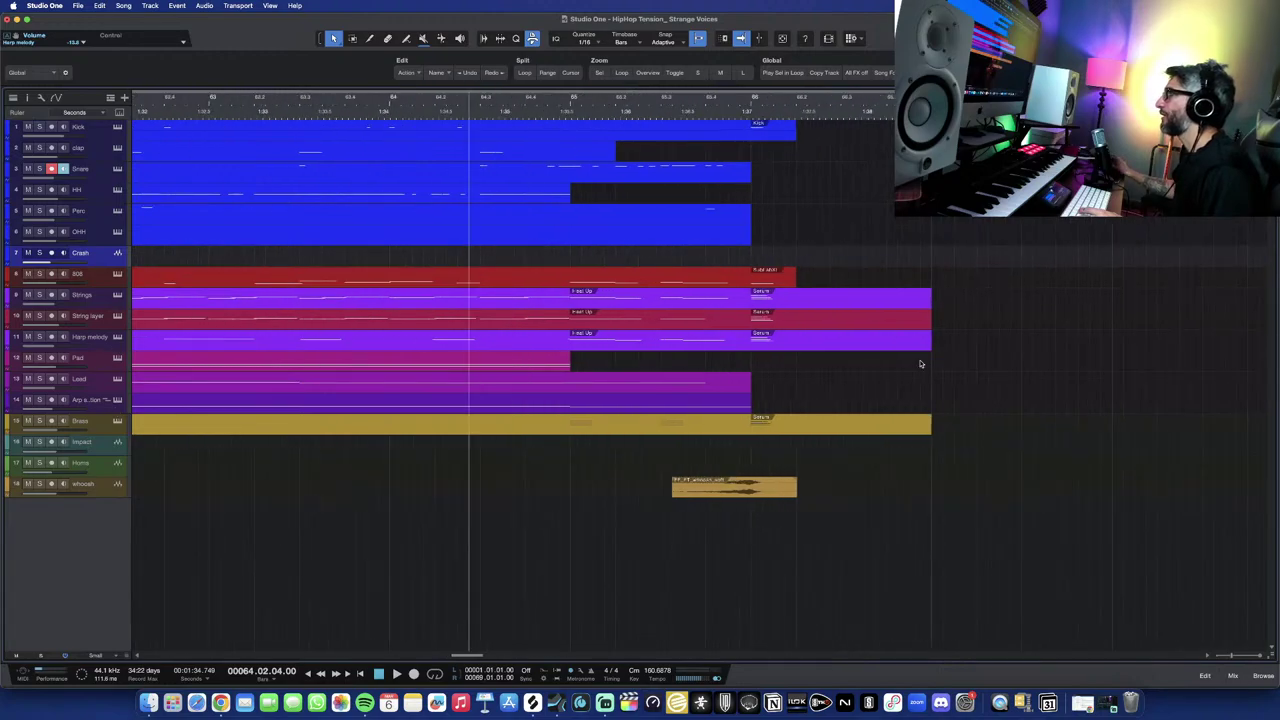
Inspect the Strings part's closing C4 and C5 notes, then close the note editor.
double_click(797, 307)
scroll(679, 410, down, 3)
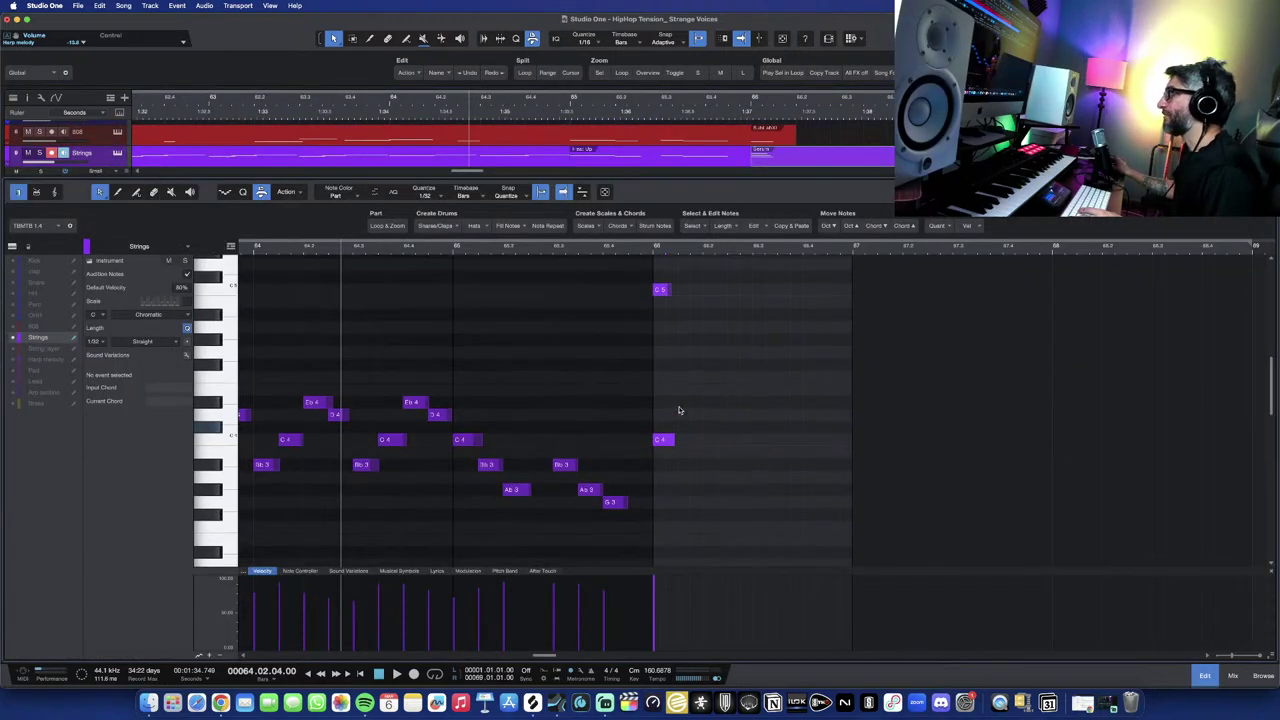
scroll(694, 466, down, 3)
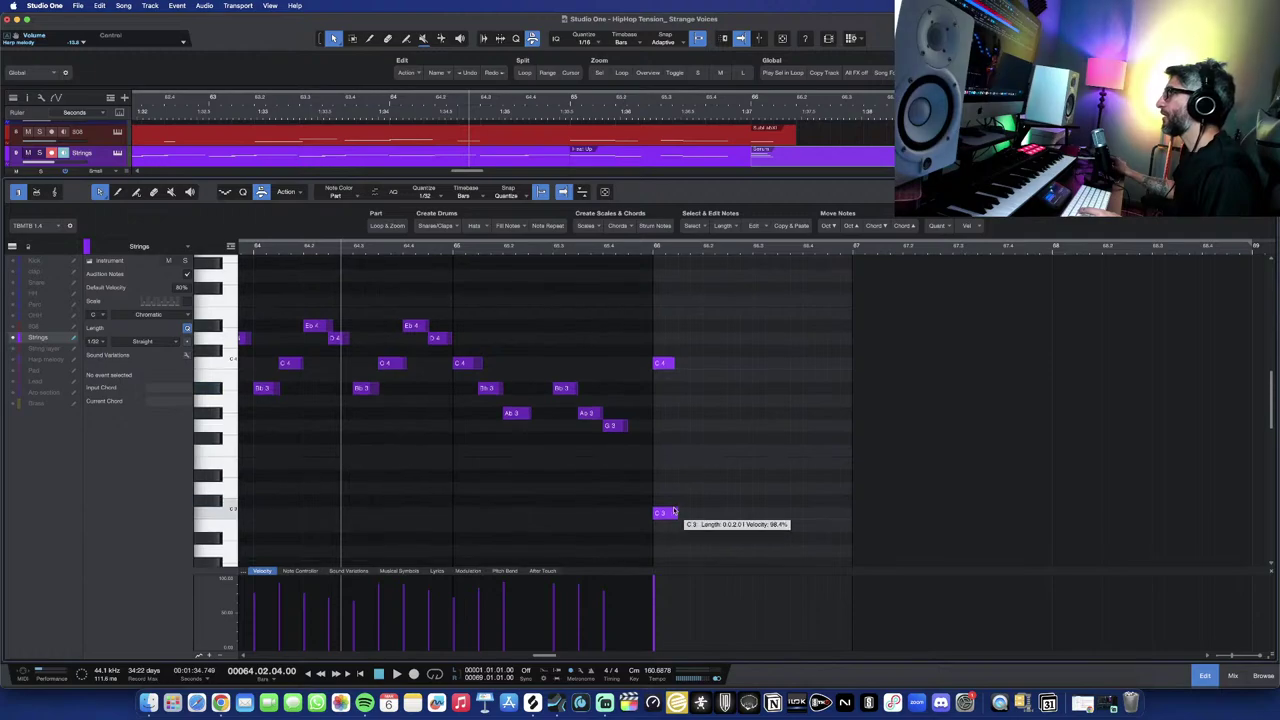
click(663, 363)
scroll(666, 355, up, 5)
click(667, 340)
key(F2)
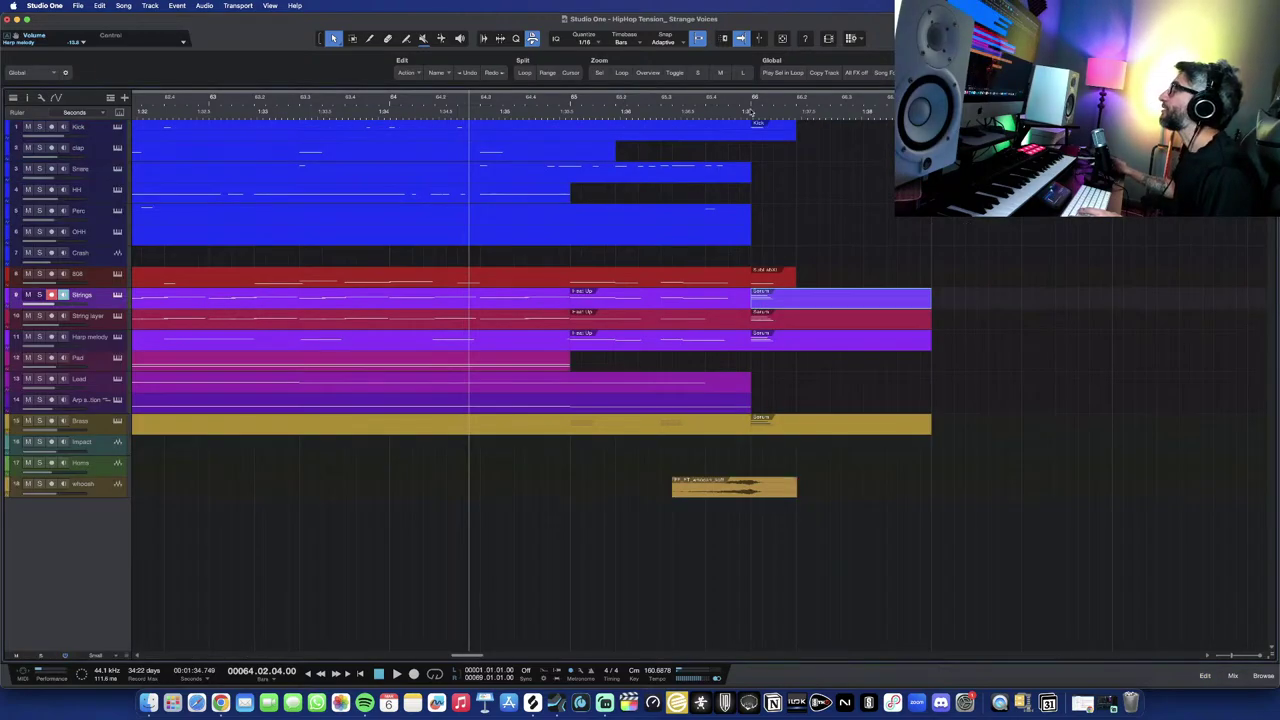
Play the song's ending through bar 67 and stop back at bar 64.
key(space)
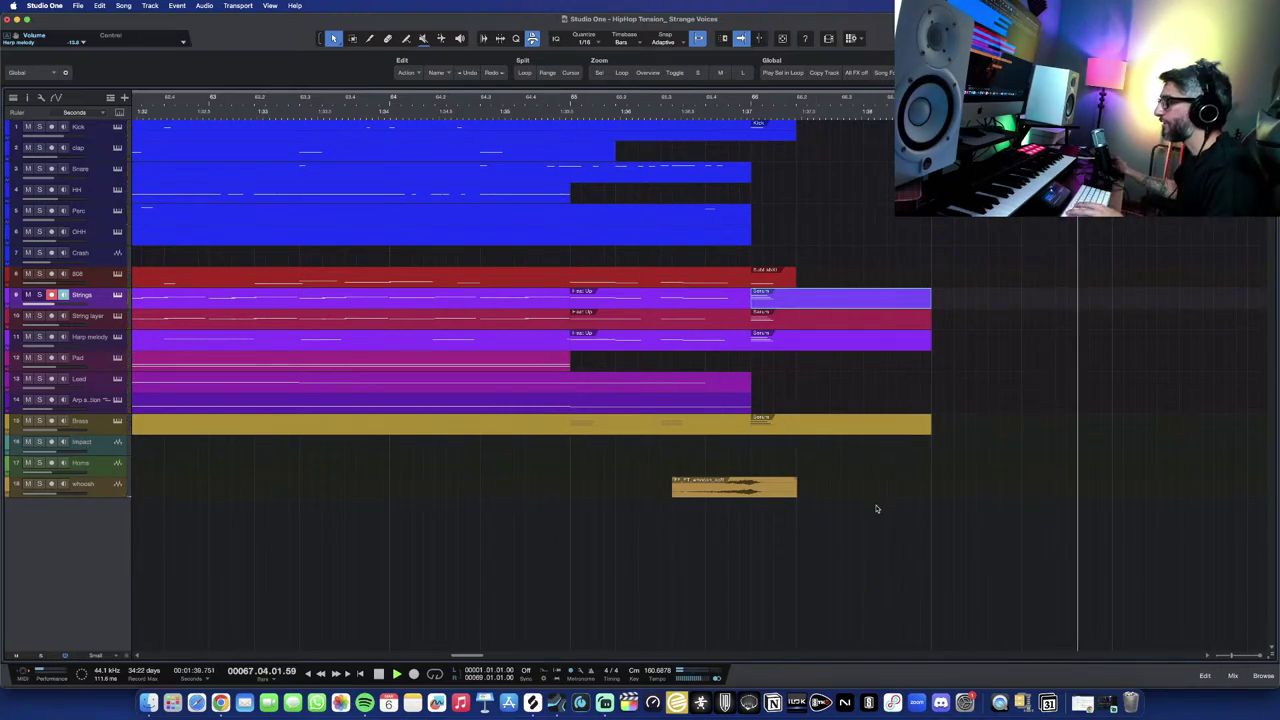
key(space)
scroll(851, 500, down, 5)
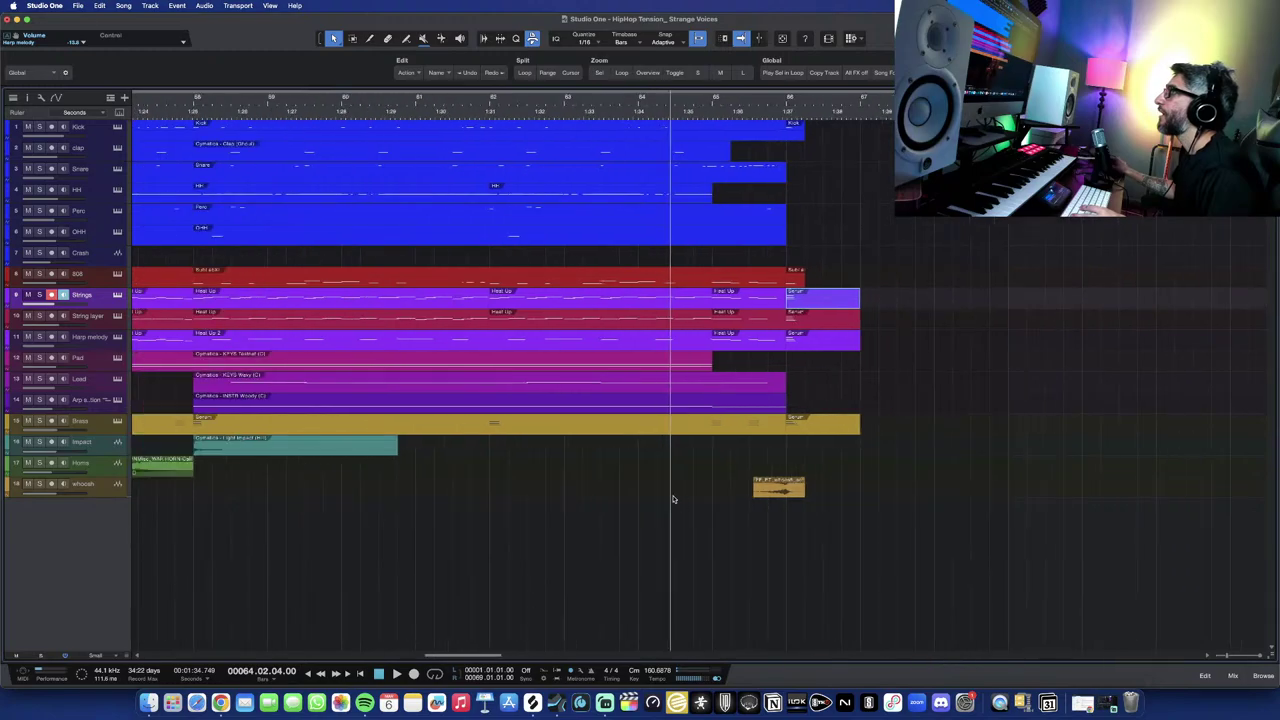
scroll(672, 499, down, 5)
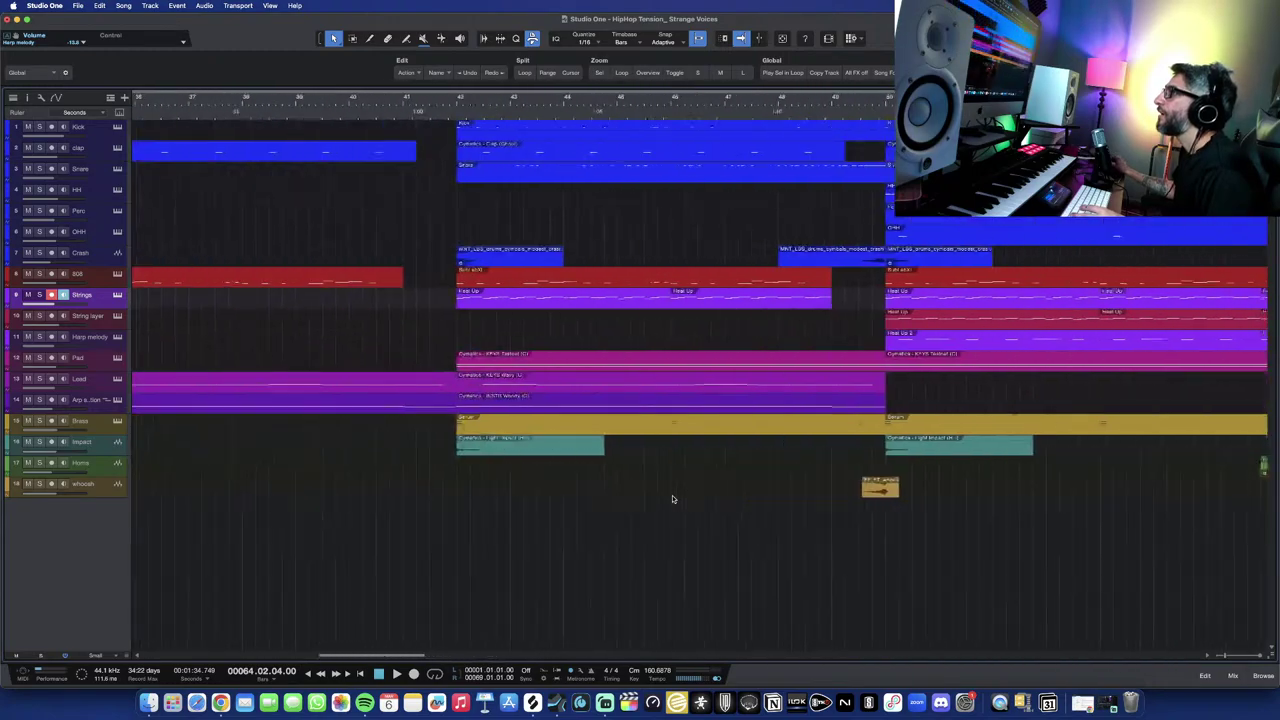
scroll(674, 497, down, 3)
scroll(672, 495, down, 3)
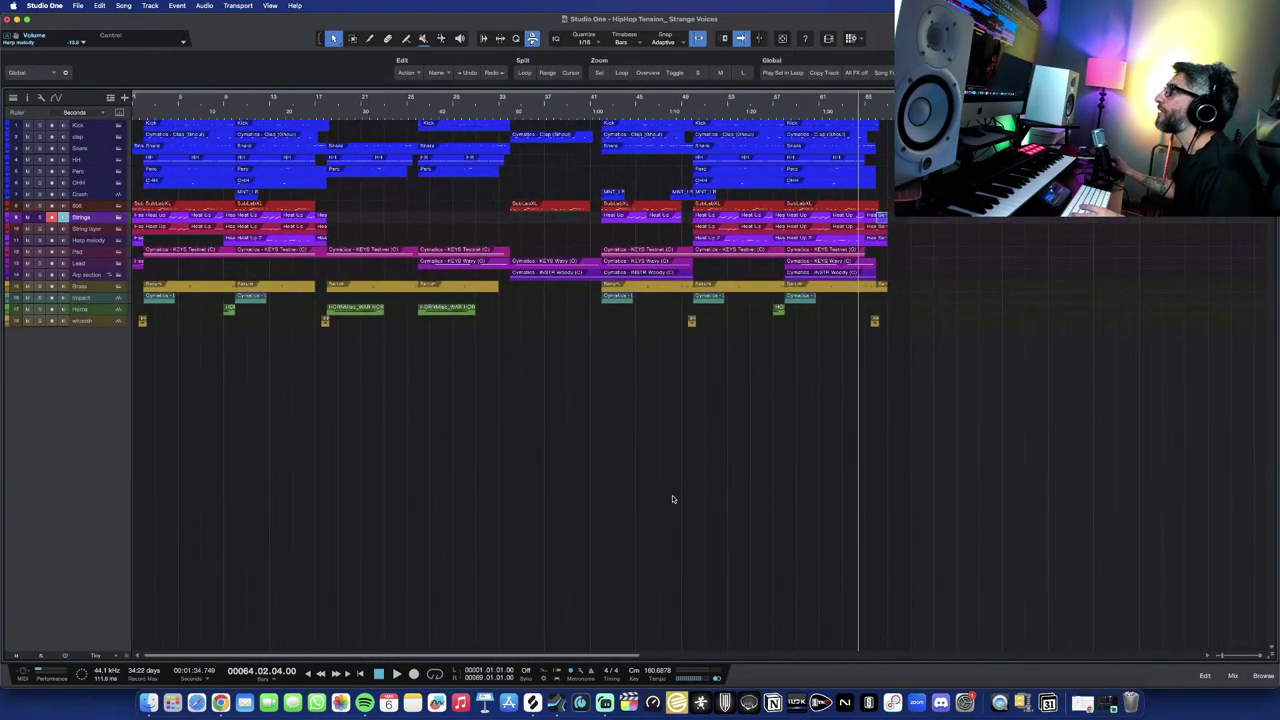
Open the mix console and bring up the Kick channel's Pro EQ with its 55.1 Hz low cut.
click(1235, 676)
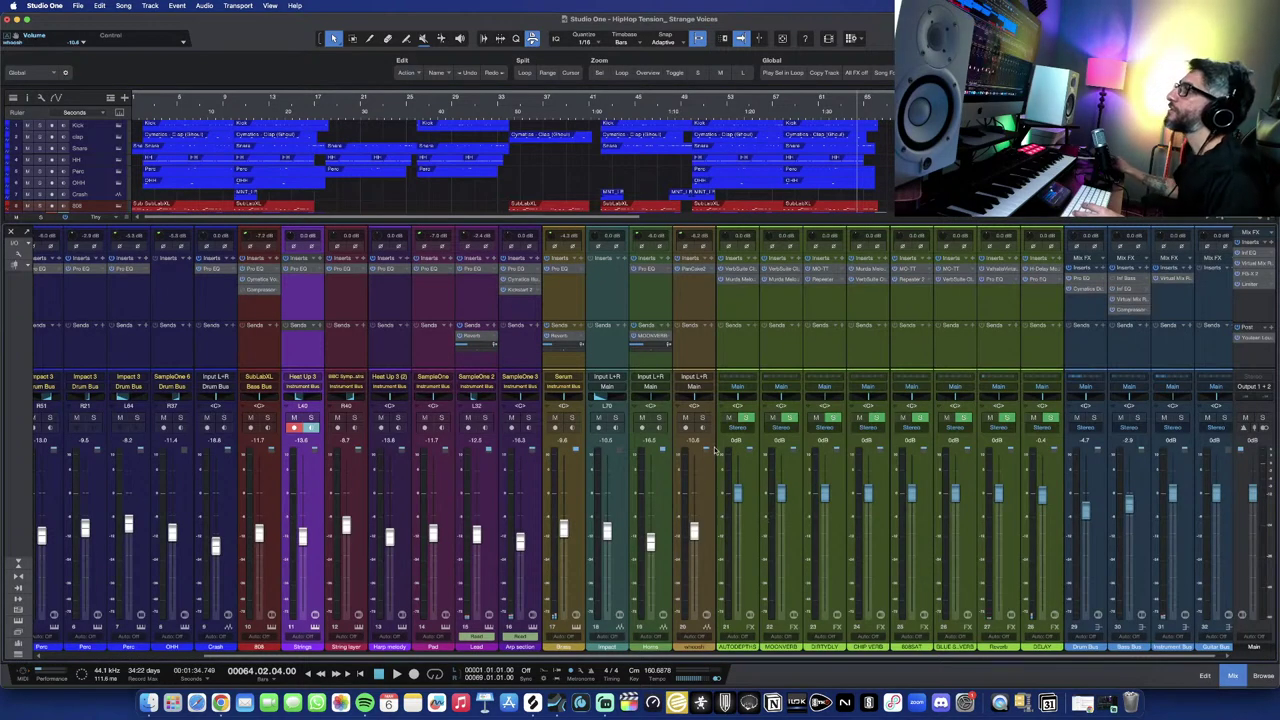
scroll(370, 537, left, 4)
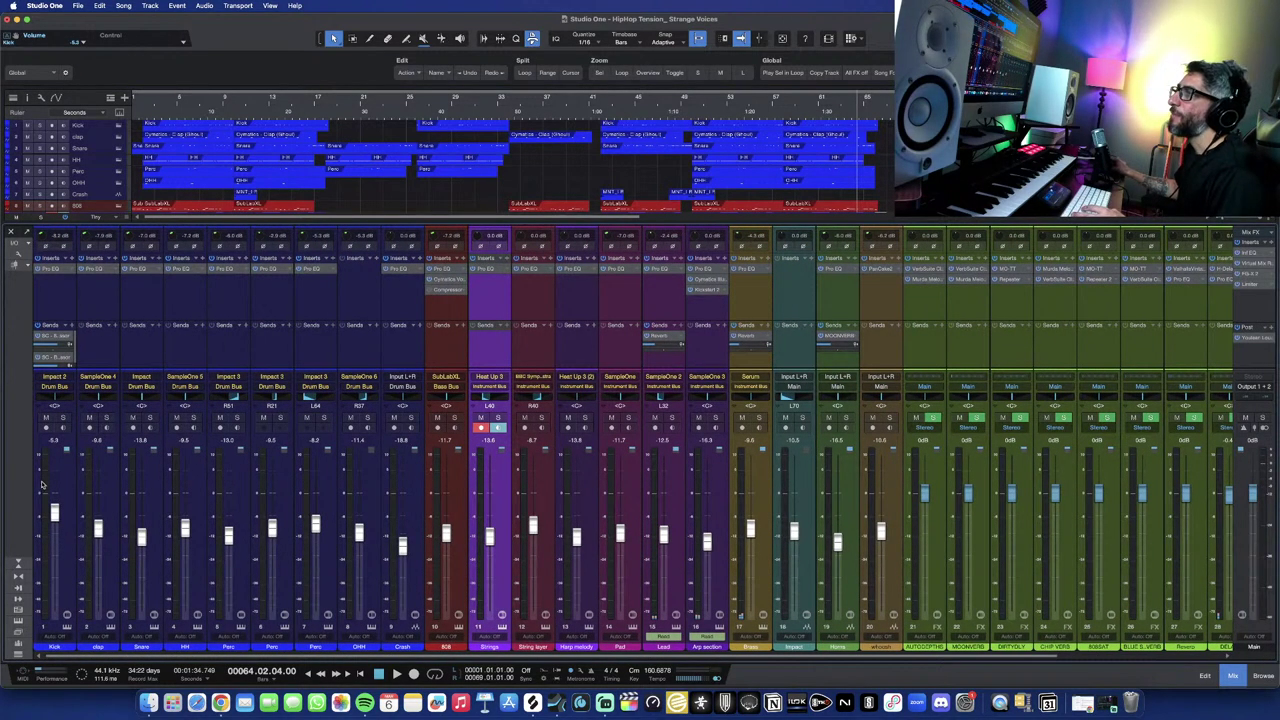
click(65, 515)
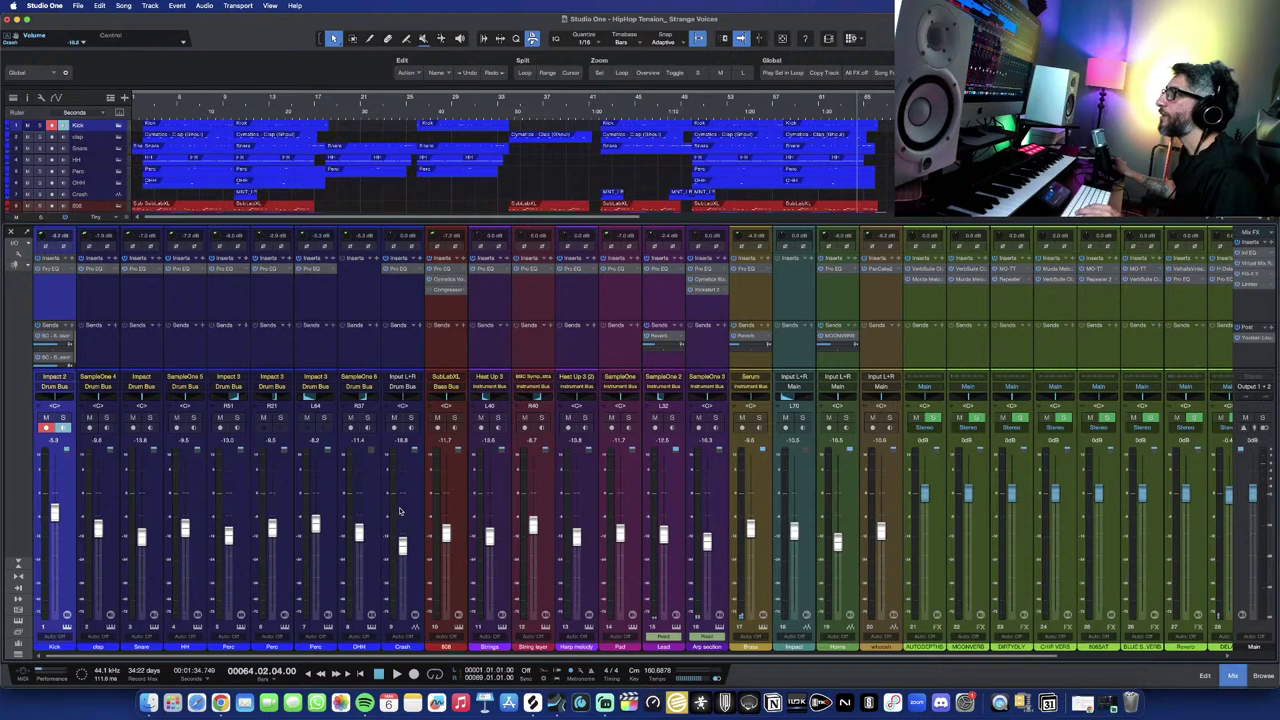
shift+click(411, 503)
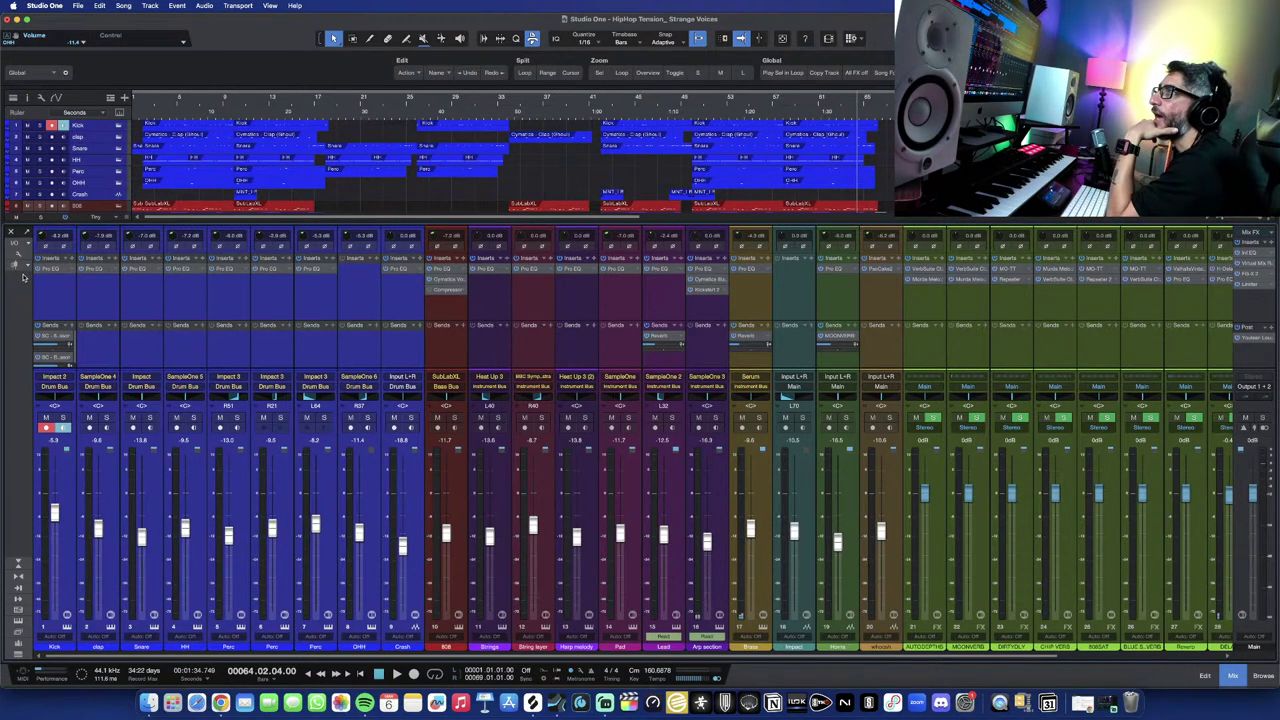
click(55, 269)
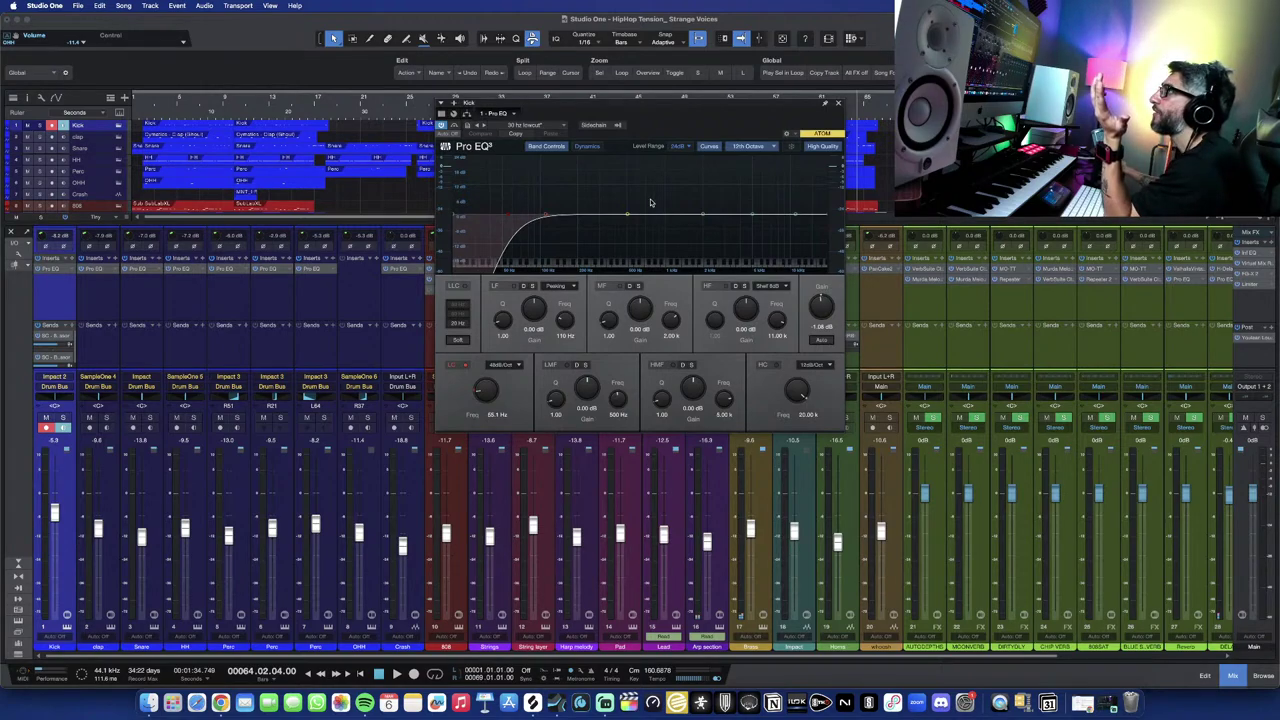
Step the Pro EQ view down through the Clap, Snare and HH channels.
key(Down)
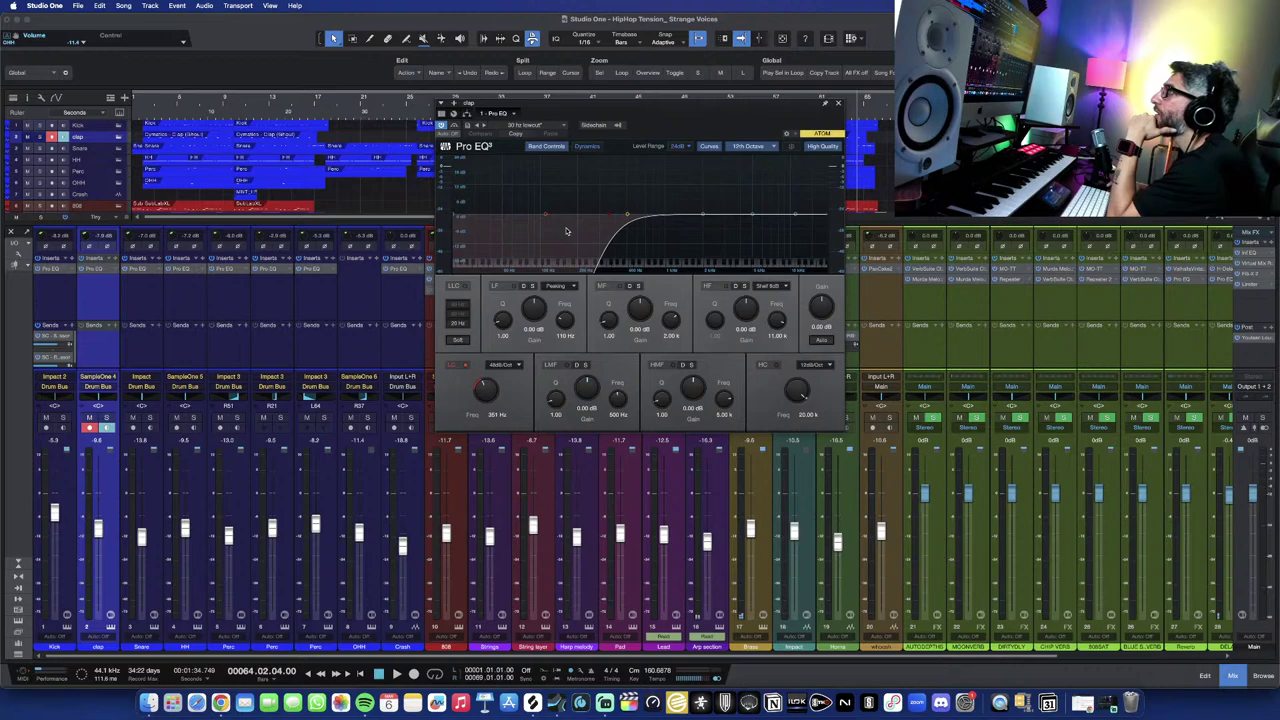
key(Down)
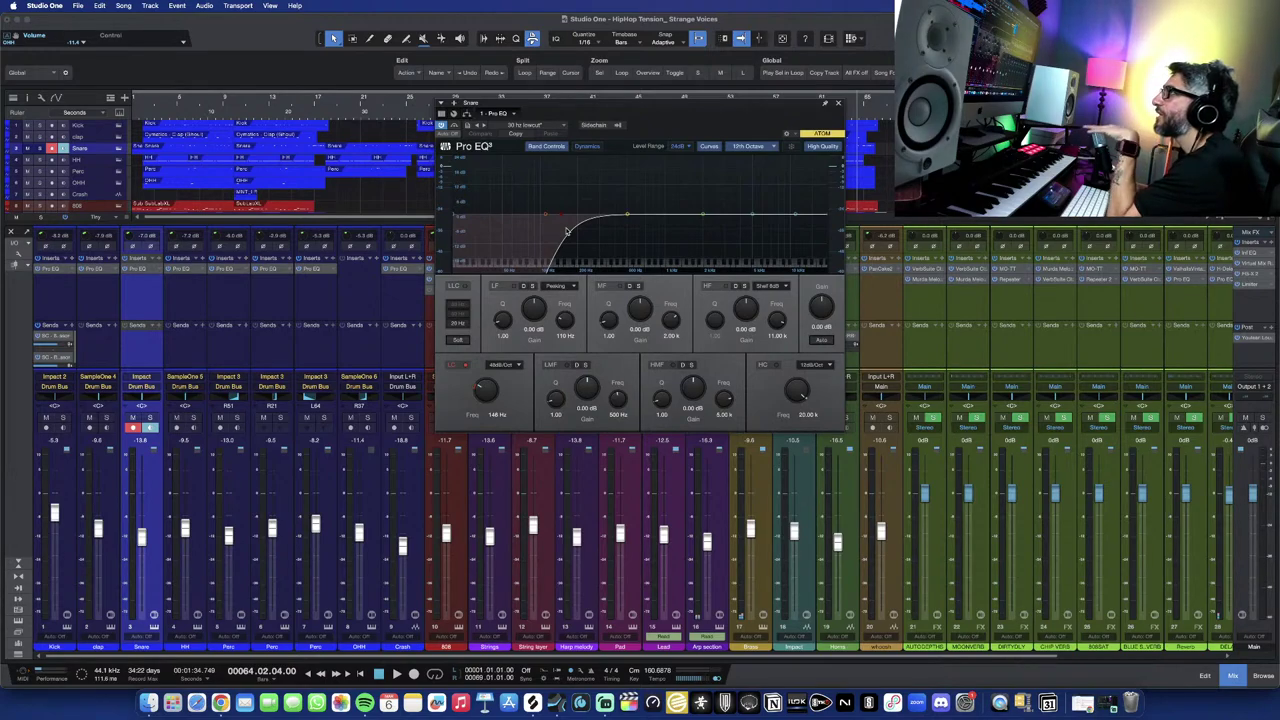
key(Down)
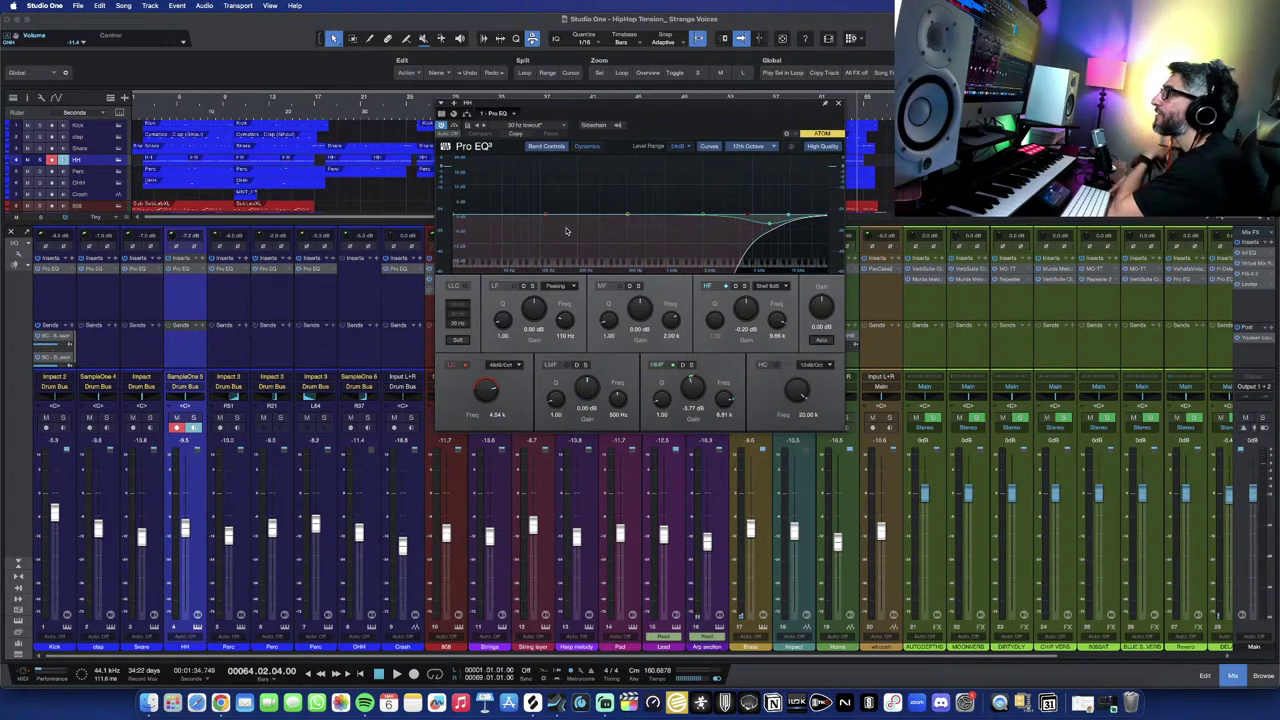
Continue through the Perc, OHH and Crash EQs, ending on the 808's 33.2 Hz low cut.
key(Right)
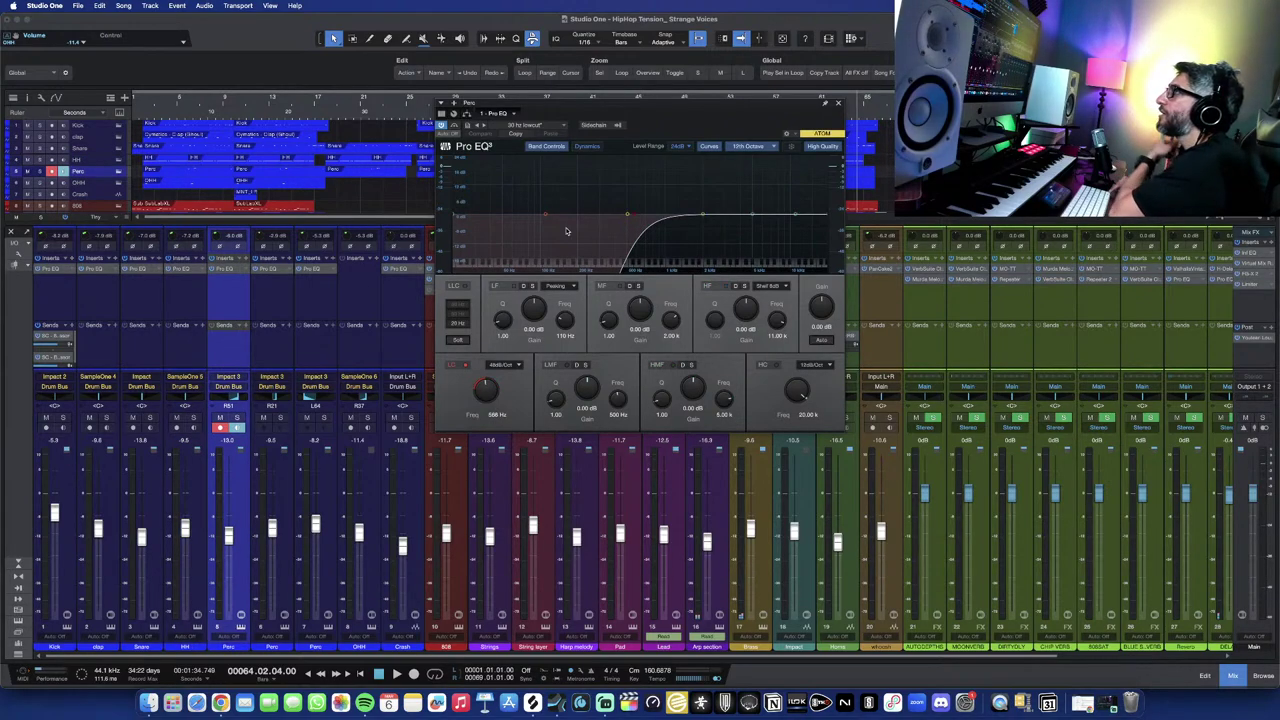
key(Right)
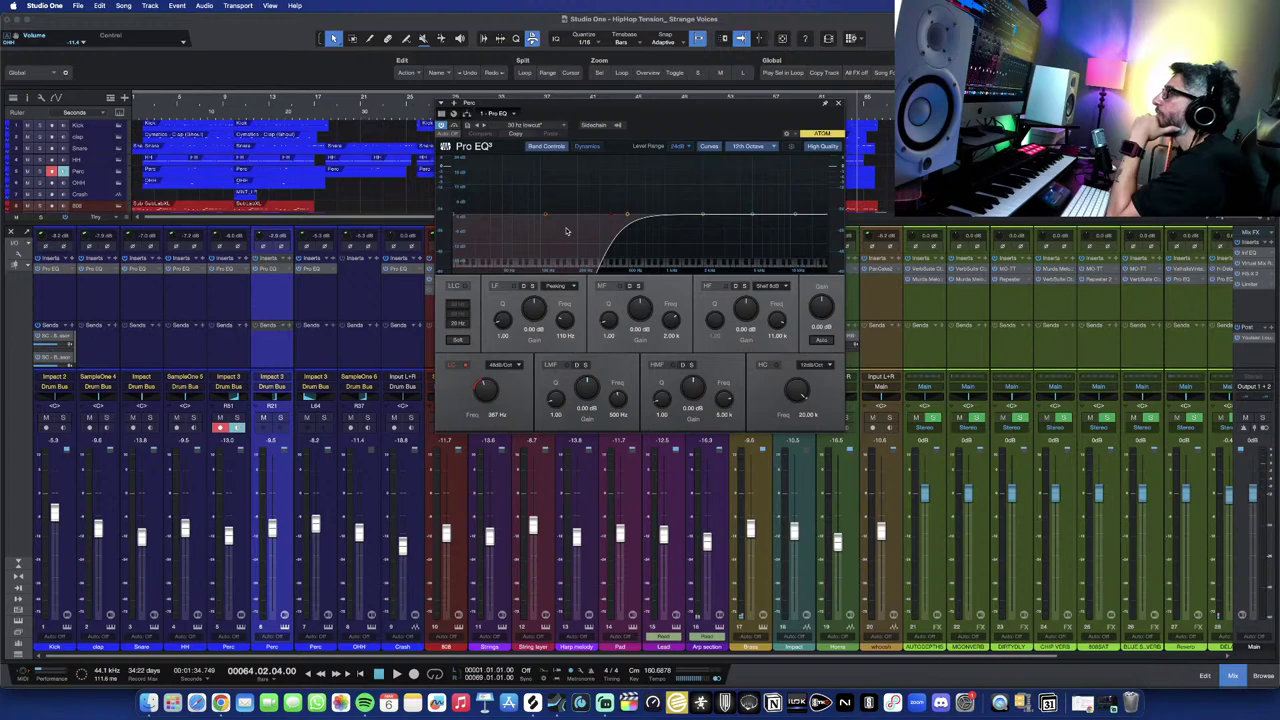
key(Right)
key(Right)
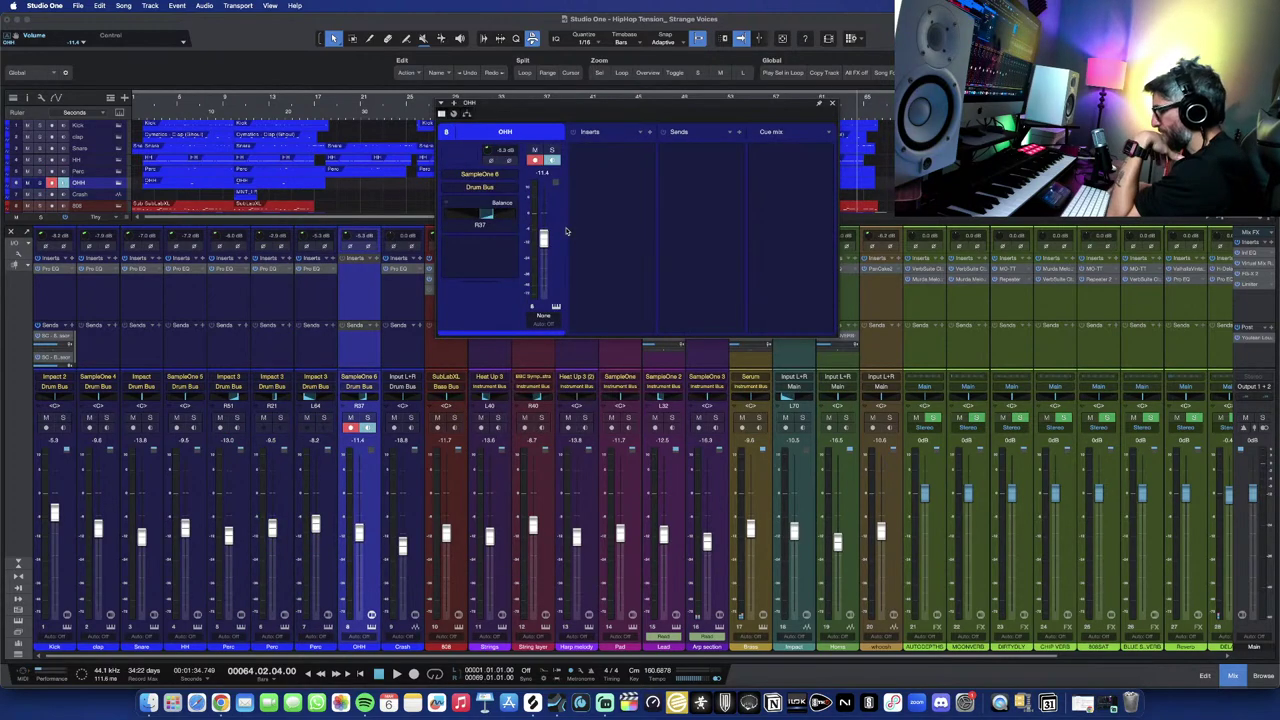
key(Left)
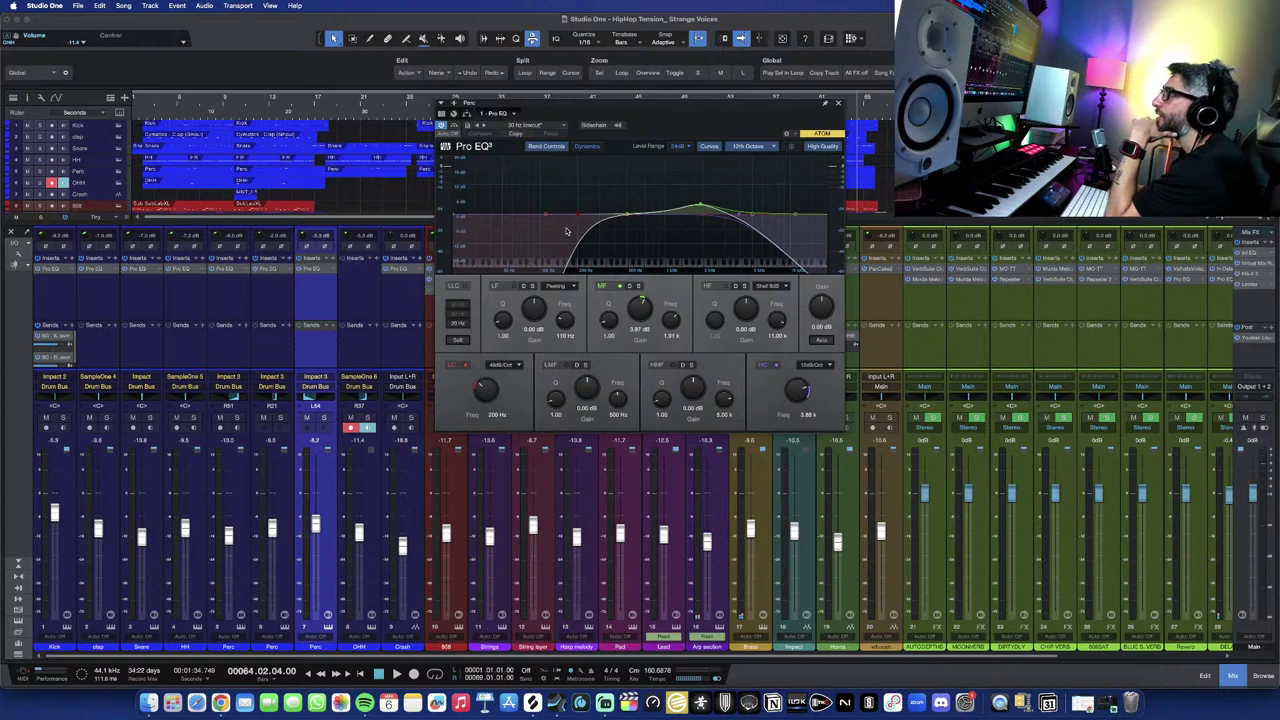
key(Right)
key(Right)
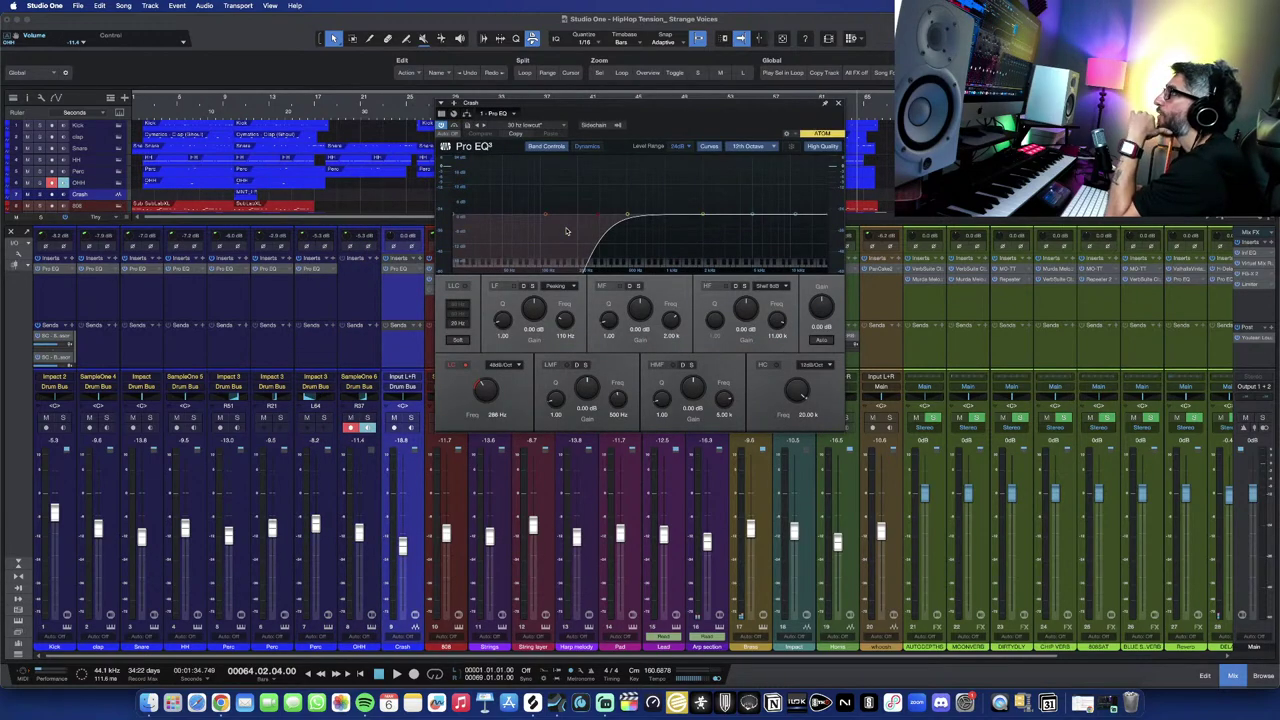
key(Right)
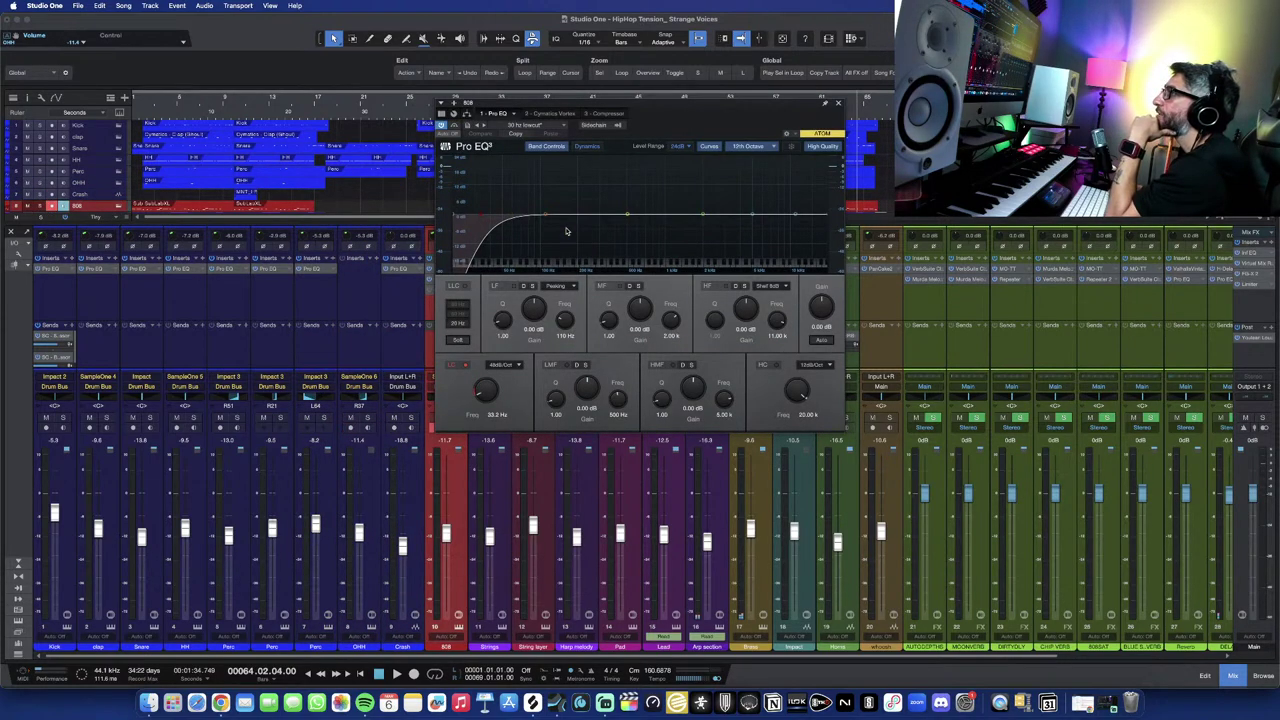
Review the EQs on Strings, String layer, Harp melody, Pad, Lead and Arp section.
key(Right)
key(Right)
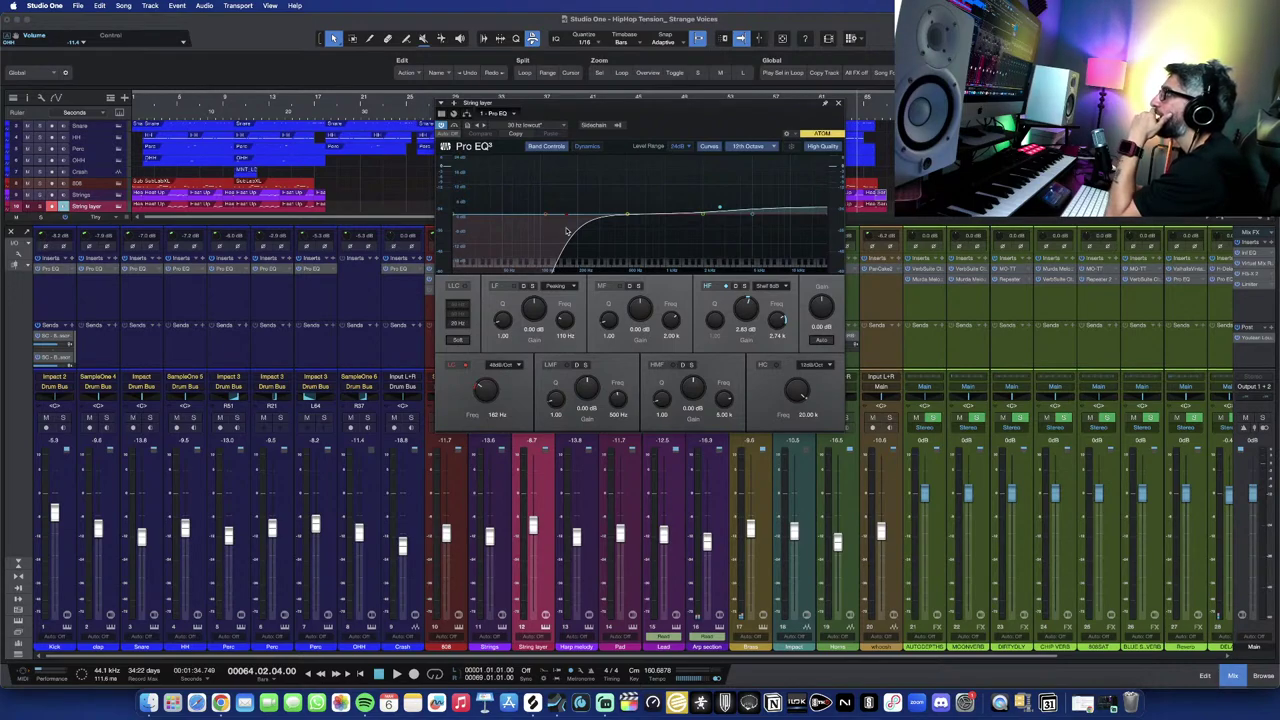
key(Down)
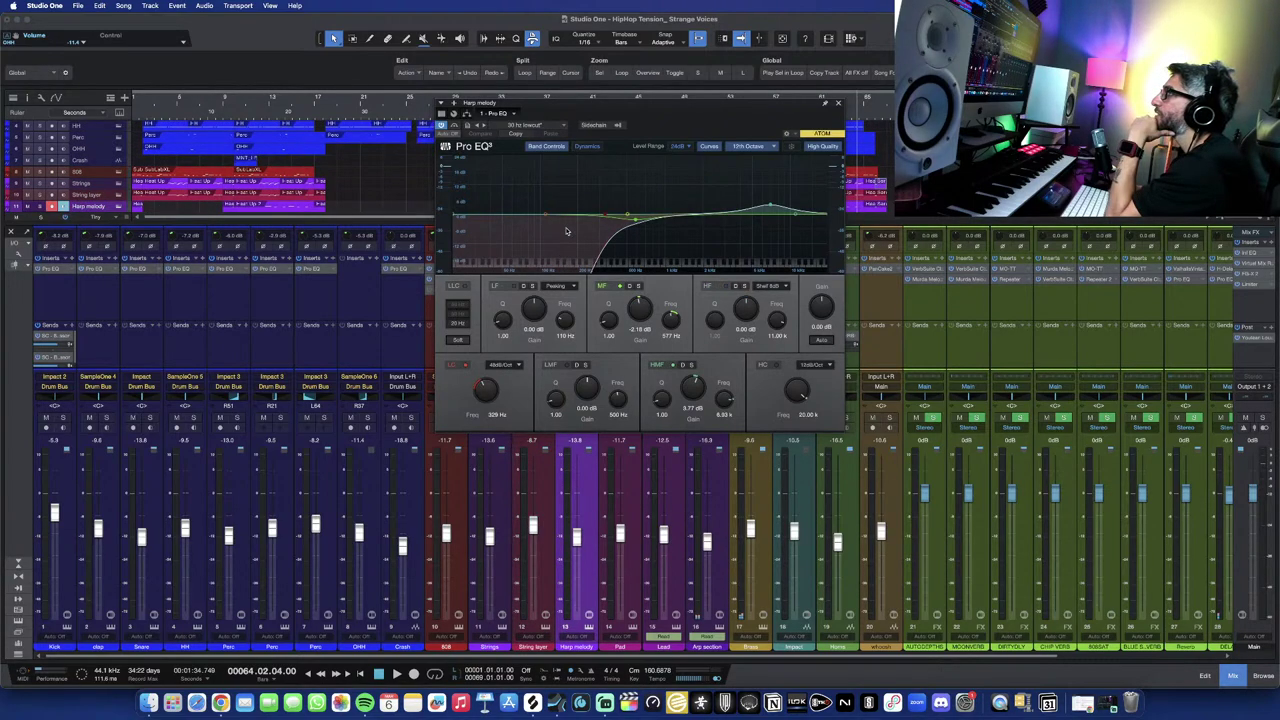
key(Down)
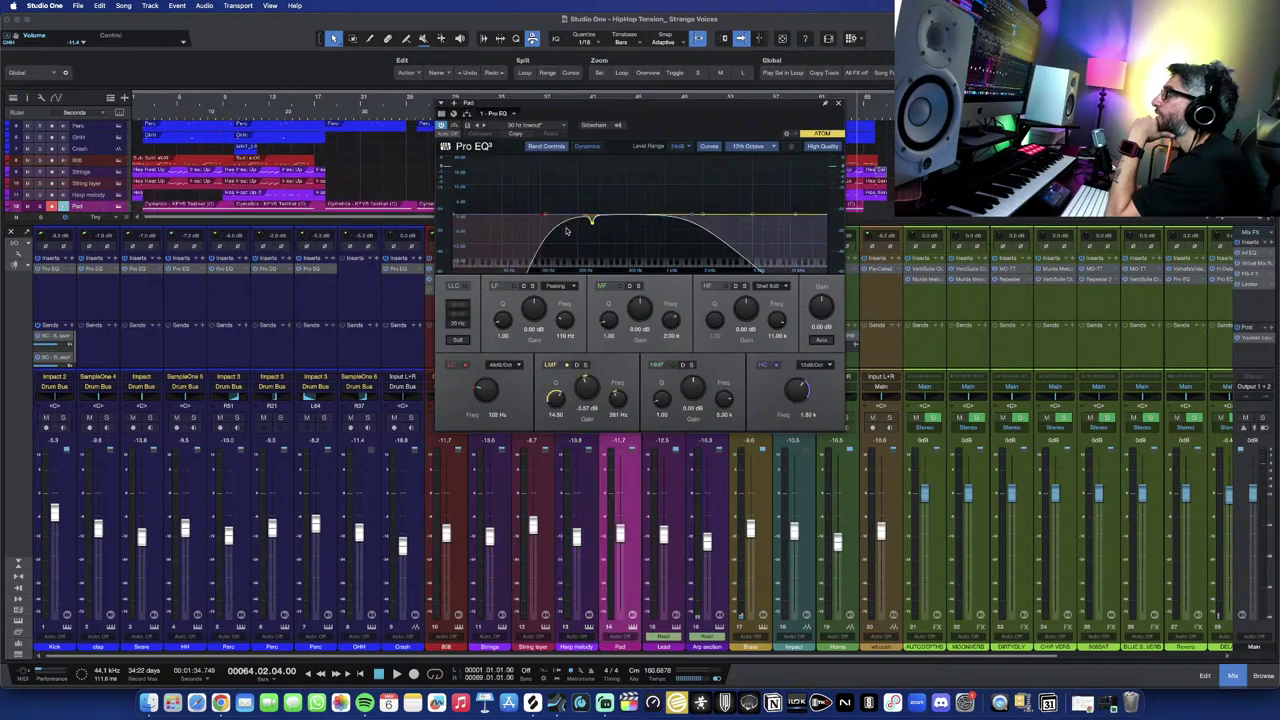
key(Down)
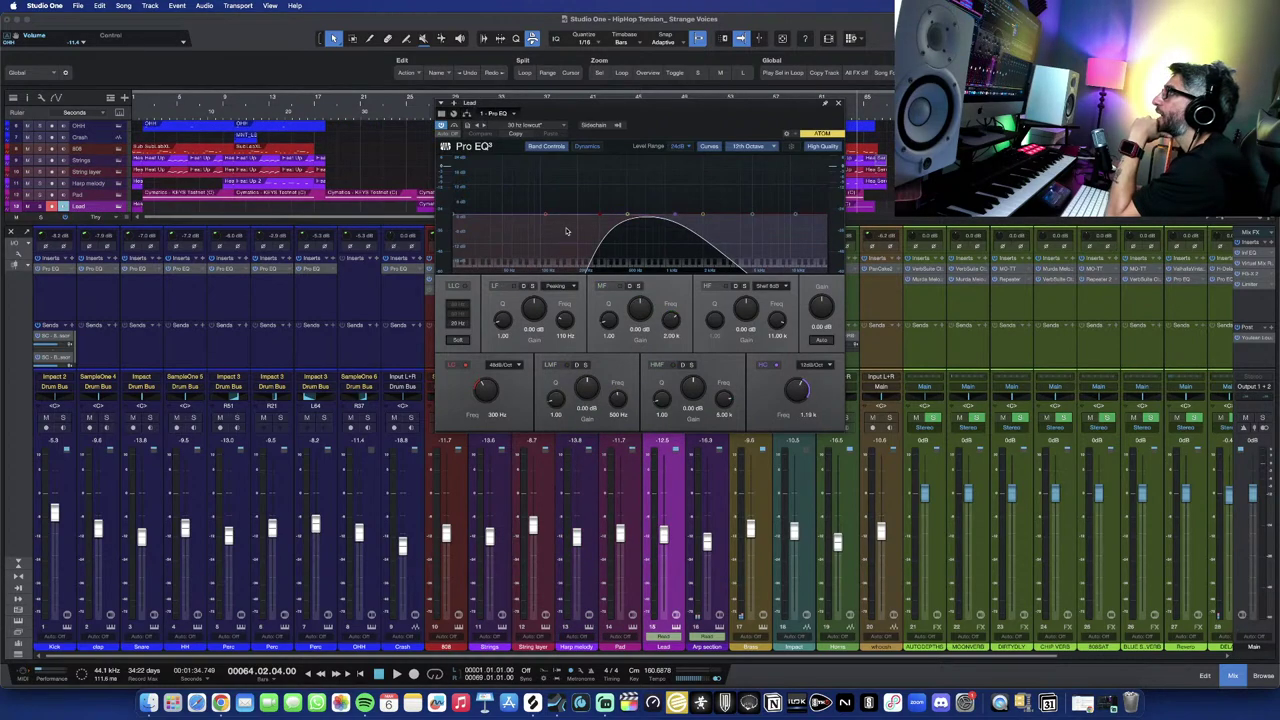
key(Down)
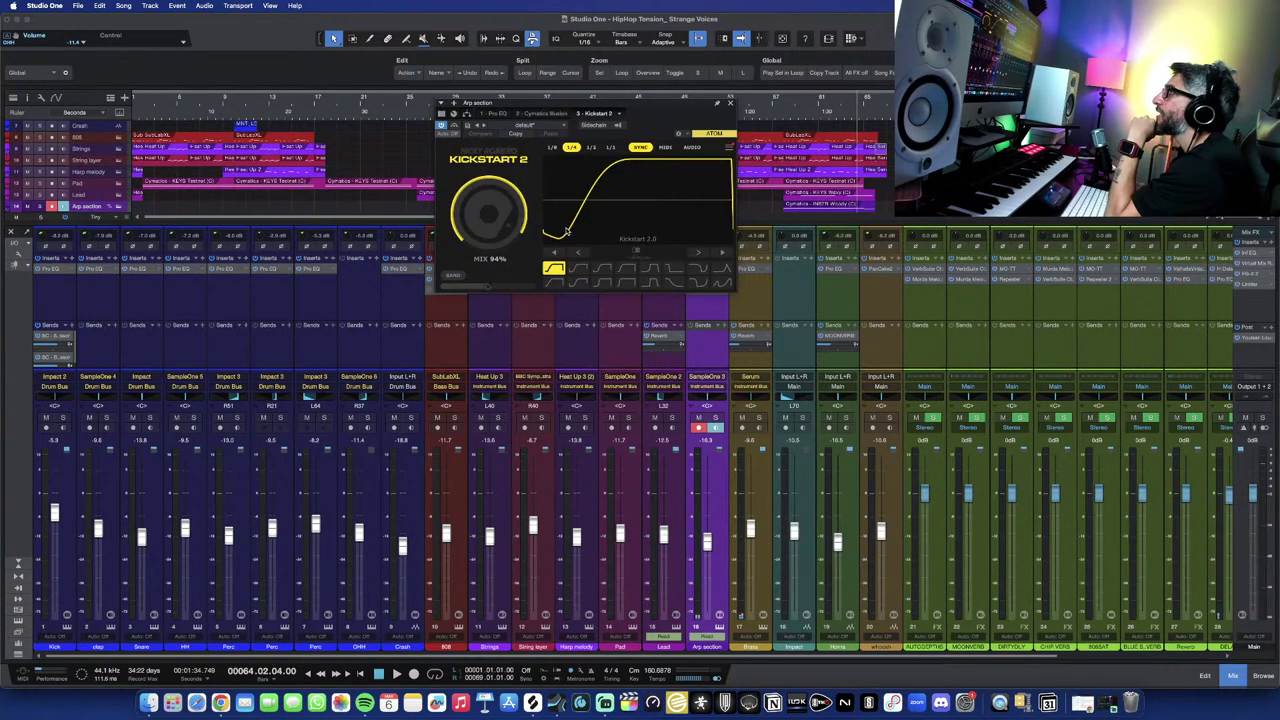
Close Kickstart 2 and briefly check the Arp section's Pro EQ, leaving the full mixer visible.
click(731, 103)
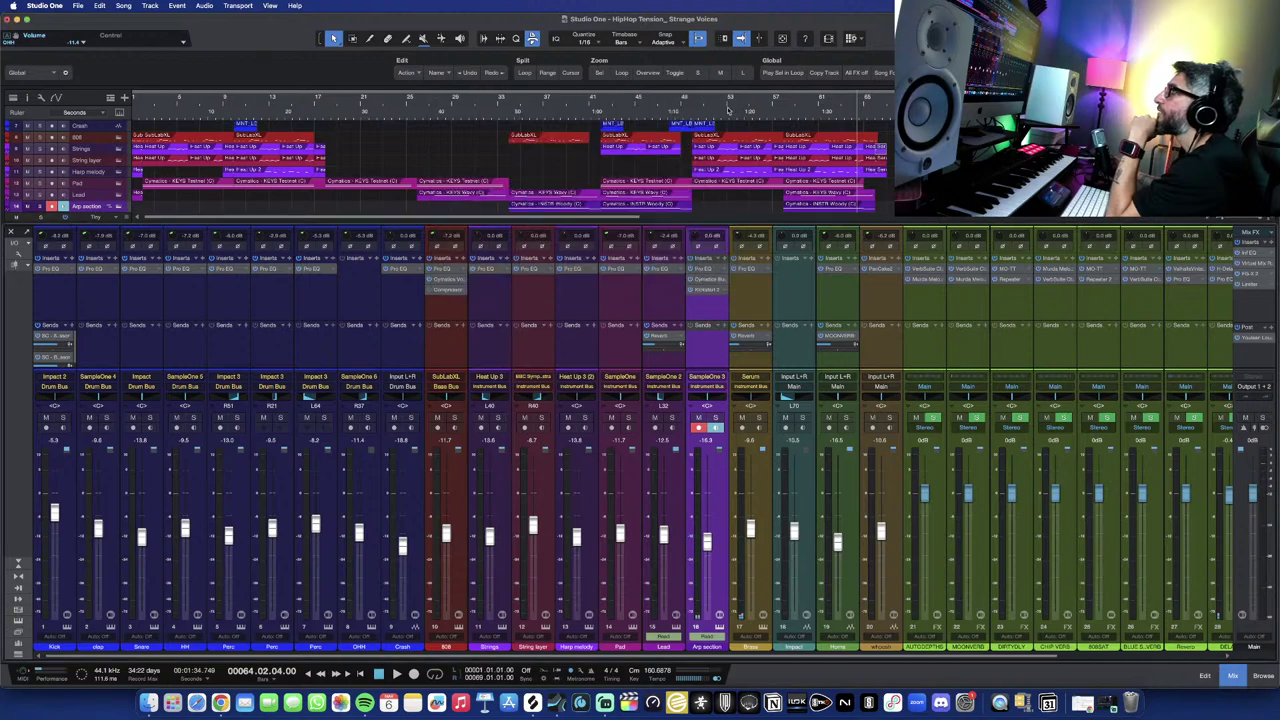
click(706, 268)
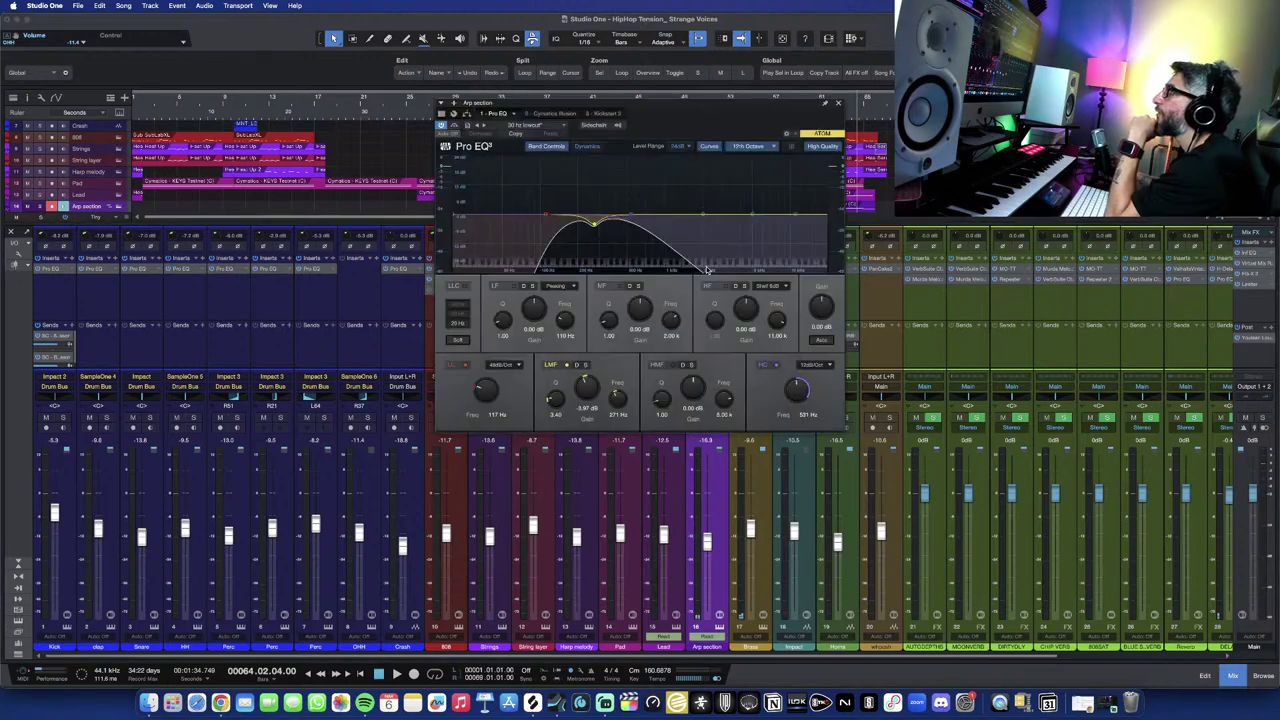
click(838, 104)
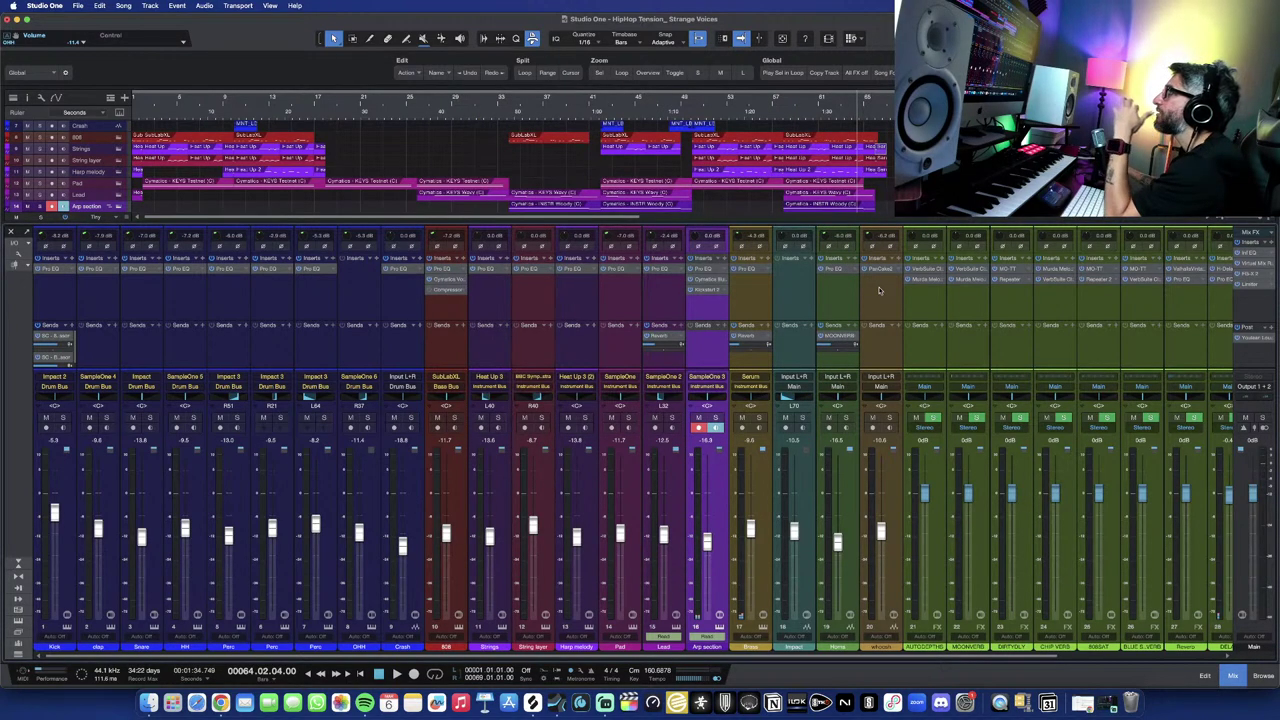
Solo the Perc channel in the mixer.
scroll(830, 288, right, 2)
scroll(790, 287, left, 2)
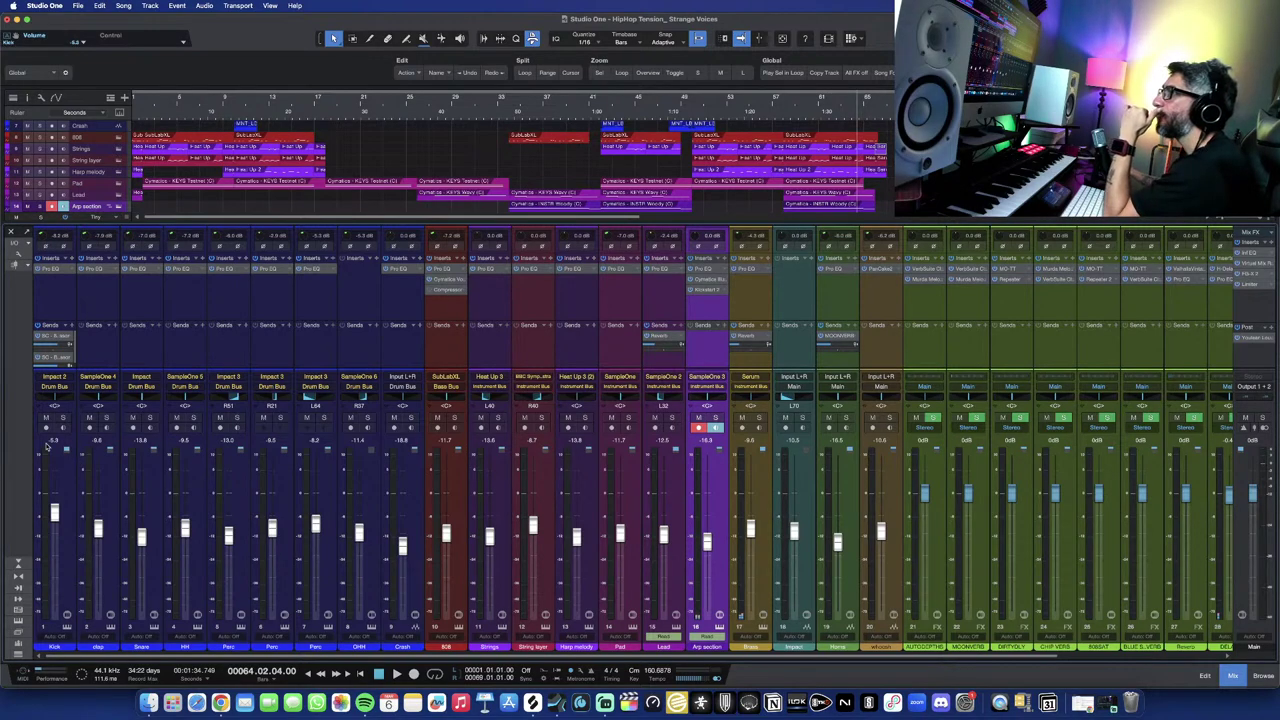
scroll(100, 516, right, 1)
scroll(100, 516, left, 1)
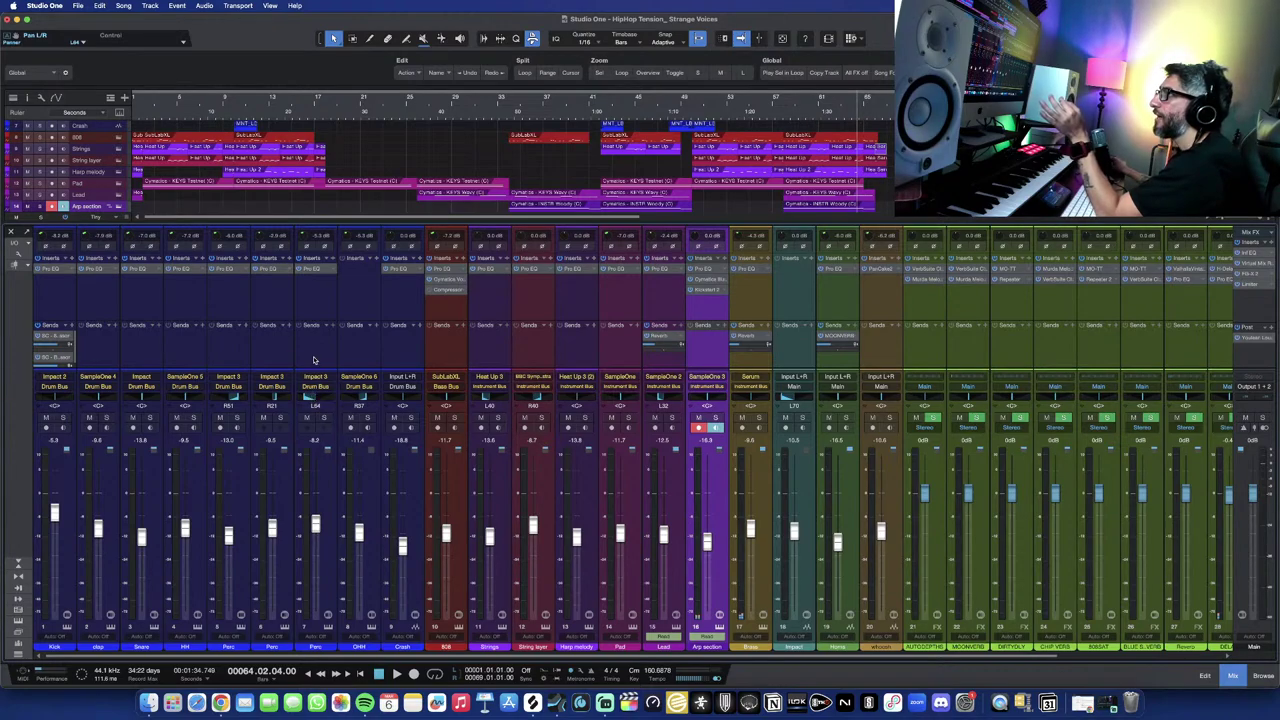
click(239, 418)
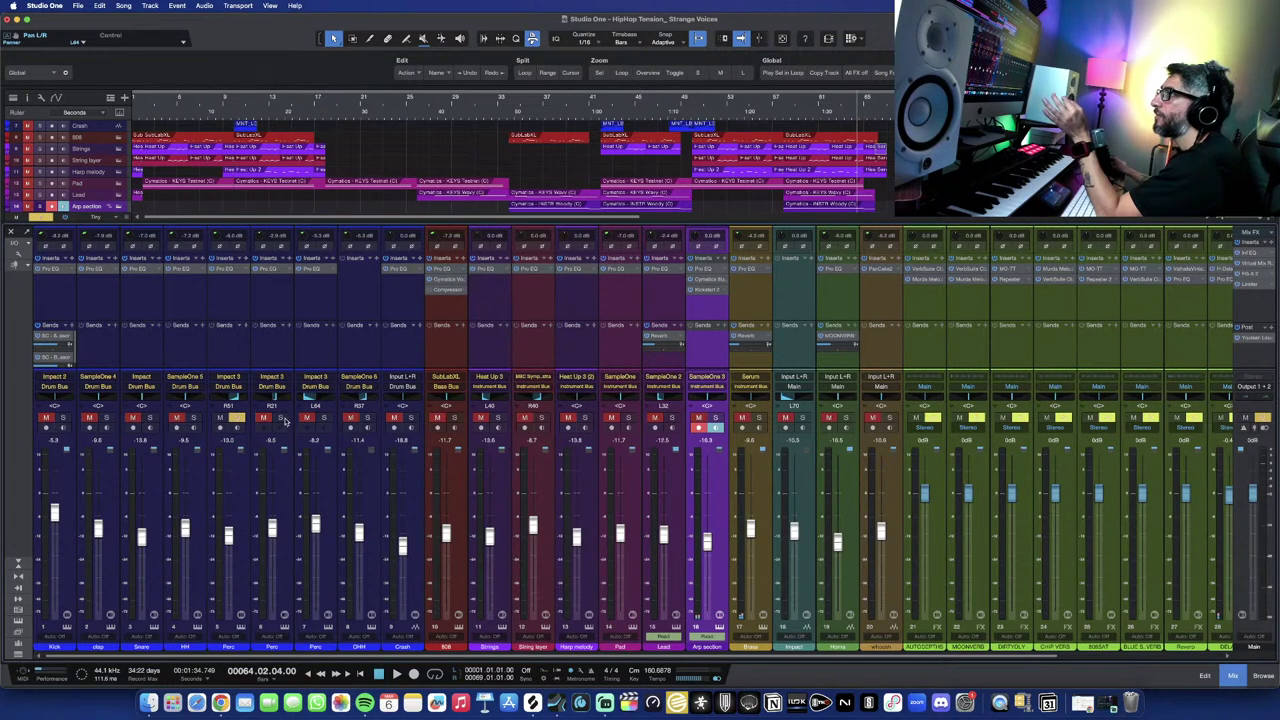
click(283, 420)
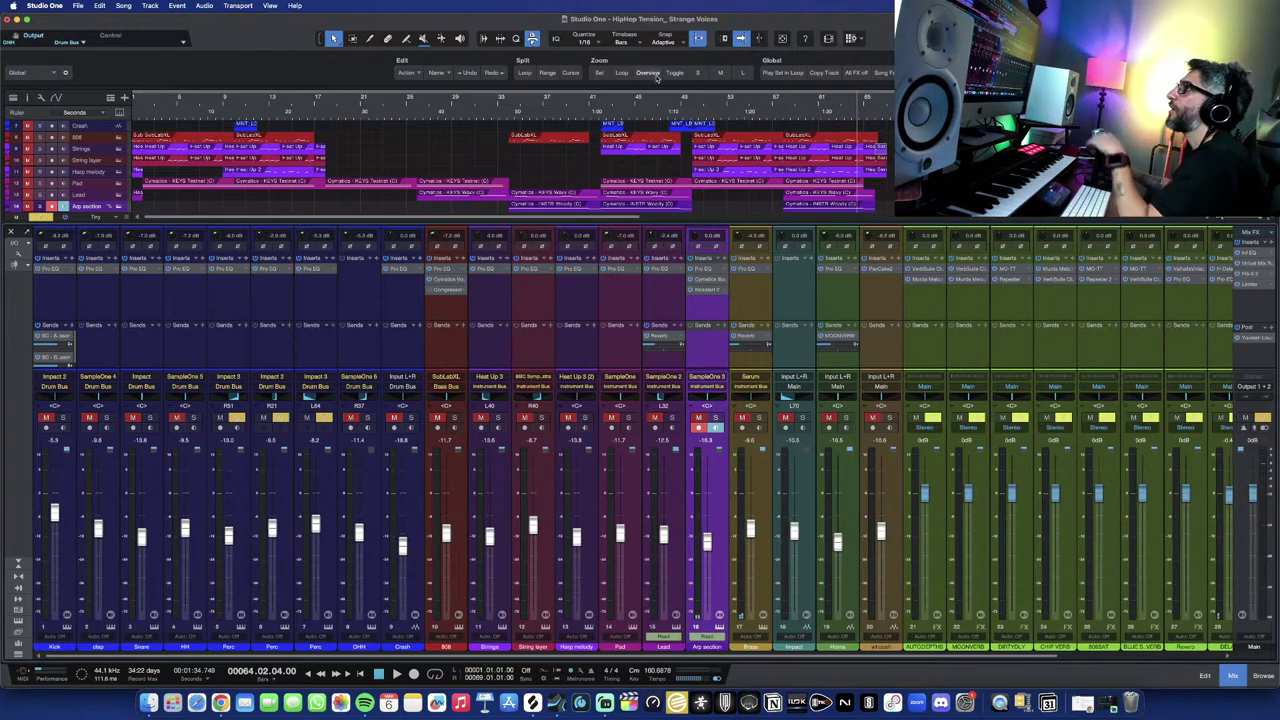
Play the soloed Perc from bar 57, stop, and clear its solo.
click(773, 92)
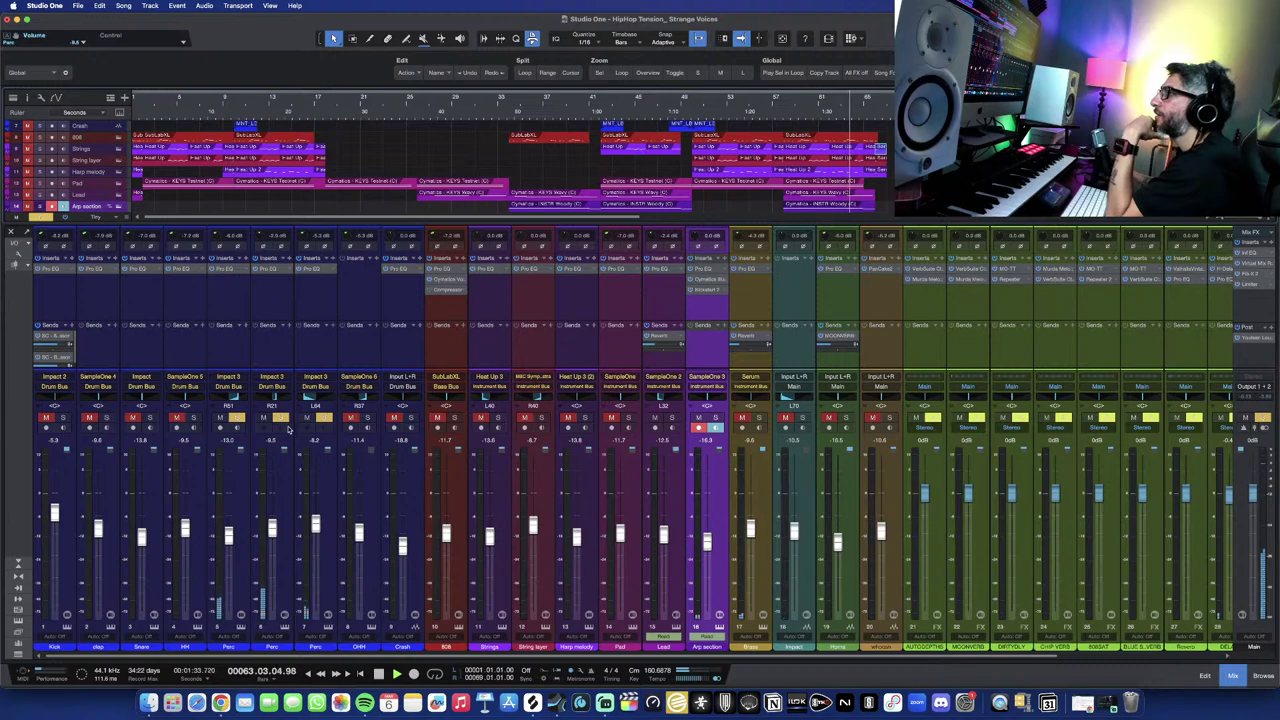
key(space)
click(240, 418)
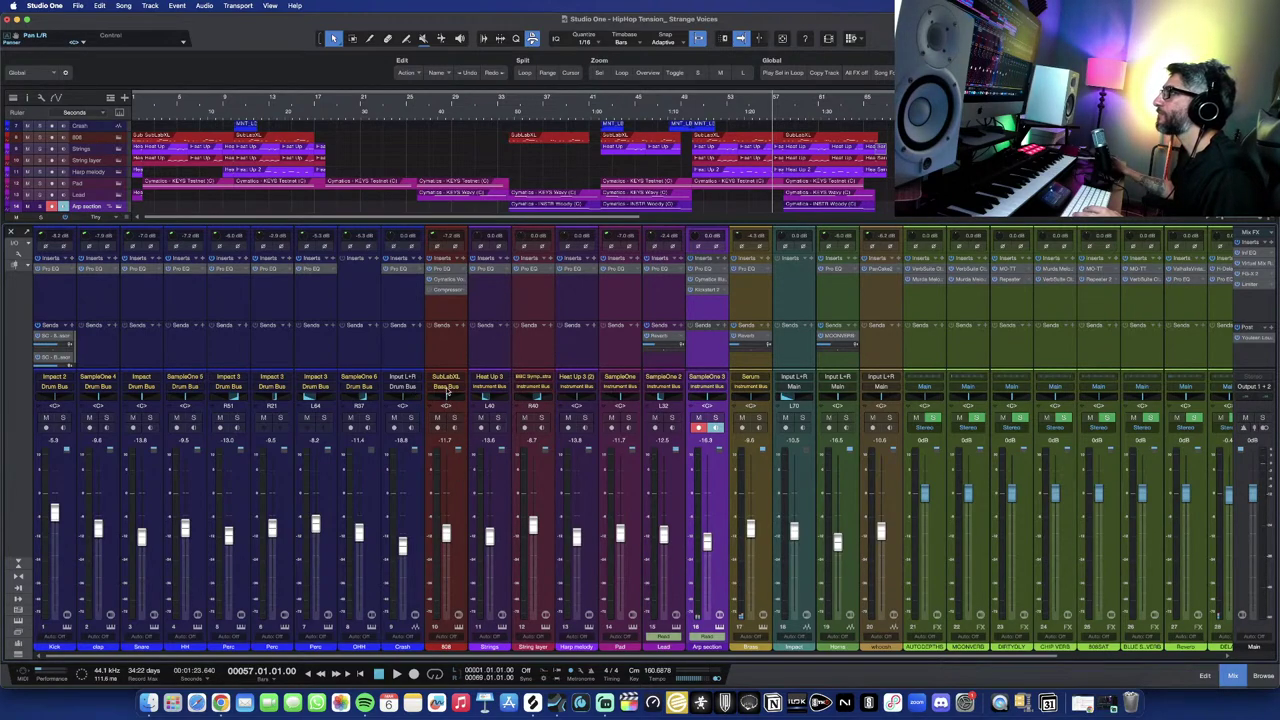
Close the 808's Pro EQ and move the Cymatics Vortex window aside.
click(450, 271)
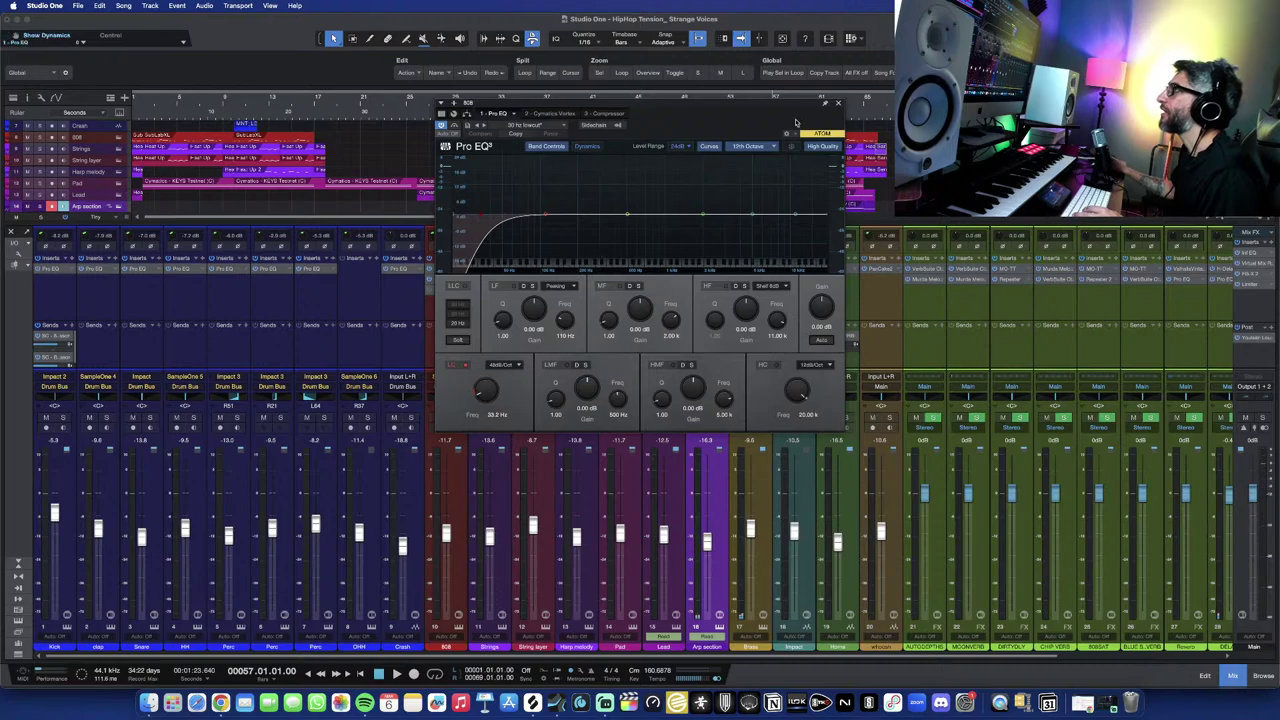
click(838, 104)
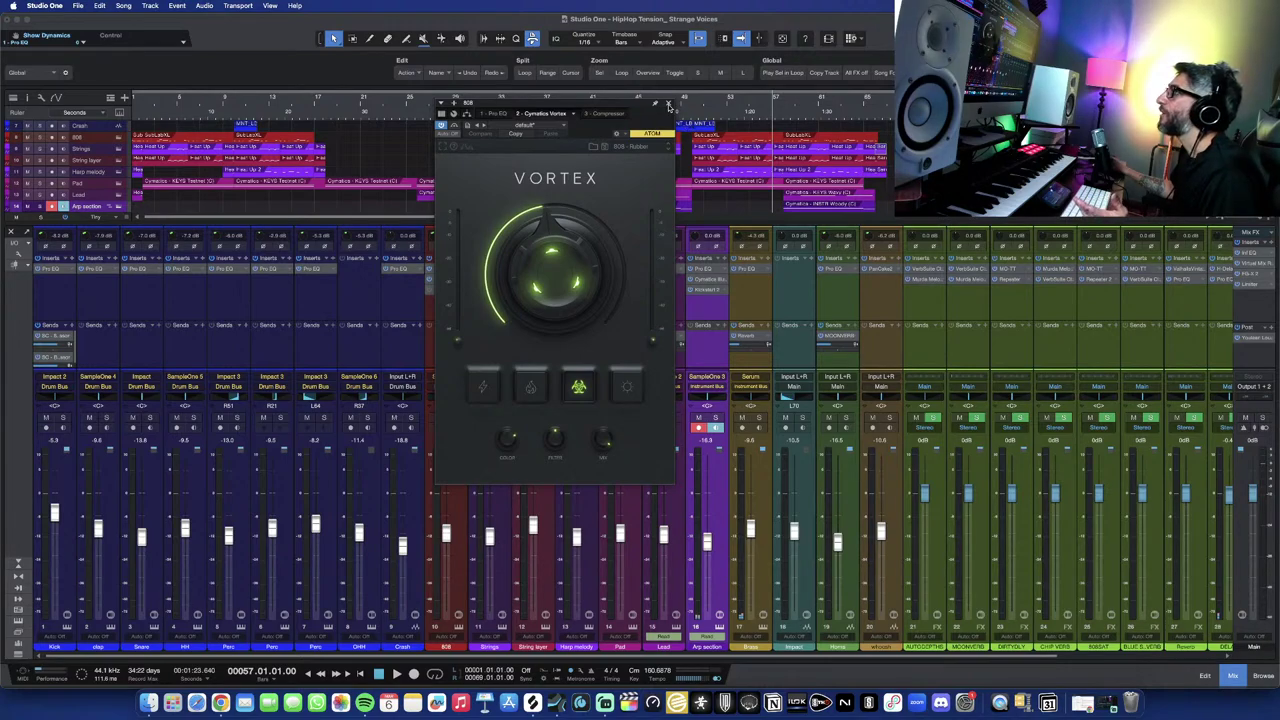
drag(668, 104, 963, 122)
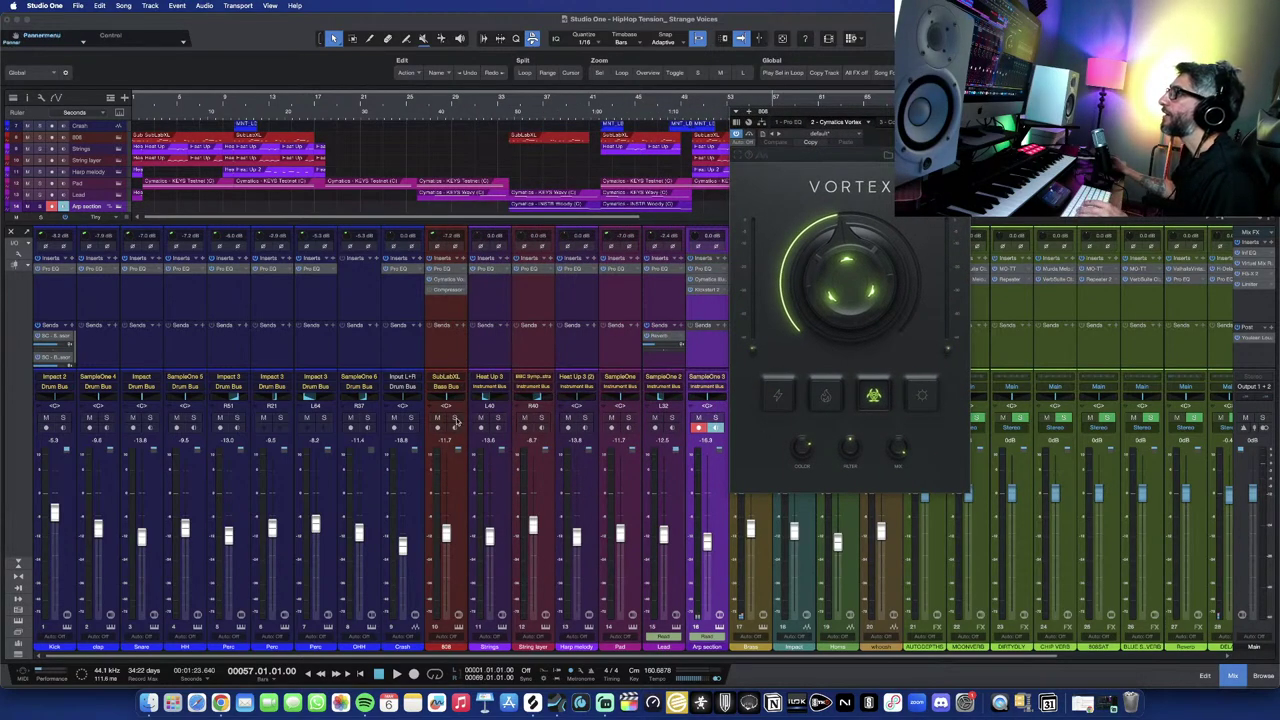
Play the 808 soloed from bar 34 to hear Vortex saturation, then close Vortex.
key(space)
click(514, 109)
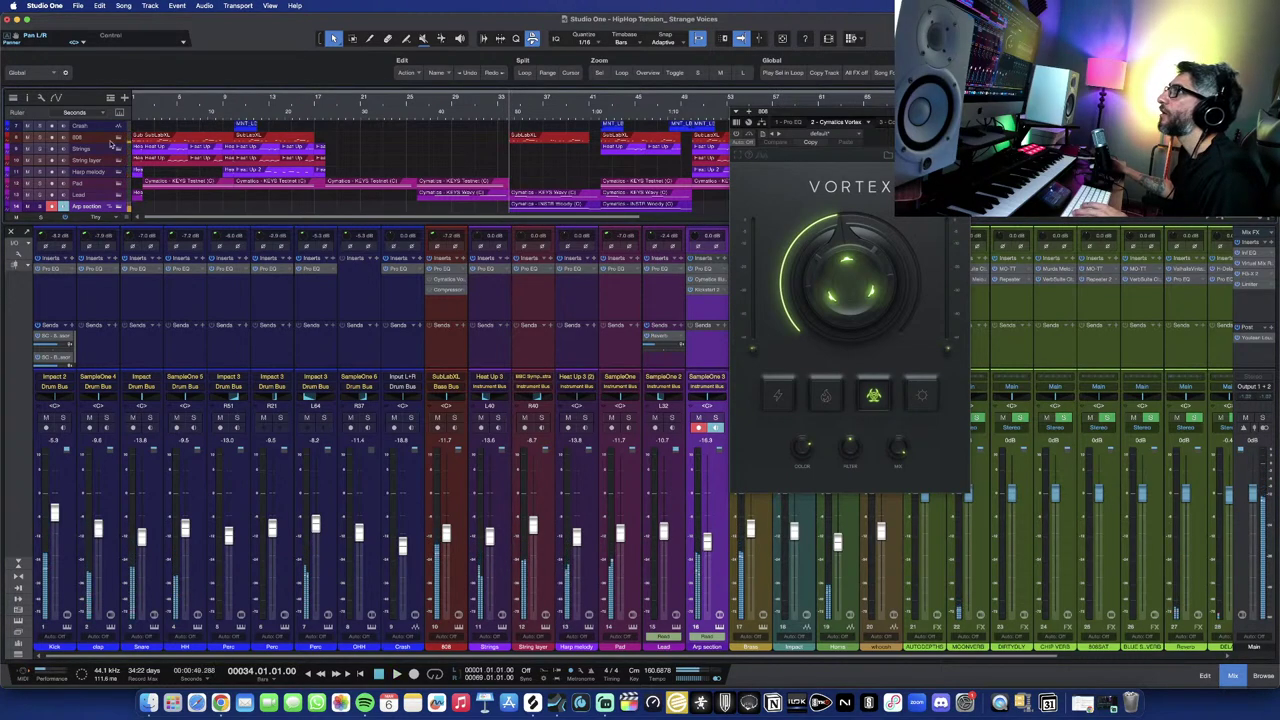
click(39, 137)
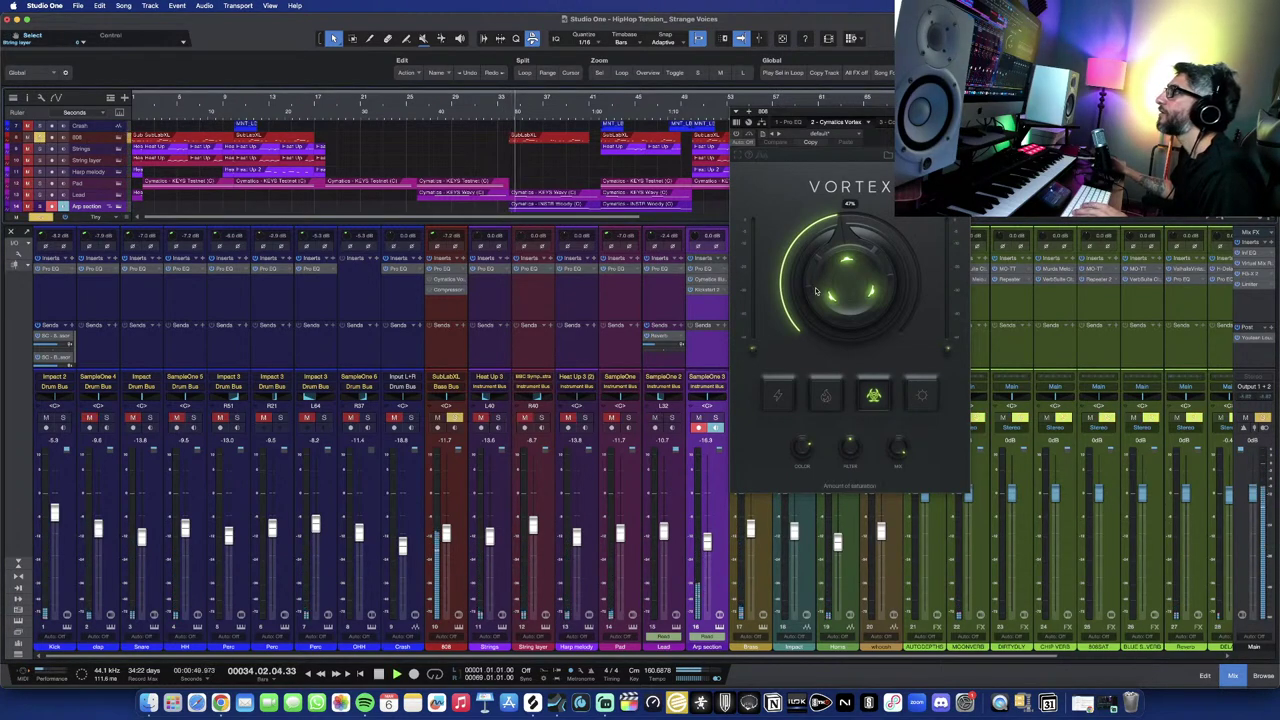
mouse_move(815, 293)
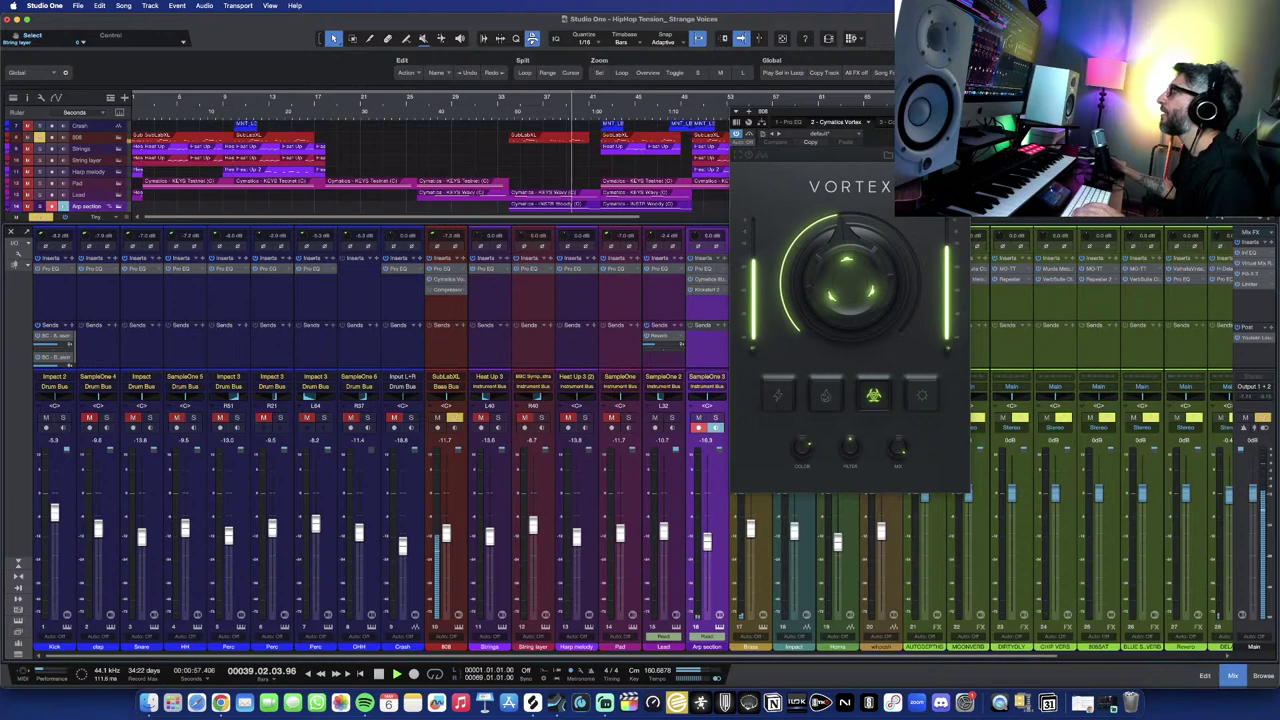
key(super+w)
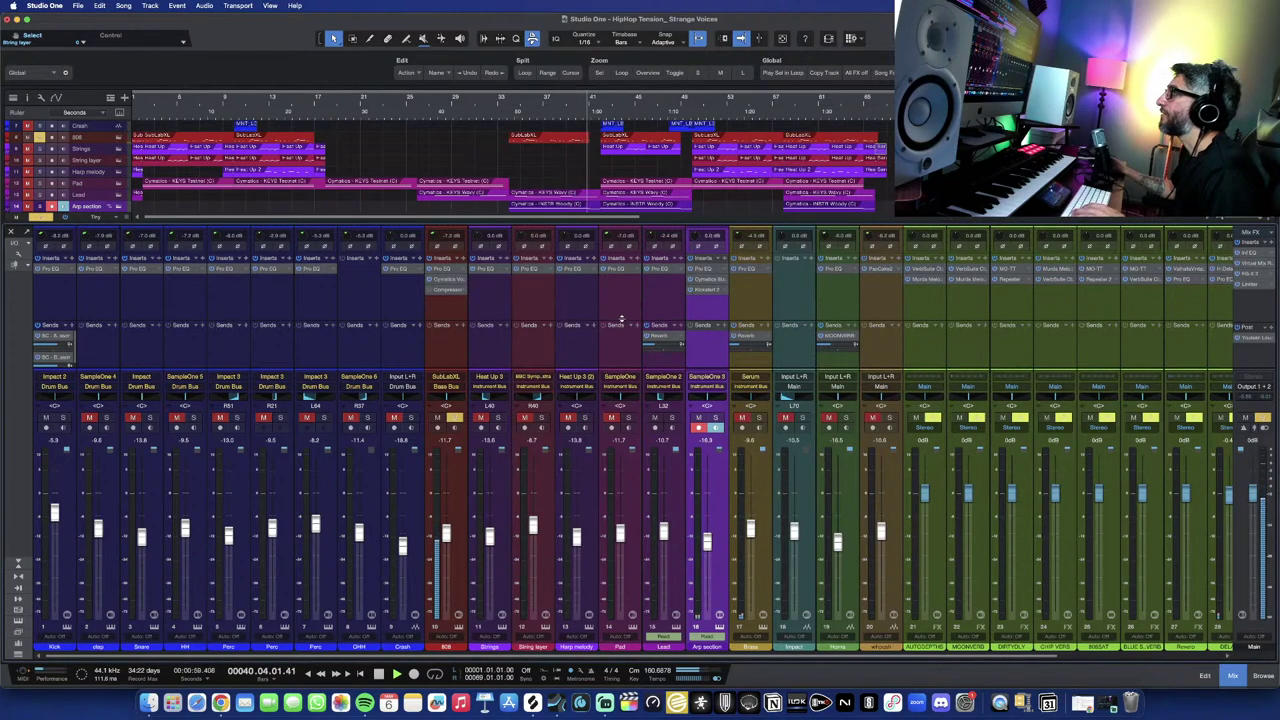
scroll(616, 335, right, 1)
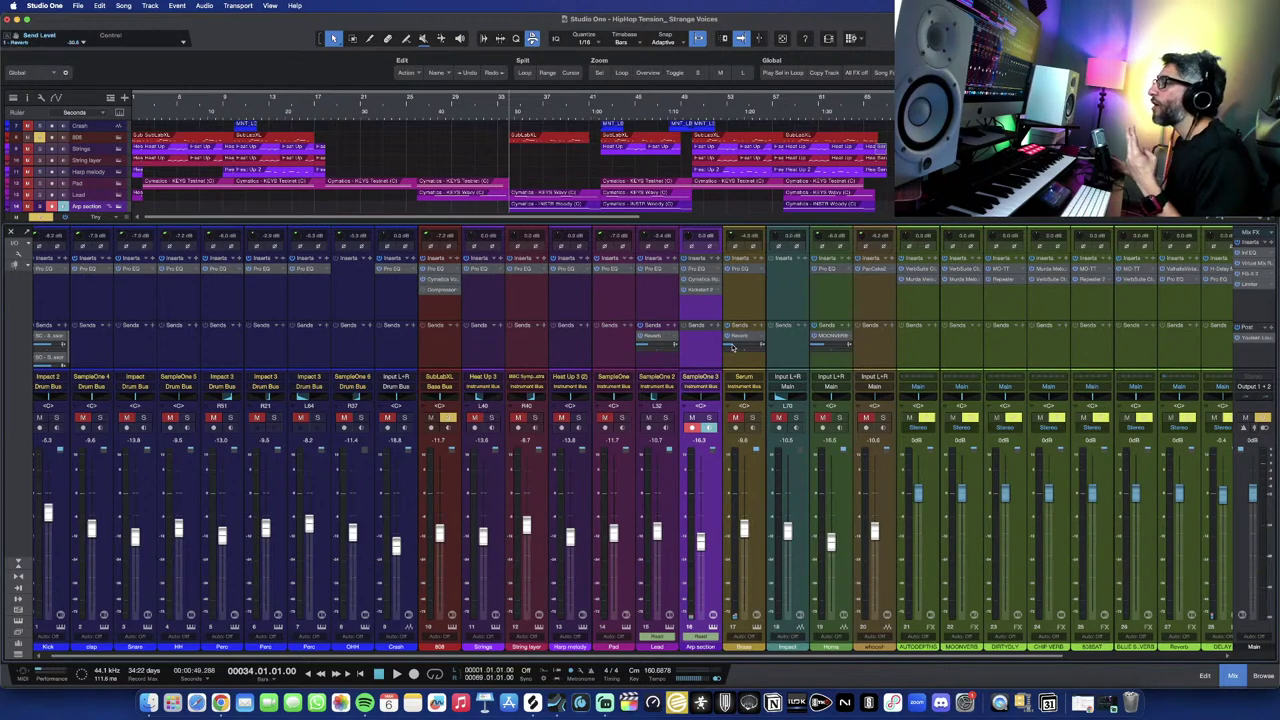
scroll(717, 356, right, 5)
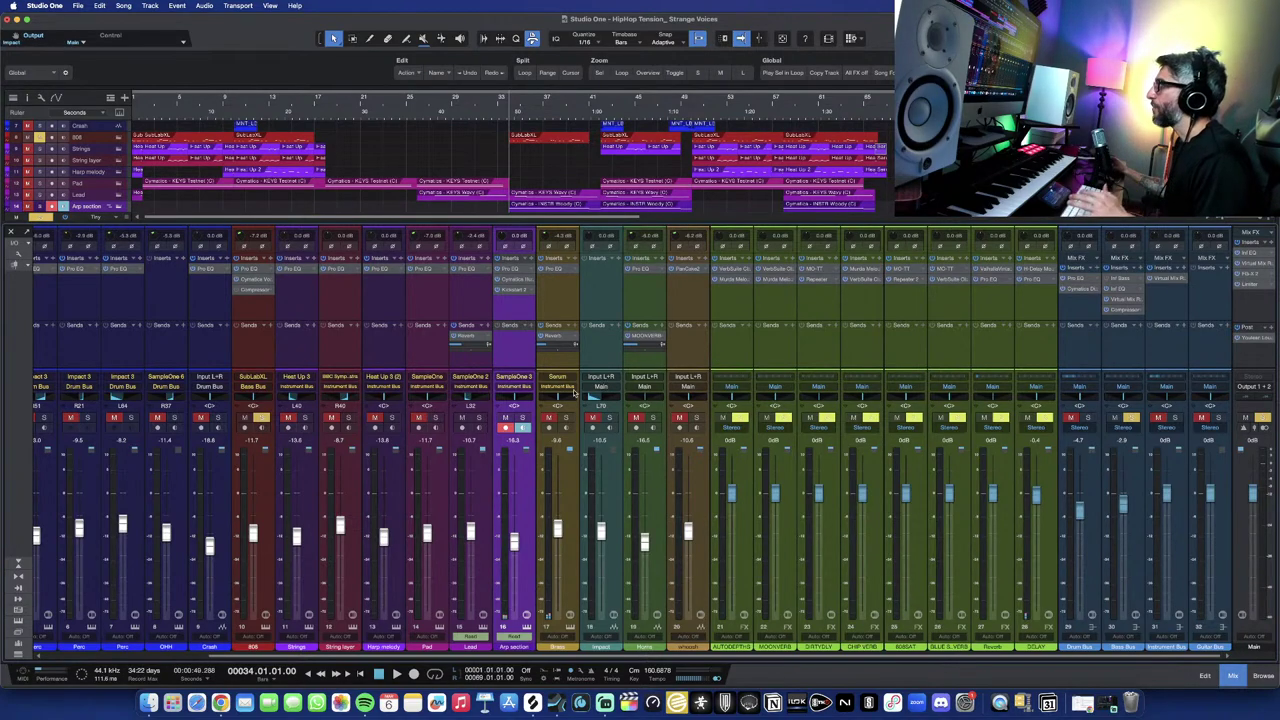
scroll(602, 385, left, 5)
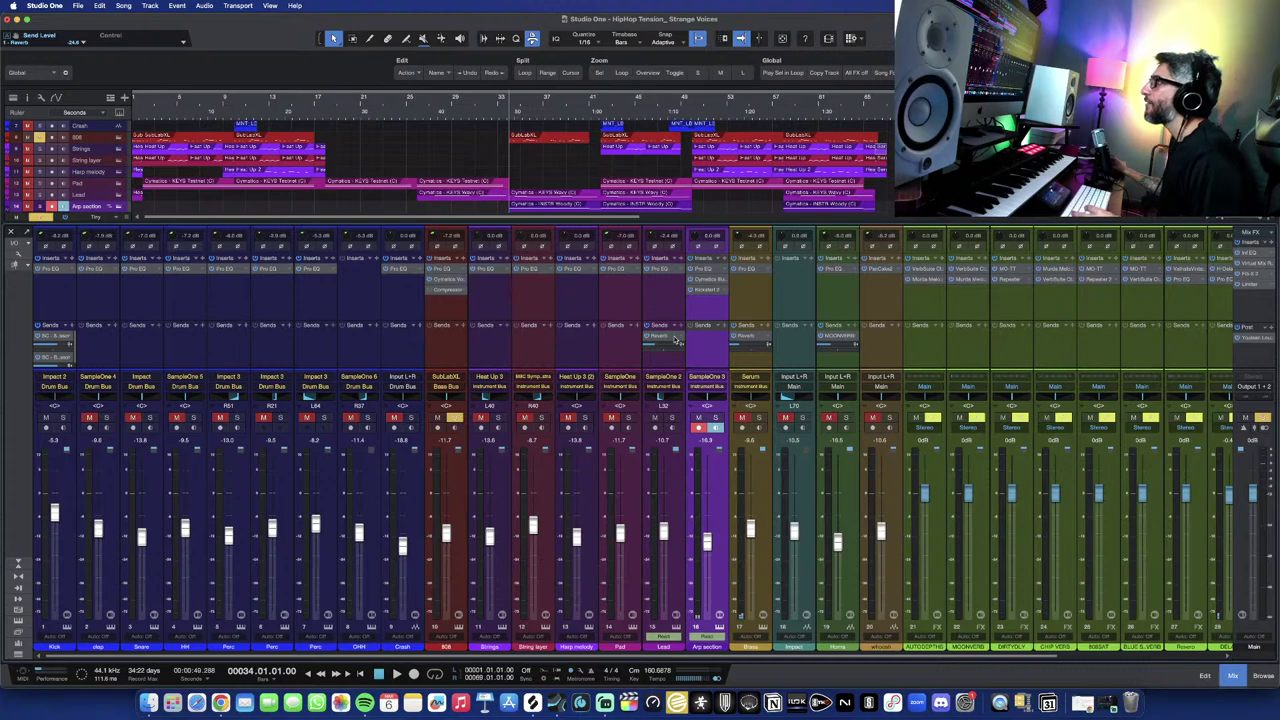
scroll(705, 385, right, 1)
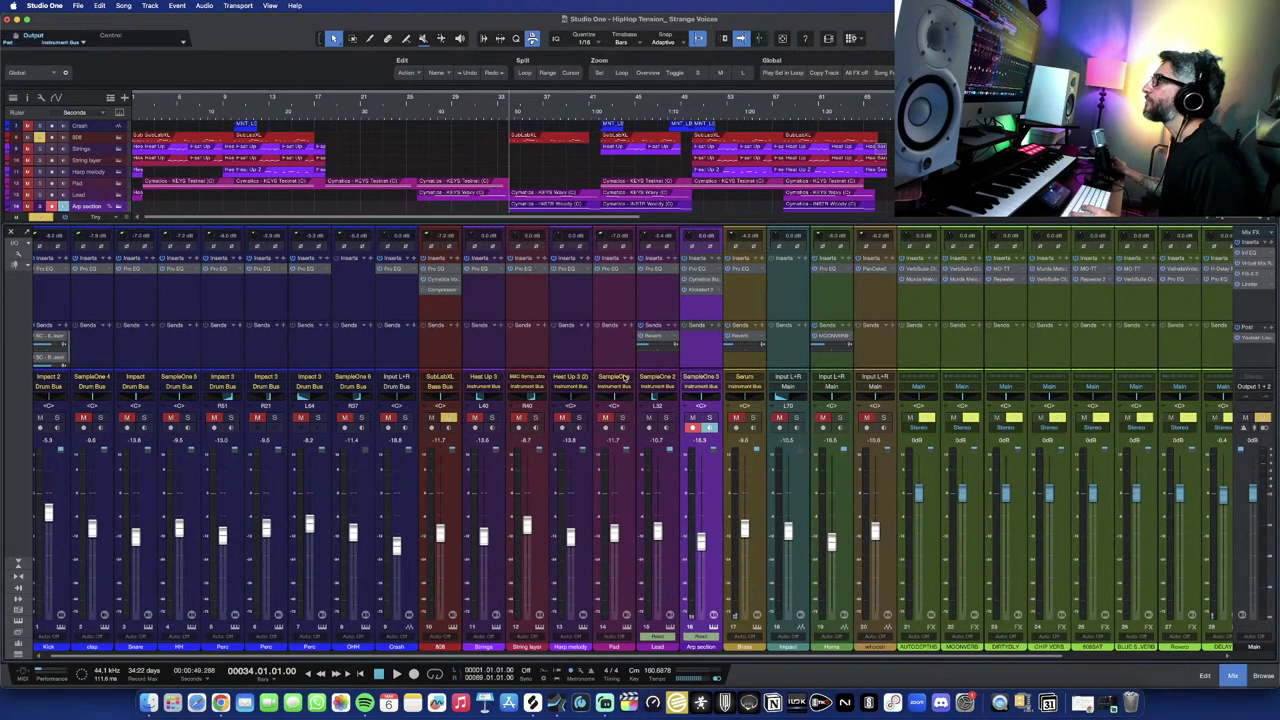
scroll(742, 368, right, 1)
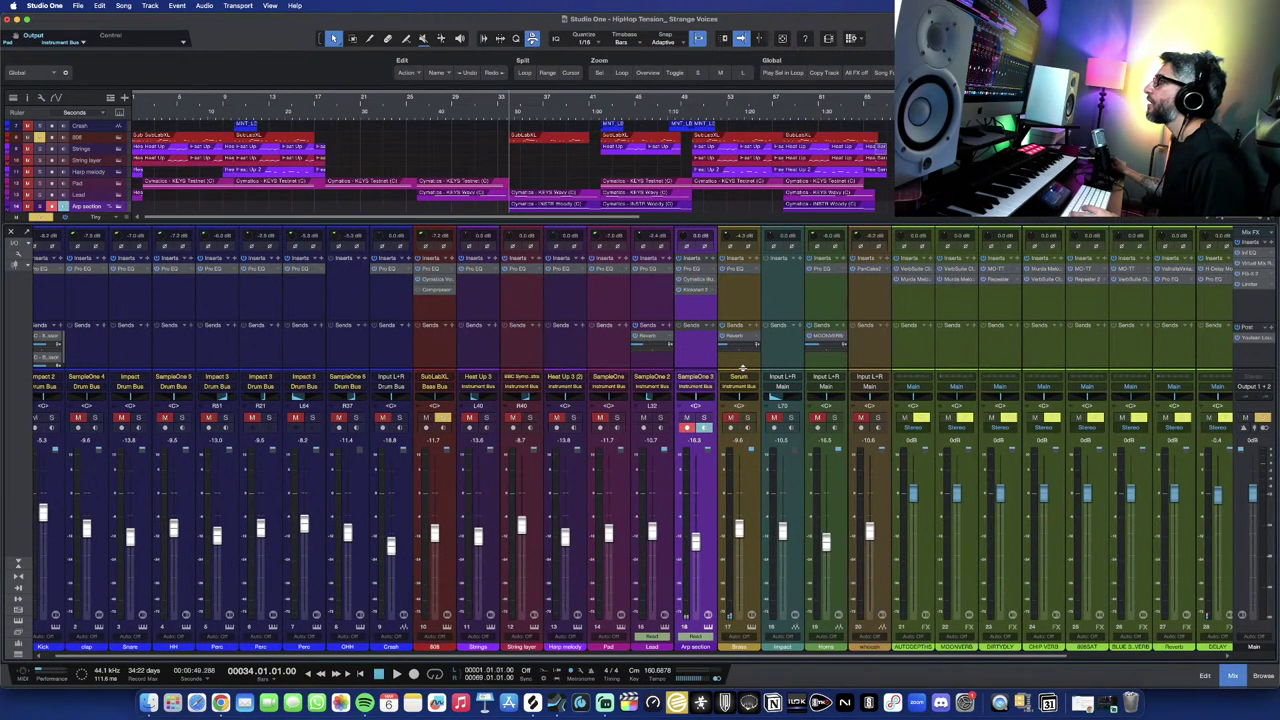
scroll(742, 366, right, 2)
scroll(742, 366, left, 4)
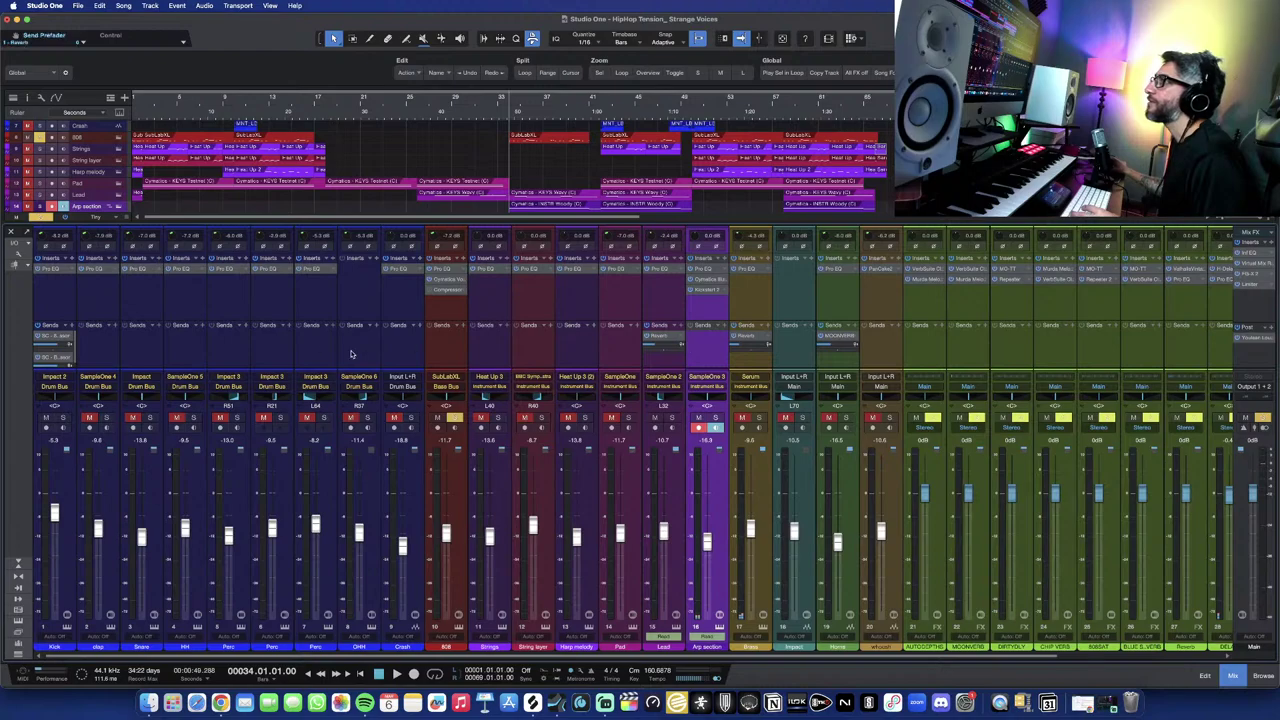
Check Valhalla VintageVerb, then open MOONVERB's VerbSuite Classics (Taj Mahal hall, 7.00 s decay).
double_click(667, 340)
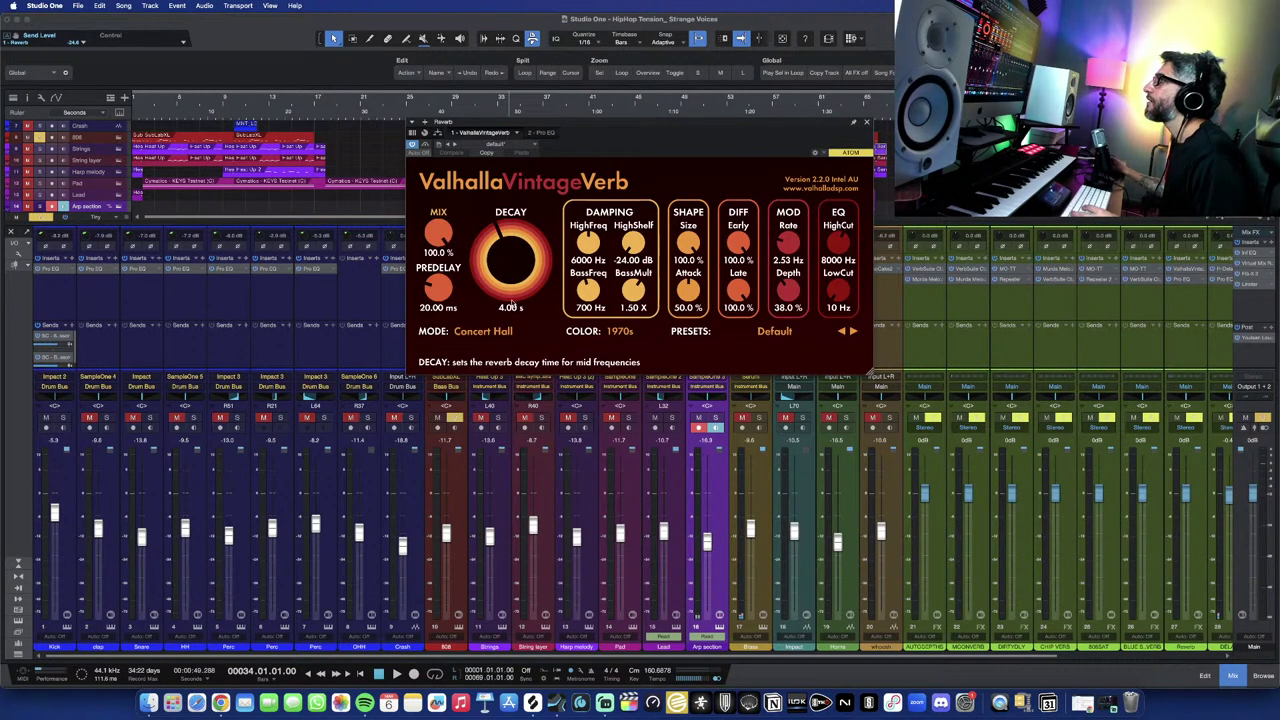
click(868, 122)
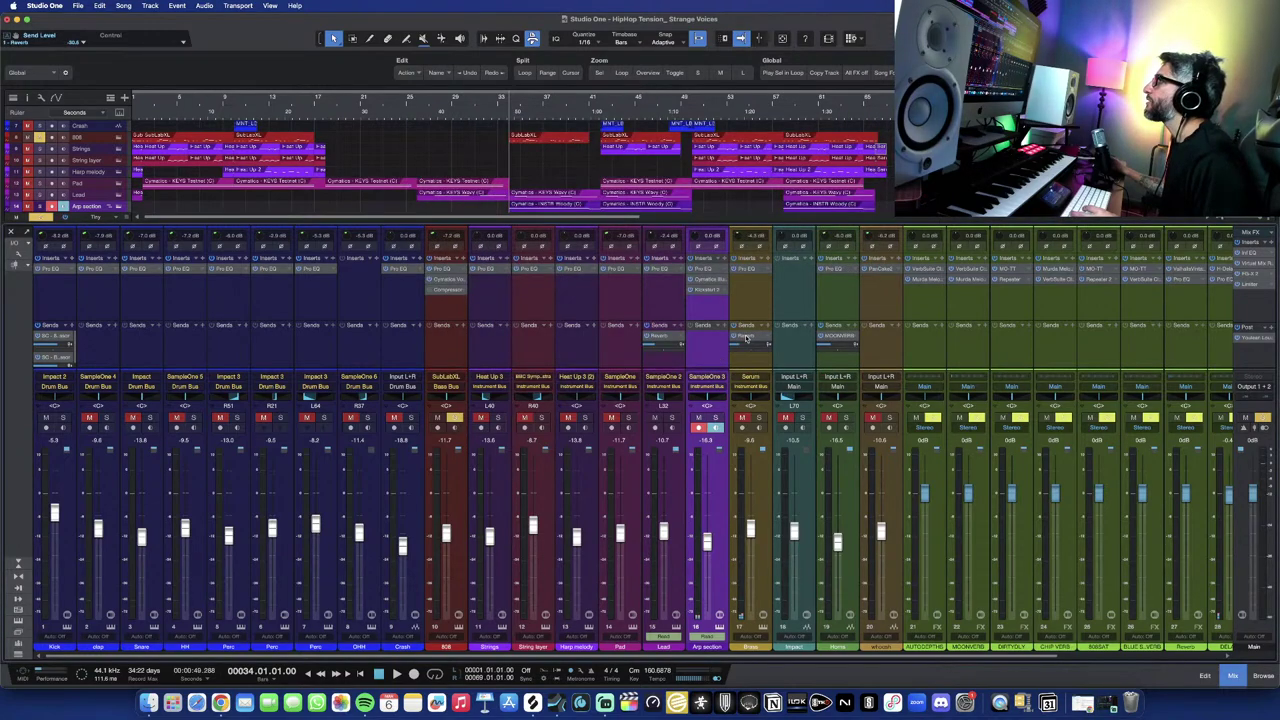
double_click(745, 338)
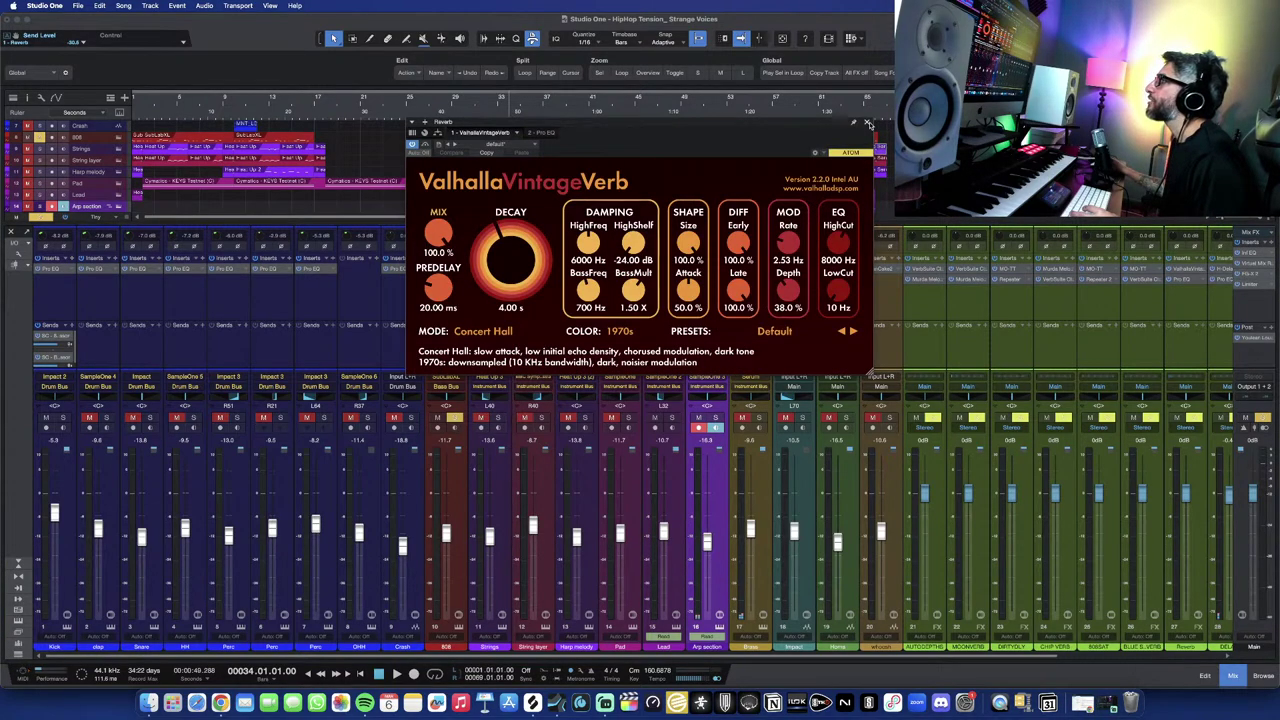
click(868, 122)
double_click(839, 339)
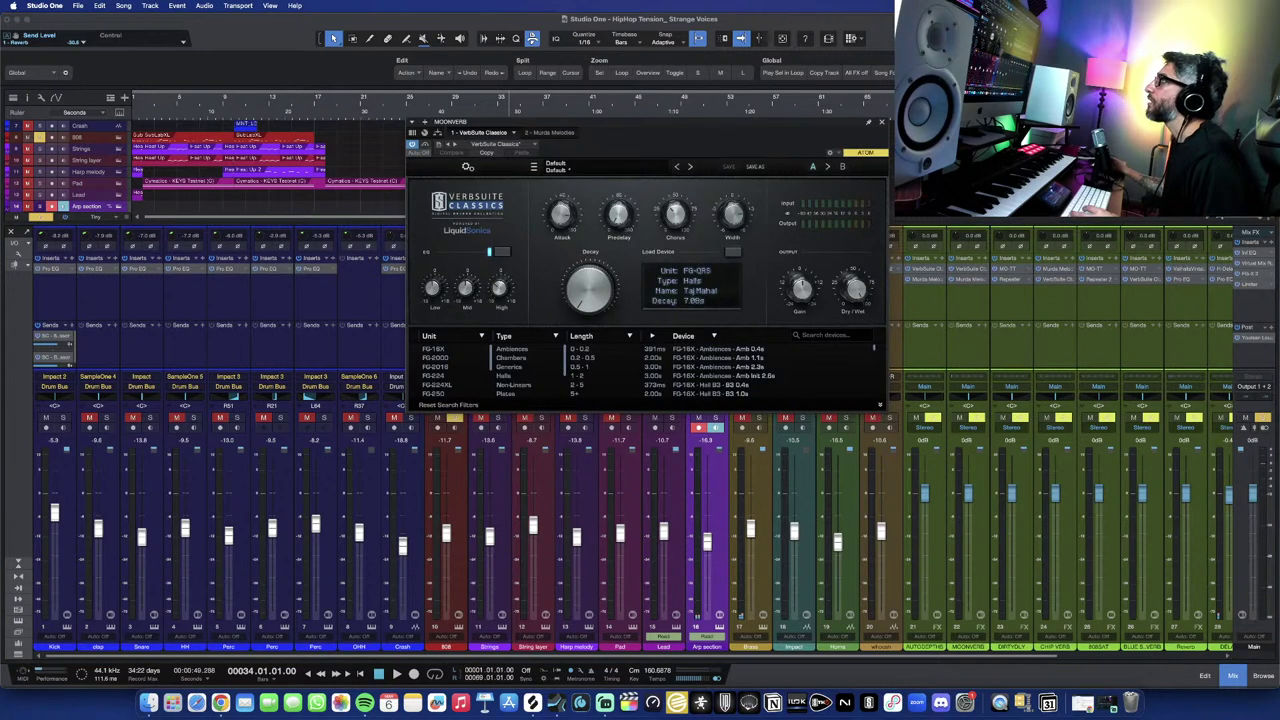
Close the VerbSuite Classics plugin window to show the full mixer.
click(882, 122)
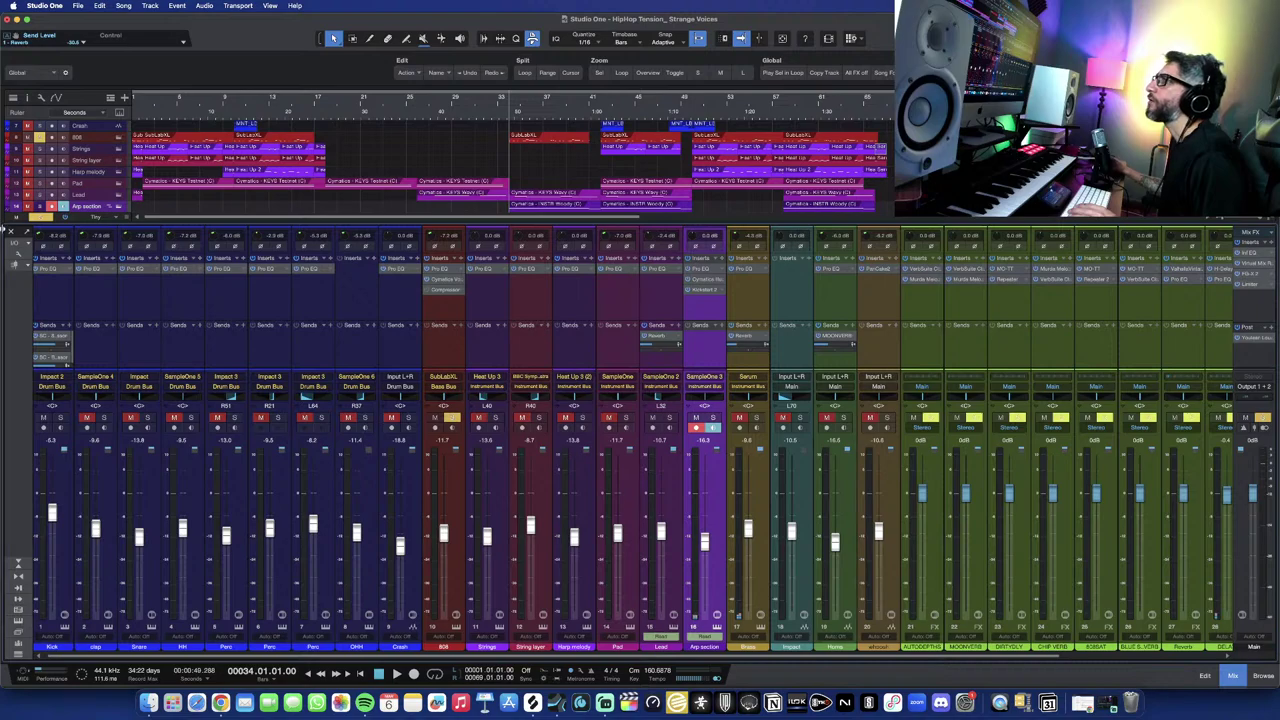
Scroll the mixer right to reveal the Drum, Bass, Instrument and Guitar Bus channels.
scroll(760, 443, right, 5)
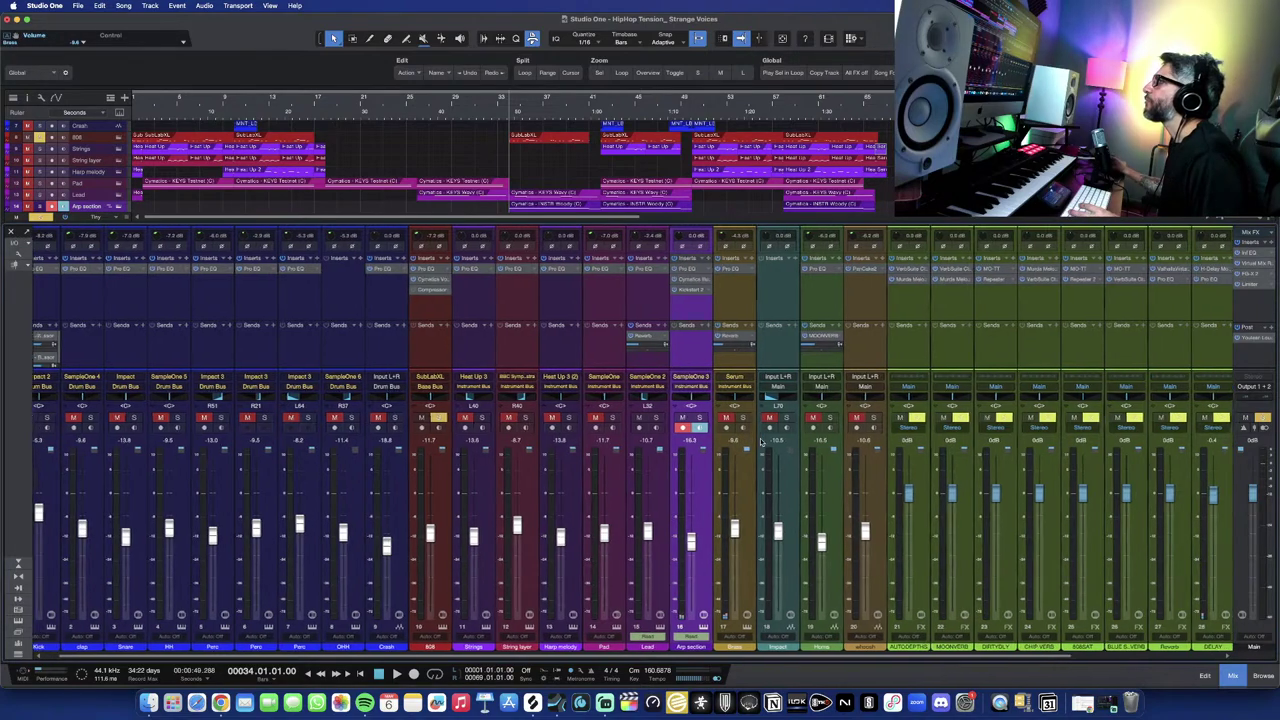
scroll(760, 443, left, 3)
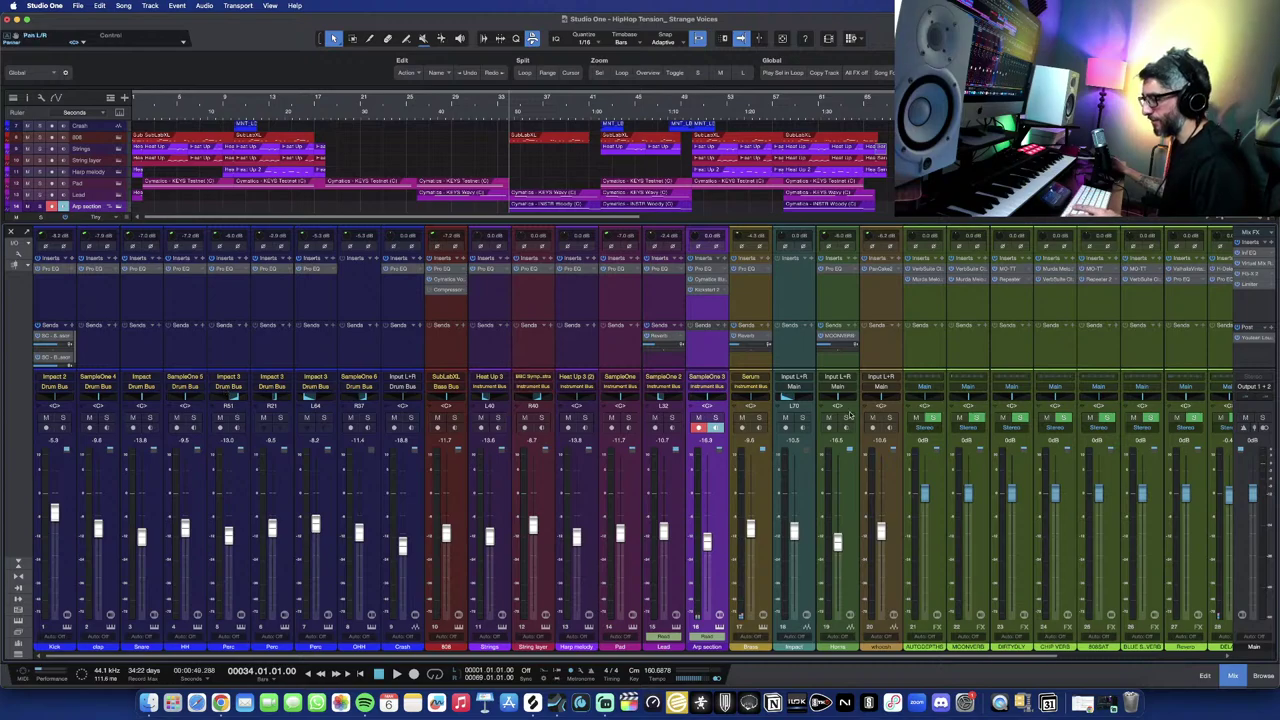
scroll(947, 397, right, 8)
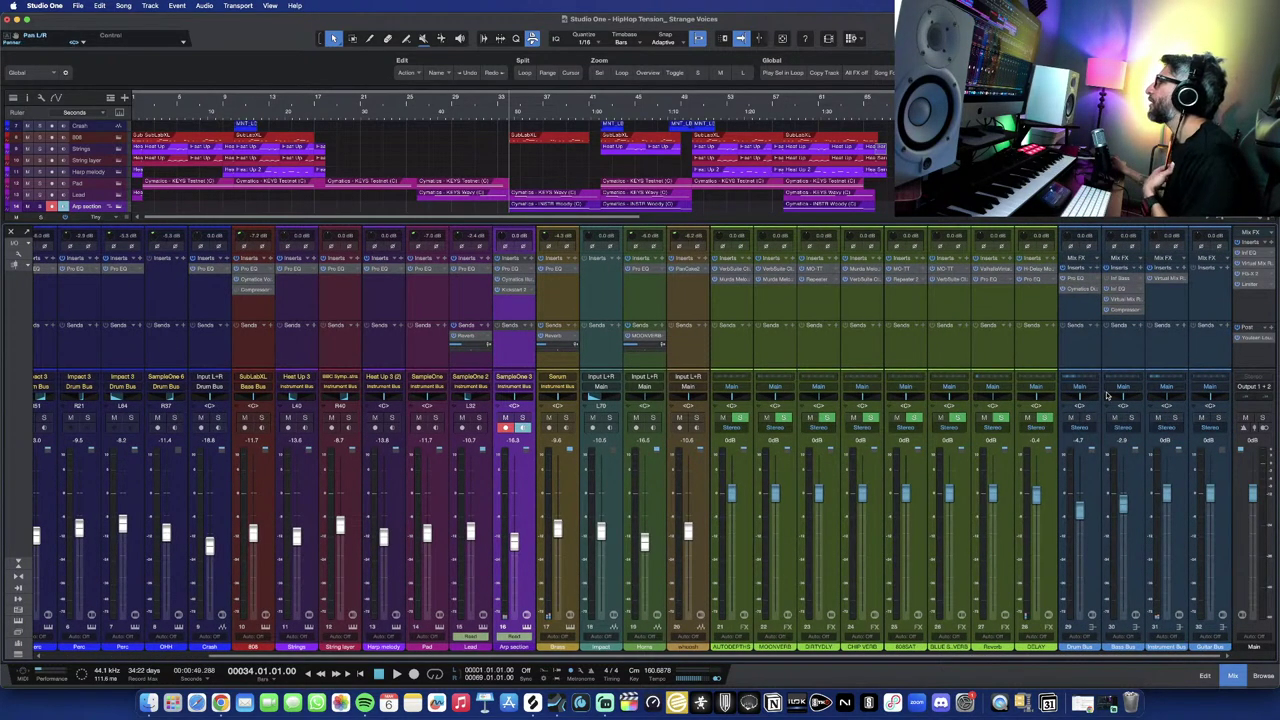
Check the Drum Bus Pro EQ³, open its Diablo (DRUM BUS - Add Body) expanded, and play.
click(1079, 281)
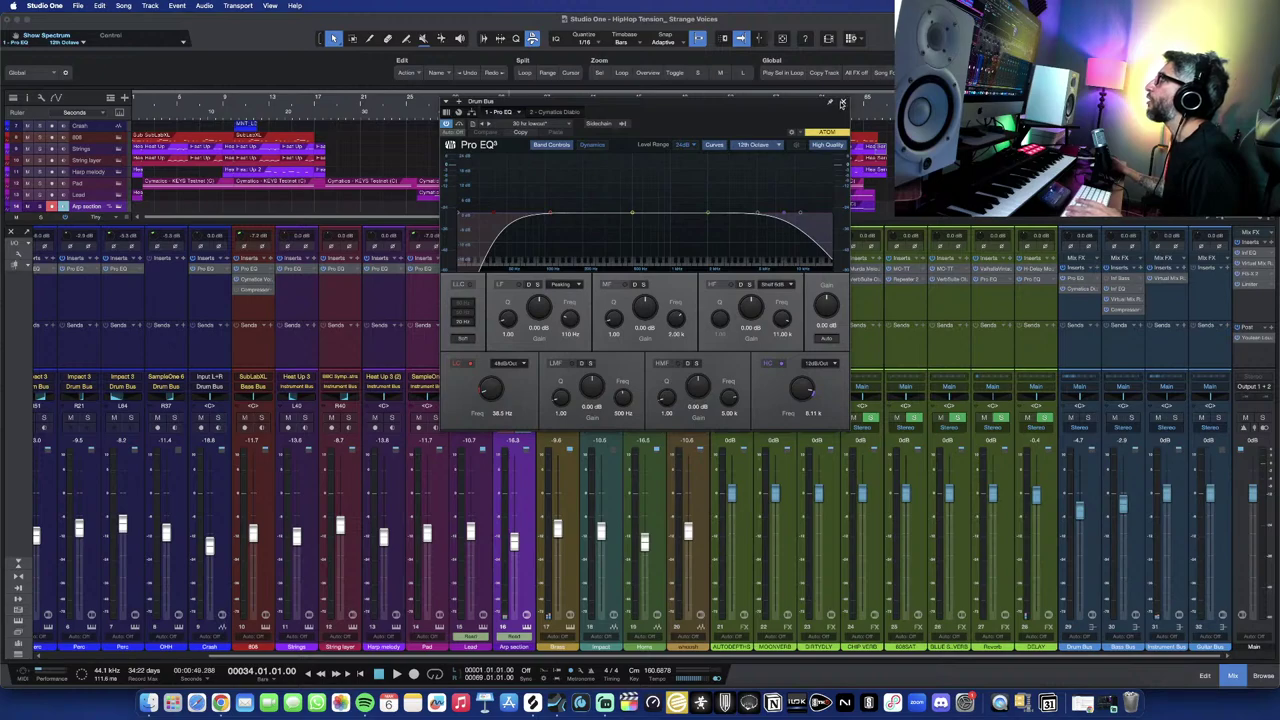
click(843, 102)
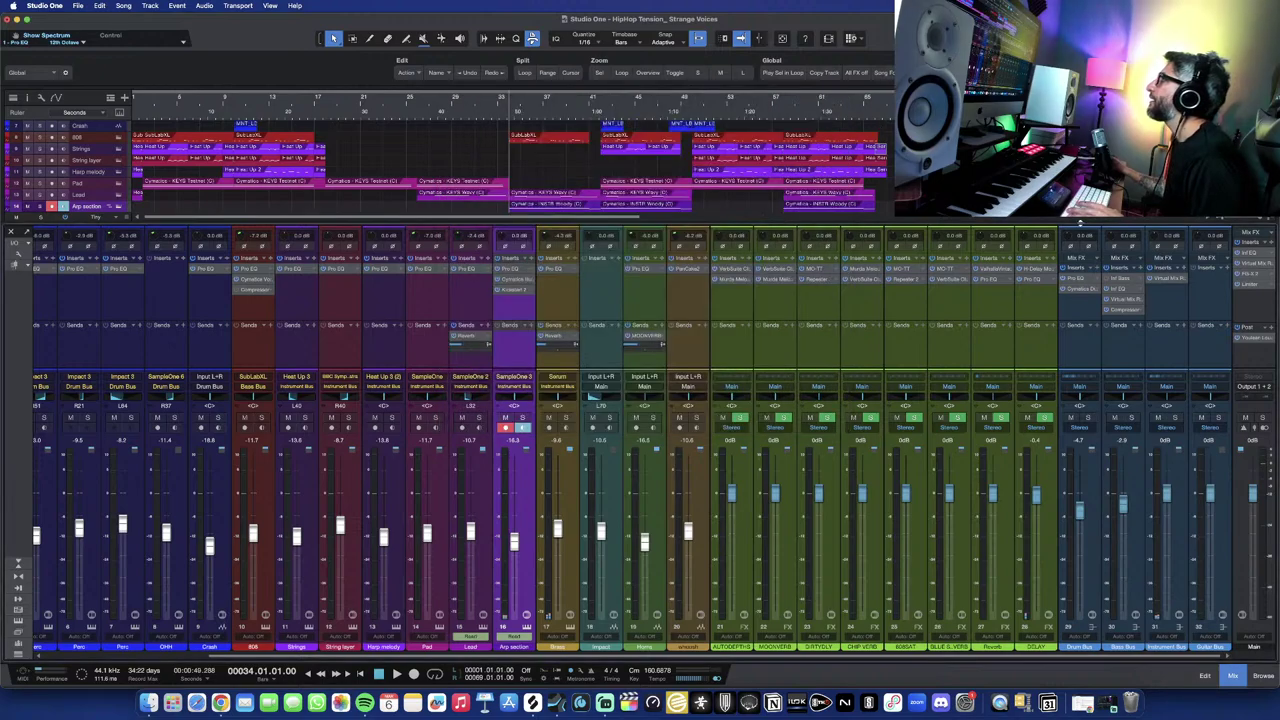
click(1078, 289)
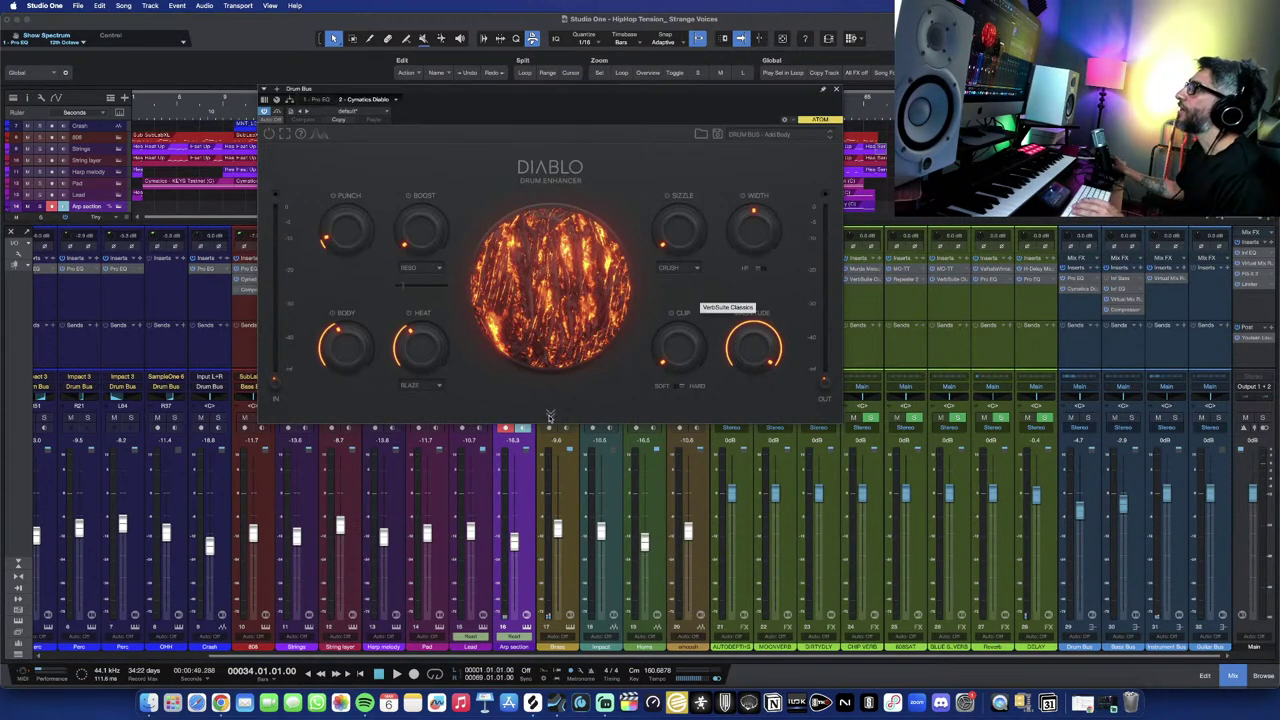
click(550, 414)
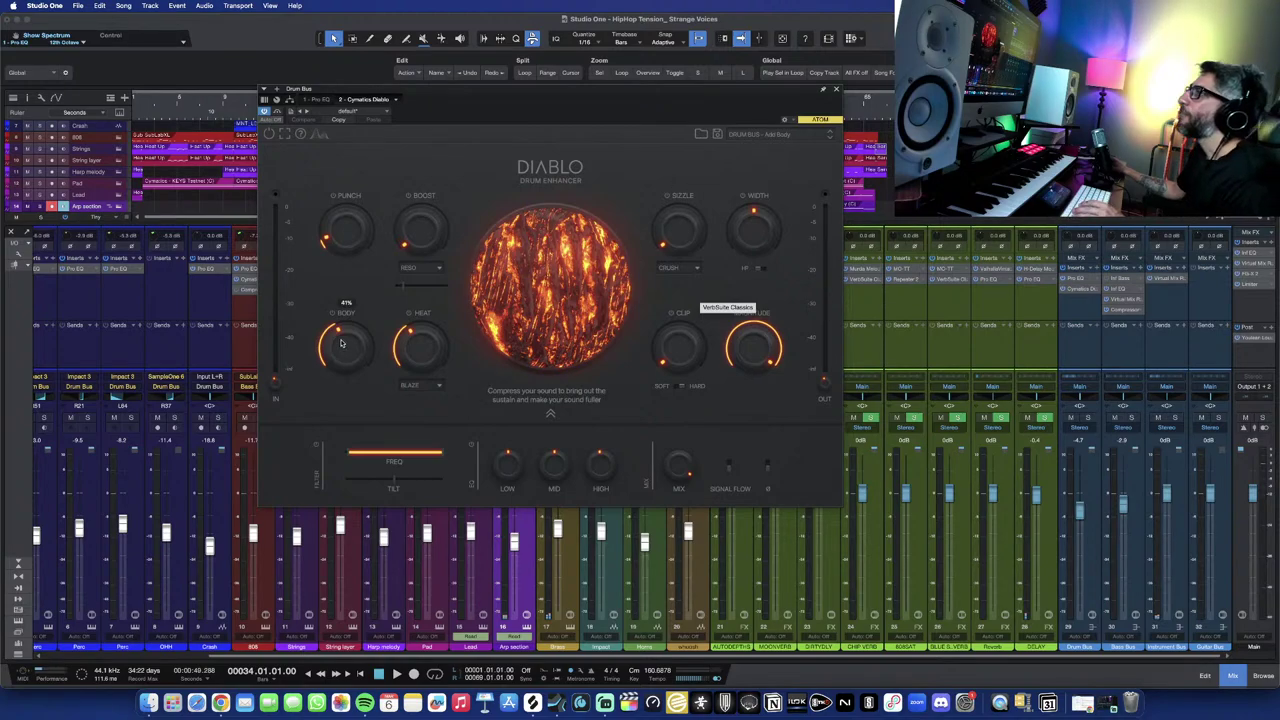
mouse_move(341, 237)
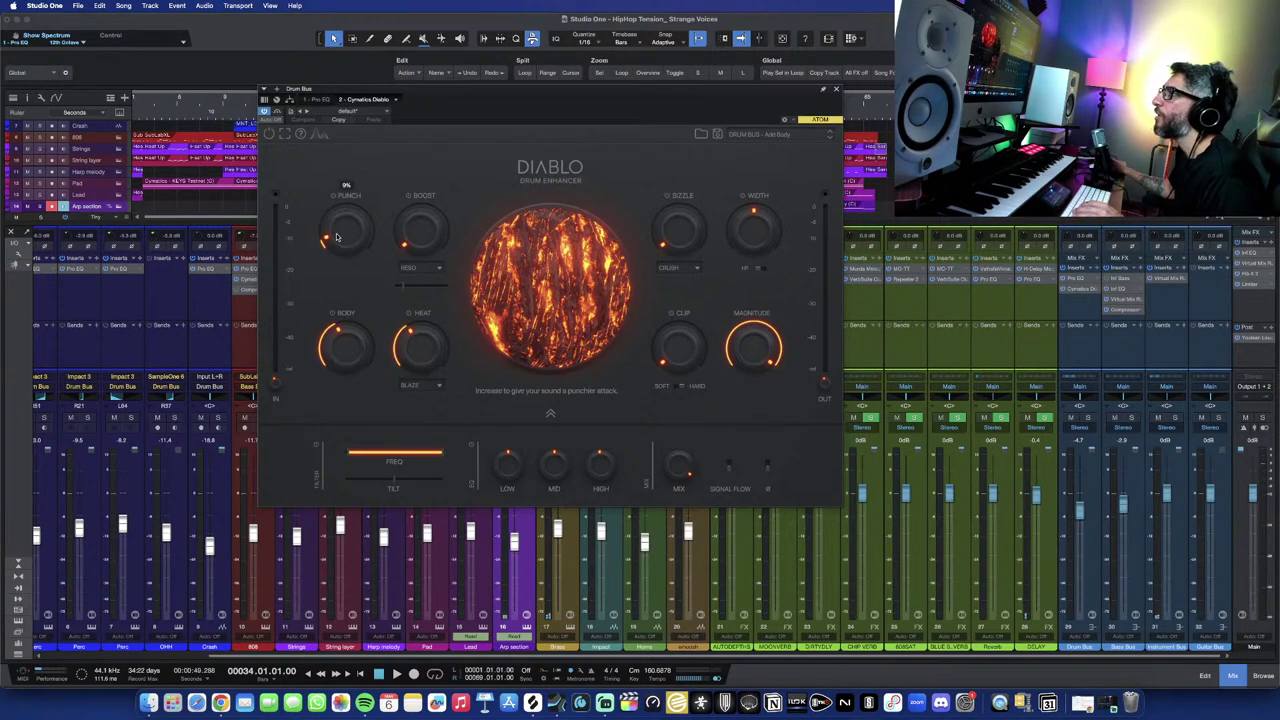
mouse_move(503, 466)
mouse_move(561, 466)
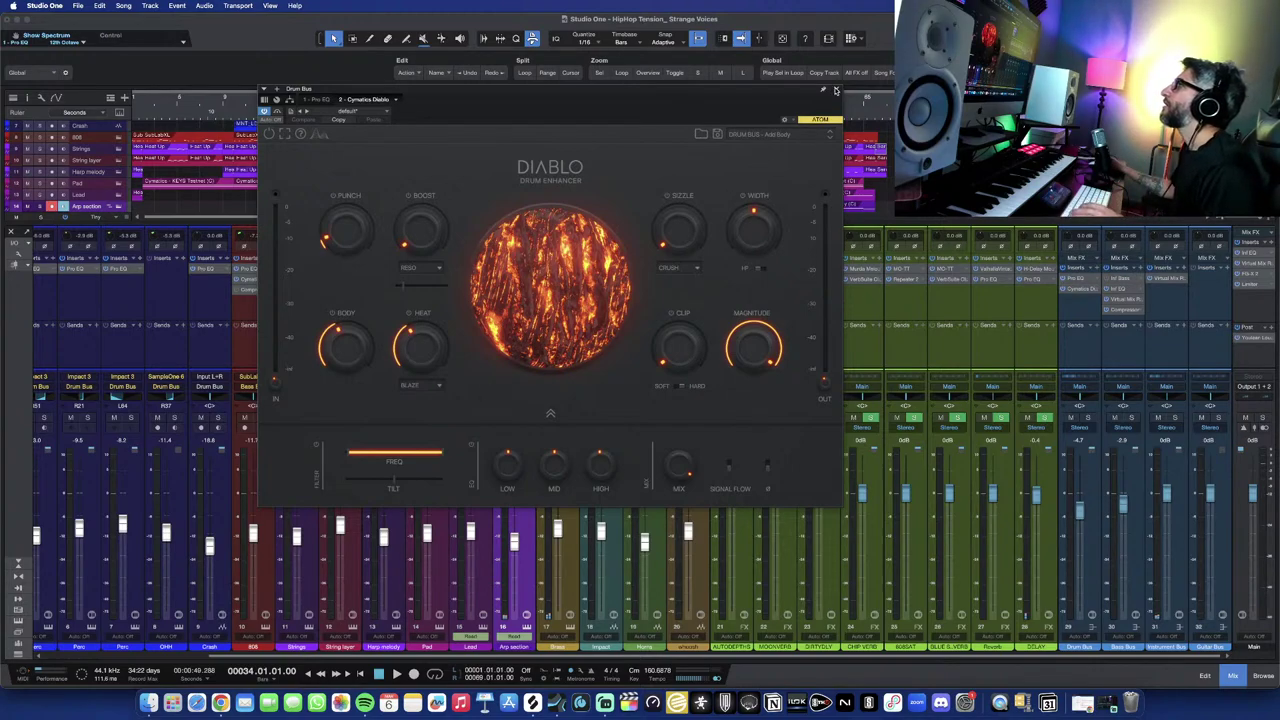
key(space)
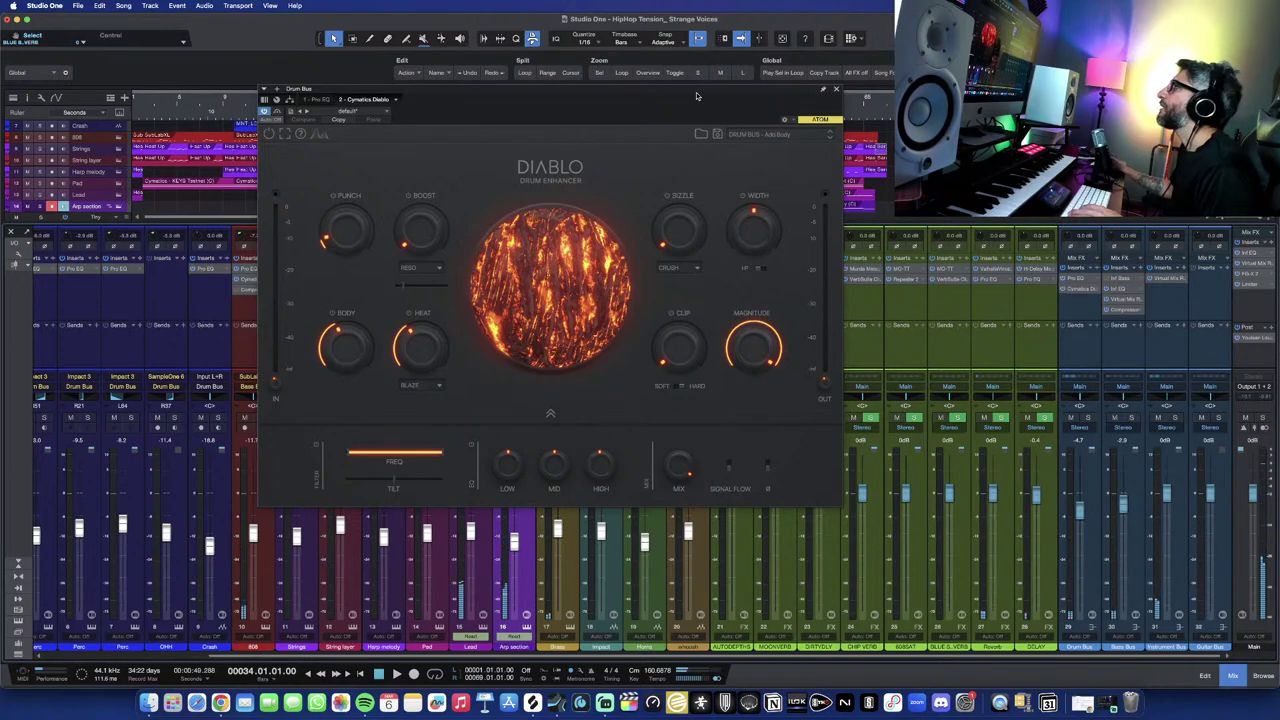
Move the Diablo window down and solo the drum tracks Kick through Crash, excluding 808.
drag(690, 88, 636, 200)
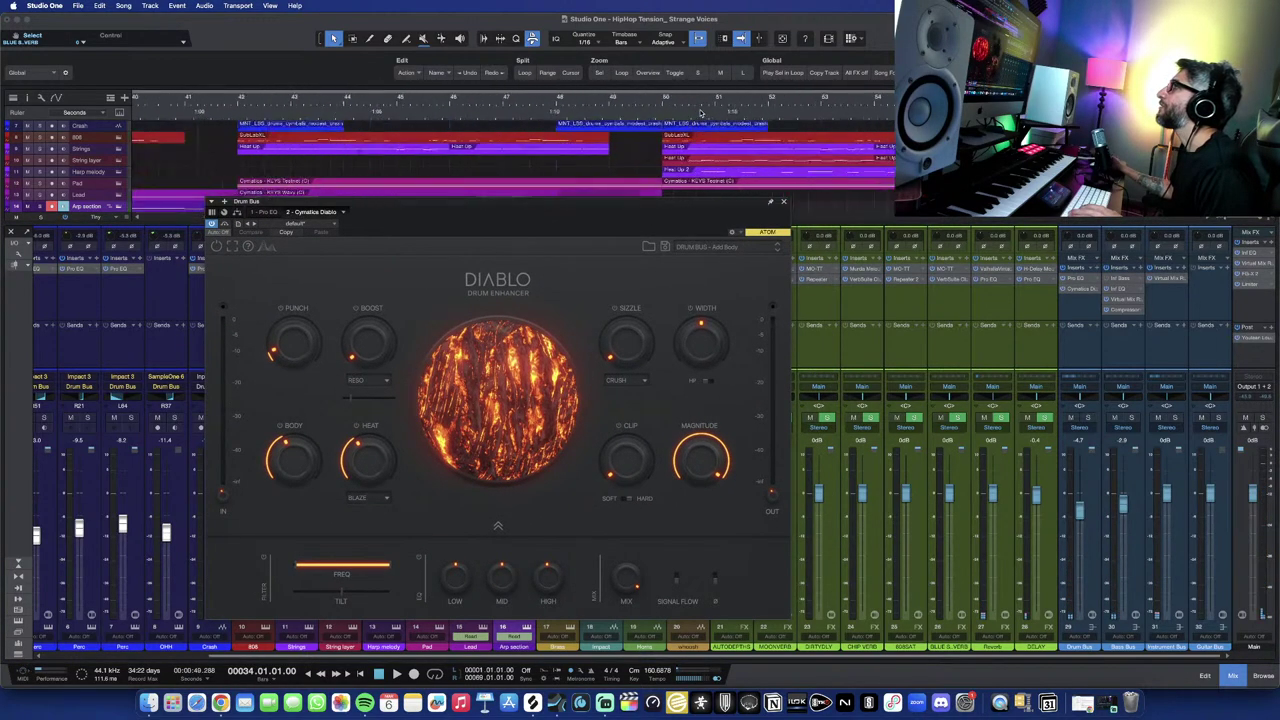
scroll(600, 140, down, 5)
scroll(436, 140, up, 5)
drag(38, 124, 38, 204)
click(38, 205)
Audition the soloed drums from bar 49, then close the Diablo window.
click(352, 104)
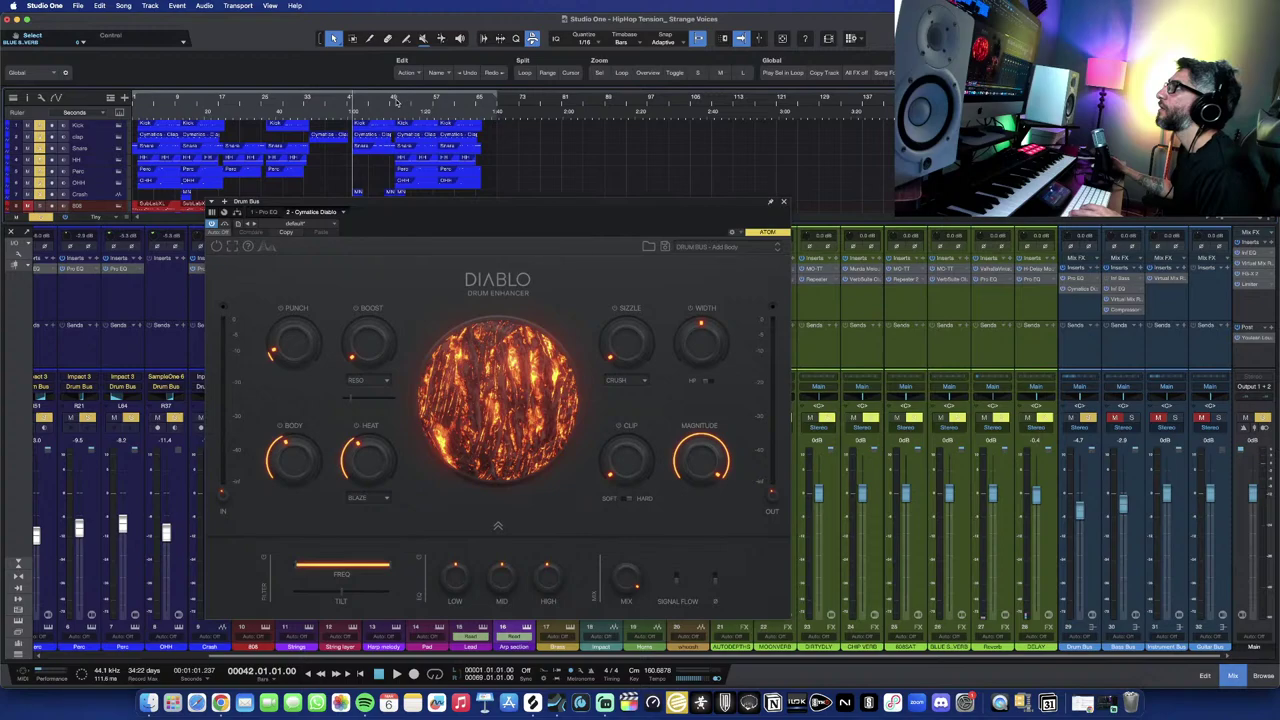
click(395, 101)
key(space)
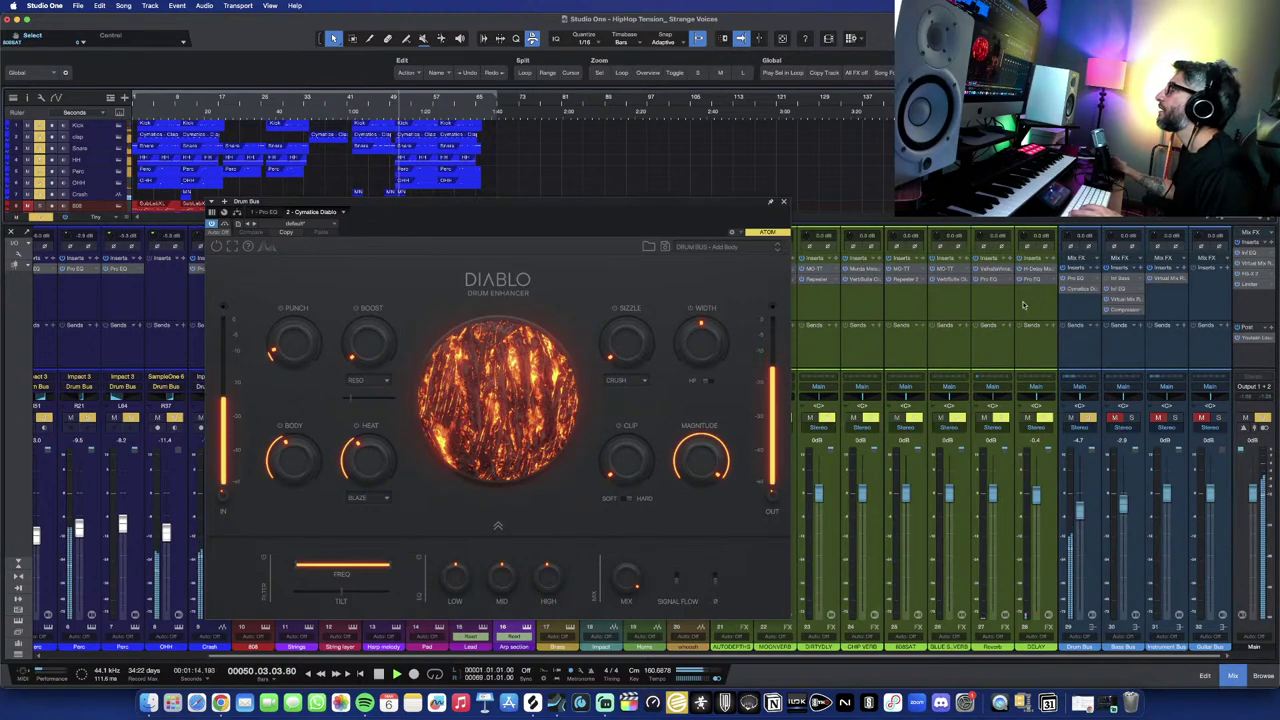
key(space)
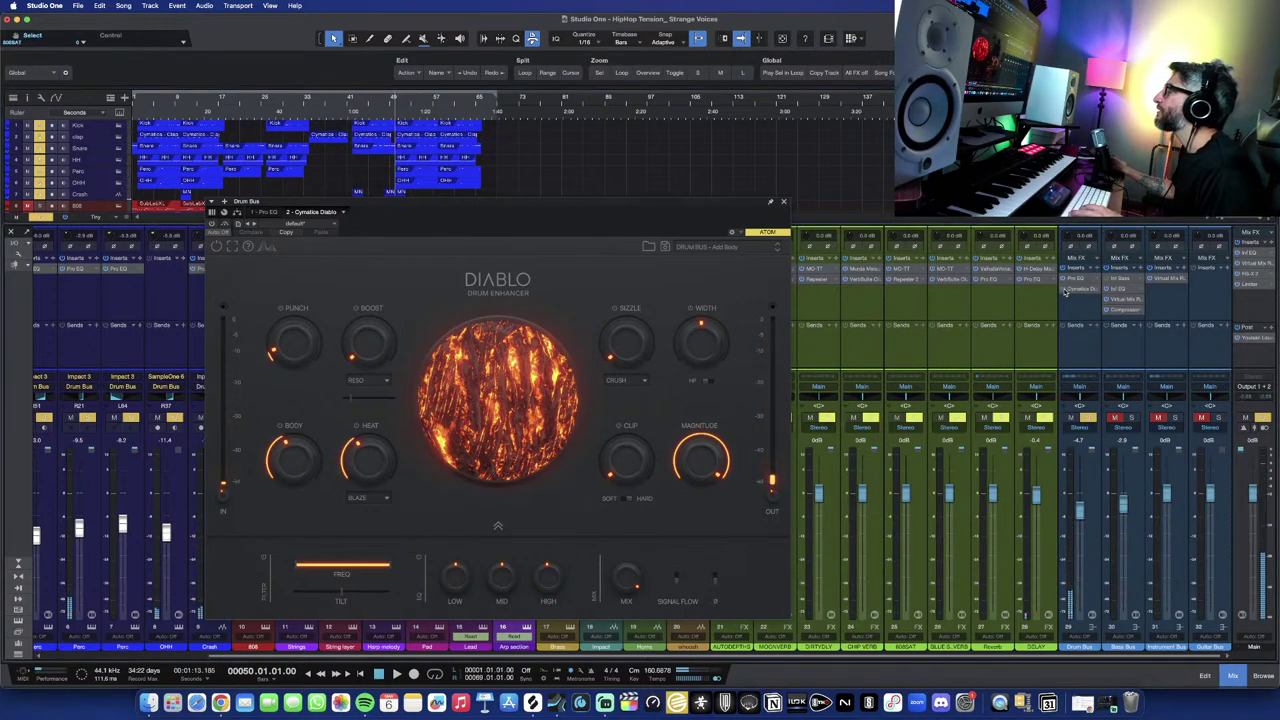
key(space)
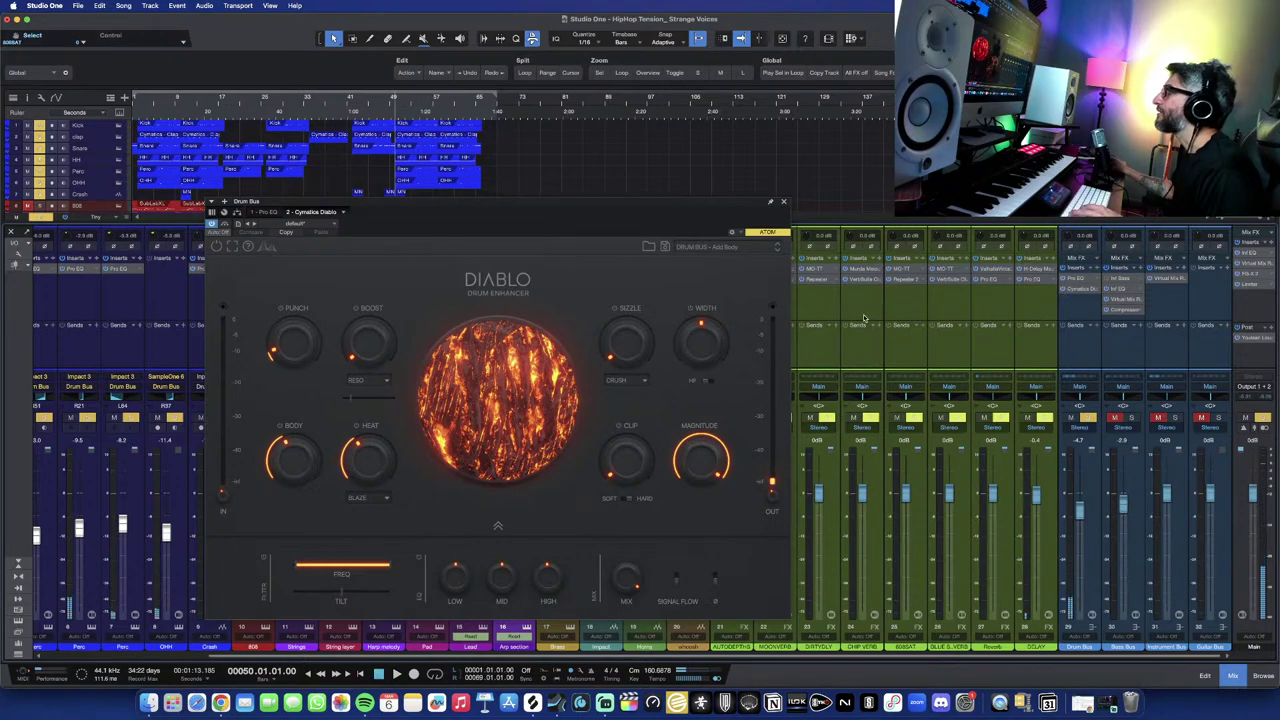
key(space)
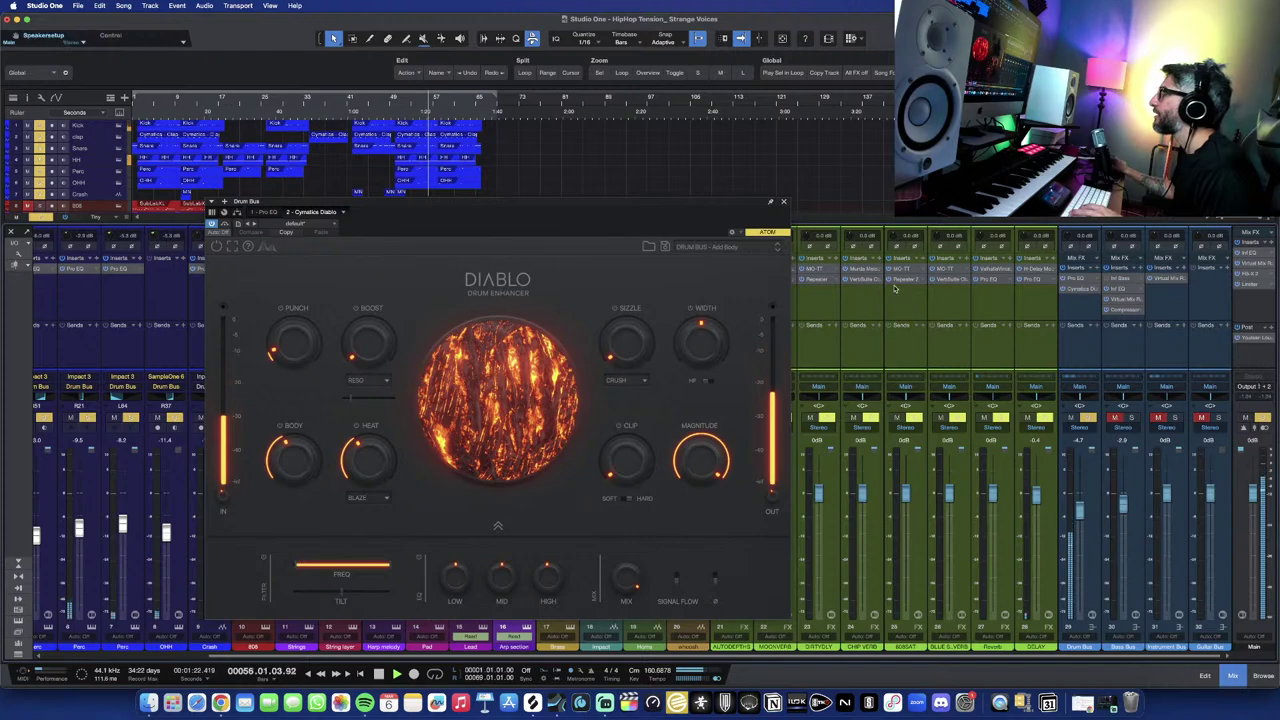
click(783, 201)
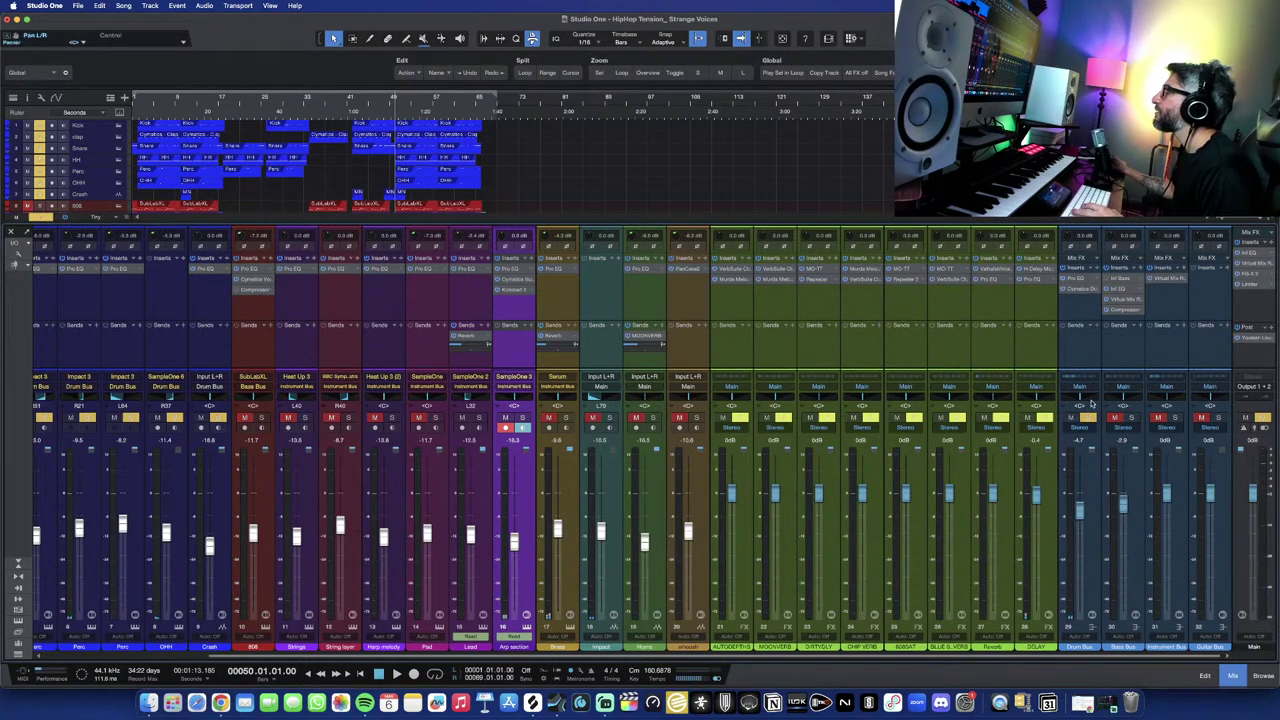
Unmute the Bass Bus, clear the Drum Bus solo, and solo the Bass Bus alone.
click(1114, 417)
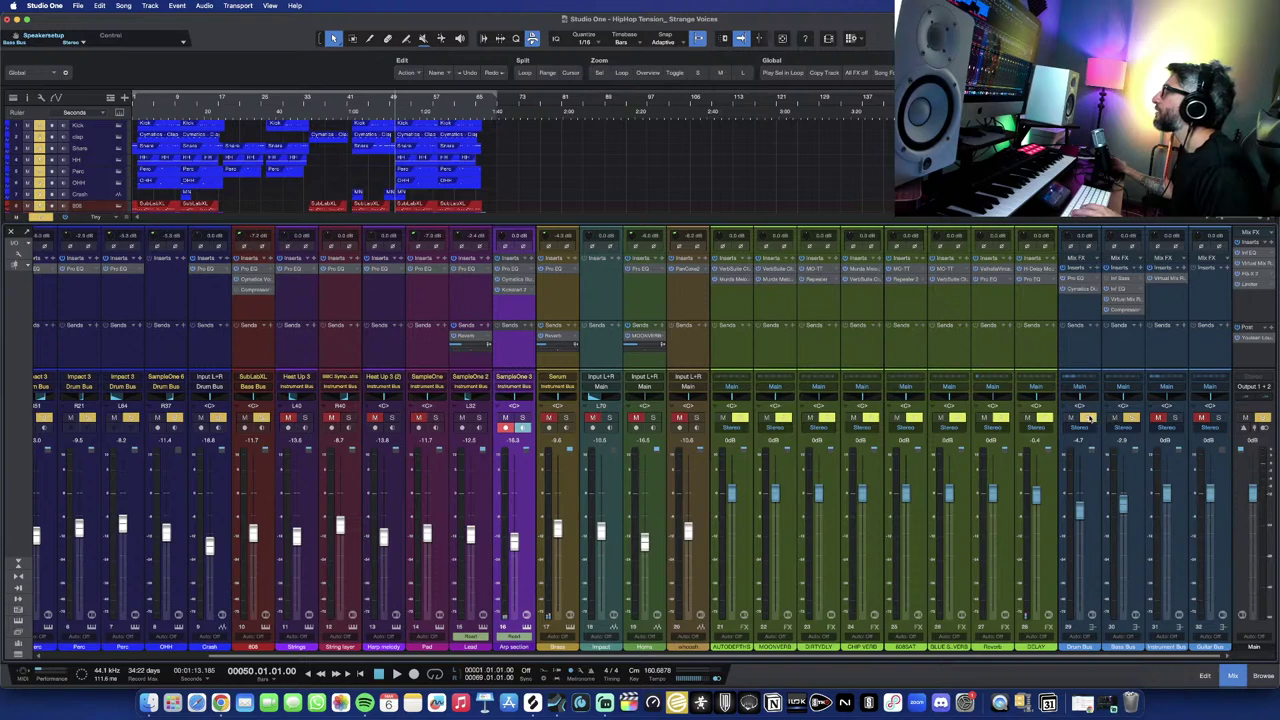
click(1091, 417)
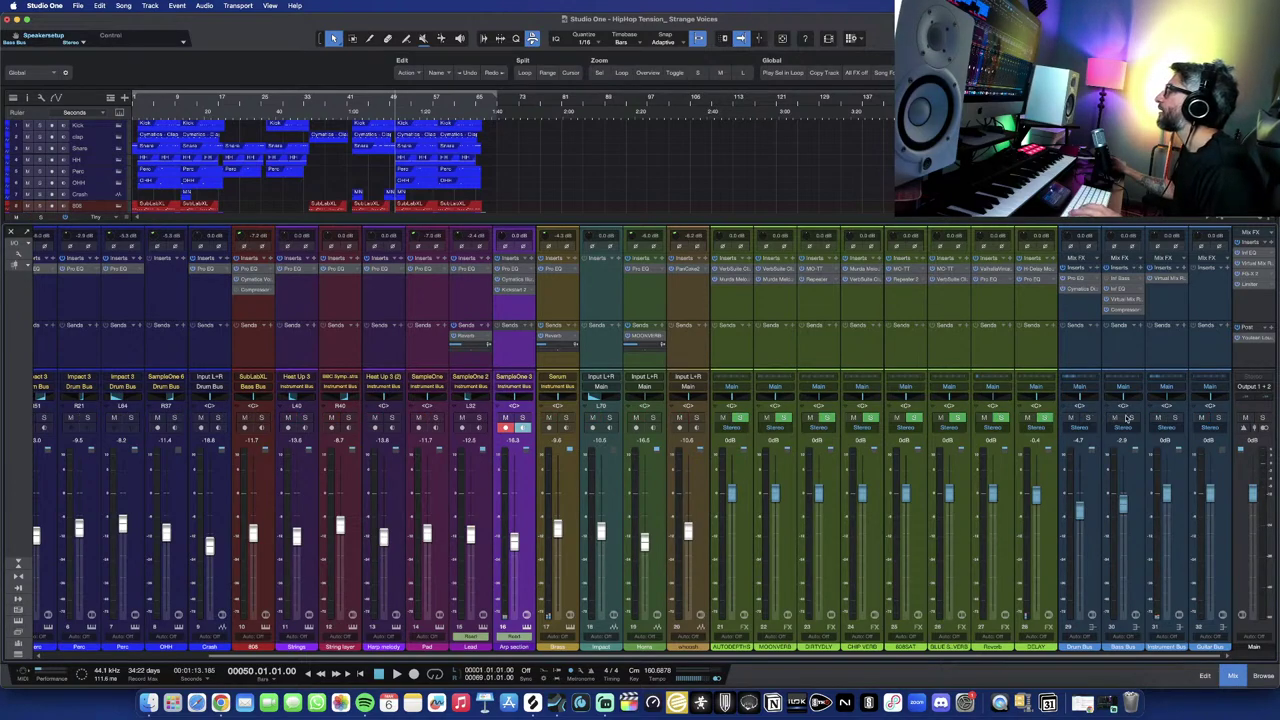
click(1133, 417)
click(1133, 417)
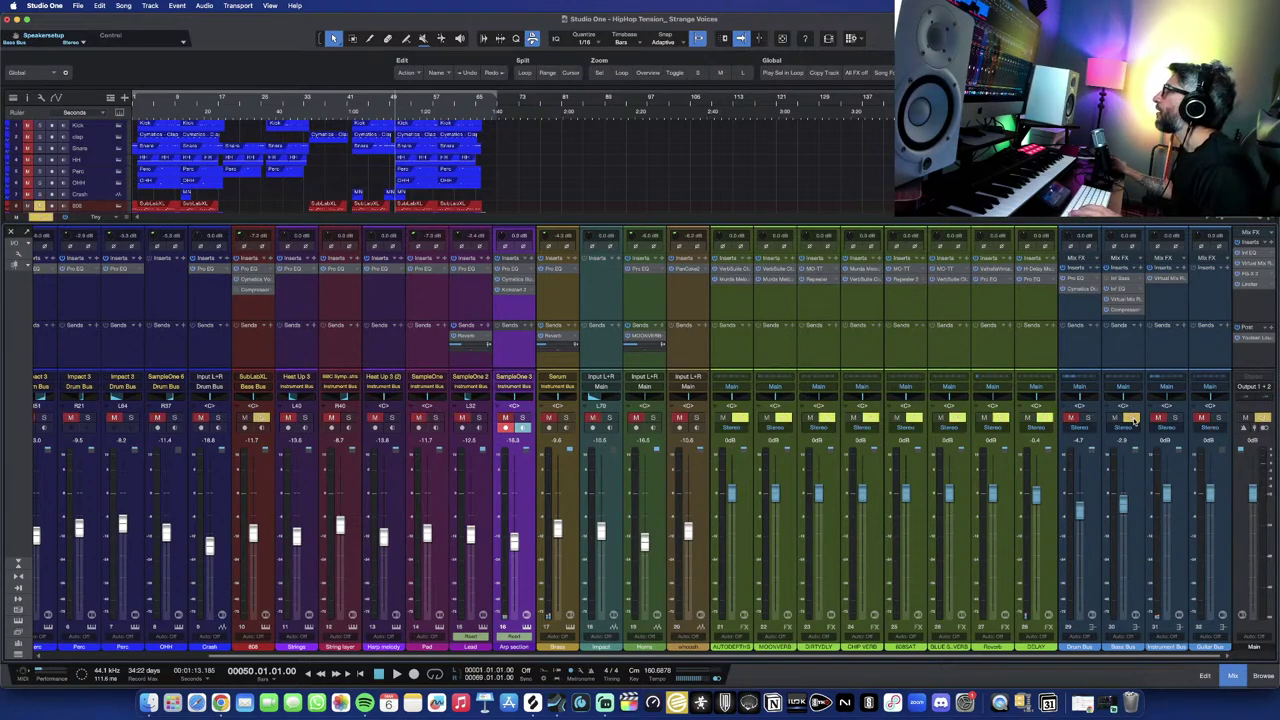
Review the Bass Bus Infinity EQ, Virtual Mix Rack and Compressor during playback.
click(1122, 268)
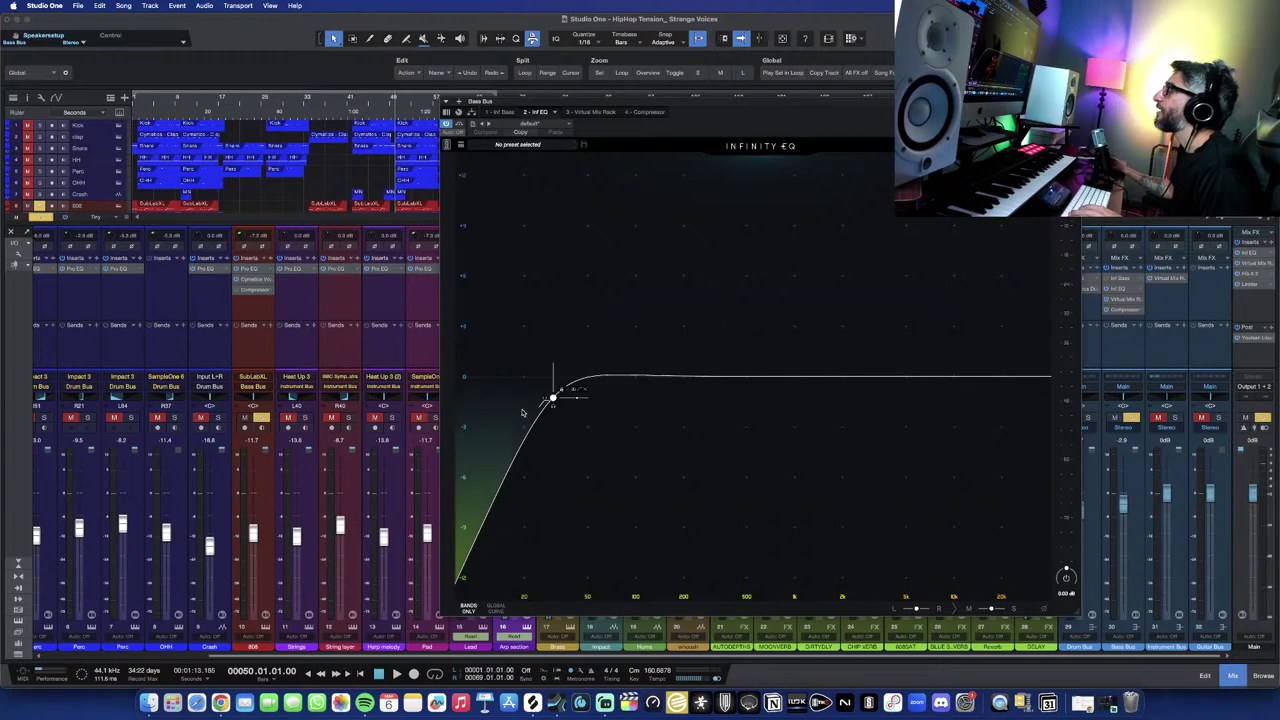
click(1122, 268)
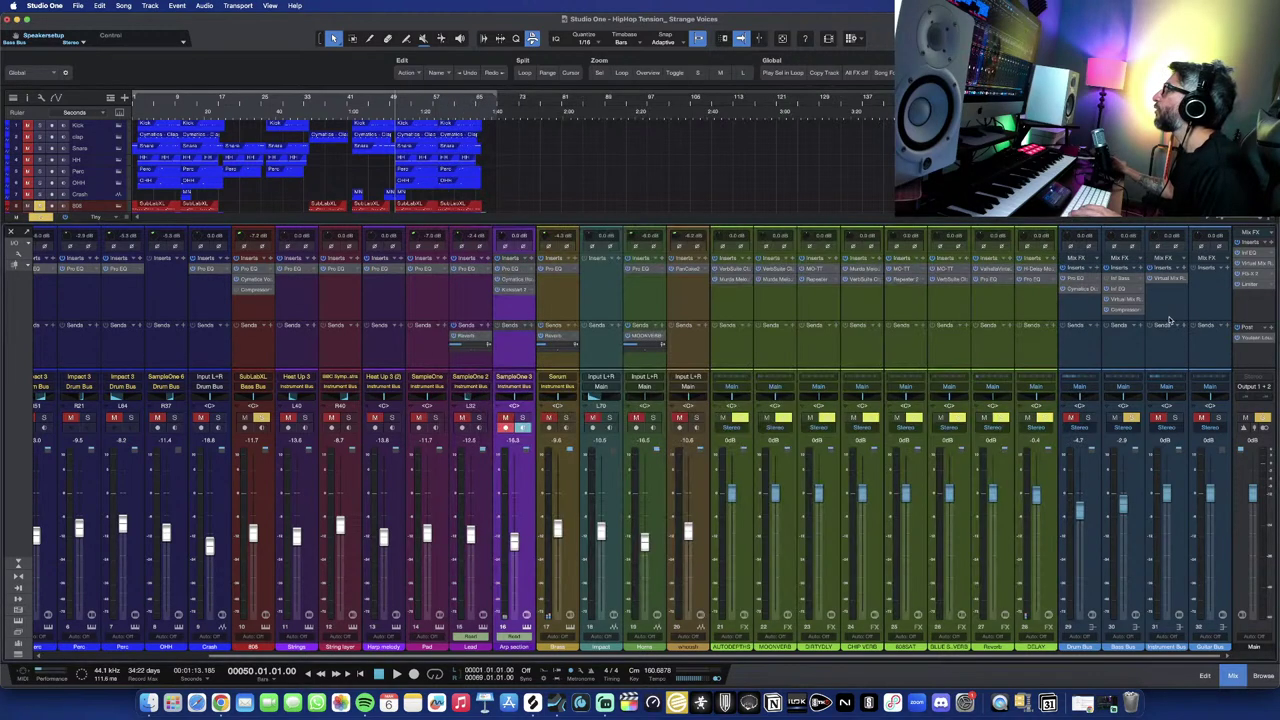
click(1122, 299)
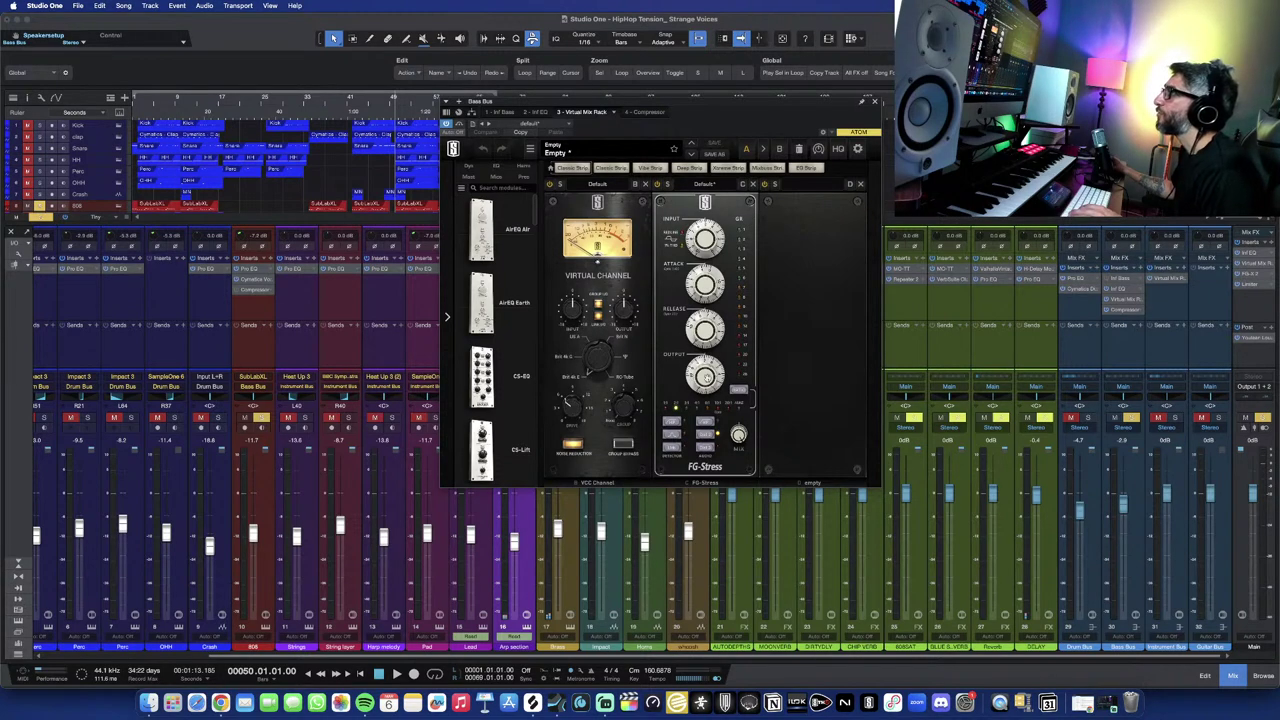
key(space)
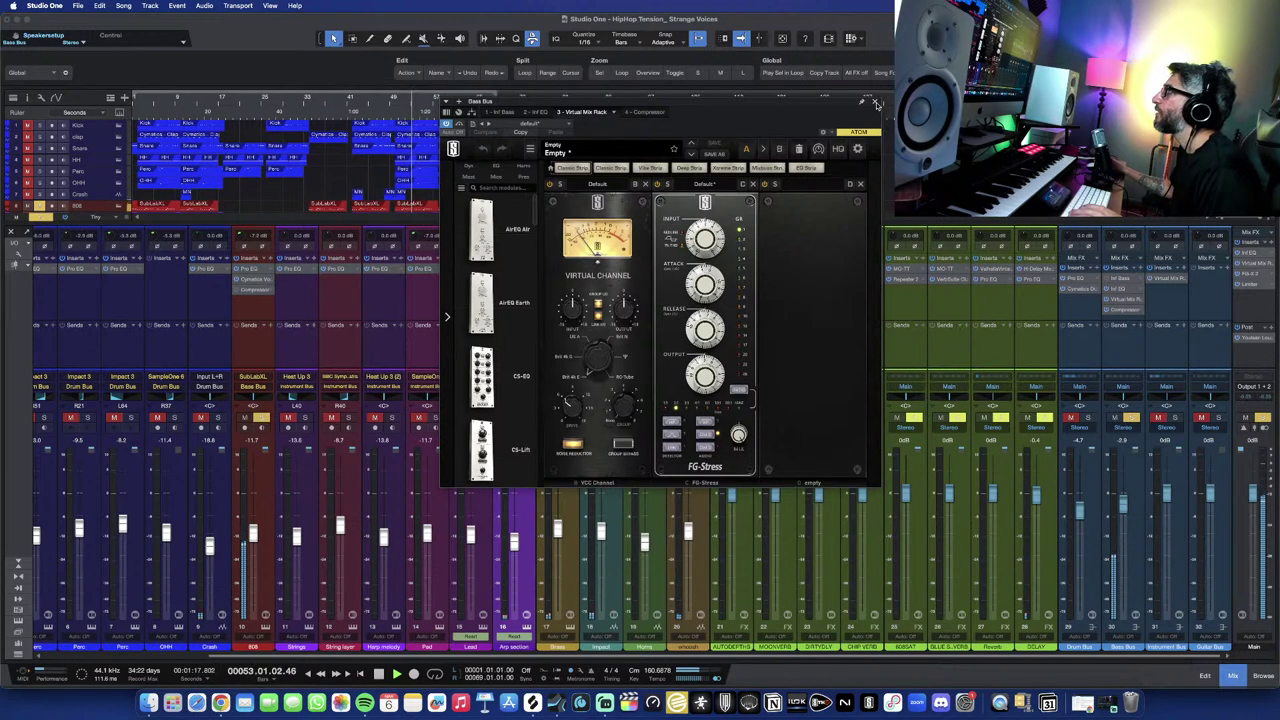
click(1125, 311)
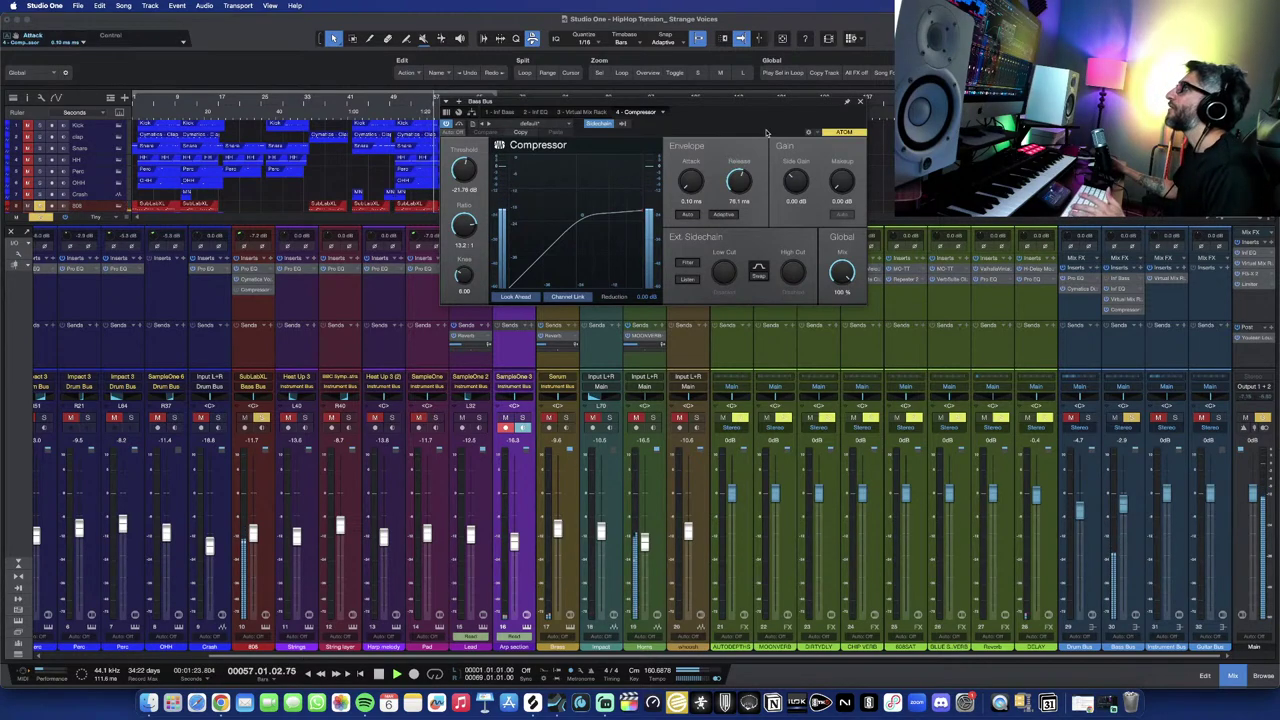
click(861, 103)
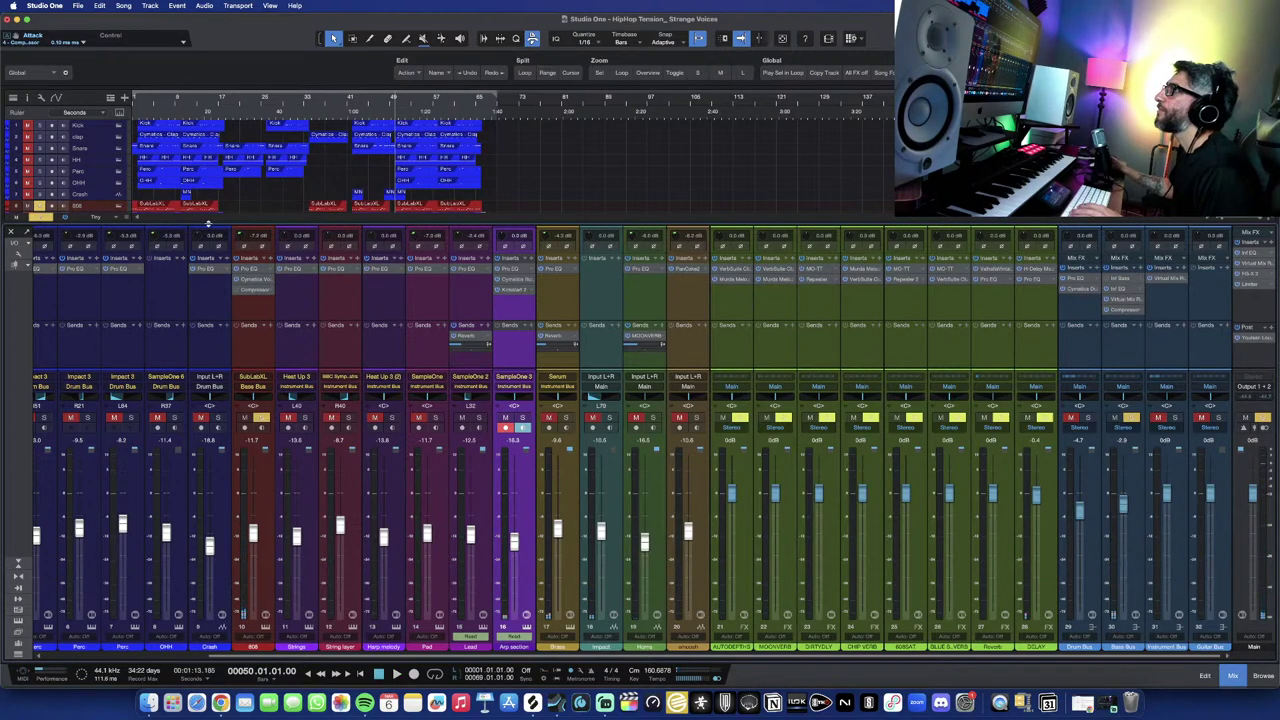
Clear the Bass Bus solo, select Strings, and open the Instrument Bus Virtual Mix Rack.
click(1166, 400)
click(1157, 417)
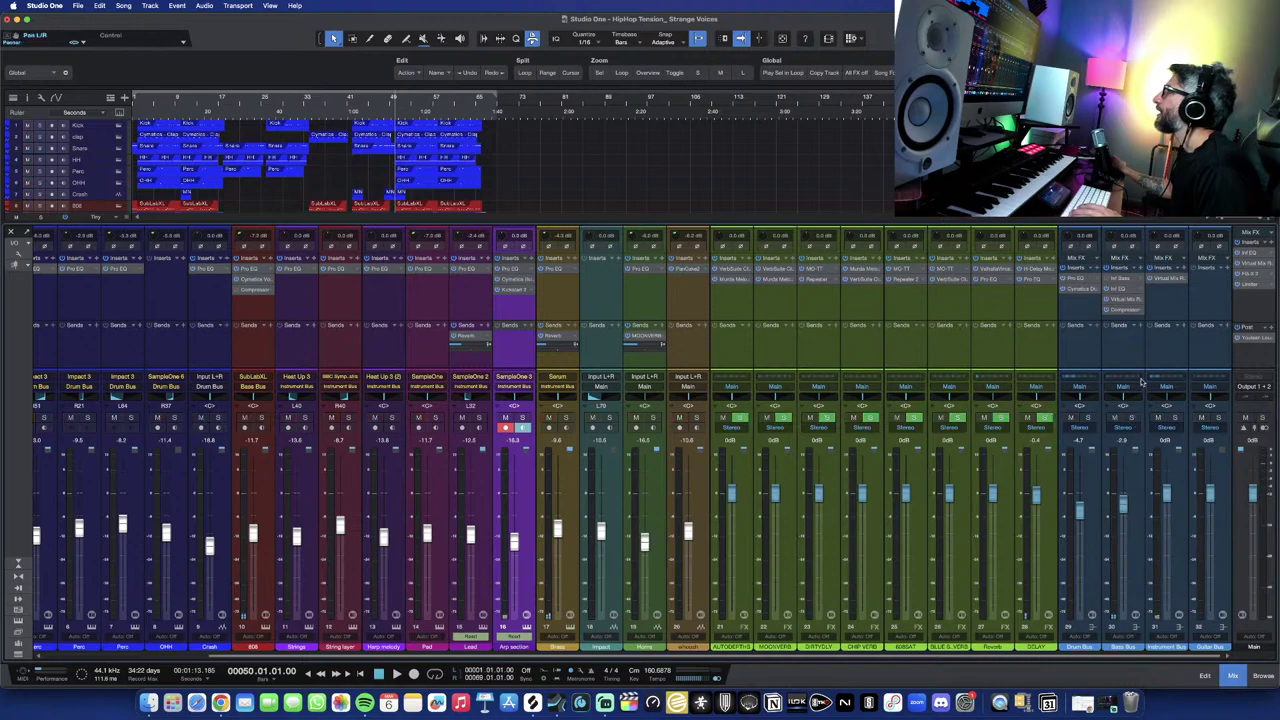
click(310, 470)
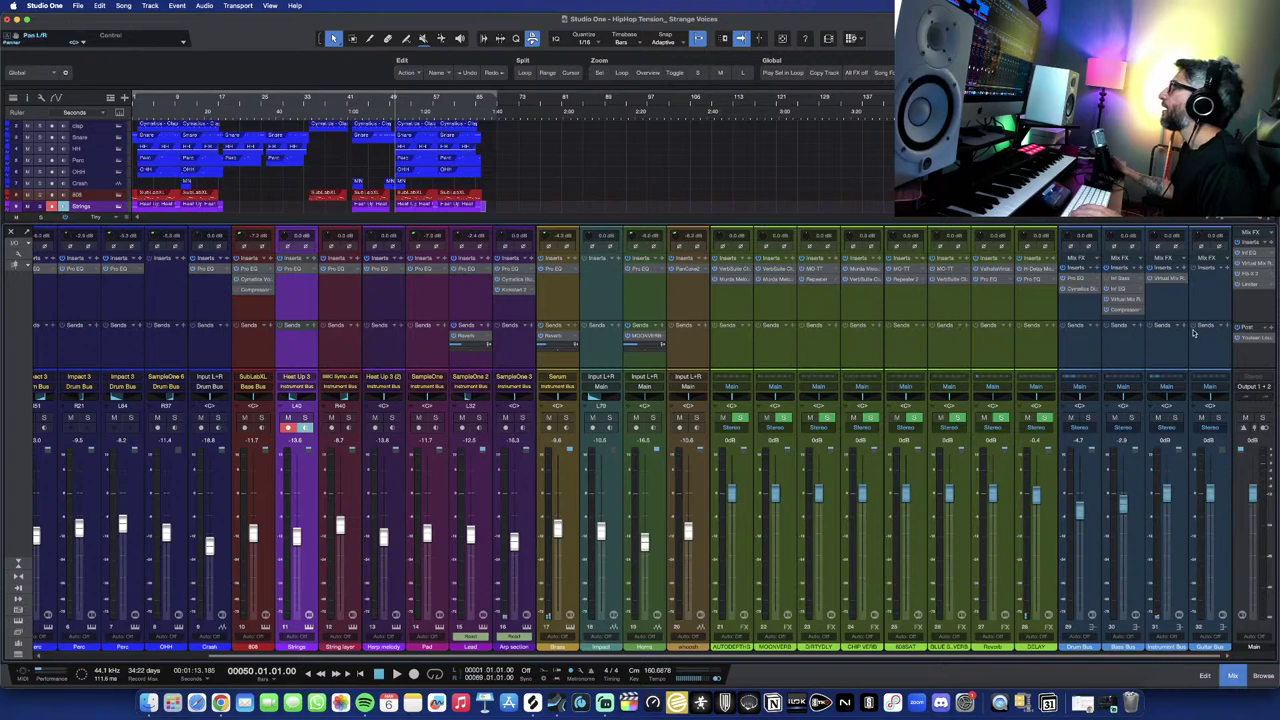
click(1163, 281)
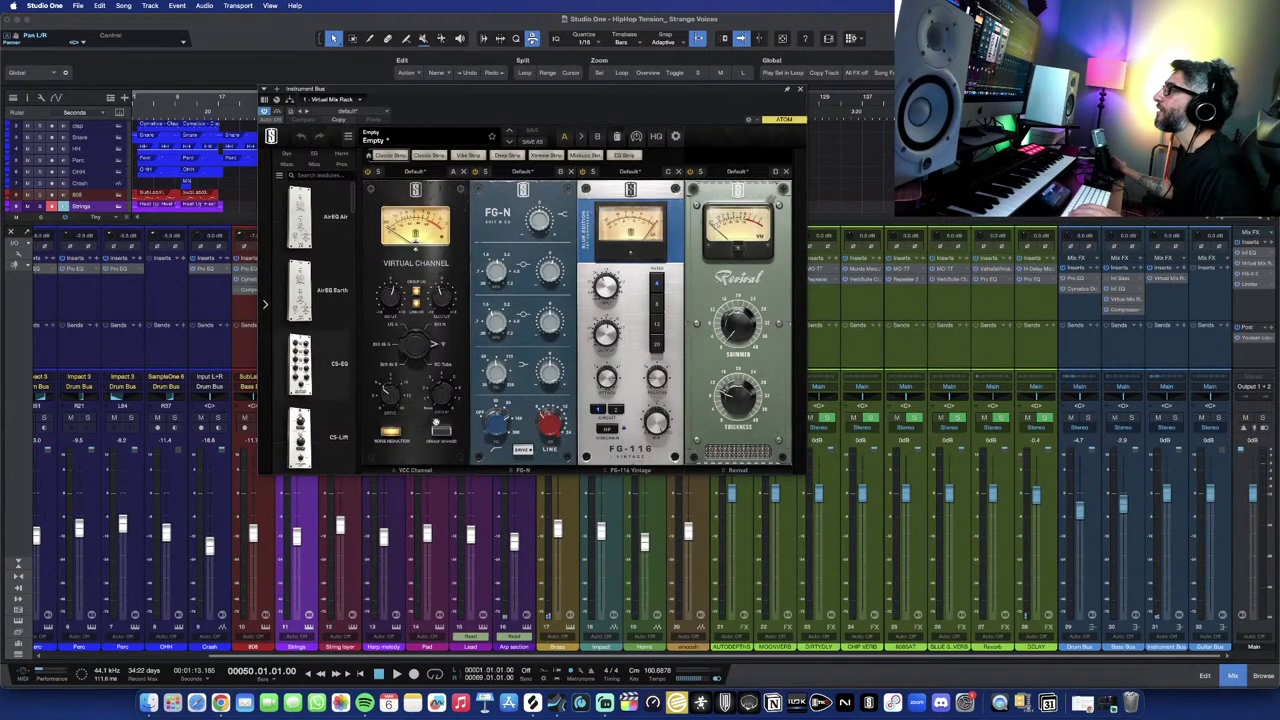
drag(712, 94, 646, 119)
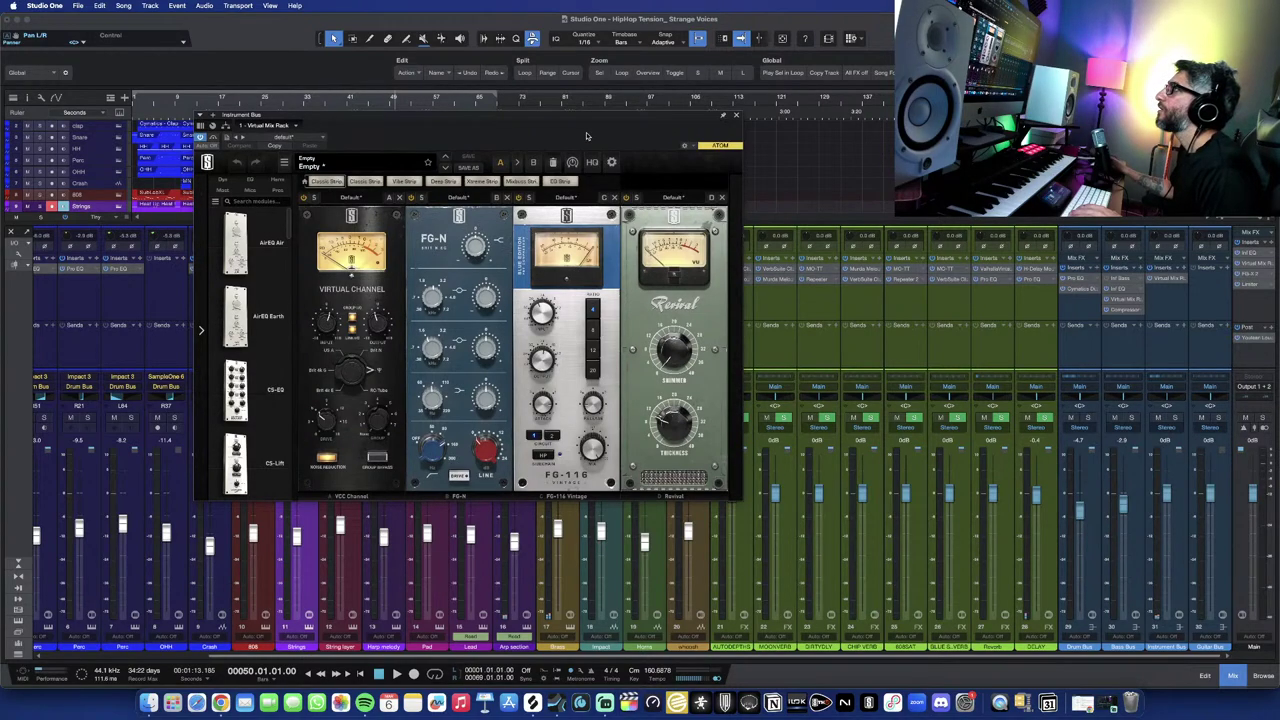
drag(587, 133, 570, 200)
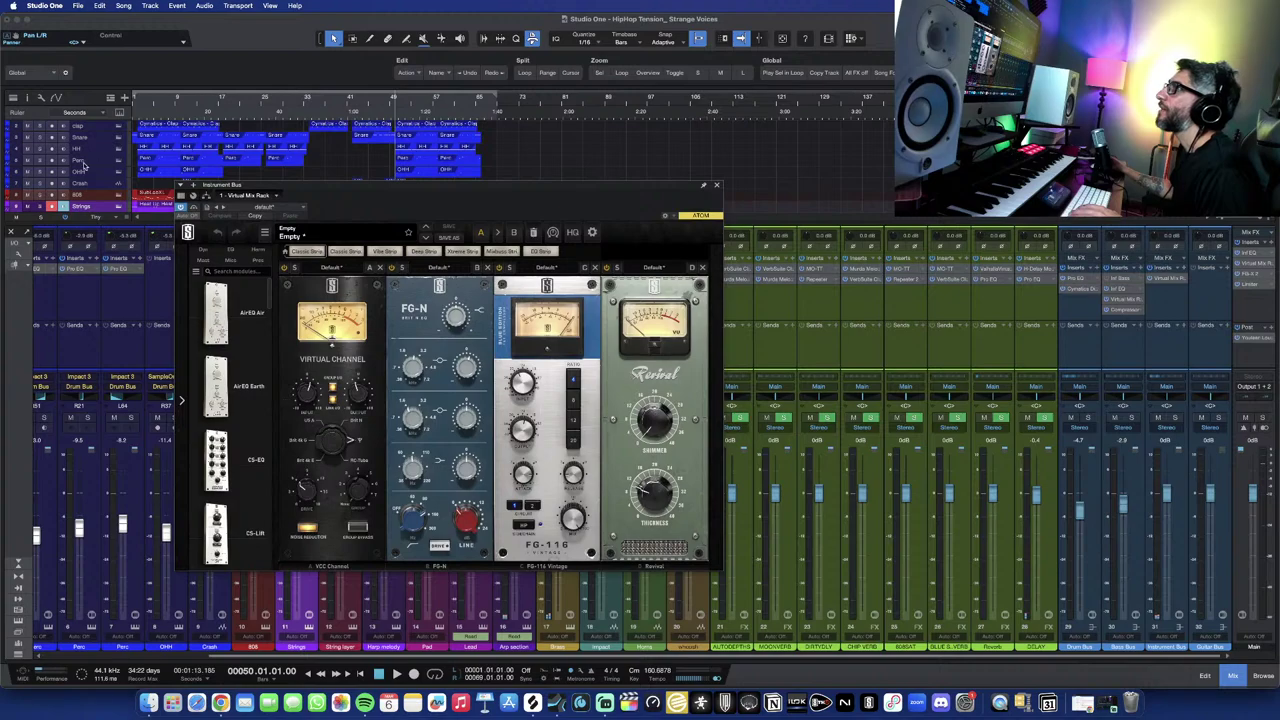
Solo the Instrument Bus, play it, save the song, and close the rack window.
click(1181, 415)
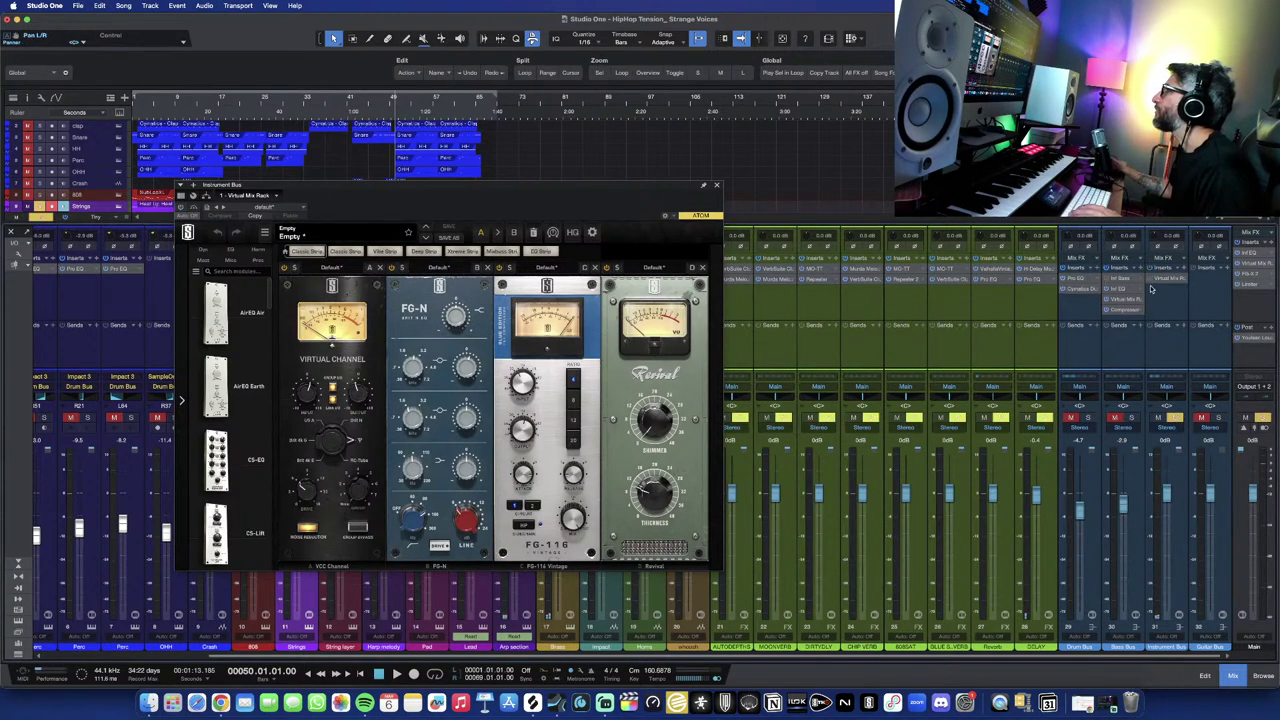
key(space)
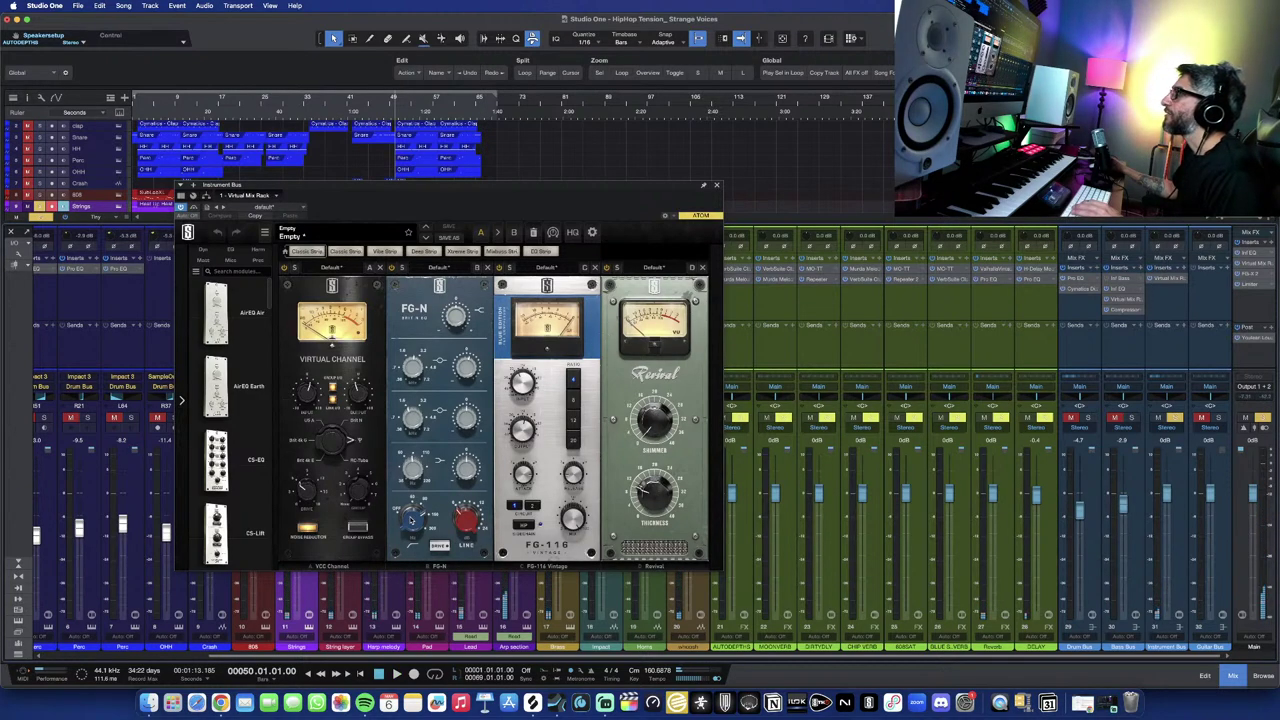
mouse_move(411, 521)
scroll(411, 521, up, 1)
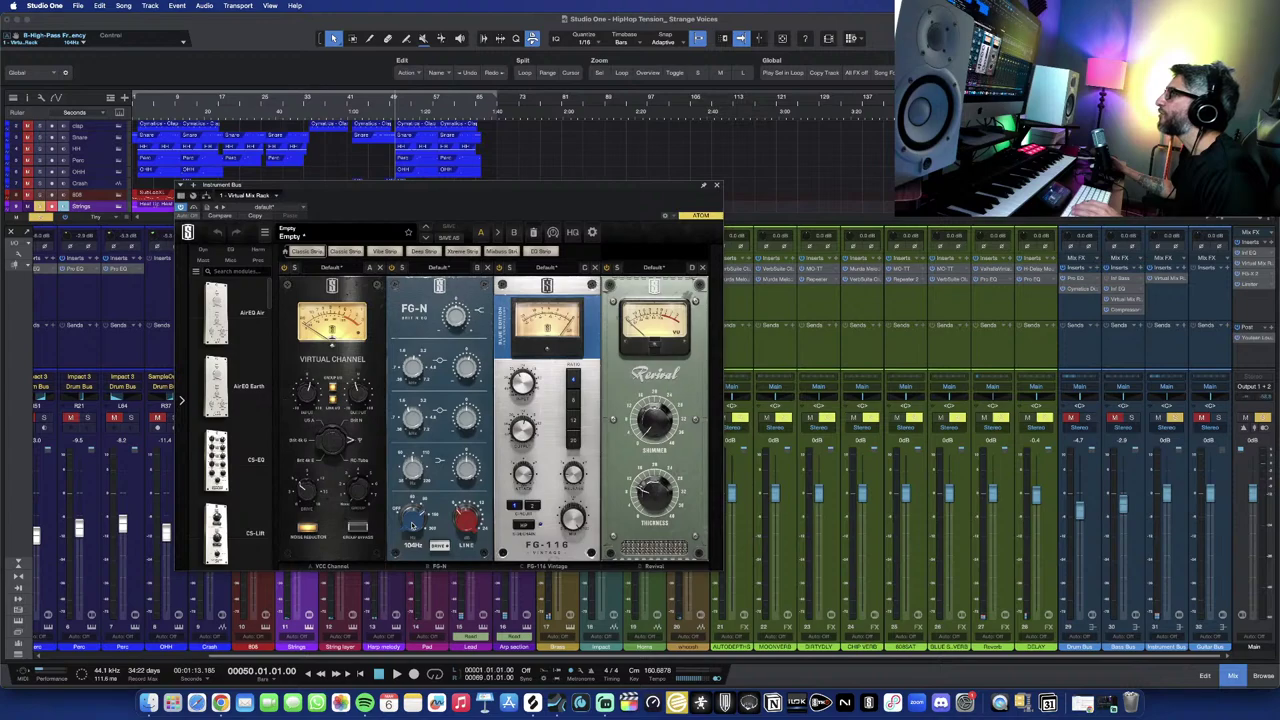
key(super+s)
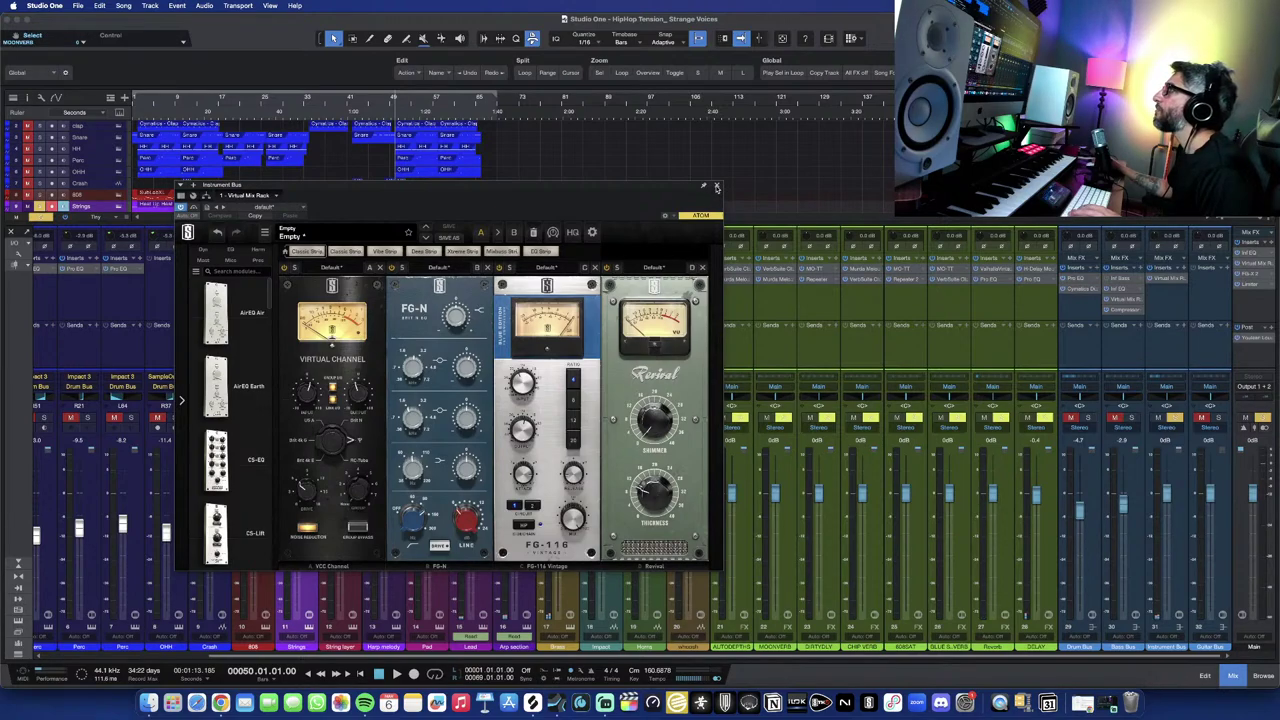
click(716, 187)
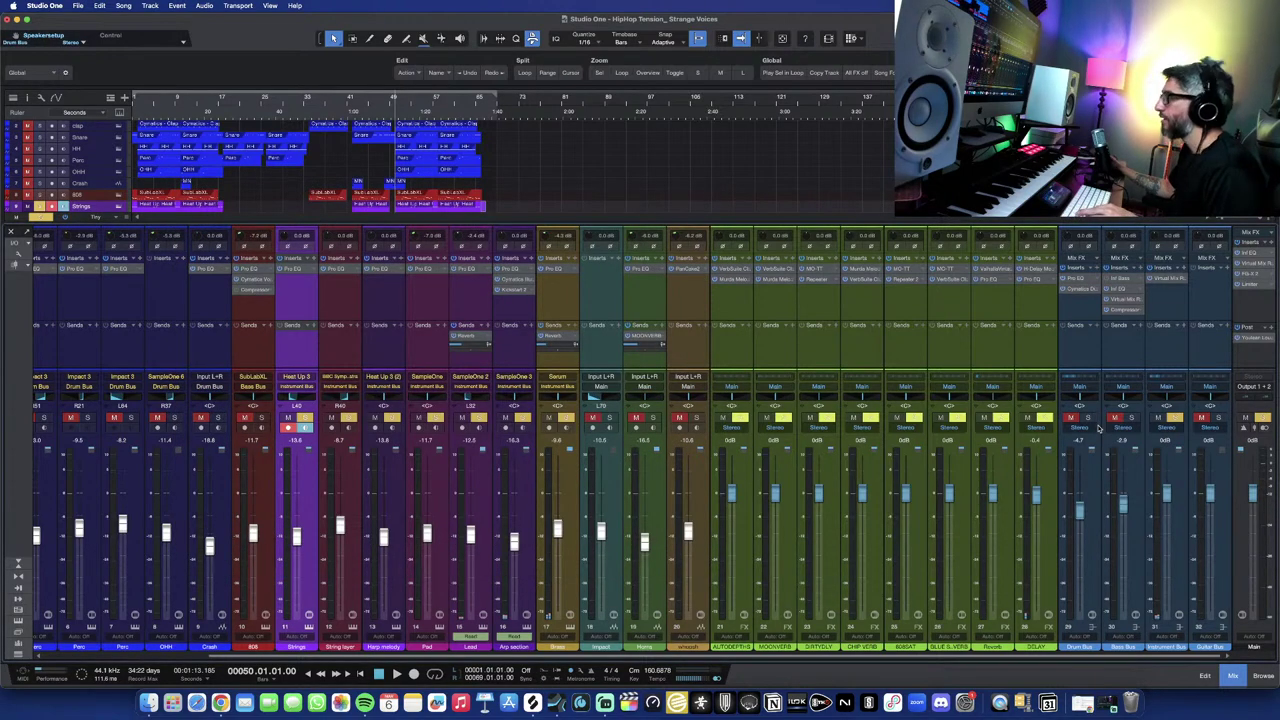
Clear all mutes and solos and open the Main output's Infinity EQ.
alt+click(1114, 417)
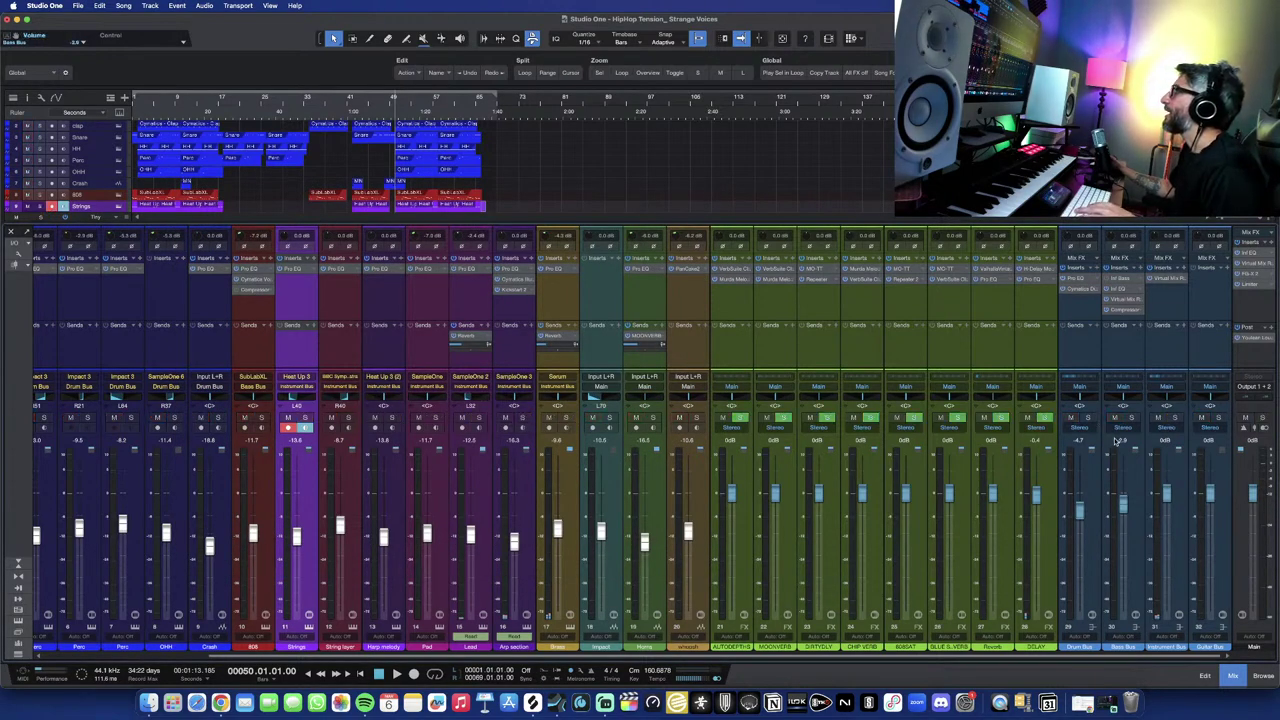
click(1251, 255)
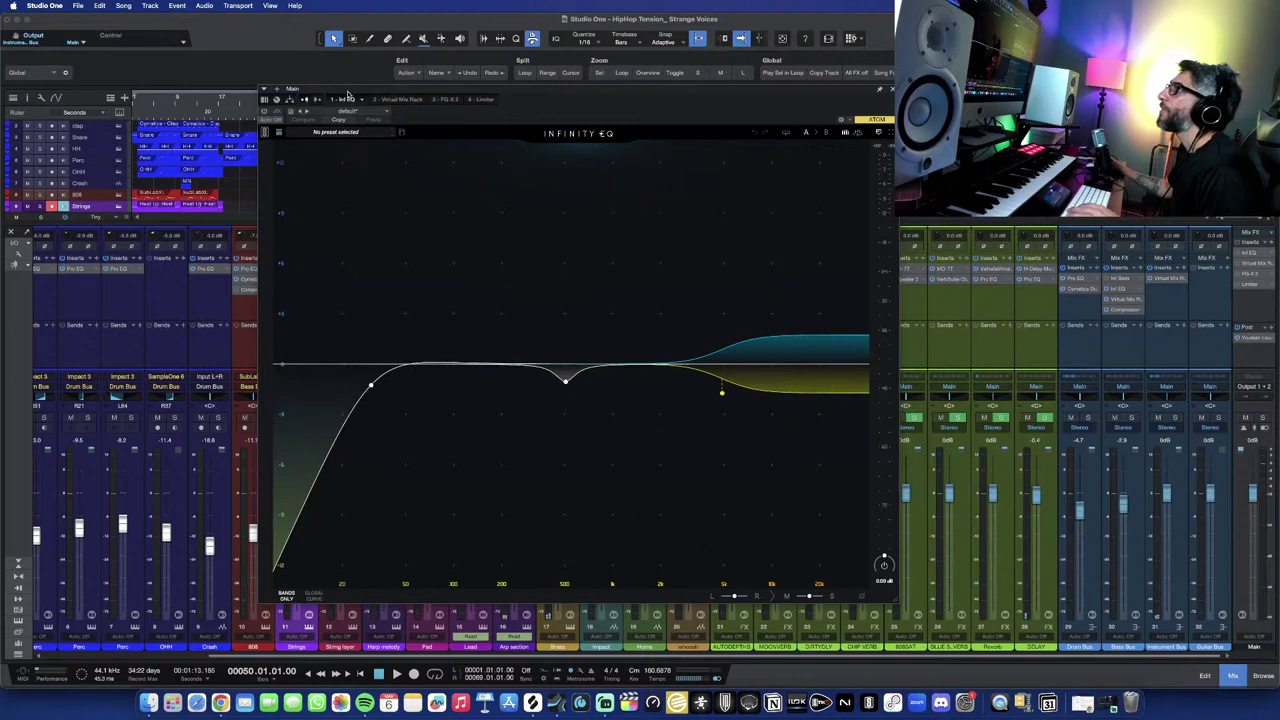
drag(349, 92, 359, 220)
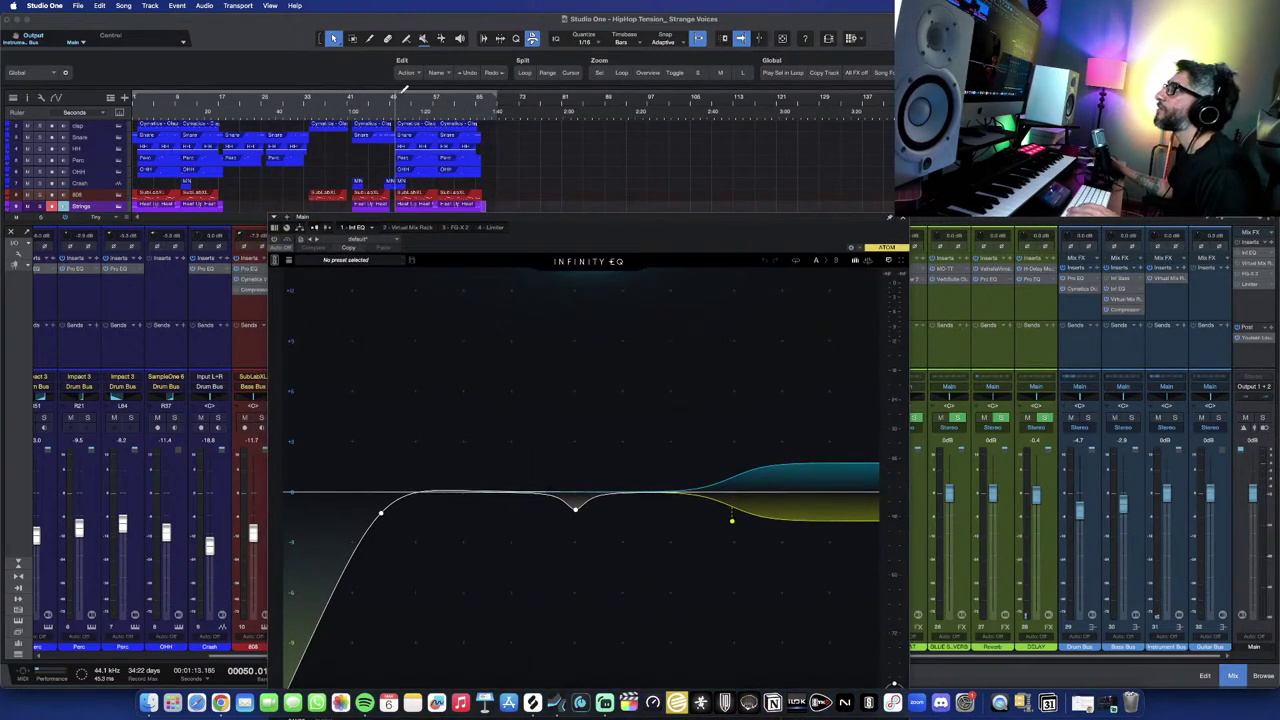
Loop bars 49–65, select the 5k high EQ band, and play the loop.
drag(403, 90, 496, 112)
key(slash)
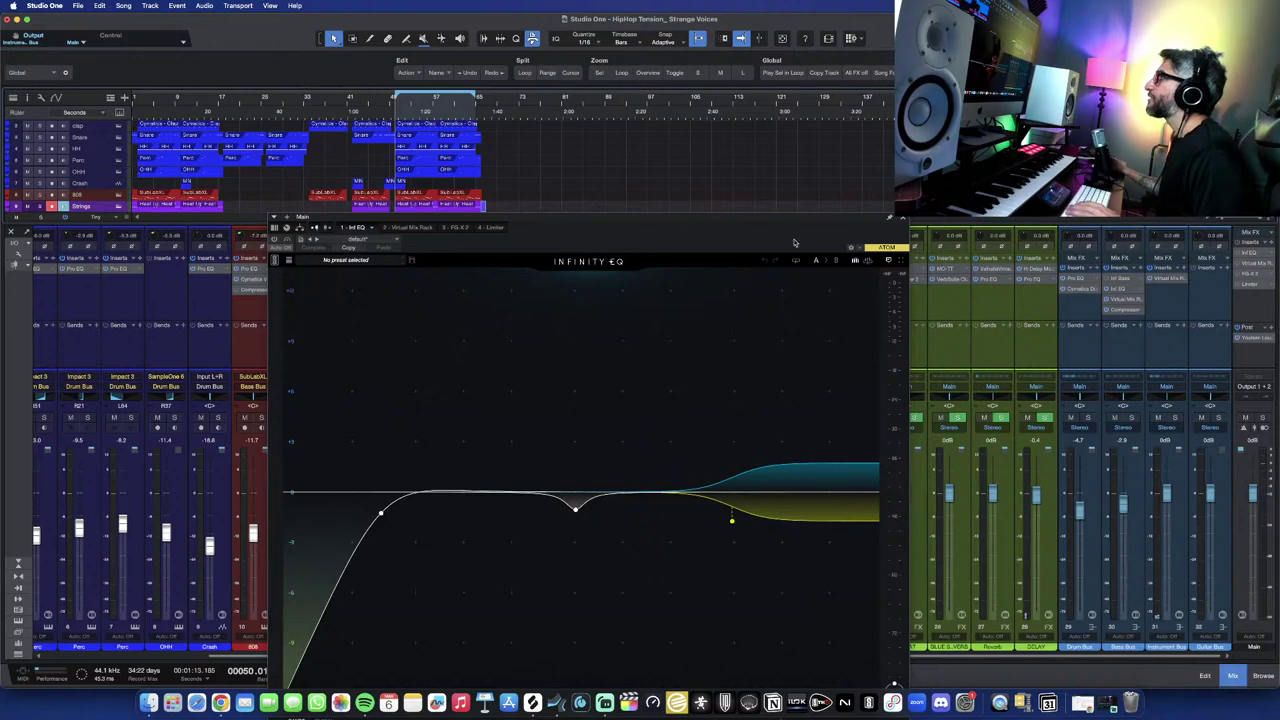
drag(796, 222, 926, 142)
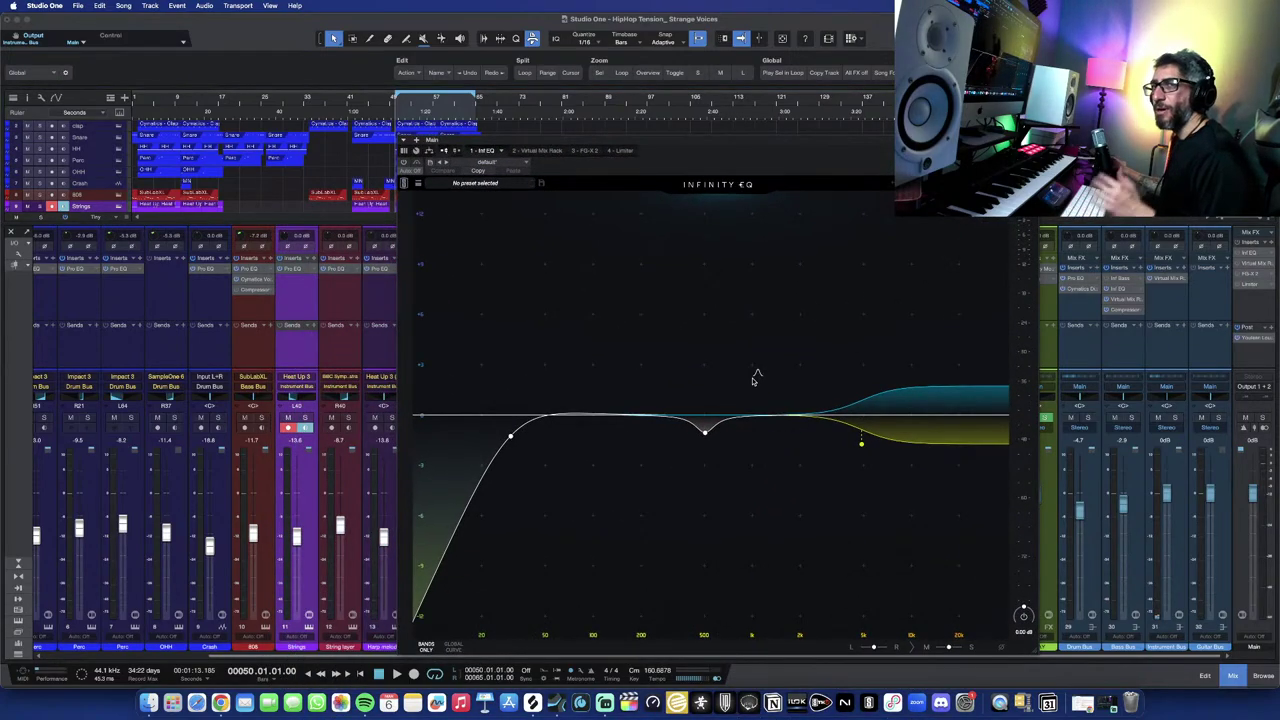
mouse_move(714, 437)
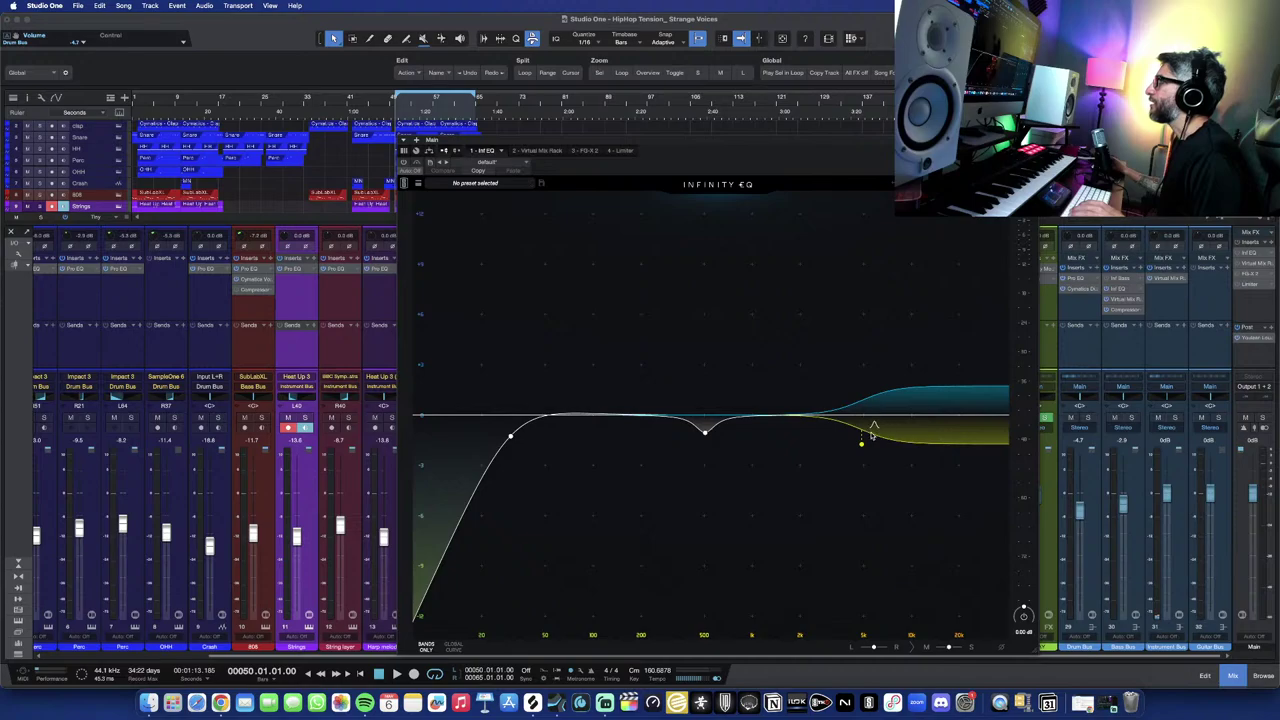
mouse_move(861, 444)
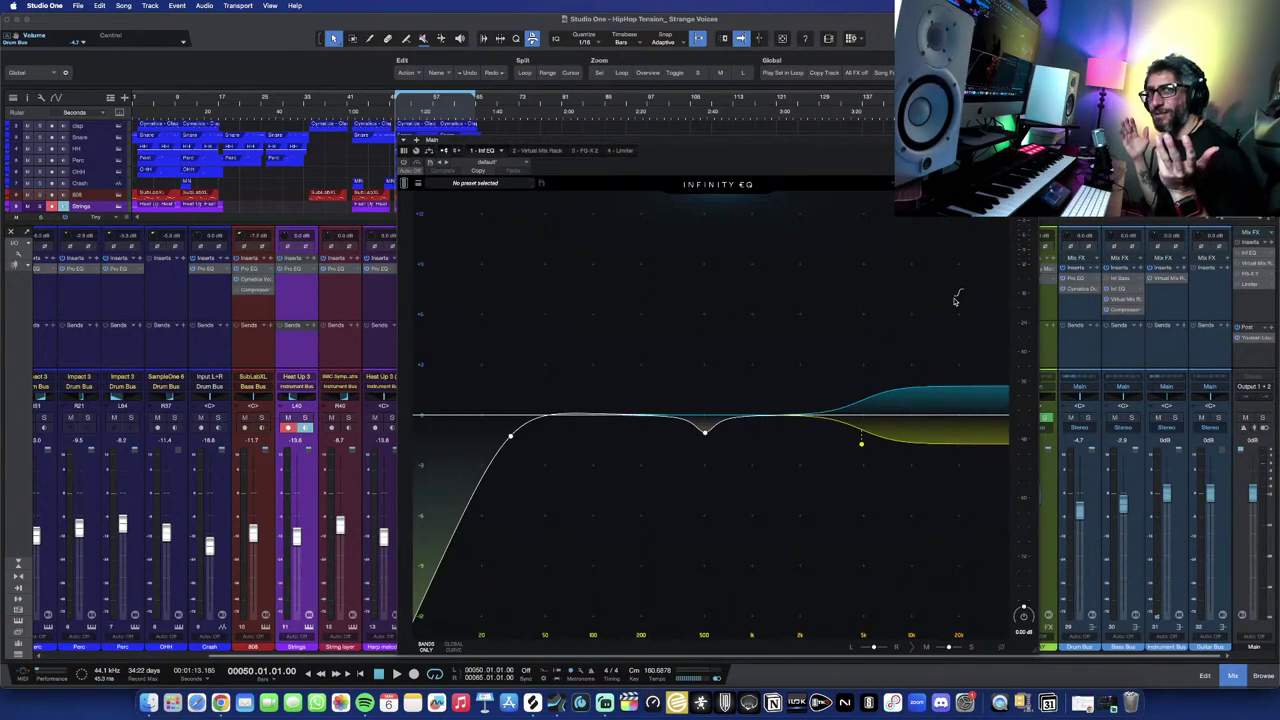
click(862, 440)
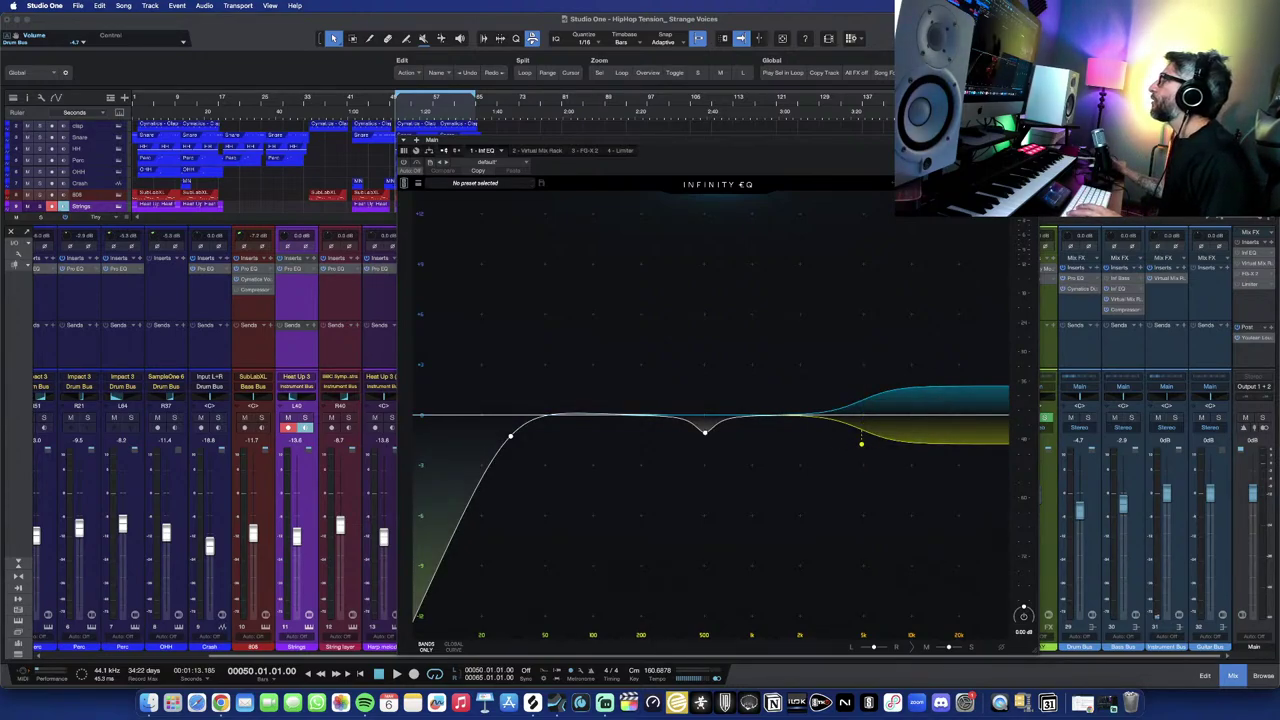
key(space)
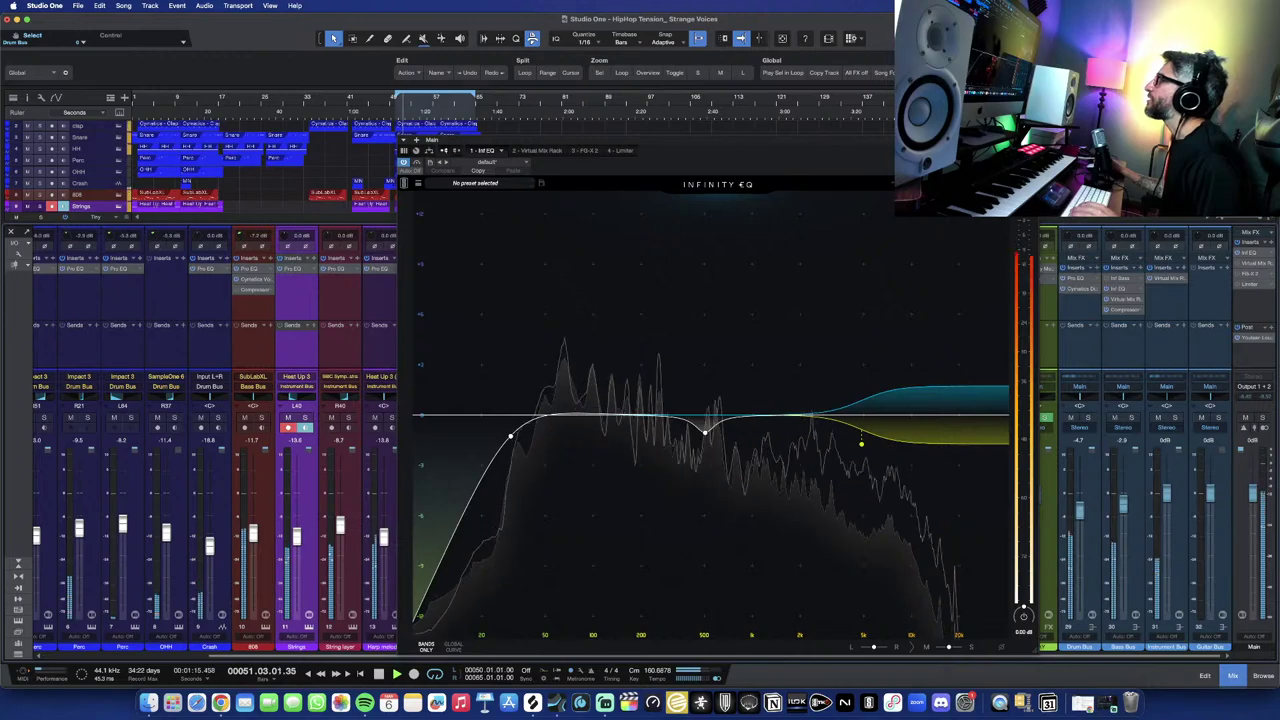
Open the Main output's Mixbuss Strip rack, then close its window.
click(1255, 264)
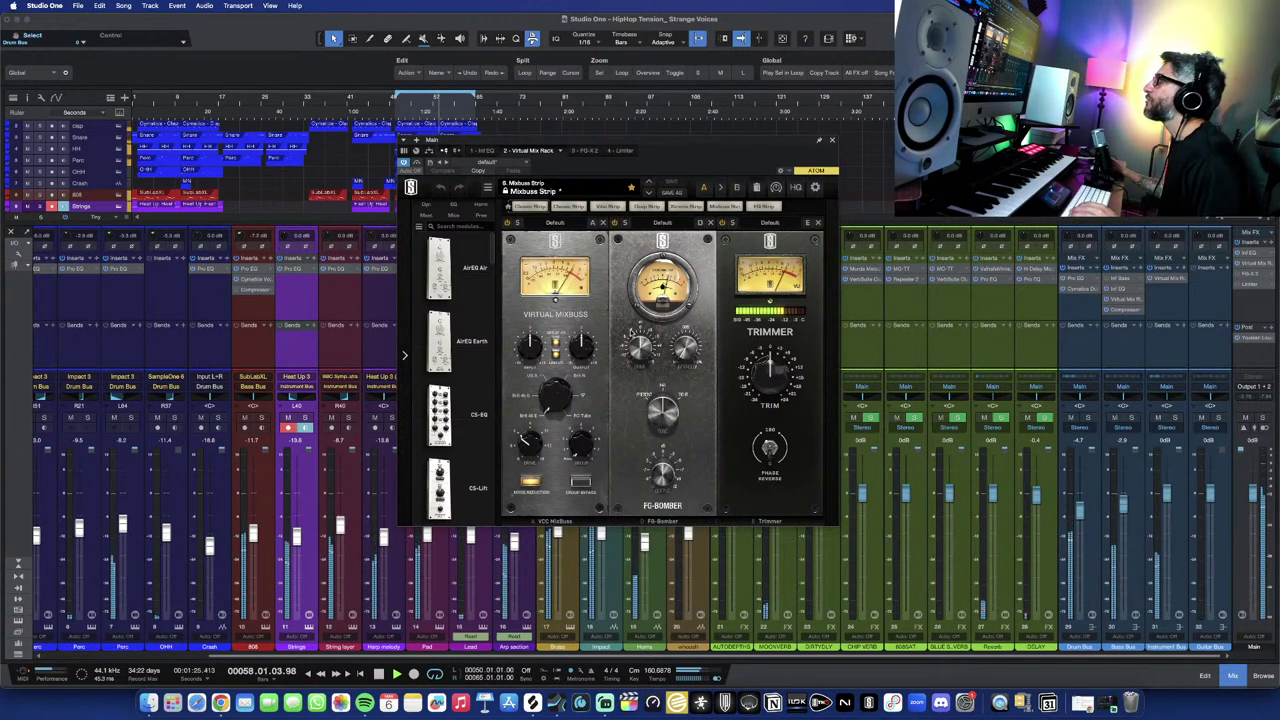
click(834, 143)
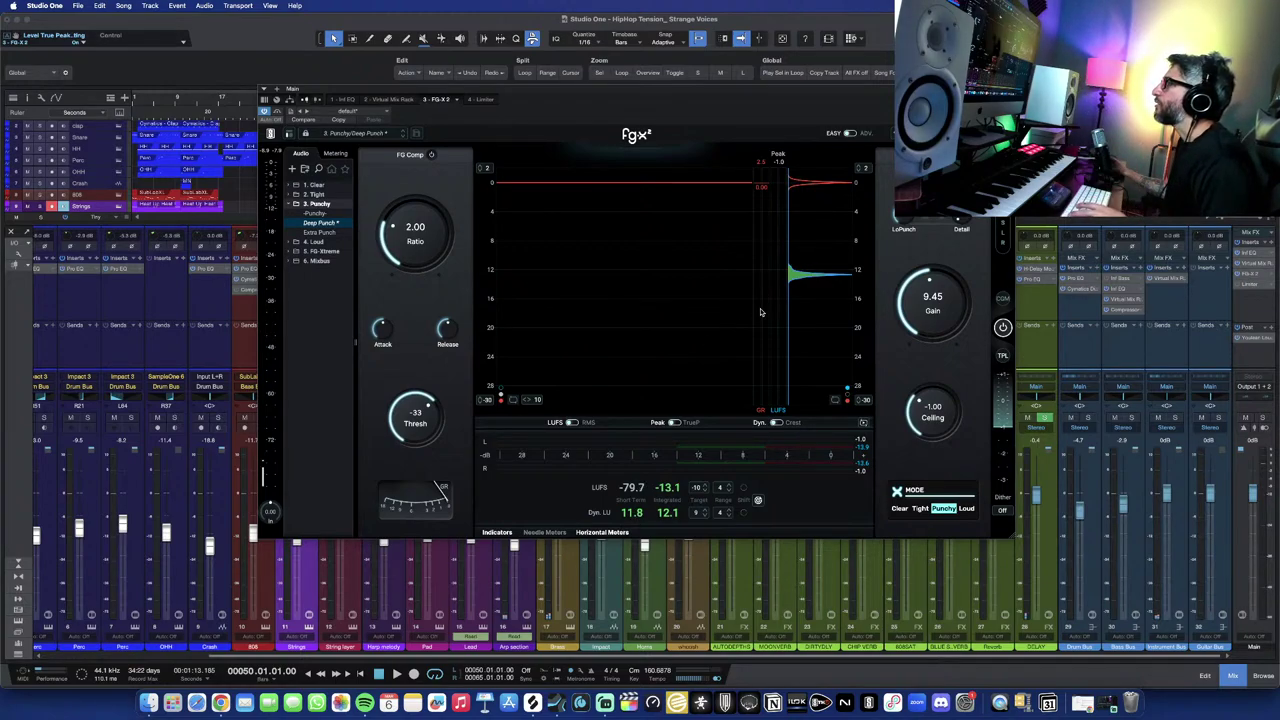
key(space)
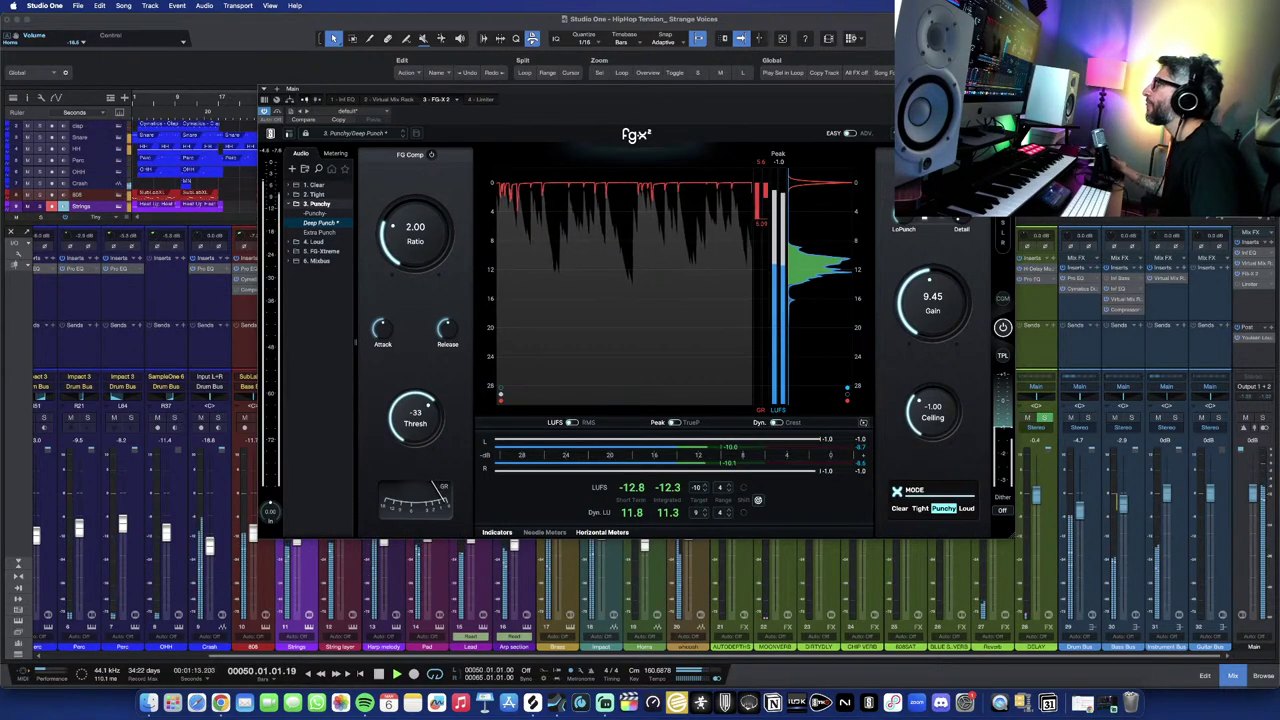
key(super+w)
key(space)
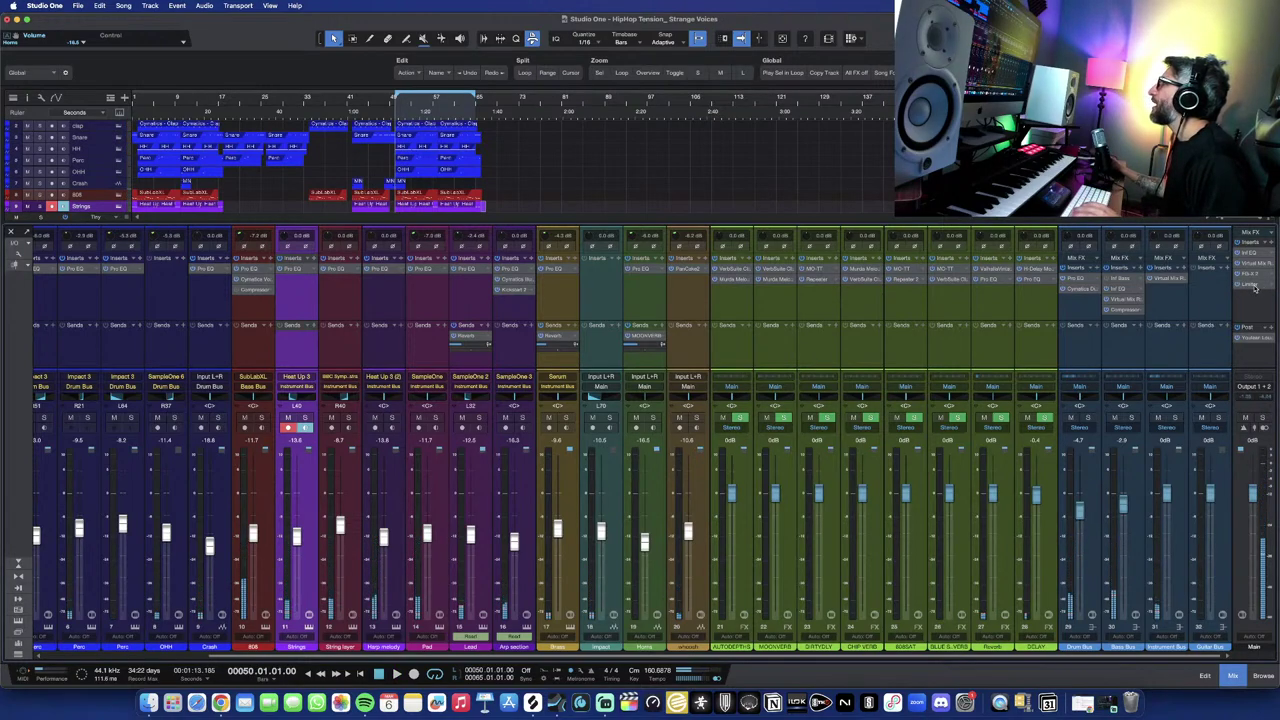
Open the Main output's Limiter², play the mix, and set the threshold to about -1.4 dB.
click(1255, 286)
mouse_move(351, 159)
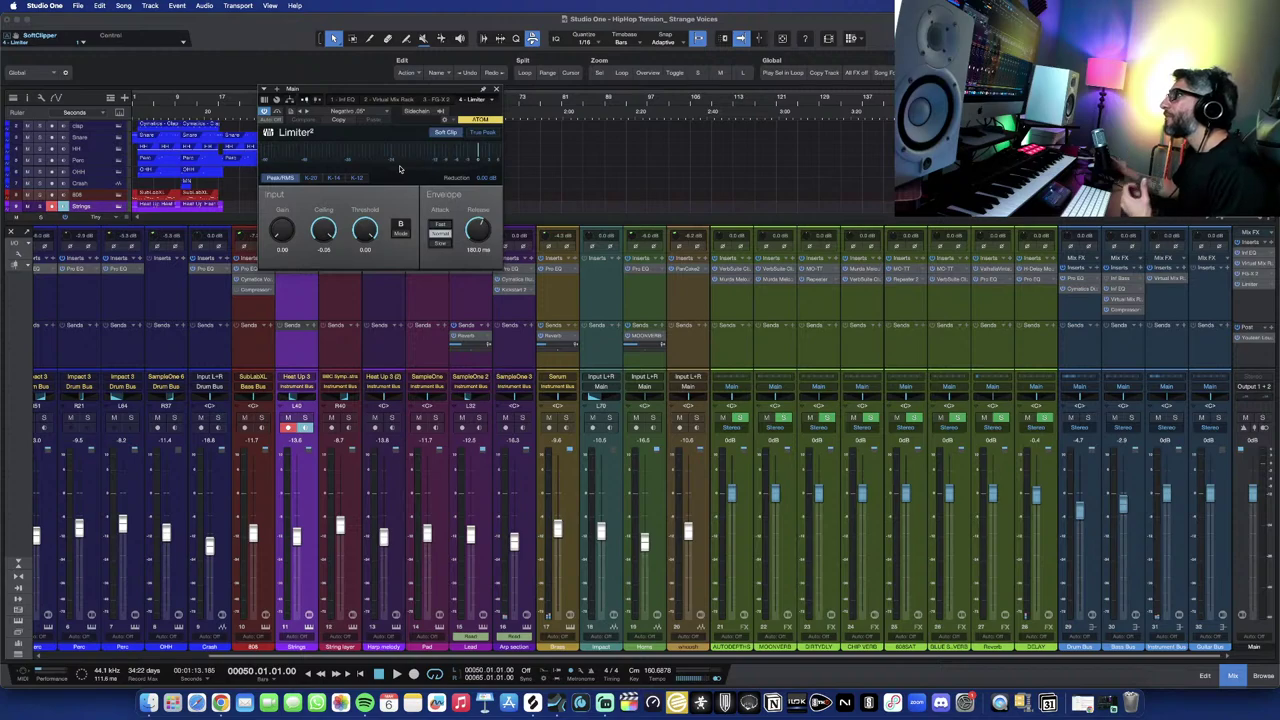
key(space)
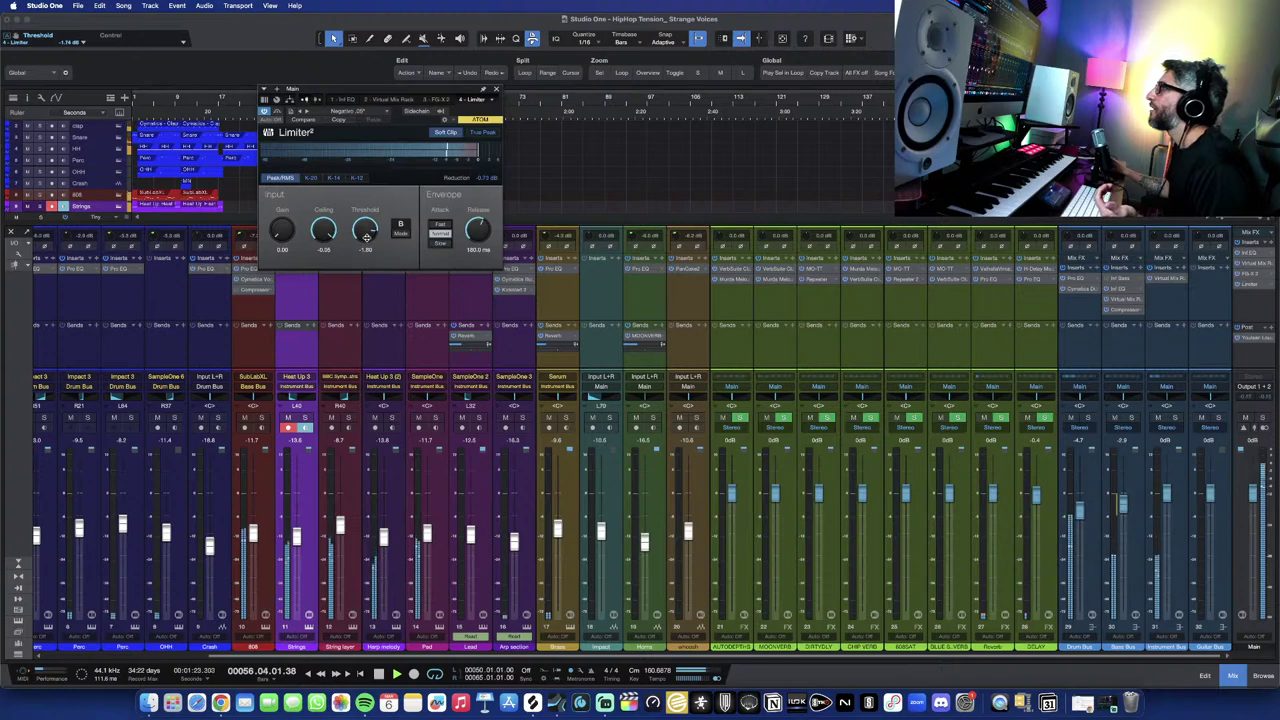
drag(366, 236, 367, 244)
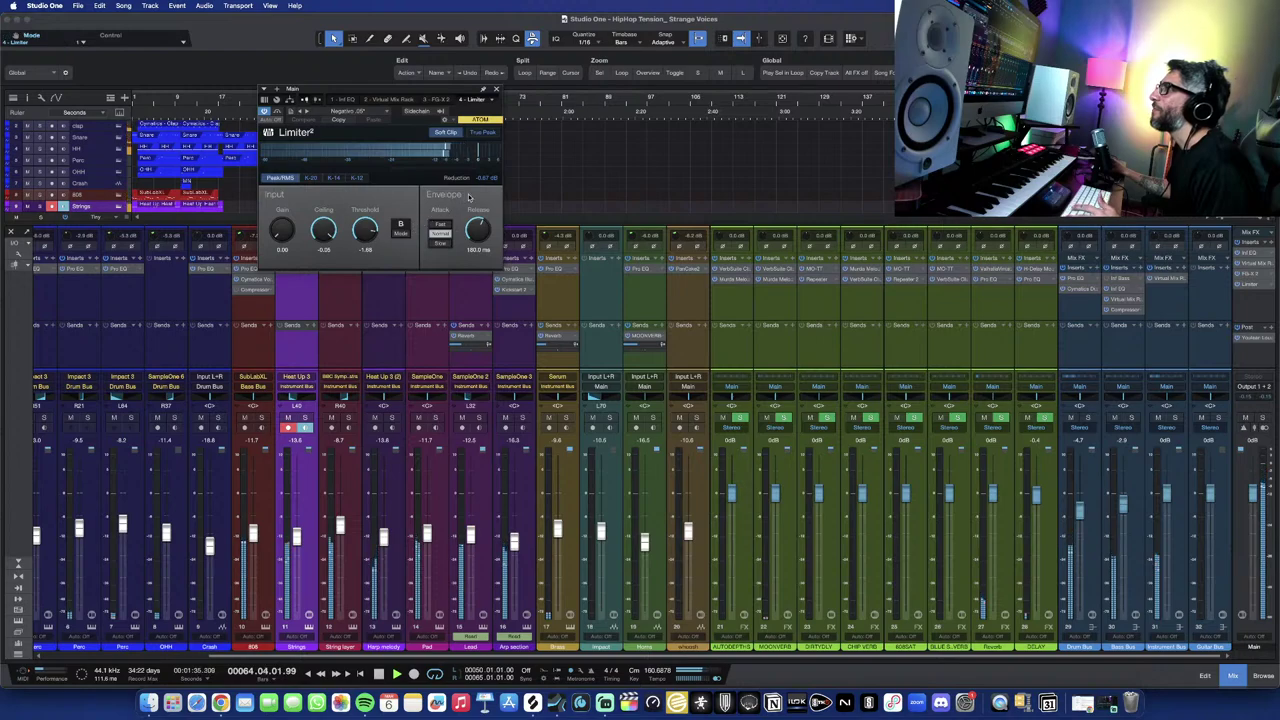
drag(368, 230, 421, 214)
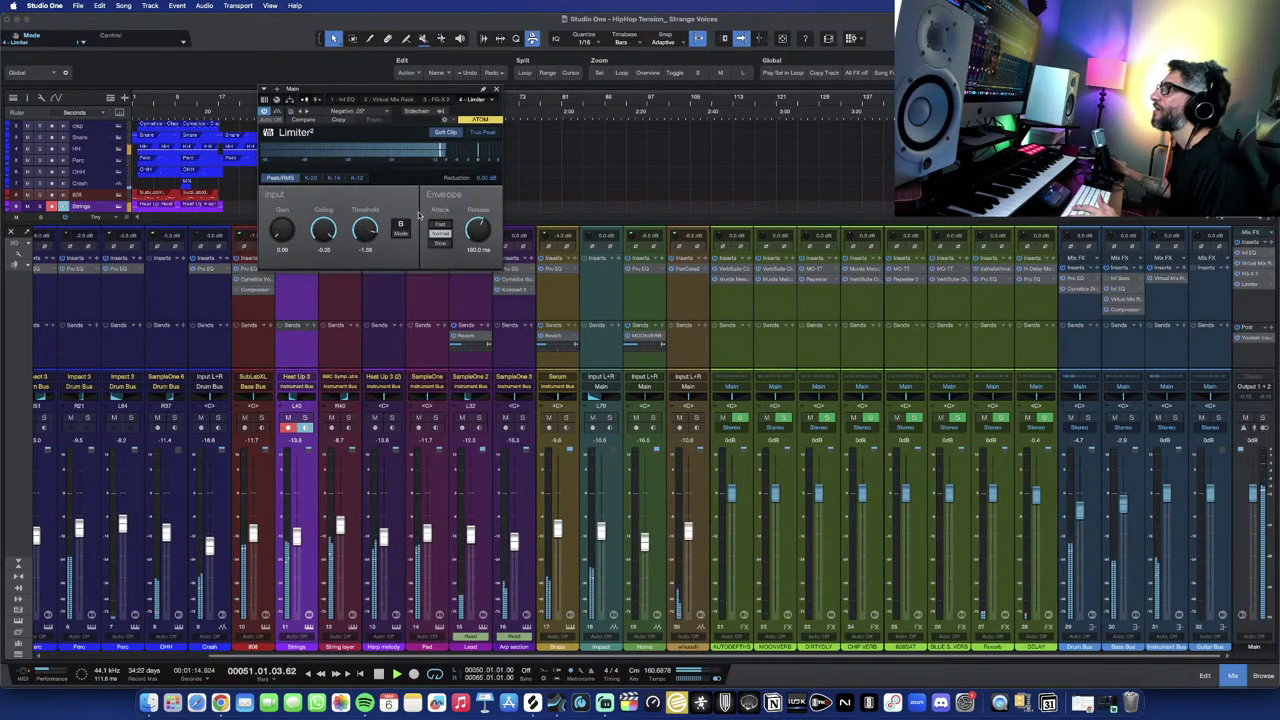
click(1253, 340)
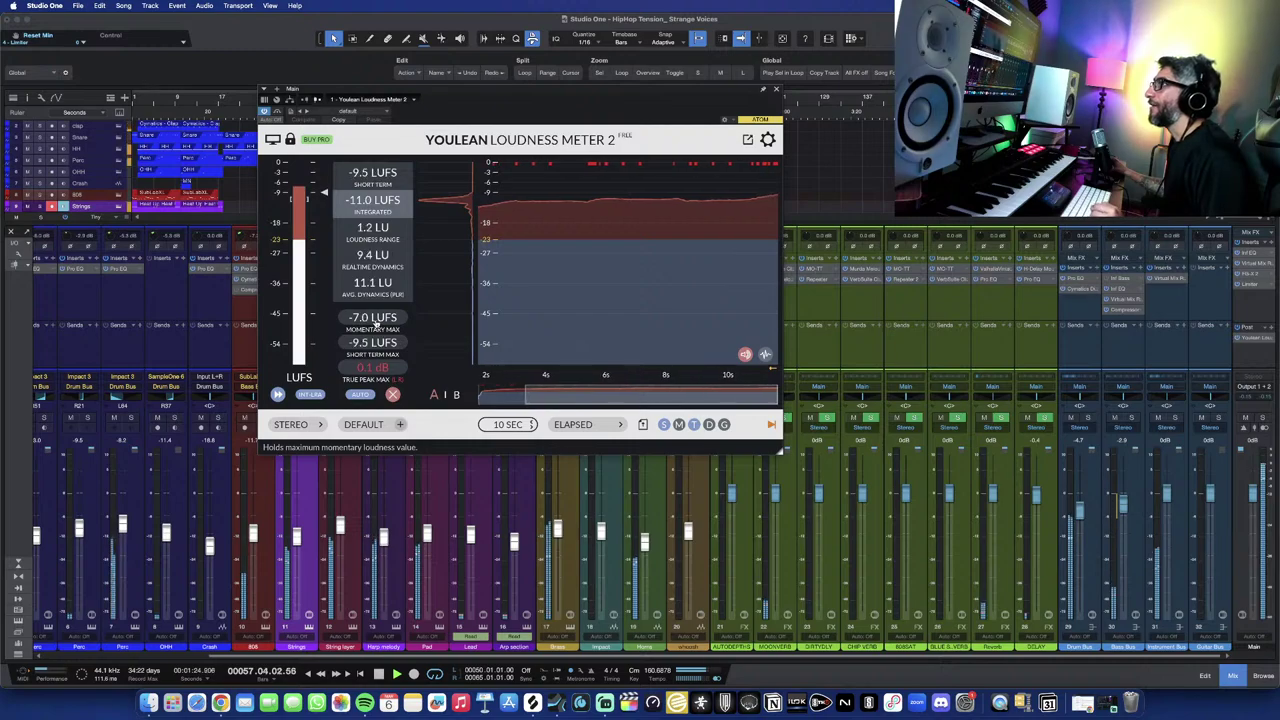
Reset the Youlean meter's held maximum and loudness history, then close the meter.
click(372, 320)
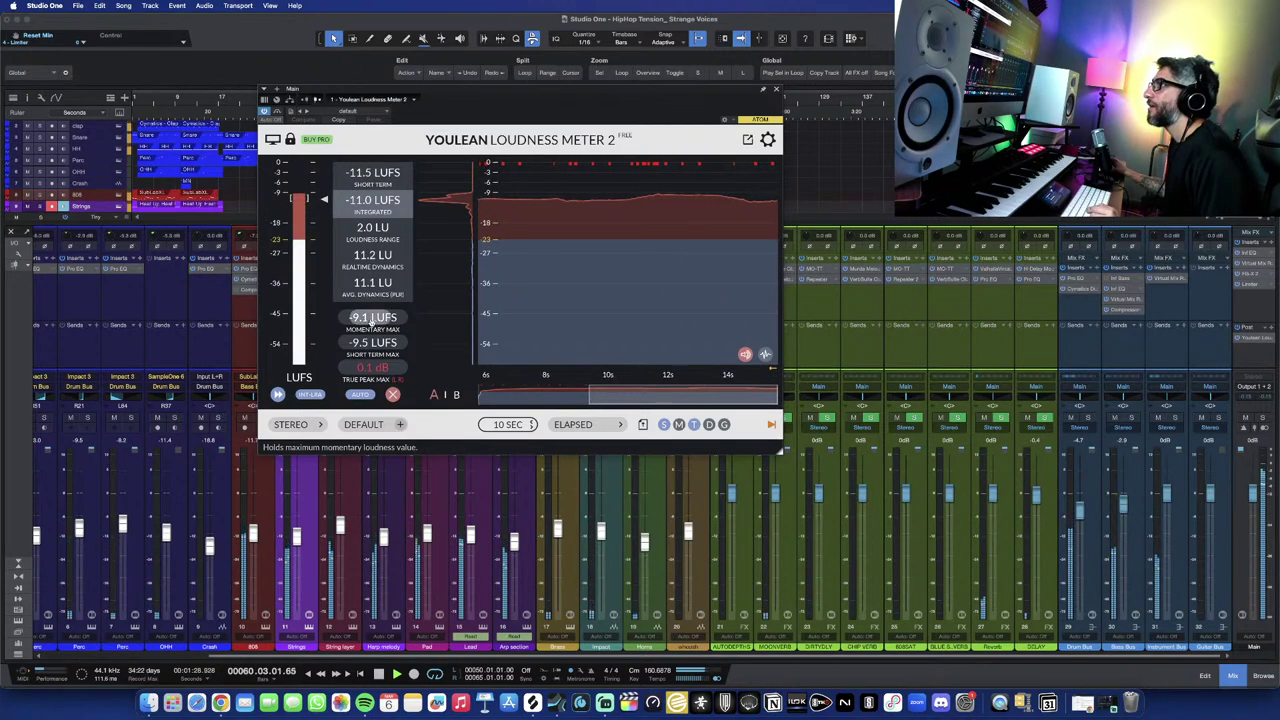
click(369, 198)
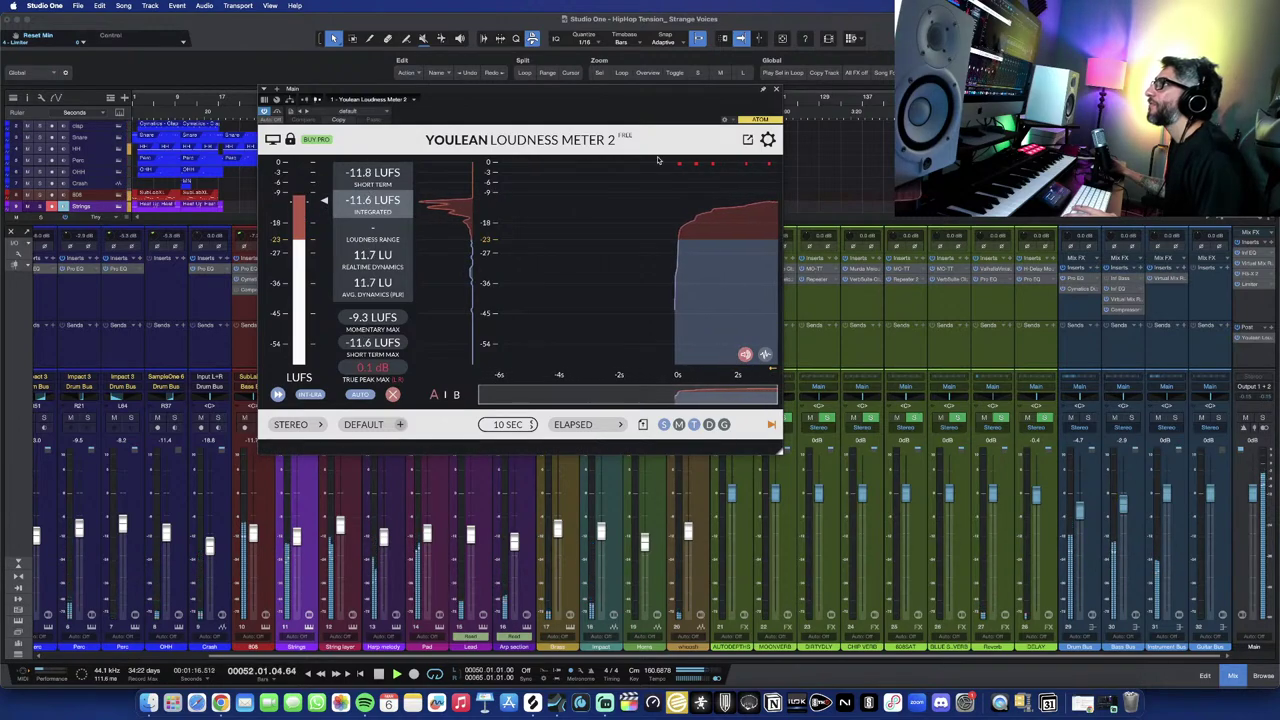
click(776, 89)
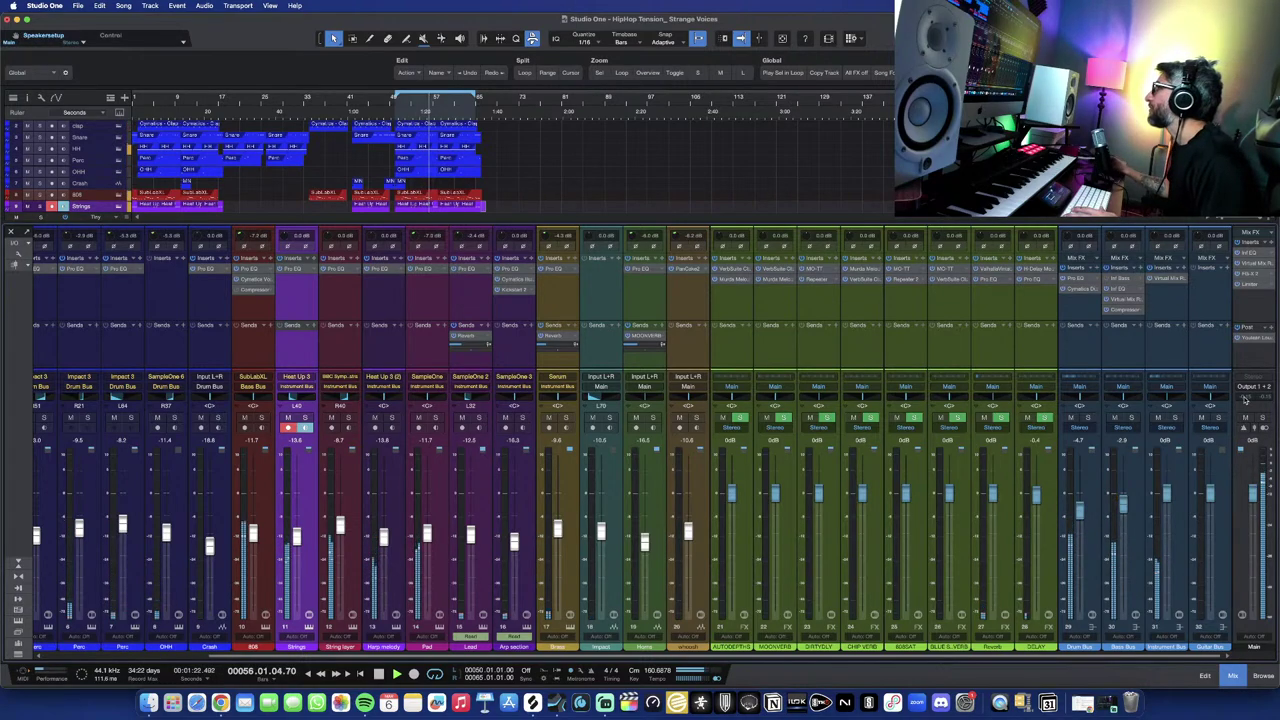
click(1256, 342)
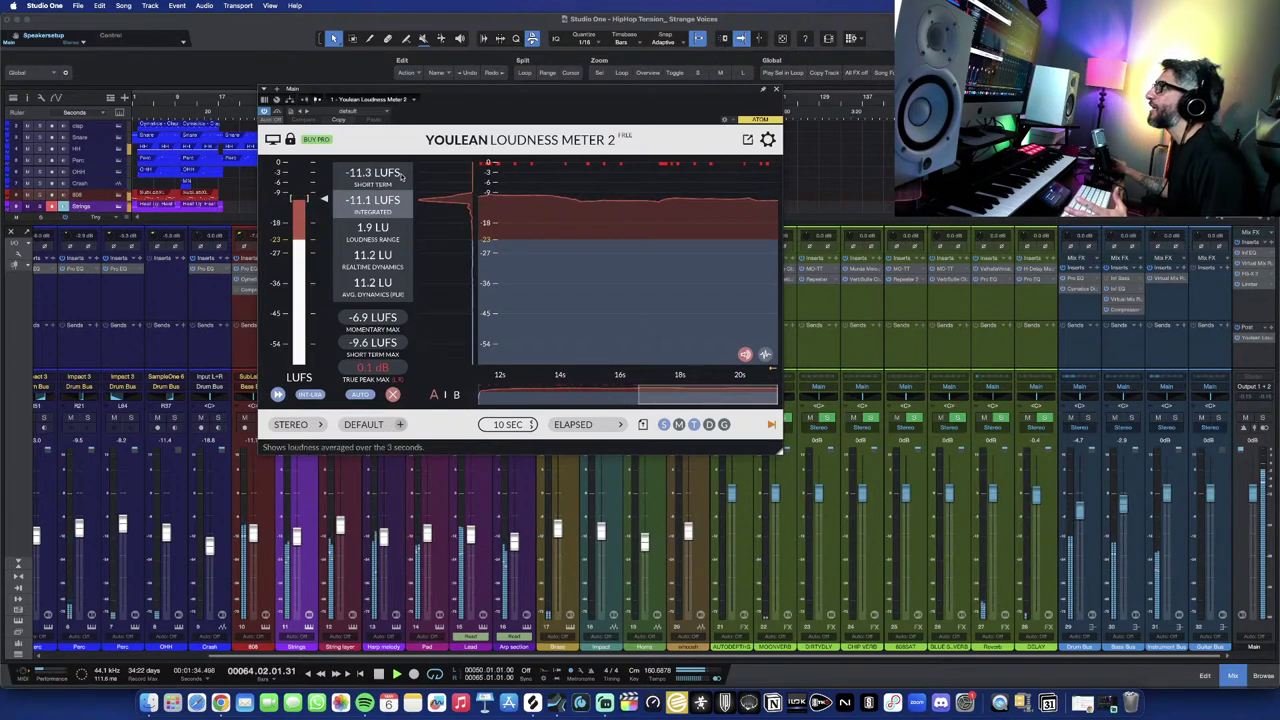
click(776, 88)
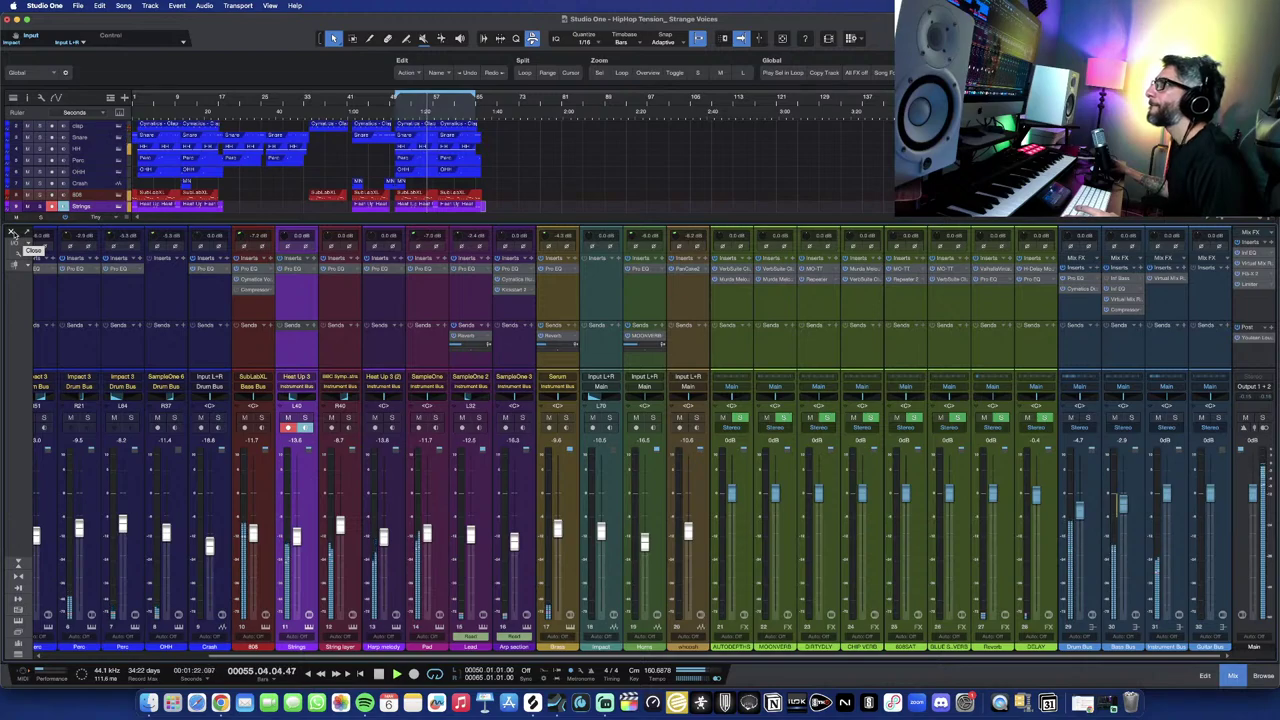
Hide and reshow the mixer with F3, then restart playback from bar 50.
click(13, 233)
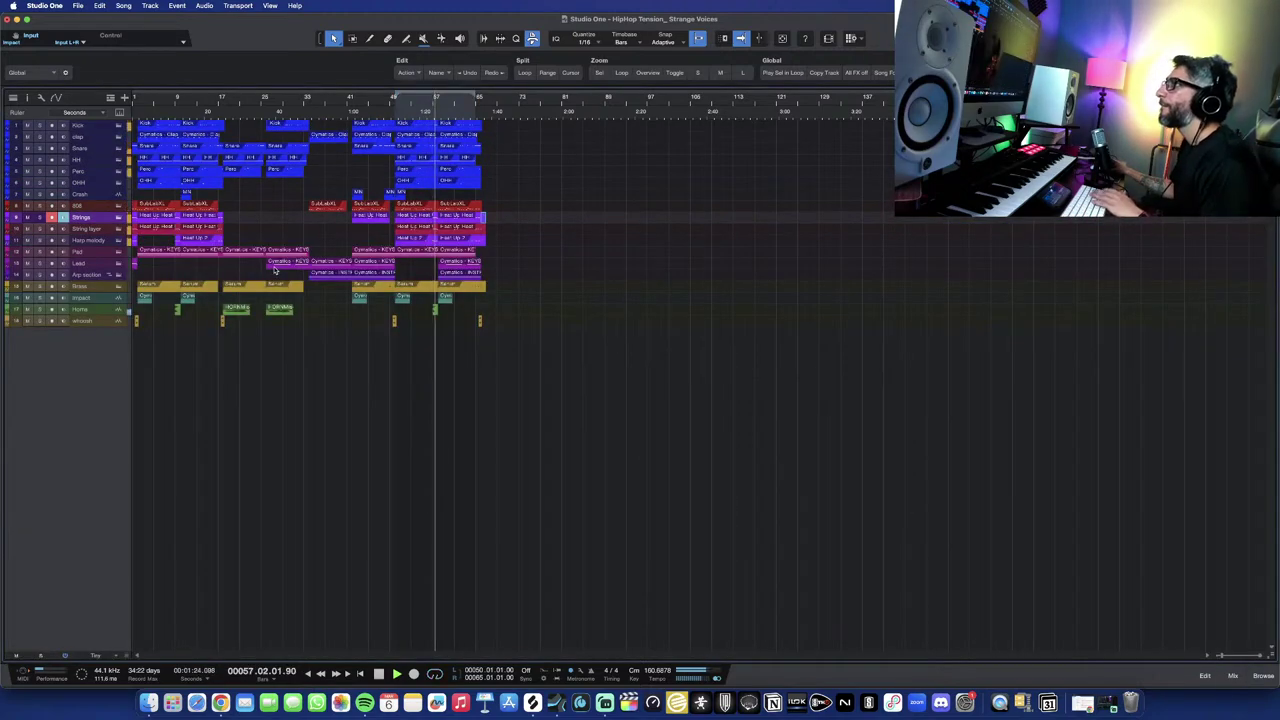
scroll(370, 434, up, 2)
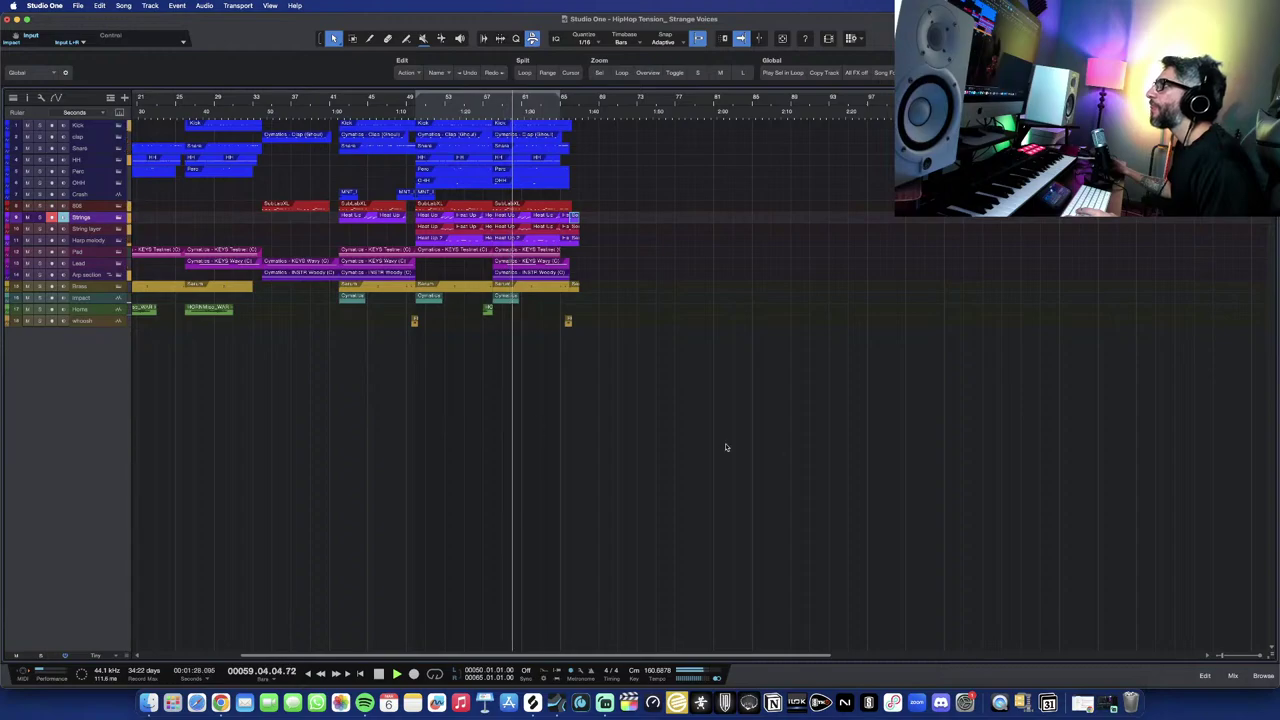
key(F3)
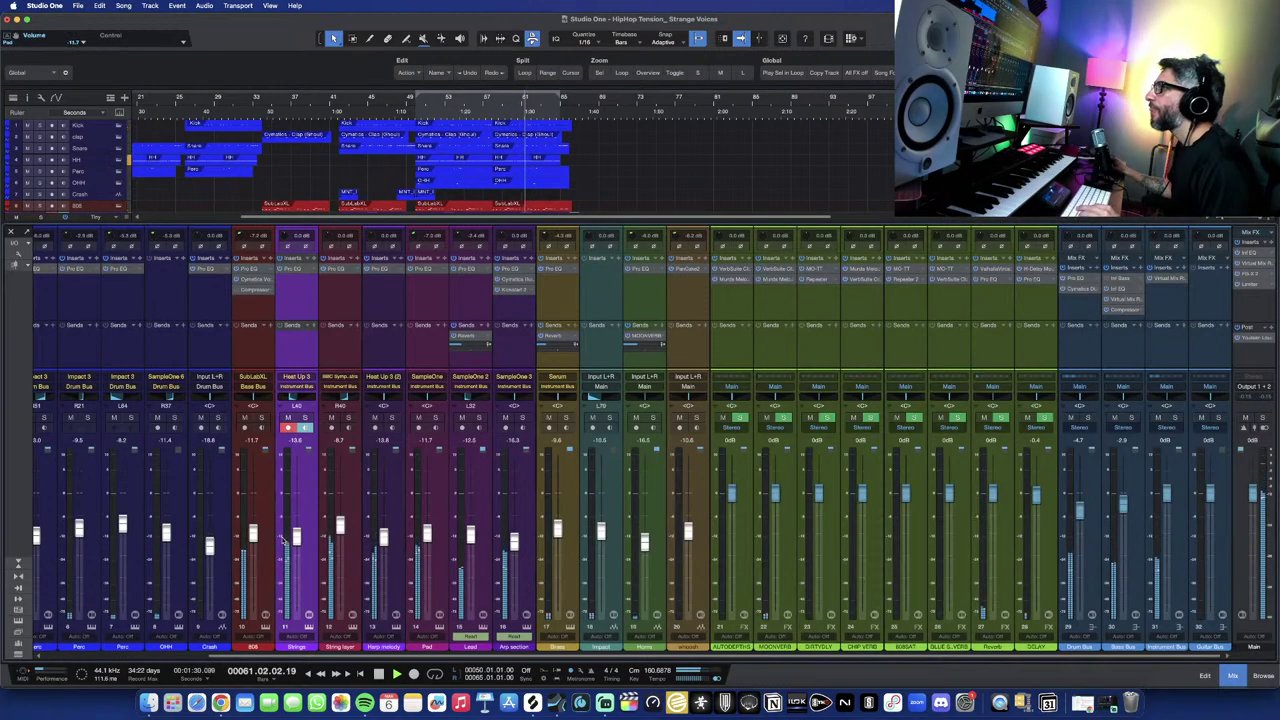
scroll(283, 540, left, 5)
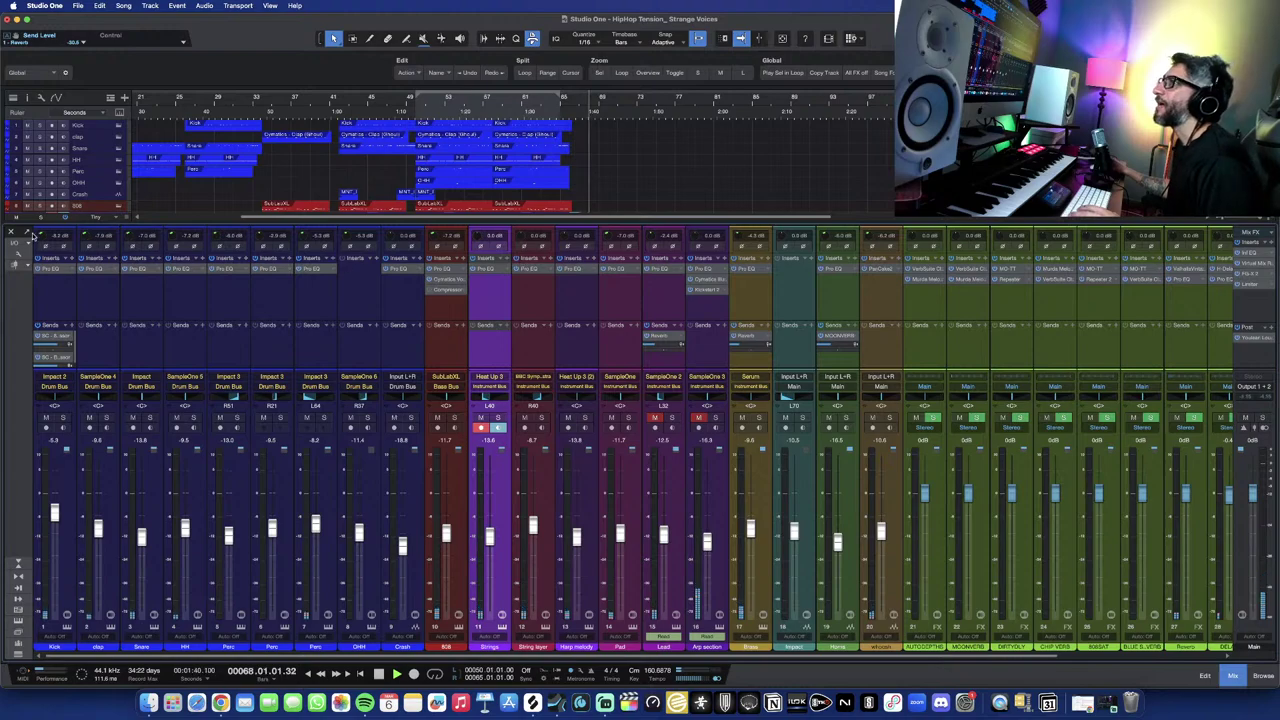
key(space)
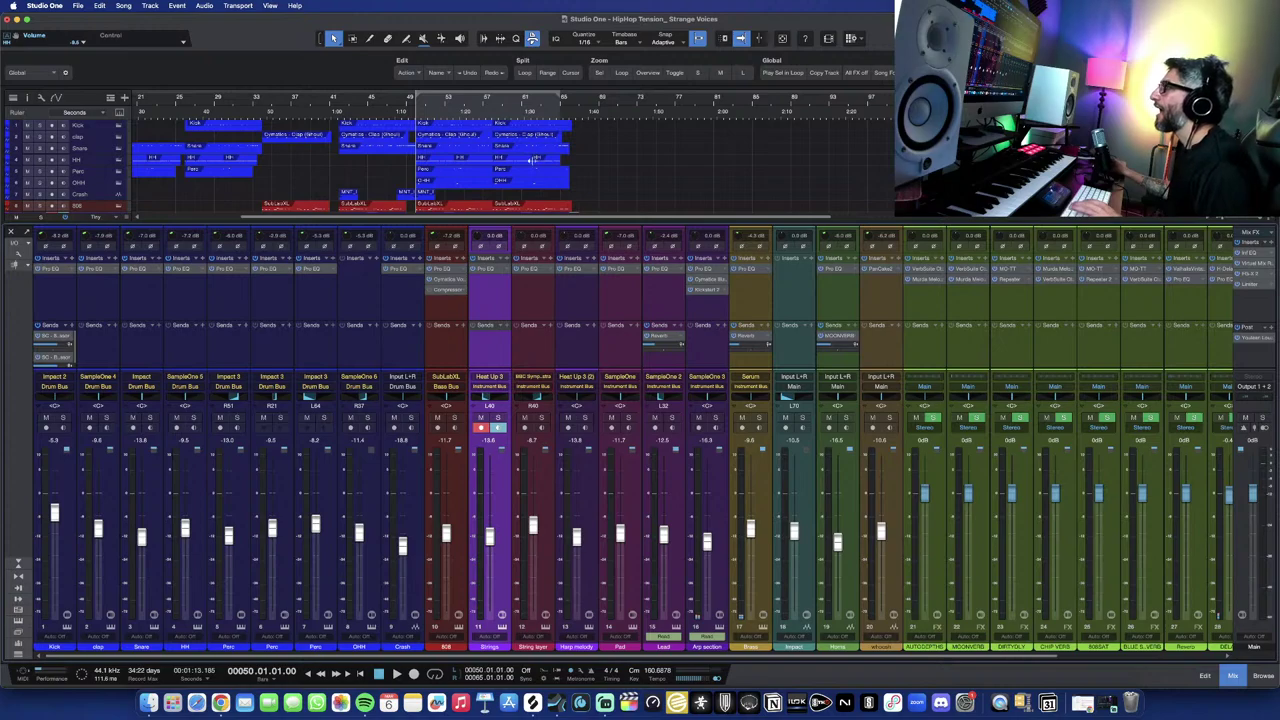
key(space)
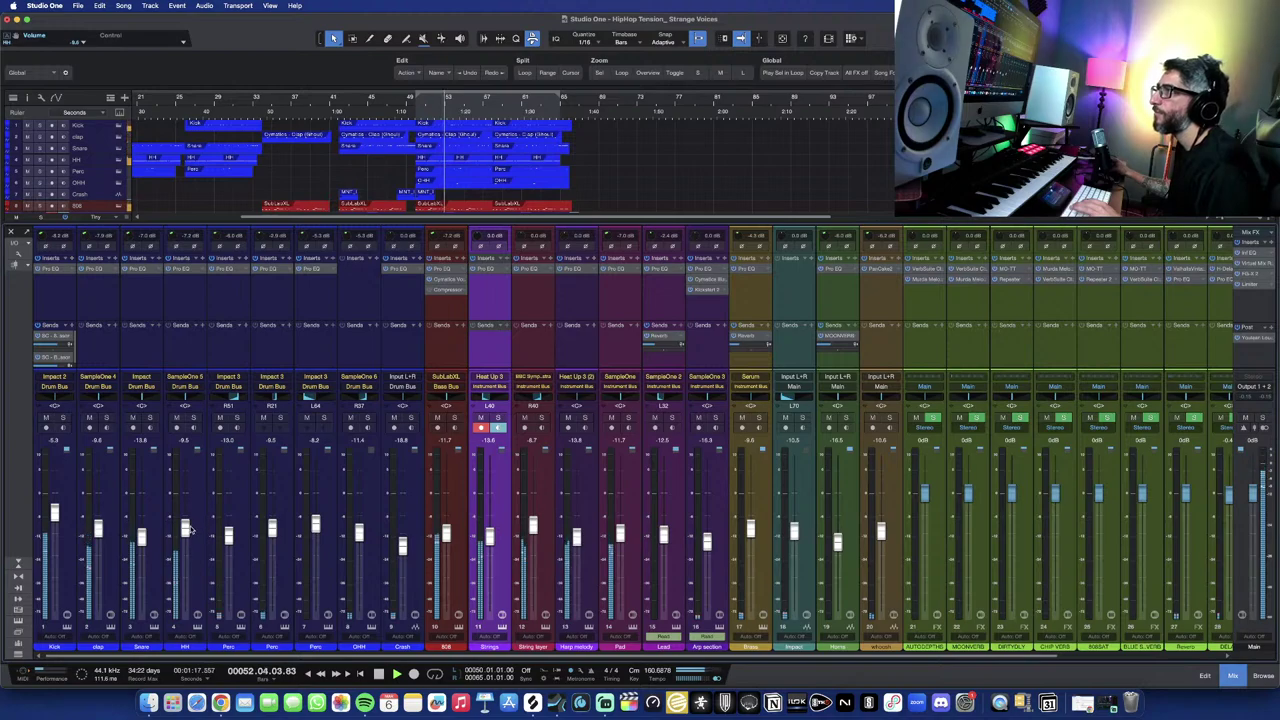
mouse_move(186, 397)
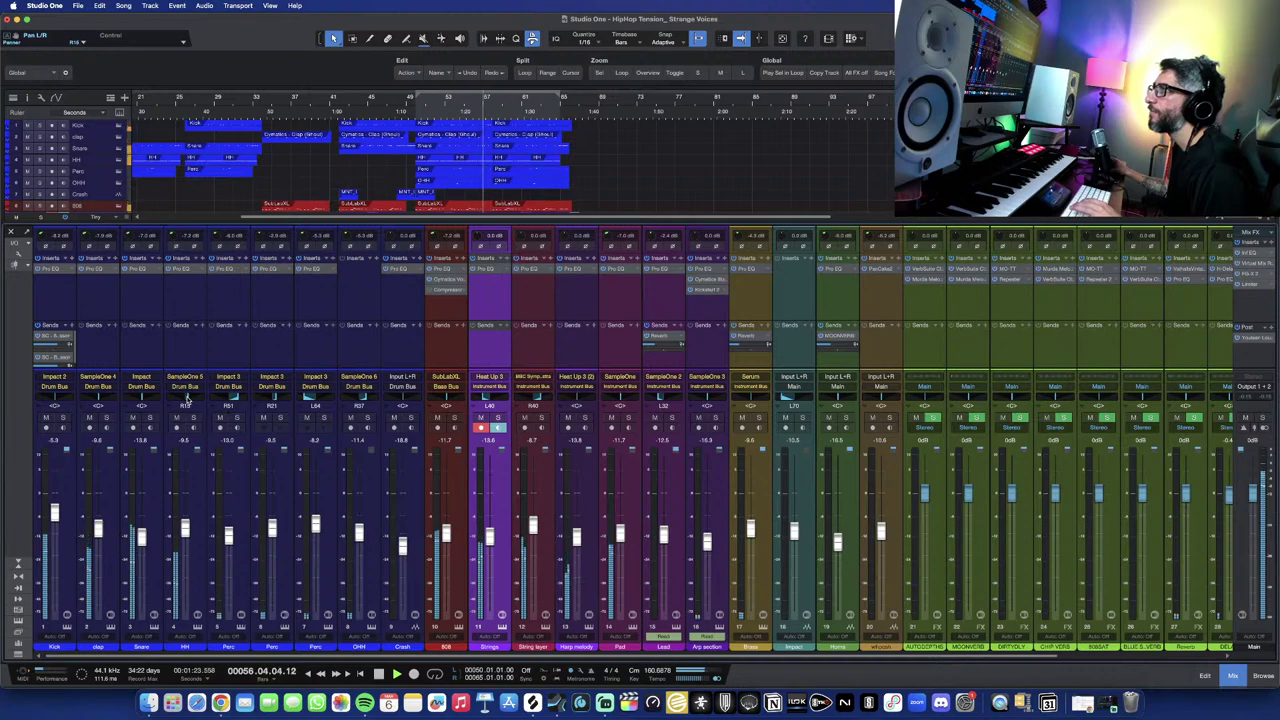
In the HH channel's Pro EQ, raise the high-mid band gain to about -1.79 dB.
click(187, 270)
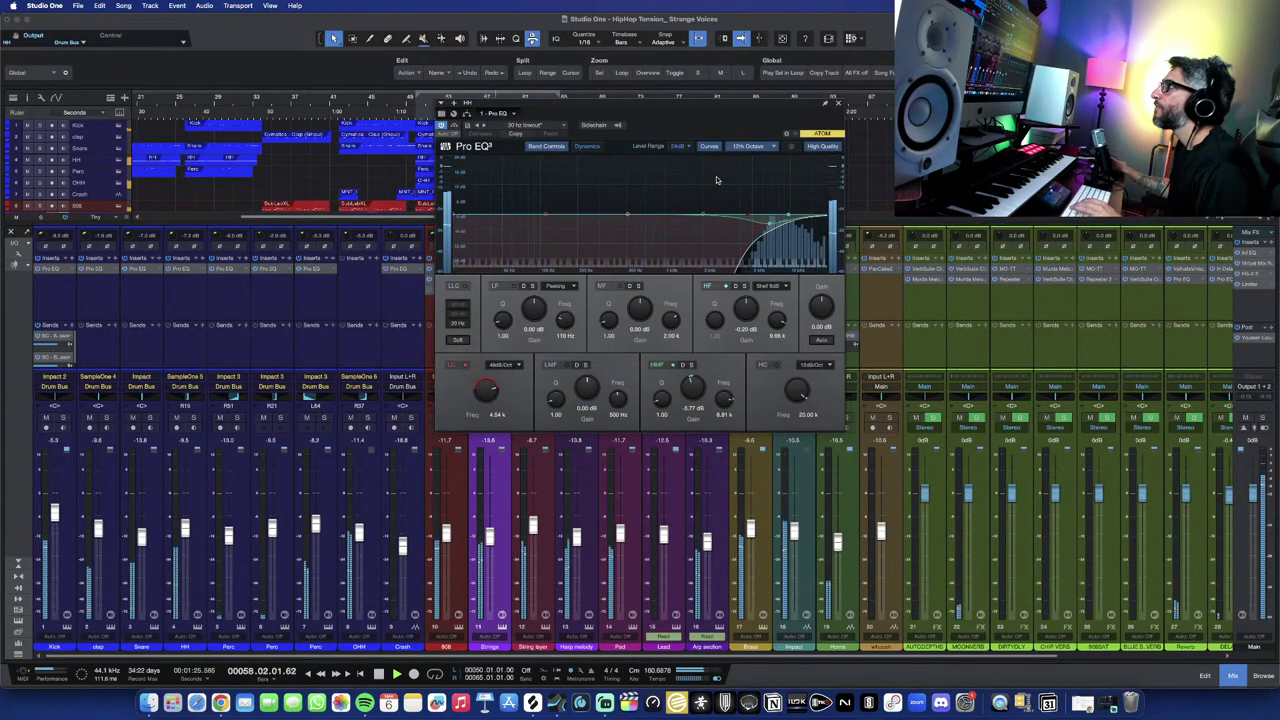
drag(765, 218, 770, 220)
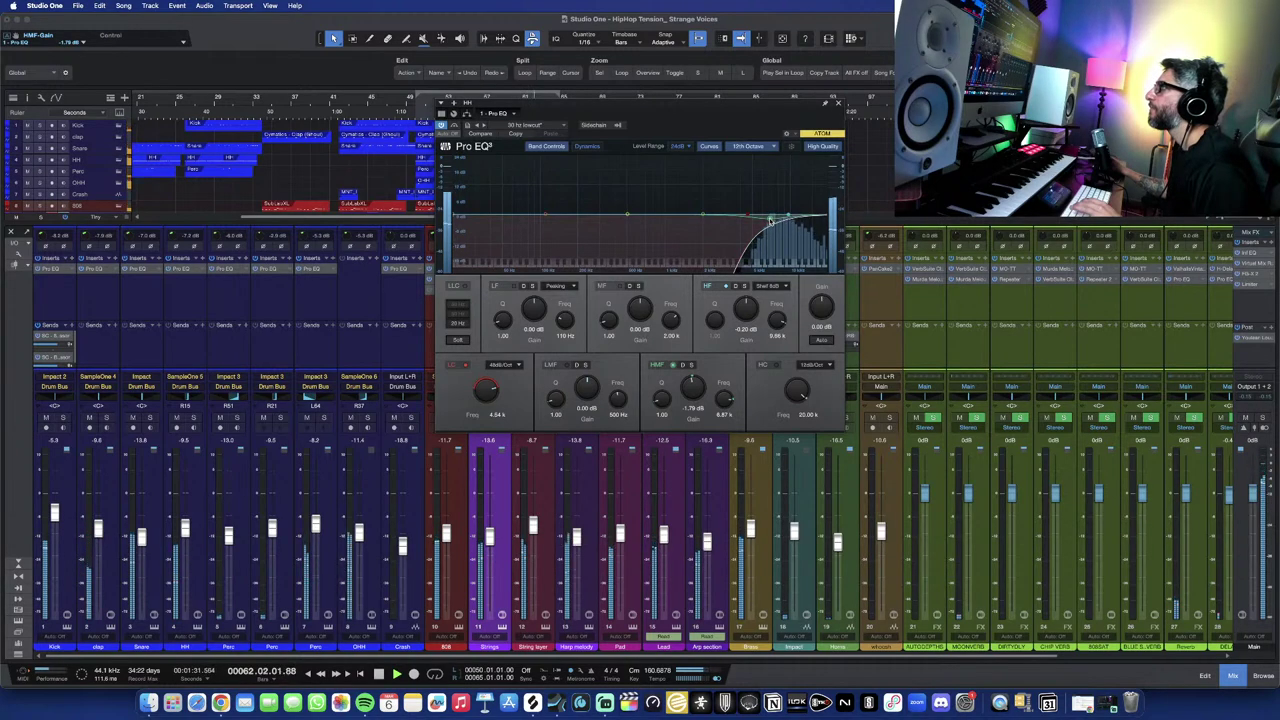
click(838, 103)
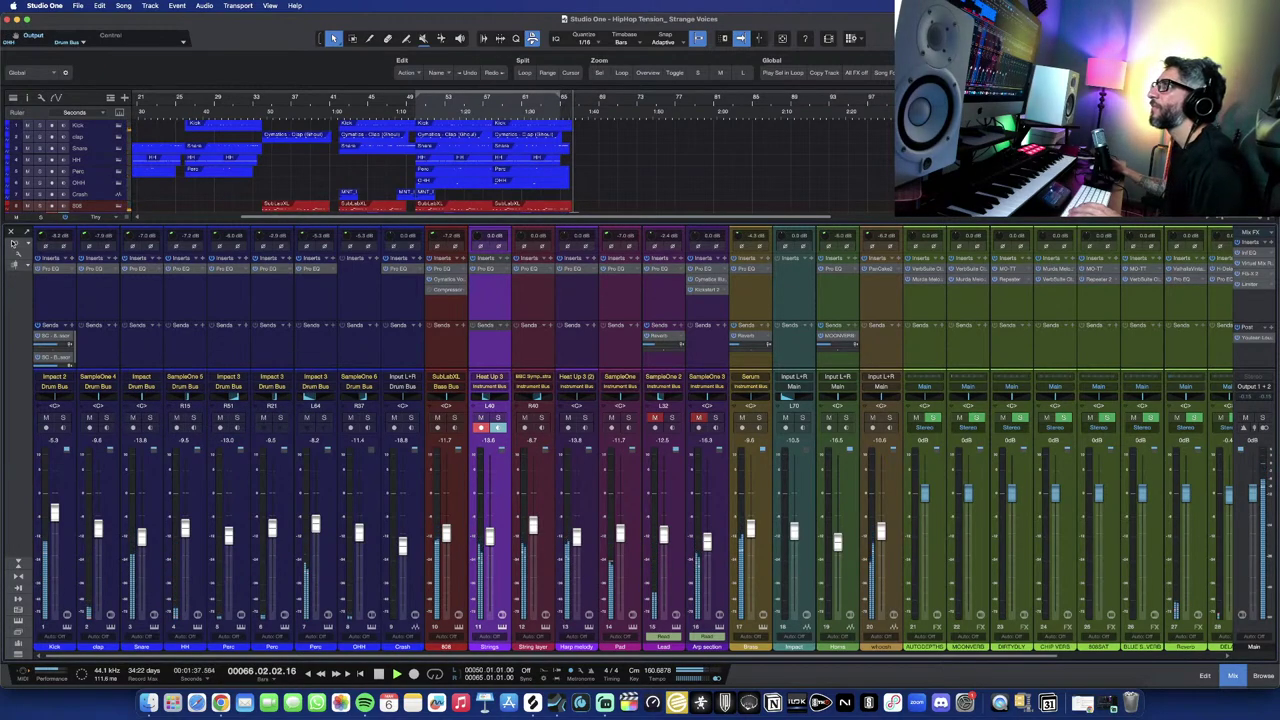
Hide the mixer with F3 and stop playback, returning to bar 50.
key(F3)
scroll(610, 410, down, 2)
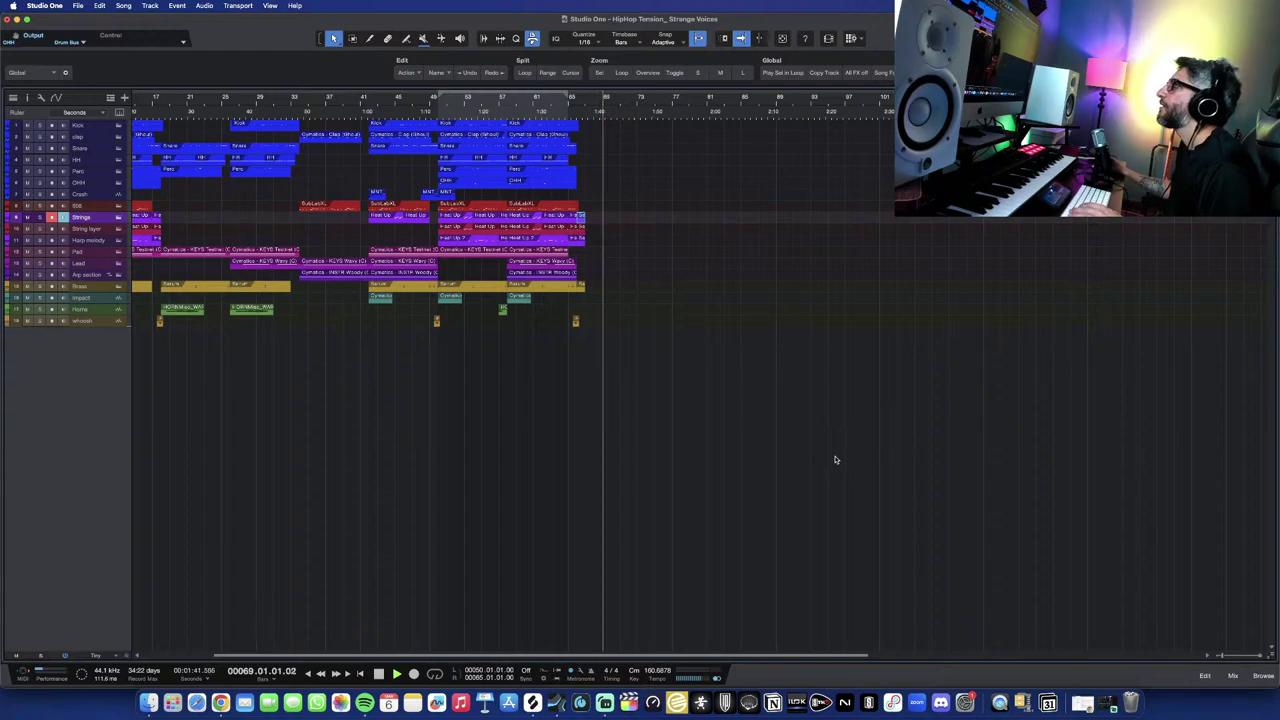
key(space)
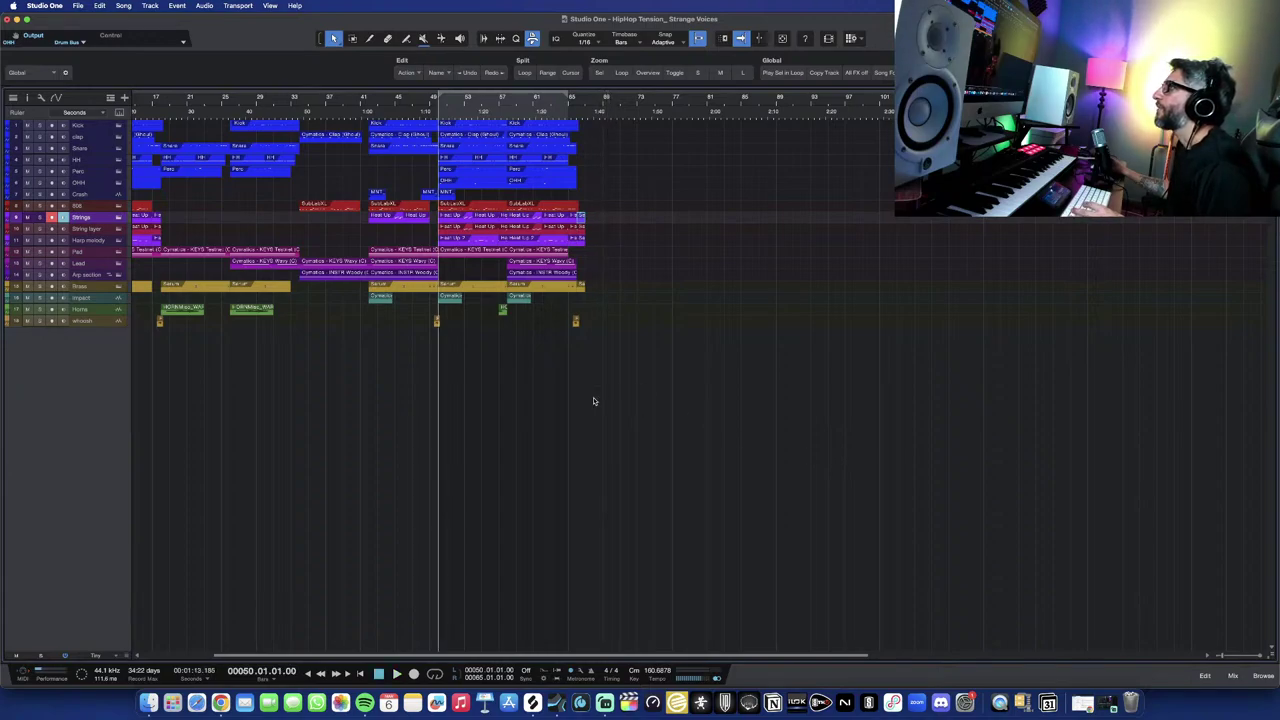
scroll(588, 401, up, 2)
scroll(585, 401, down, 3)
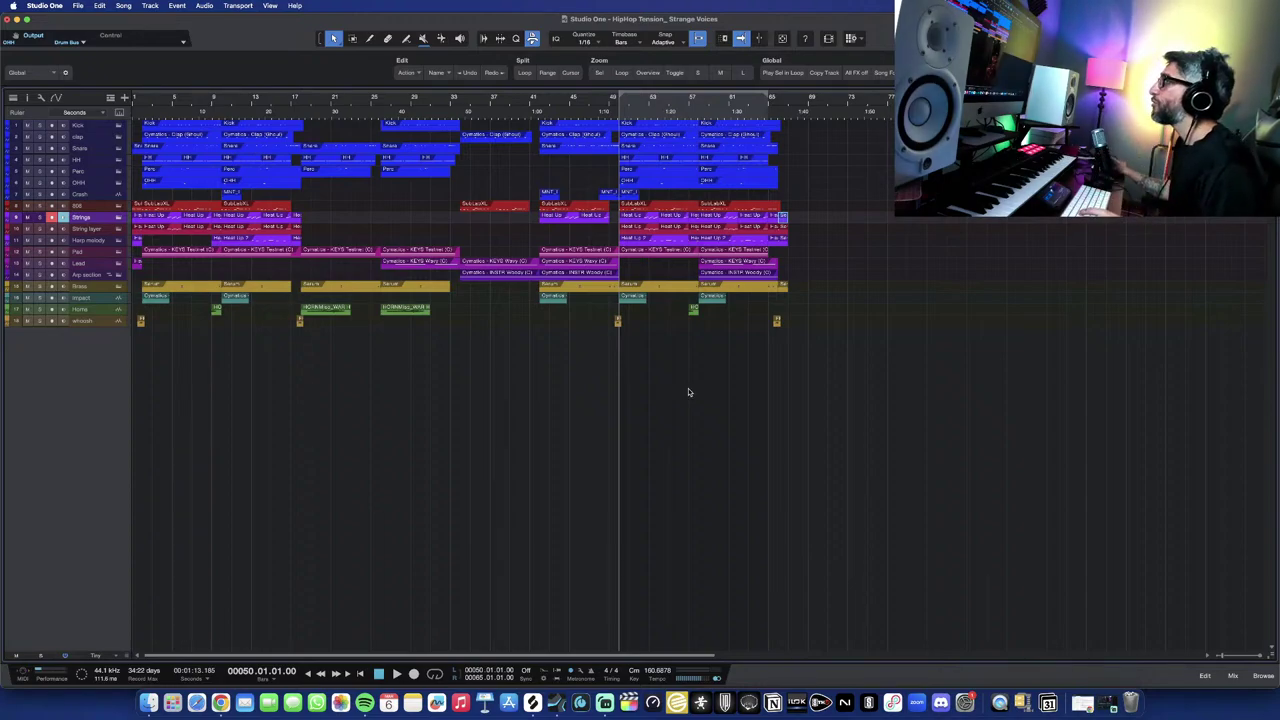
Zoom the arrangement to fit all tracks, then bring Streamlabs Desktop to the front.
scroll(688, 392, up, 3)
scroll(684, 412, down, 3)
scroll(686, 425, down, 2)
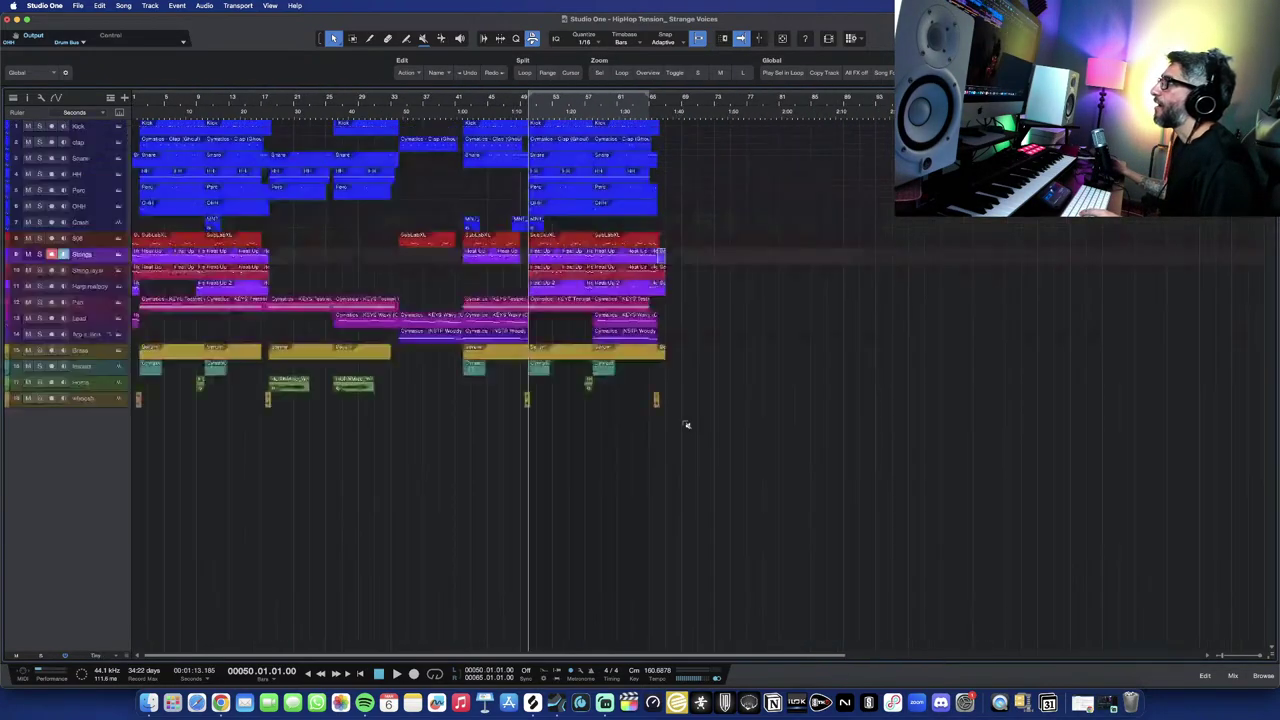
scroll(686, 424, up, 3)
scroll(684, 423, down, 3)
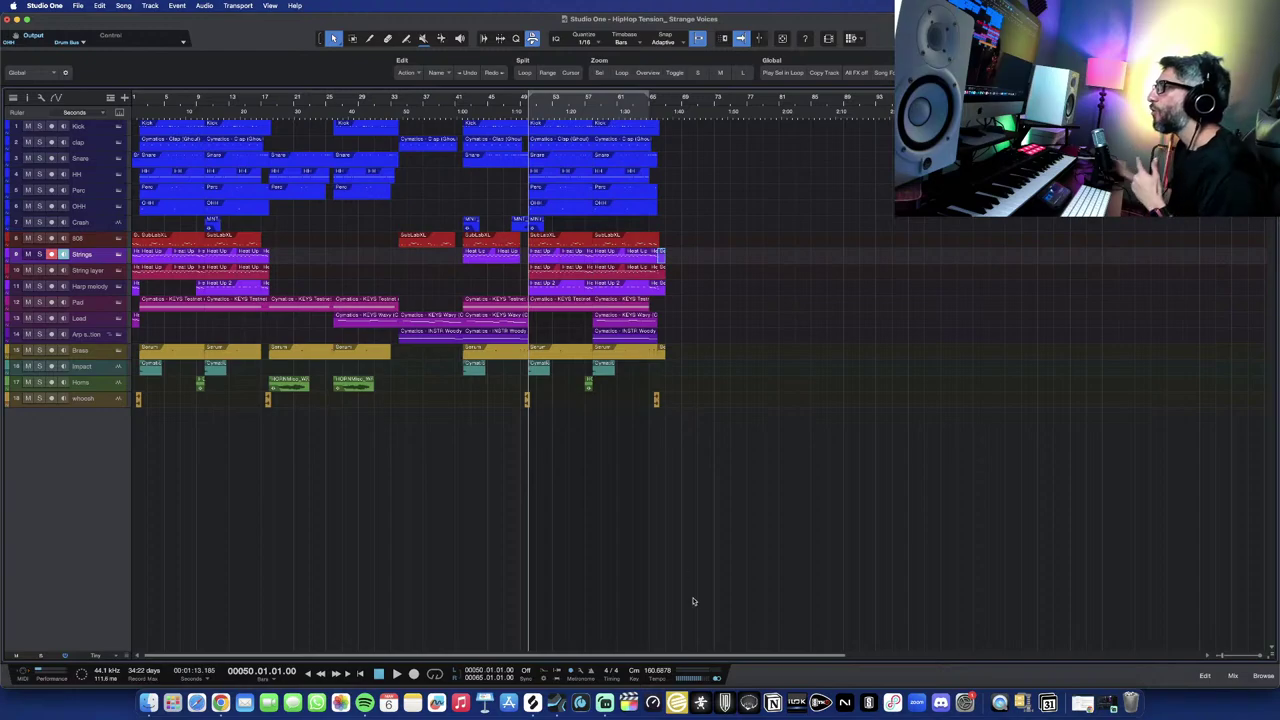
click(606, 703)
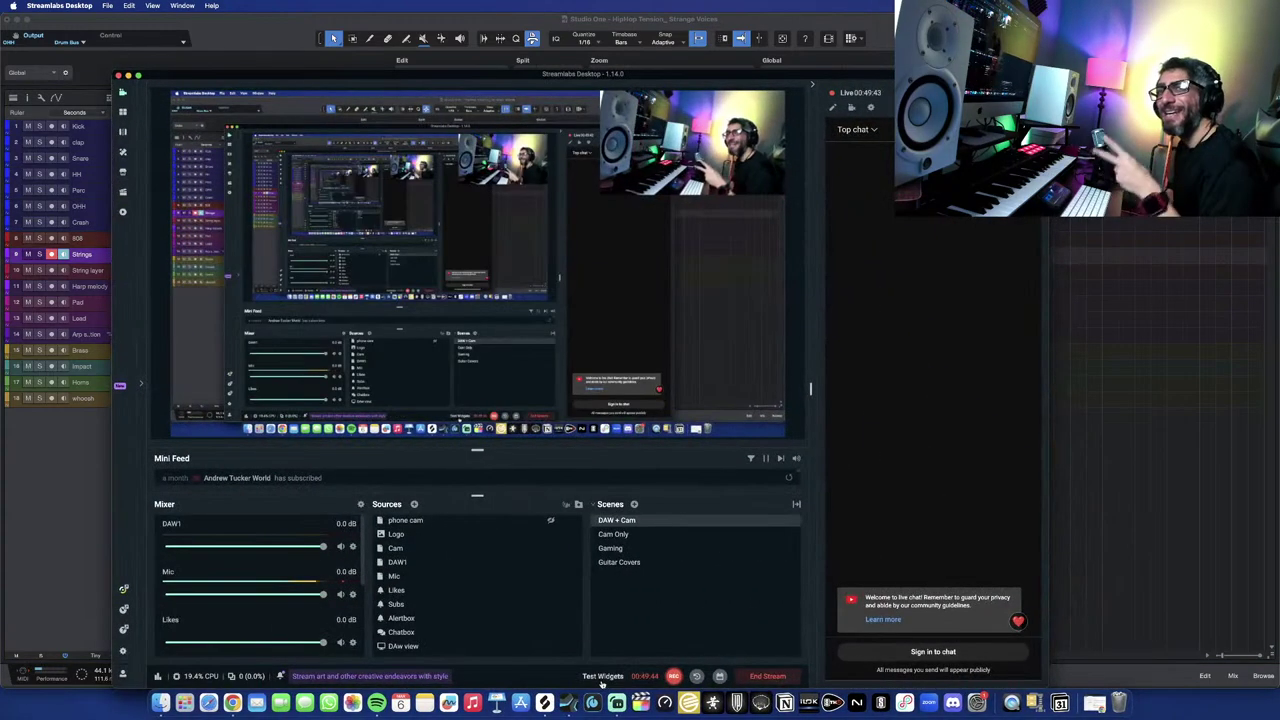